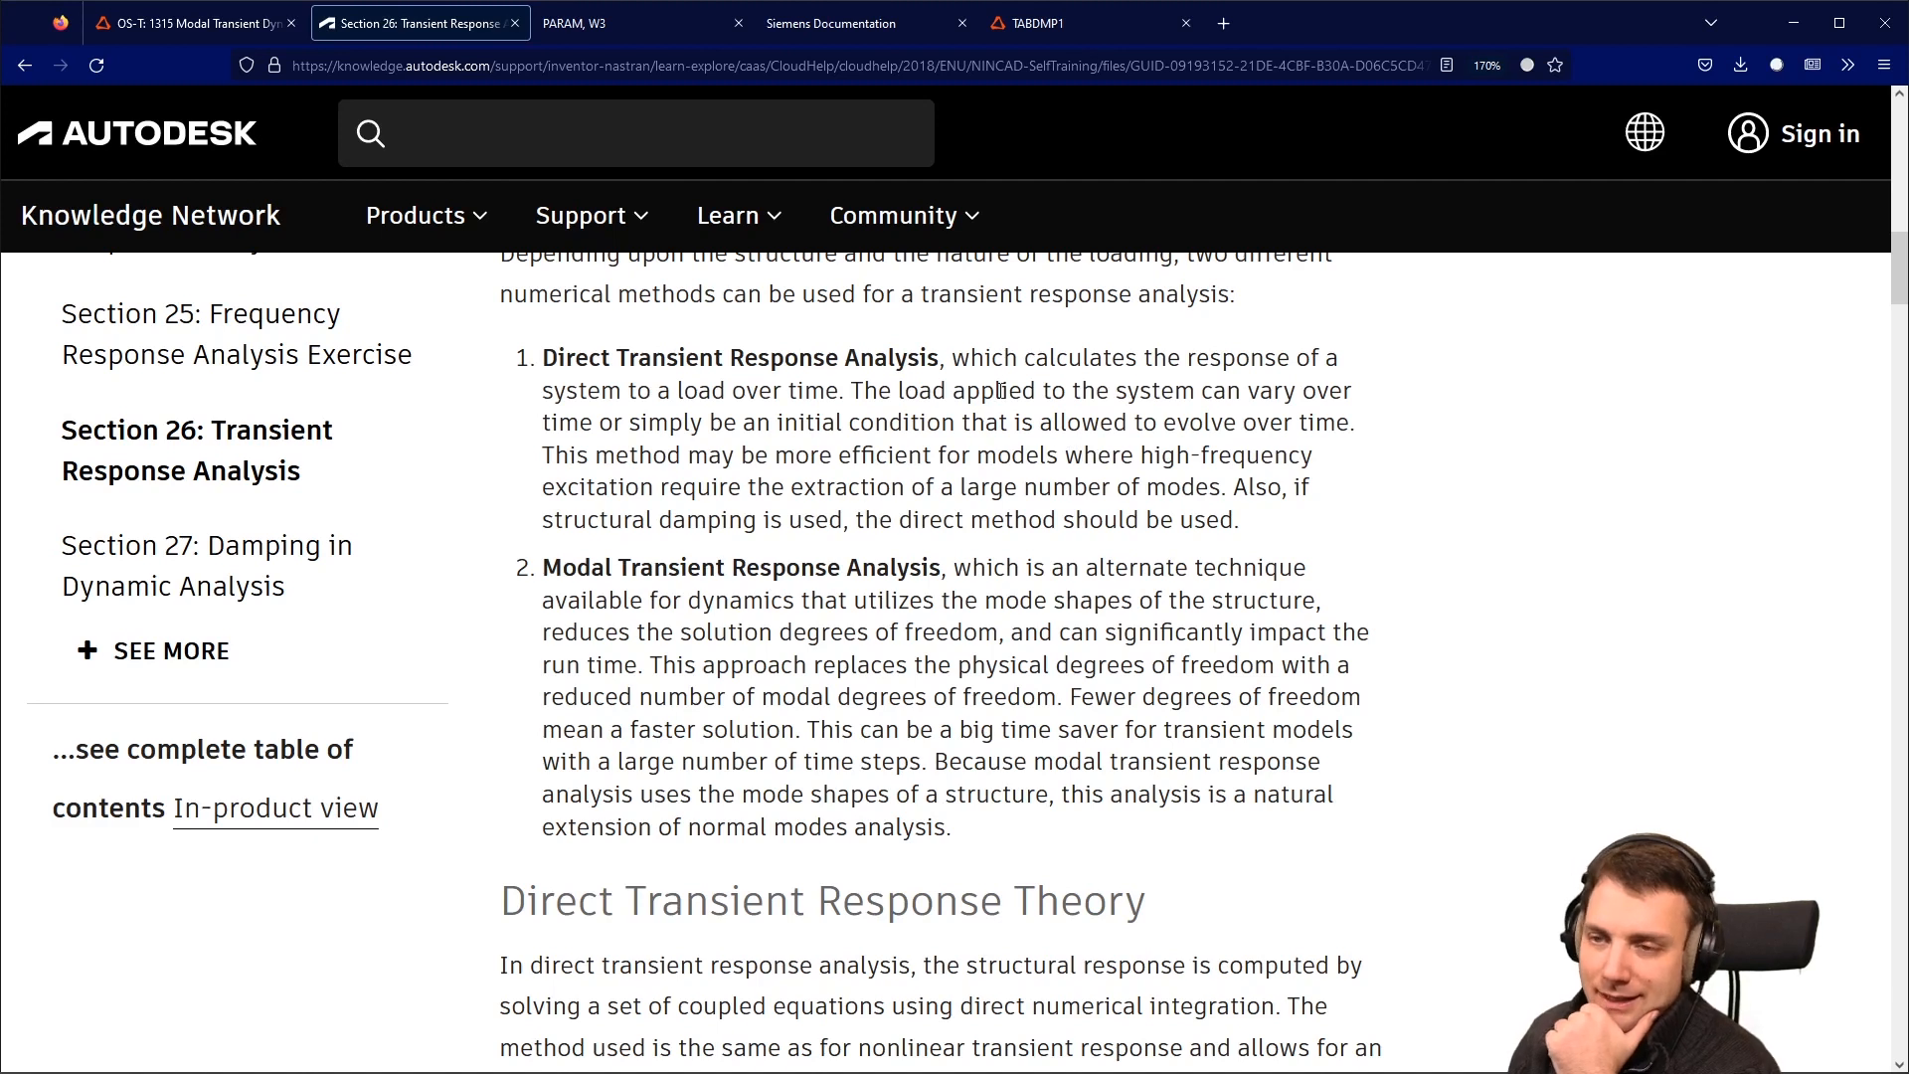
Step: Read the Direct Transient Response Analysis description in the Autodesk article, highlighting its efficiency for high-frequency excitation with many modes
{"action": "left_click", "coordinate": [801, 36]}
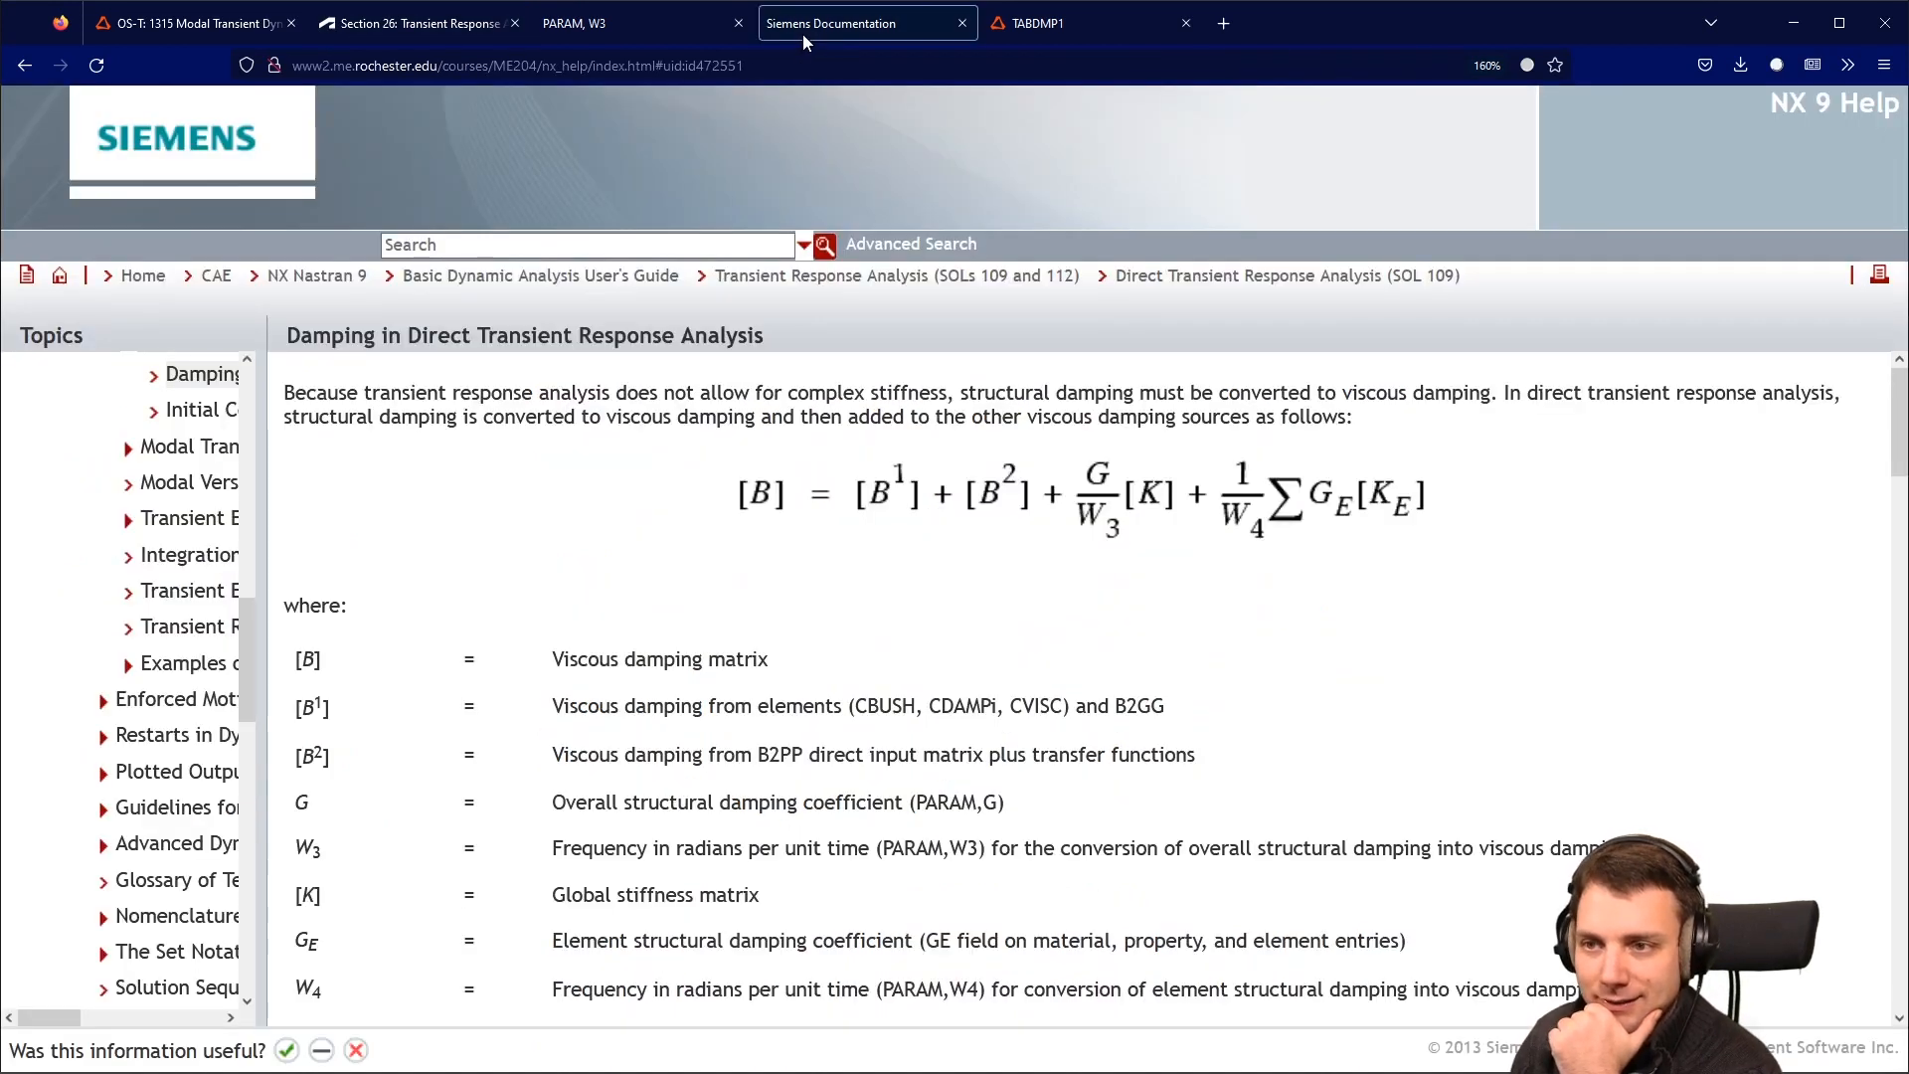
{"action": "left_click", "coordinate": [417, 38]}
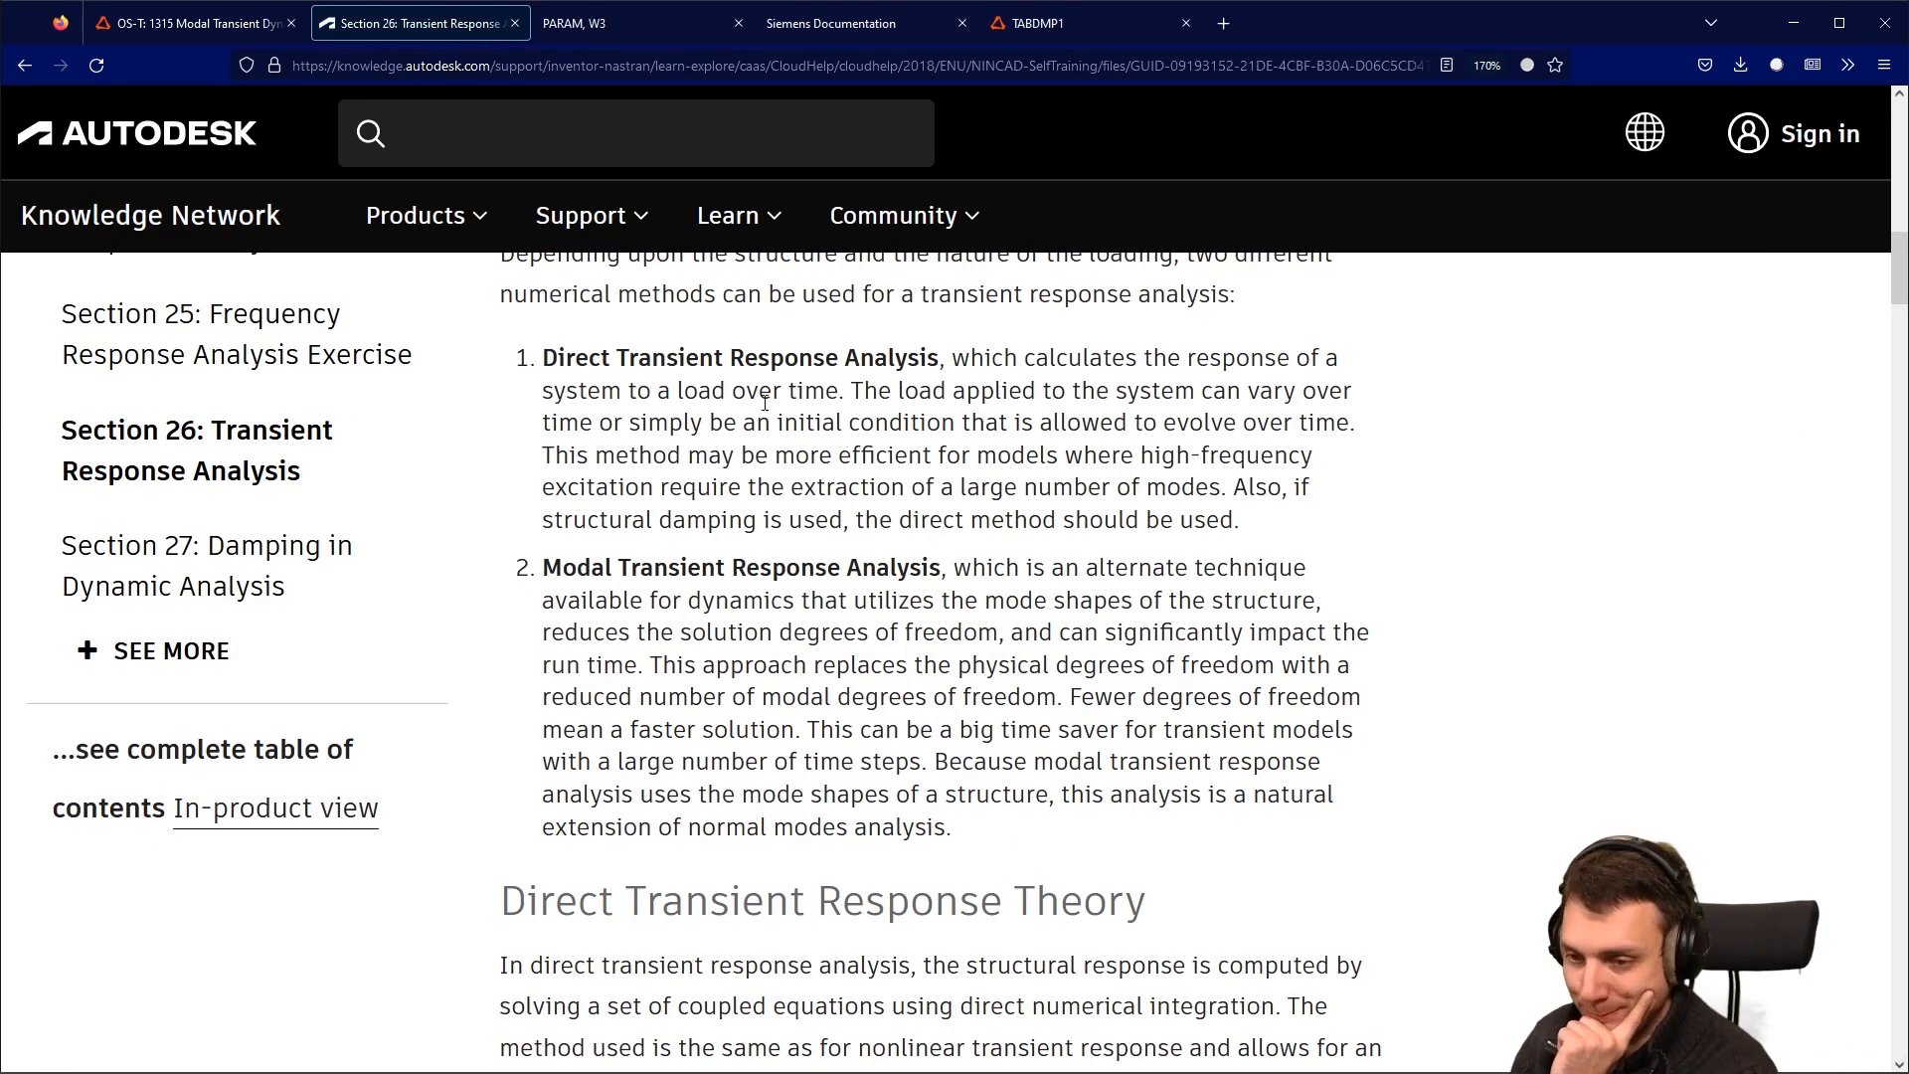
{"action": "left_click_drag", "start_coordinate": [544, 359], "coordinate": [919, 364]}
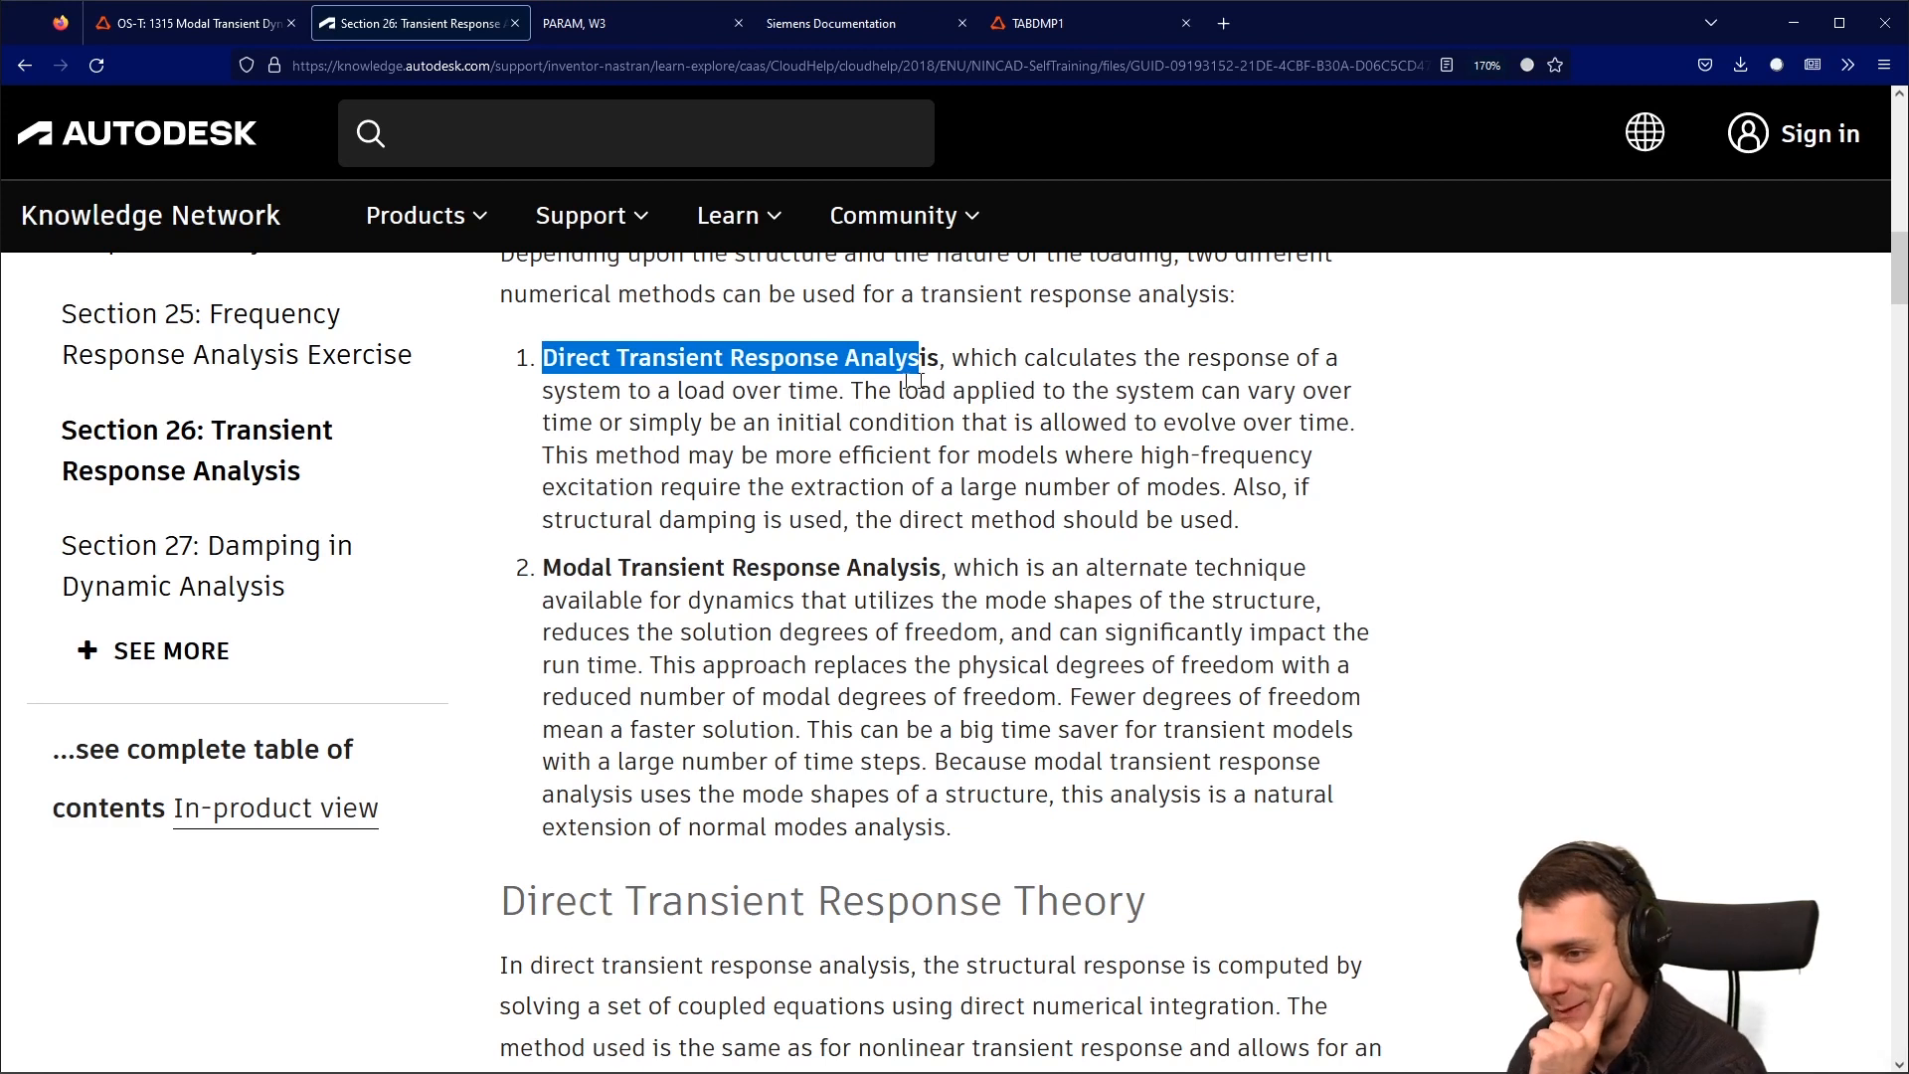
{"action": "left_click", "coordinate": [1033, 367]}
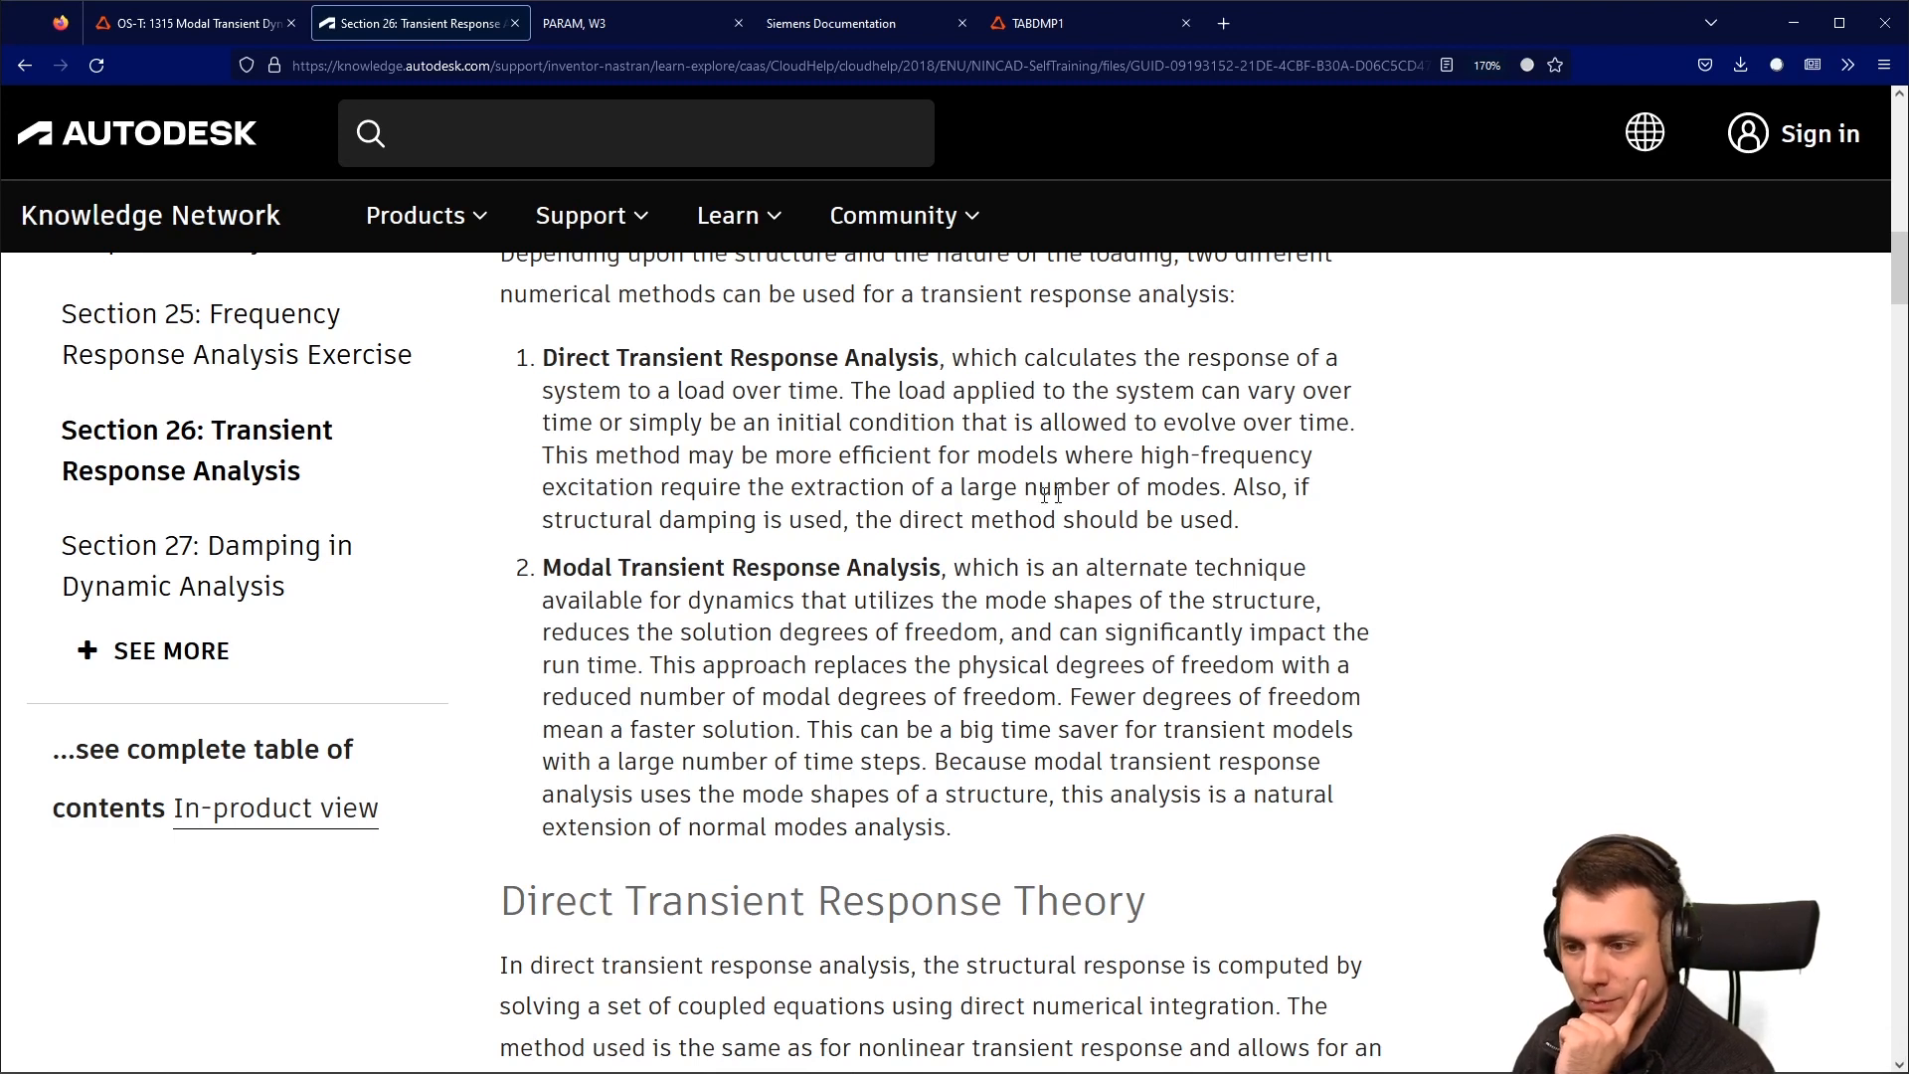
{"action": "left_click_drag", "start_coordinate": [795, 455], "coordinate": [1232, 489]}
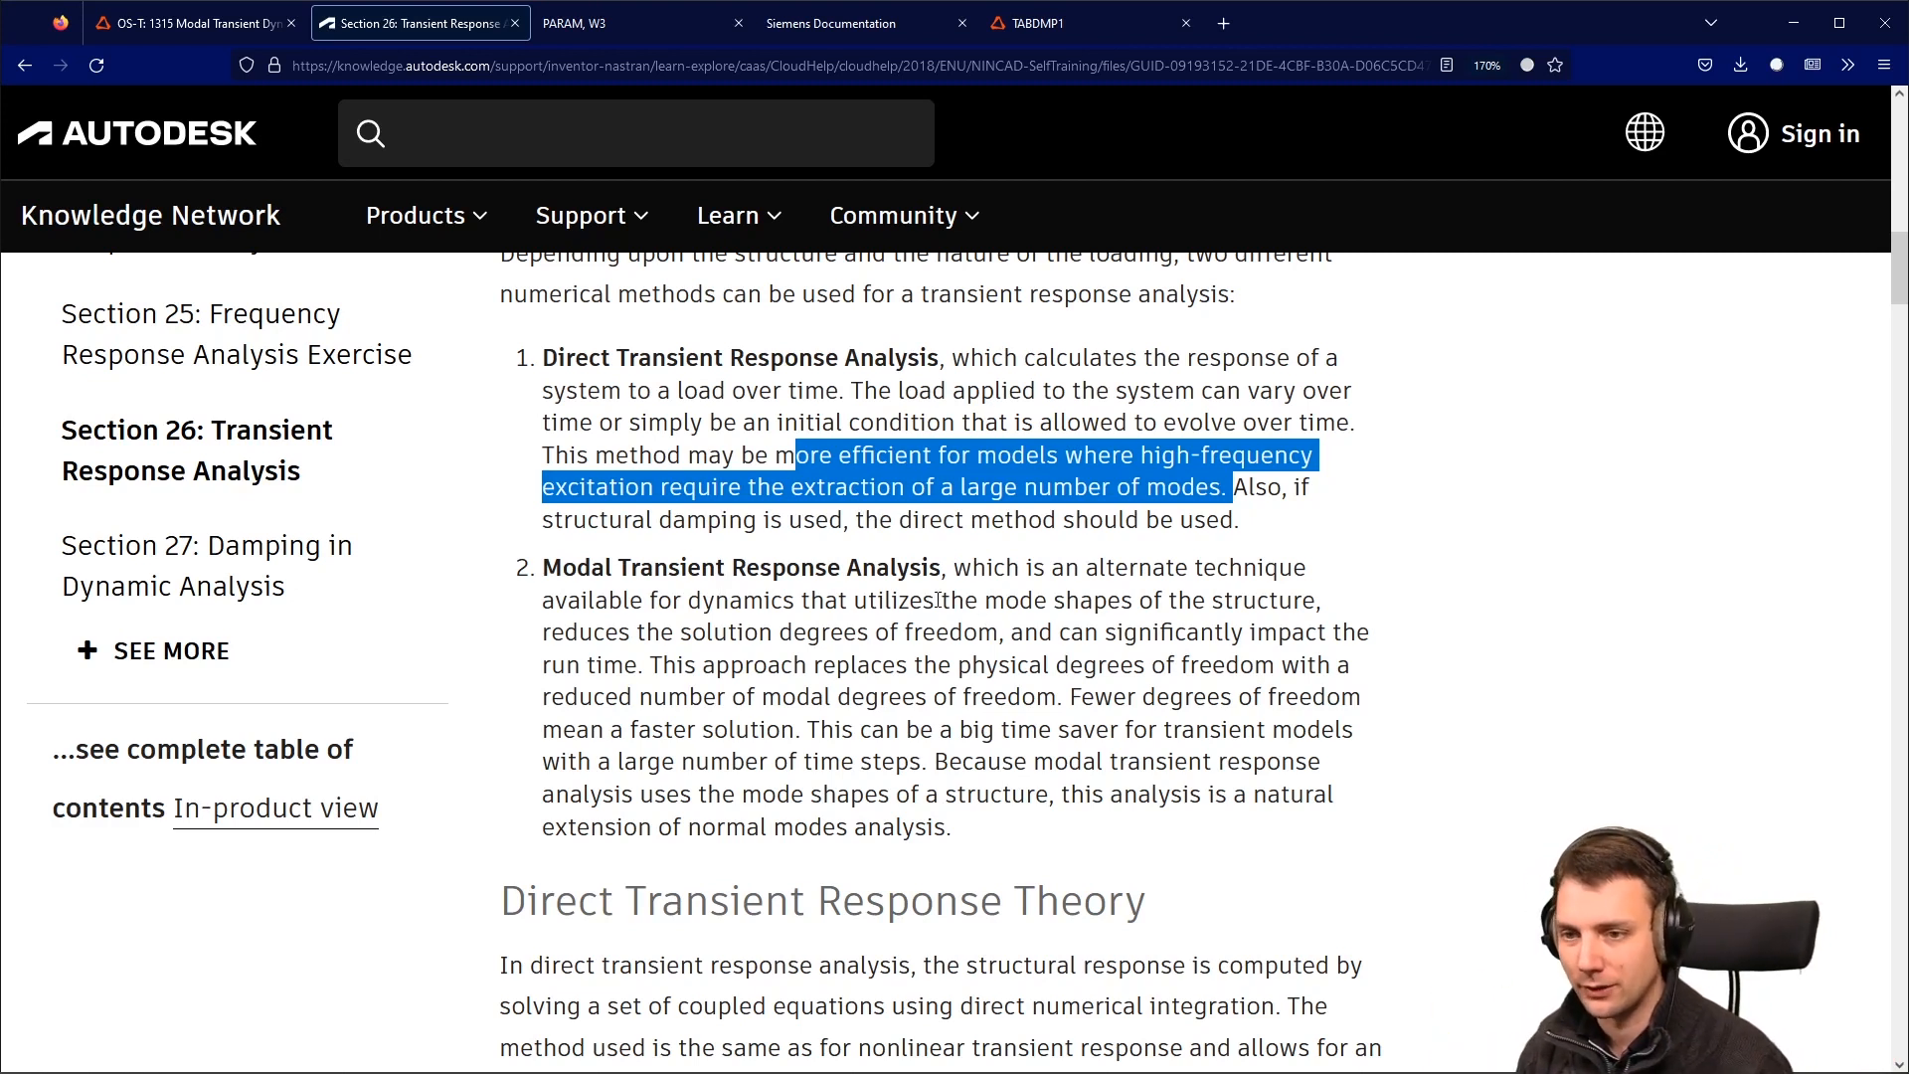
{"action": "left_click", "coordinate": [1254, 575]}
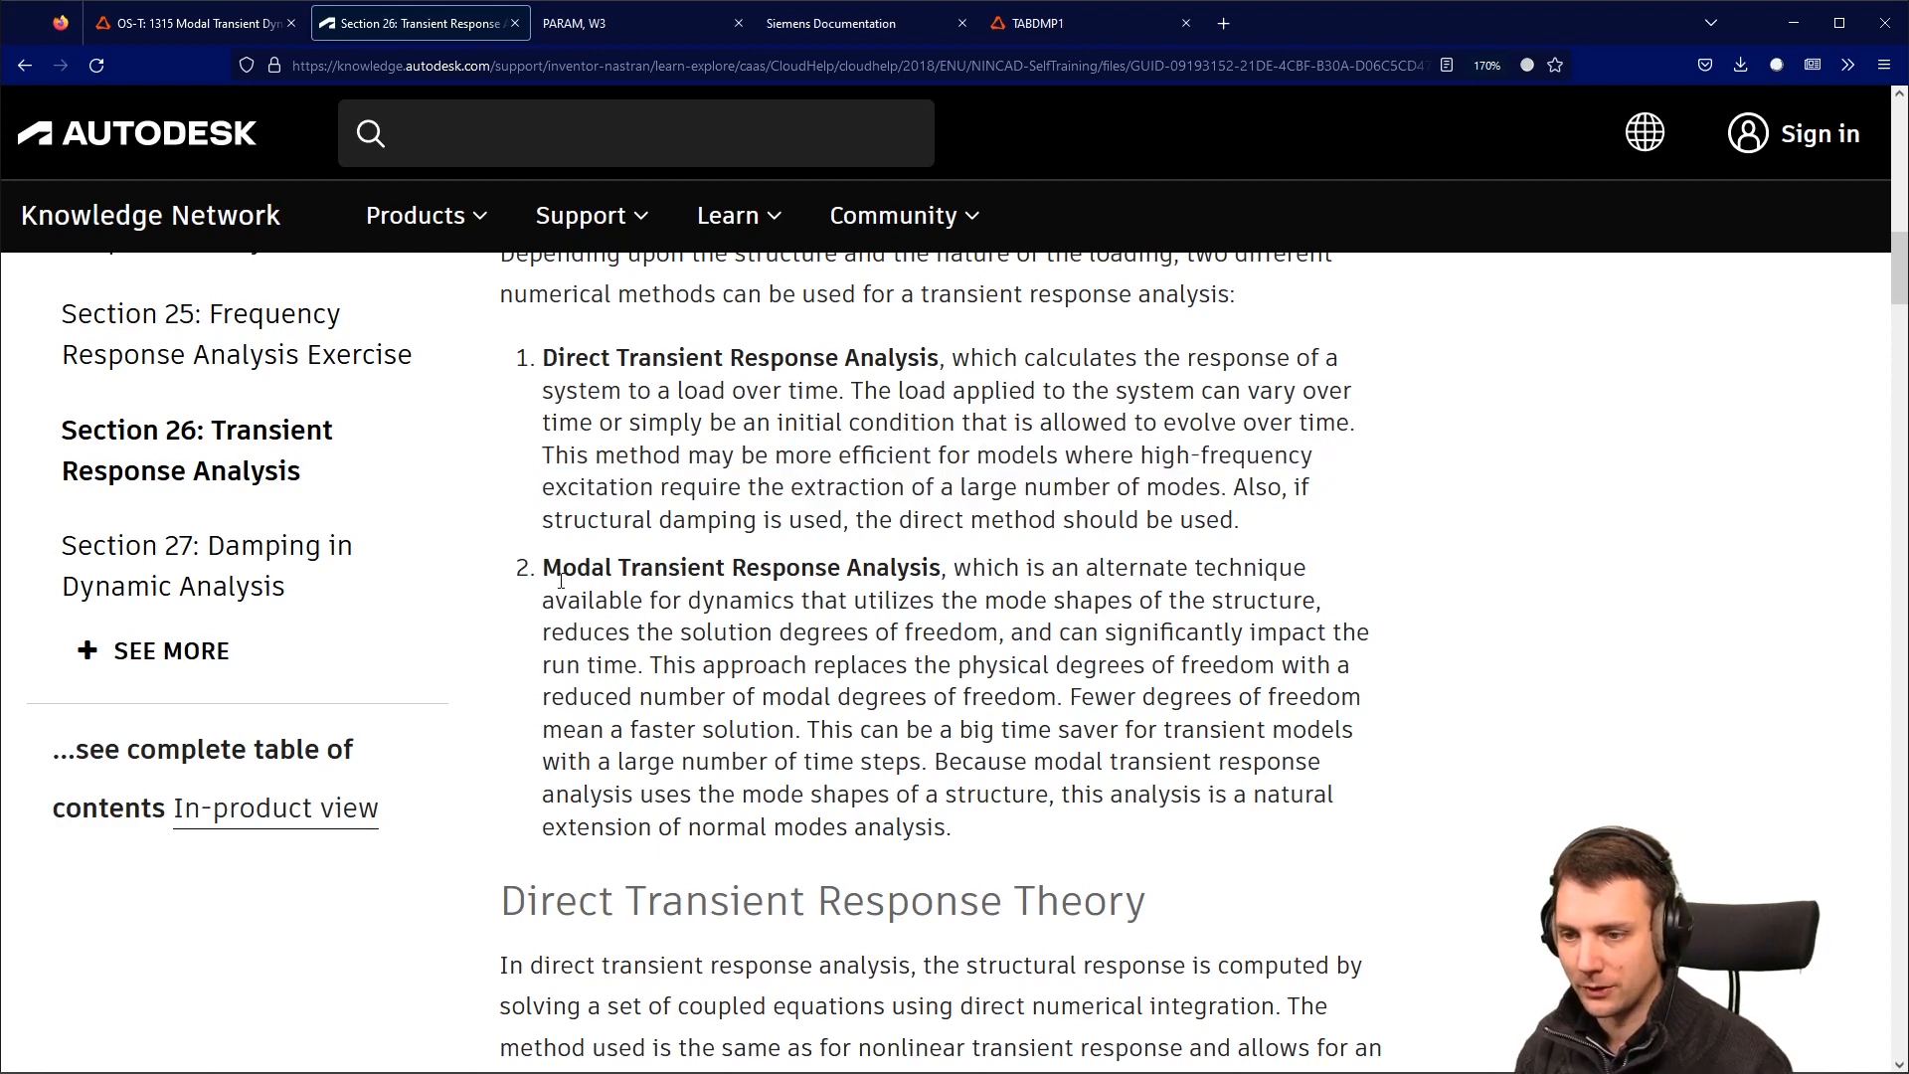
Step: Read the Modal Transient Response Analysis description, highlighting the run time, reduced degrees of freedom and large number of time steps
{"action": "scroll", "coordinate": [735, 573], "scroll_direction": "down", "scroll_amount": 2}
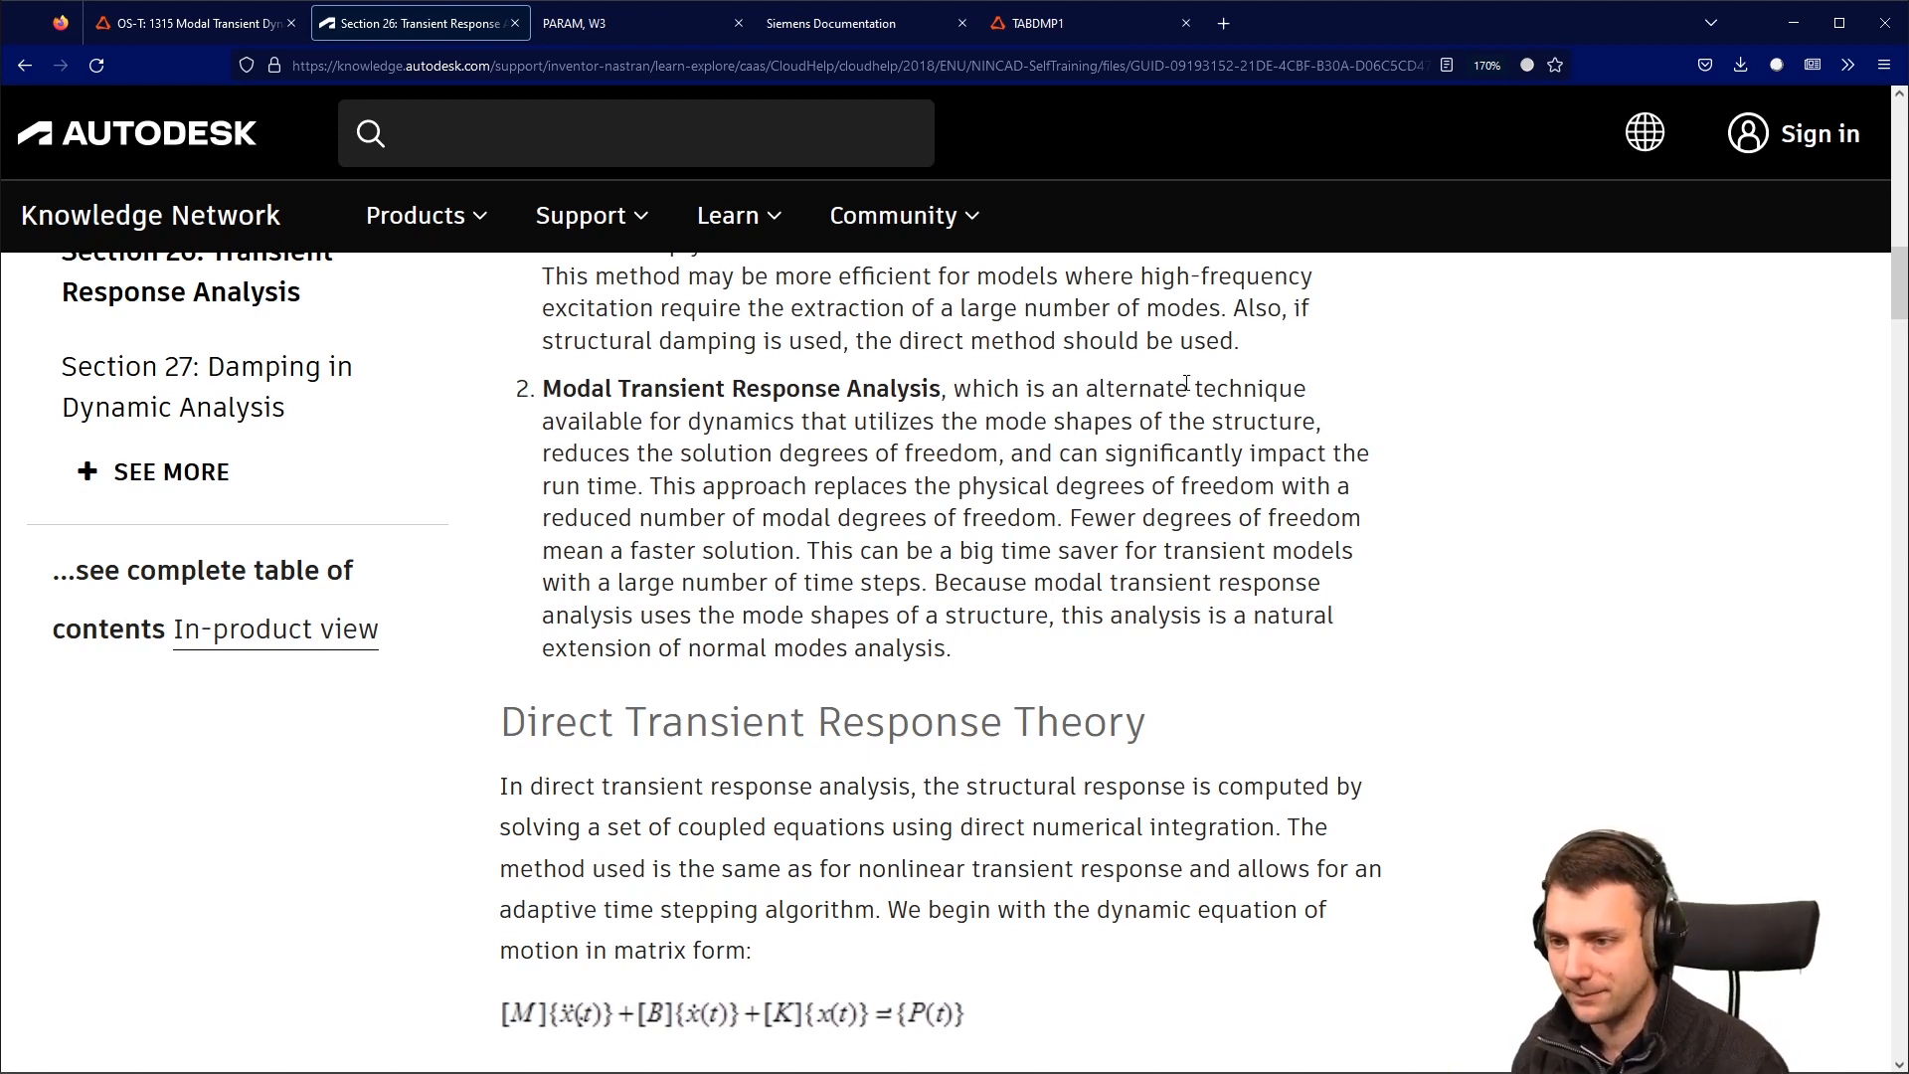
{"action": "left_click_drag", "start_coordinate": [1084, 453], "coordinate": [1469, 465]}
{"action": "left_click", "coordinate": [703, 491]}
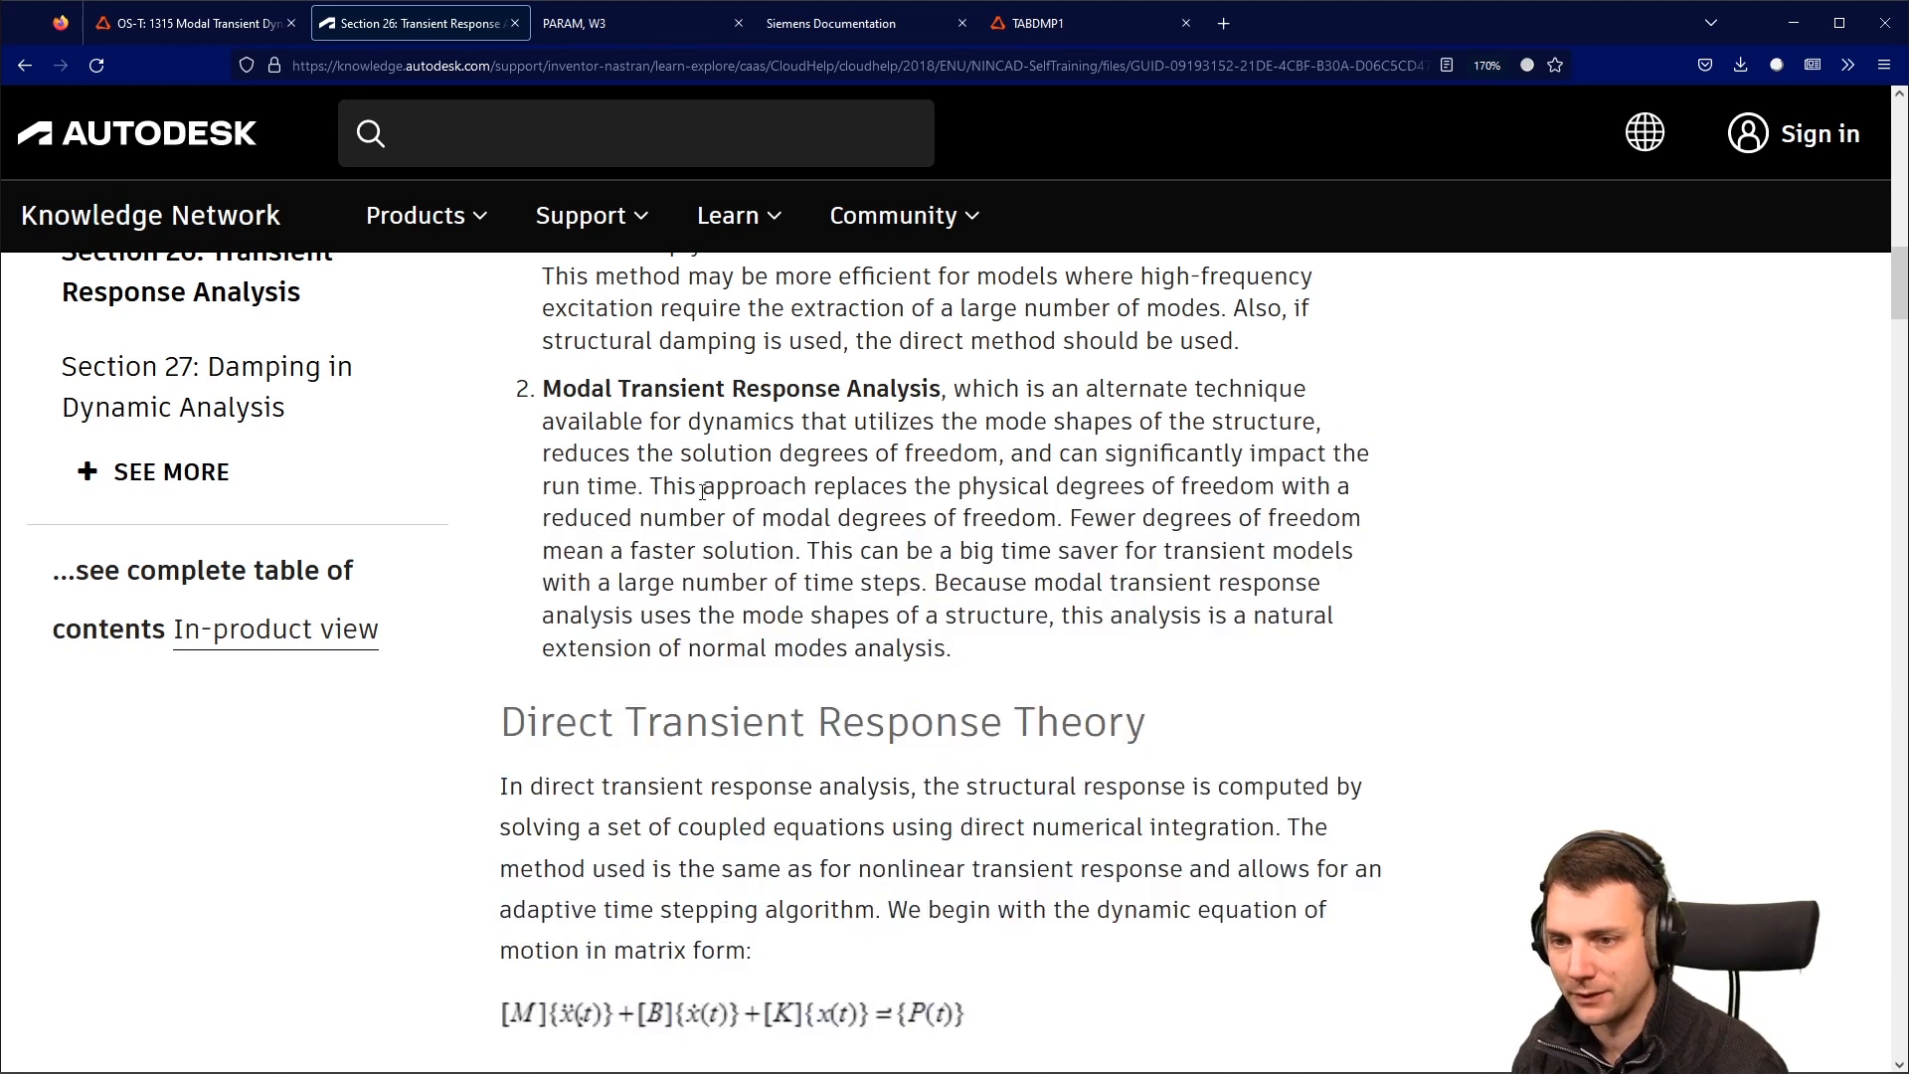
{"action": "left_click_drag", "start_coordinate": [715, 487], "coordinate": [1312, 557]}
{"action": "left_click", "coordinate": [1336, 585]}
{"action": "left_click_drag", "start_coordinate": [1017, 552], "coordinate": [1363, 571]}
{"action": "left_click", "coordinate": [605, 588]}
{"action": "left_click_drag", "start_coordinate": [619, 584], "coordinate": [931, 582]}
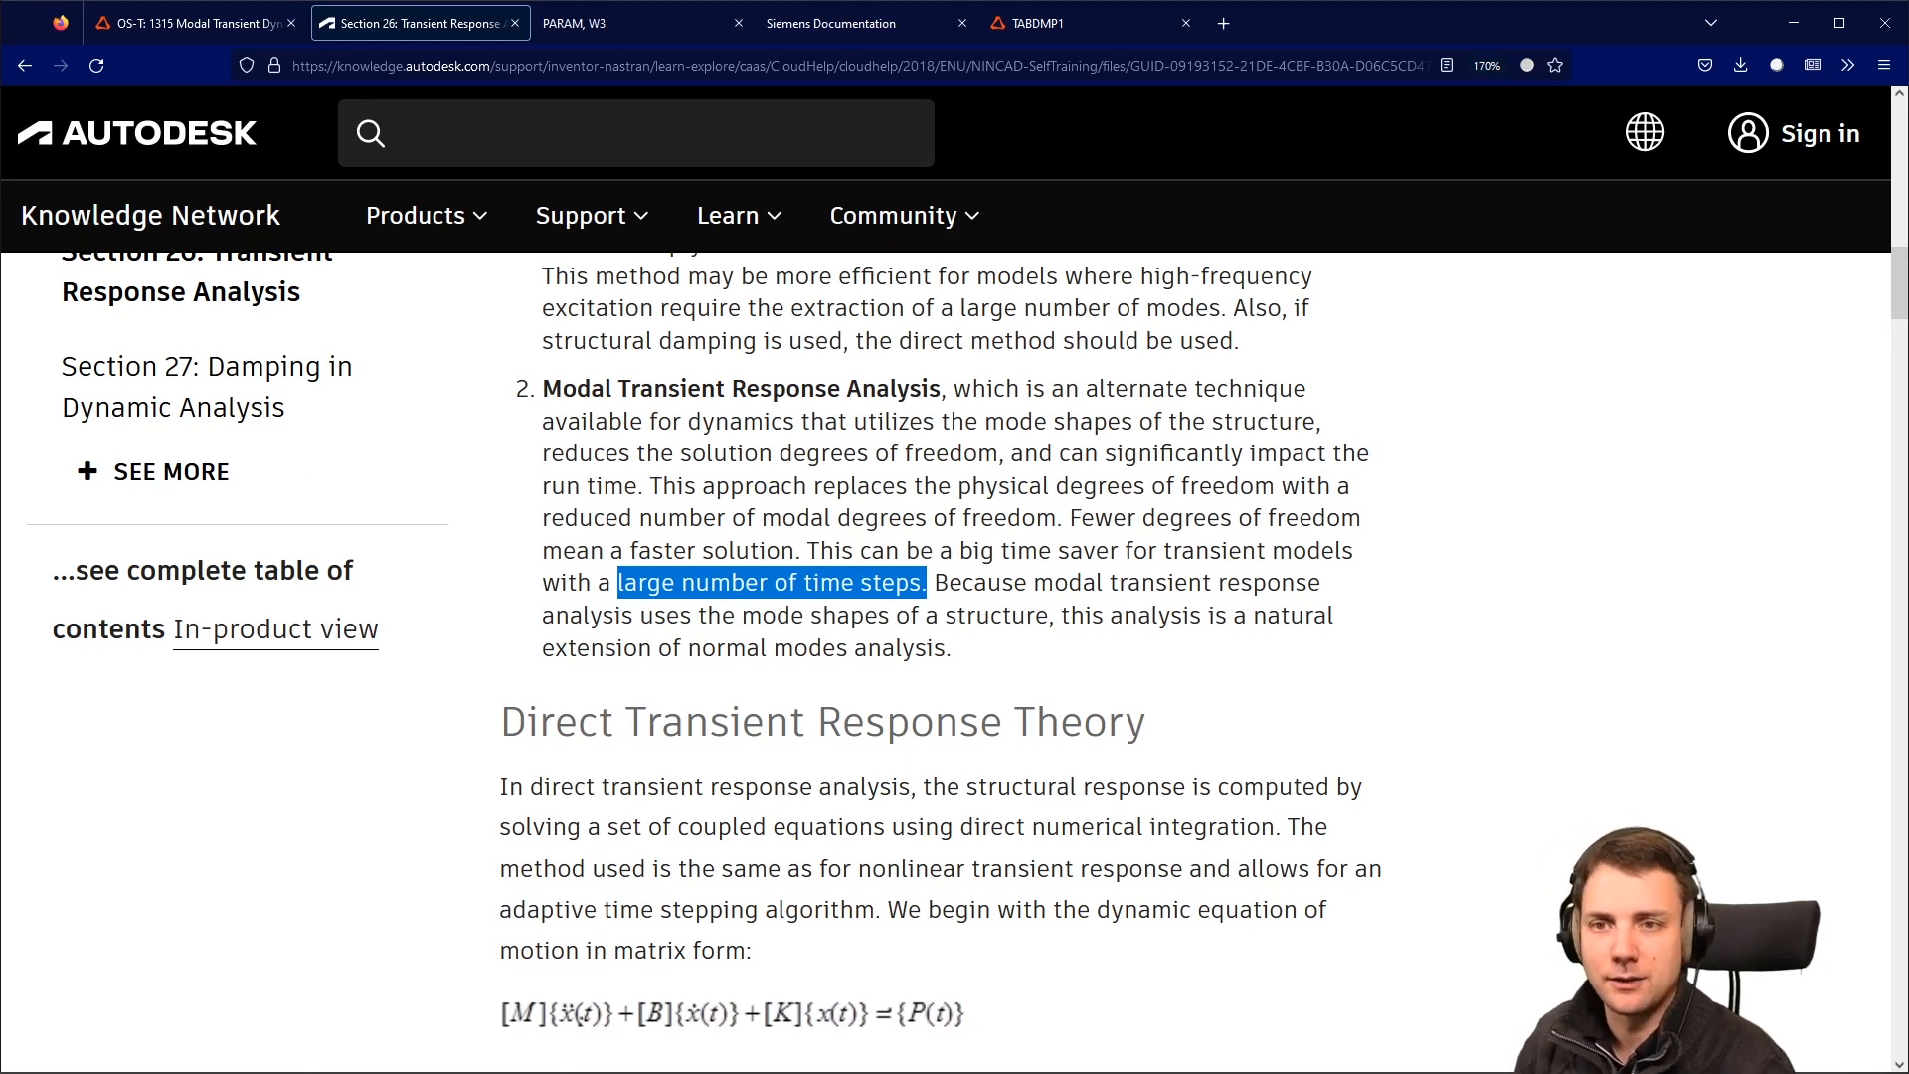
Step: Consult the OptiStruct tutorial OS-T: 1315 Modal Transient Dynamic Analysis of a Bracket and switch to HyperWorks
{"action": "left_click", "coordinate": [181, 24]}
{"action": "left_click", "coordinate": [231, 332]}
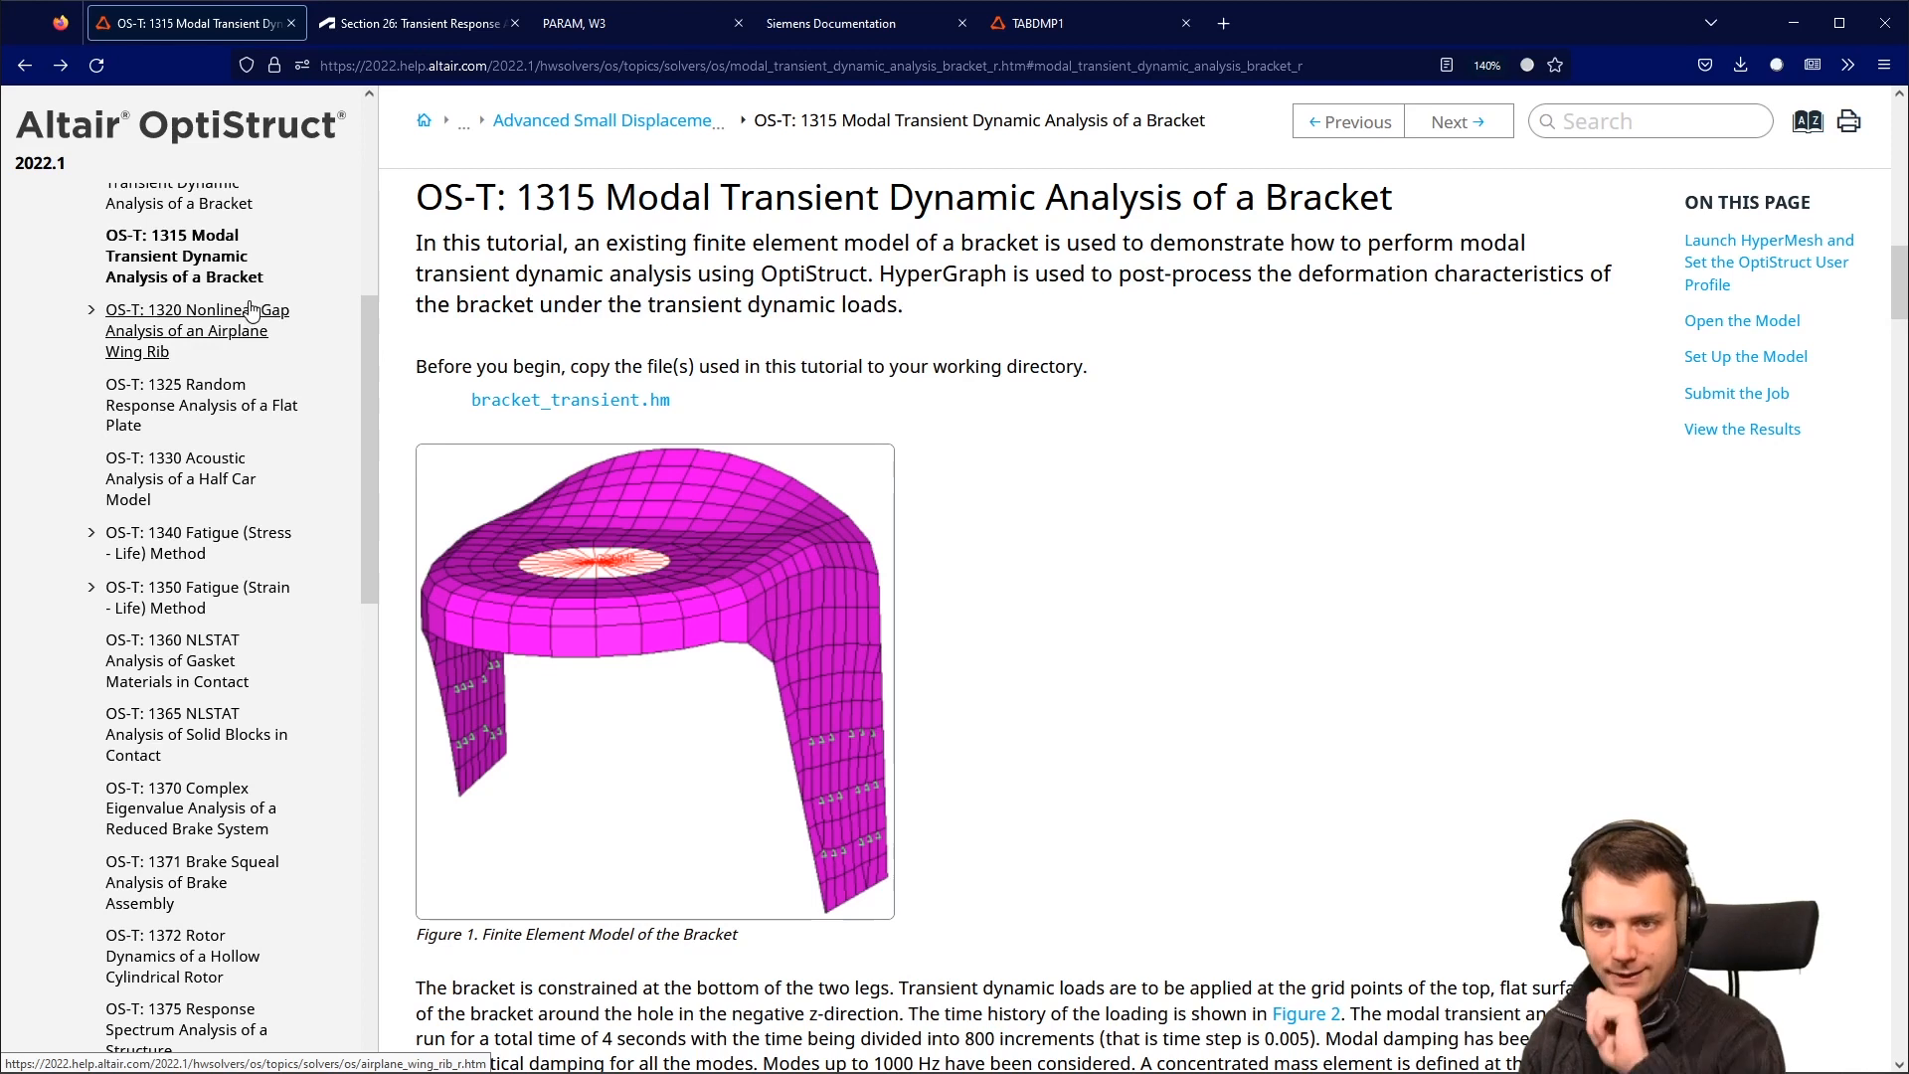
{"action": "key", "text": "alt+Tab"}
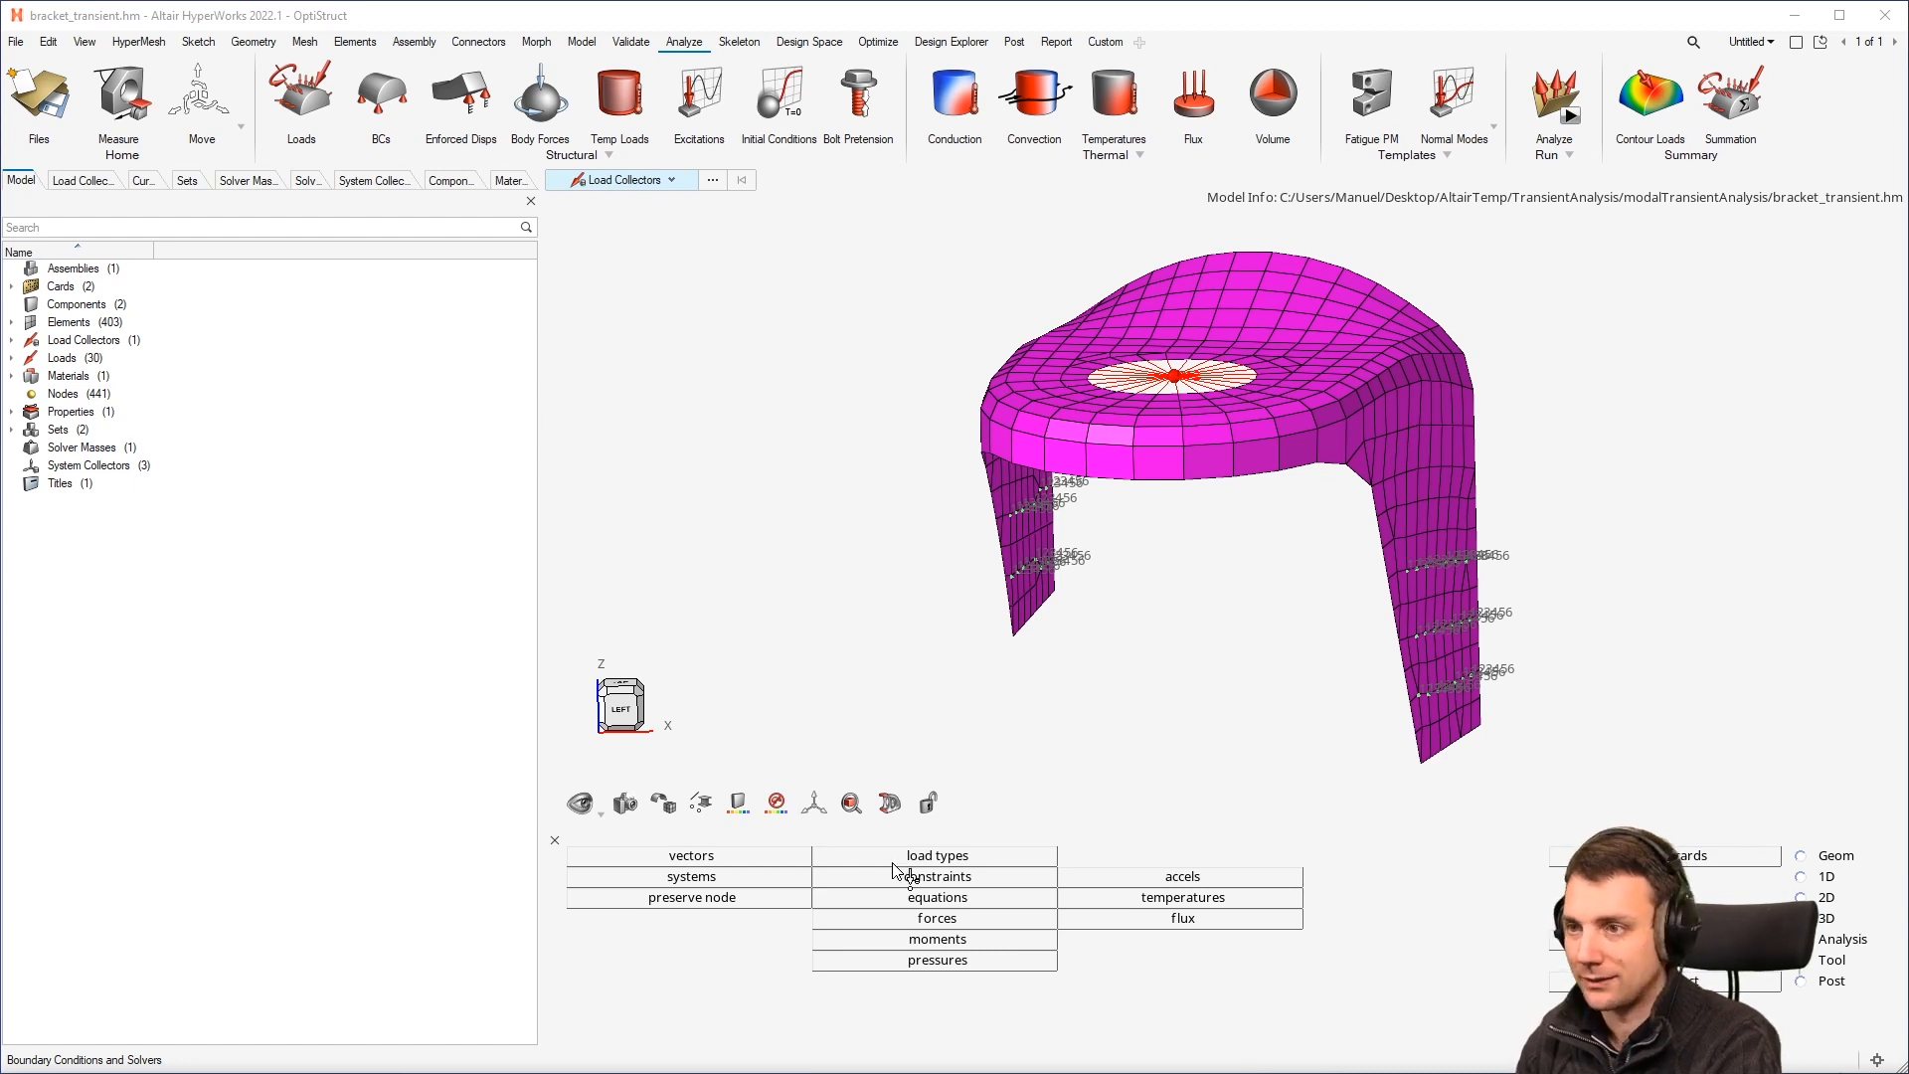
Step: Open the existing node set named center and change its card image to SET1
{"action": "left_click_drag", "start_coordinate": [1124, 538], "coordinate": [1622, 596], "text": "ctrl"}
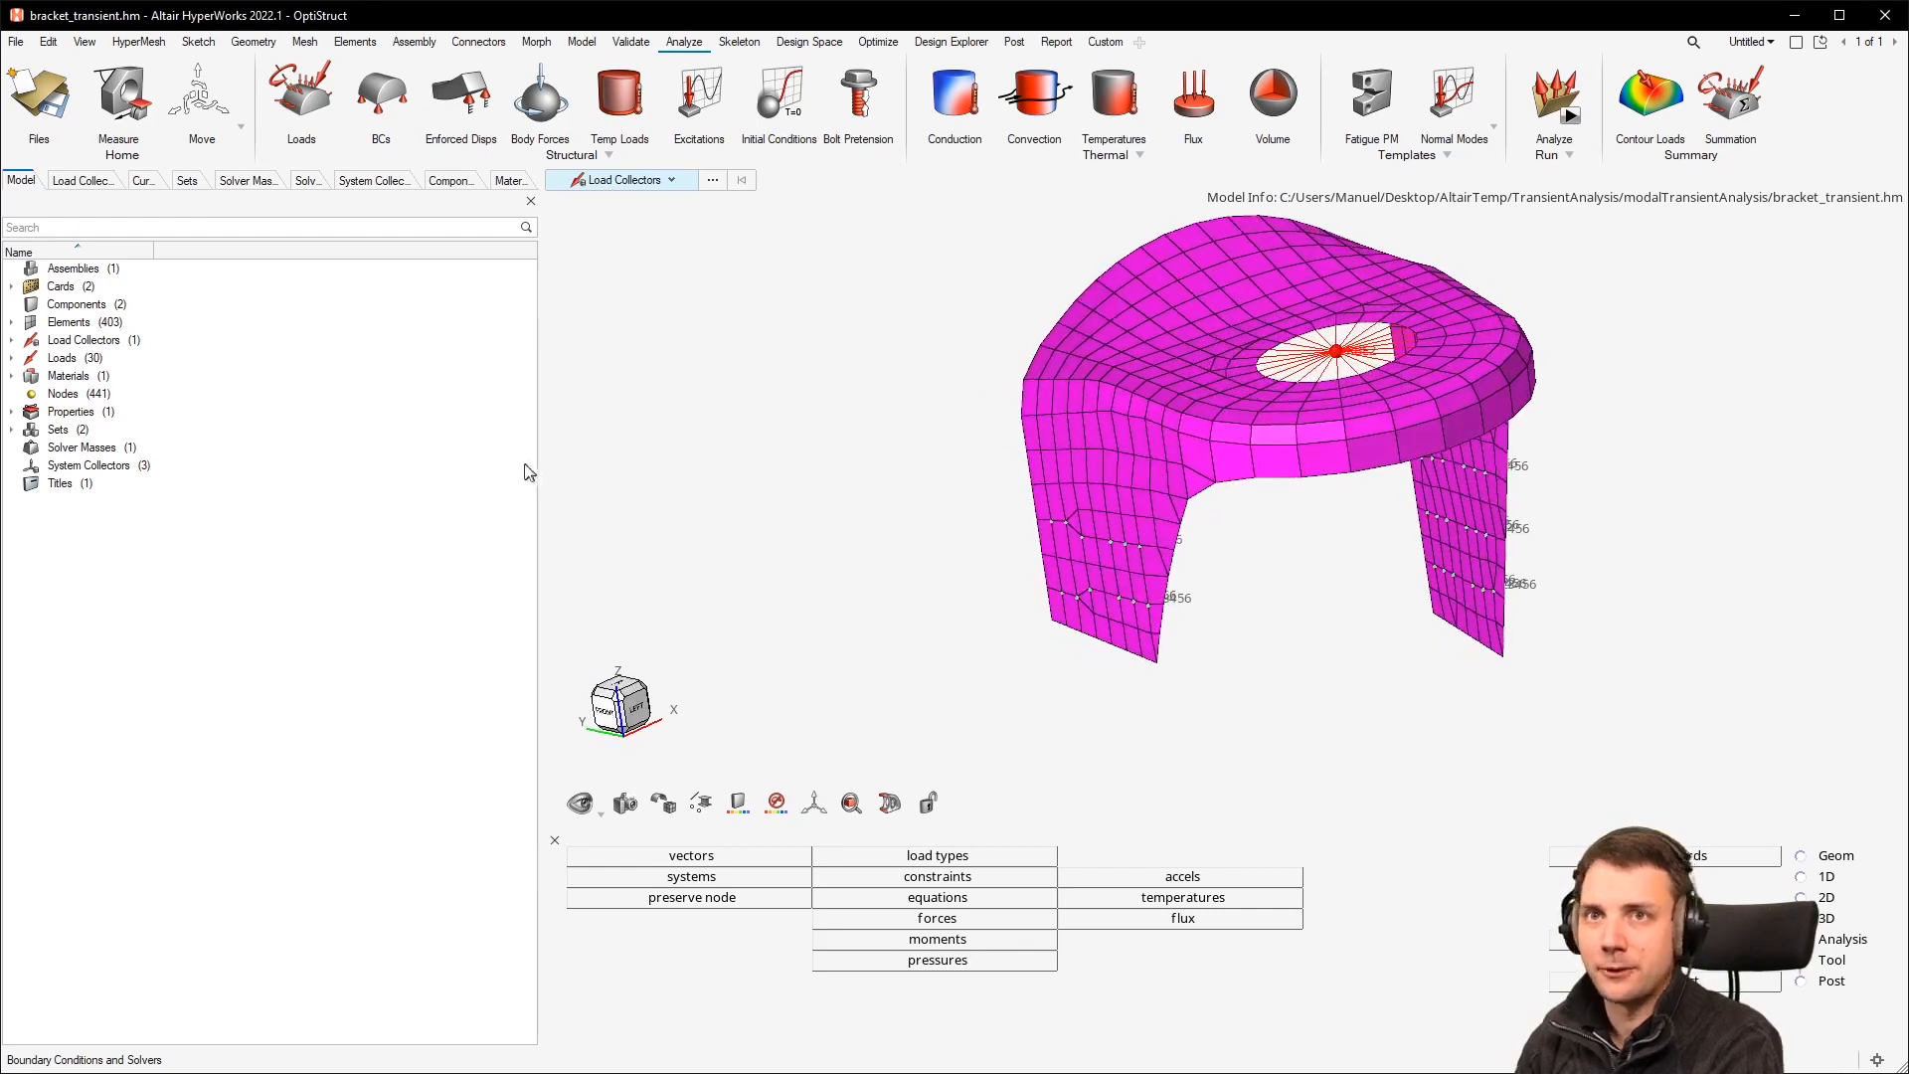
{"action": "left_click", "coordinate": [11, 429]}
{"action": "left_click", "coordinate": [80, 448]}
{"action": "double_click", "coordinate": [79, 449]}
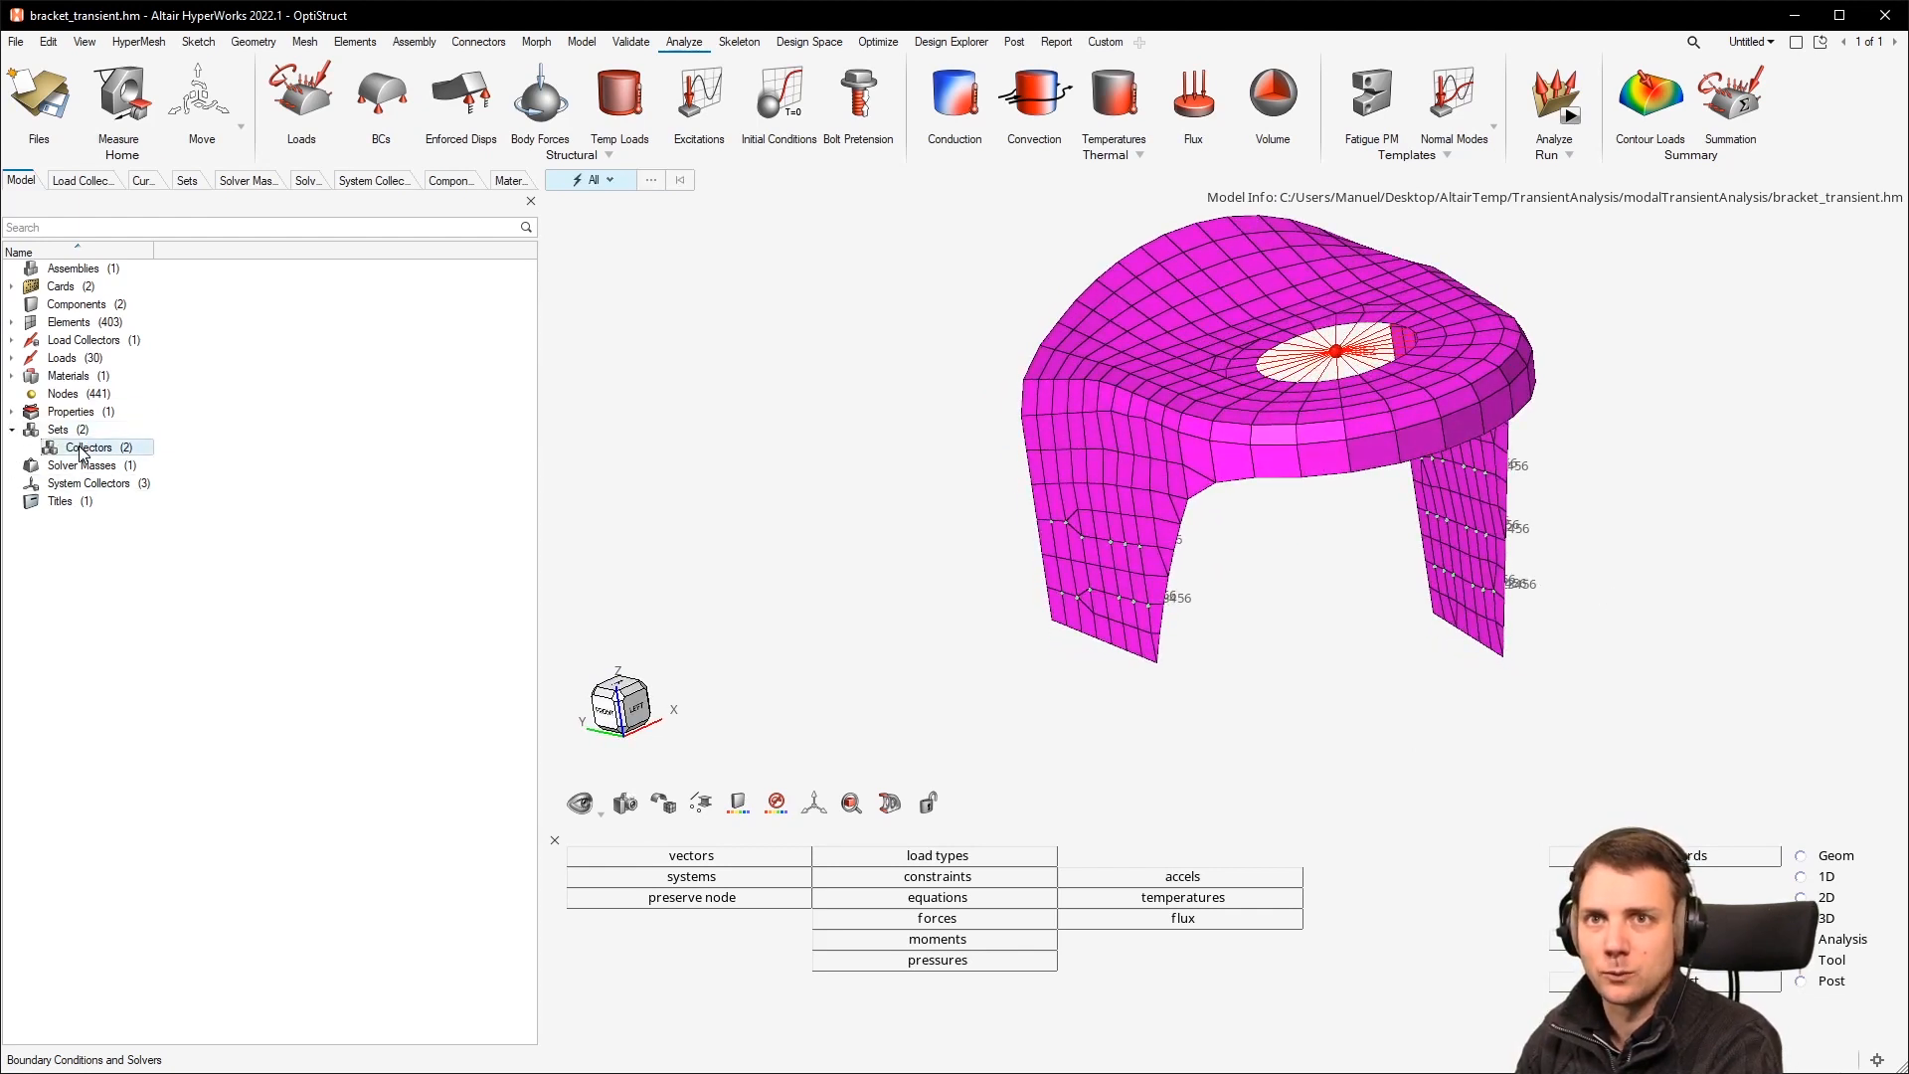
{"action": "left_click", "coordinate": [66, 277]}
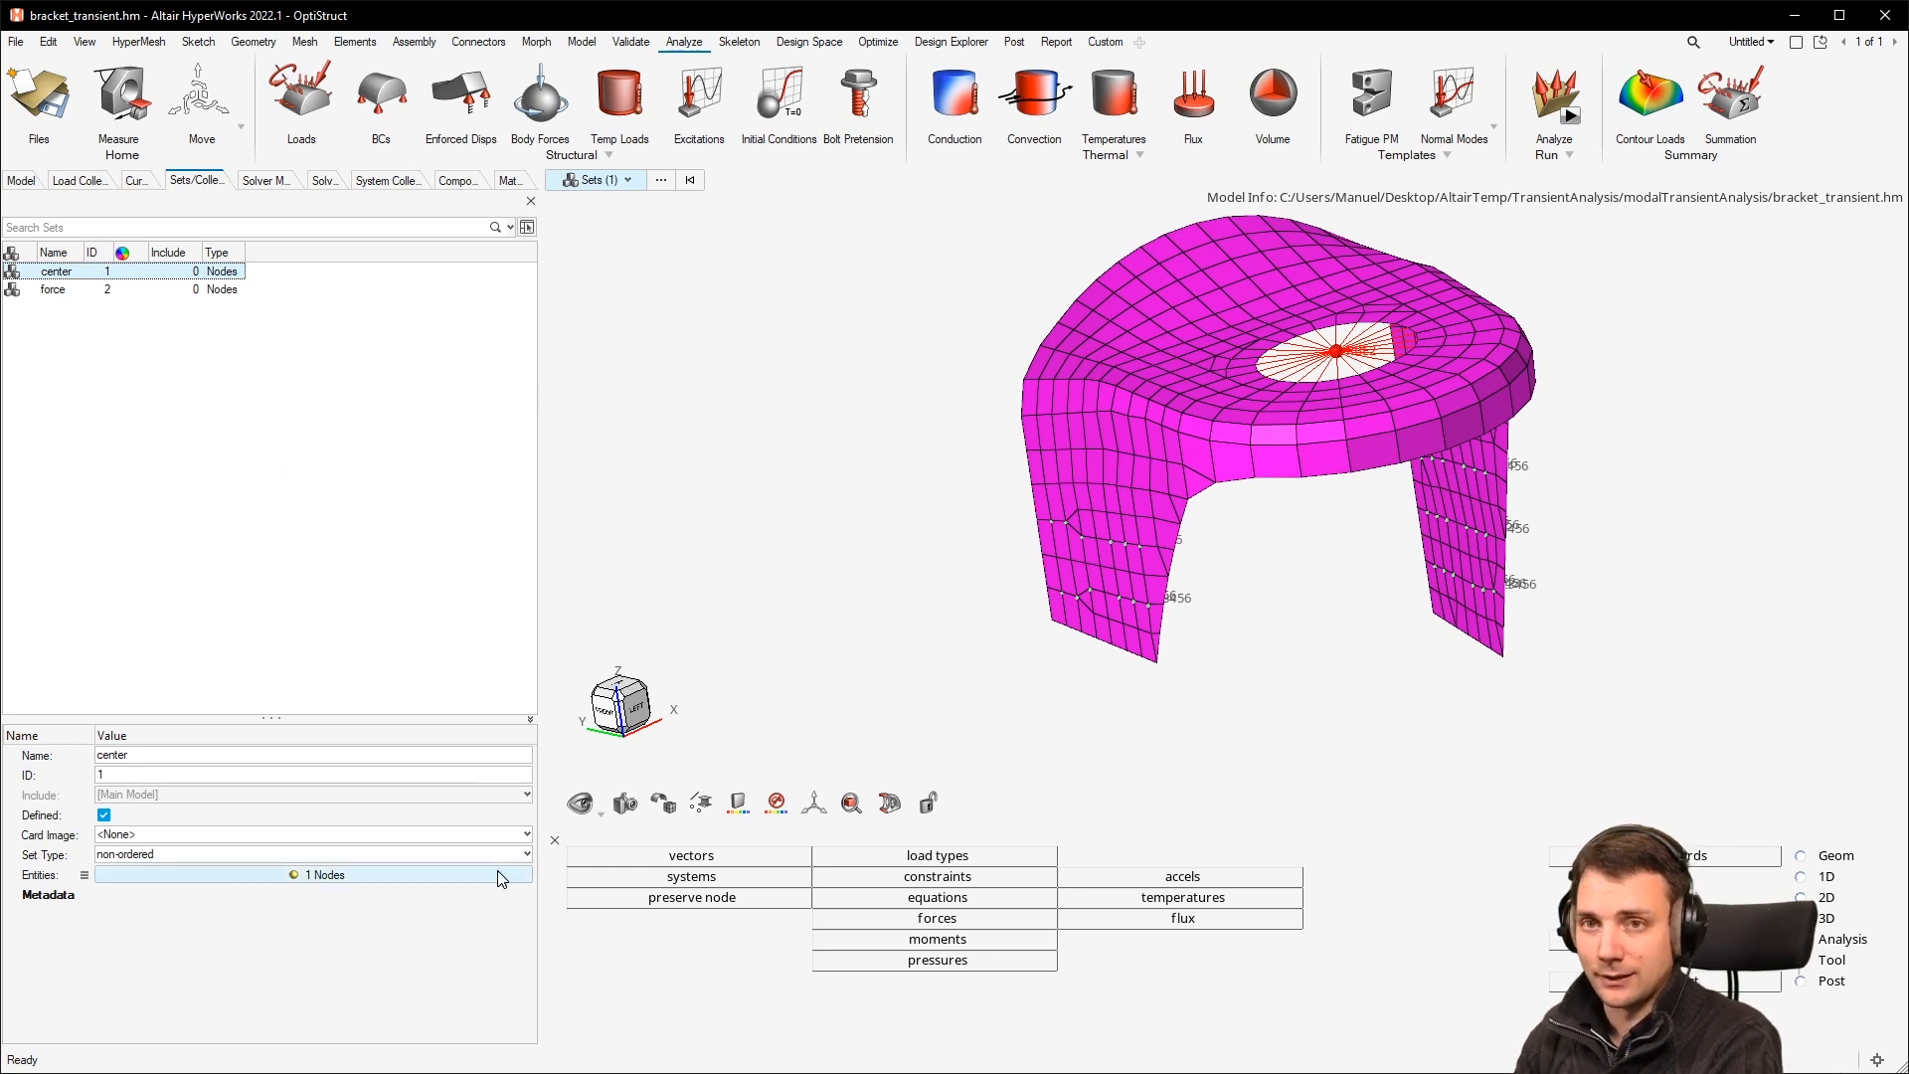
{"action": "left_click", "coordinate": [257, 845]}
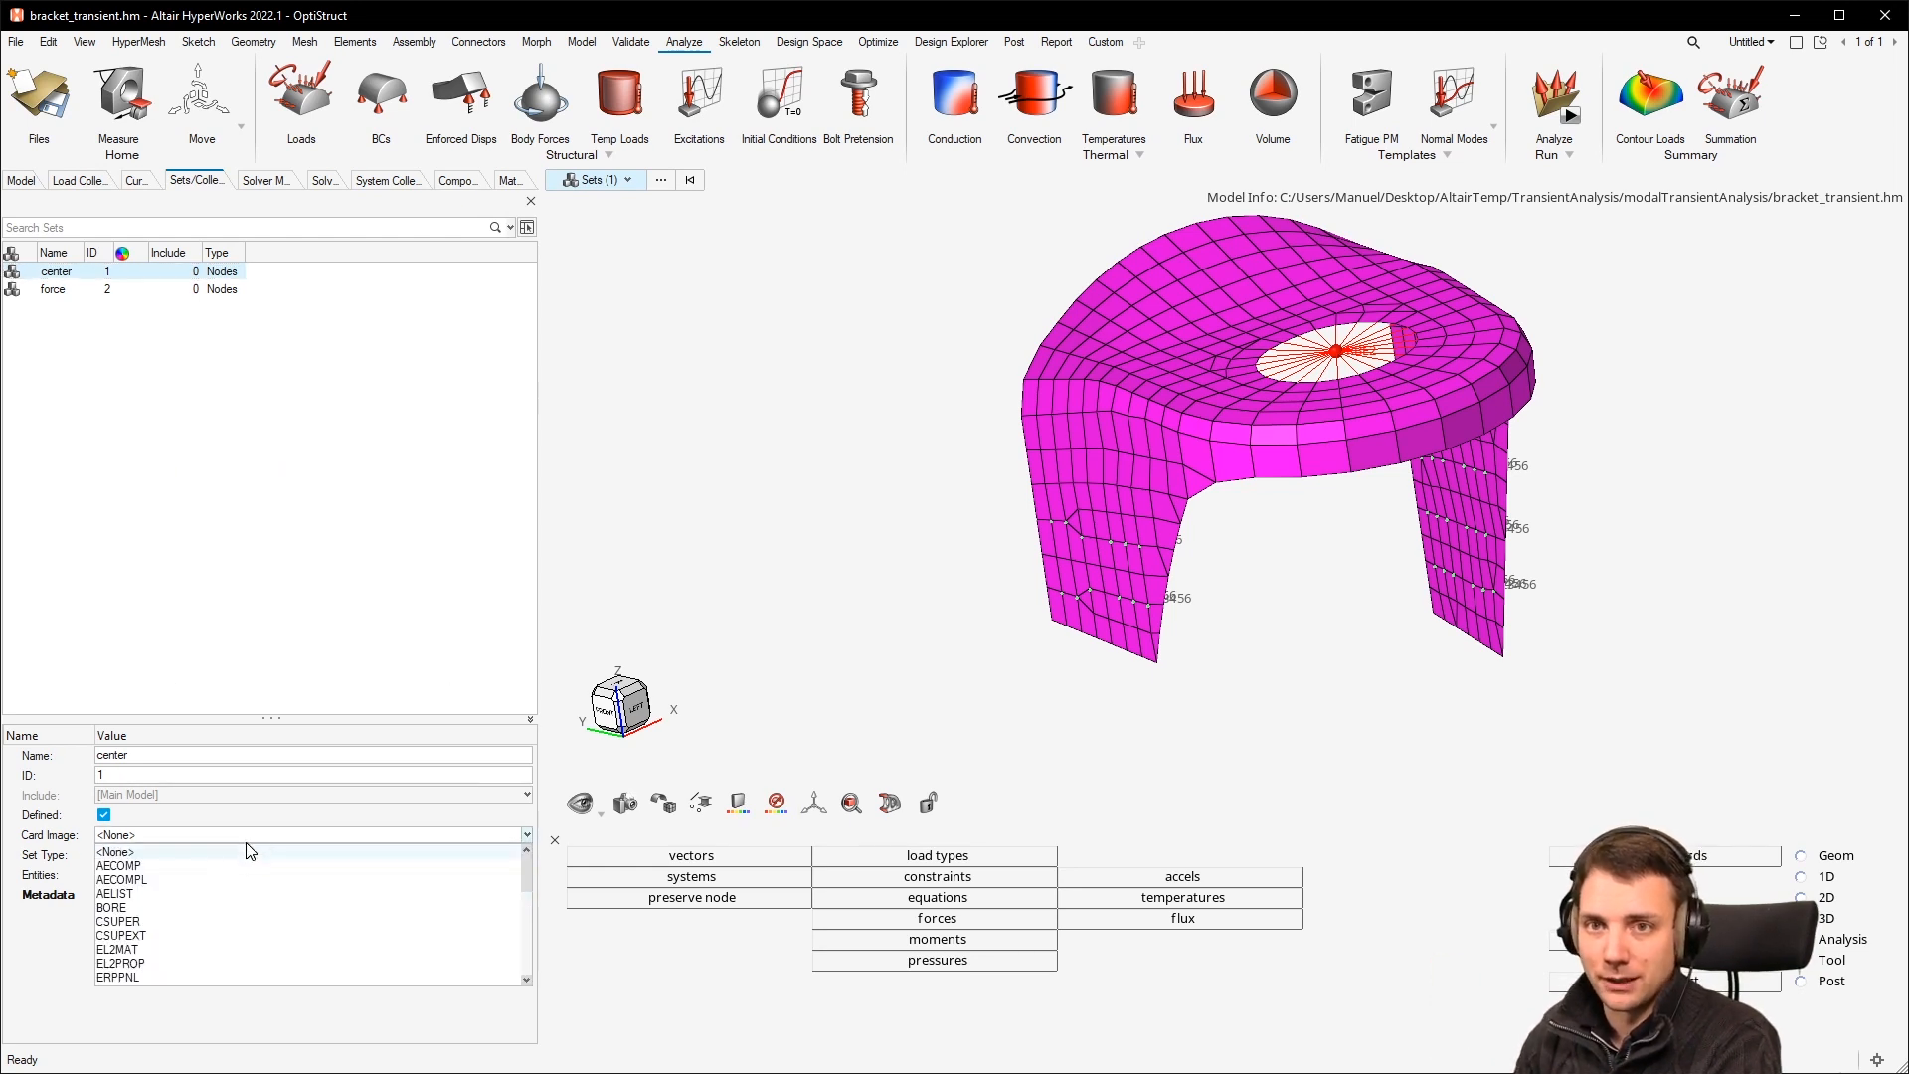
{"action": "scroll", "coordinate": [212, 920], "scroll_direction": "down", "scroll_amount": 3}
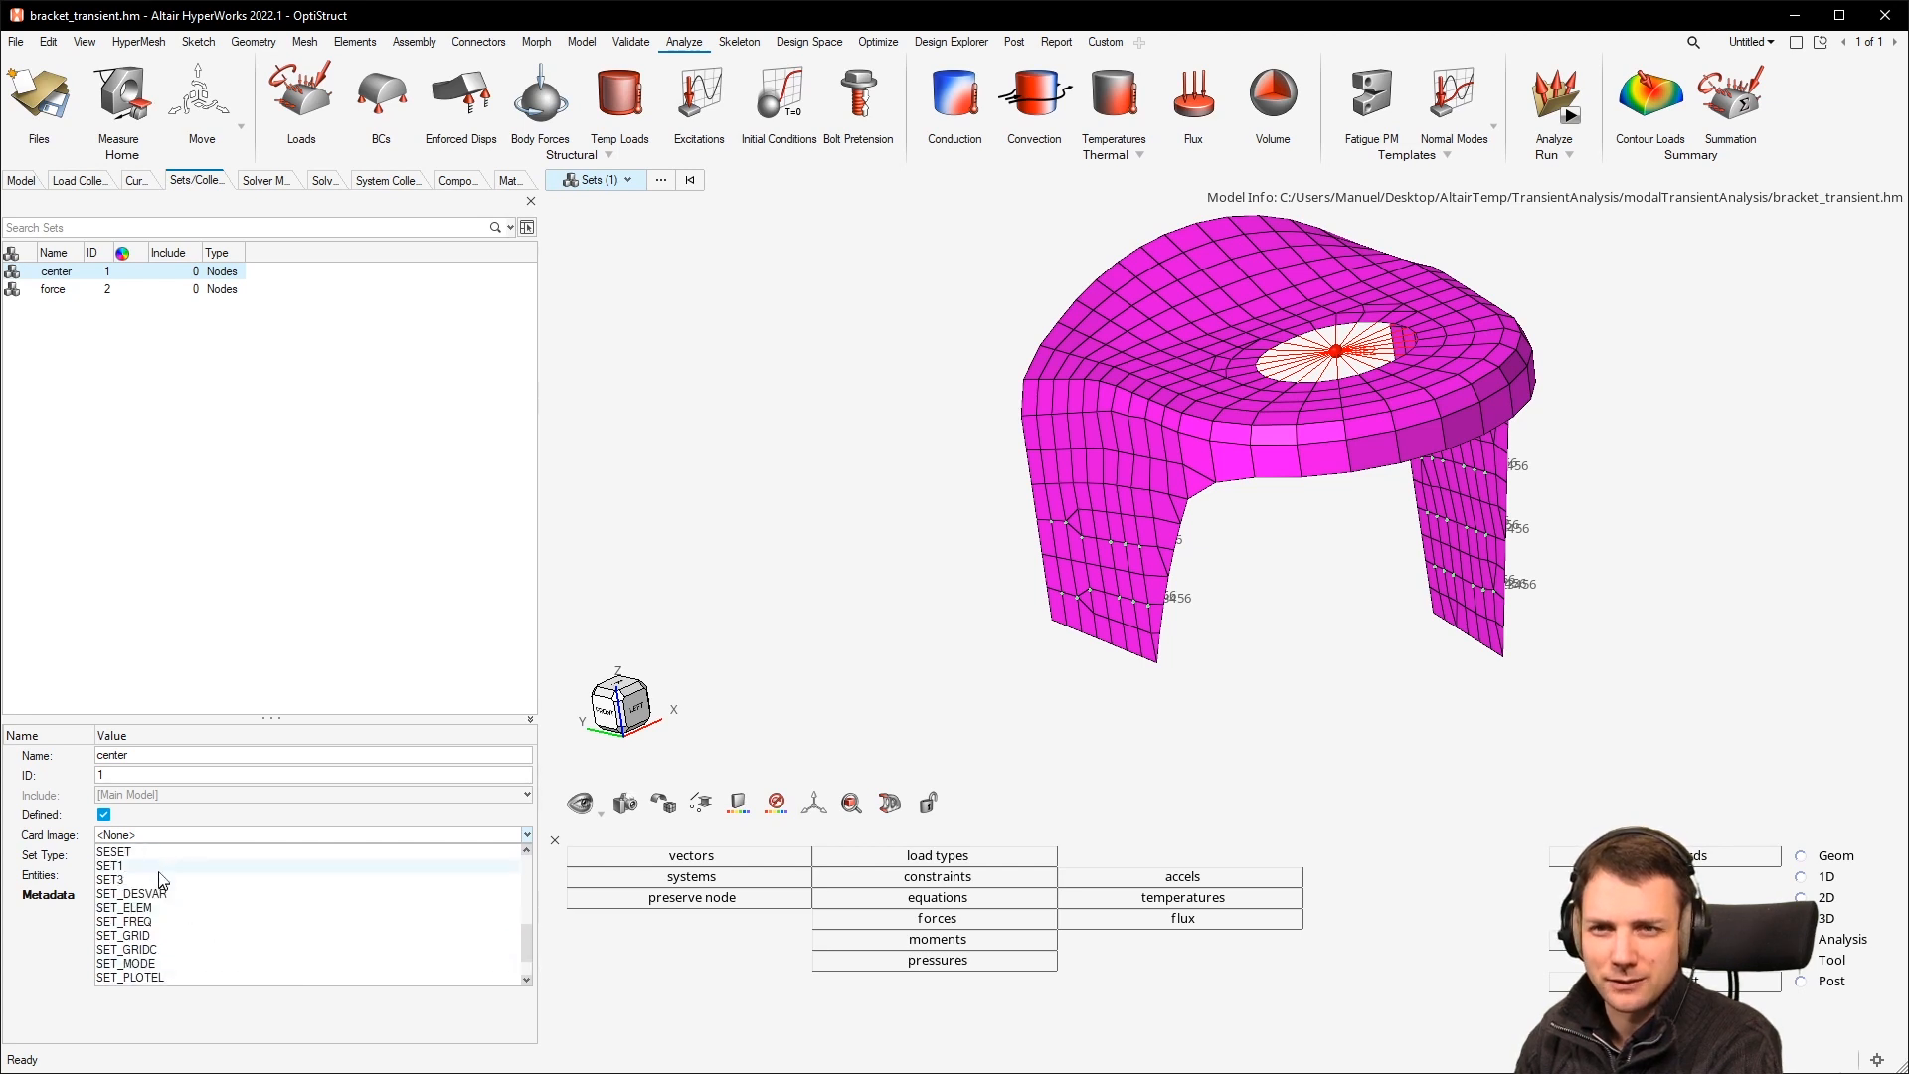
{"action": "left_click", "coordinate": [199, 866]}
Step: Assign the node at the middle of the bracket's hole to the center set
{"action": "left_click", "coordinate": [304, 894]}
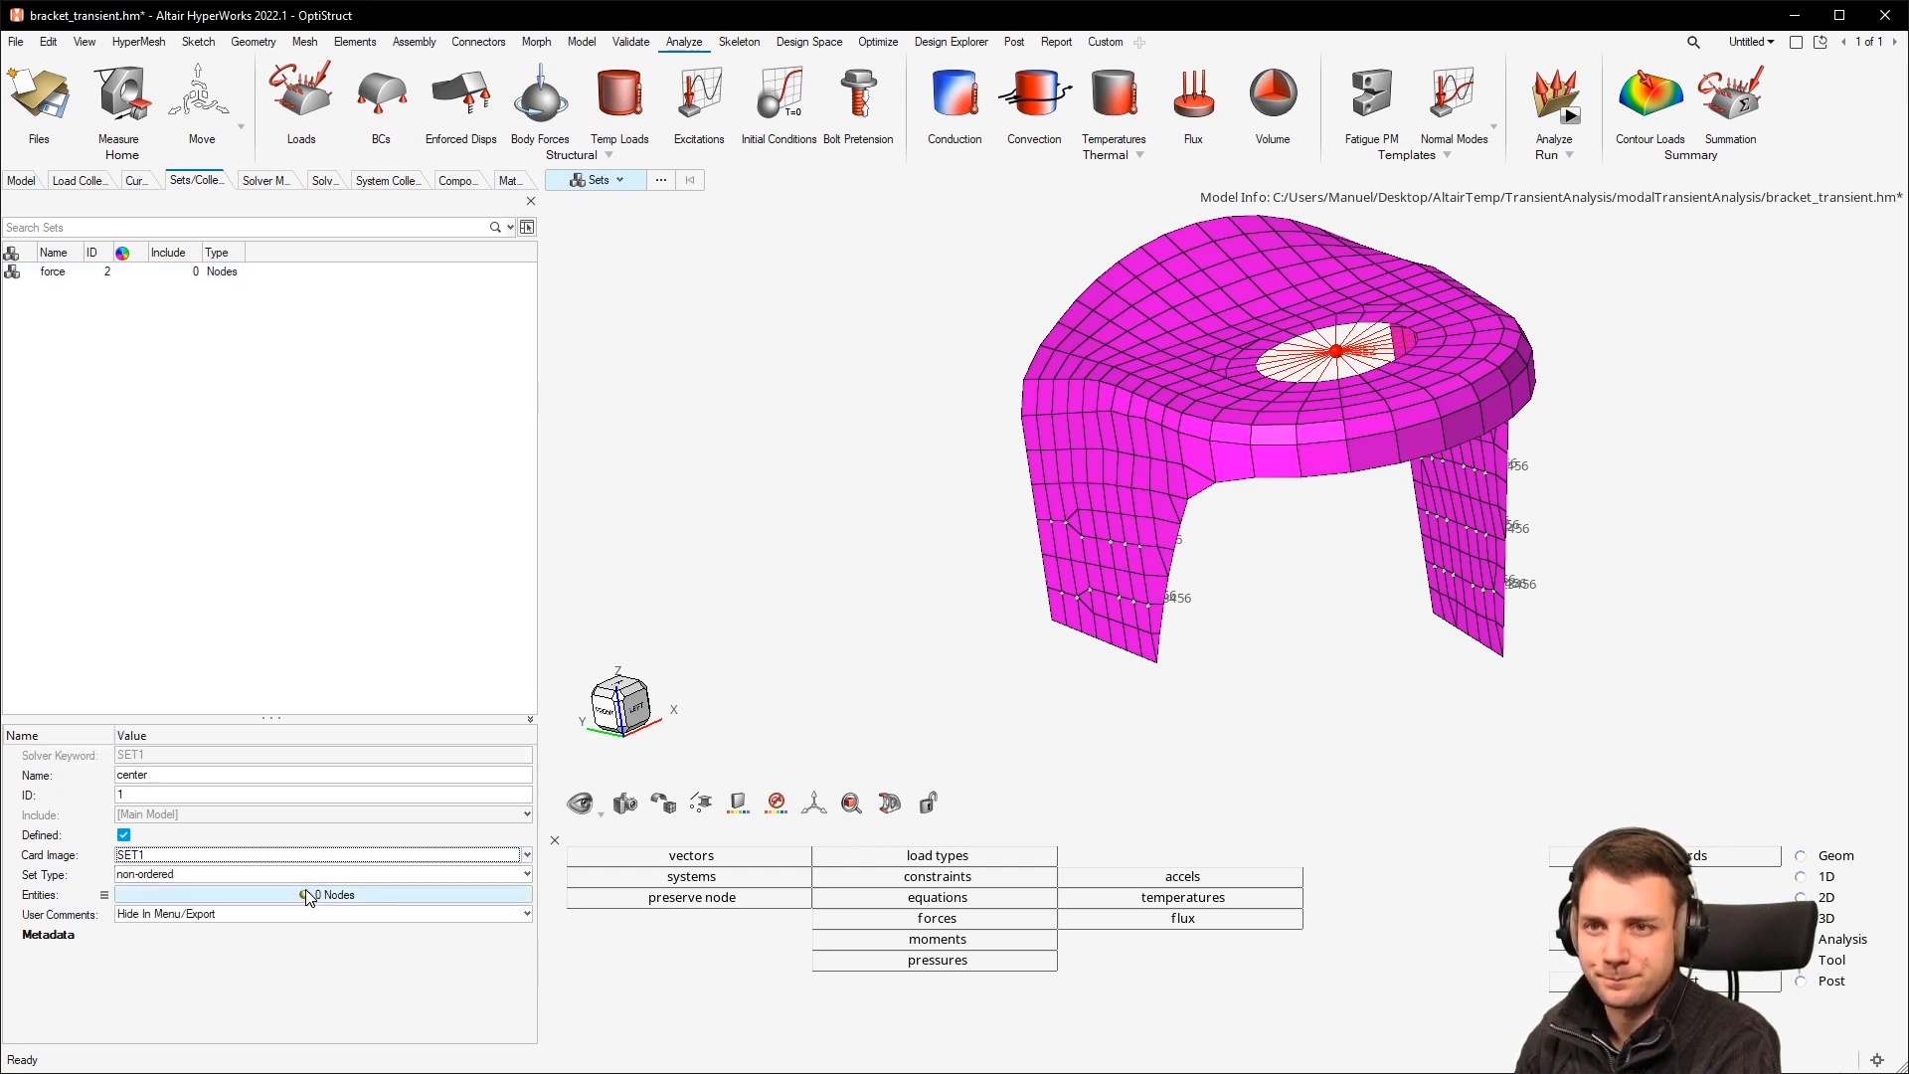
{"action": "left_click", "coordinate": [1338, 353]}
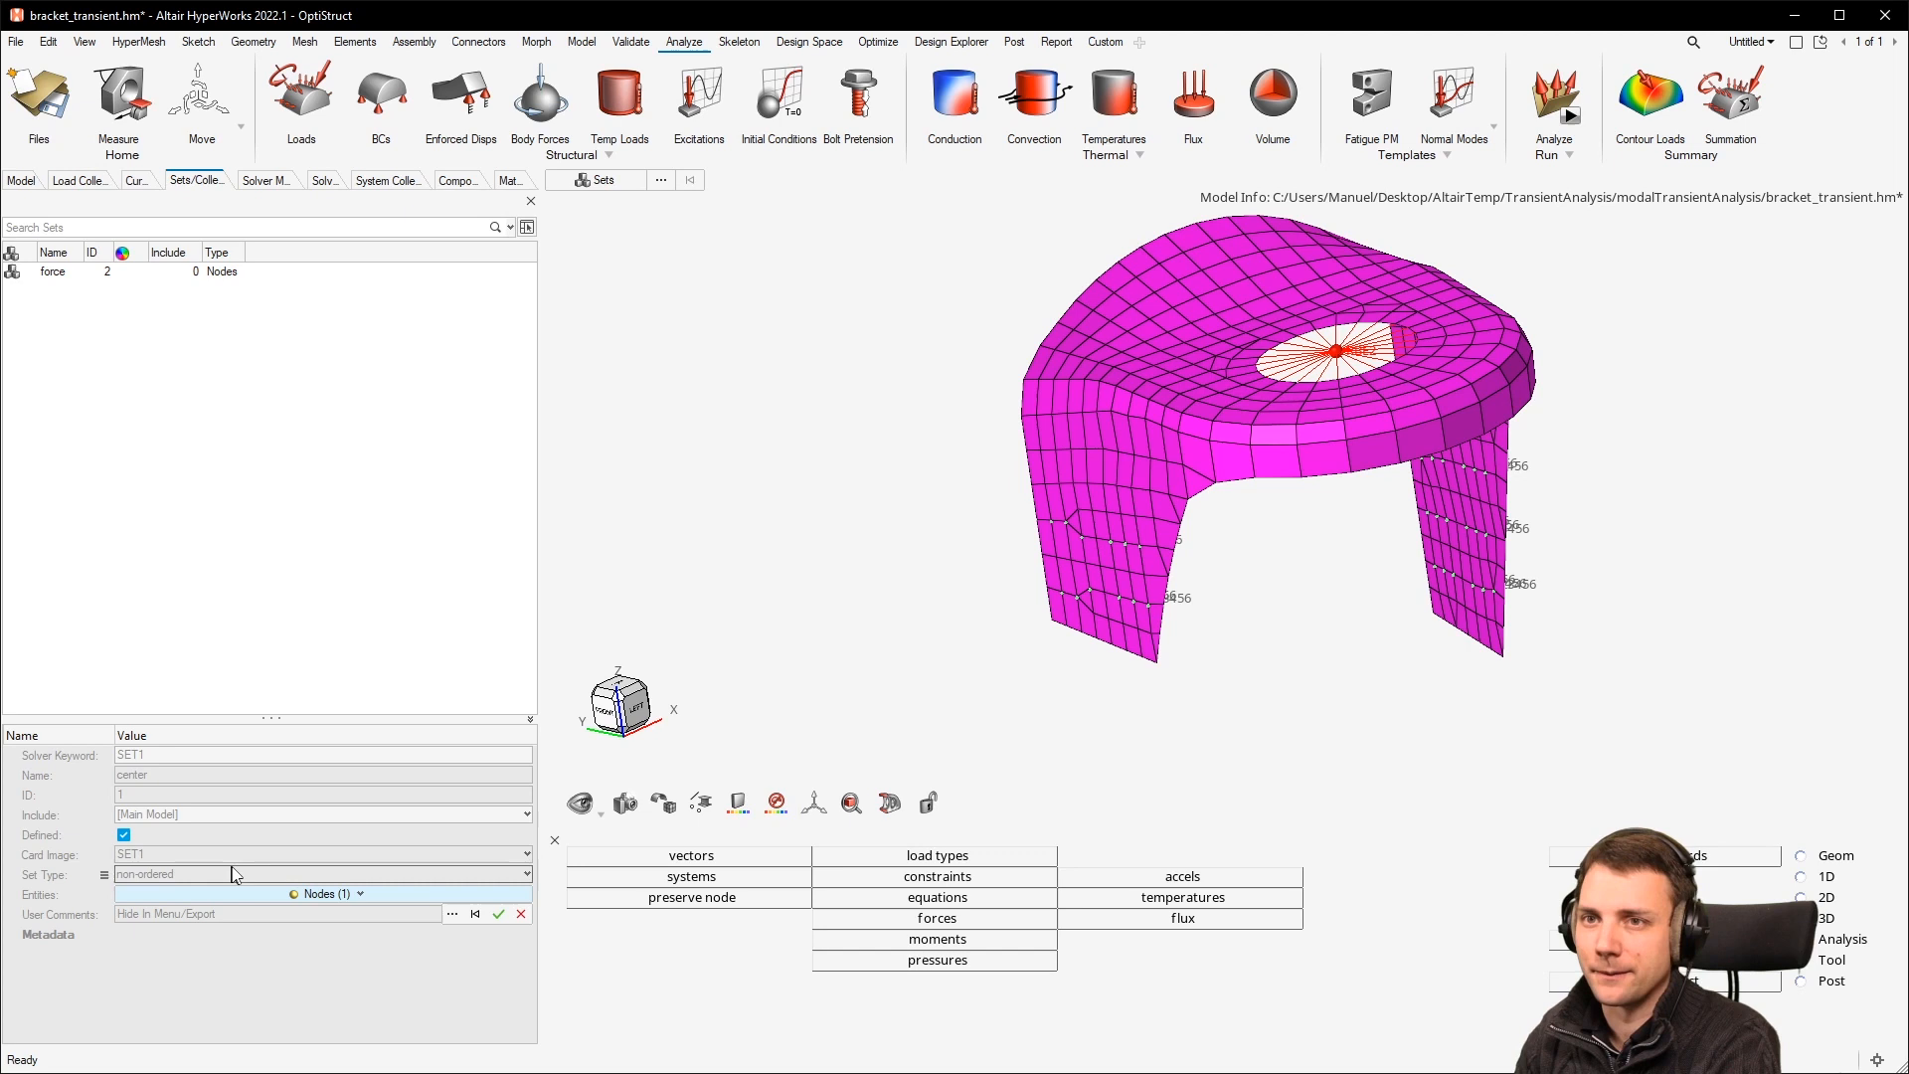
{"action": "left_click", "coordinate": [498, 913]}
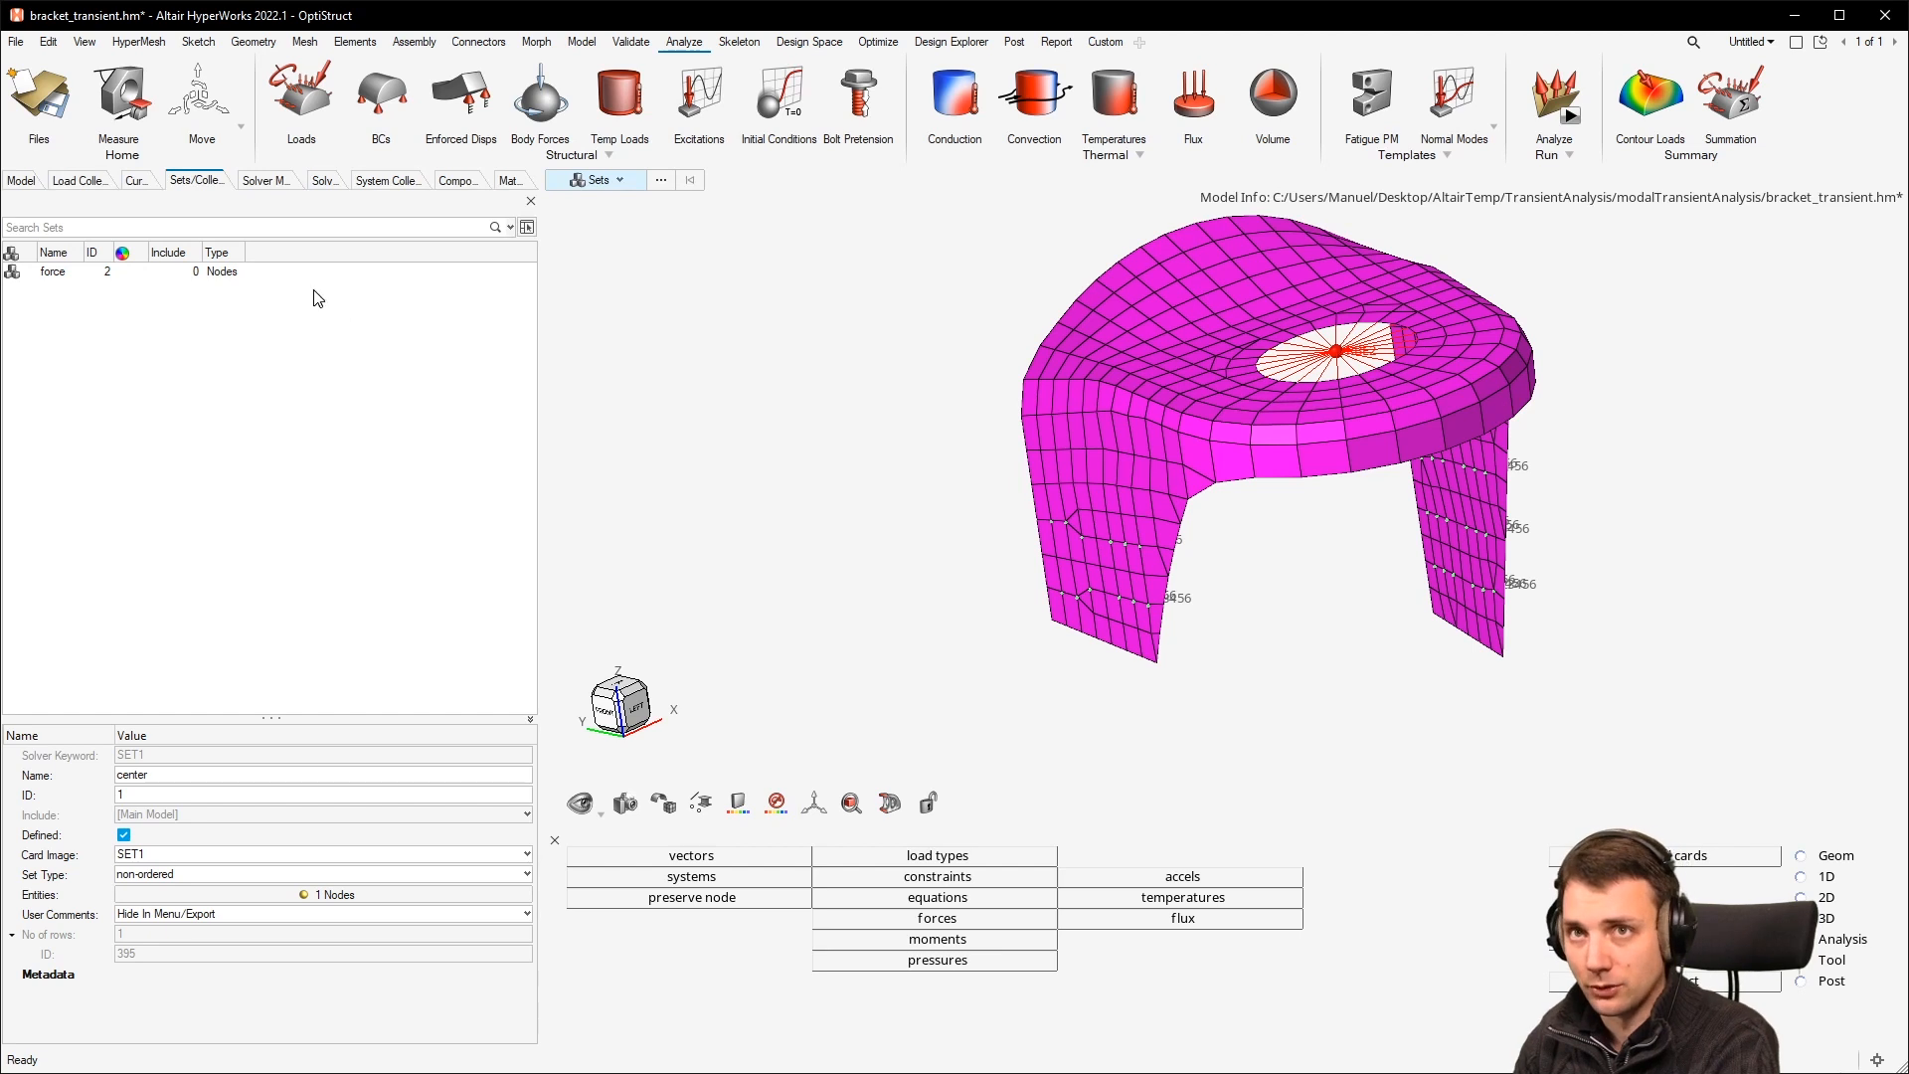
Step: Delete the existing solver mass from the bracket model
{"action": "left_click", "coordinate": [19, 181]}
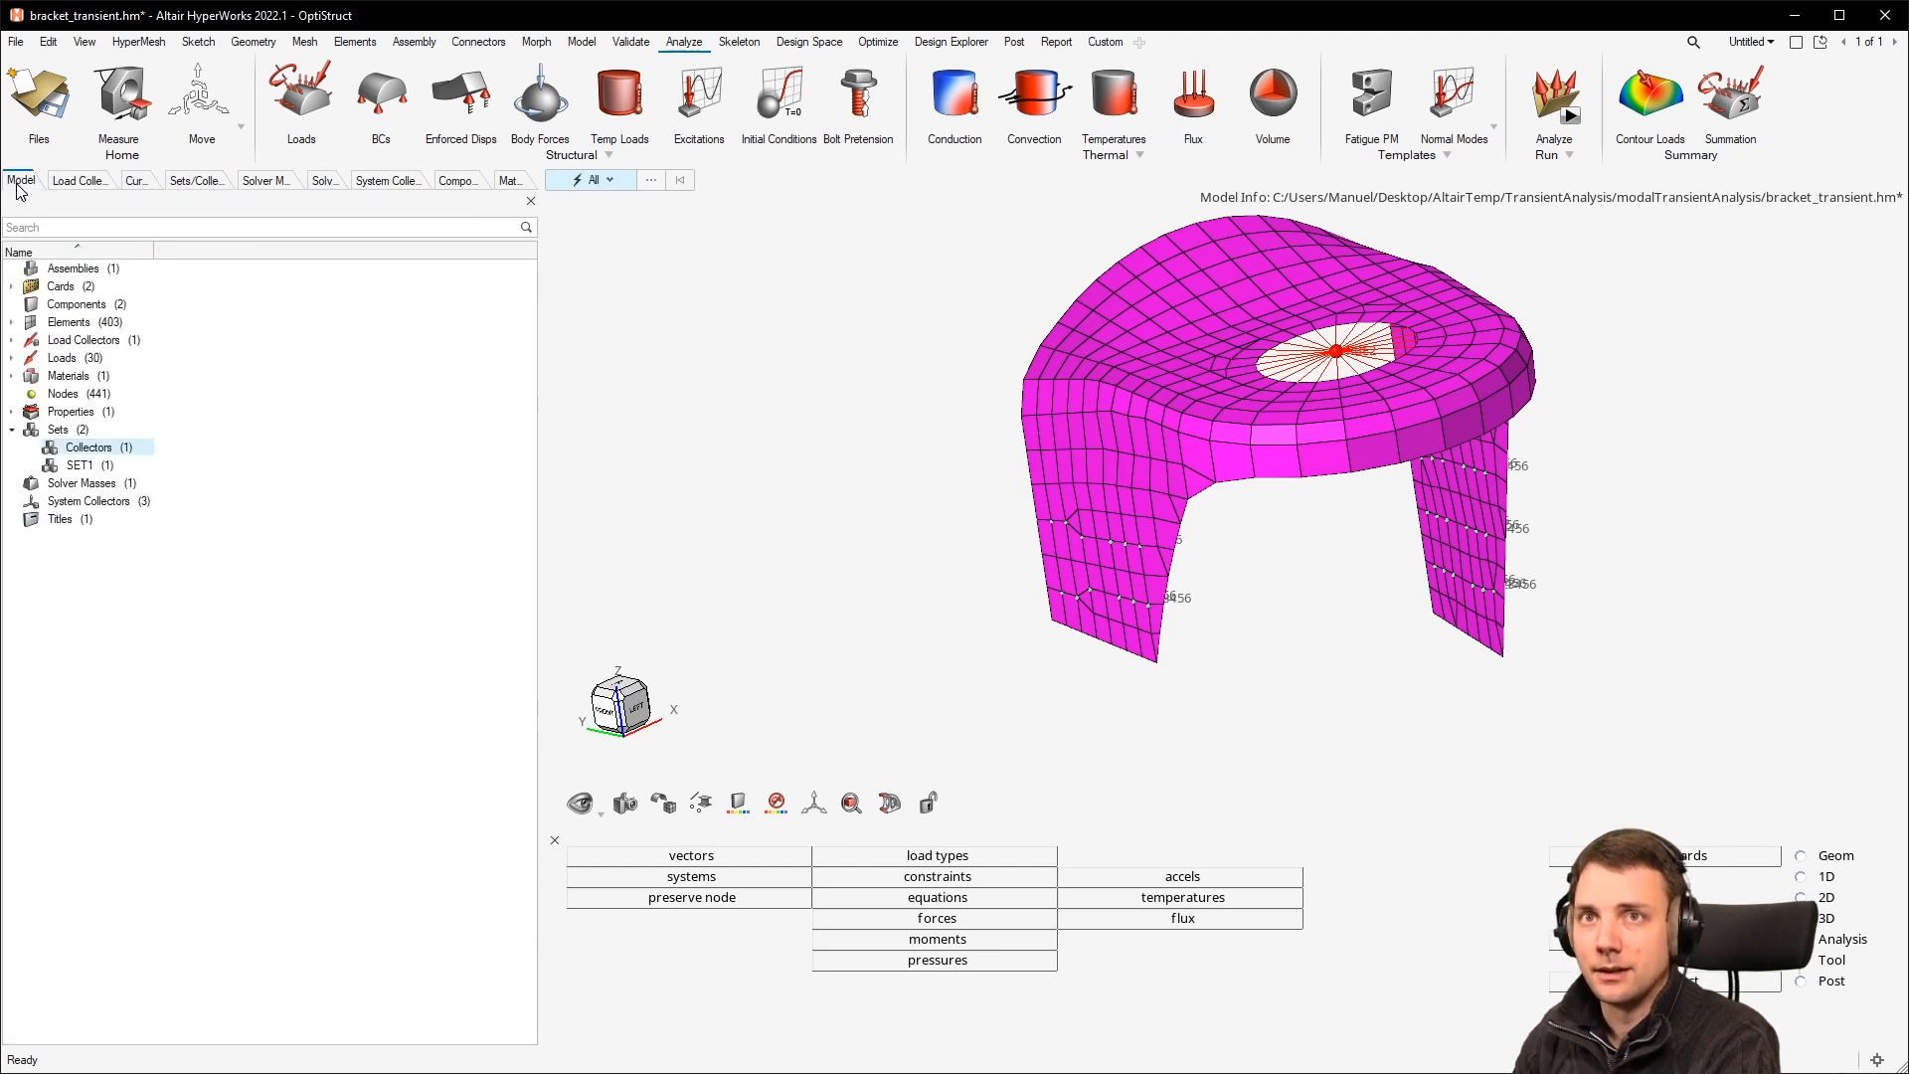
{"action": "left_click", "coordinate": [82, 484]}
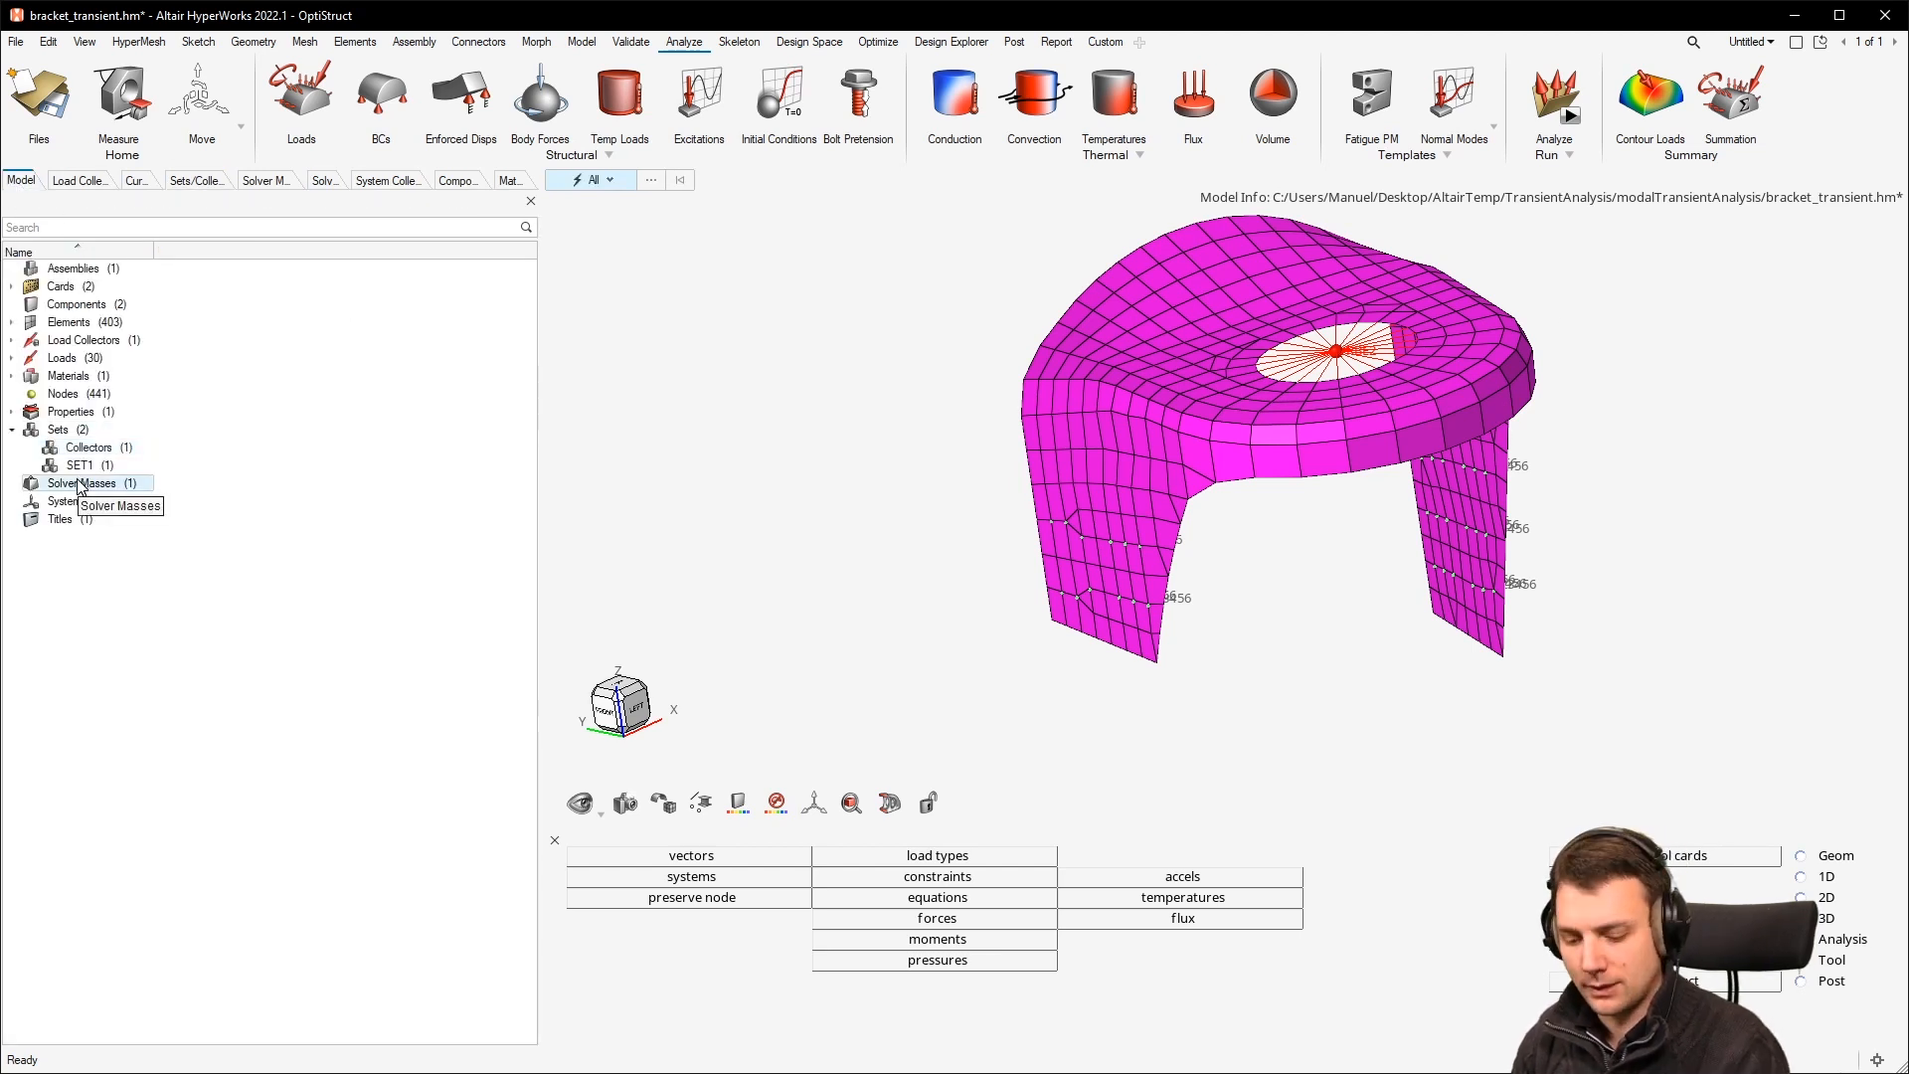
{"action": "key", "text": "Delete"}
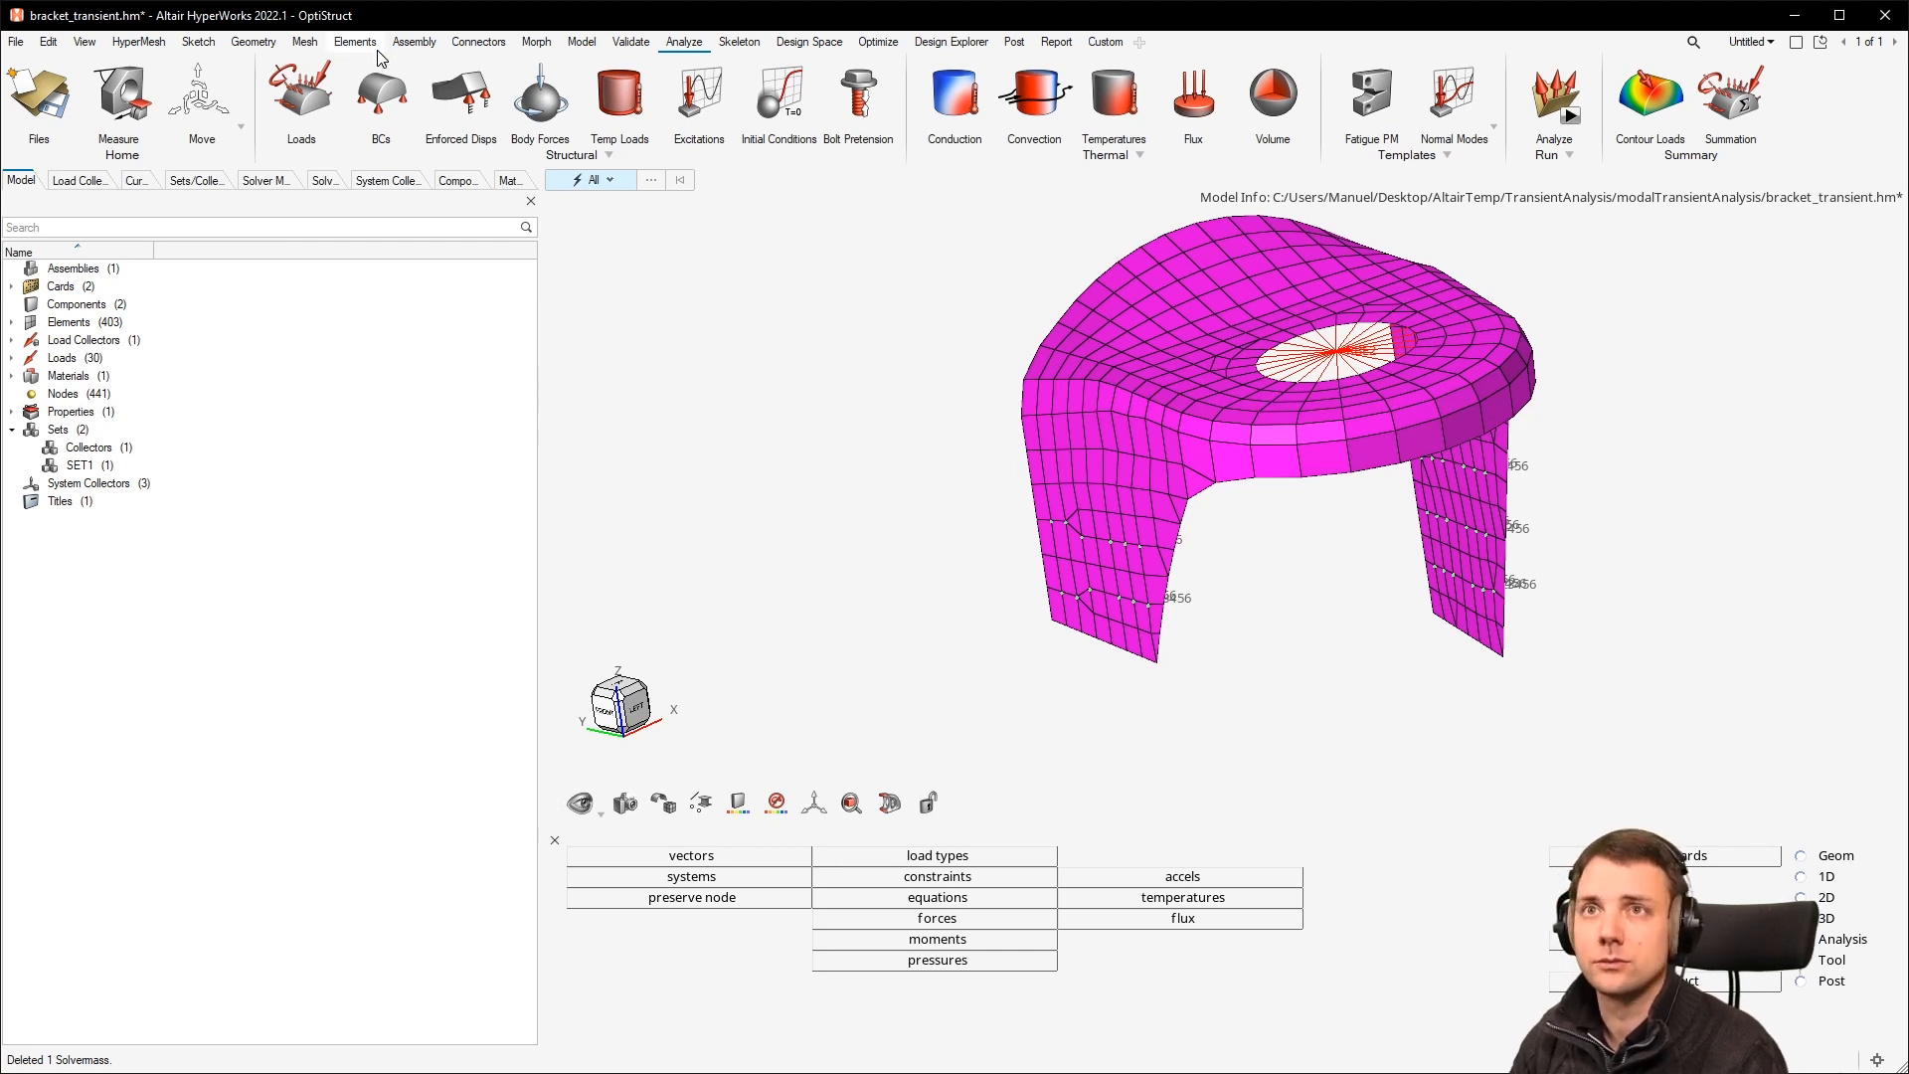
Step: Create a CONM2 concentrated mass of 1000 on the node at the middle of the bracket's hole
{"action": "left_click", "coordinate": [554, 841]}
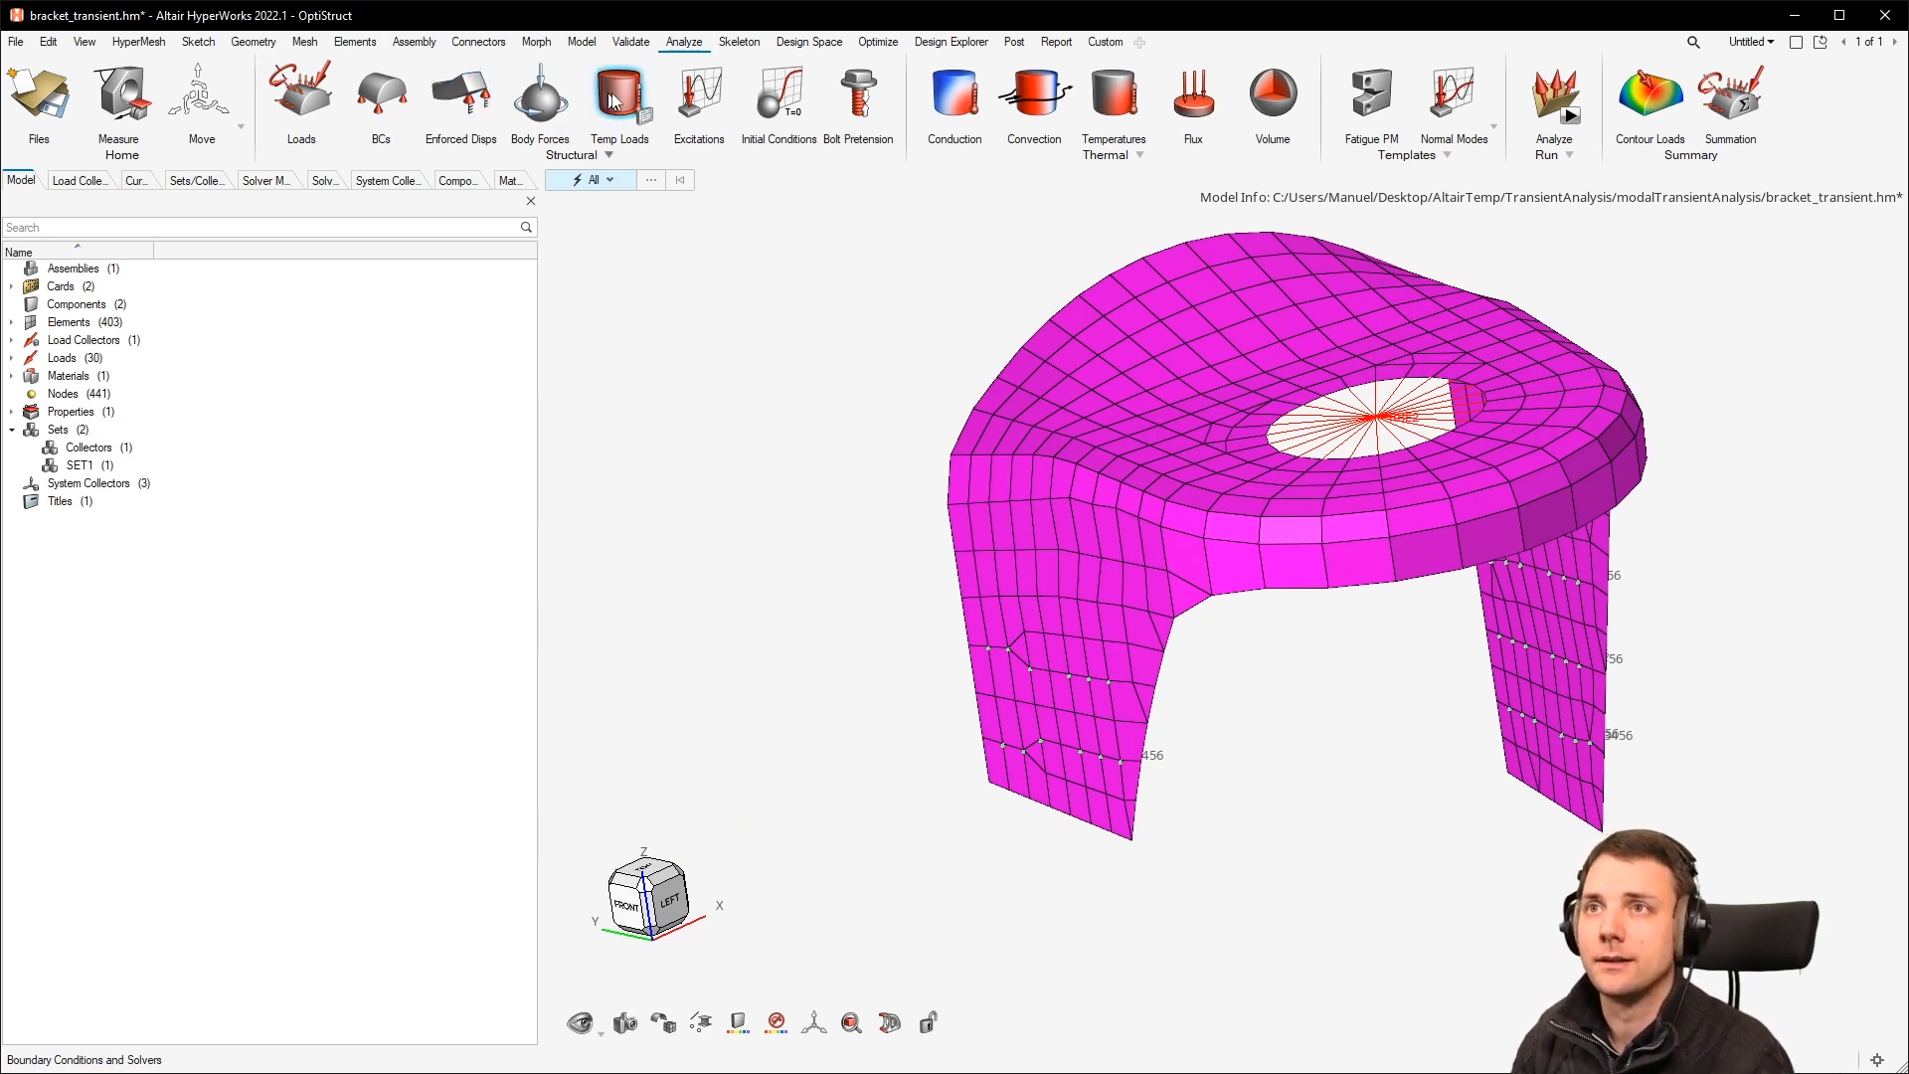
{"action": "left_click", "coordinate": [582, 42]}
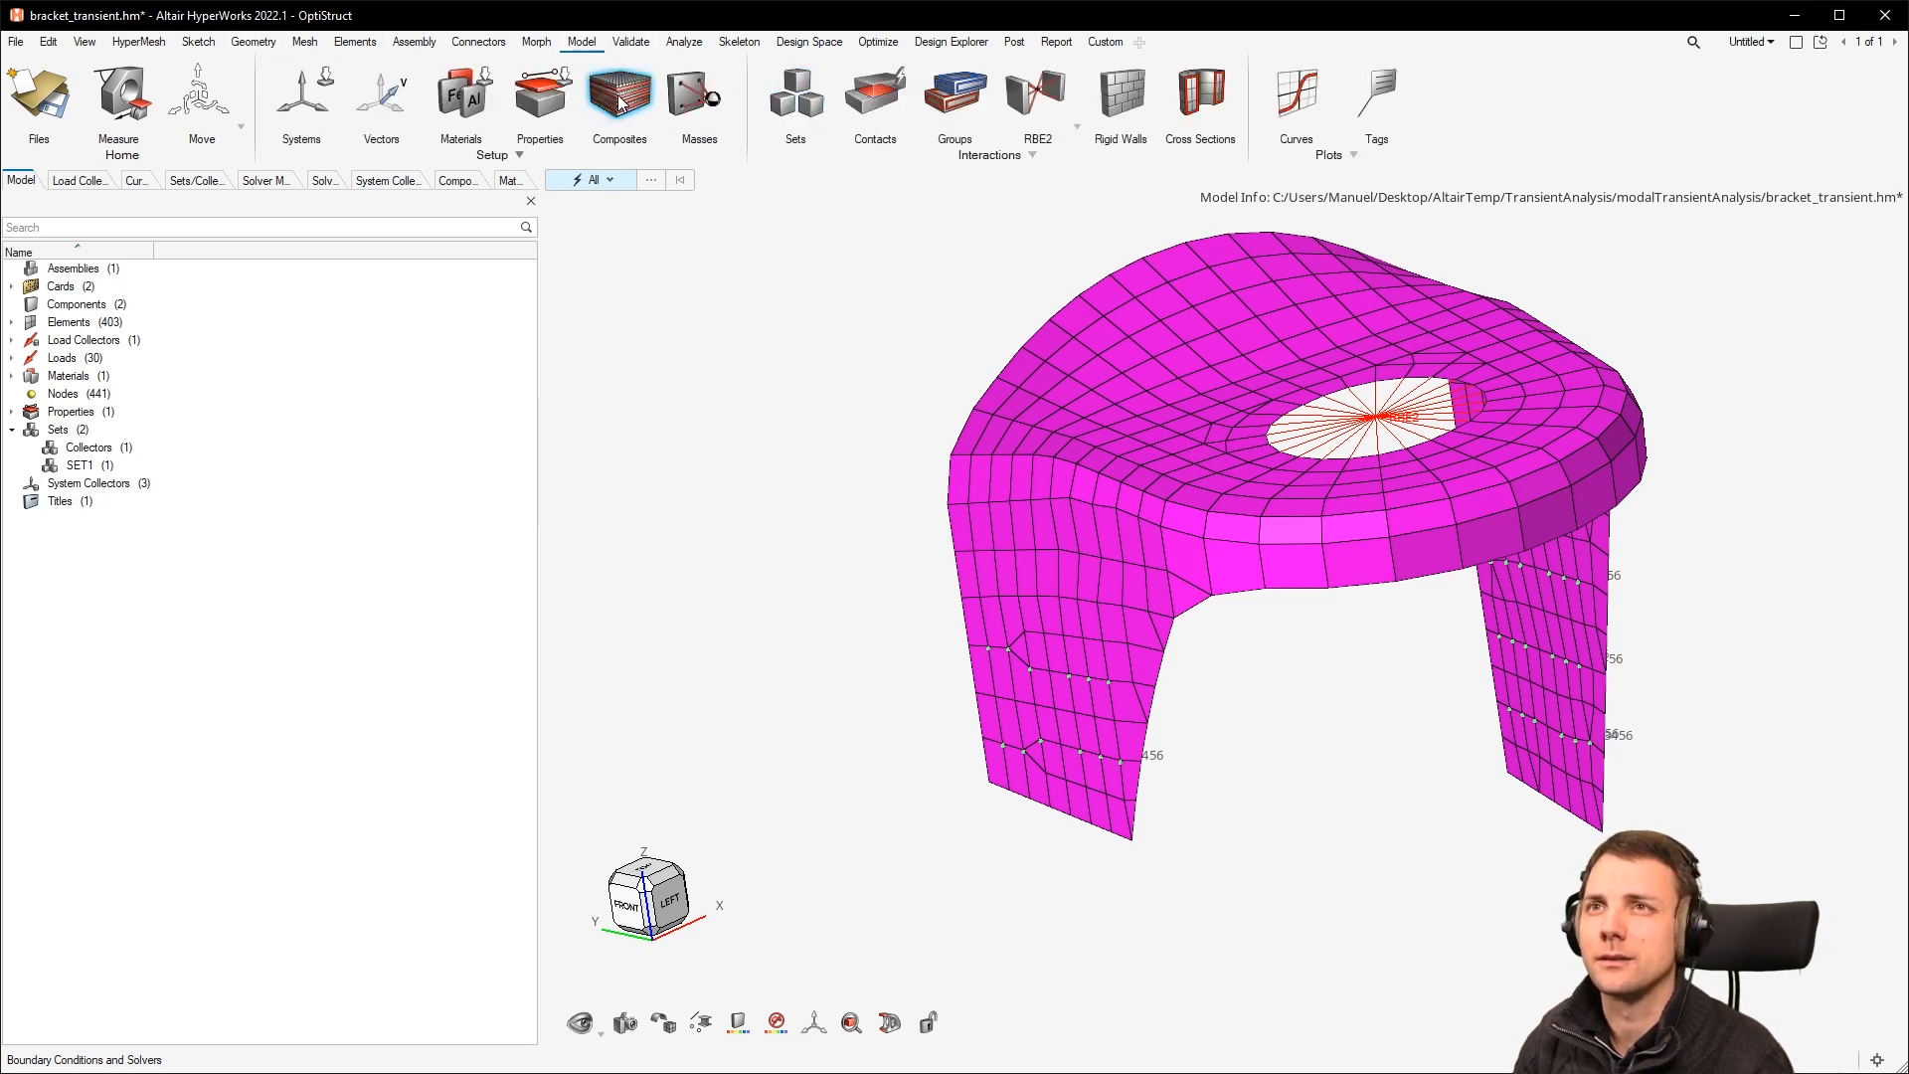
{"action": "left_click", "coordinate": [699, 99]}
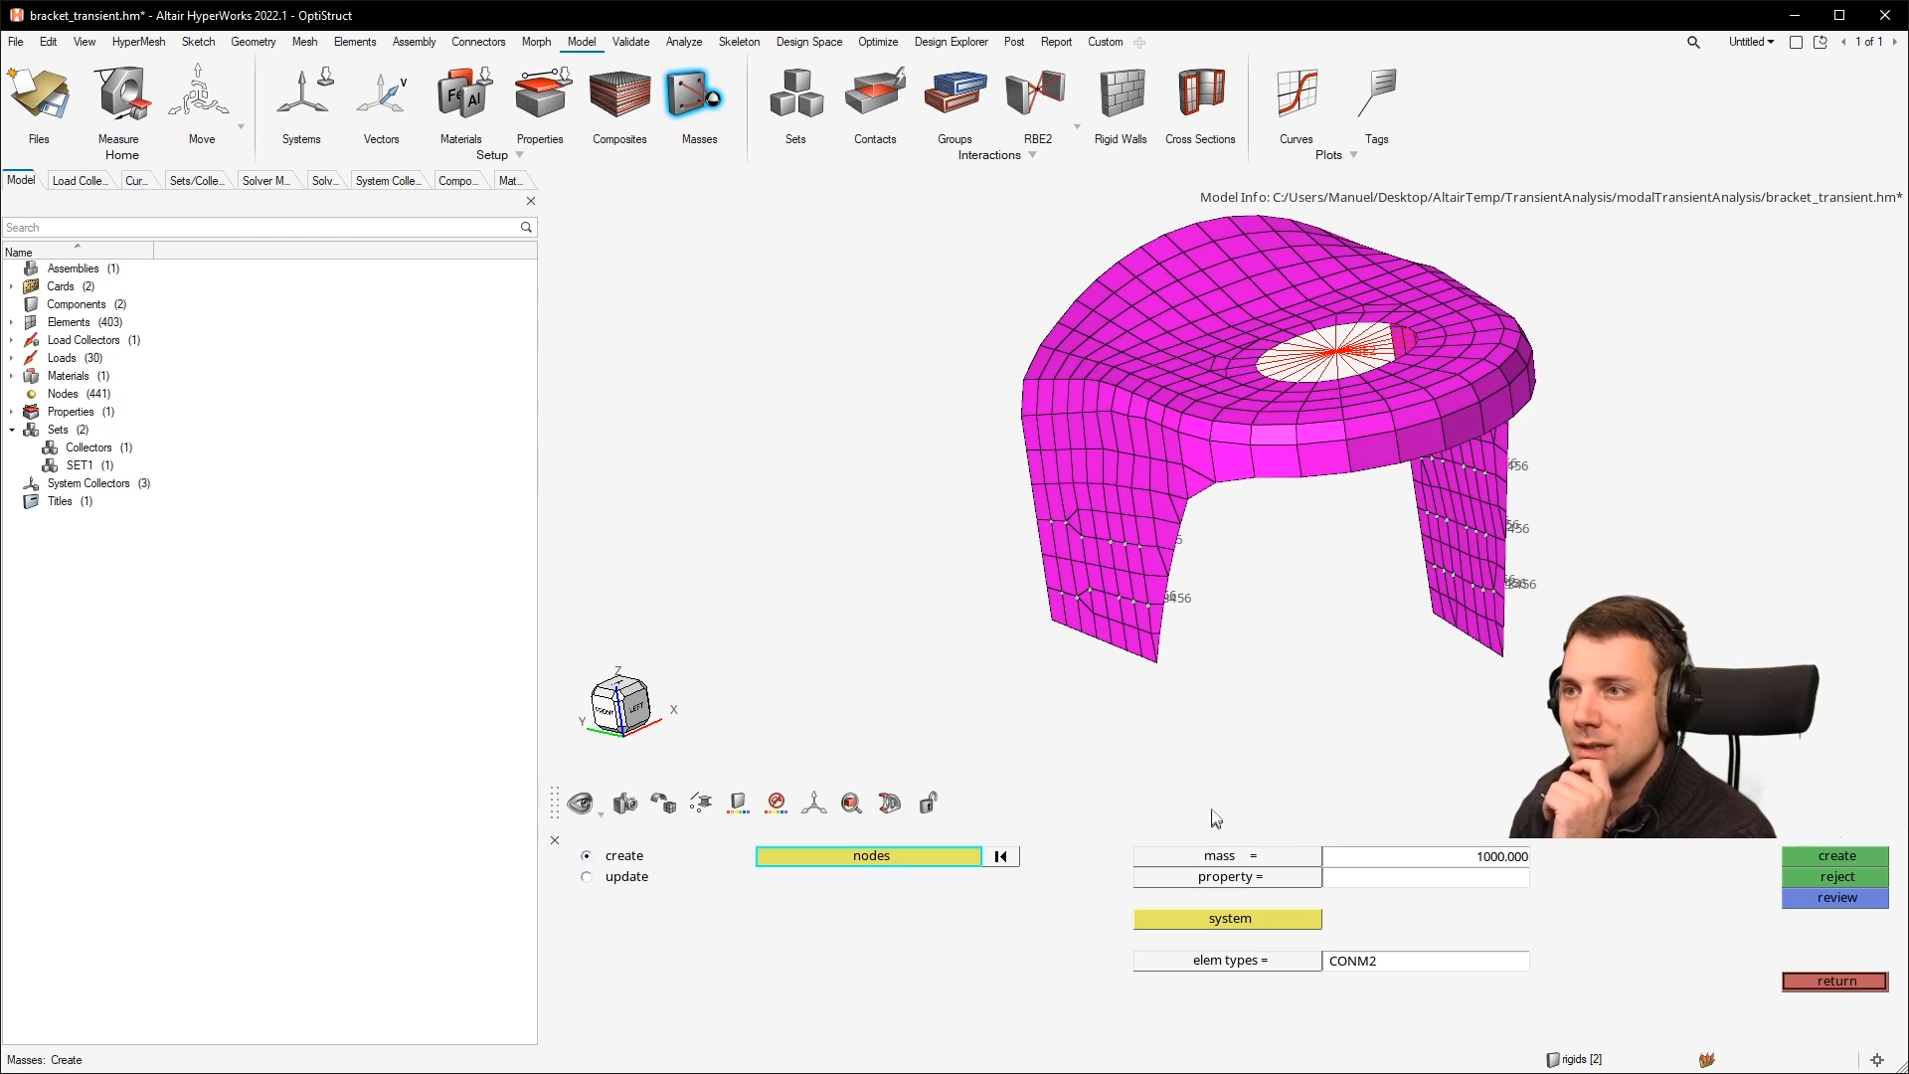
{"action": "left_click", "coordinate": [1333, 352]}
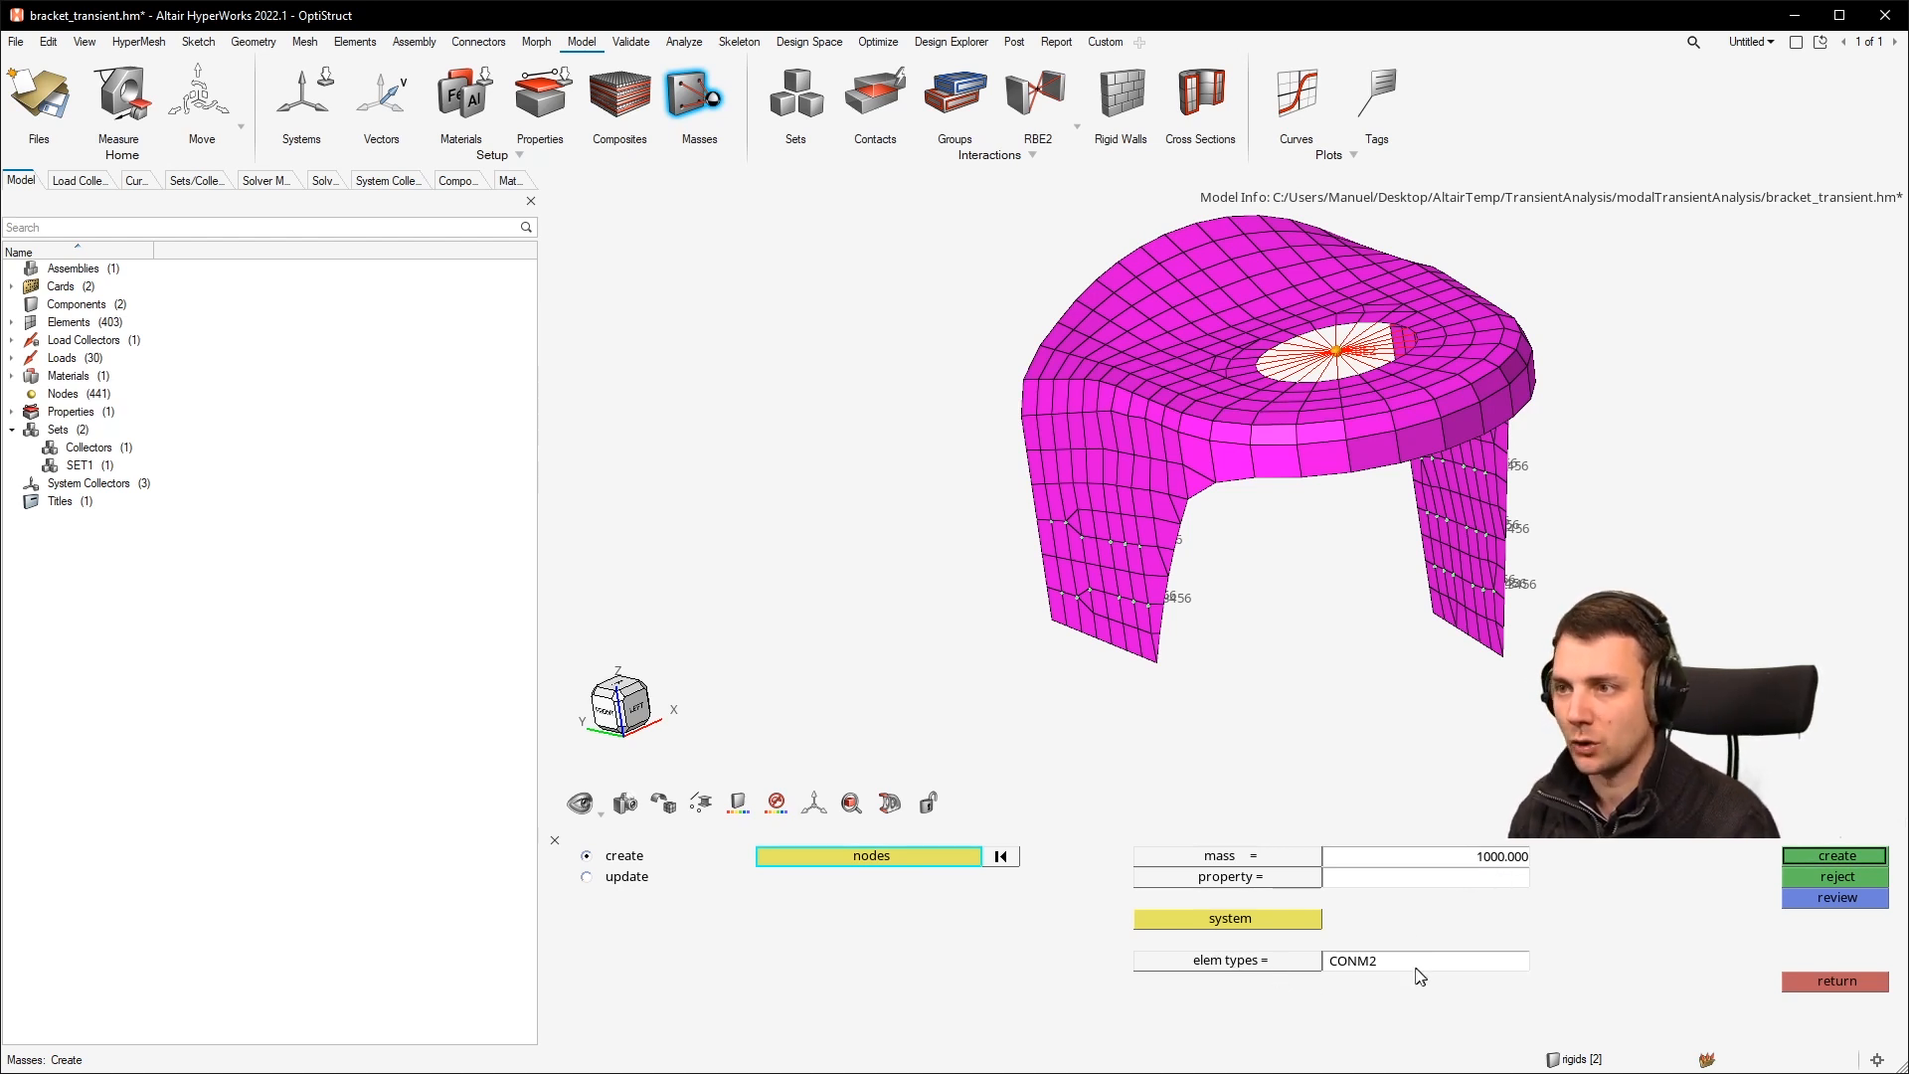
{"action": "left_click", "coordinate": [1872, 861]}
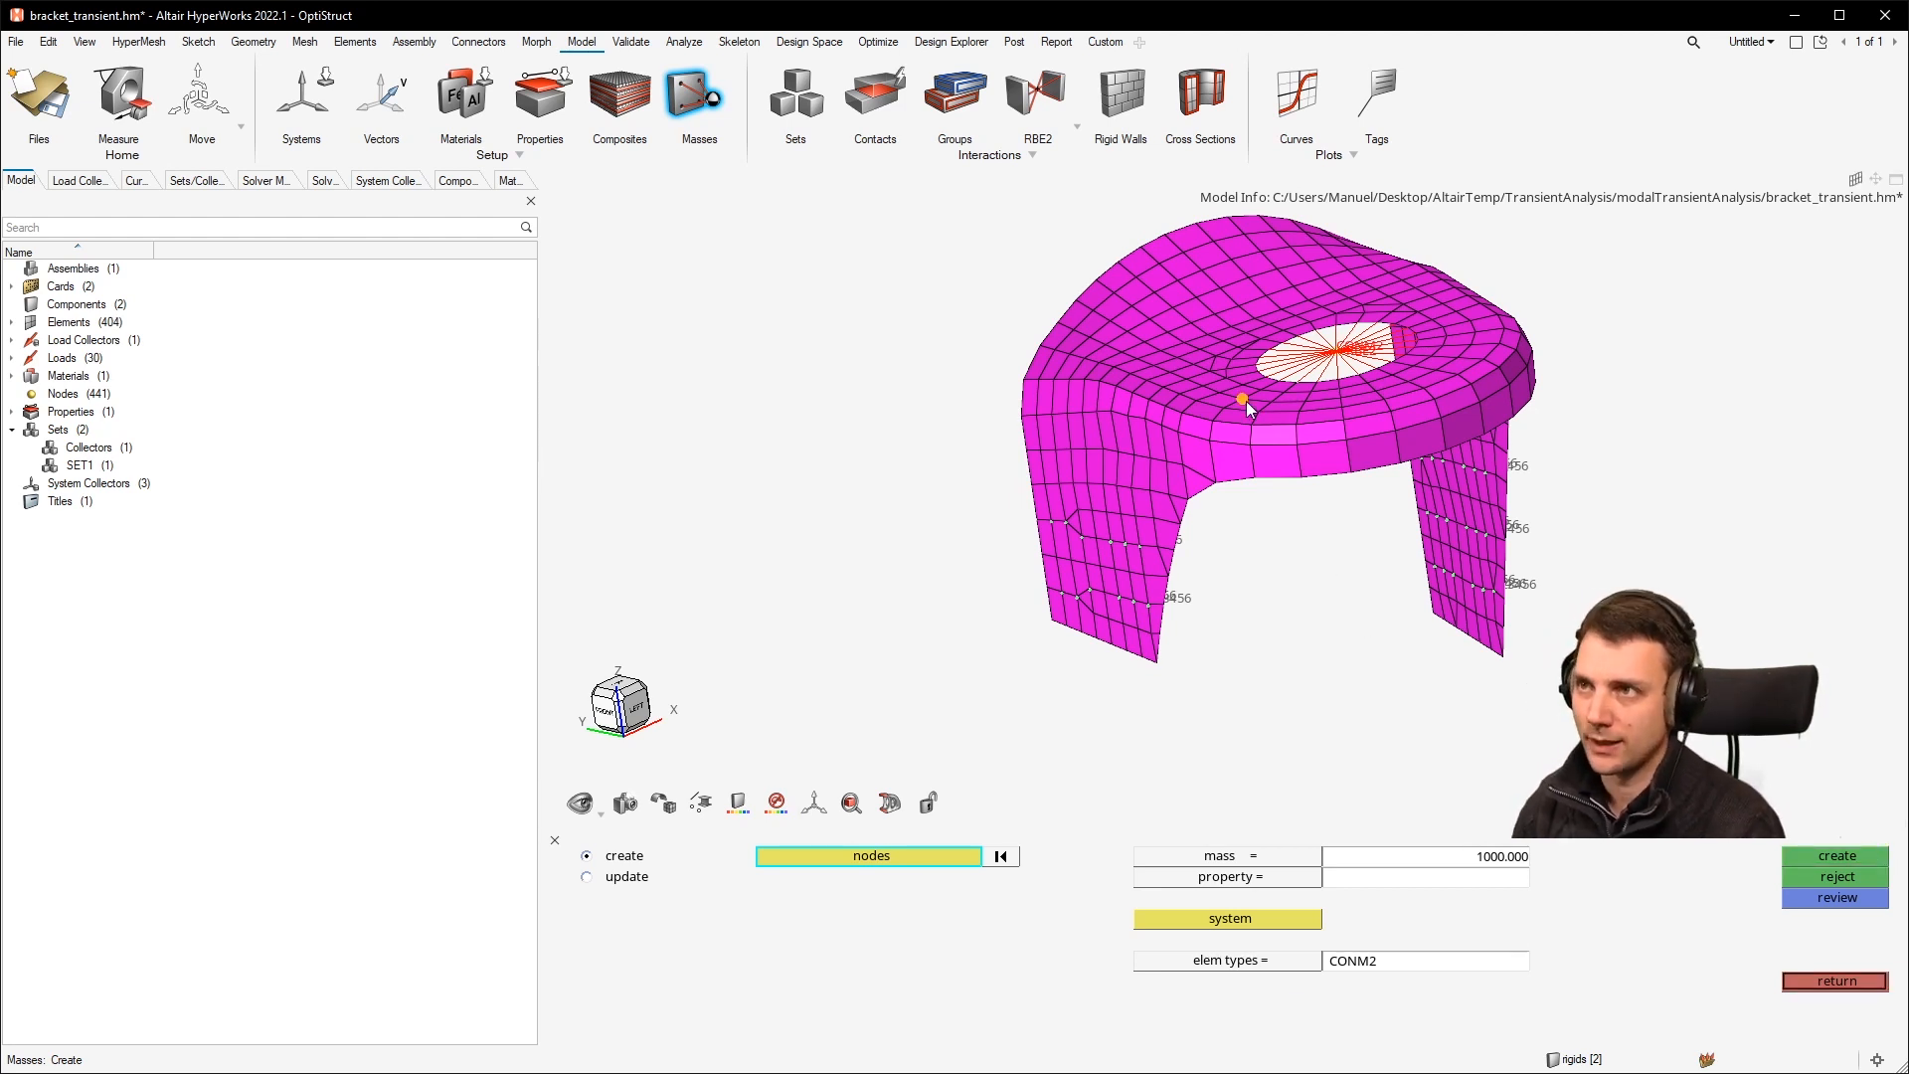
{"action": "left_click", "coordinate": [1339, 379]}
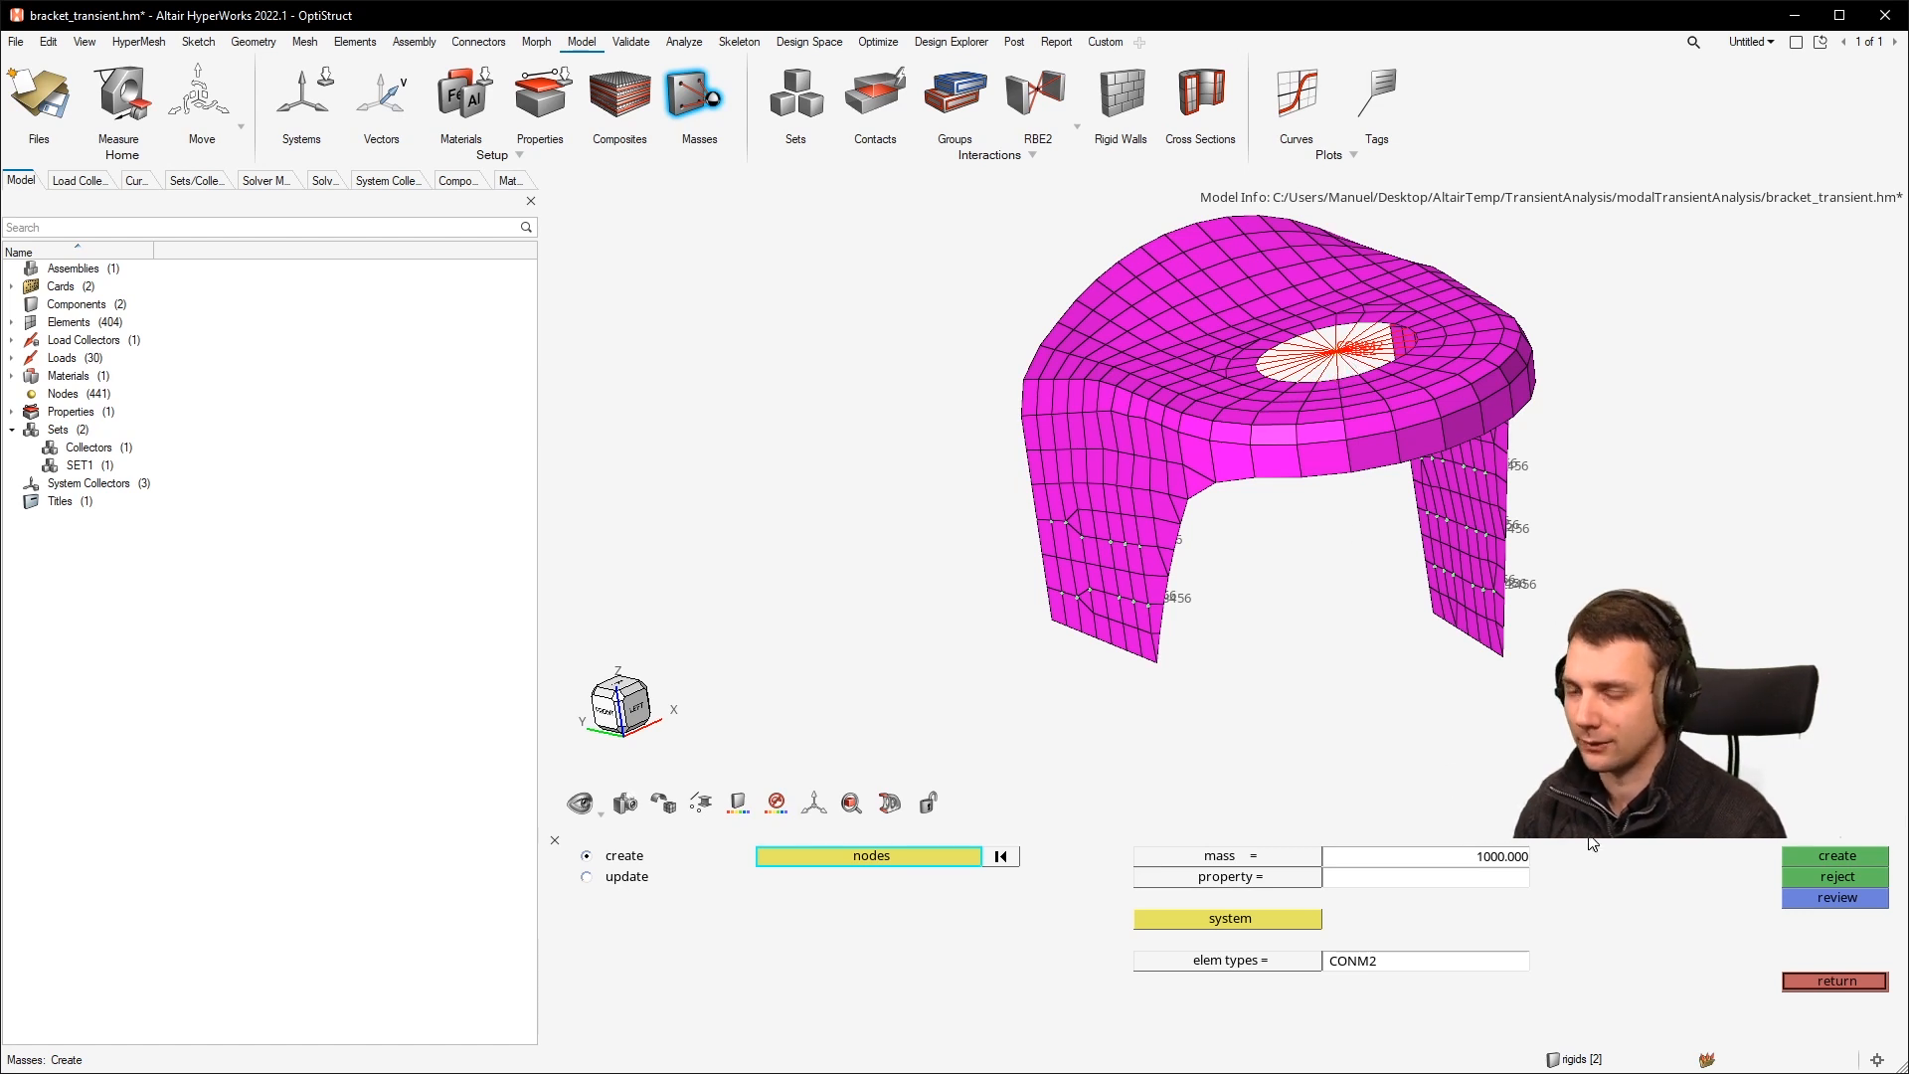
{"action": "left_click", "coordinate": [1825, 981]}
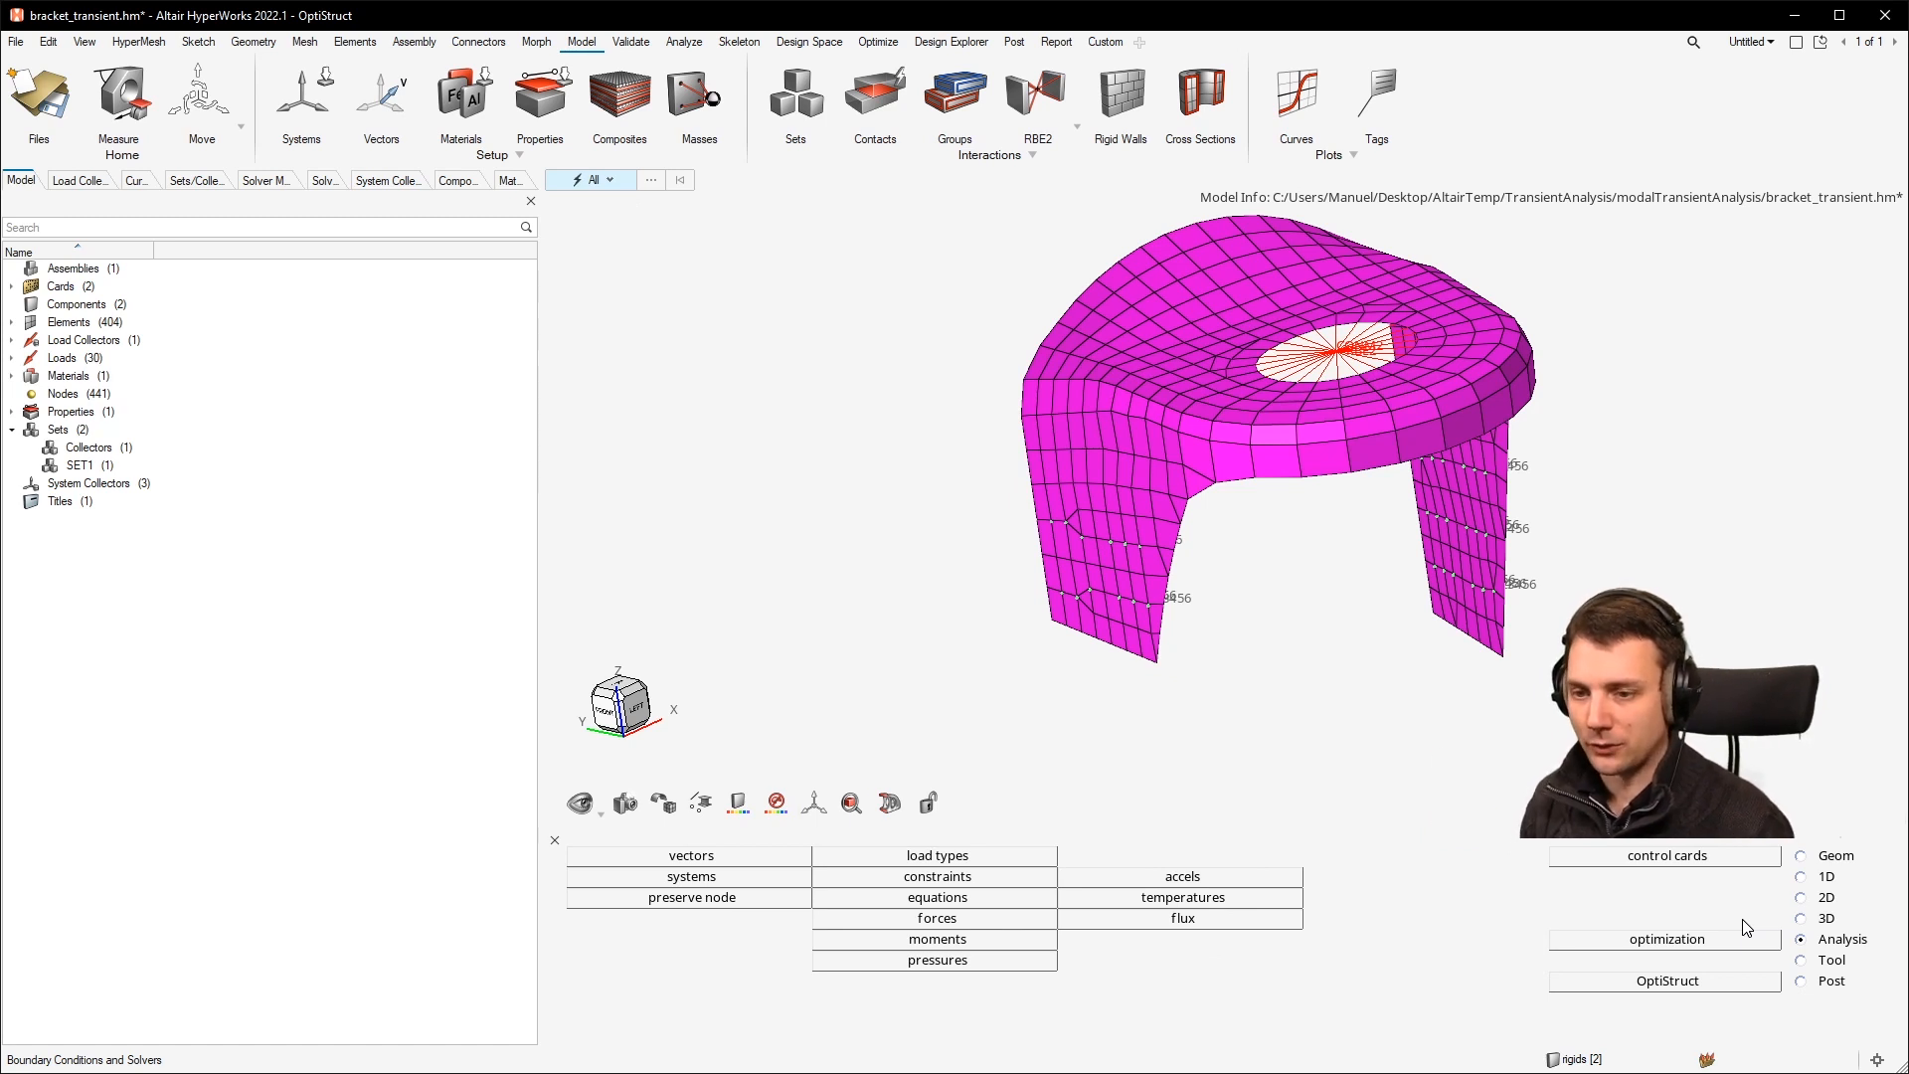
Step: Examine the constraints on both bracket legs and the rigid spider with the point mass in the hole
{"action": "left_click_drag", "start_coordinate": [1601, 314], "coordinate": [1439, 455], "text": "ctrl"}
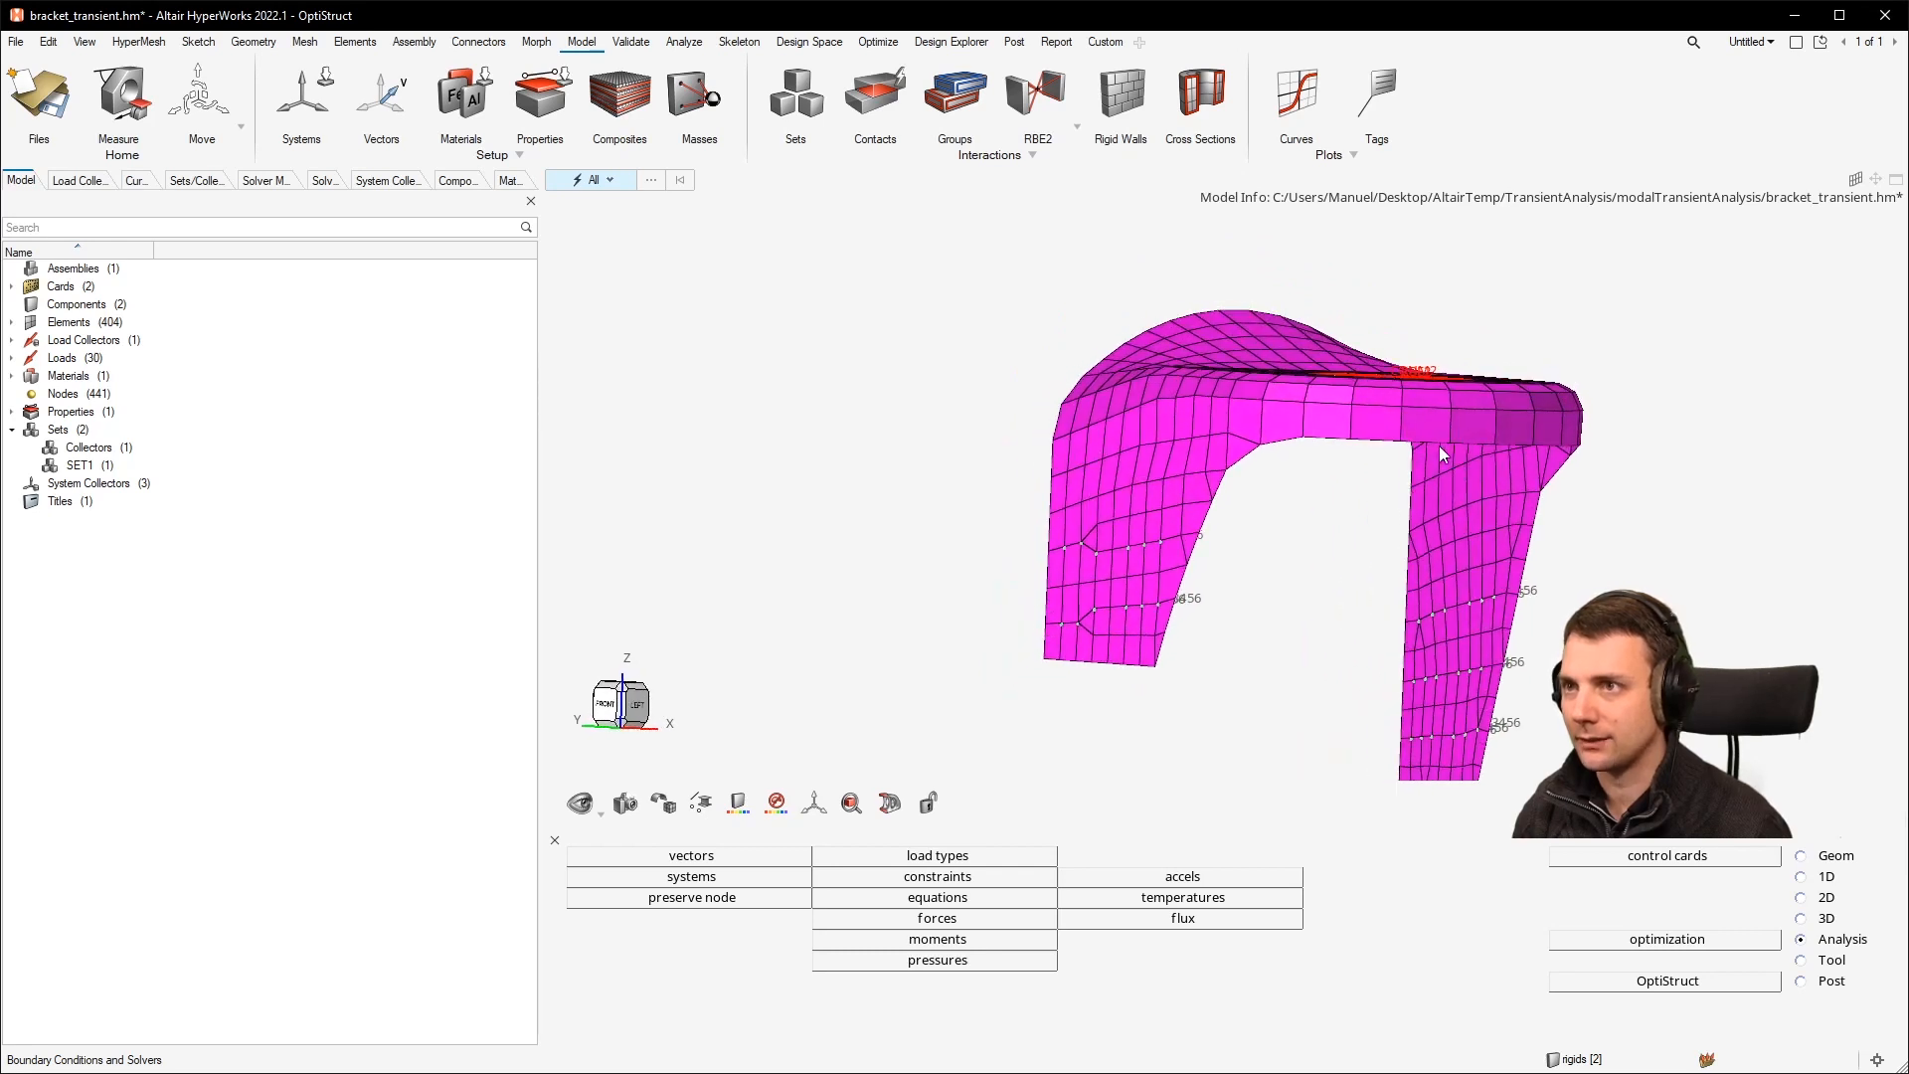
{"action": "scroll", "coordinate": [1439, 455], "scroll_direction": "up", "scroll_amount": 5}
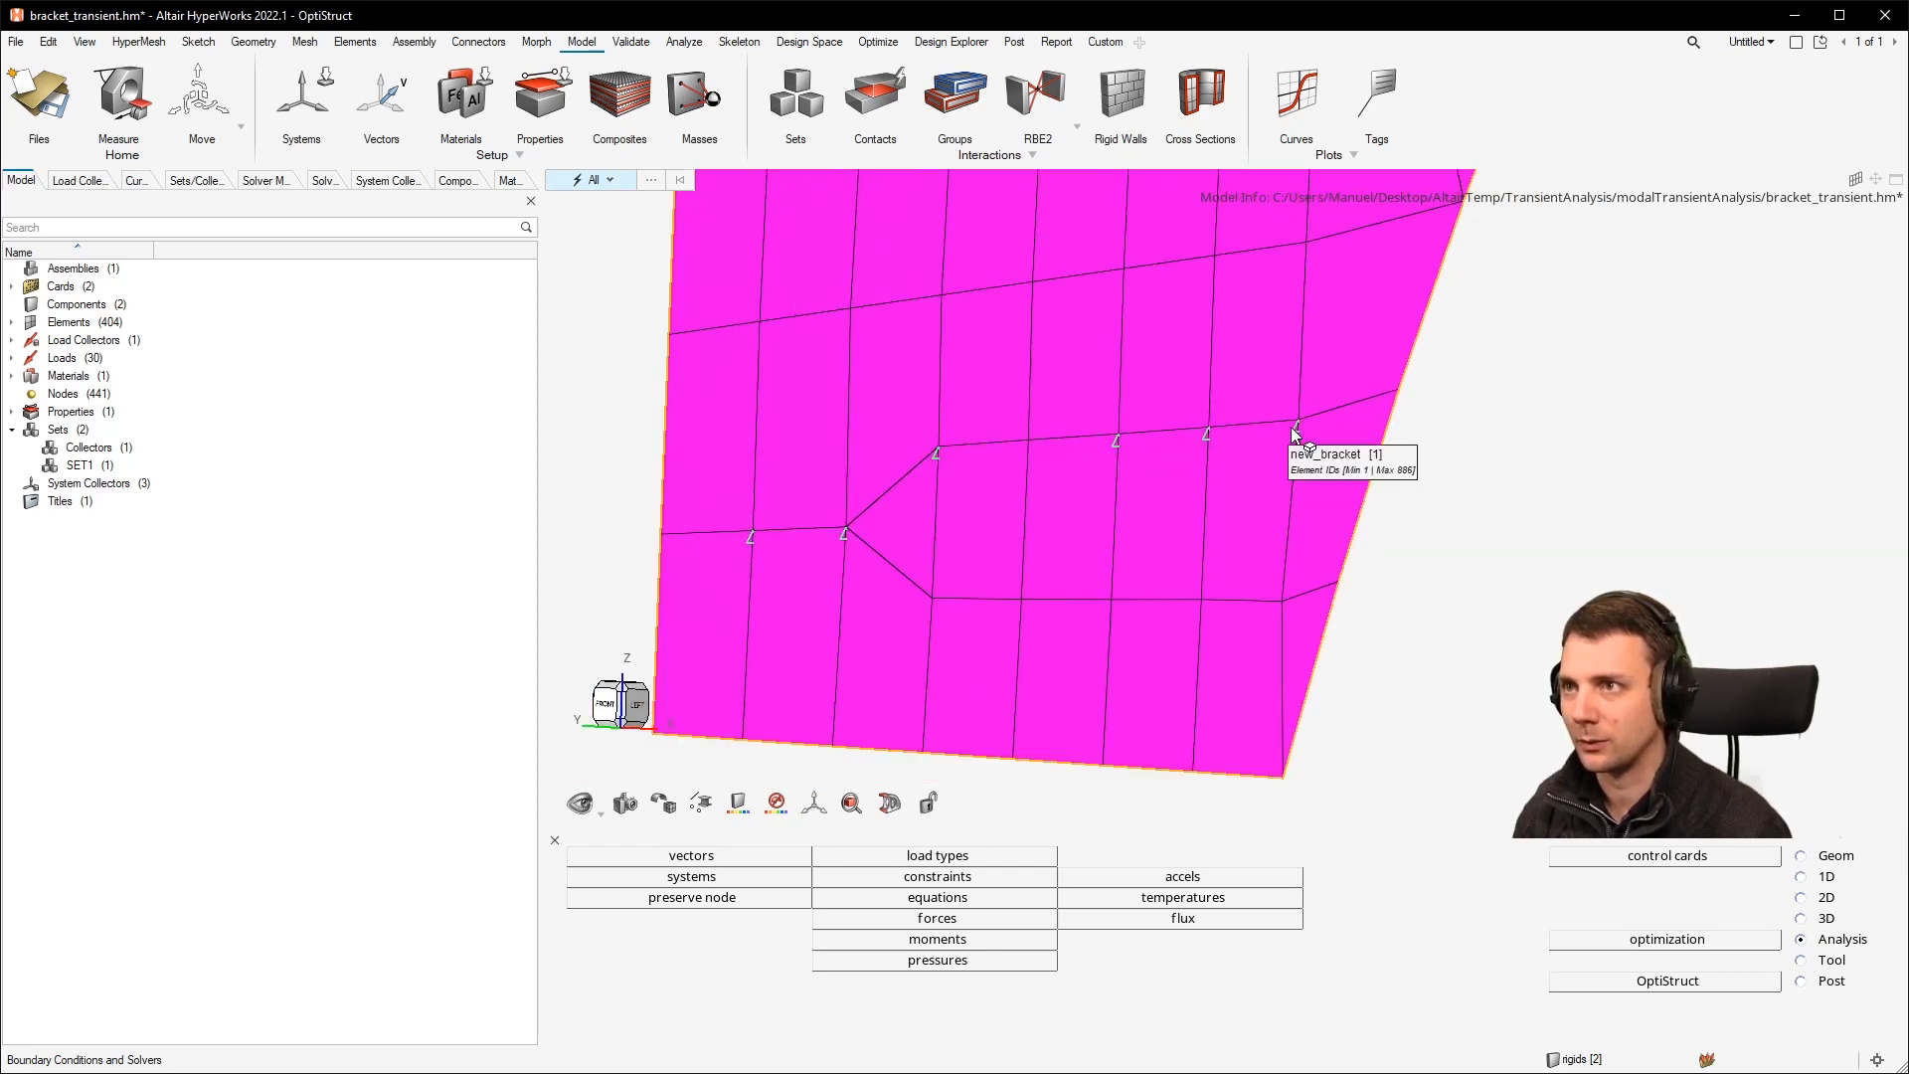
{"action": "scroll", "coordinate": [1293, 434], "scroll_direction": "down", "scroll_amount": 5}
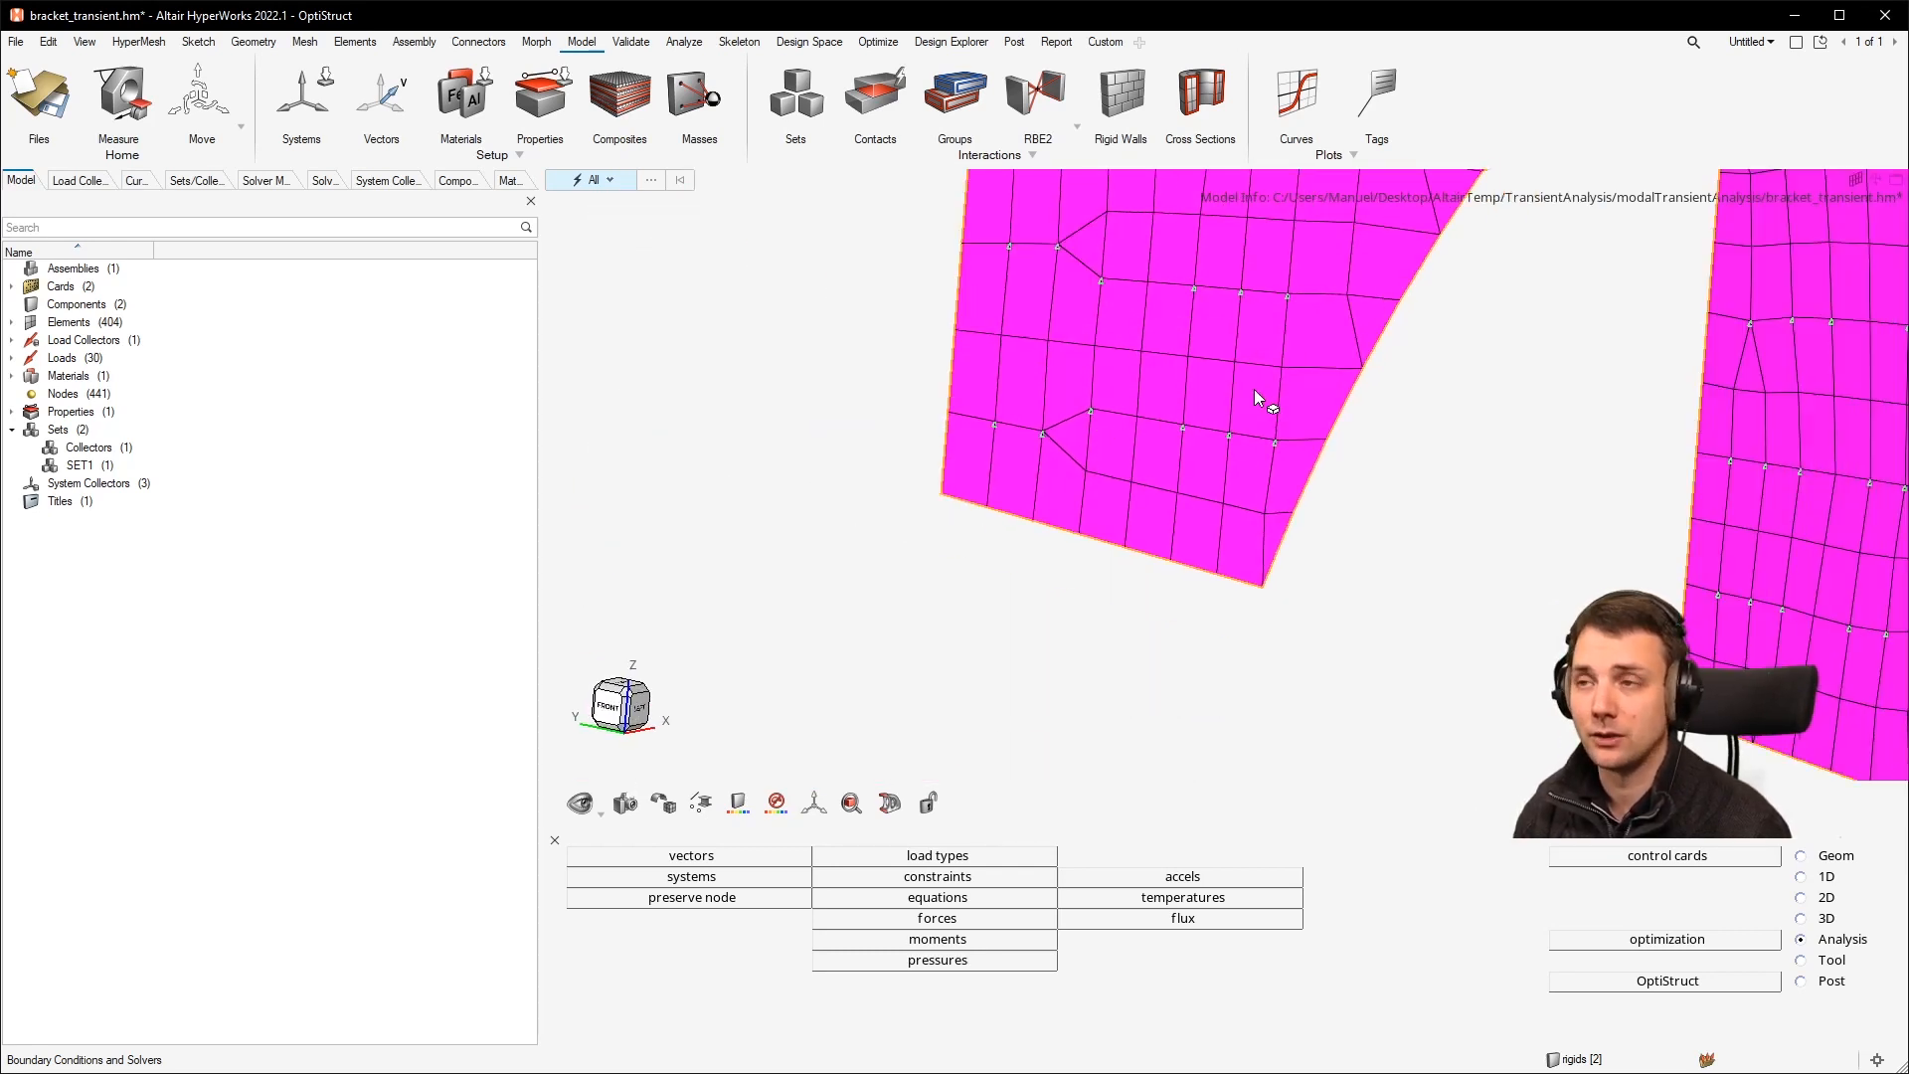
{"action": "middle_click_drag", "start_coordinate": [1219, 391], "coordinate": [1185, 406]}
{"action": "scroll", "coordinate": [1208, 425], "scroll_direction": "down", "scroll_amount": 5}
{"action": "scroll", "coordinate": [1452, 297], "scroll_direction": "up", "scroll_amount": 3}
{"action": "scroll", "coordinate": [1454, 298], "scroll_direction": "down", "scroll_amount": 5}
{"action": "scroll", "coordinate": [1451, 296], "scroll_direction": "up", "scroll_amount": 5}
{"action": "scroll", "coordinate": [1436, 265], "scroll_direction": "down", "scroll_amount": 2}
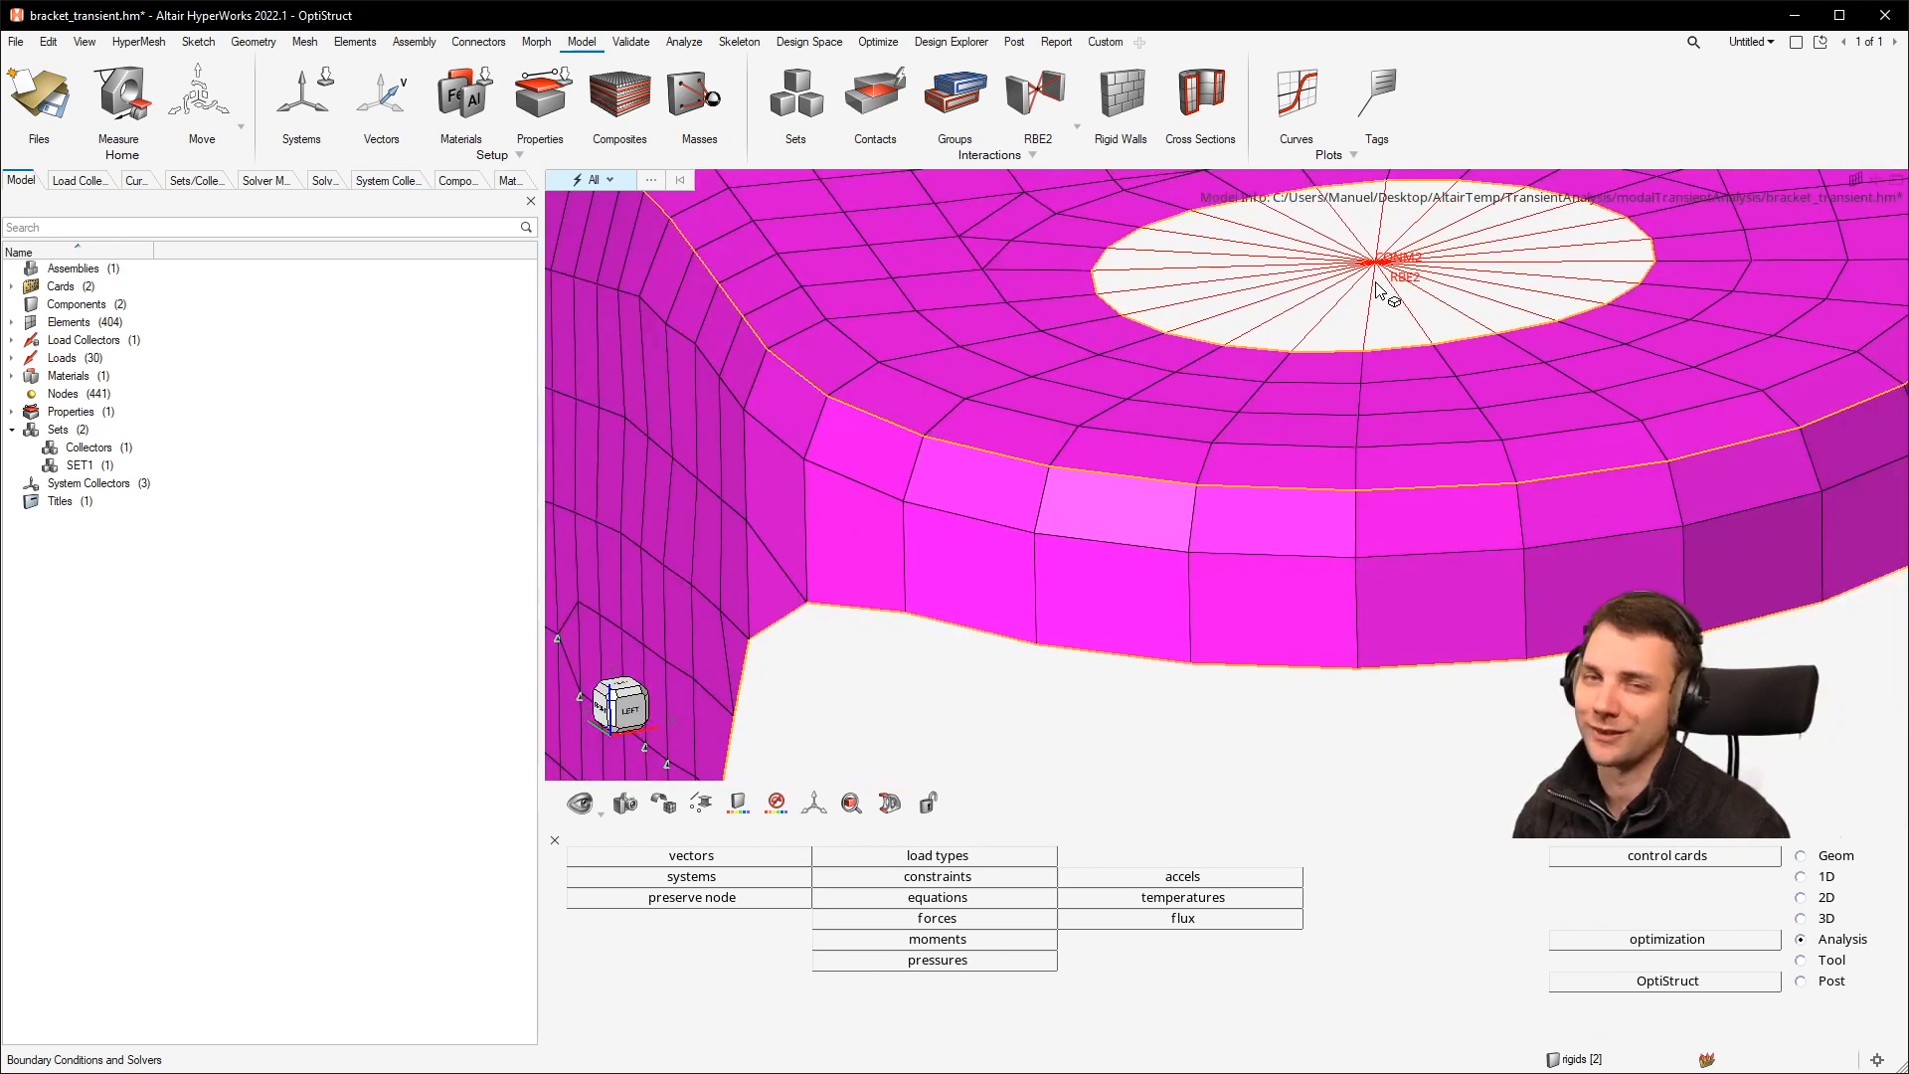
{"action": "scroll", "coordinate": [1398, 255], "scroll_direction": "down", "scroll_amount": 5}
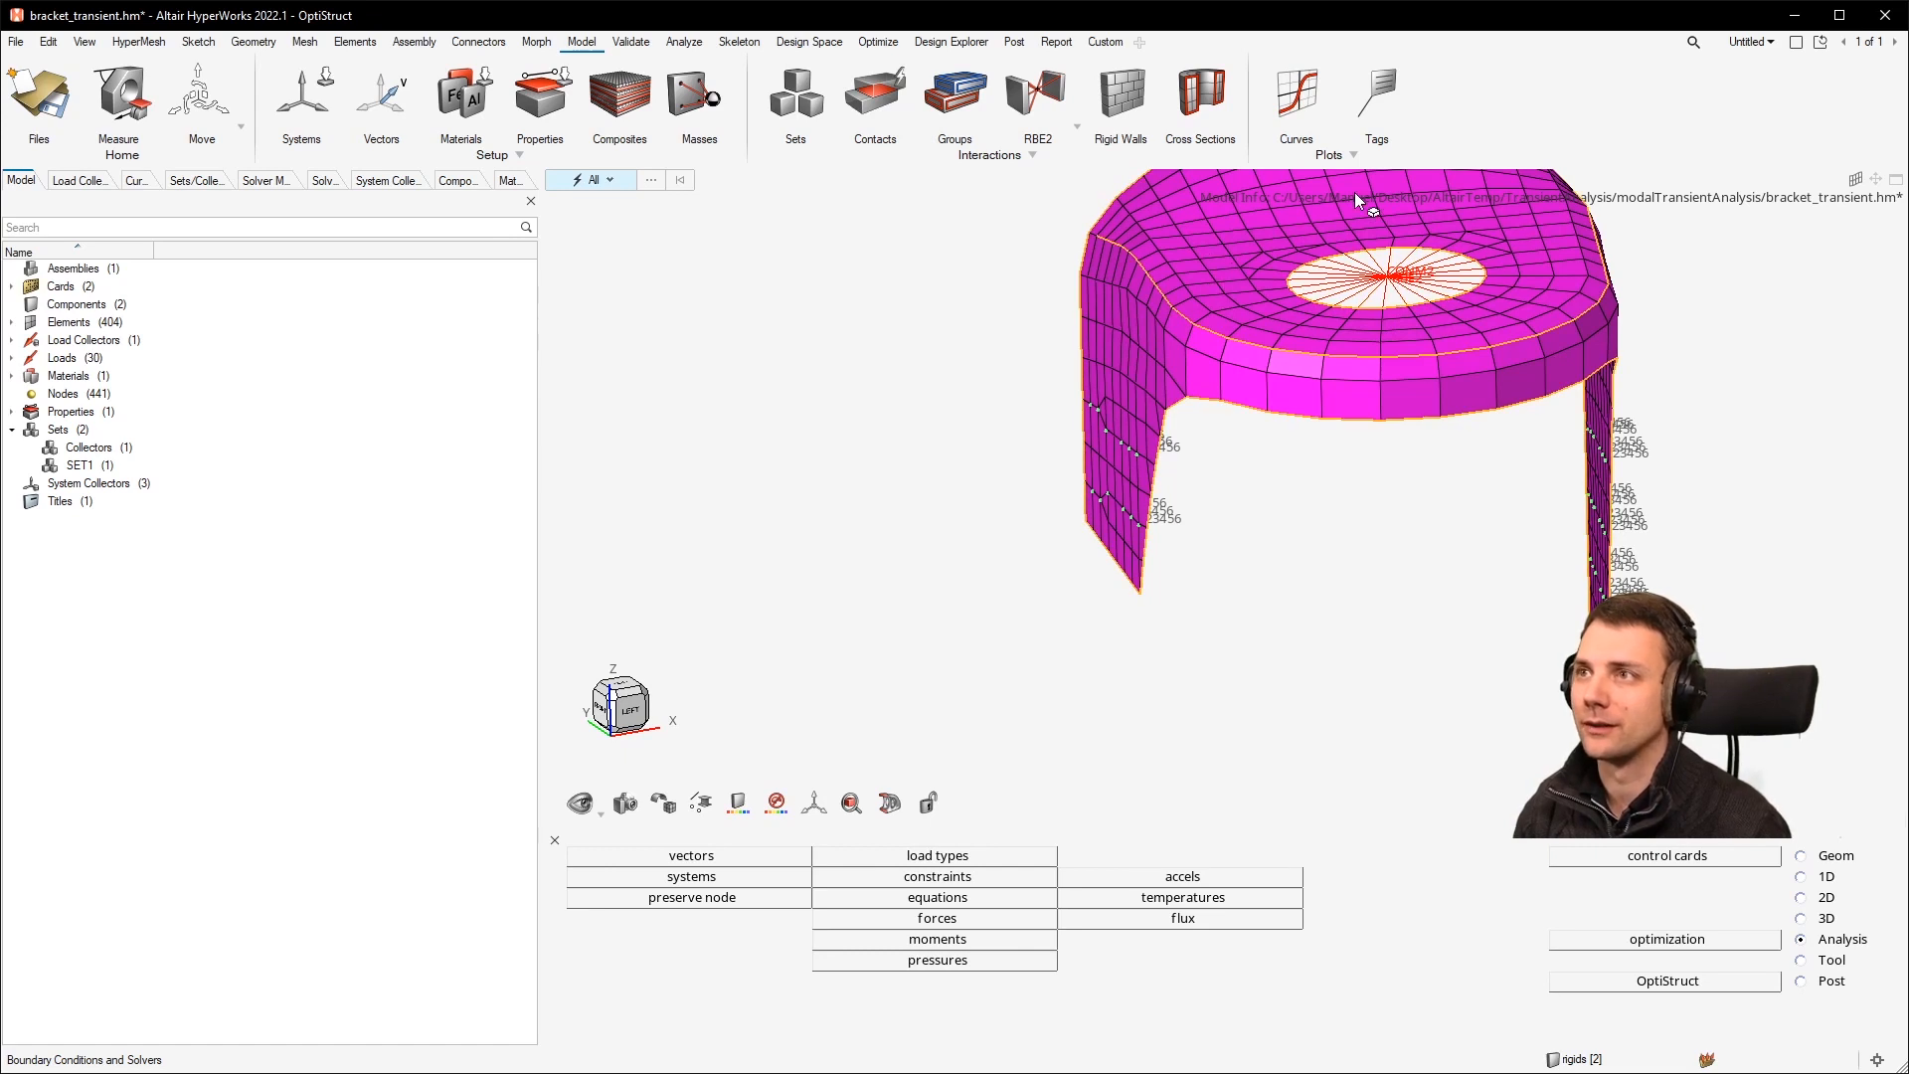
{"action": "middle_click_drag", "start_coordinate": [1207, 338], "coordinate": [1244, 378]}
{"action": "scroll", "coordinate": [1308, 398], "scroll_direction": "down", "scroll_amount": 5}
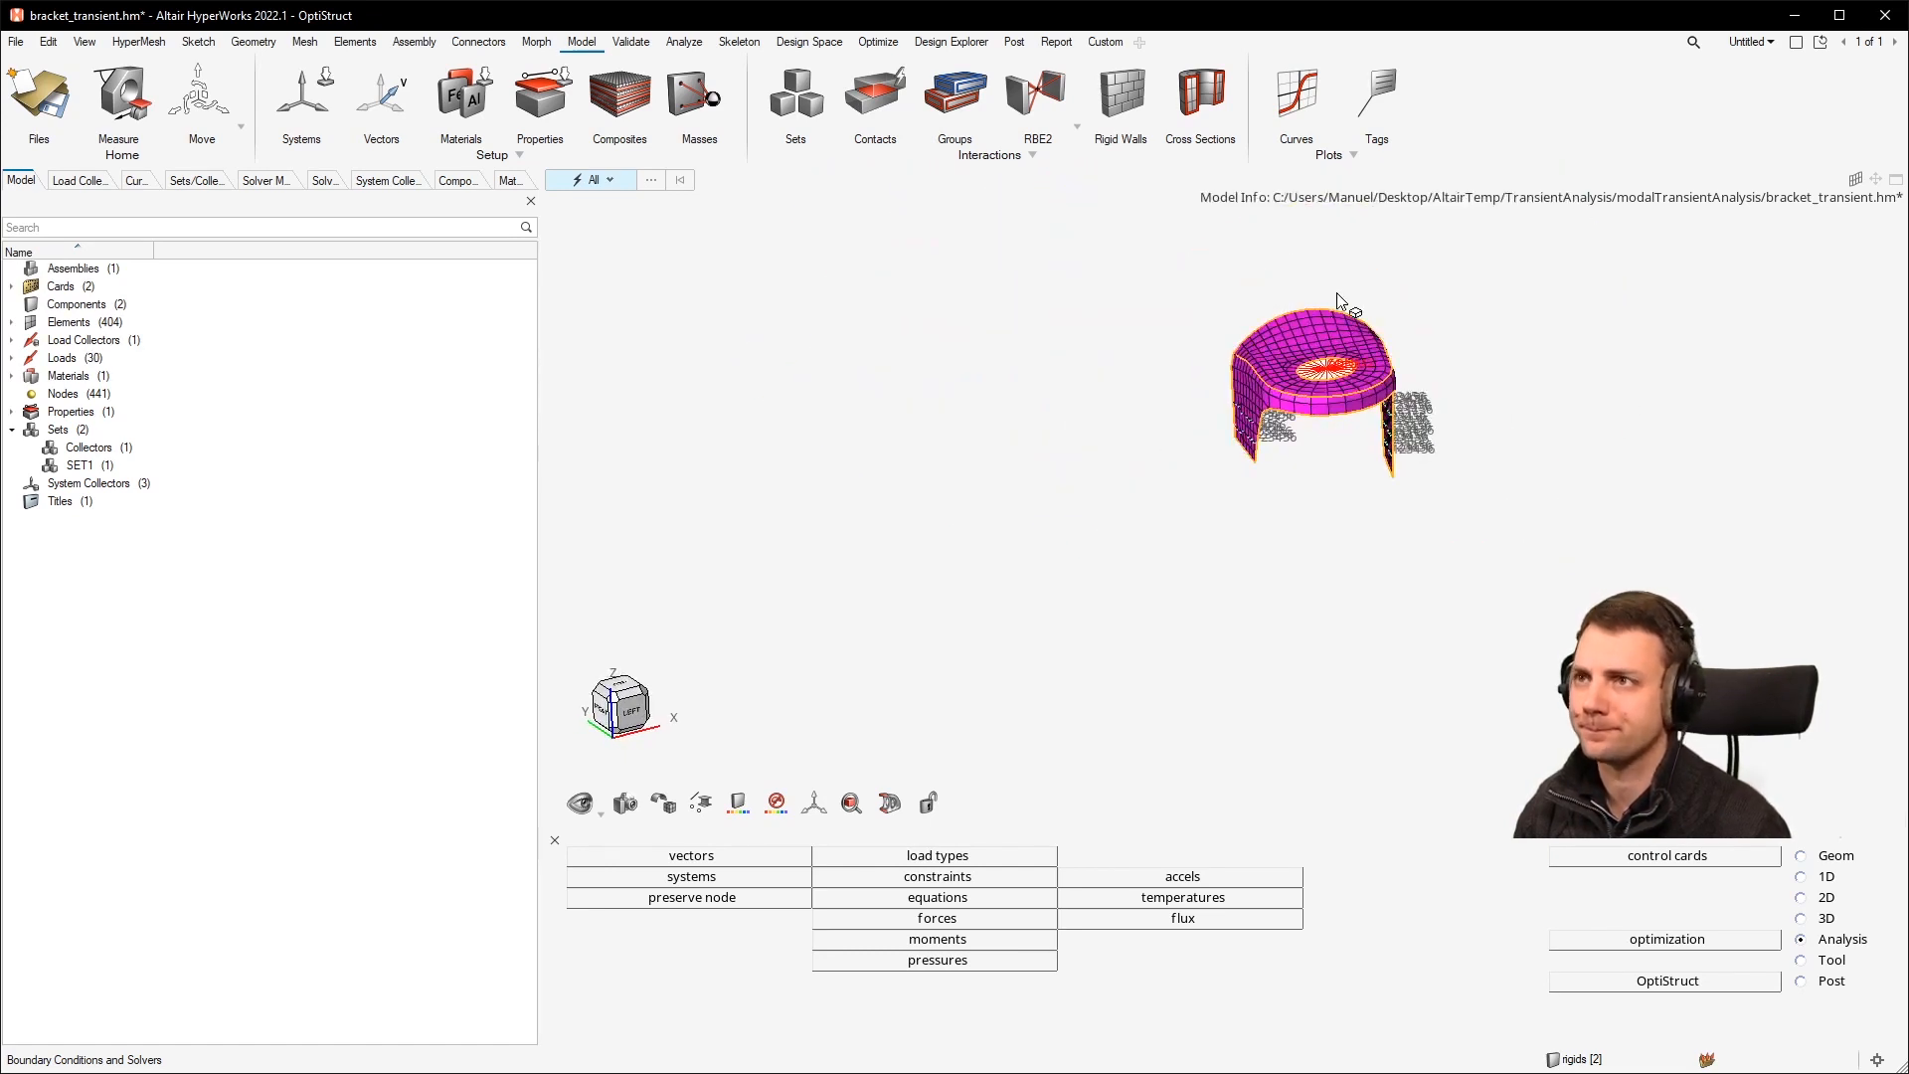
Step: Examine the rigid spider inside the bracket's hole more closely from several angles
{"action": "scroll", "coordinate": [1333, 314], "scroll_direction": "up", "scroll_amount": 4}
{"action": "middle_click_drag", "start_coordinate": [1280, 523], "coordinate": [1426, 535]}
{"action": "scroll", "coordinate": [1360, 515], "scroll_direction": "down", "scroll_amount": 4}
{"action": "scroll", "coordinate": [1382, 507], "scroll_direction": "up", "scroll_amount": 4}
{"action": "scroll", "coordinate": [1406, 511], "scroll_direction": "down", "scroll_amount": 3}
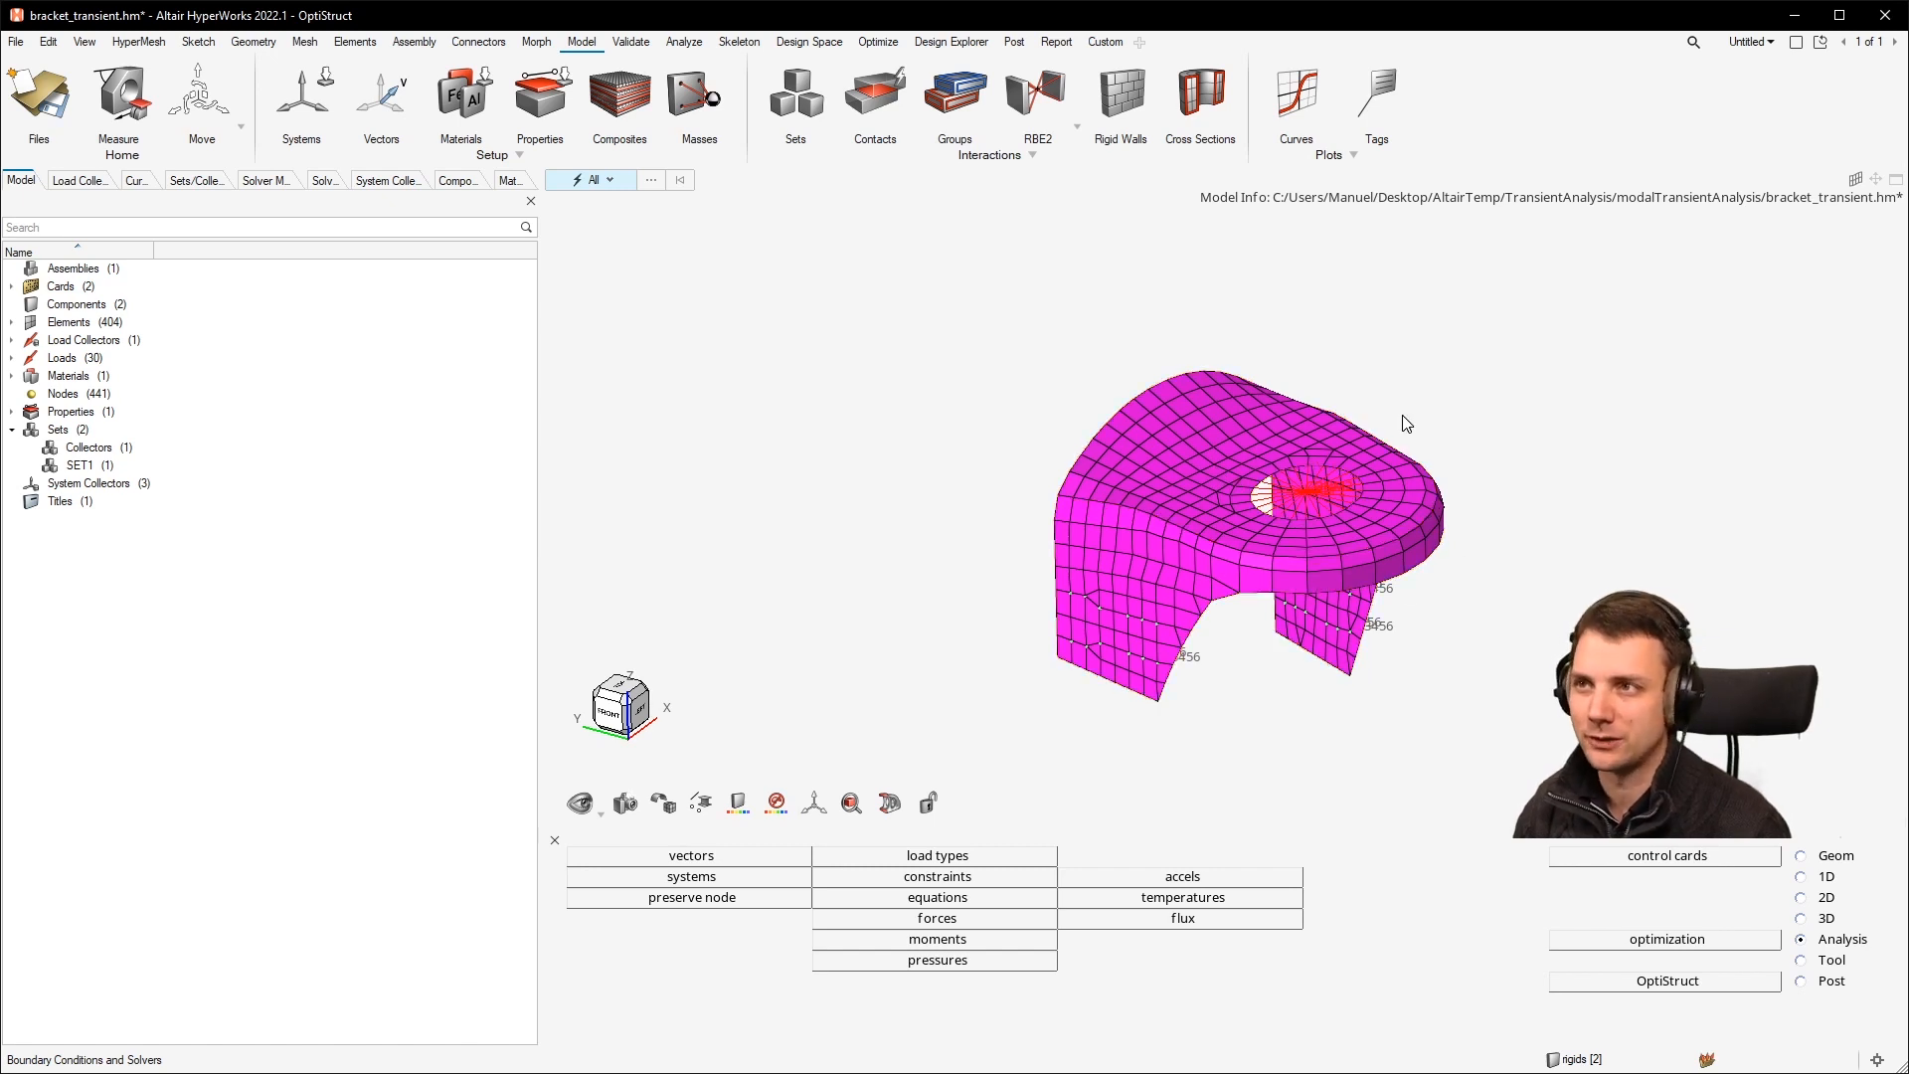
{"action": "middle_click_drag", "start_coordinate": [1344, 541], "coordinate": [1351, 523]}
{"action": "scroll", "coordinate": [1338, 513], "scroll_direction": "up", "scroll_amount": 6}
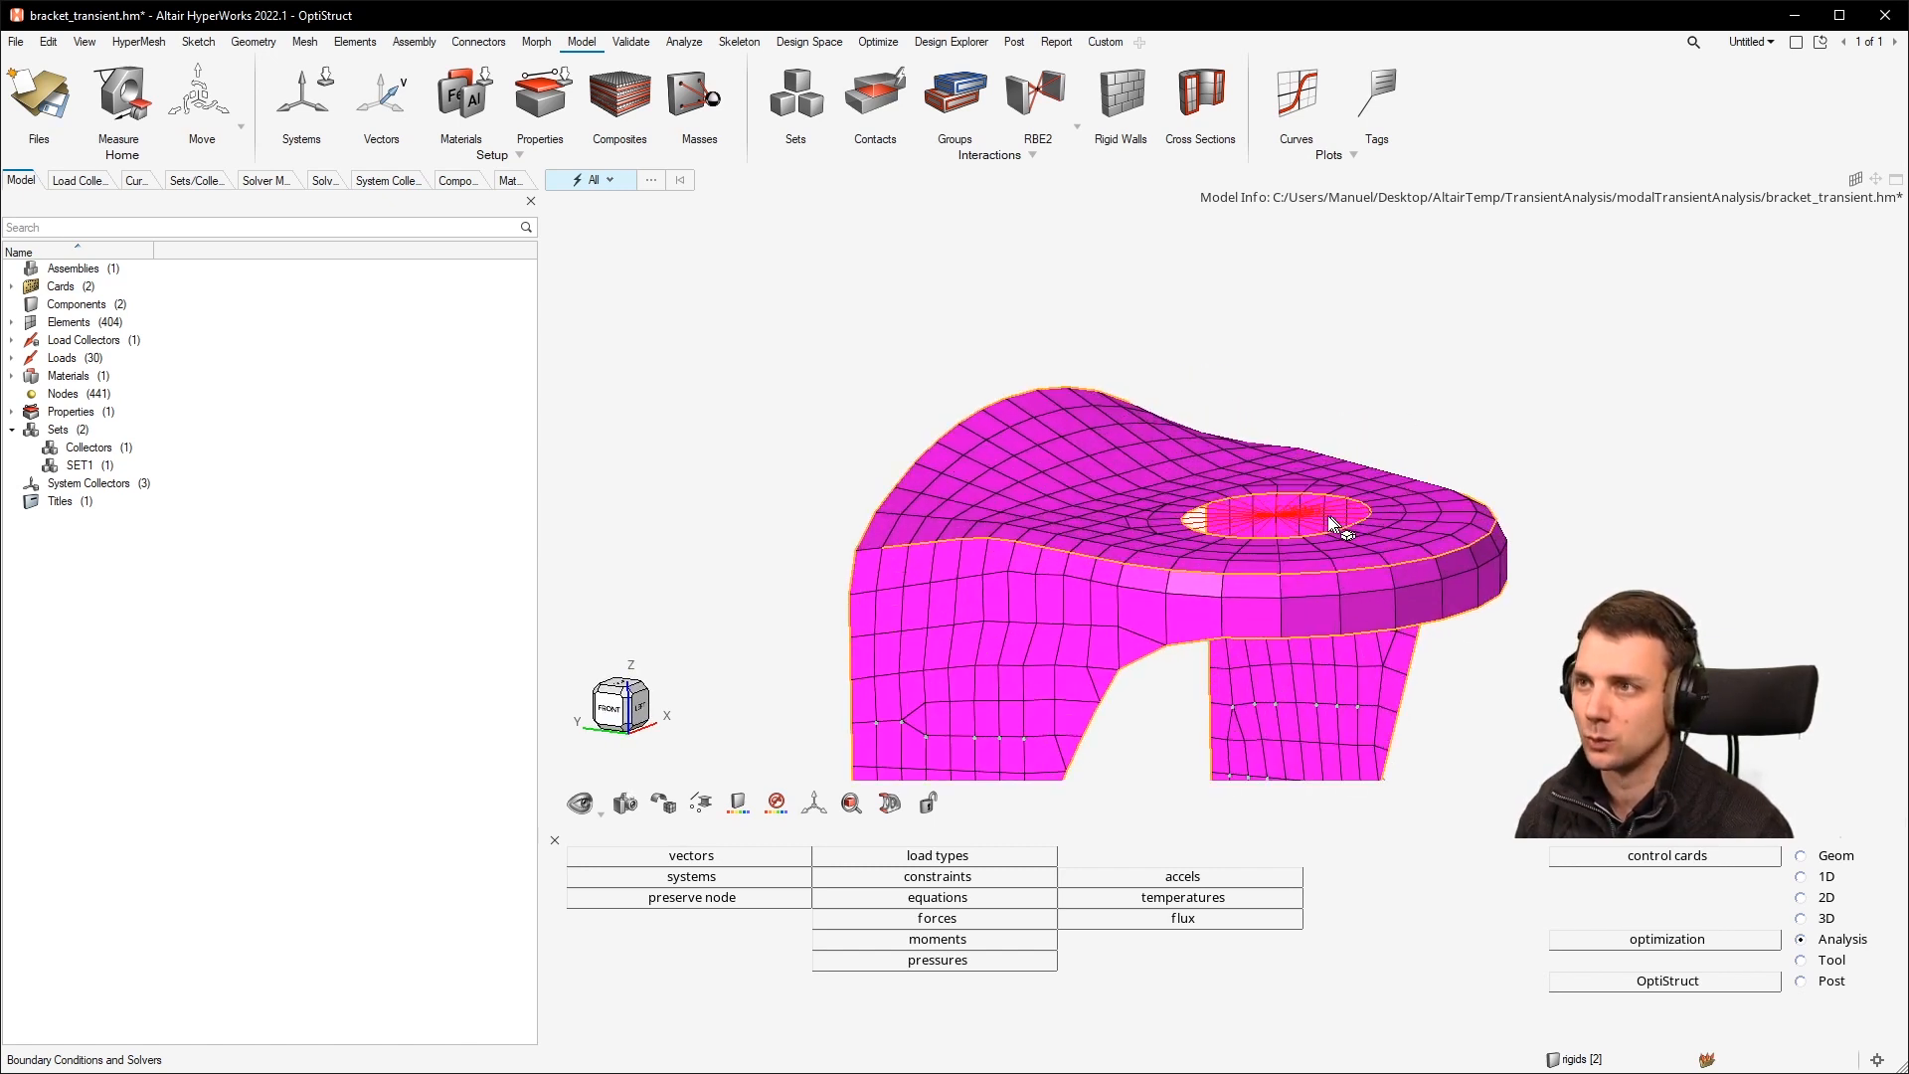
{"action": "scroll", "coordinate": [1297, 553], "scroll_direction": "down", "scroll_amount": 4}
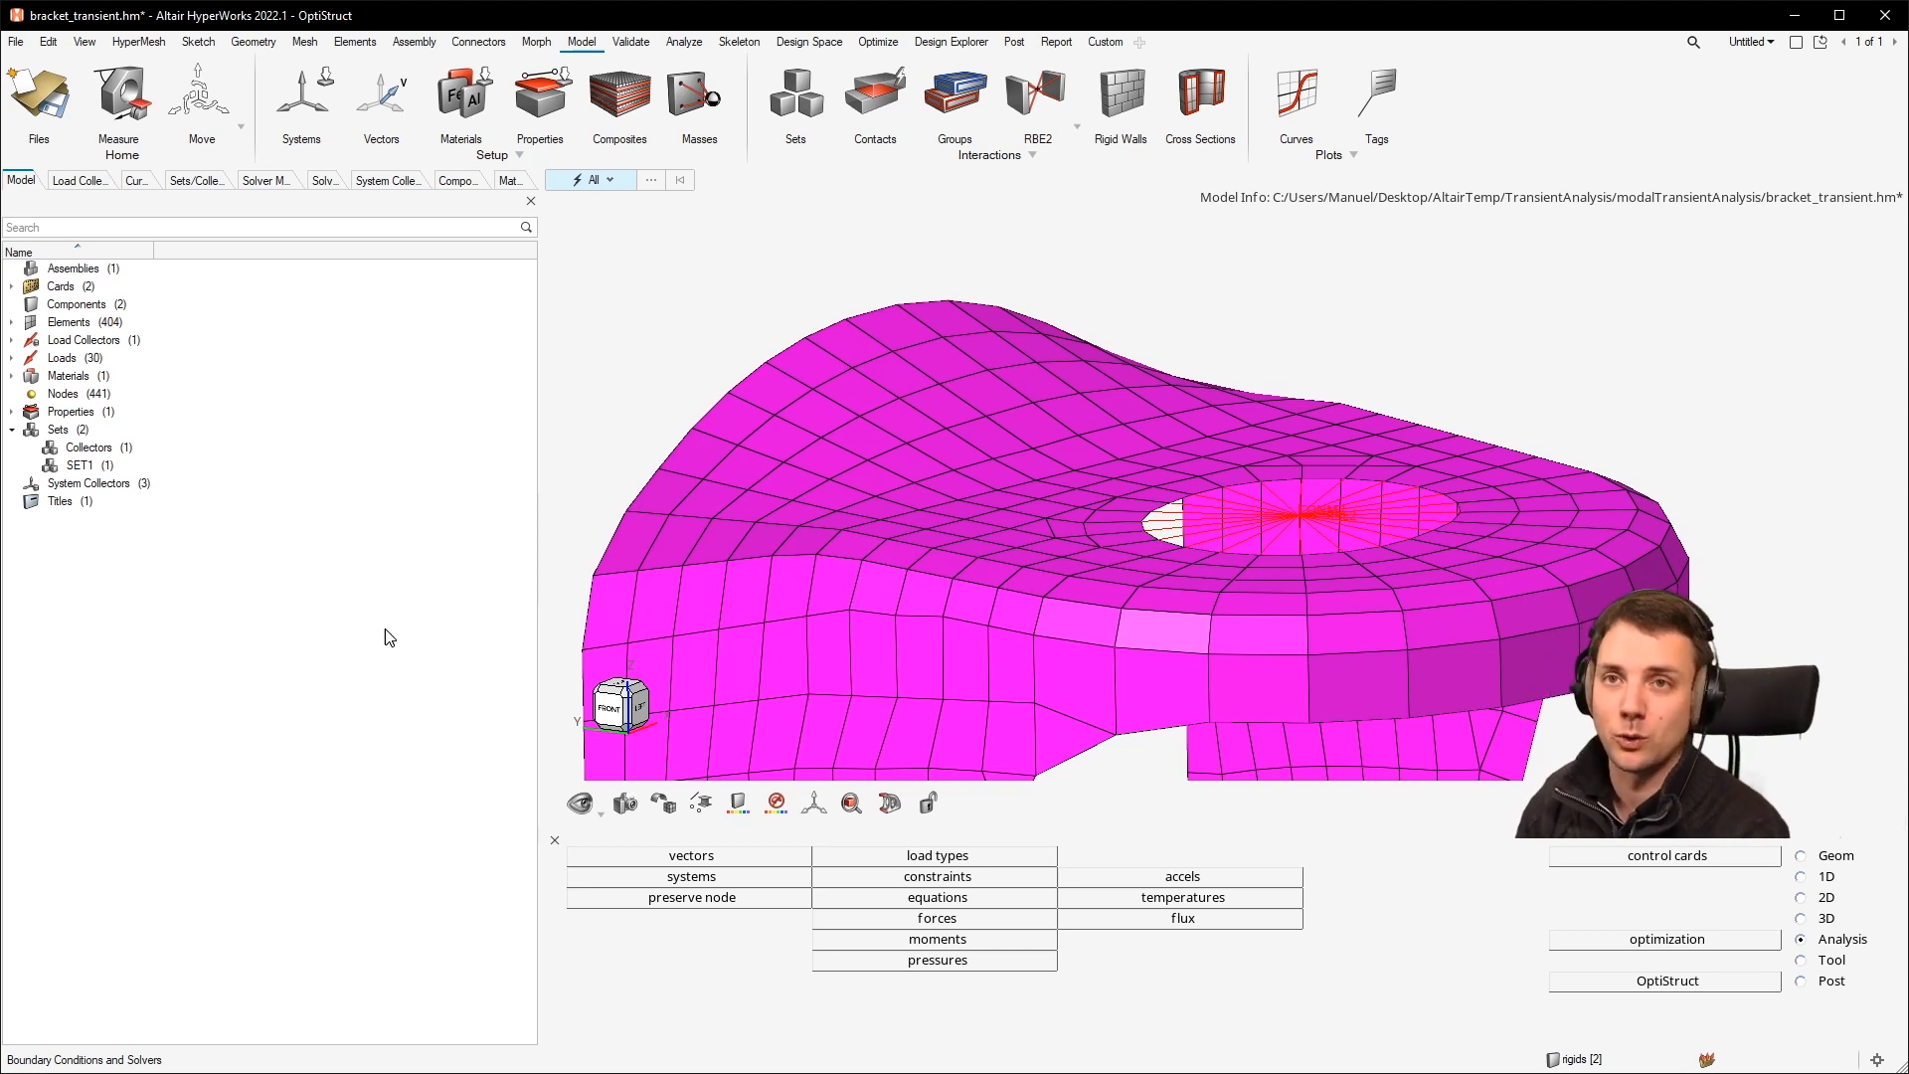
Step: Create a new curve named tabled1 in the model
{"action": "right_click", "coordinate": [309, 450]}
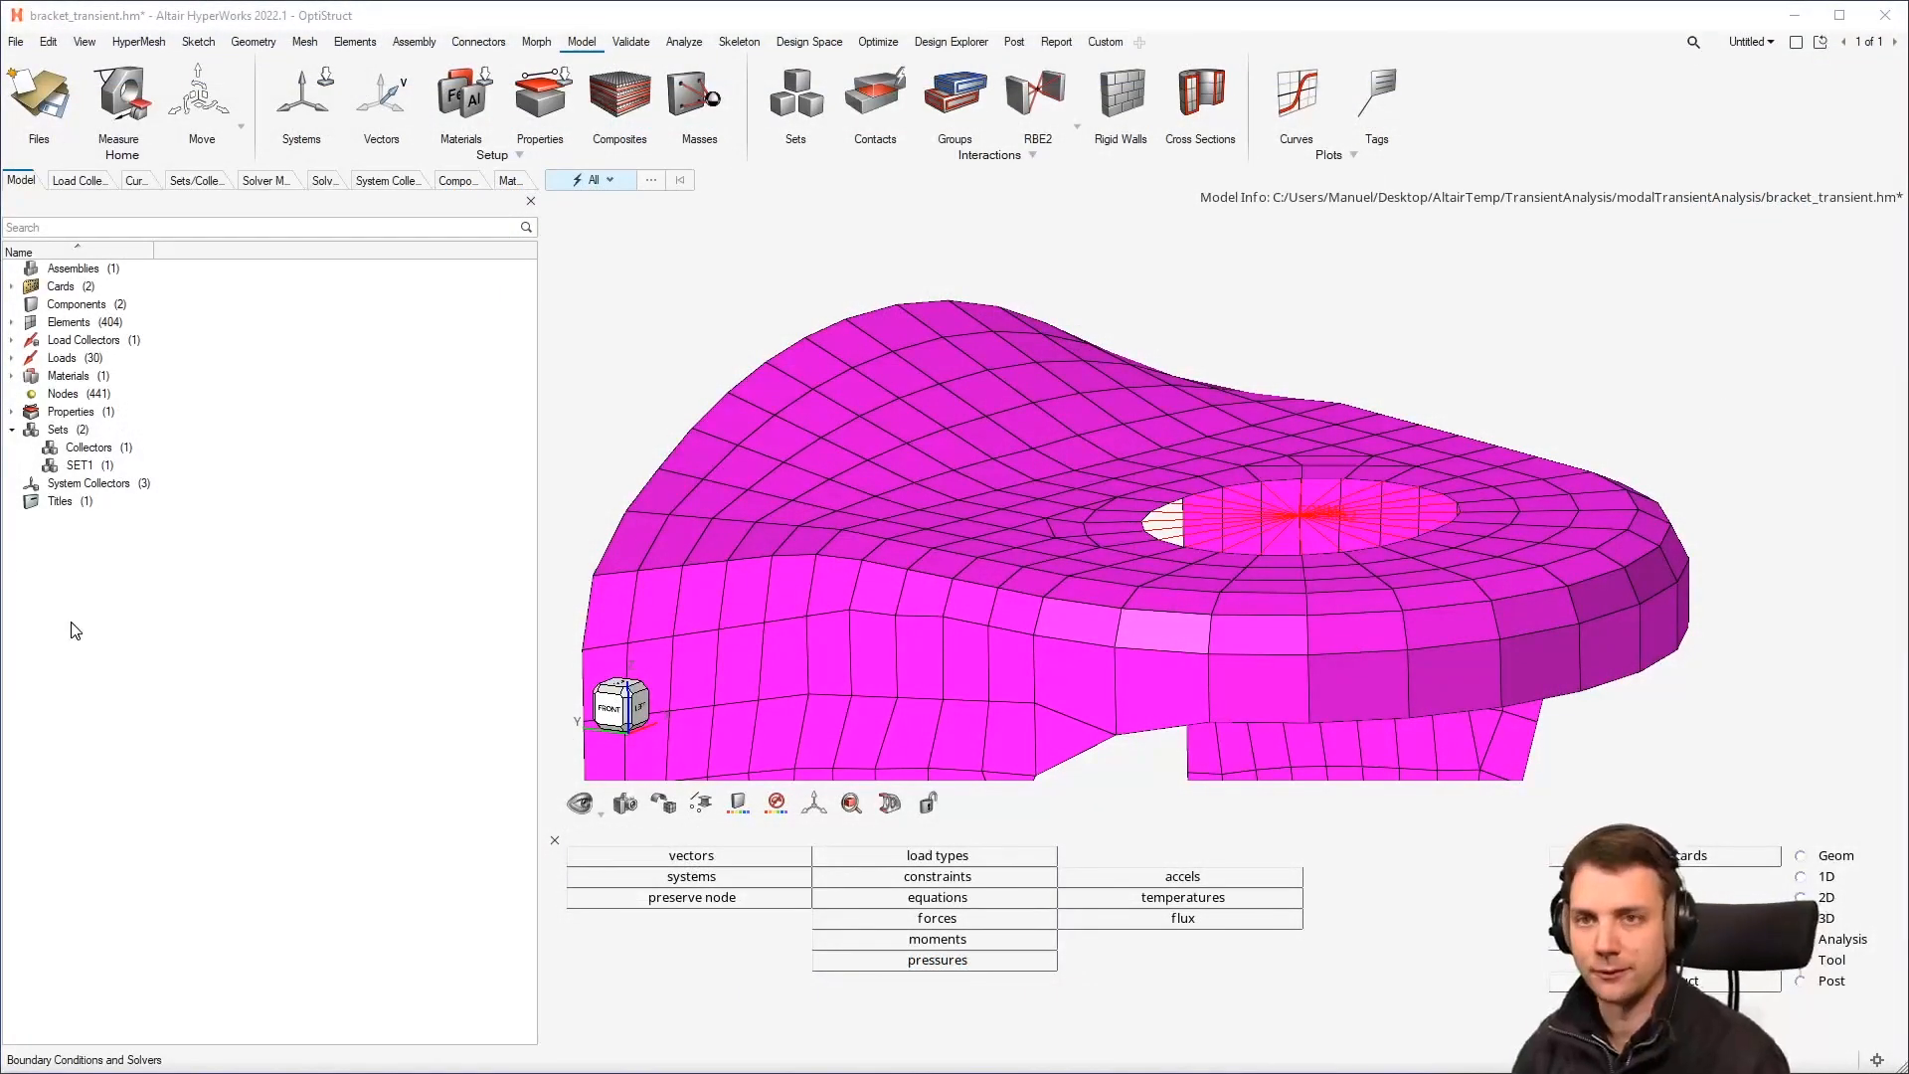
{"action": "right_click", "coordinate": [378, 382]}
{"action": "mouse_move", "coordinate": [447, 388]}
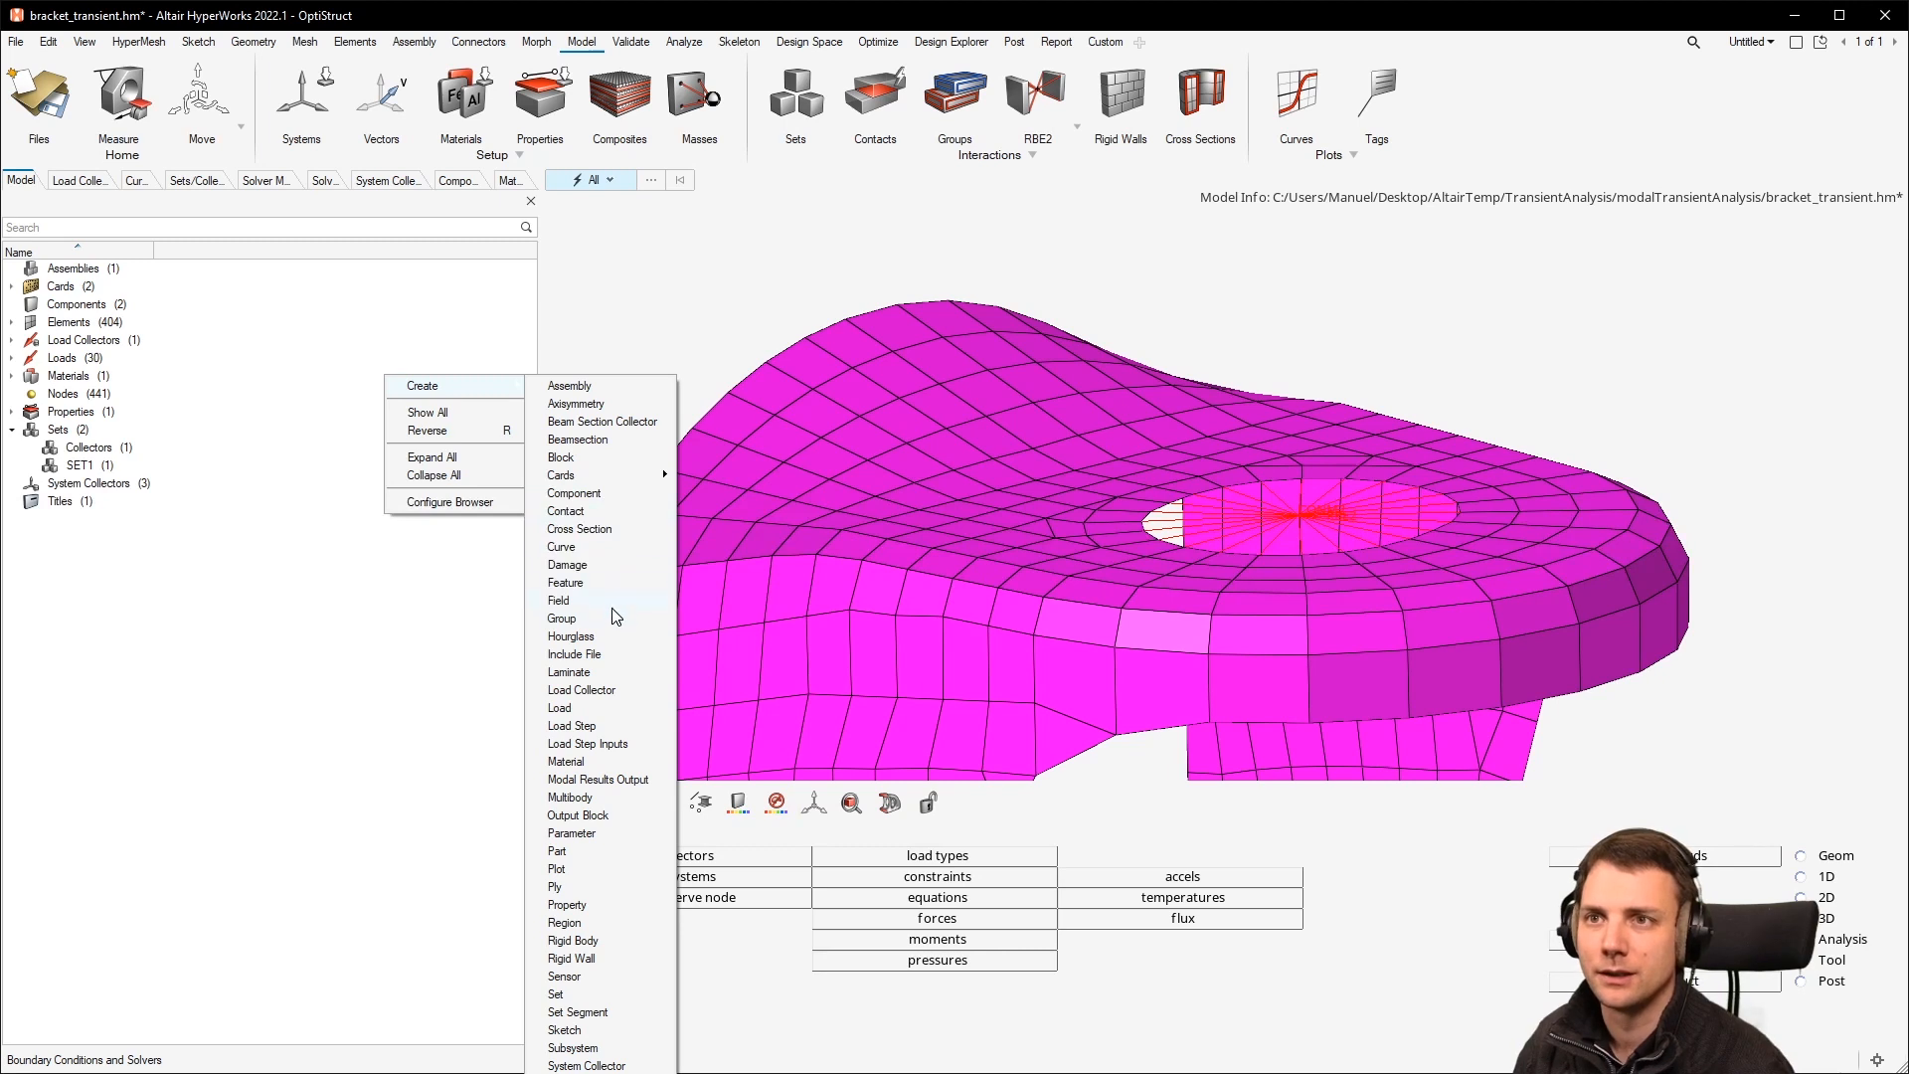
{"action": "left_click", "coordinate": [608, 547]}
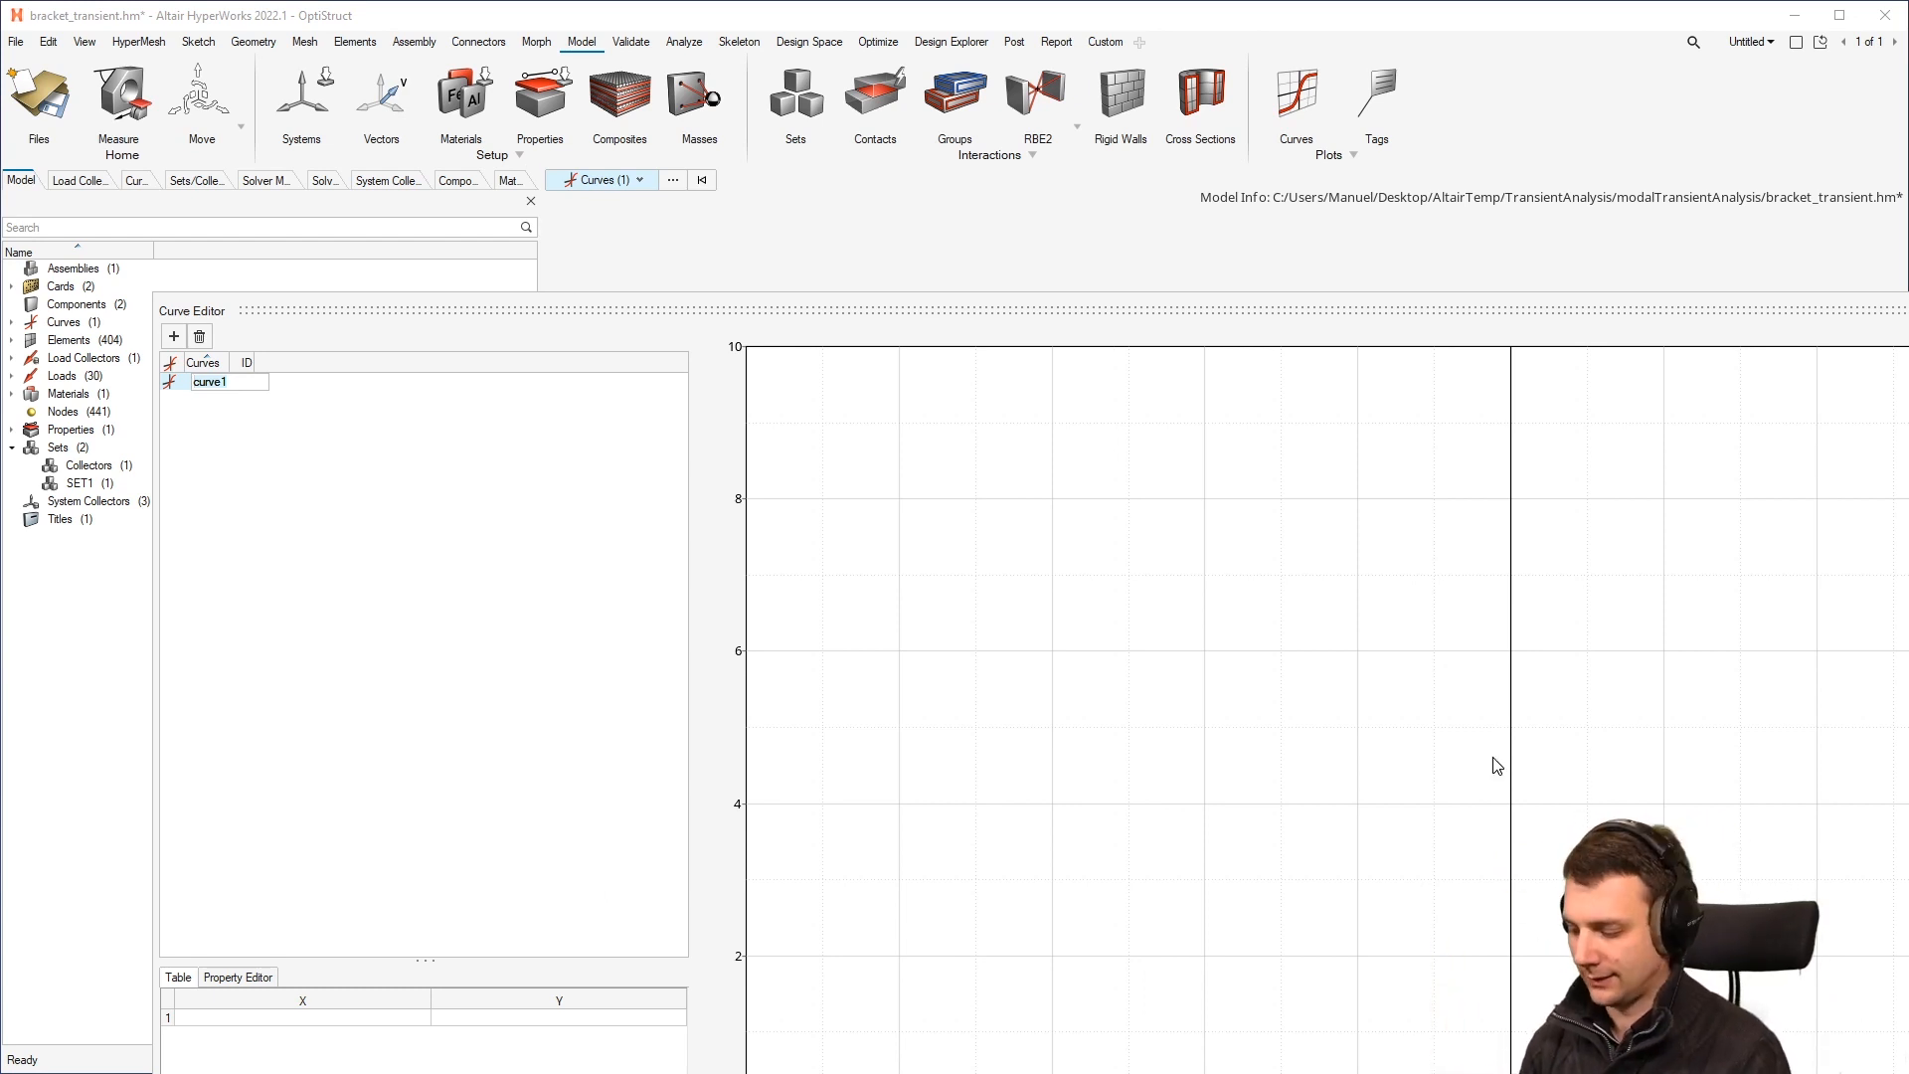
{"action": "type", "text": "table"}
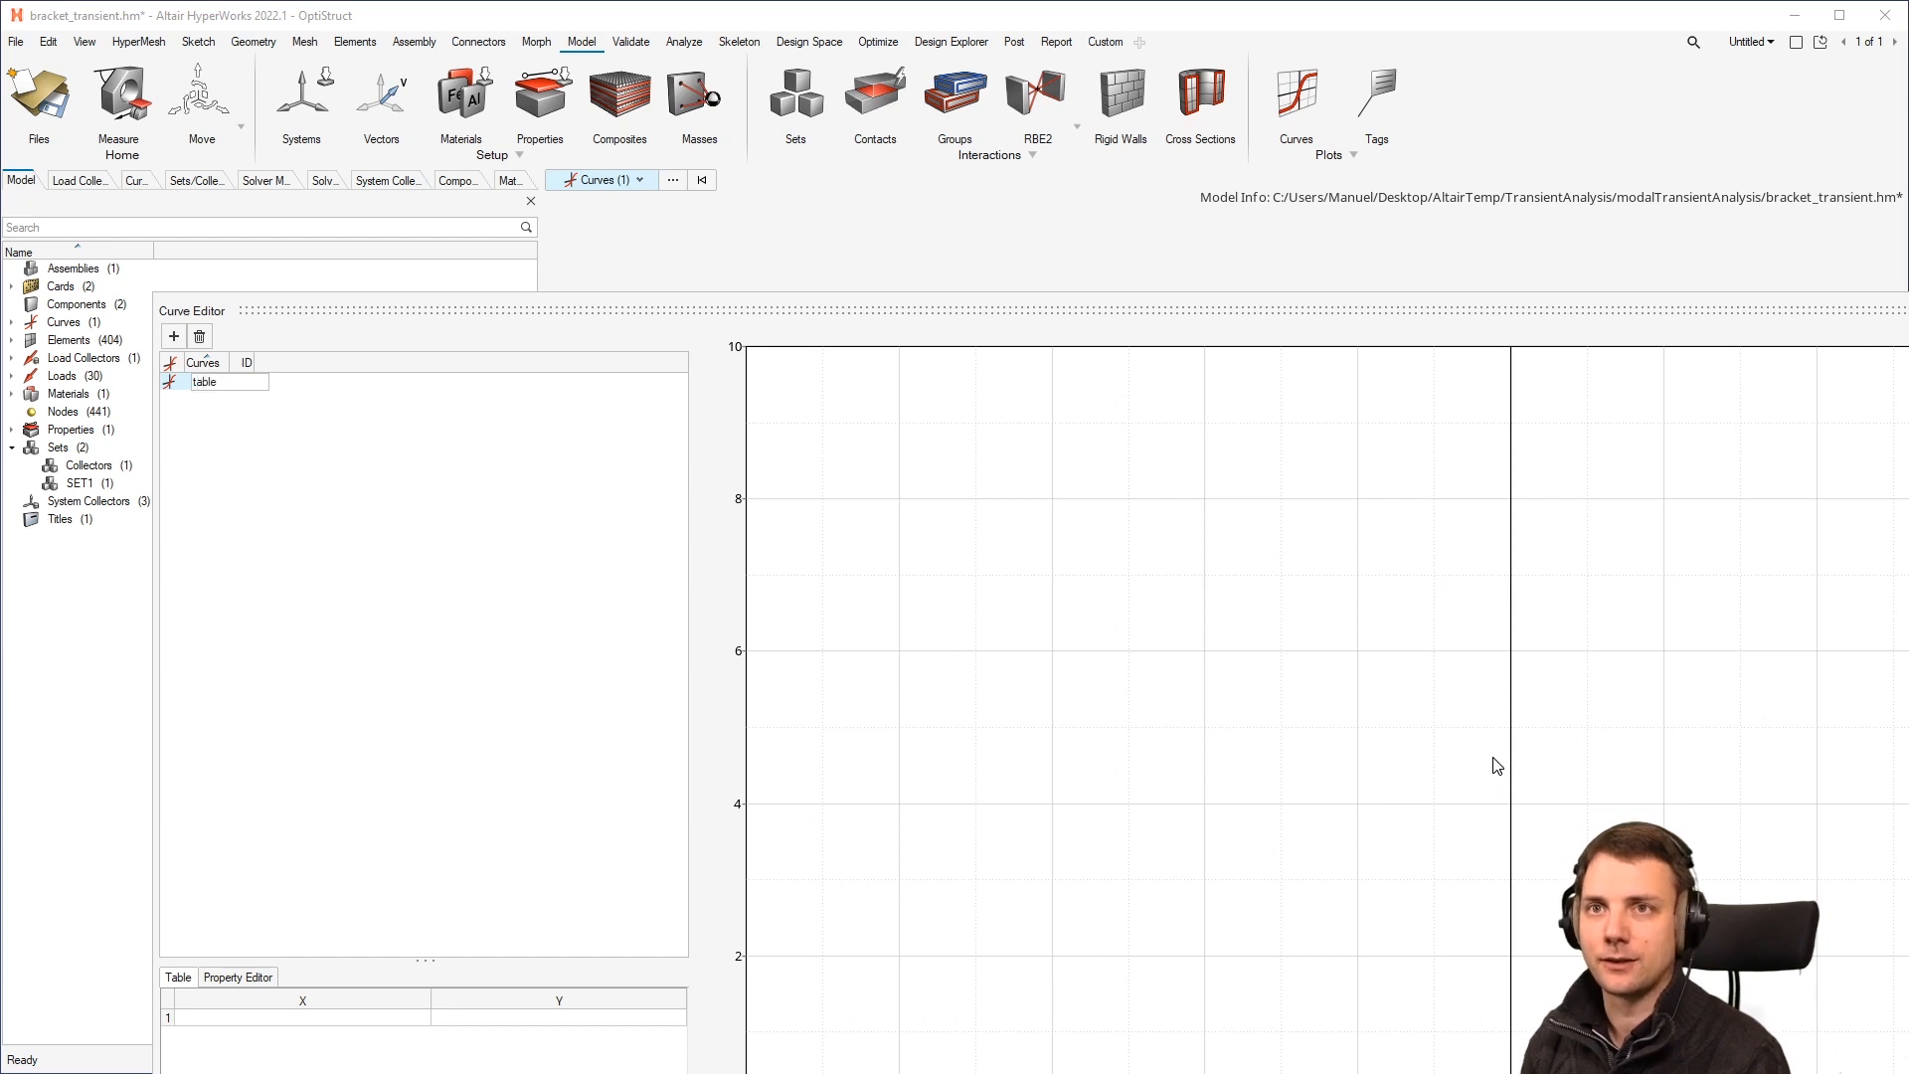
{"action": "type", "text": "d1"}
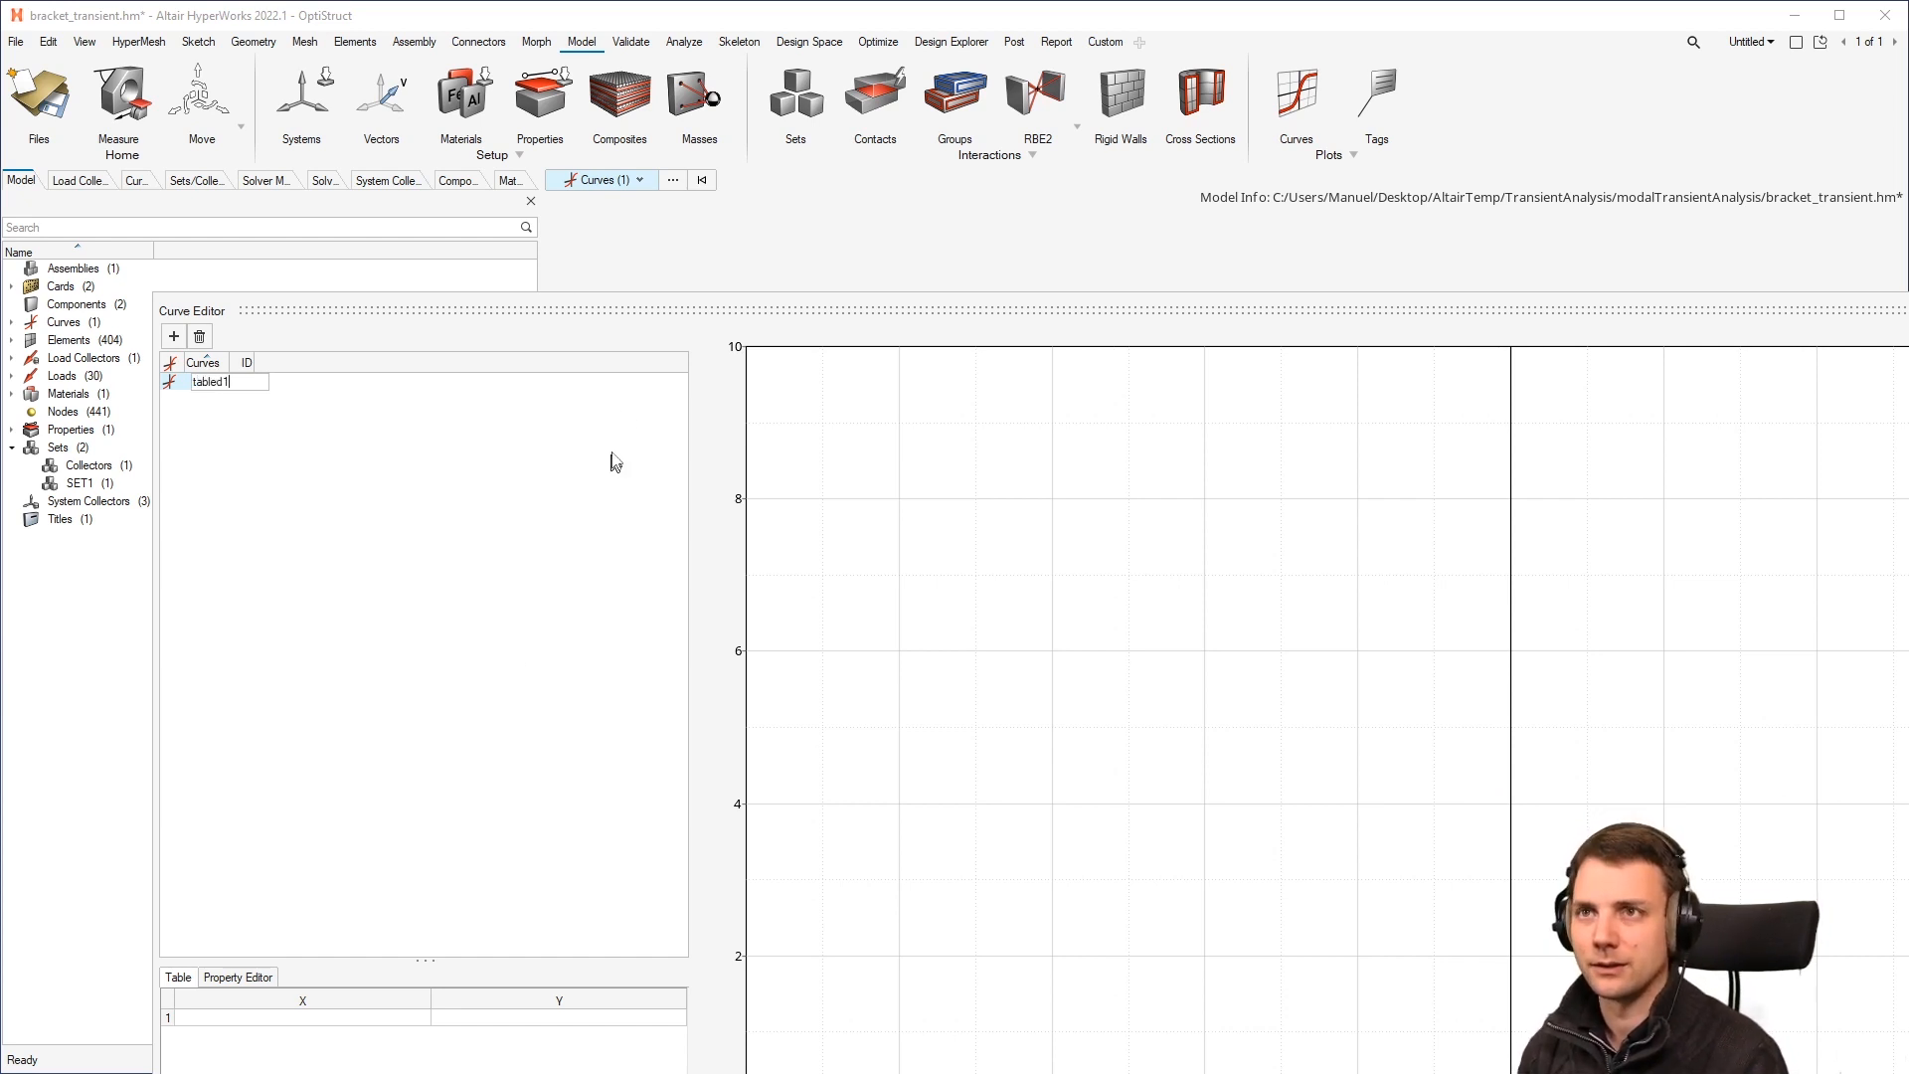
Step: Enter the first two points of the tabled1 curve as X 0.0, Y 0.0 and X 0.10, Y 0.0
{"action": "left_click_drag", "start_coordinate": [632, 311], "coordinate": [626, 195]}
{"action": "left_click", "coordinate": [290, 905]}
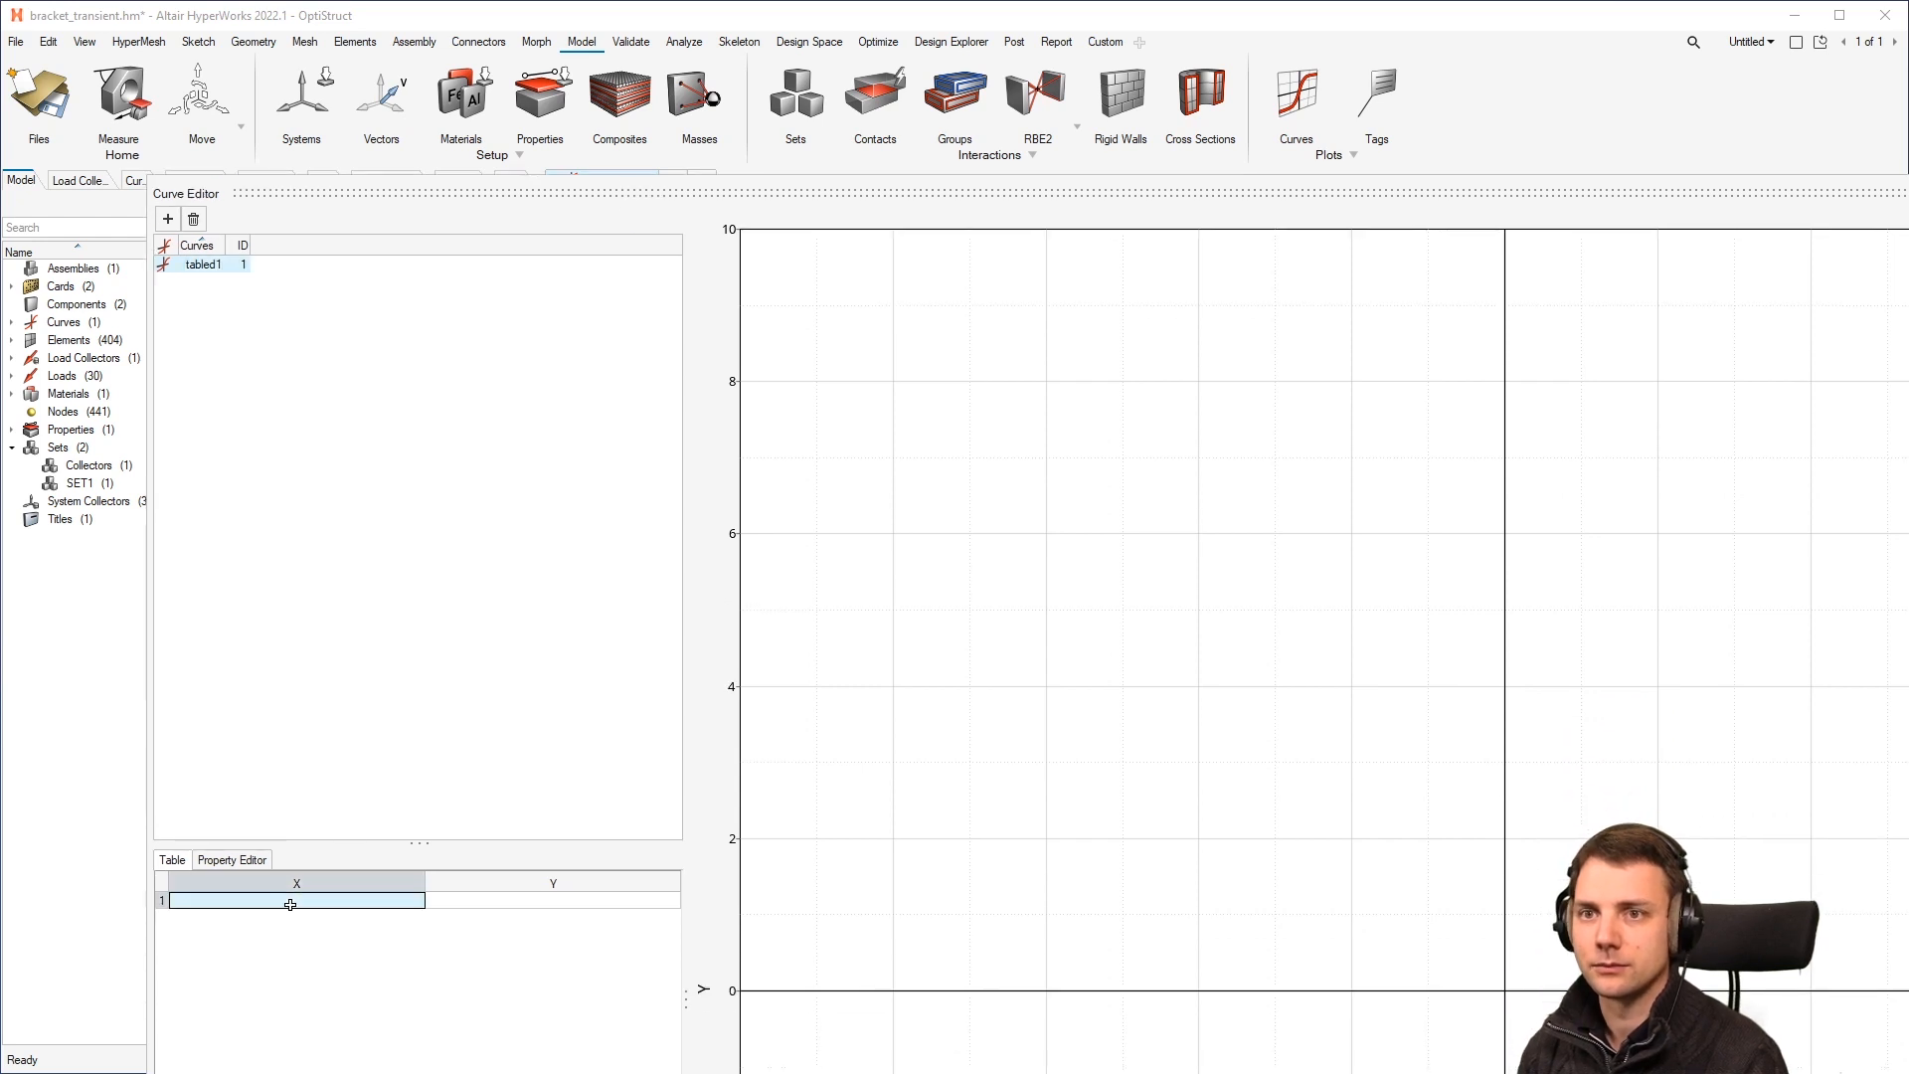
{"action": "left_click", "coordinate": [289, 905]}
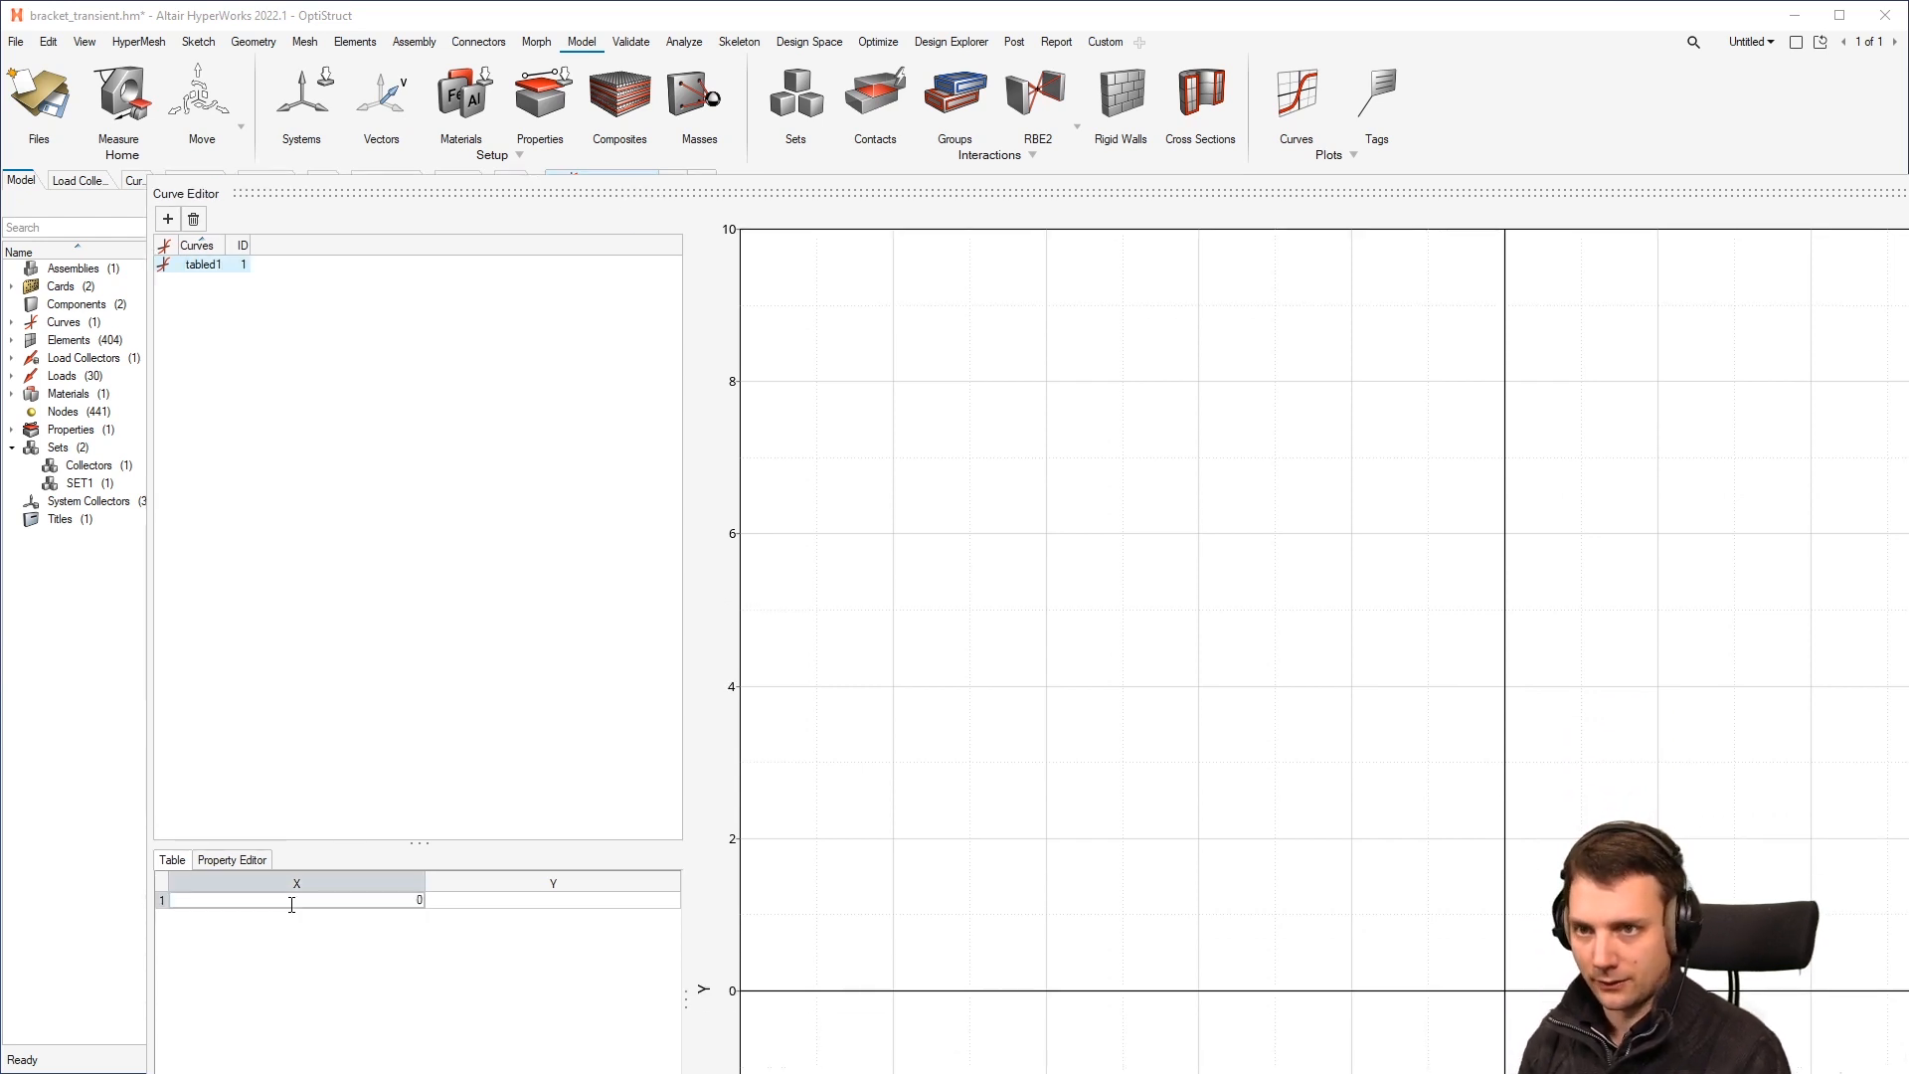
{"action": "type", "text": "0"}
{"action": "key", "text": "Tab"}
{"action": "key", "text": "Tab"}
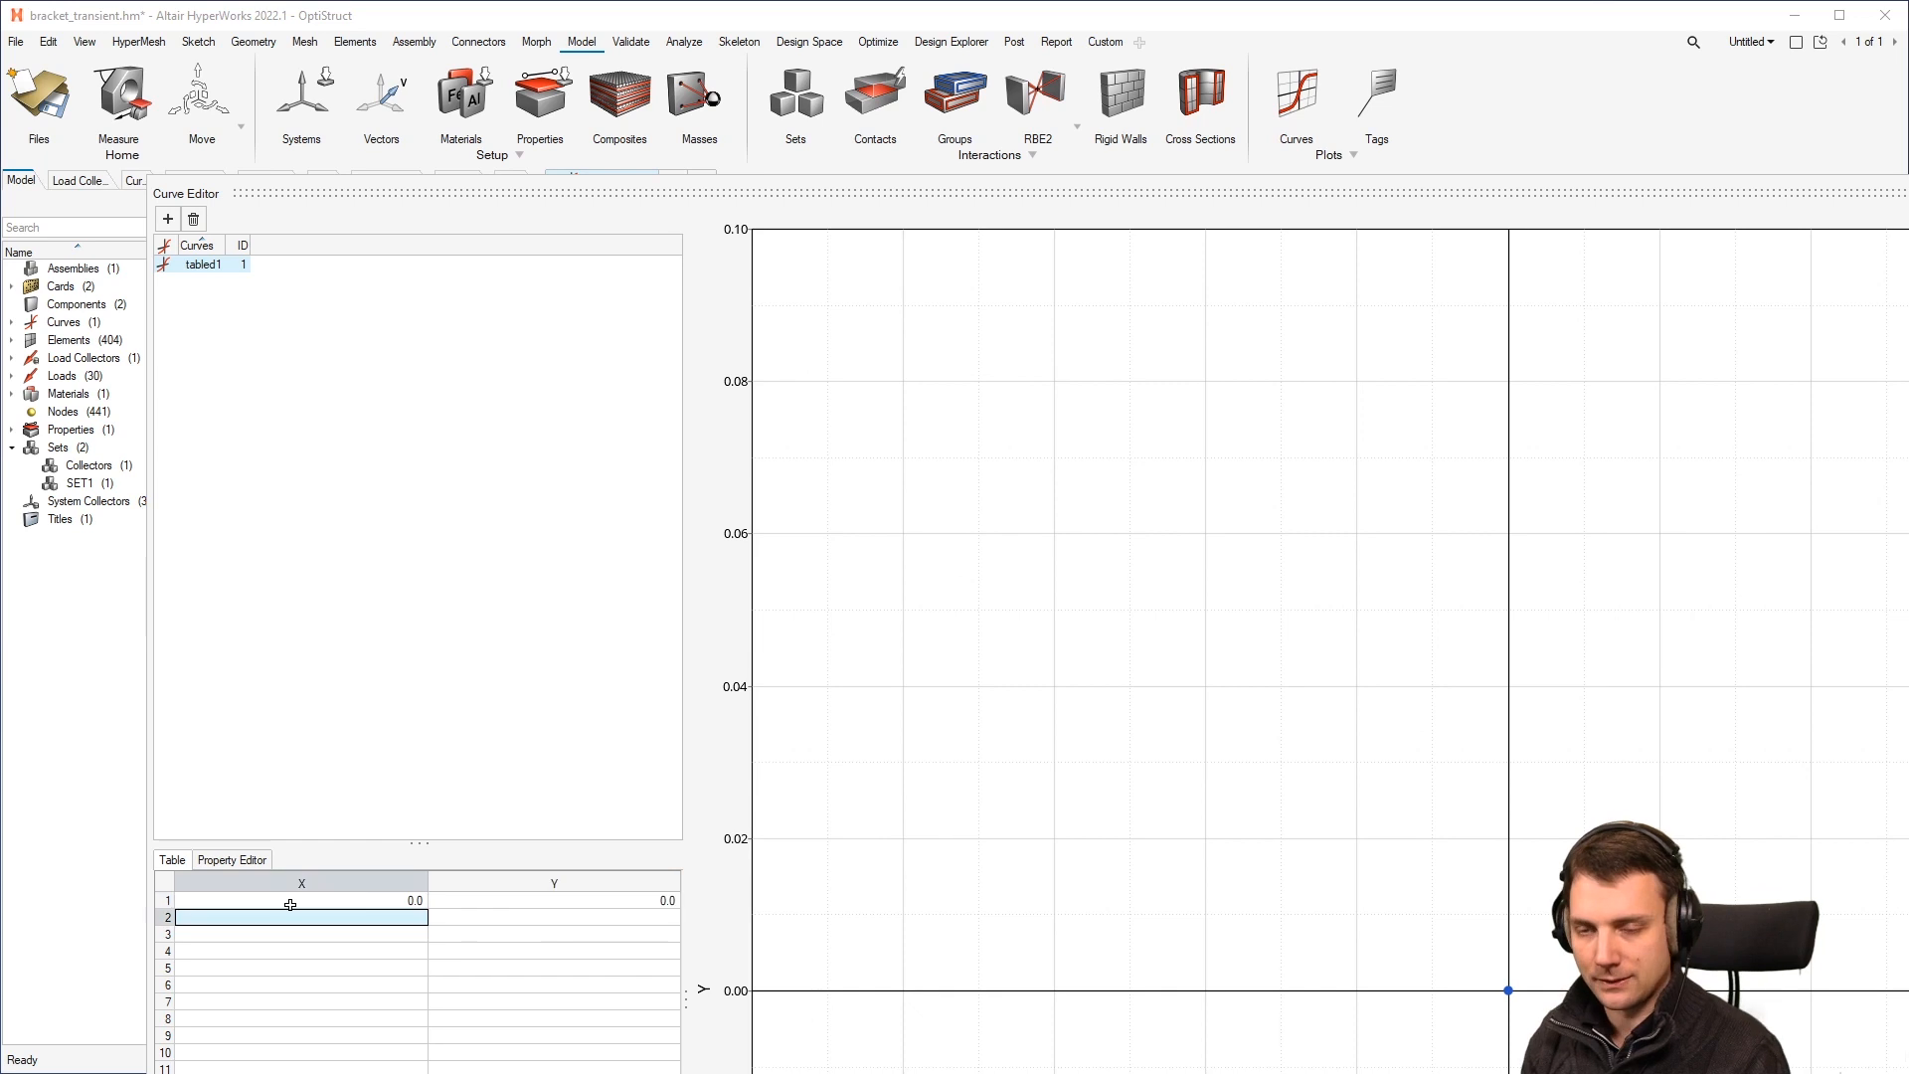
{"action": "type", "text": ".10"}
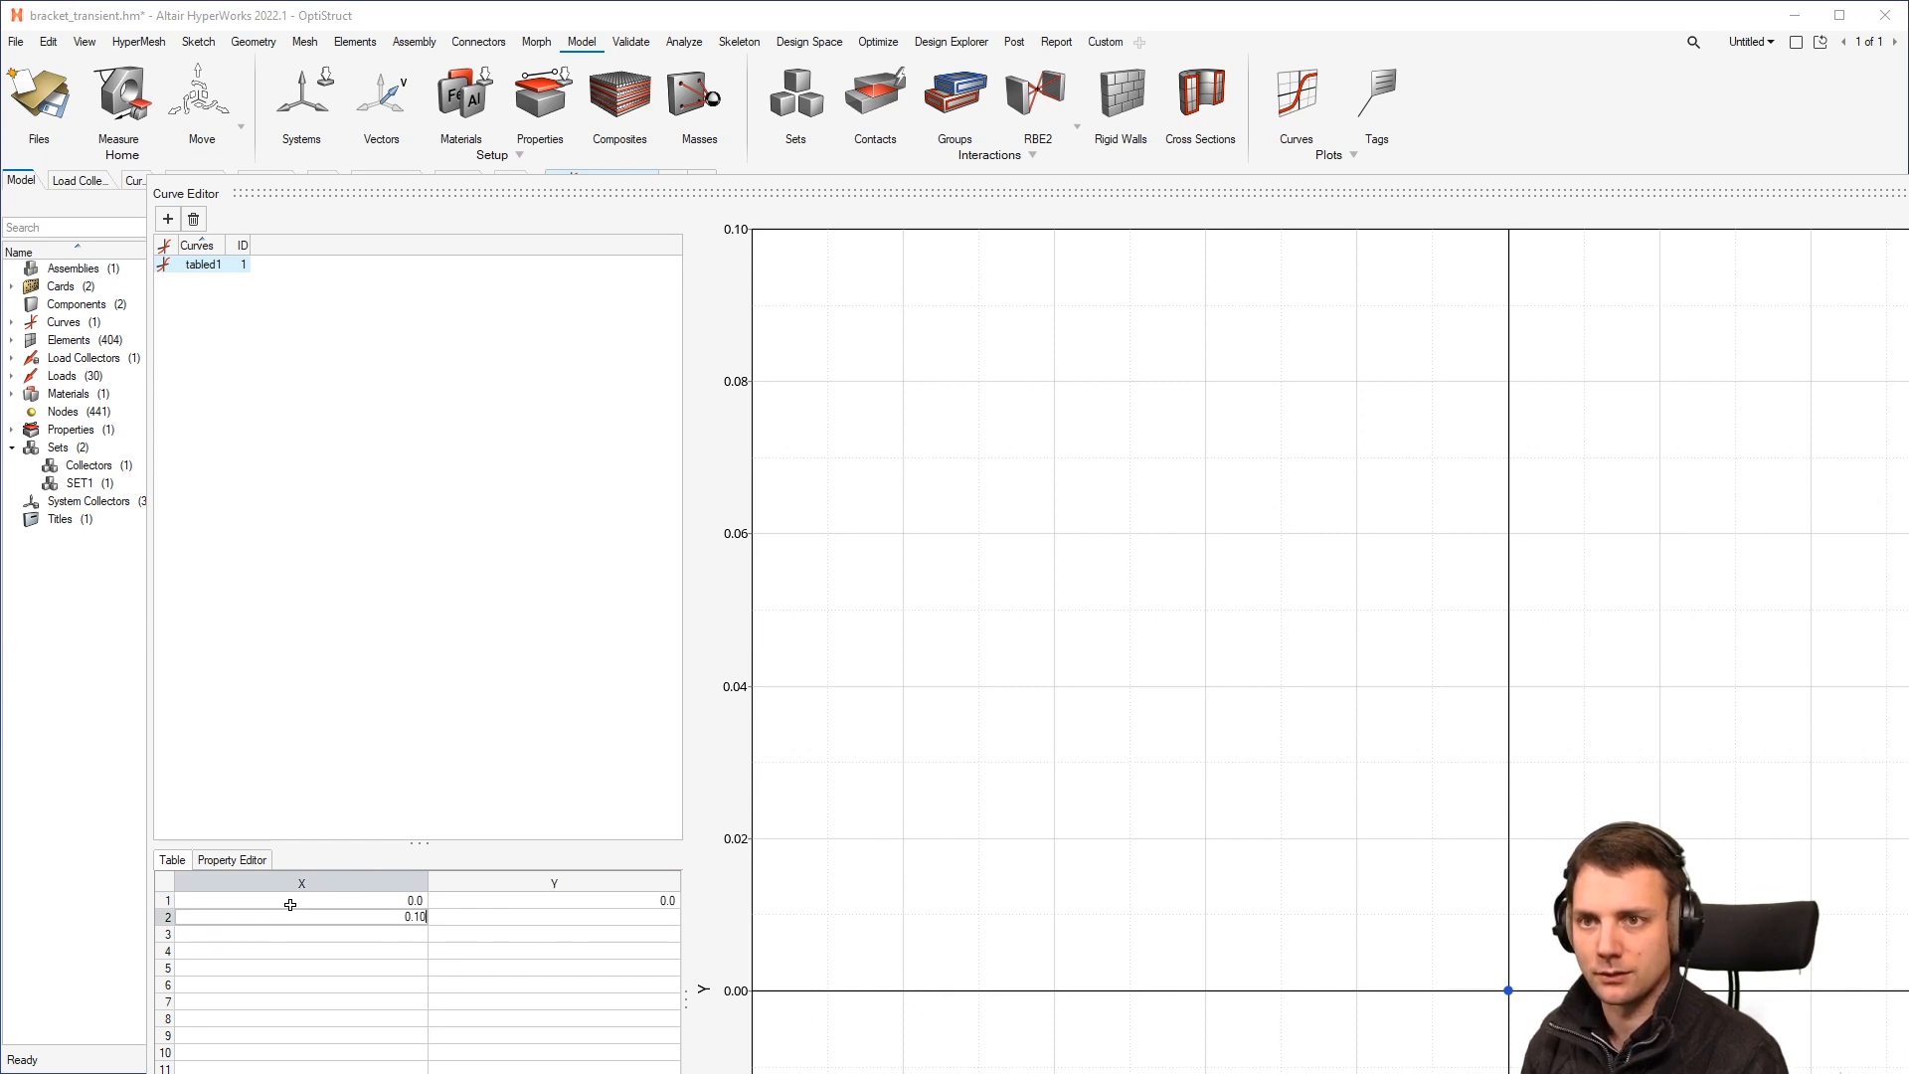
{"action": "key", "text": "Tab"}
{"action": "key", "text": "Tab"}
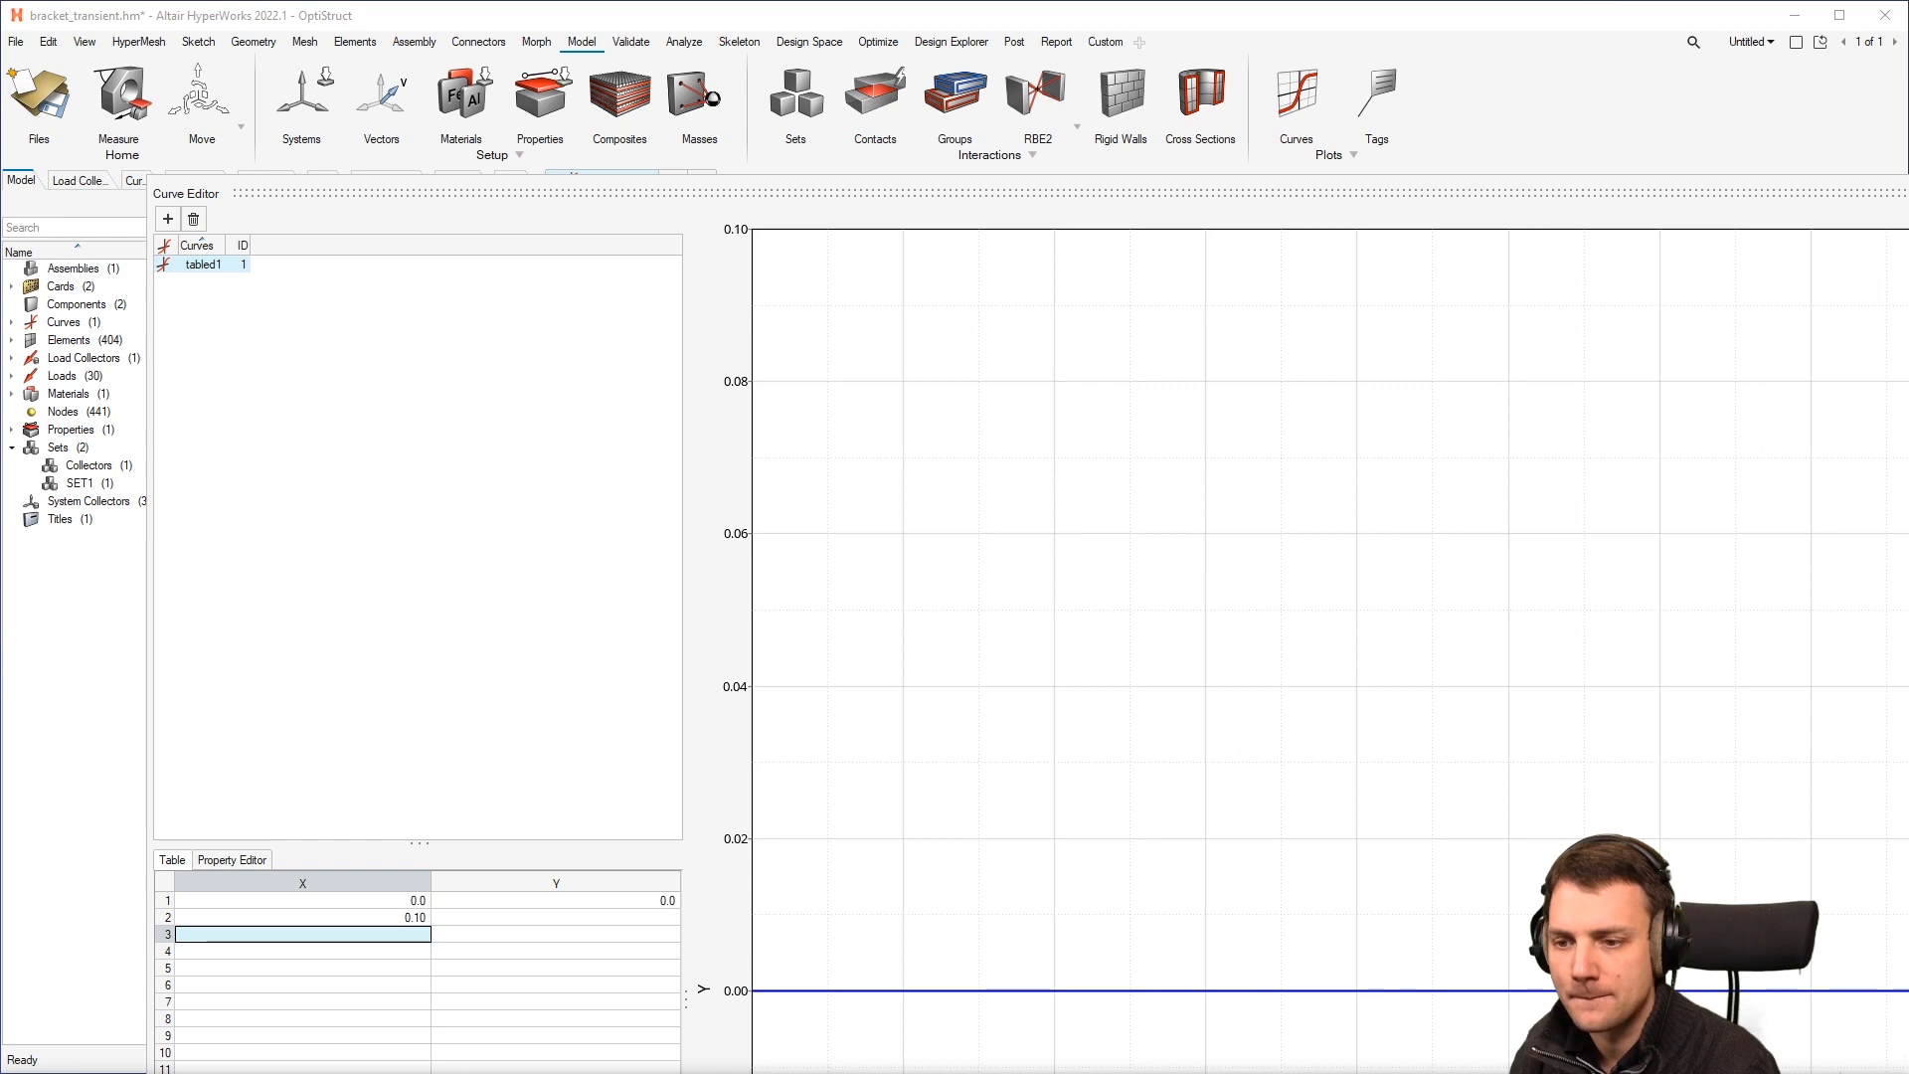
{"action": "left_click", "coordinate": [590, 916]}
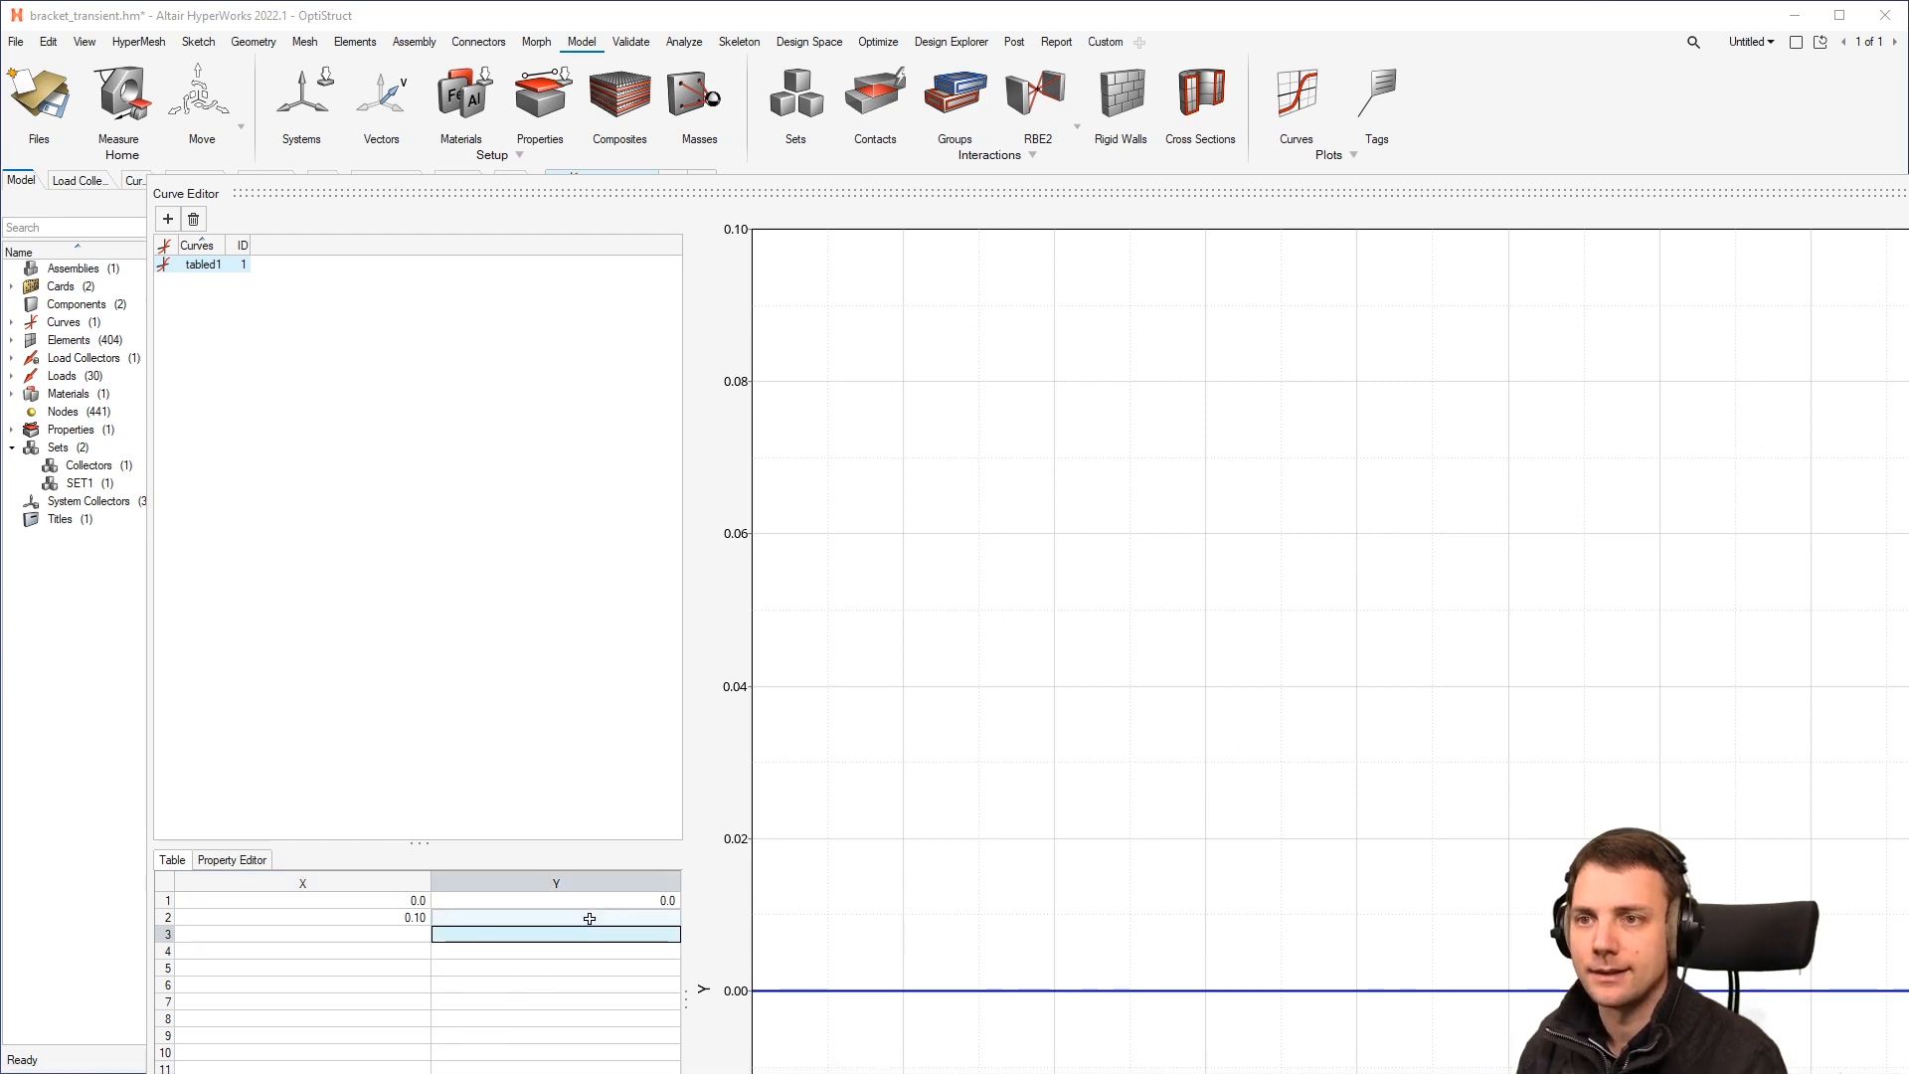
{"action": "type", "text": "0.0"}
{"action": "key", "text": "Tab"}
Step: Add the third and fourth points to the tabled1 curve as X 0.15, Y 1.0 and X 5.0, Y 1.0
{"action": "type", "text": "1.0"}
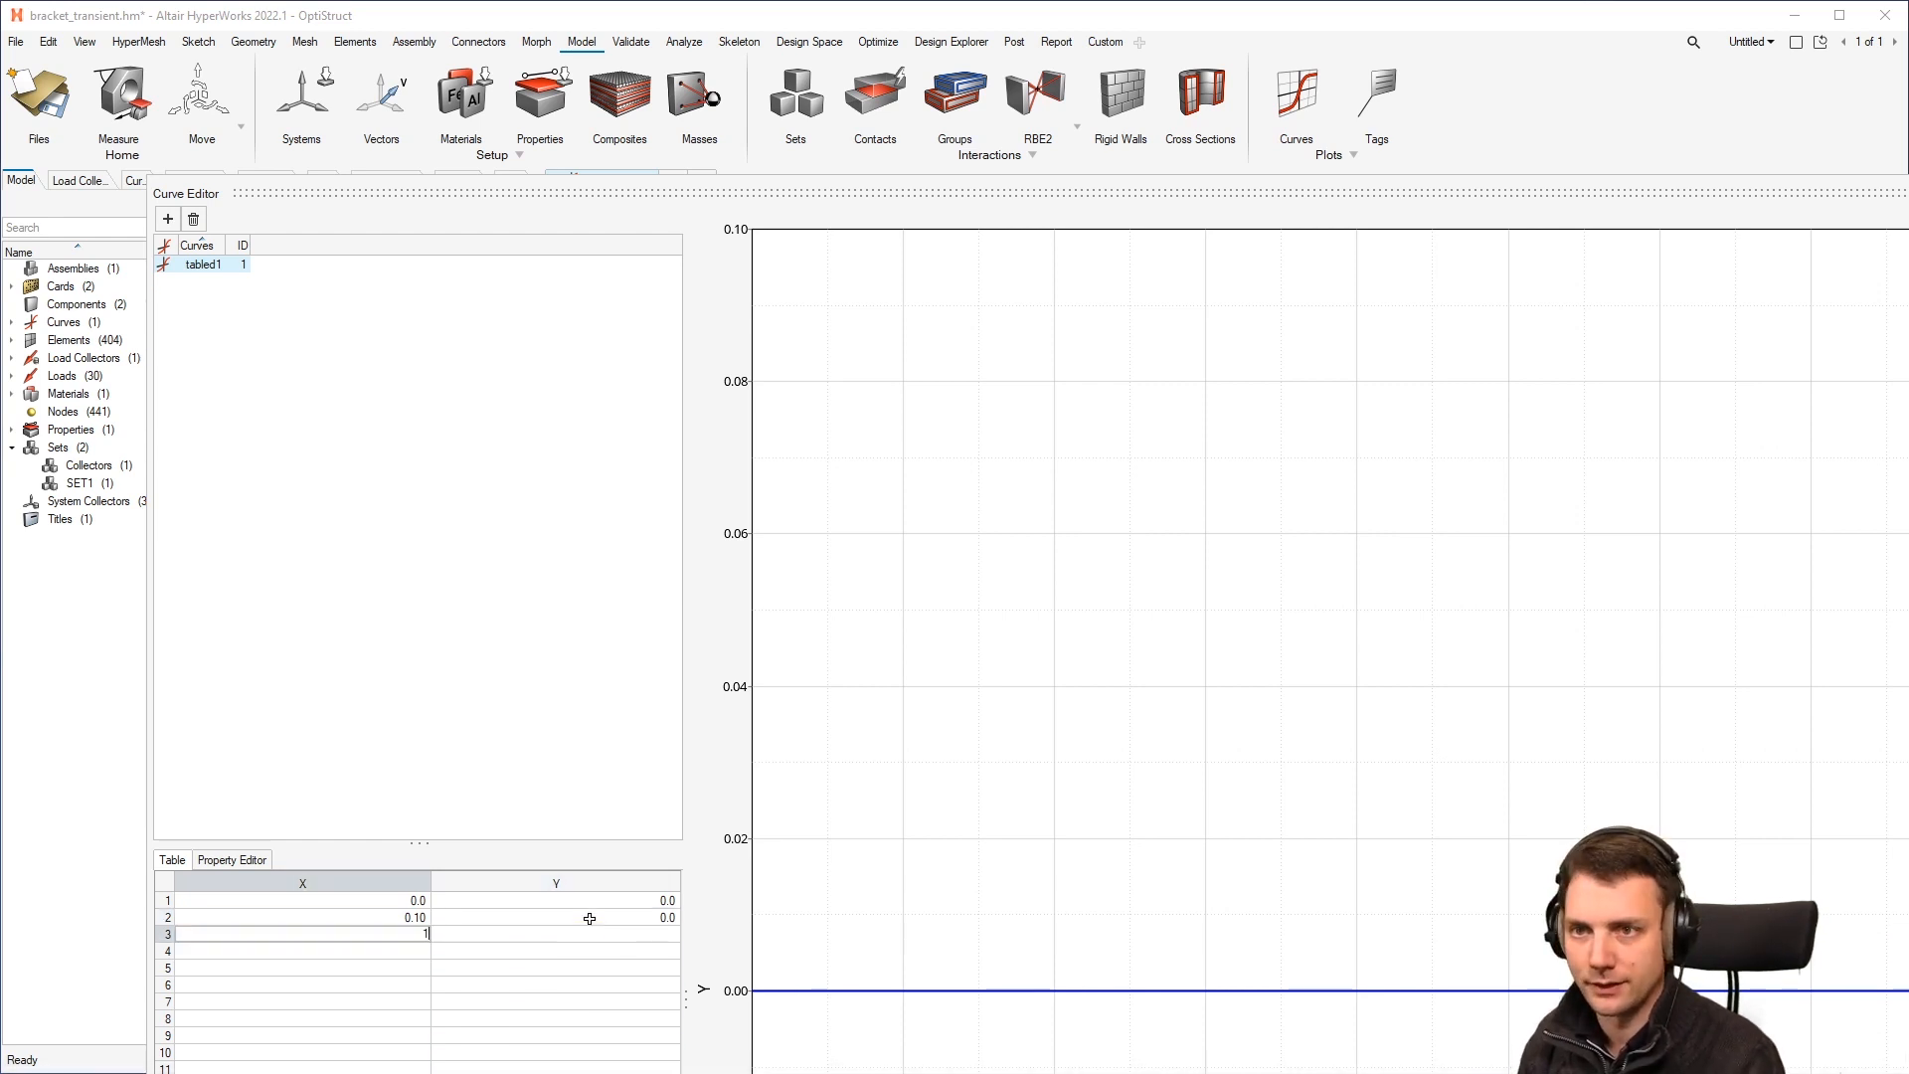
{"action": "key", "text": "Tab"}
{"action": "type", "text": "1.0"}
{"action": "key", "text": "Tab"}
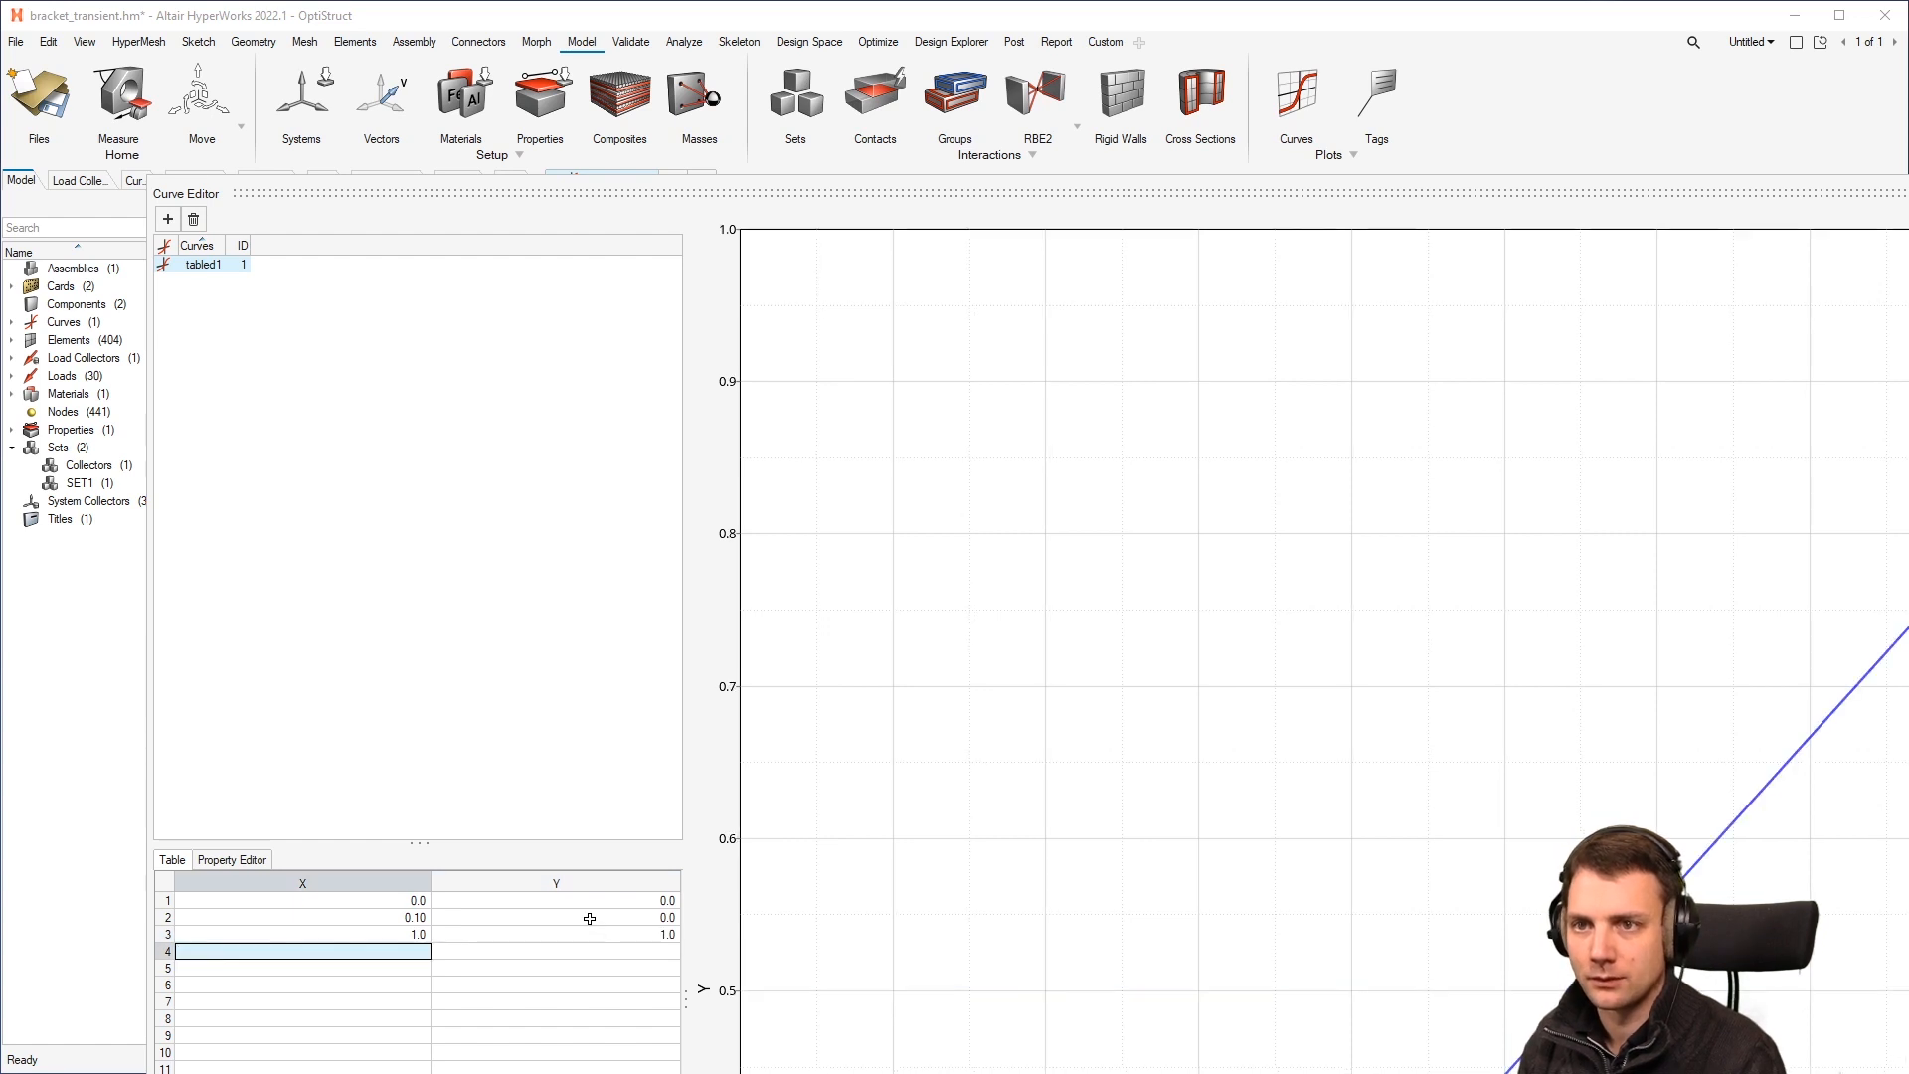
{"action": "type", "text": "5.0"}
{"action": "key", "text": "Tab"}
{"action": "type", "text": "1.0"}
{"action": "key", "text": "Tab"}
{"action": "left_click", "coordinate": [425, 934]}
{"action": "type", "text": "0.15"}
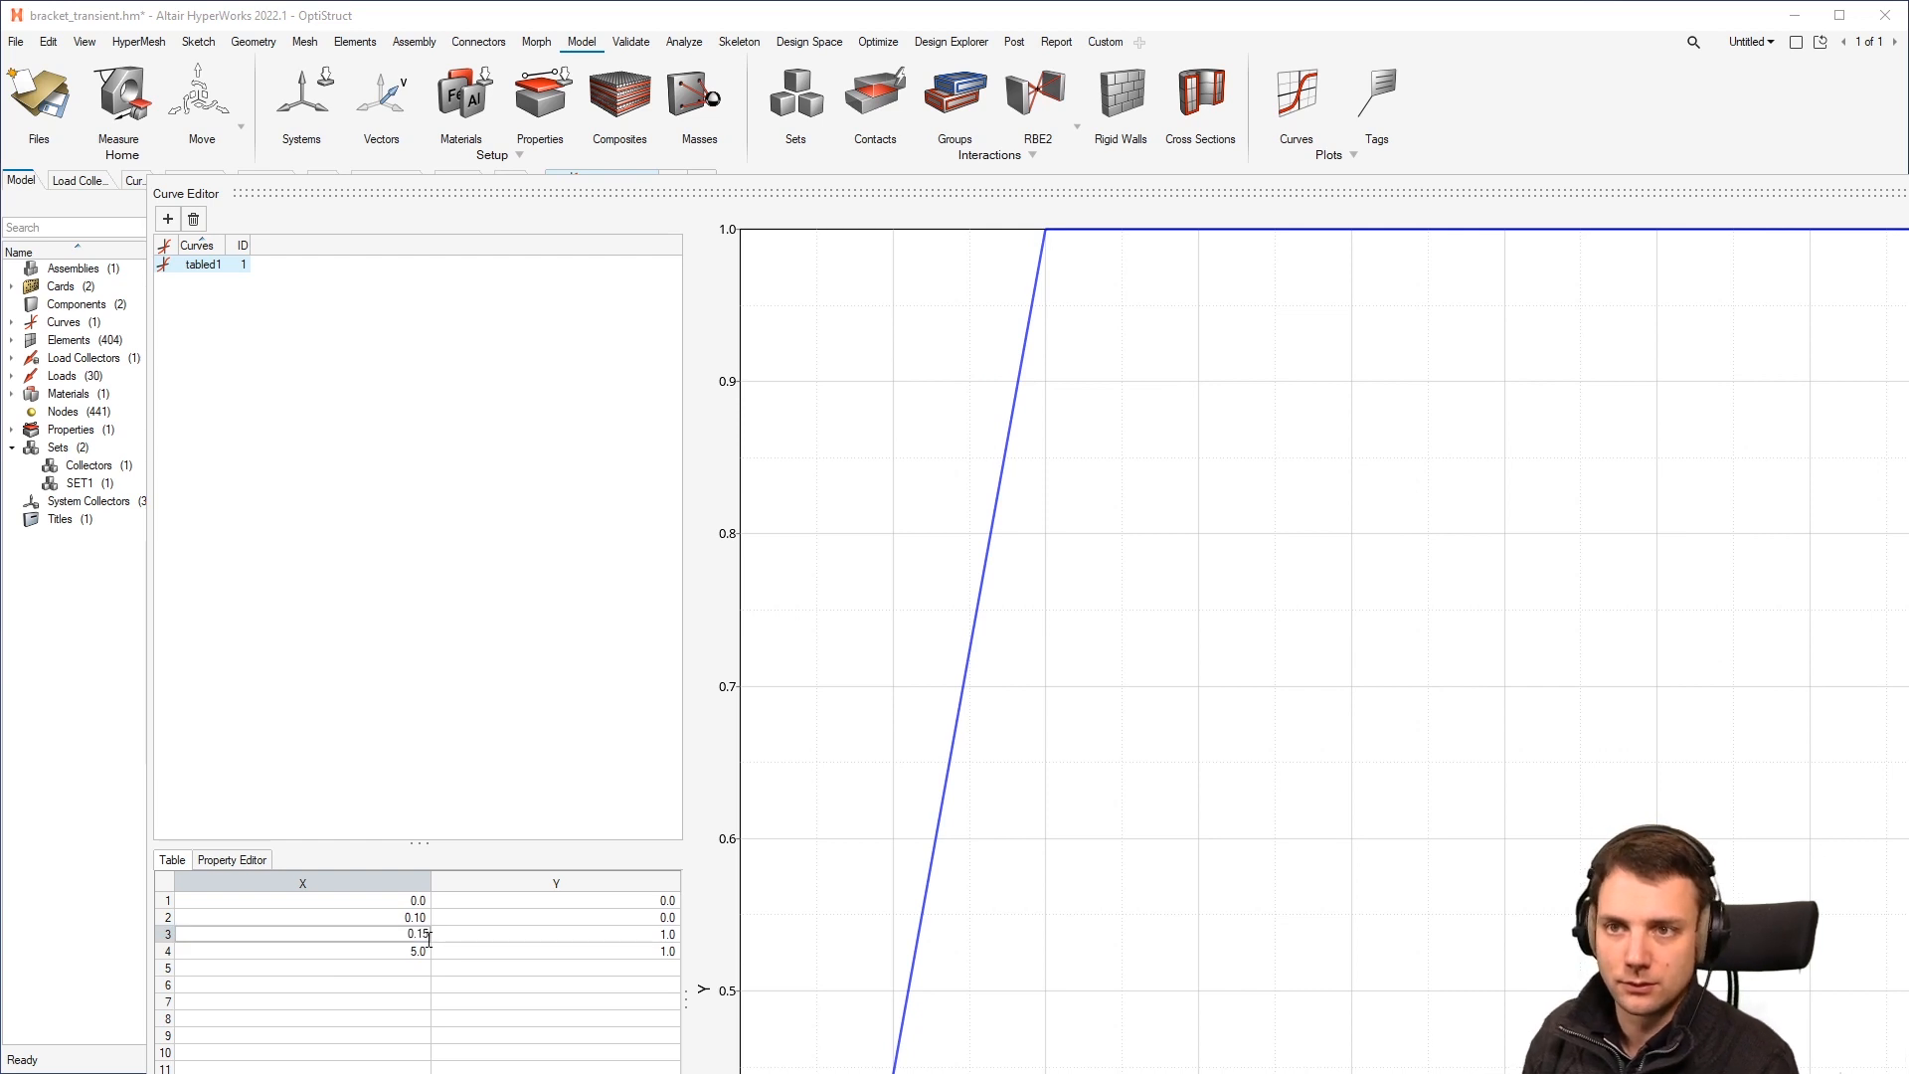
{"action": "key", "text": "Return"}
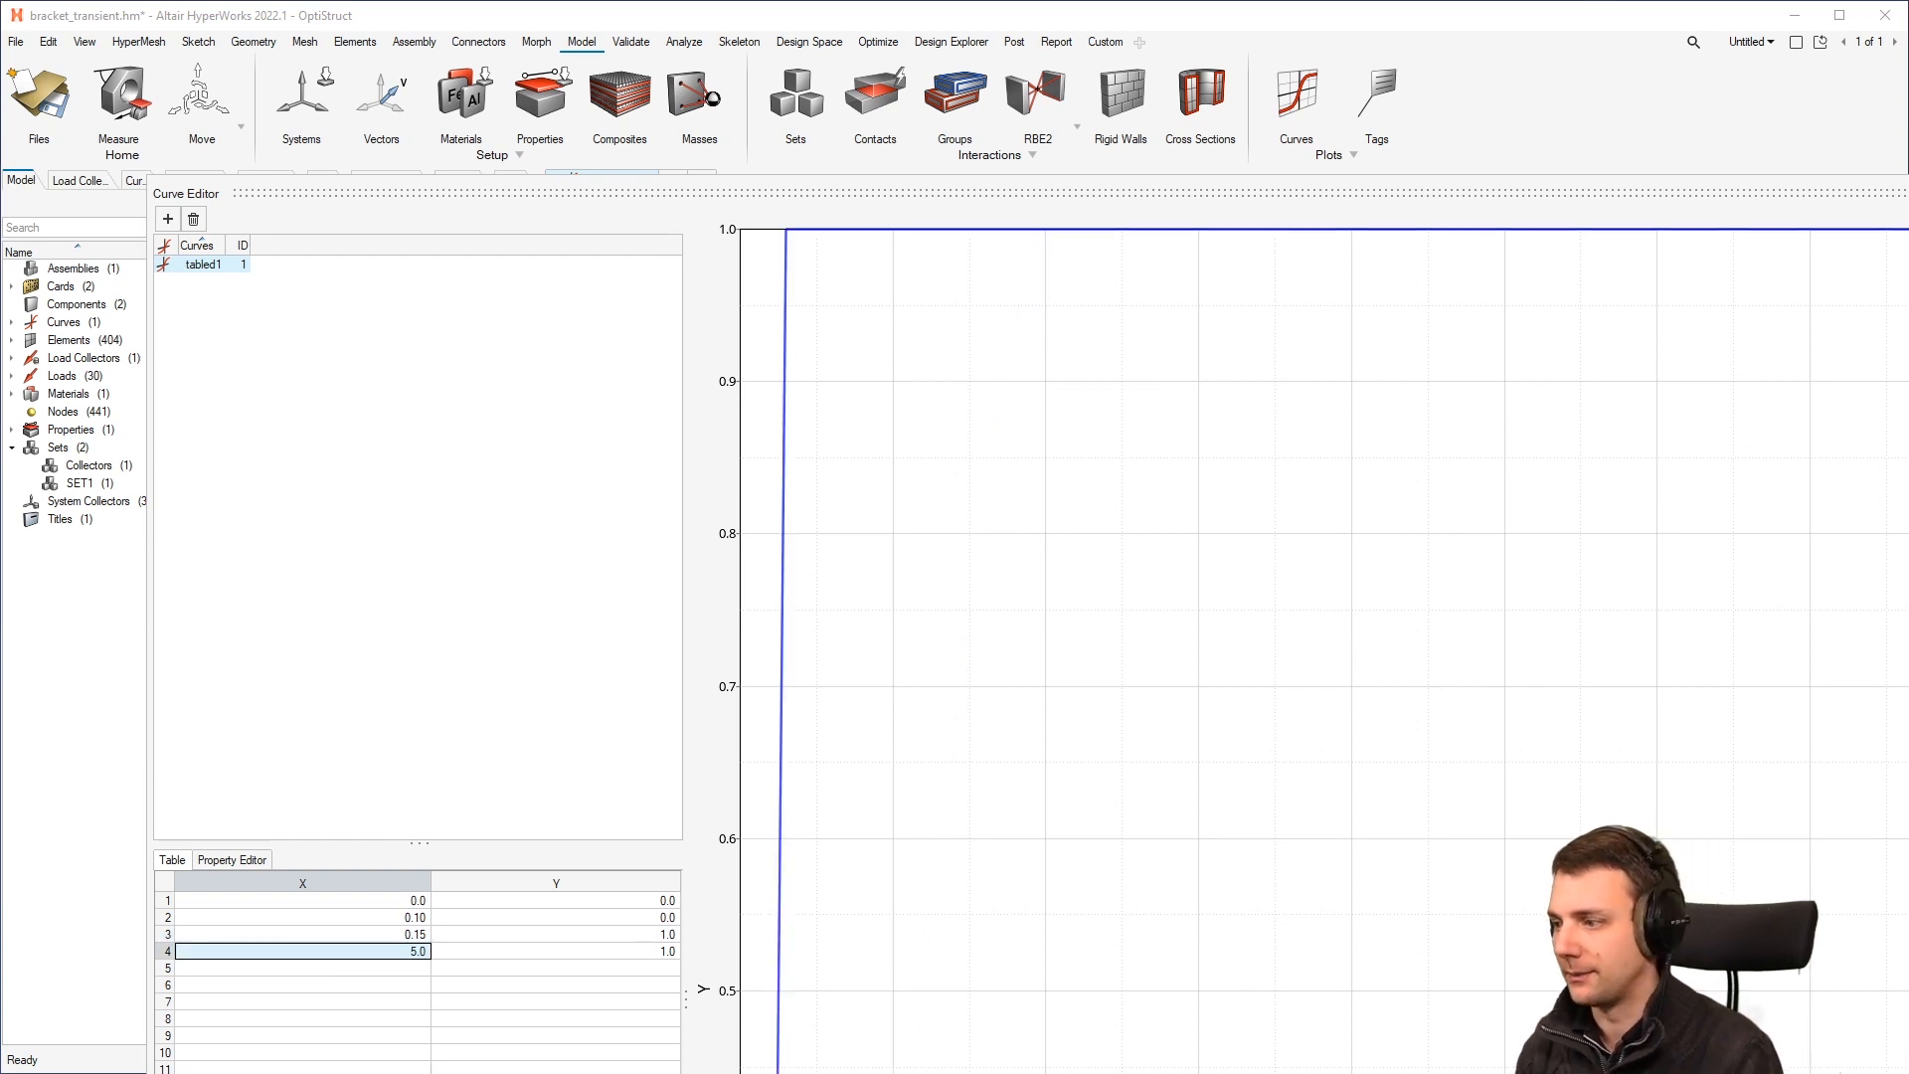
Step: Resize the curve editor to view the whole tabled1 plot, and close the editor
{"action": "left_click_drag", "start_coordinate": [1908, 1072], "coordinate": [1389, 1007]}
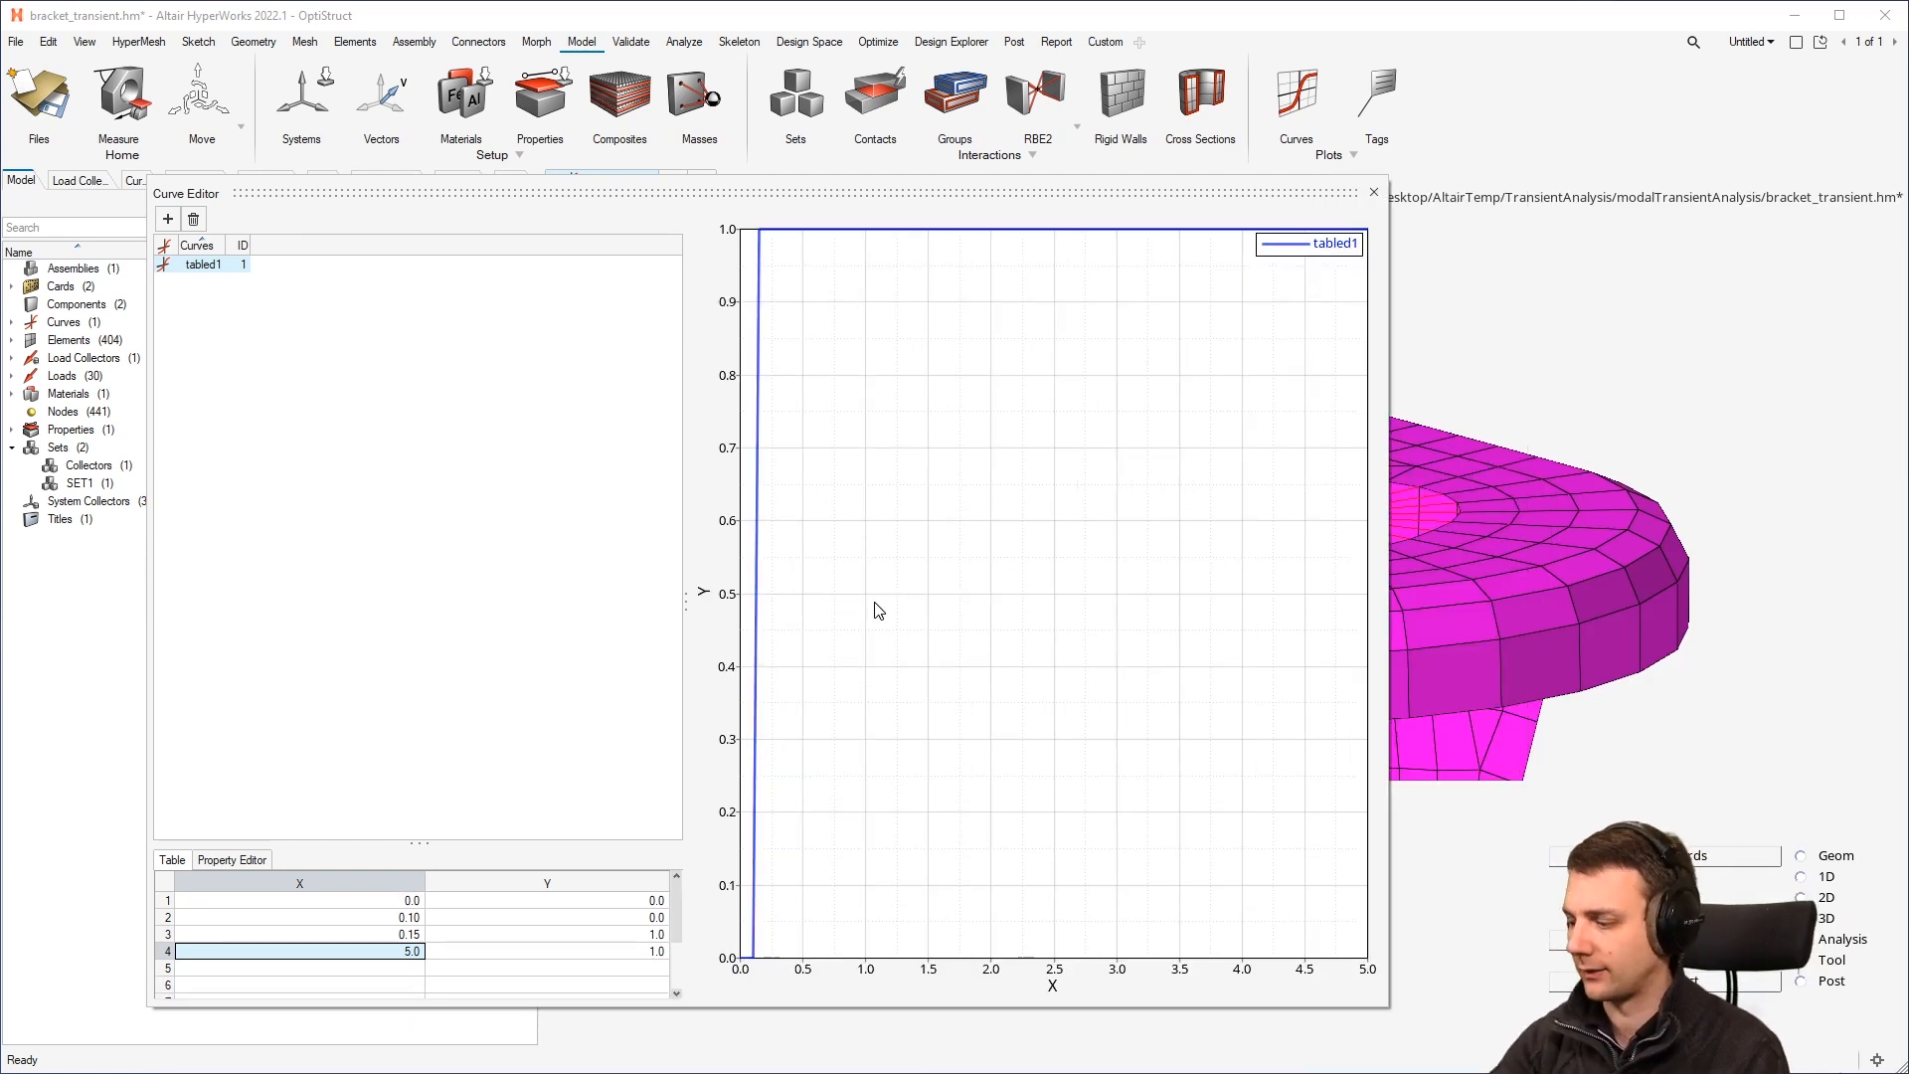
{"action": "key", "text": "alt+Tab"}
{"action": "key", "text": "alt+Tab"}
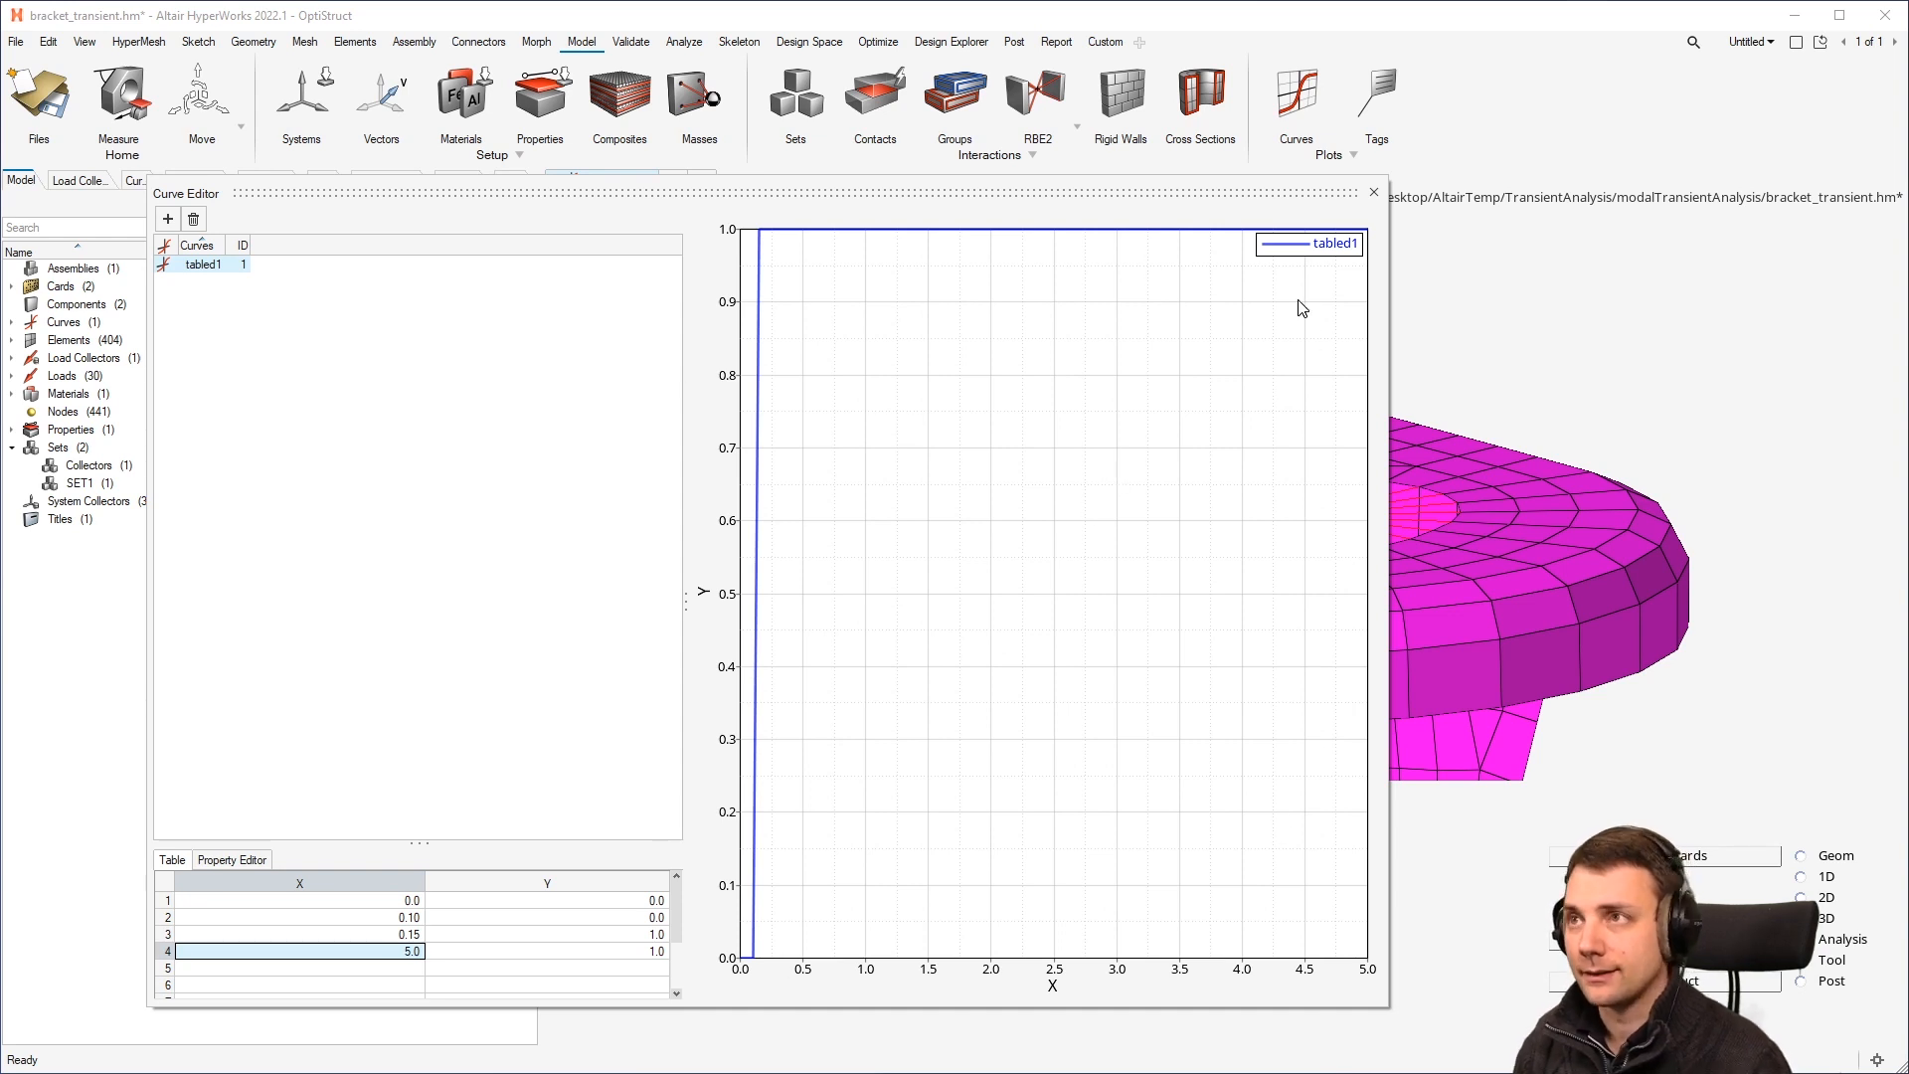
{"action": "left_click", "coordinate": [1374, 191]}
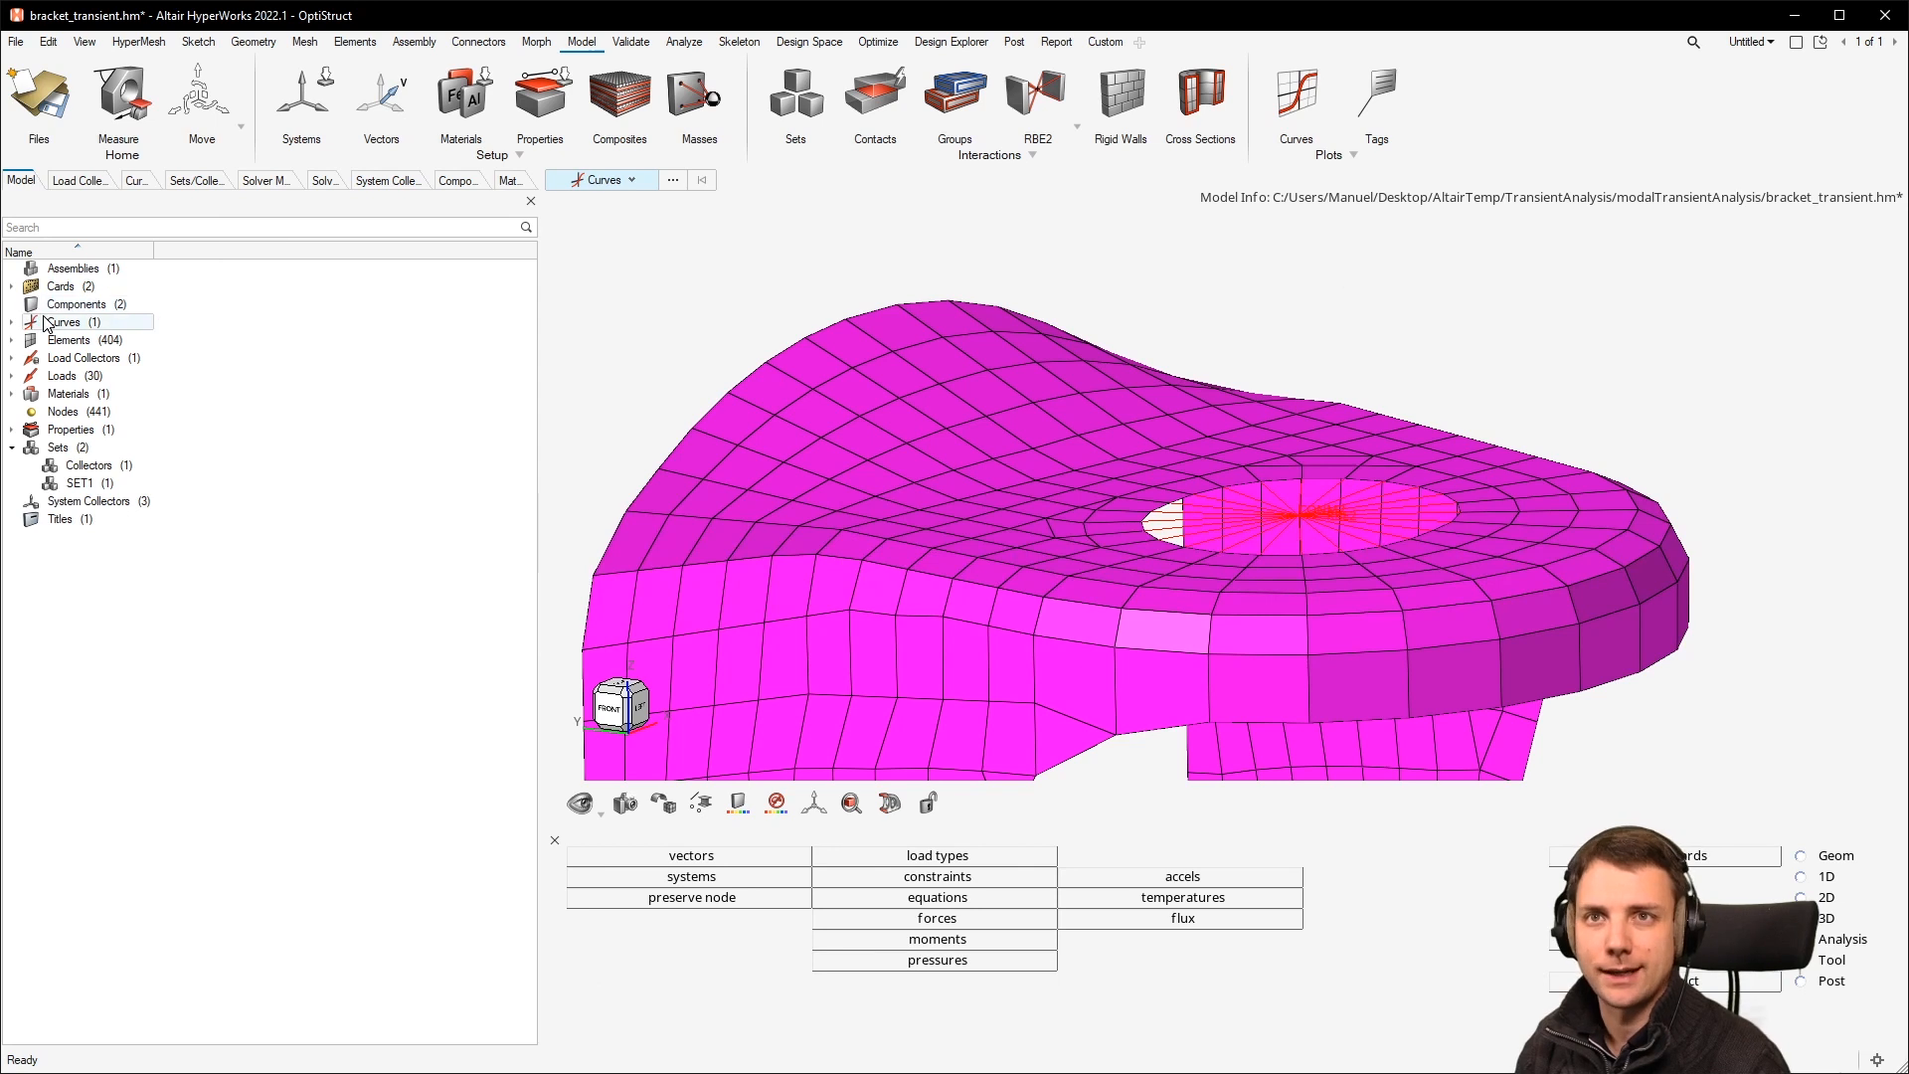
Step: Change the tabled1 curve's card image to TABLED1 and check its listing under the model's curves
{"action": "left_click", "coordinate": [11, 322]}
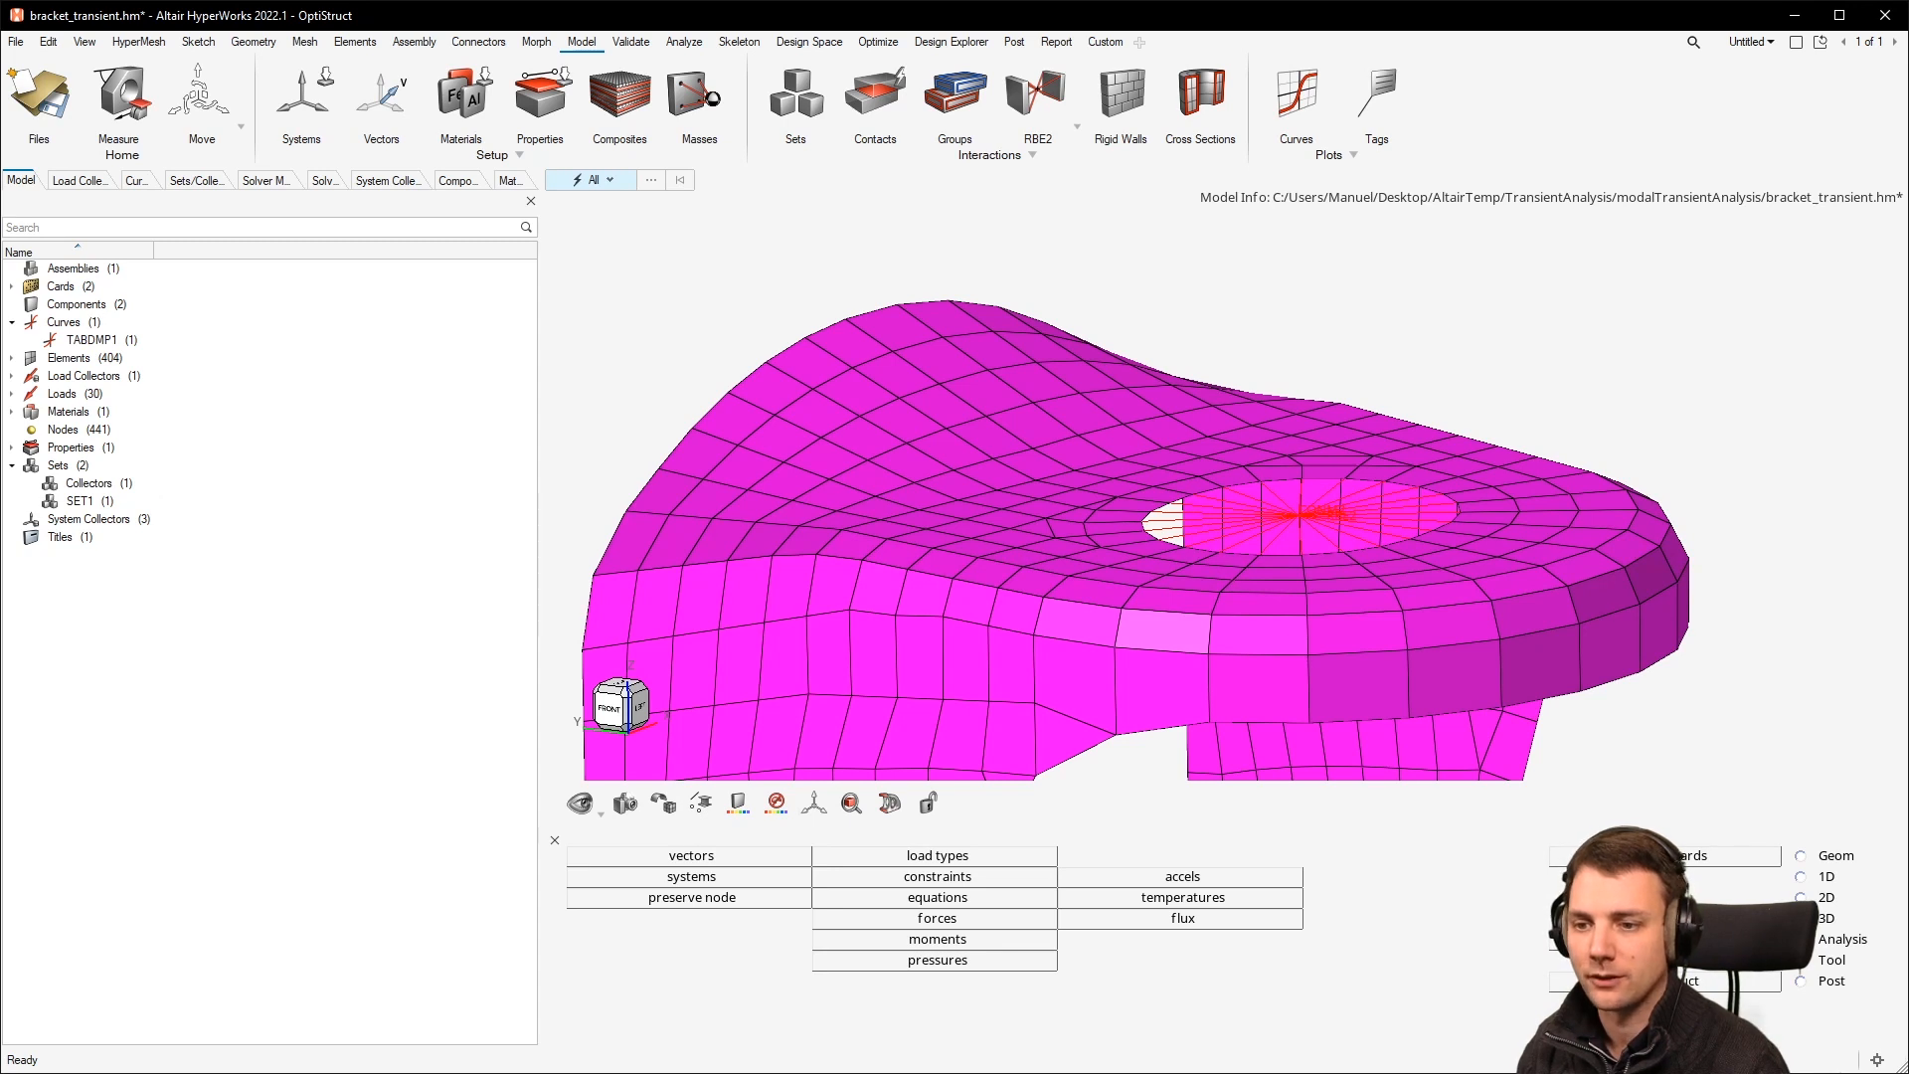
{"action": "left_click", "coordinate": [104, 340]}
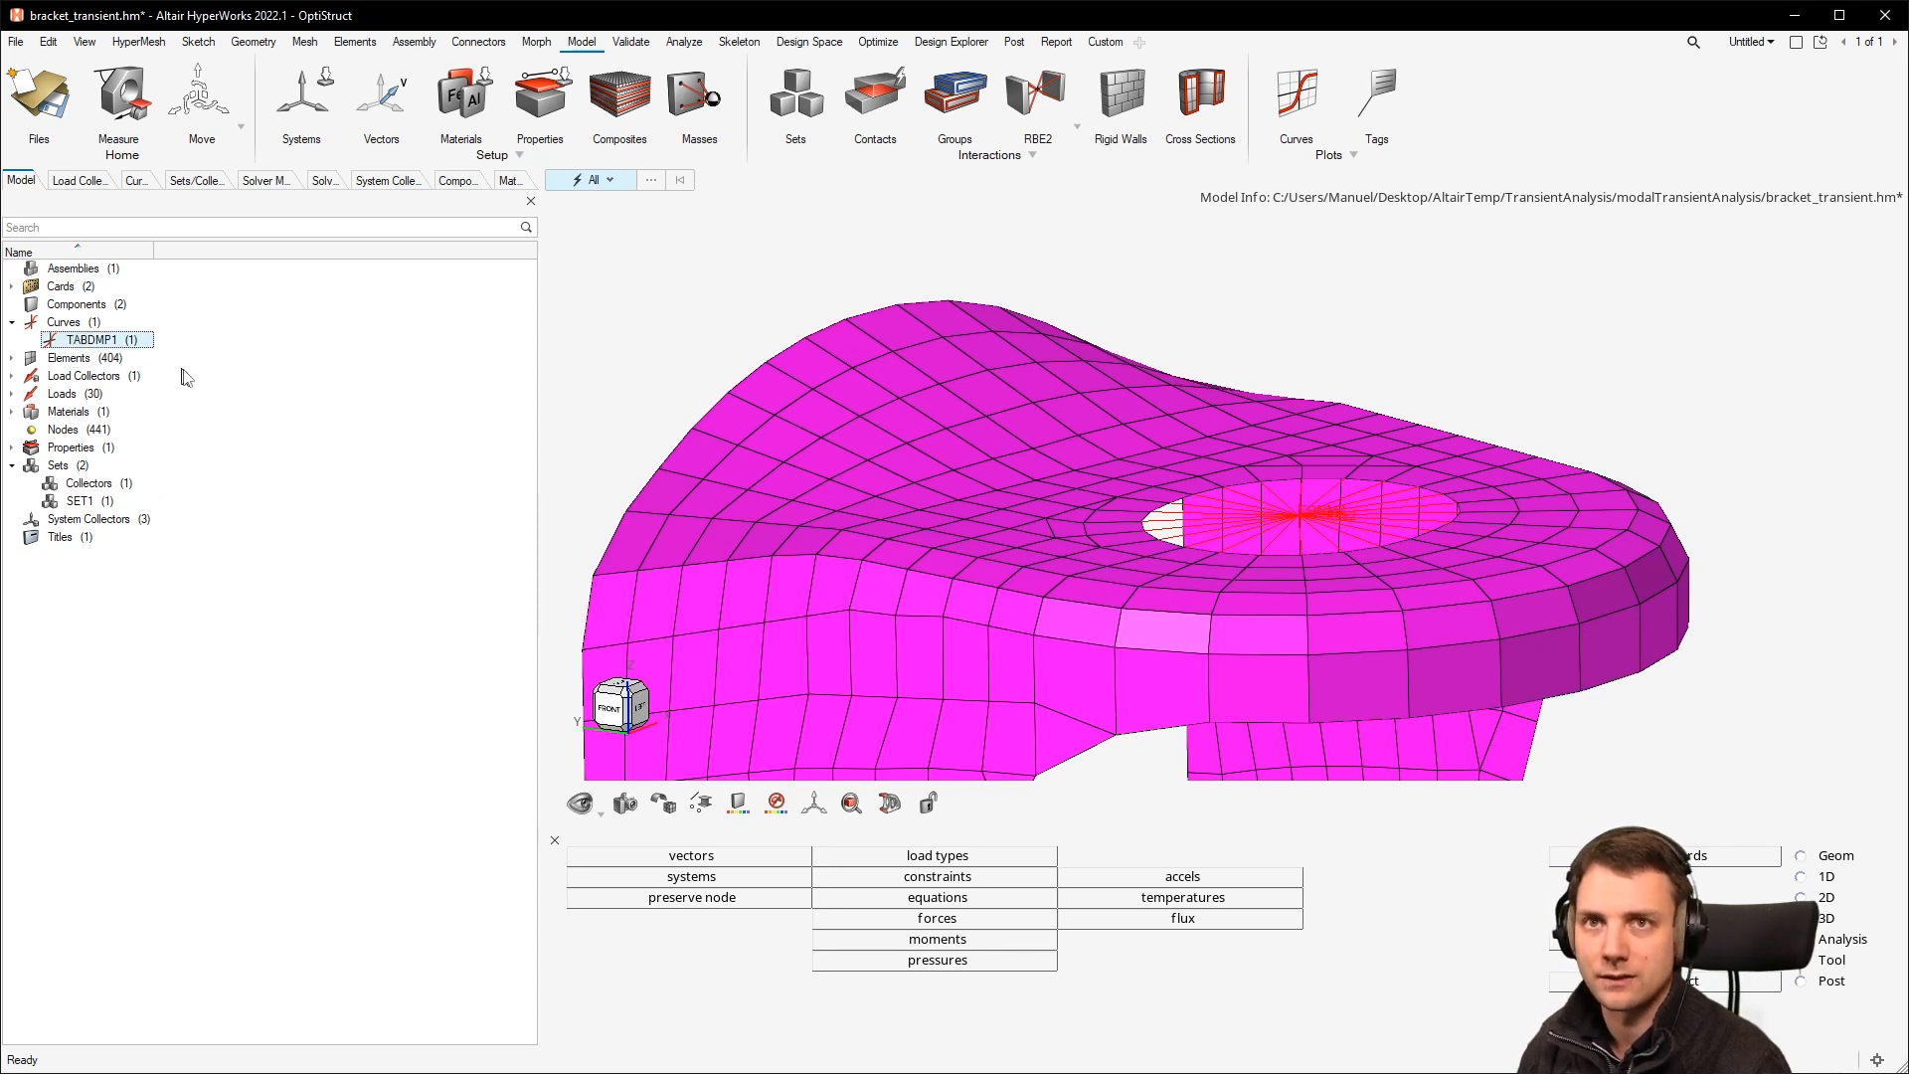
{"action": "double_click", "coordinate": [99, 340]}
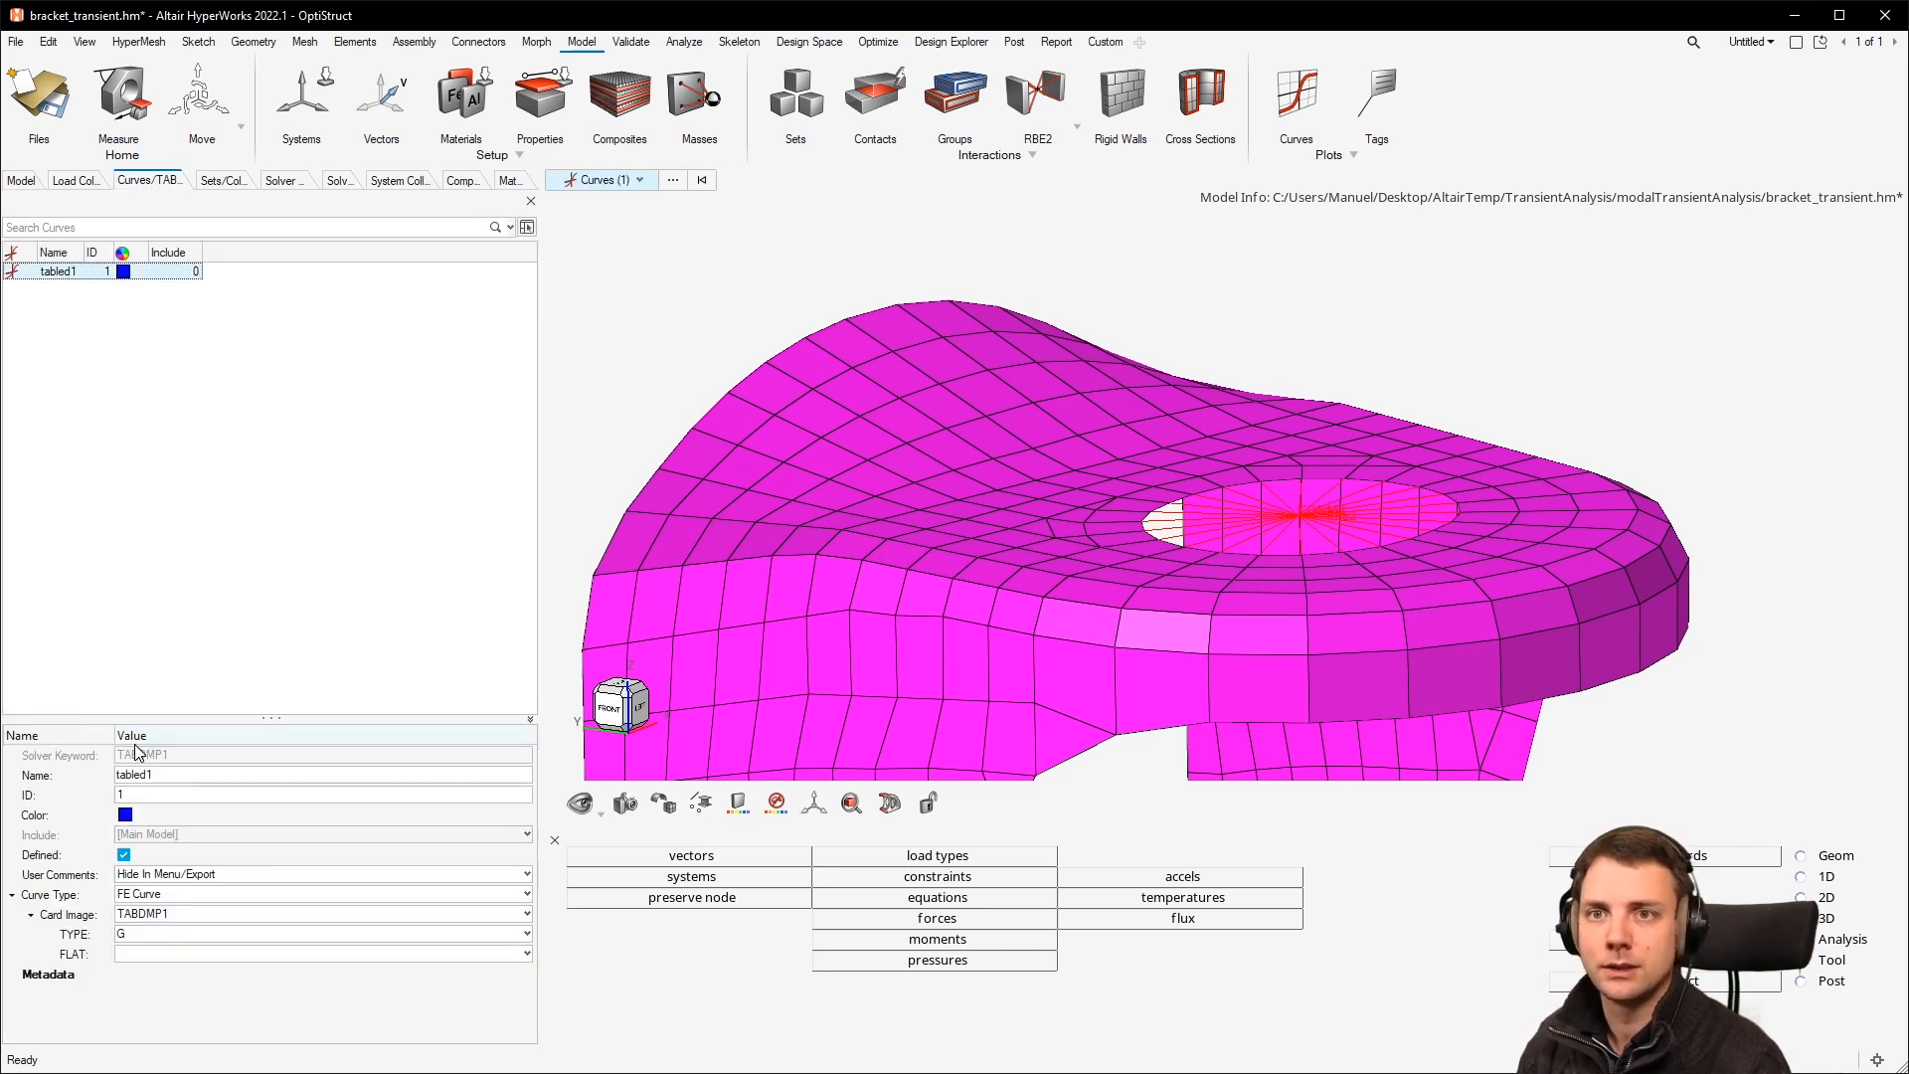
{"action": "left_click", "coordinate": [179, 896]}
{"action": "left_click", "coordinate": [181, 912]}
{"action": "left_click", "coordinate": [183, 916]}
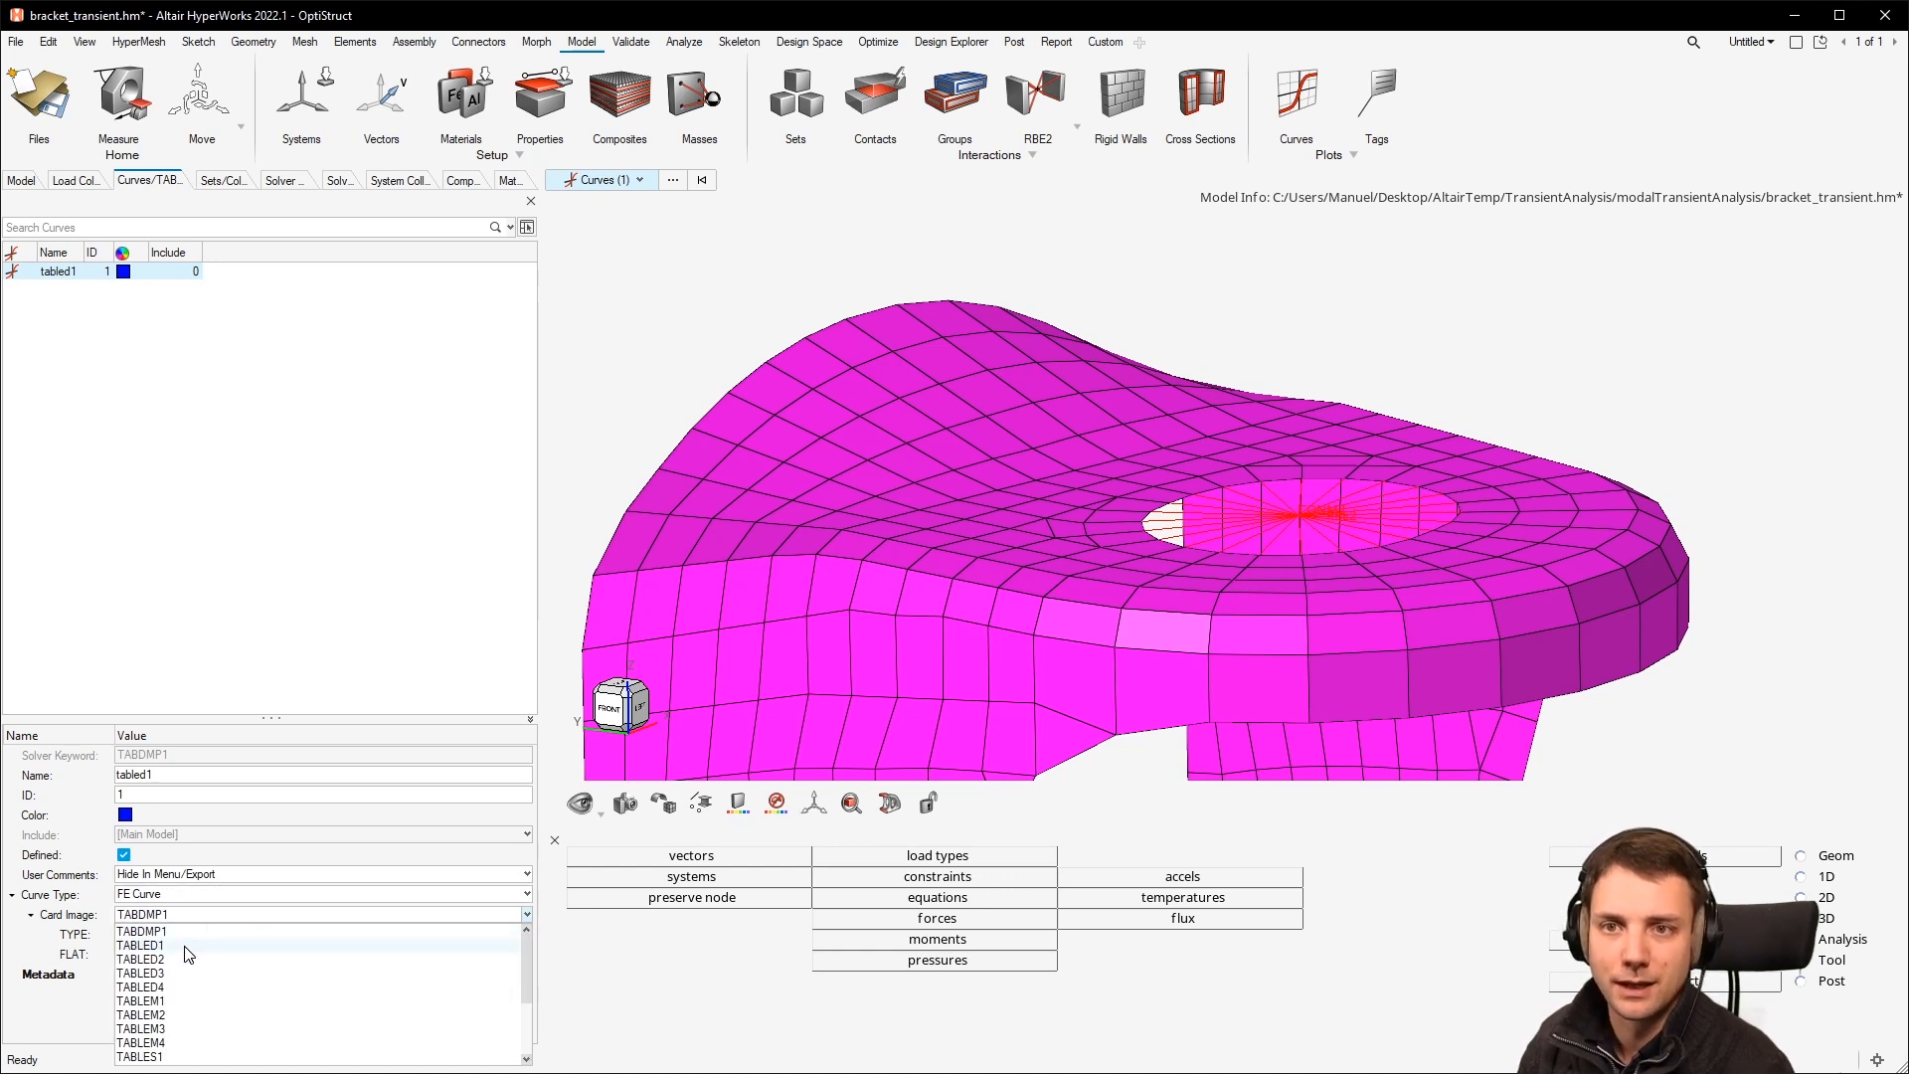
{"action": "left_click", "coordinate": [191, 947]}
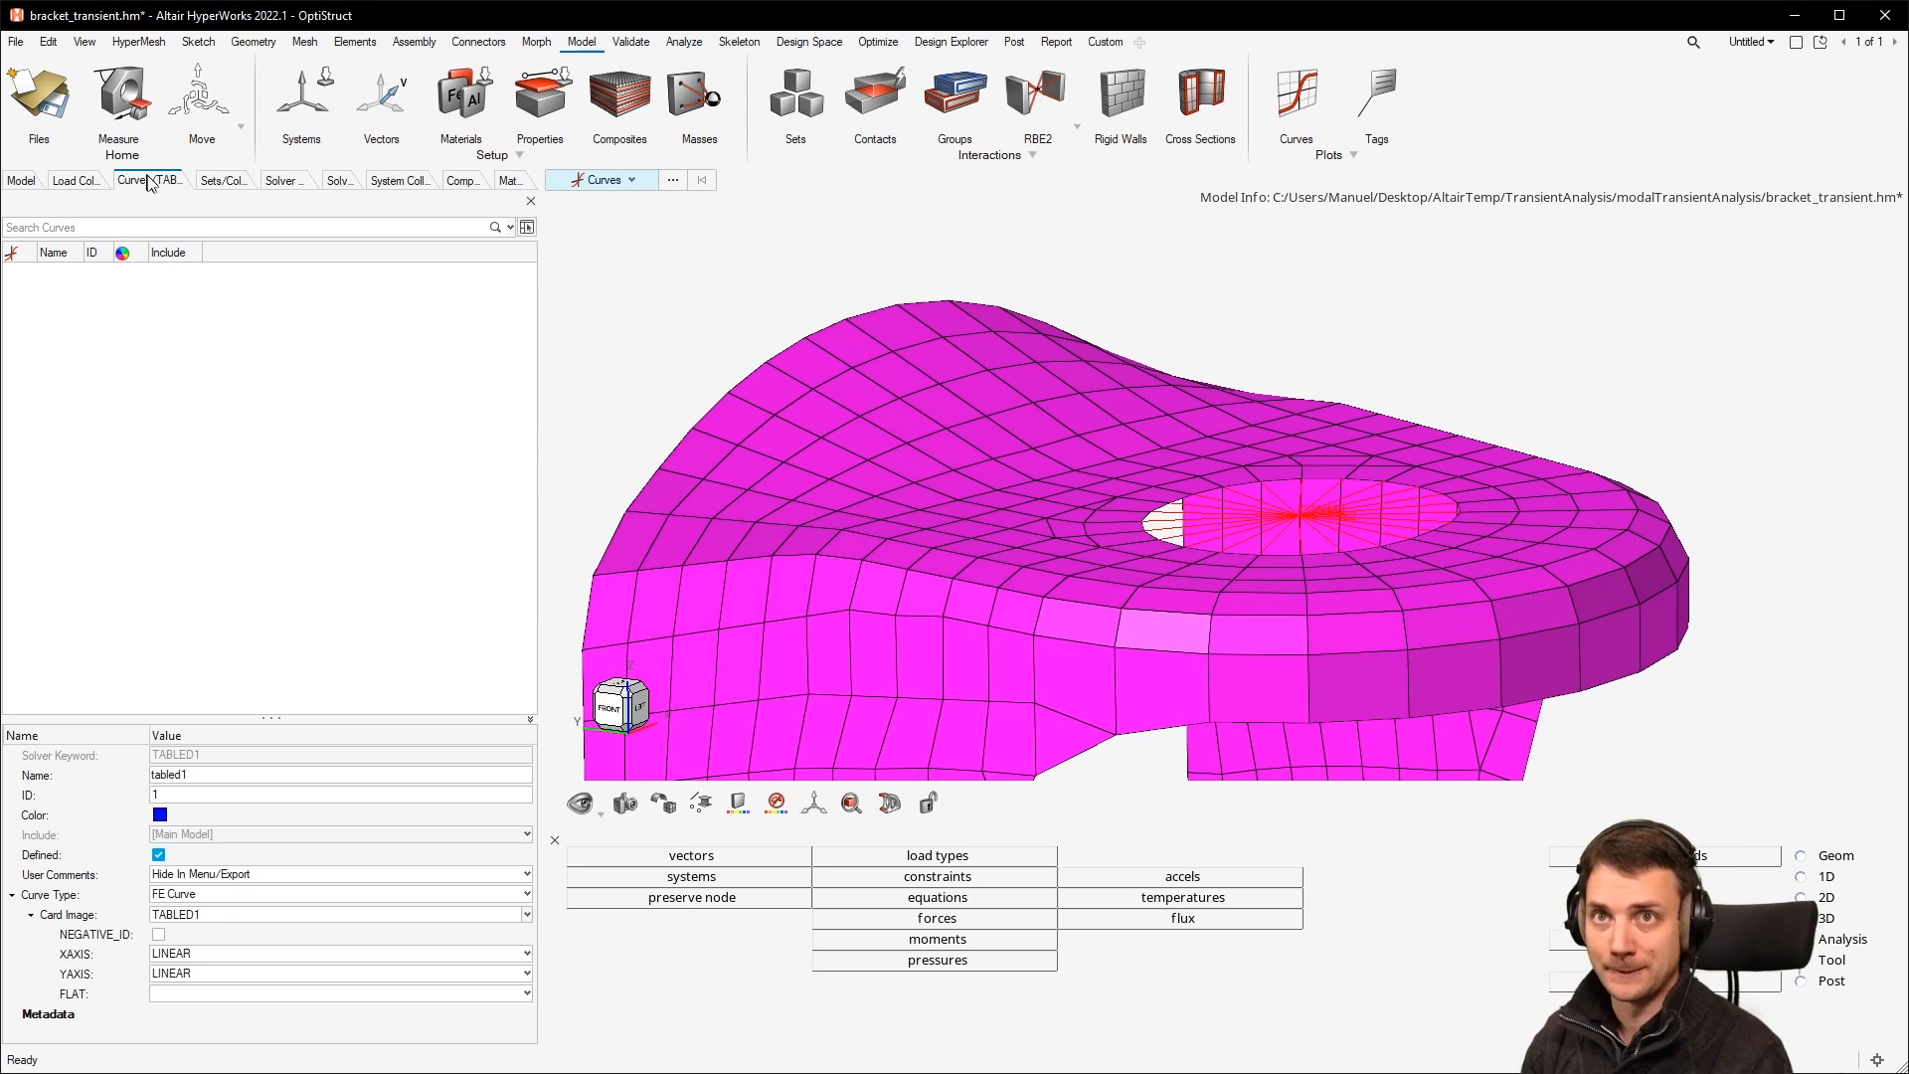
{"action": "left_click", "coordinate": [223, 179]}
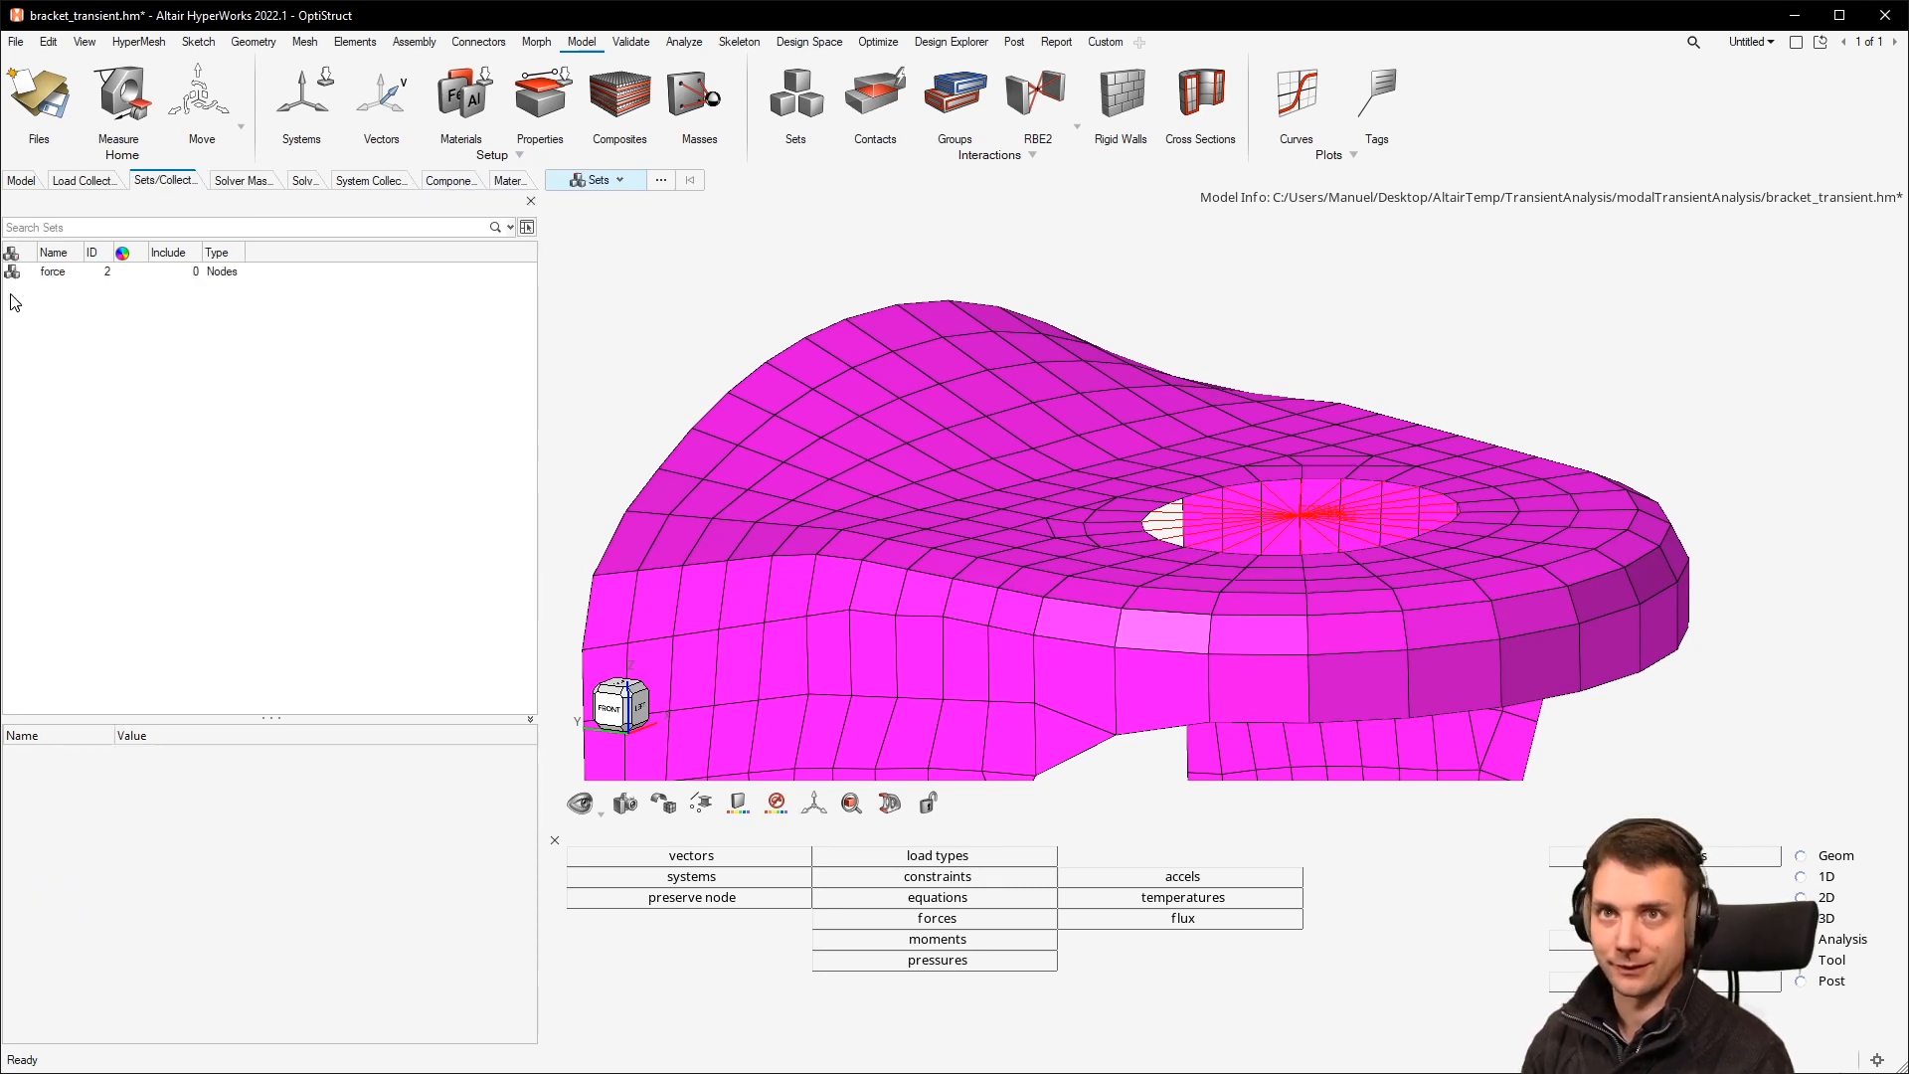
{"action": "left_click", "coordinate": [21, 180]}
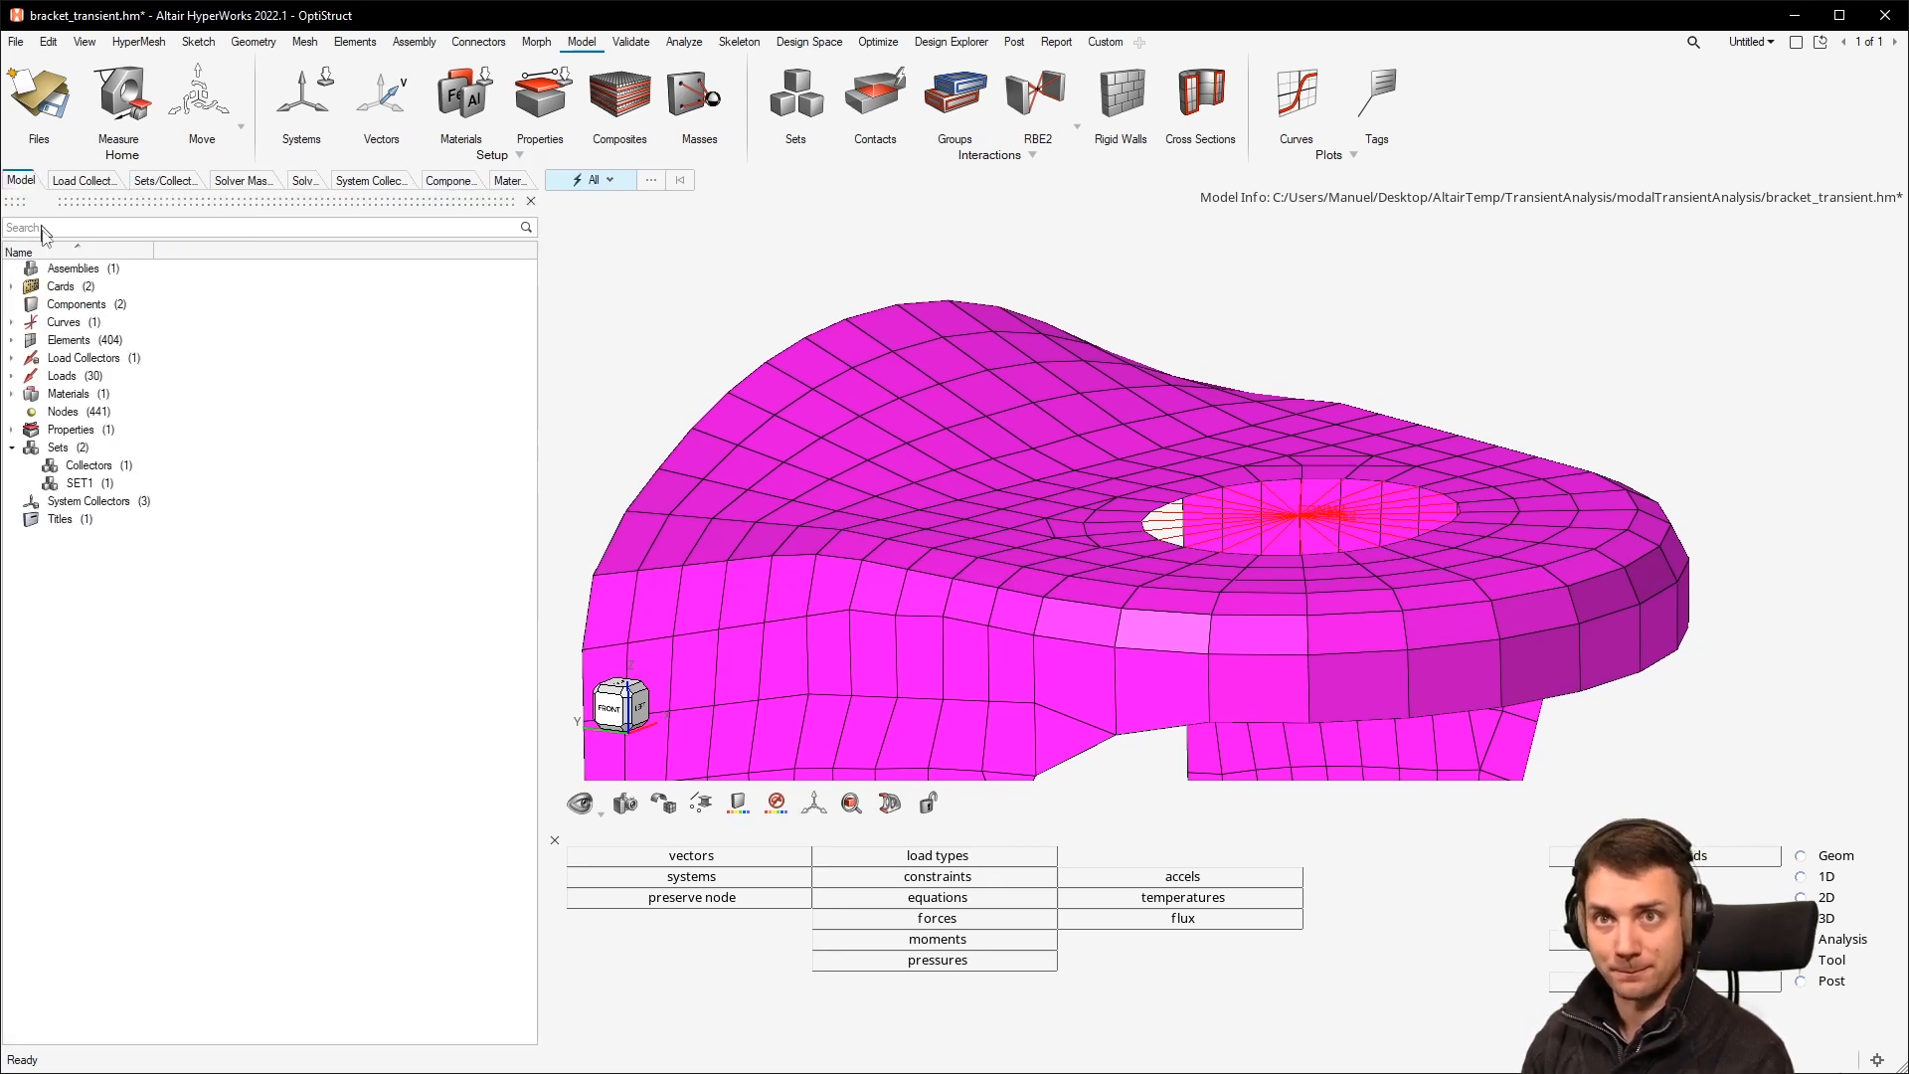
{"action": "left_click", "coordinate": [12, 322]}
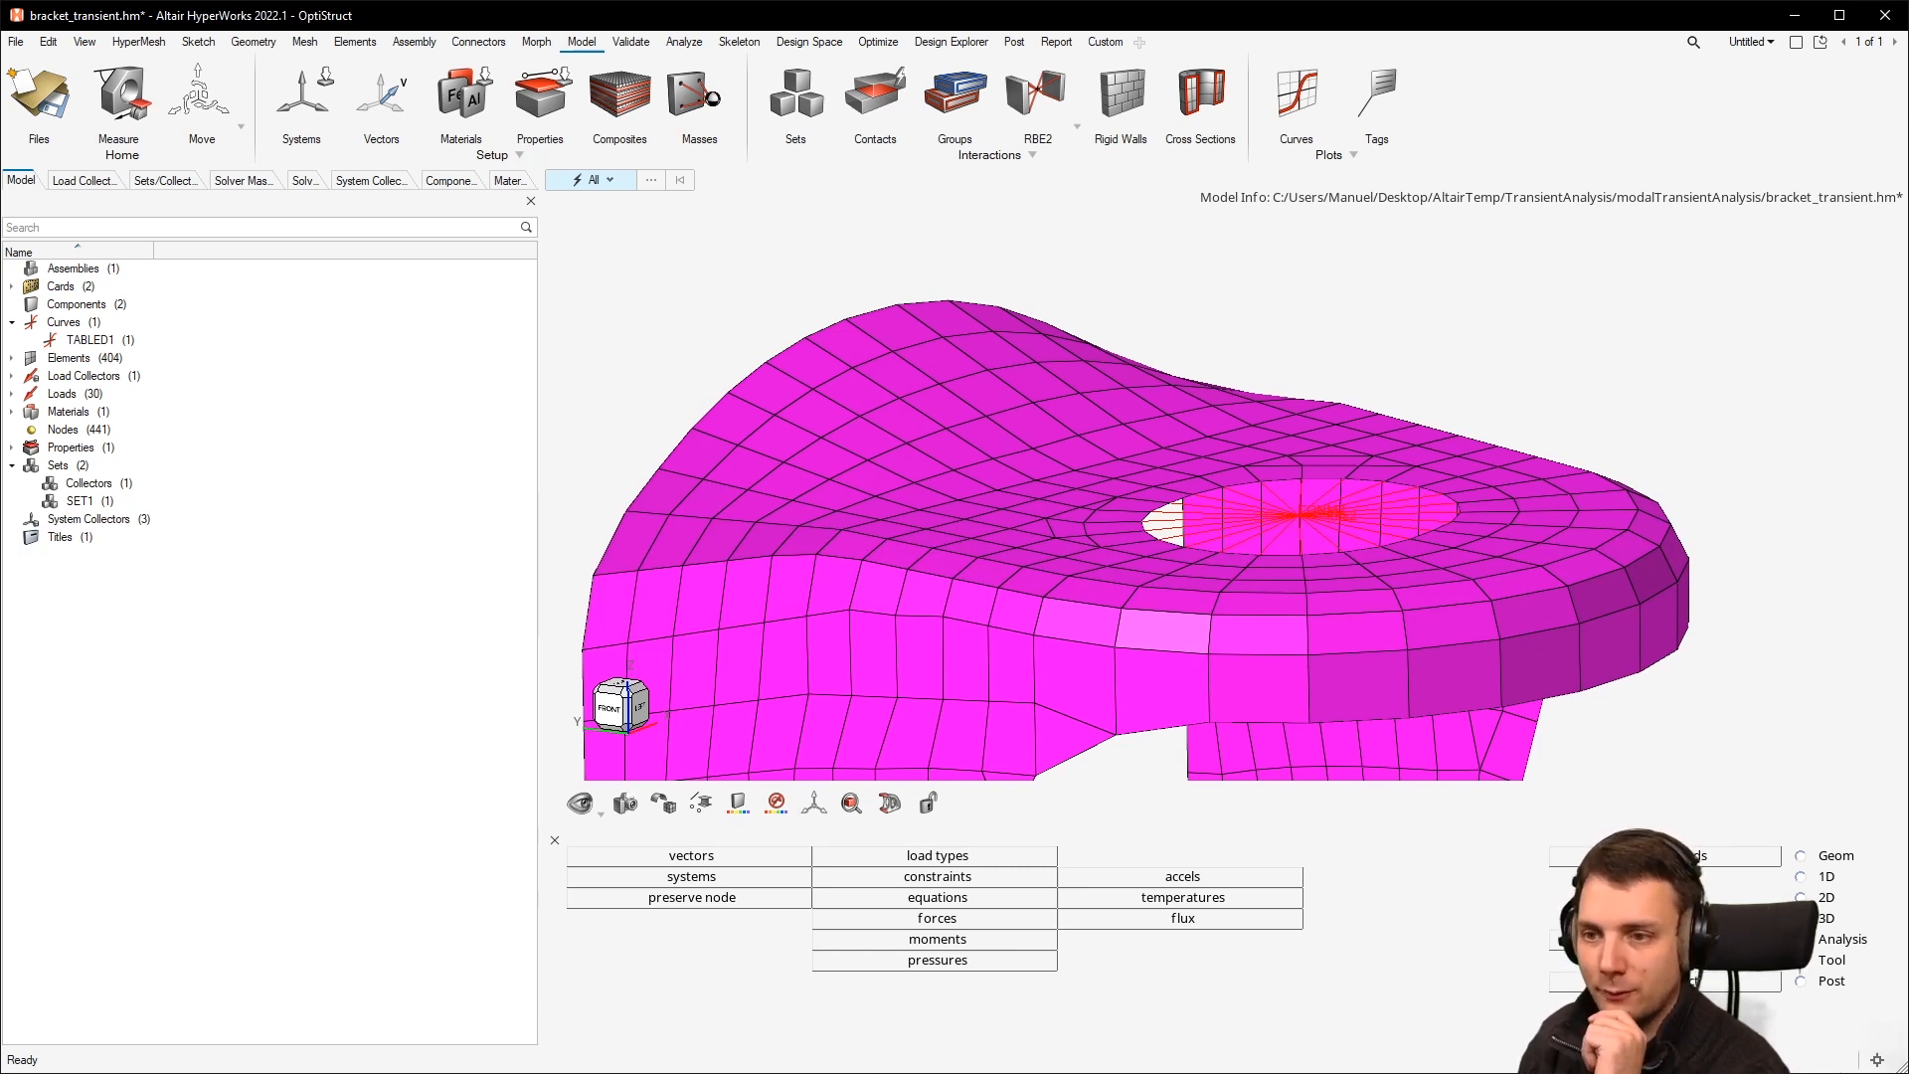
Step: Create a load collector named tstep with the TSTEP card image
{"action": "right_click", "coordinate": [425, 398]}
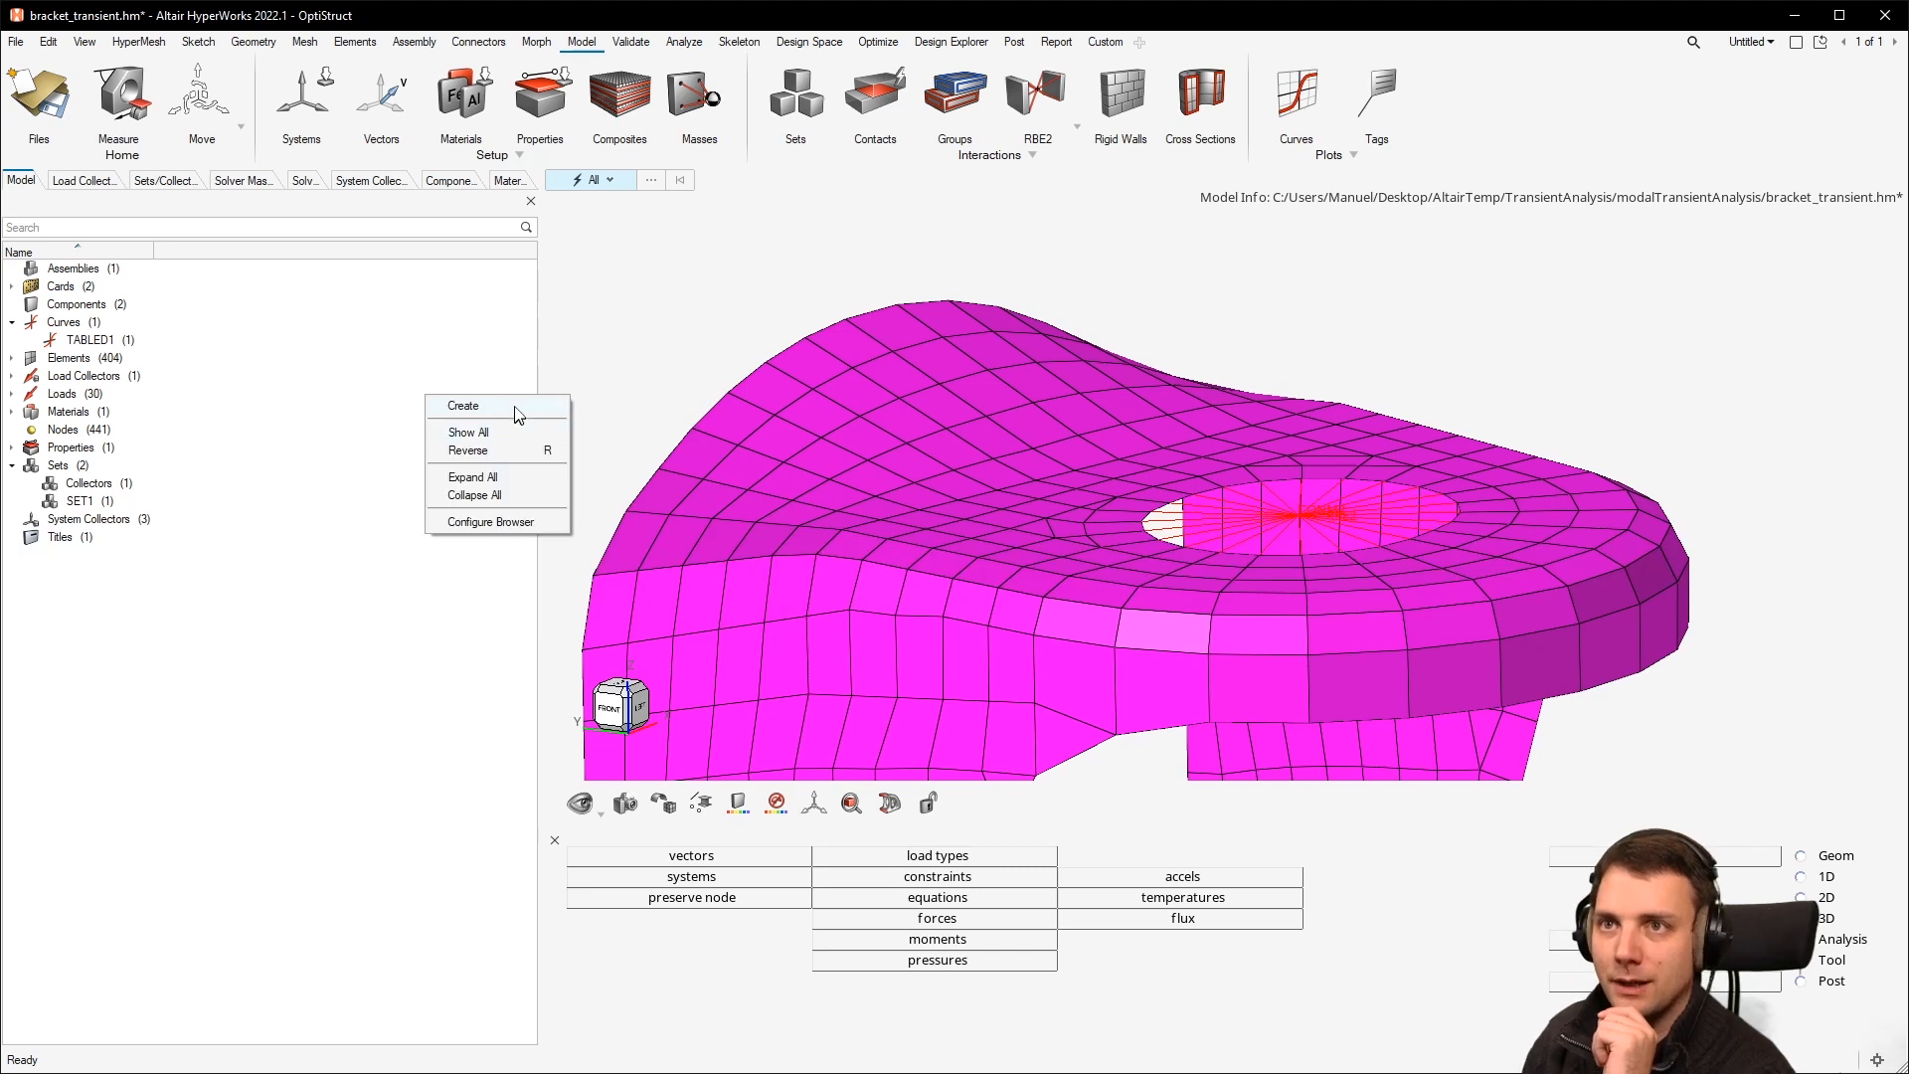
{"action": "mouse_move", "coordinate": [513, 408]}
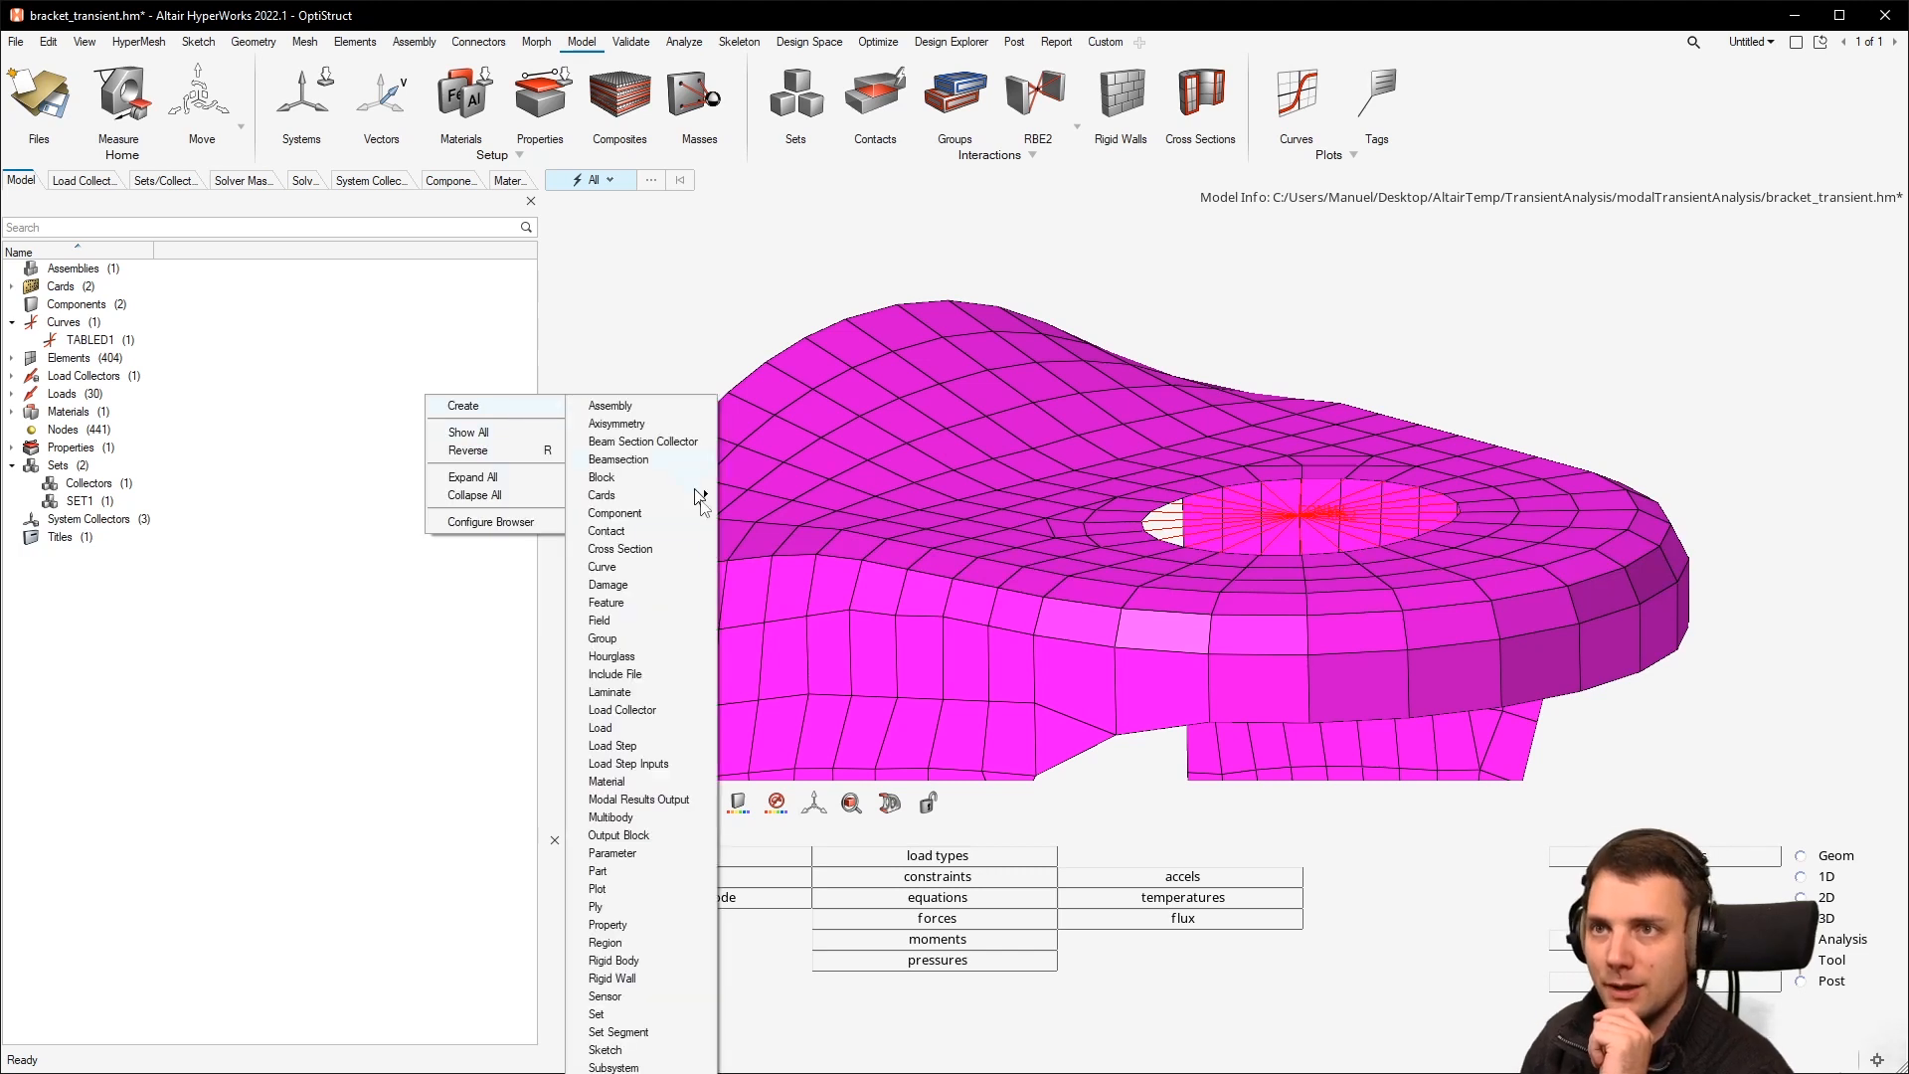
{"action": "left_click", "coordinate": [622, 710]}
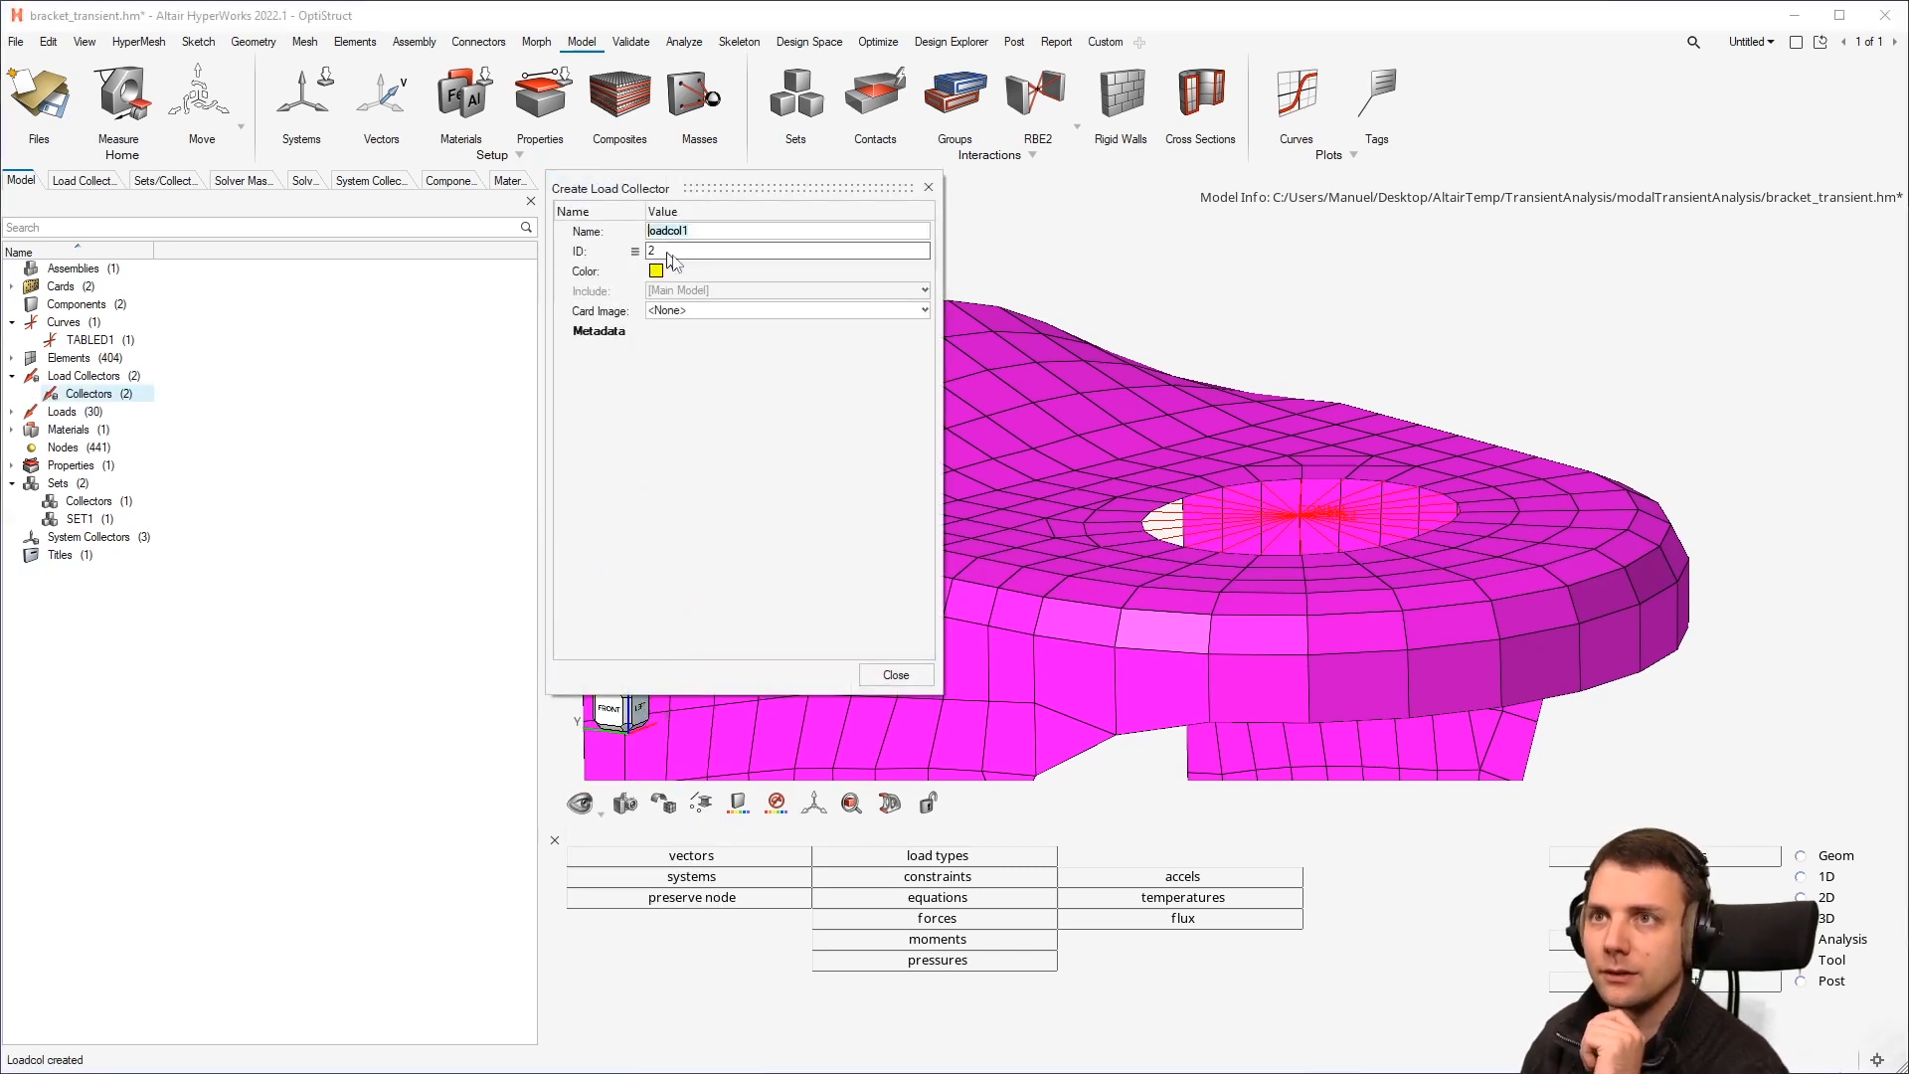
{"action": "type", "text": "tstep"}
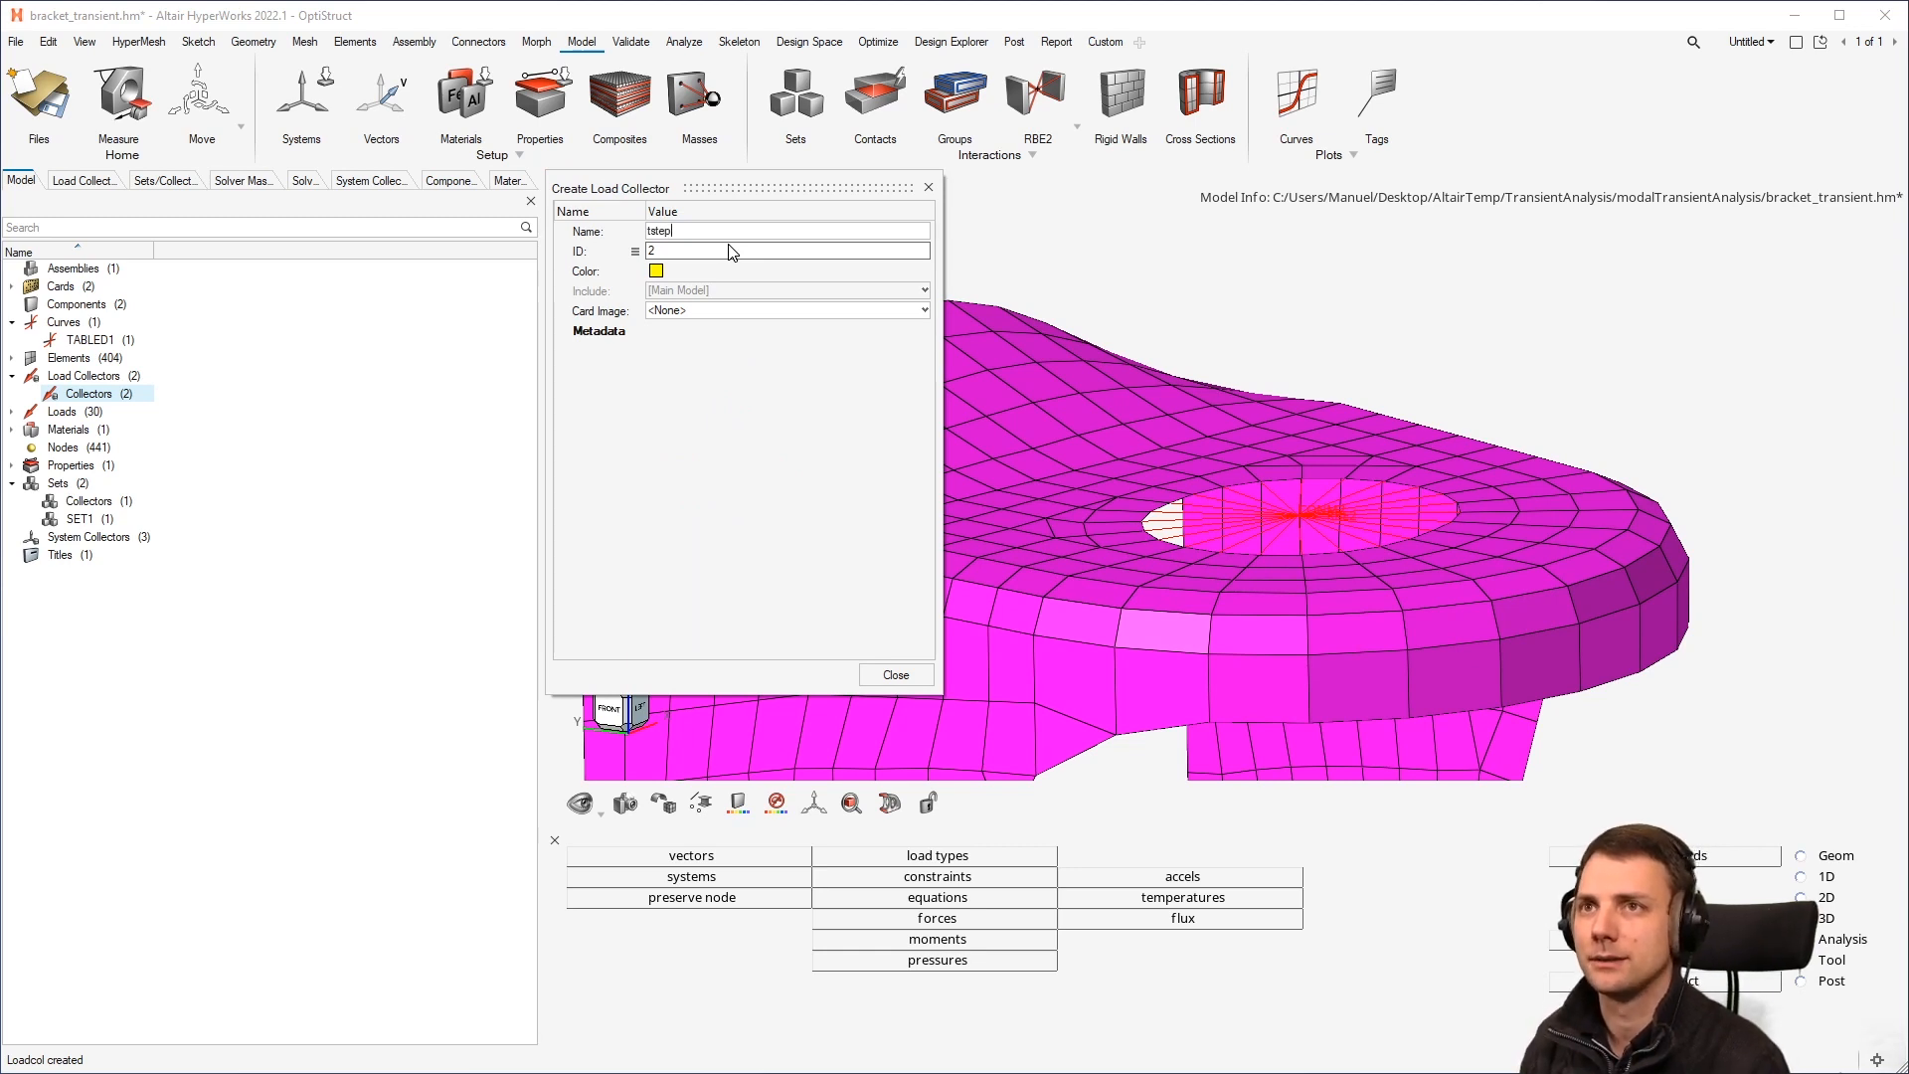
{"action": "left_click", "coordinate": [701, 310]}
{"action": "scroll", "coordinate": [702, 437], "scroll_direction": "down", "scroll_amount": 10}
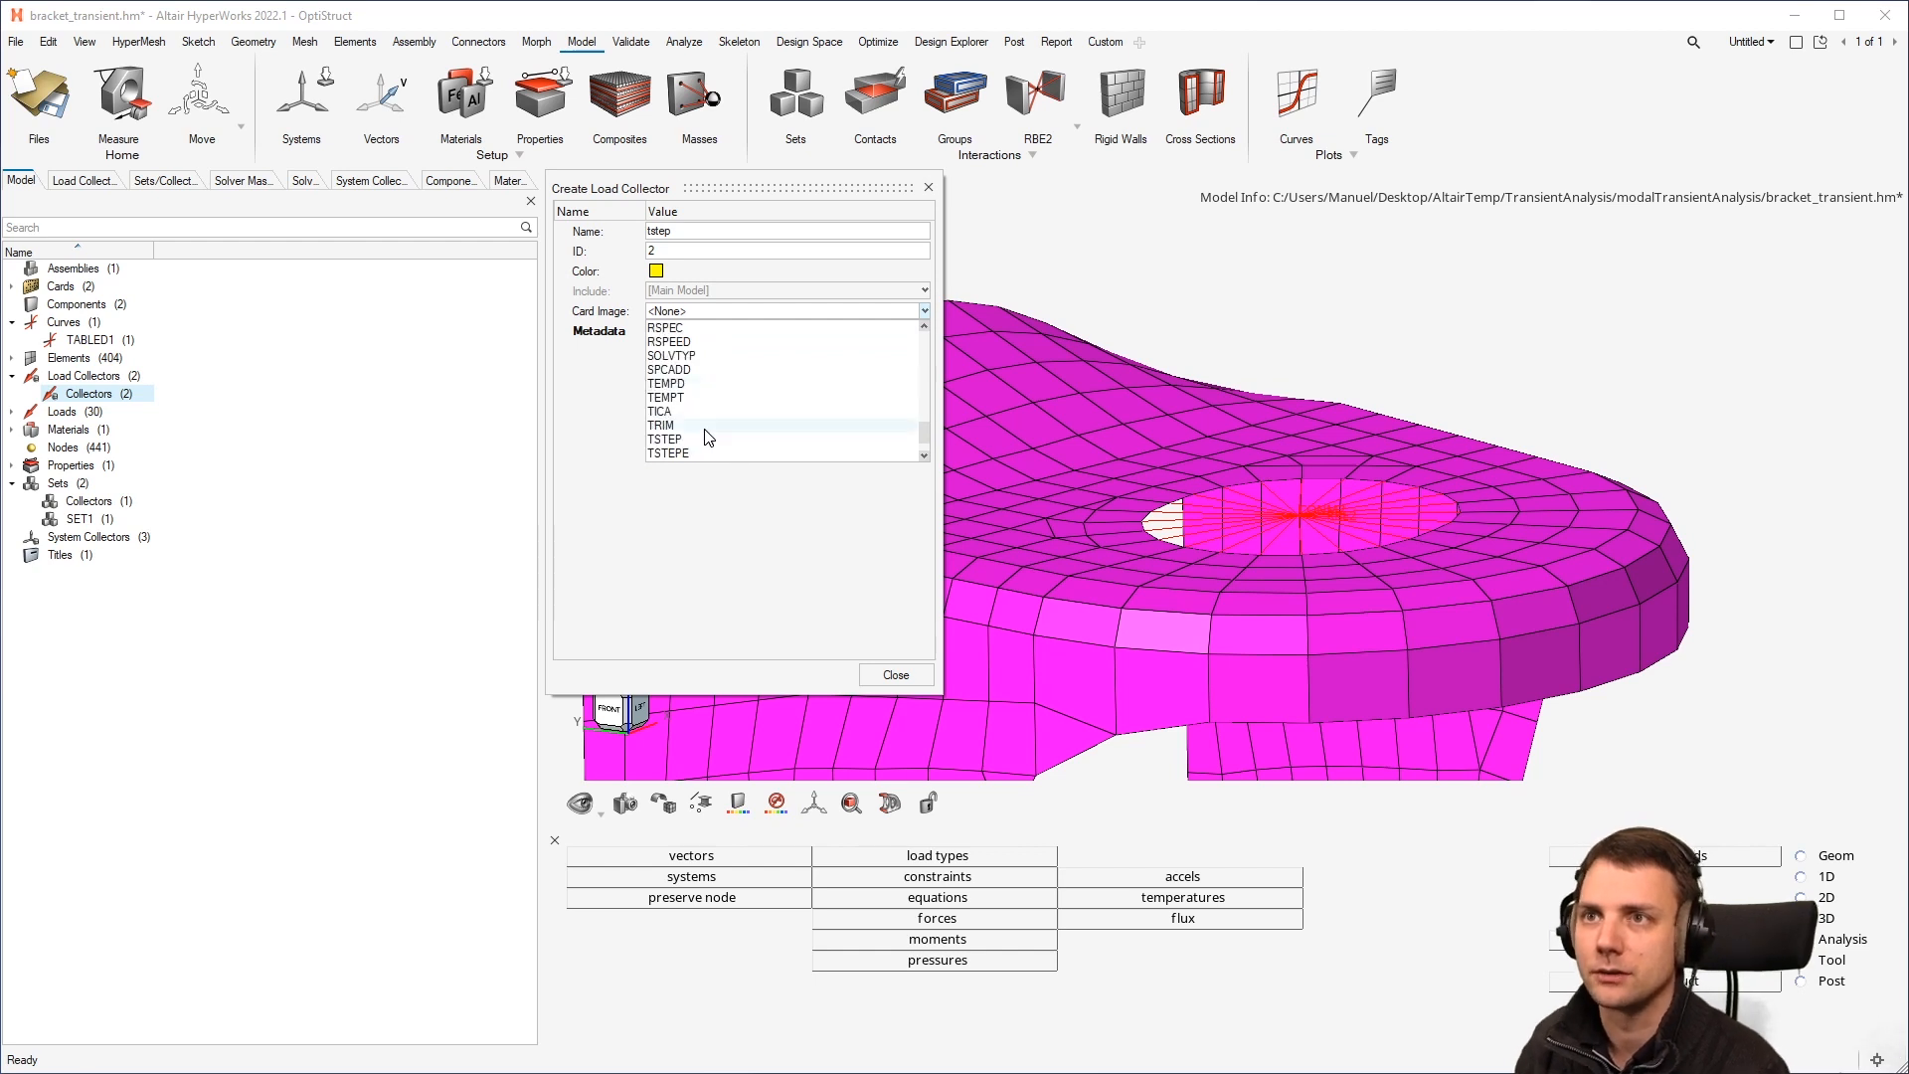
{"action": "left_click", "coordinate": [709, 439]}
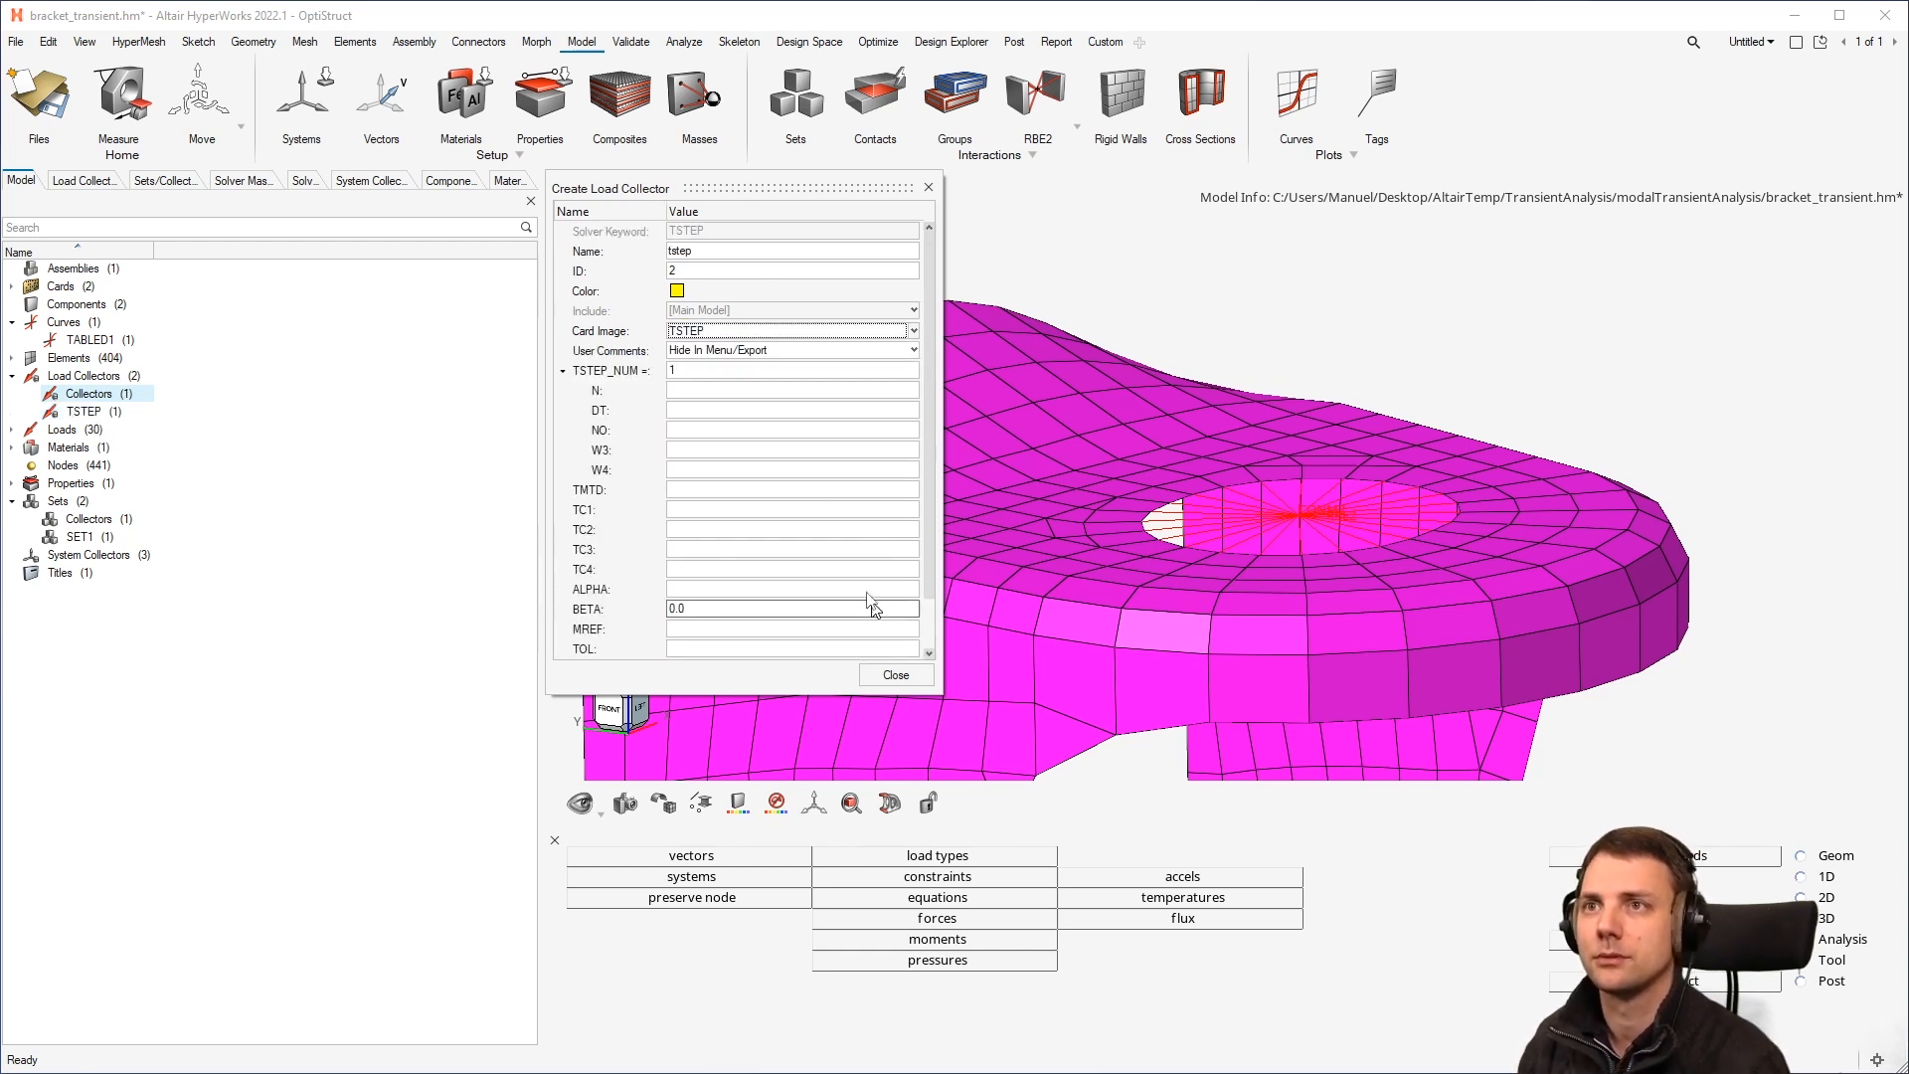
Step: Define the tstep load collector's time steps with N 800, DT 0.005 and NO 1, and close its creation dialog
{"action": "left_click", "coordinate": [731, 390]}
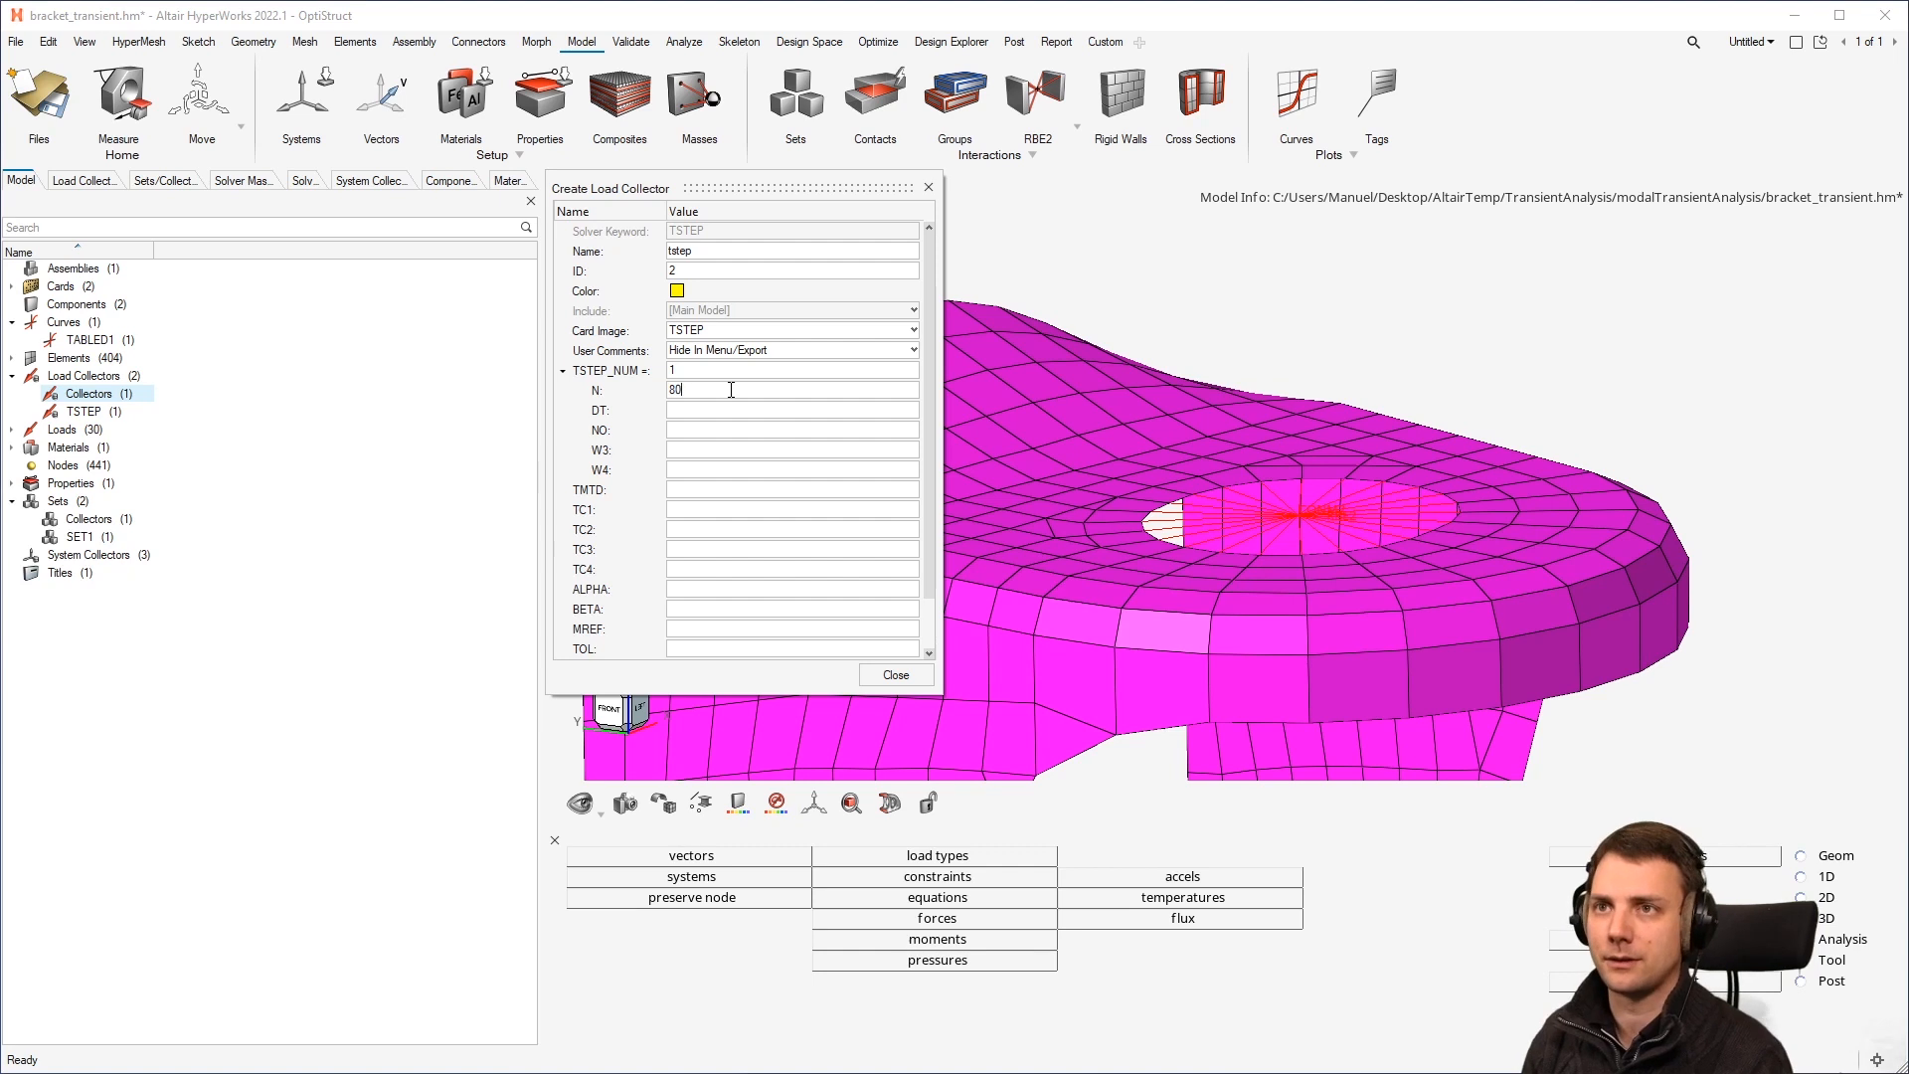
{"action": "type", "text": "800"}
{"action": "key", "text": "Tab"}
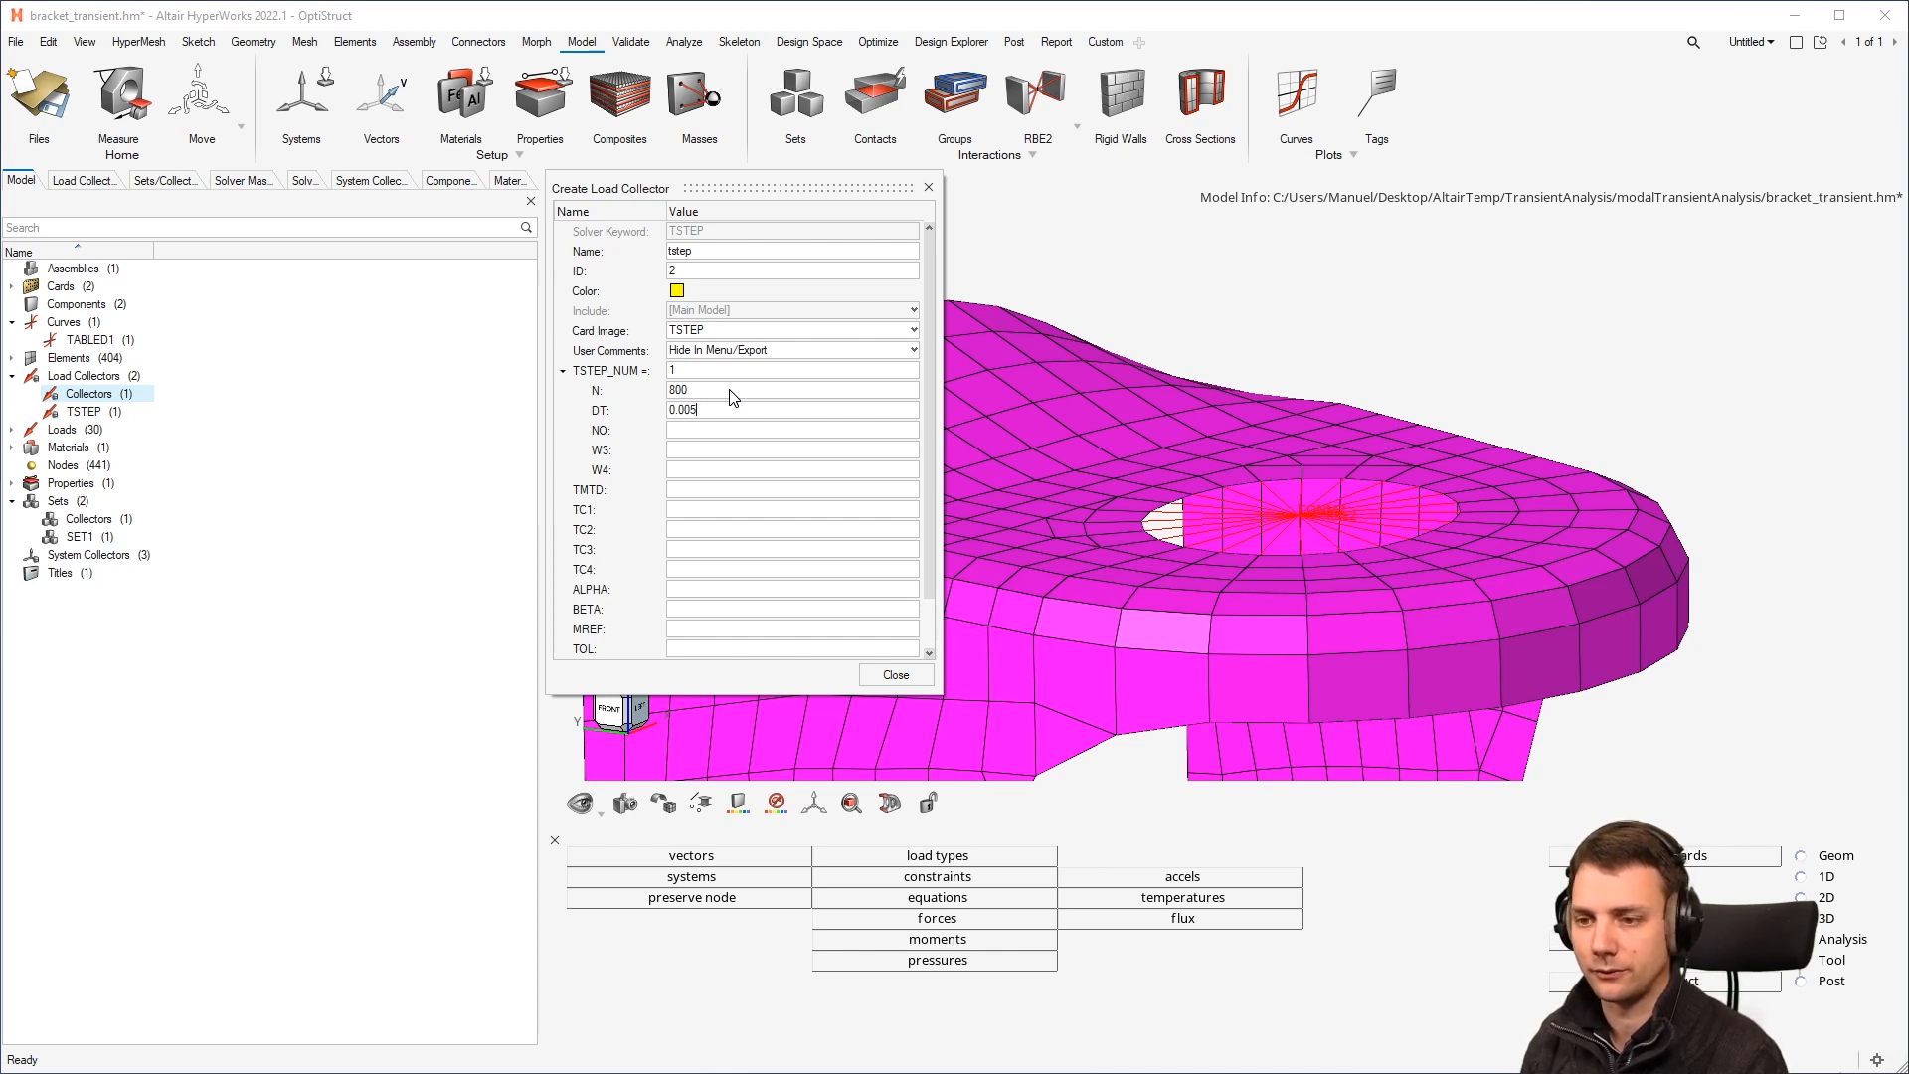
{"action": "key", "text": "Return"}
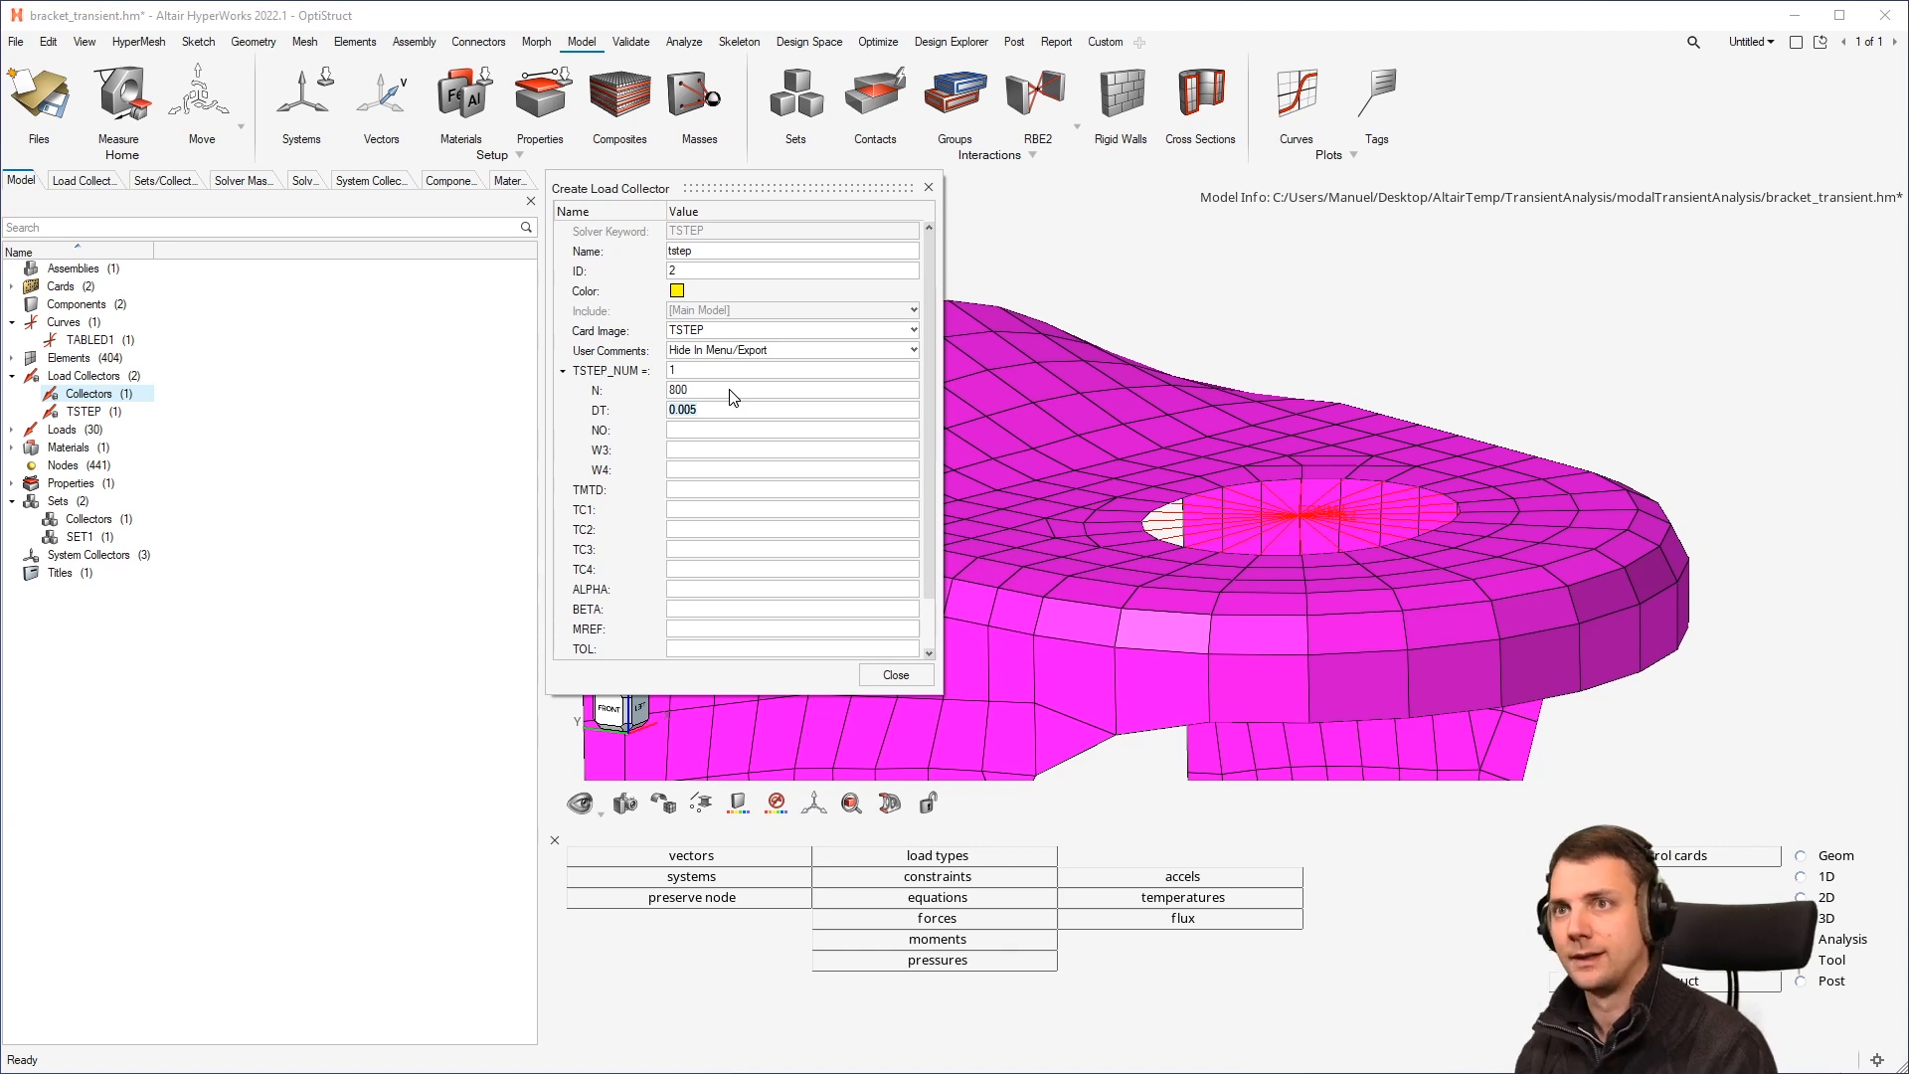
{"action": "left_click", "coordinate": [720, 429]}
{"action": "type", "text": "1"}
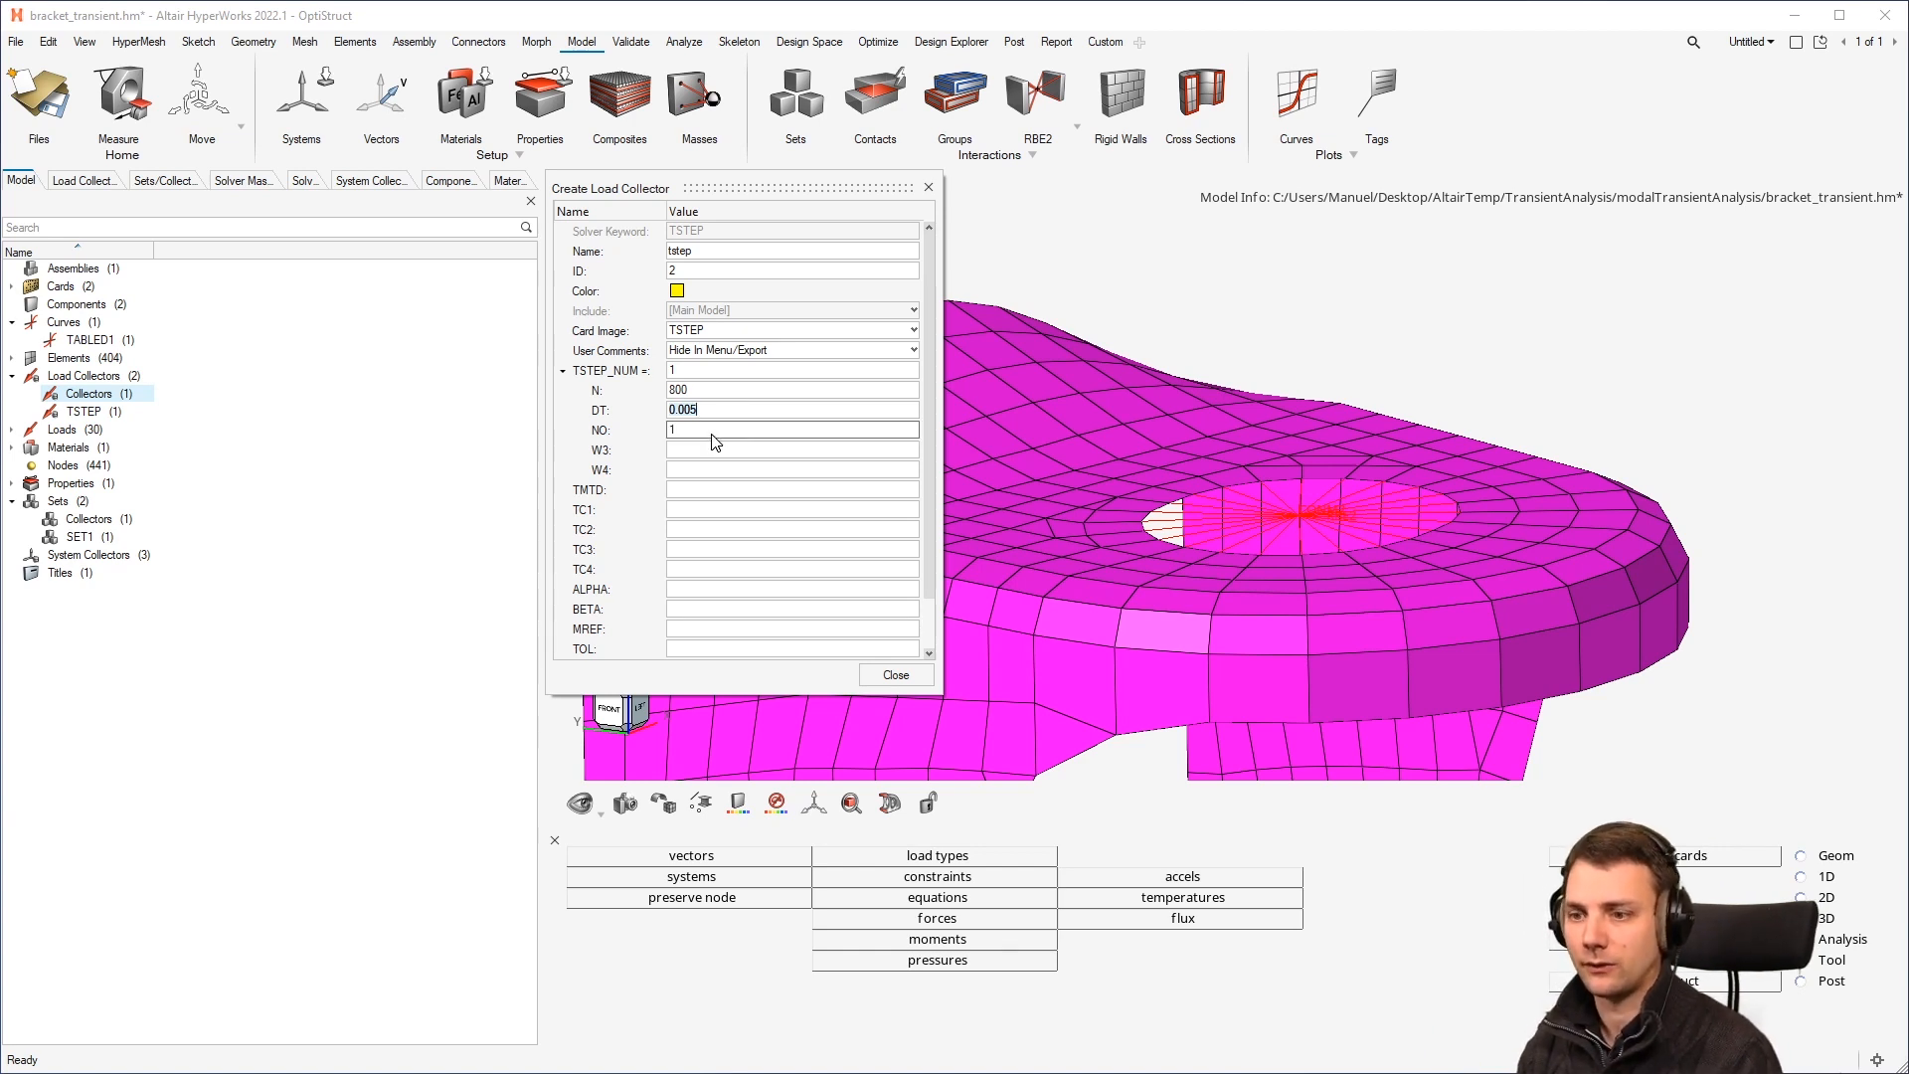
{"action": "left_click", "coordinate": [712, 433]}
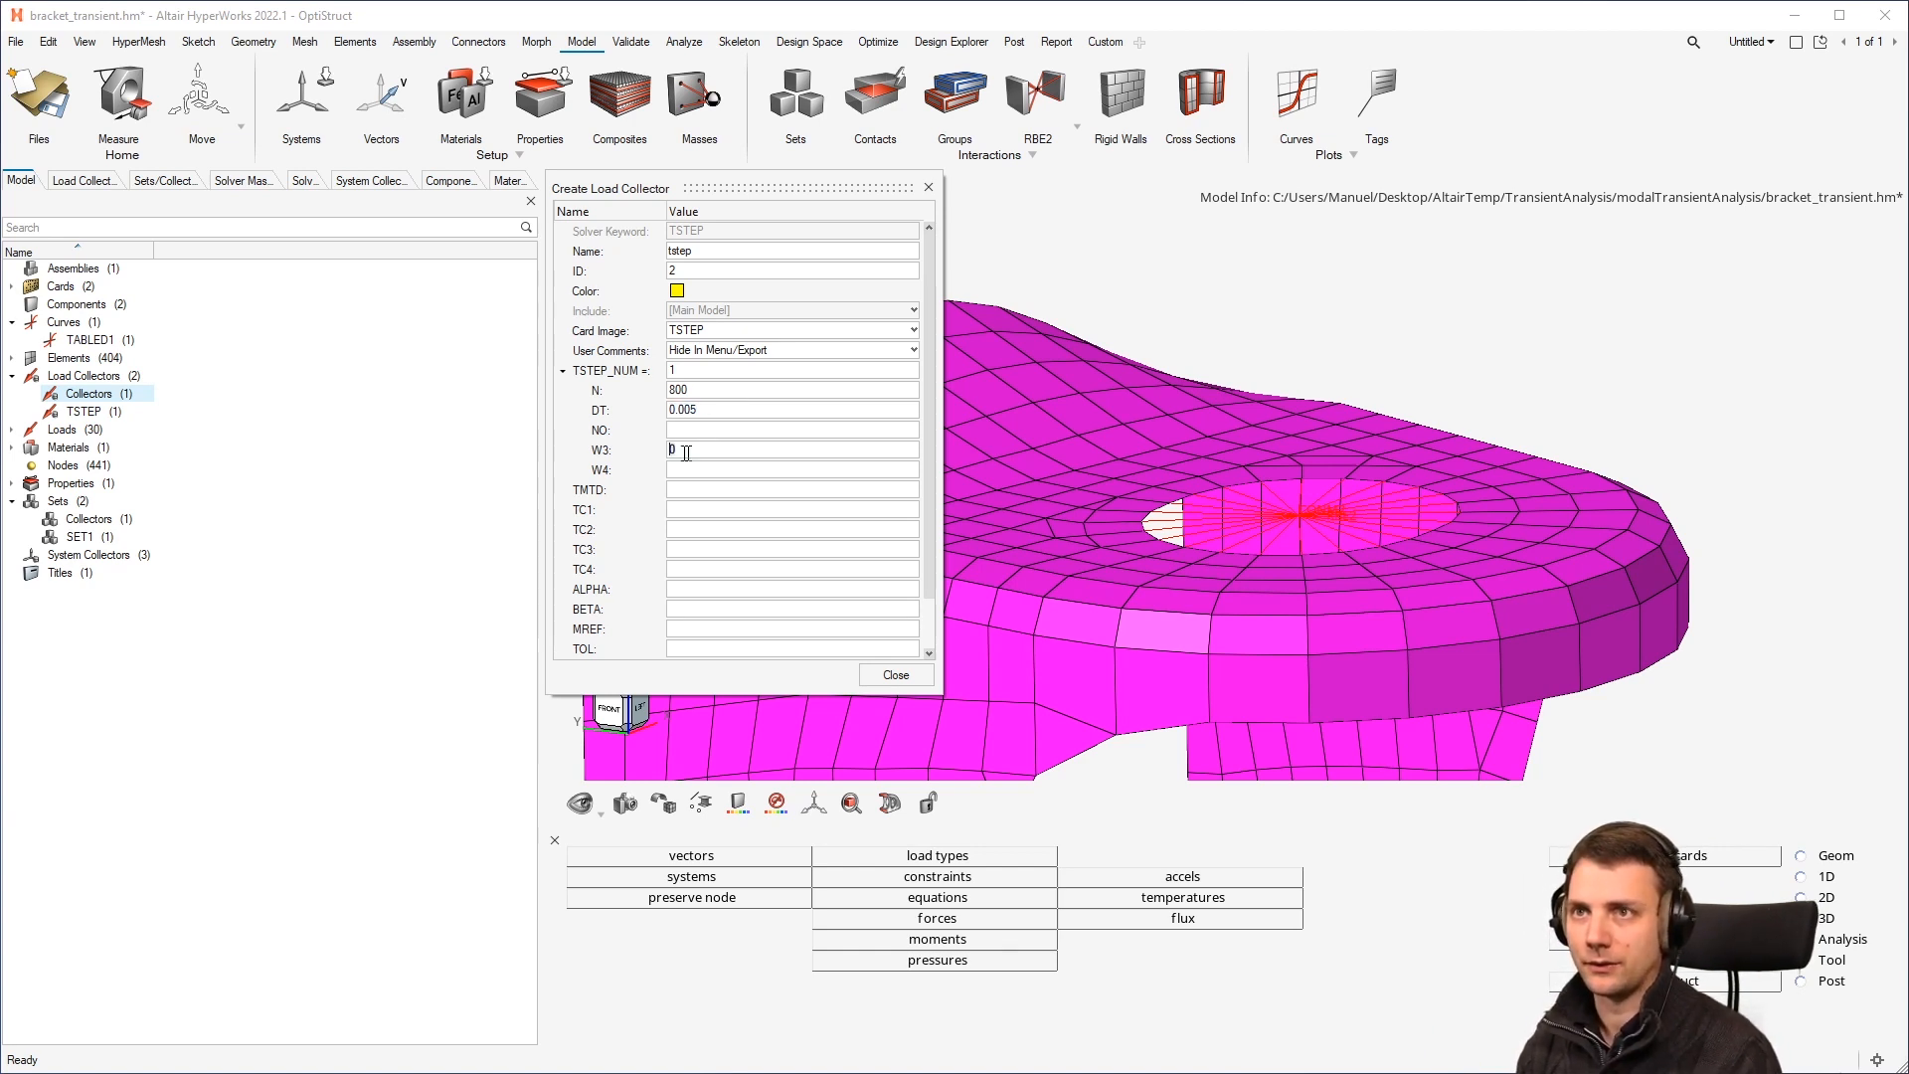
{"action": "left_click", "coordinate": [685, 429]}
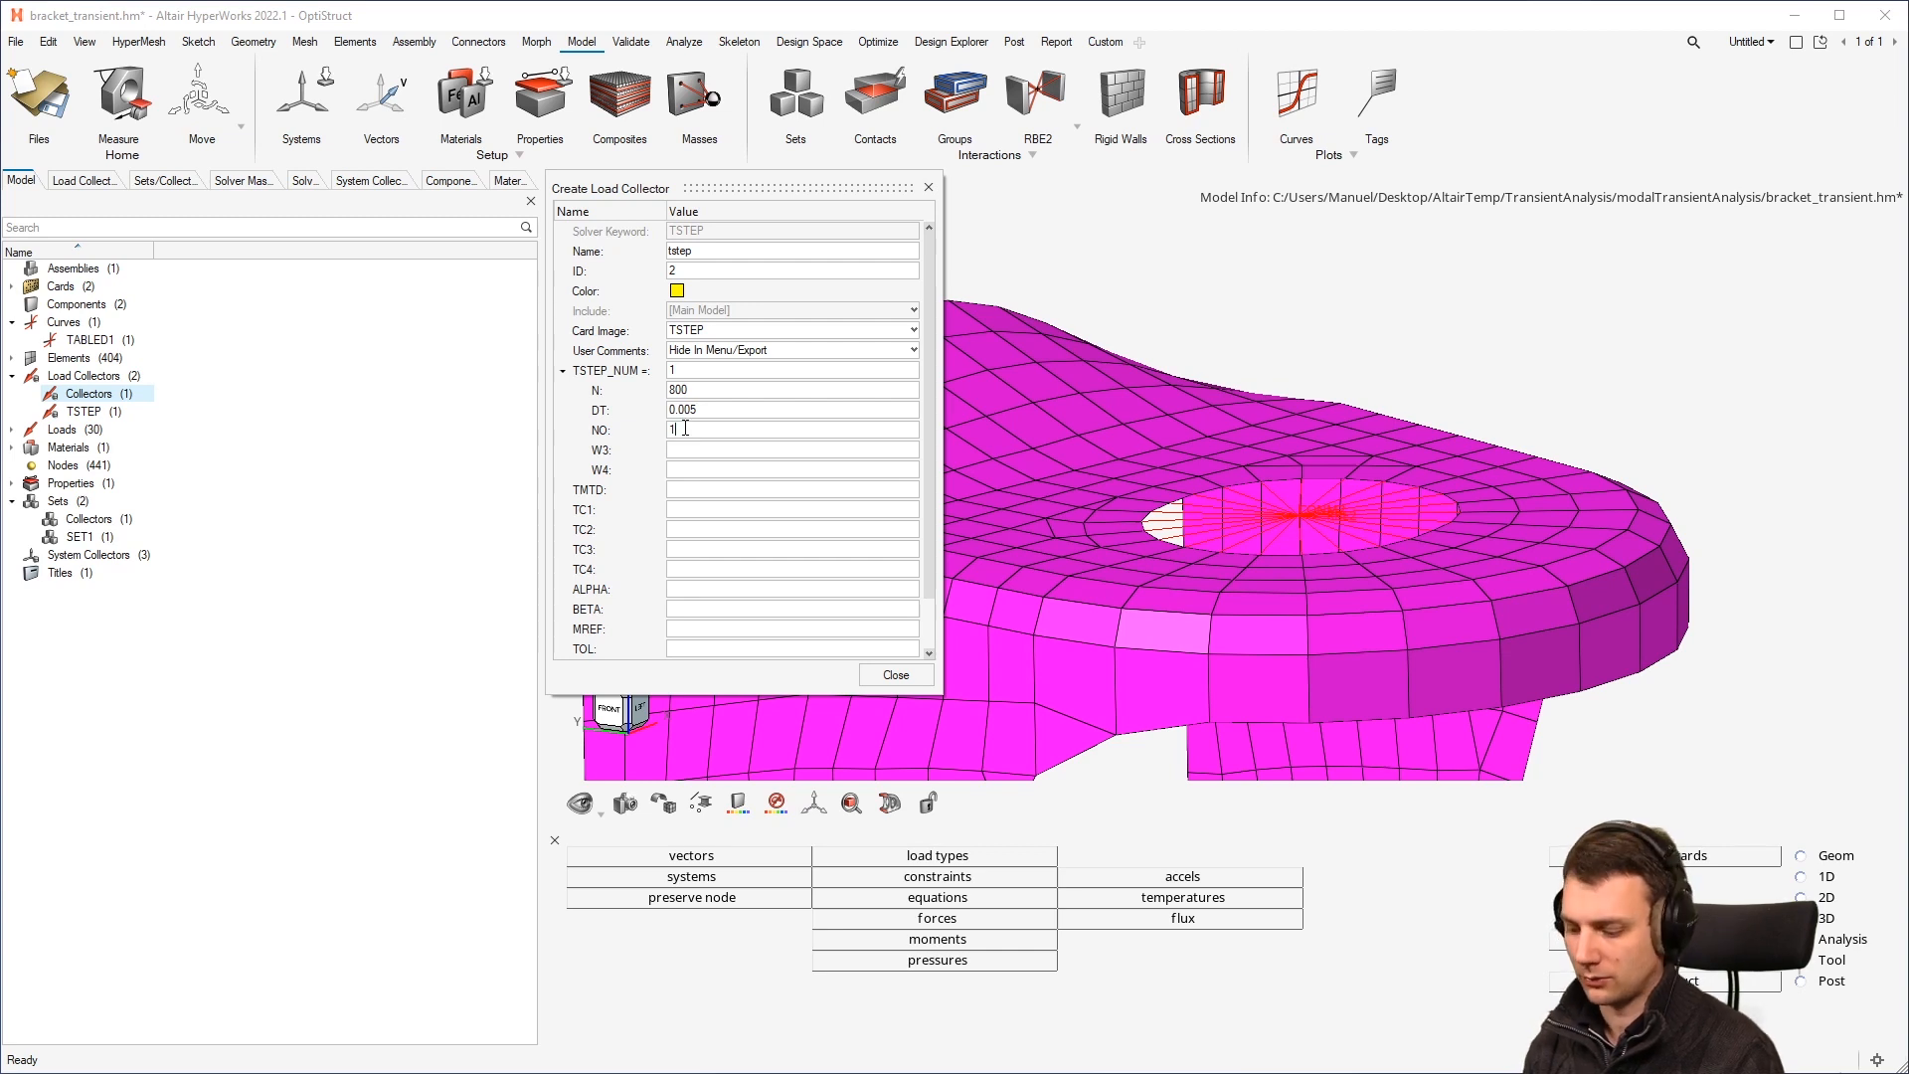
{"action": "left_click", "coordinate": [896, 675]}
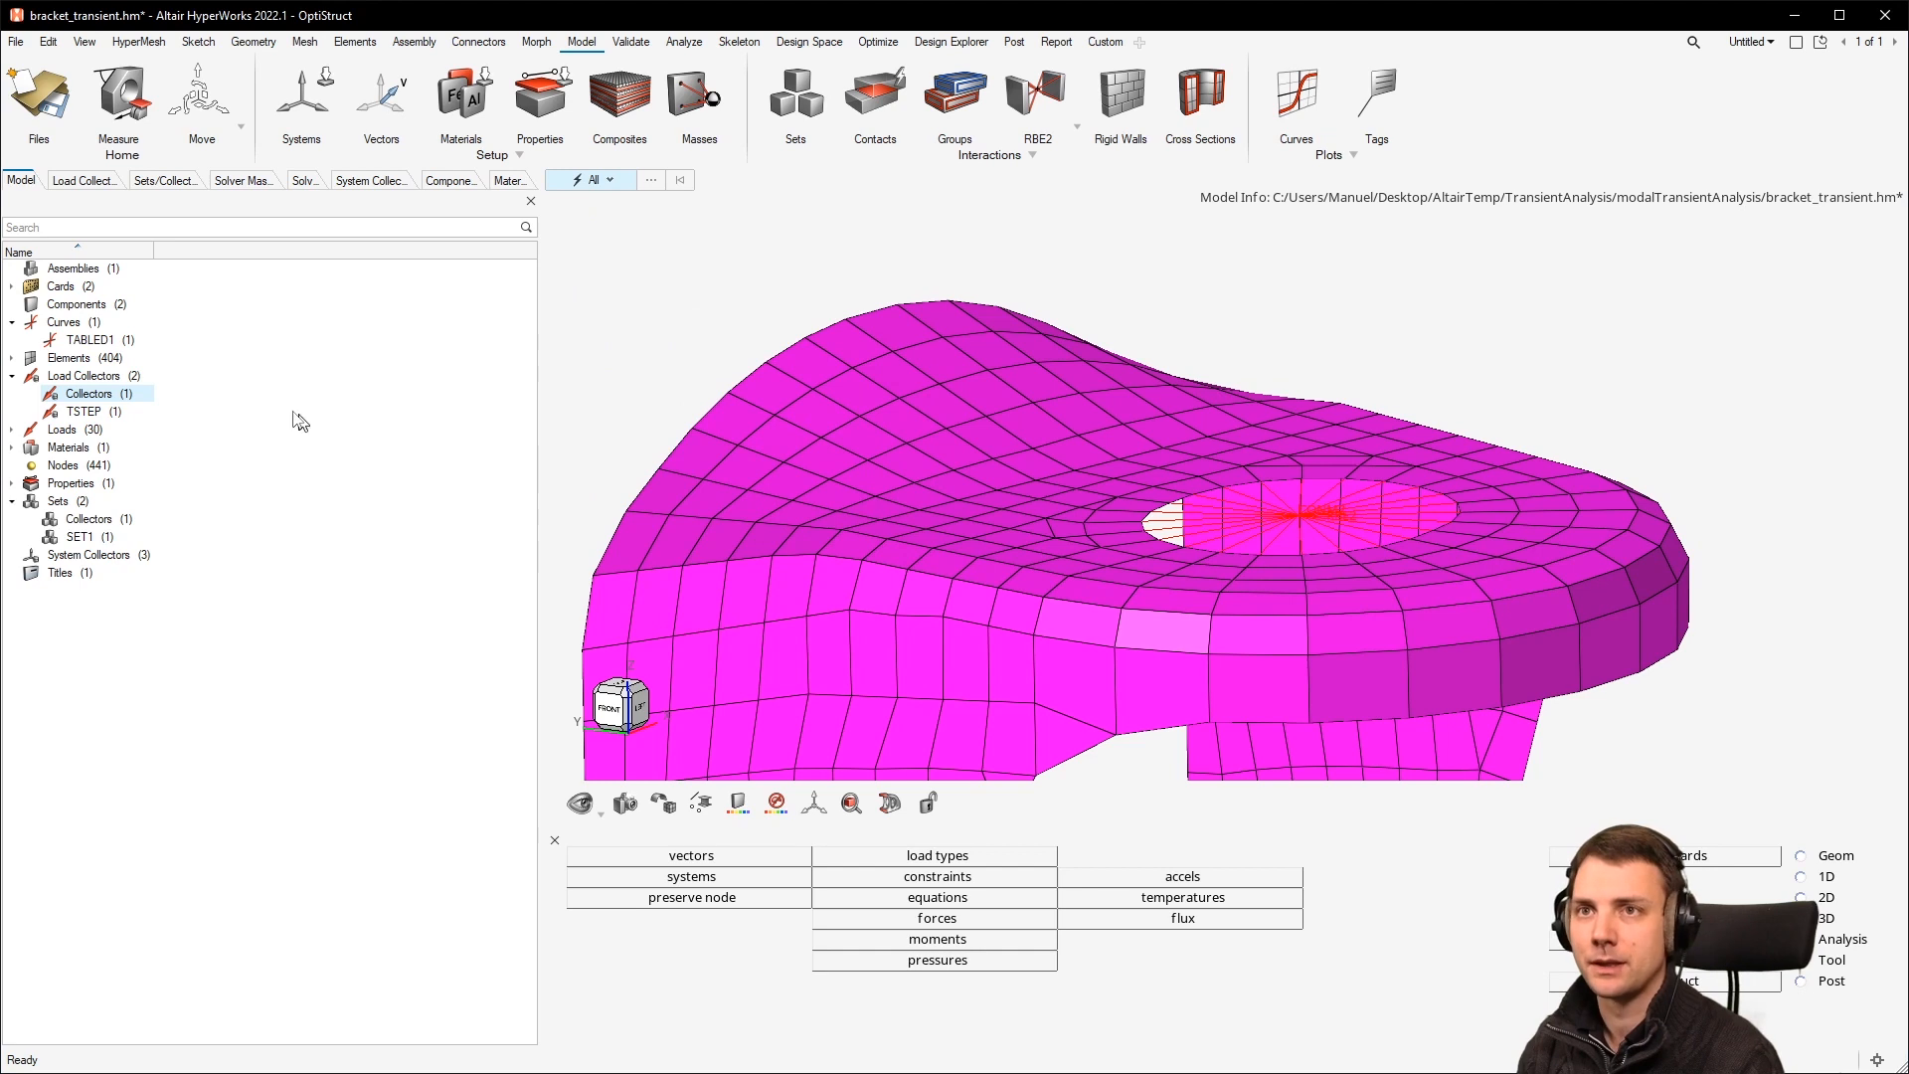
Step: Create a load collector named darea without a card image, and select it in the load collector list
{"action": "right_click", "coordinate": [356, 342]}
{"action": "mouse_move", "coordinate": [424, 350]}
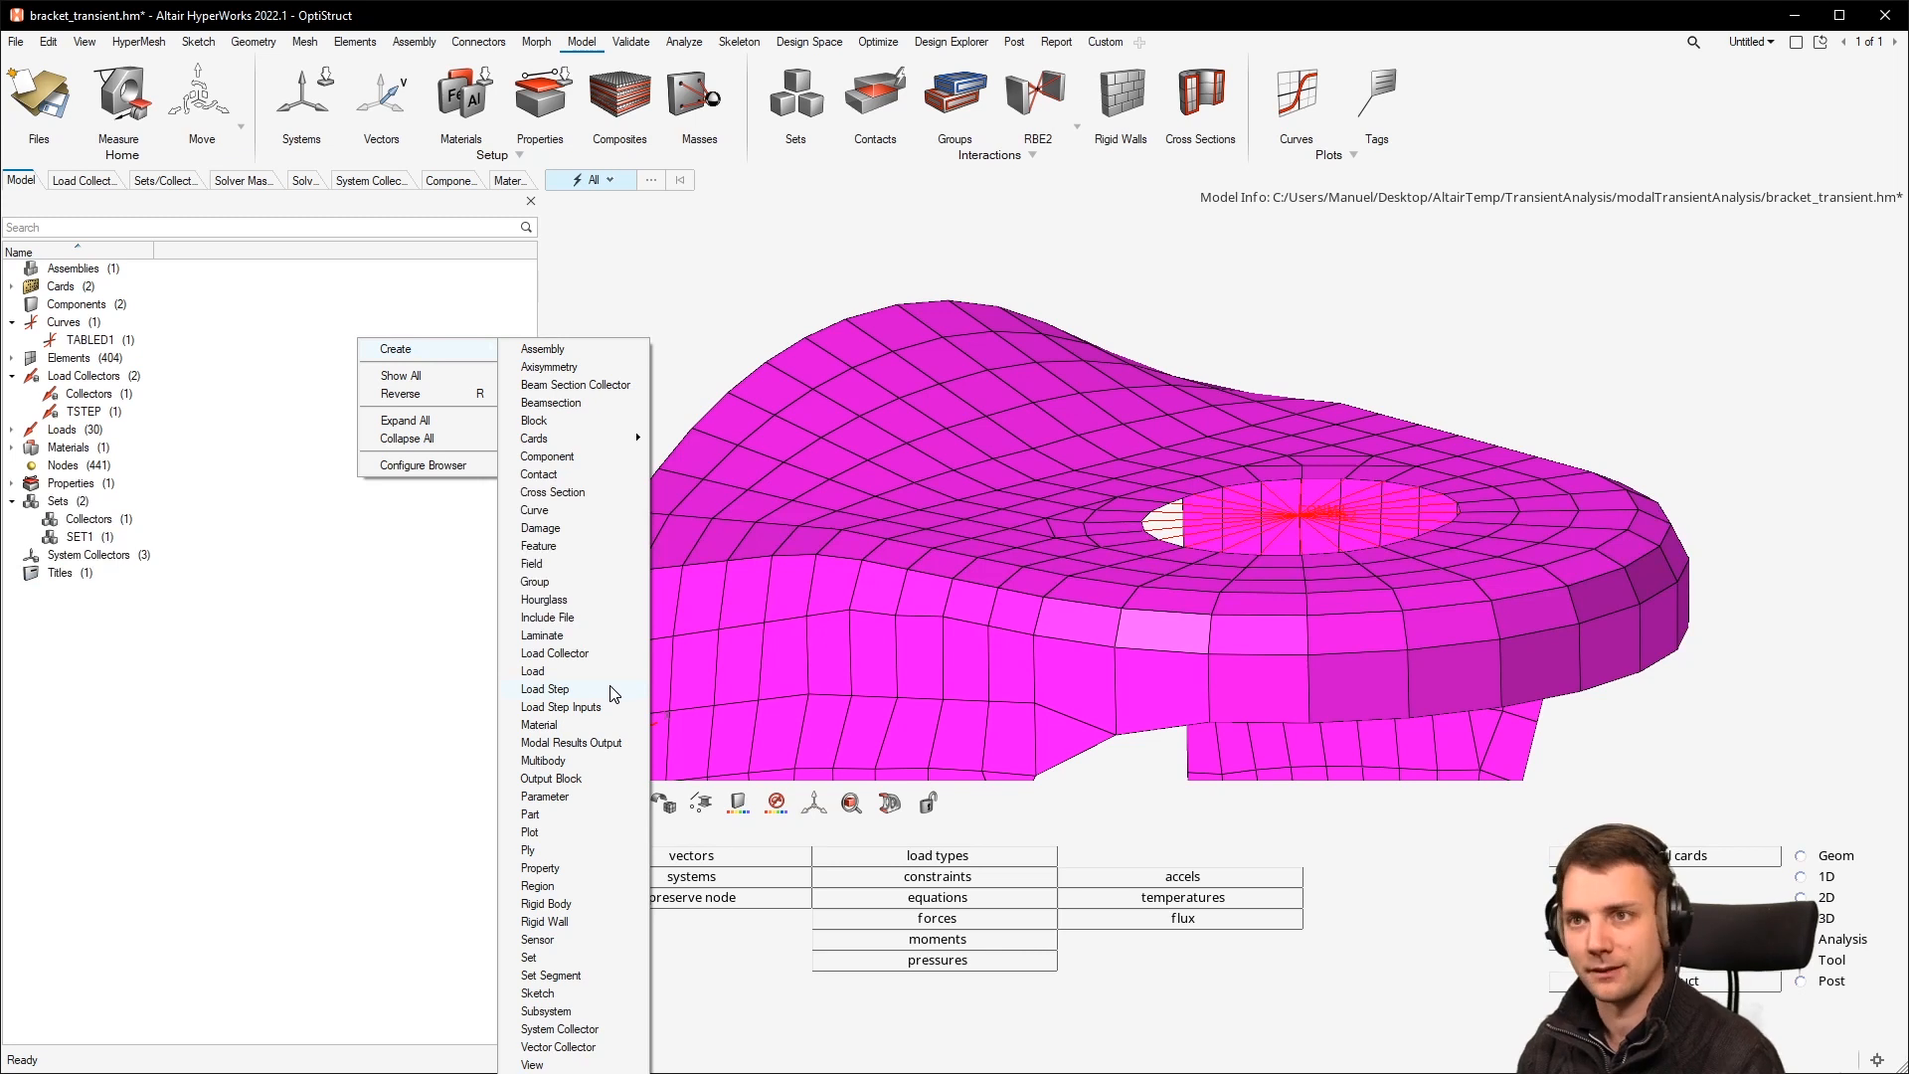
{"action": "left_click", "coordinate": [602, 653]}
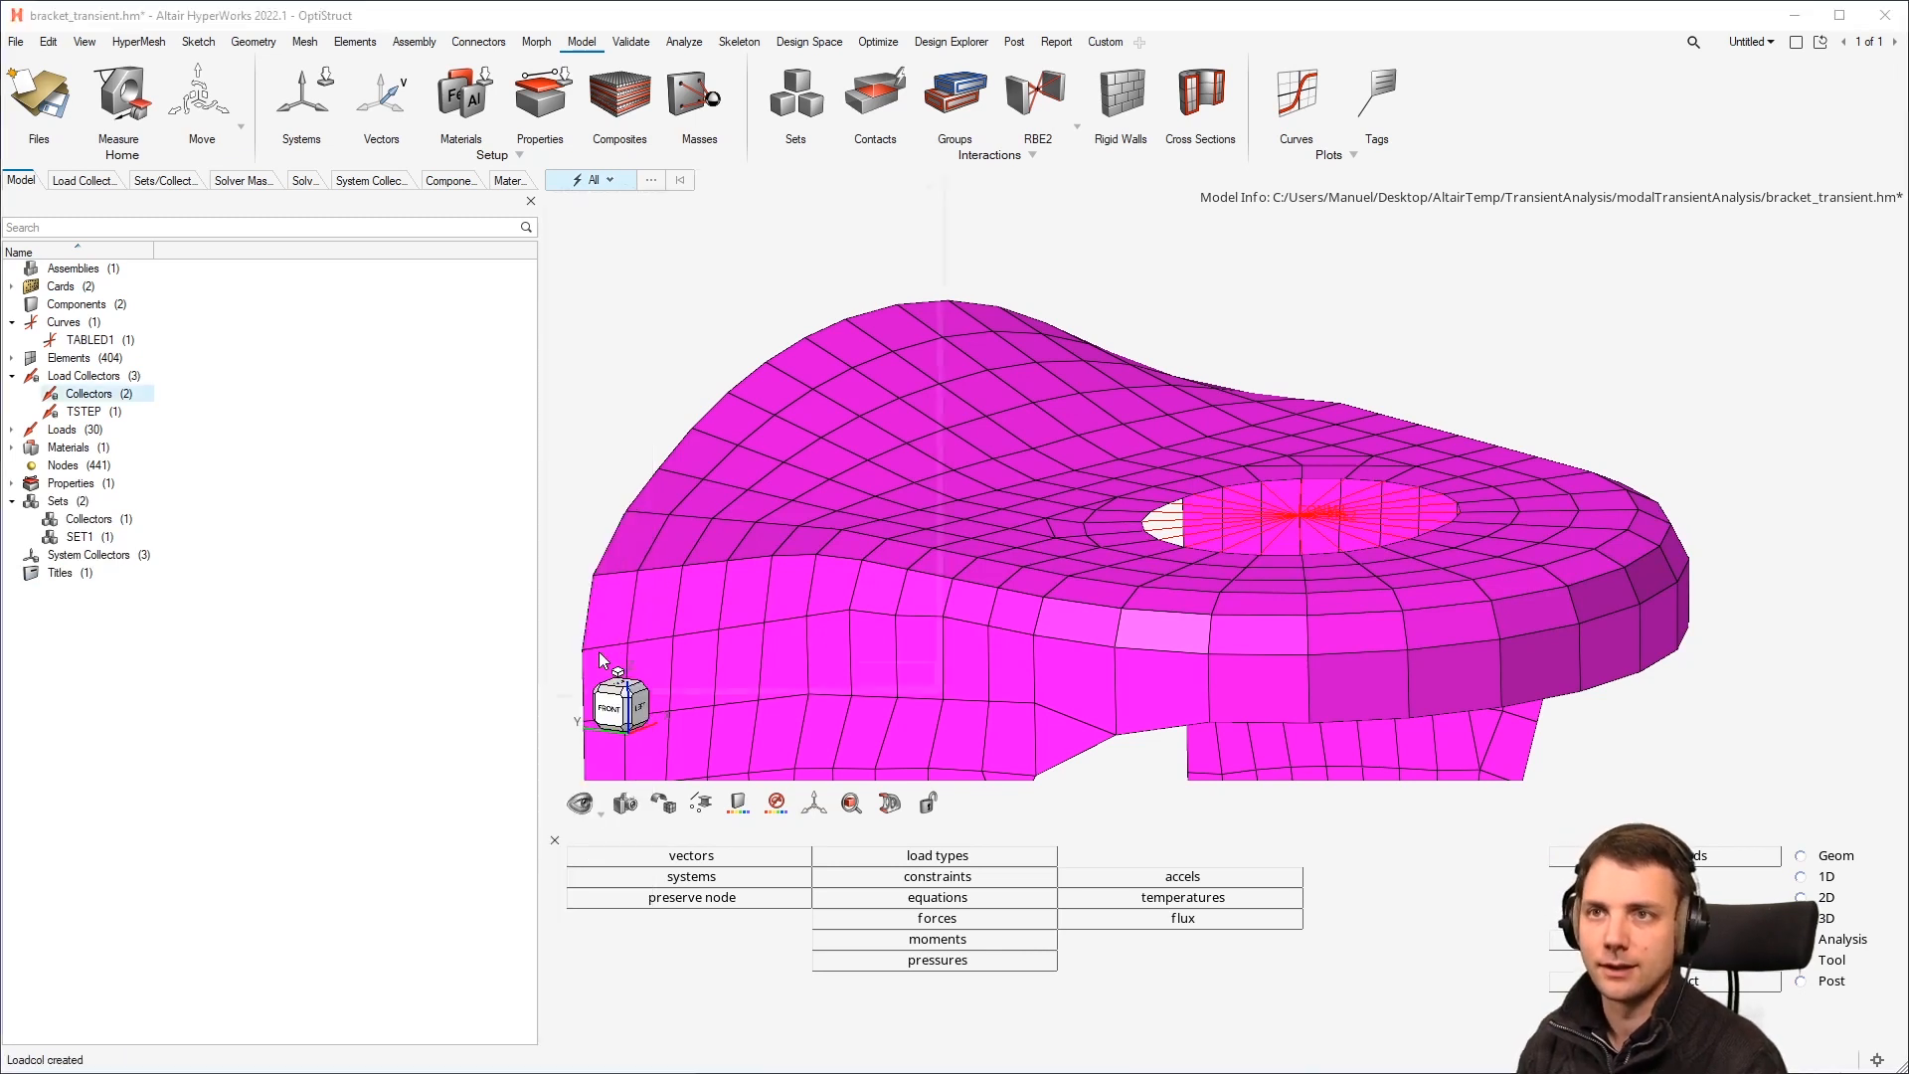
{"action": "type", "text": "do"}
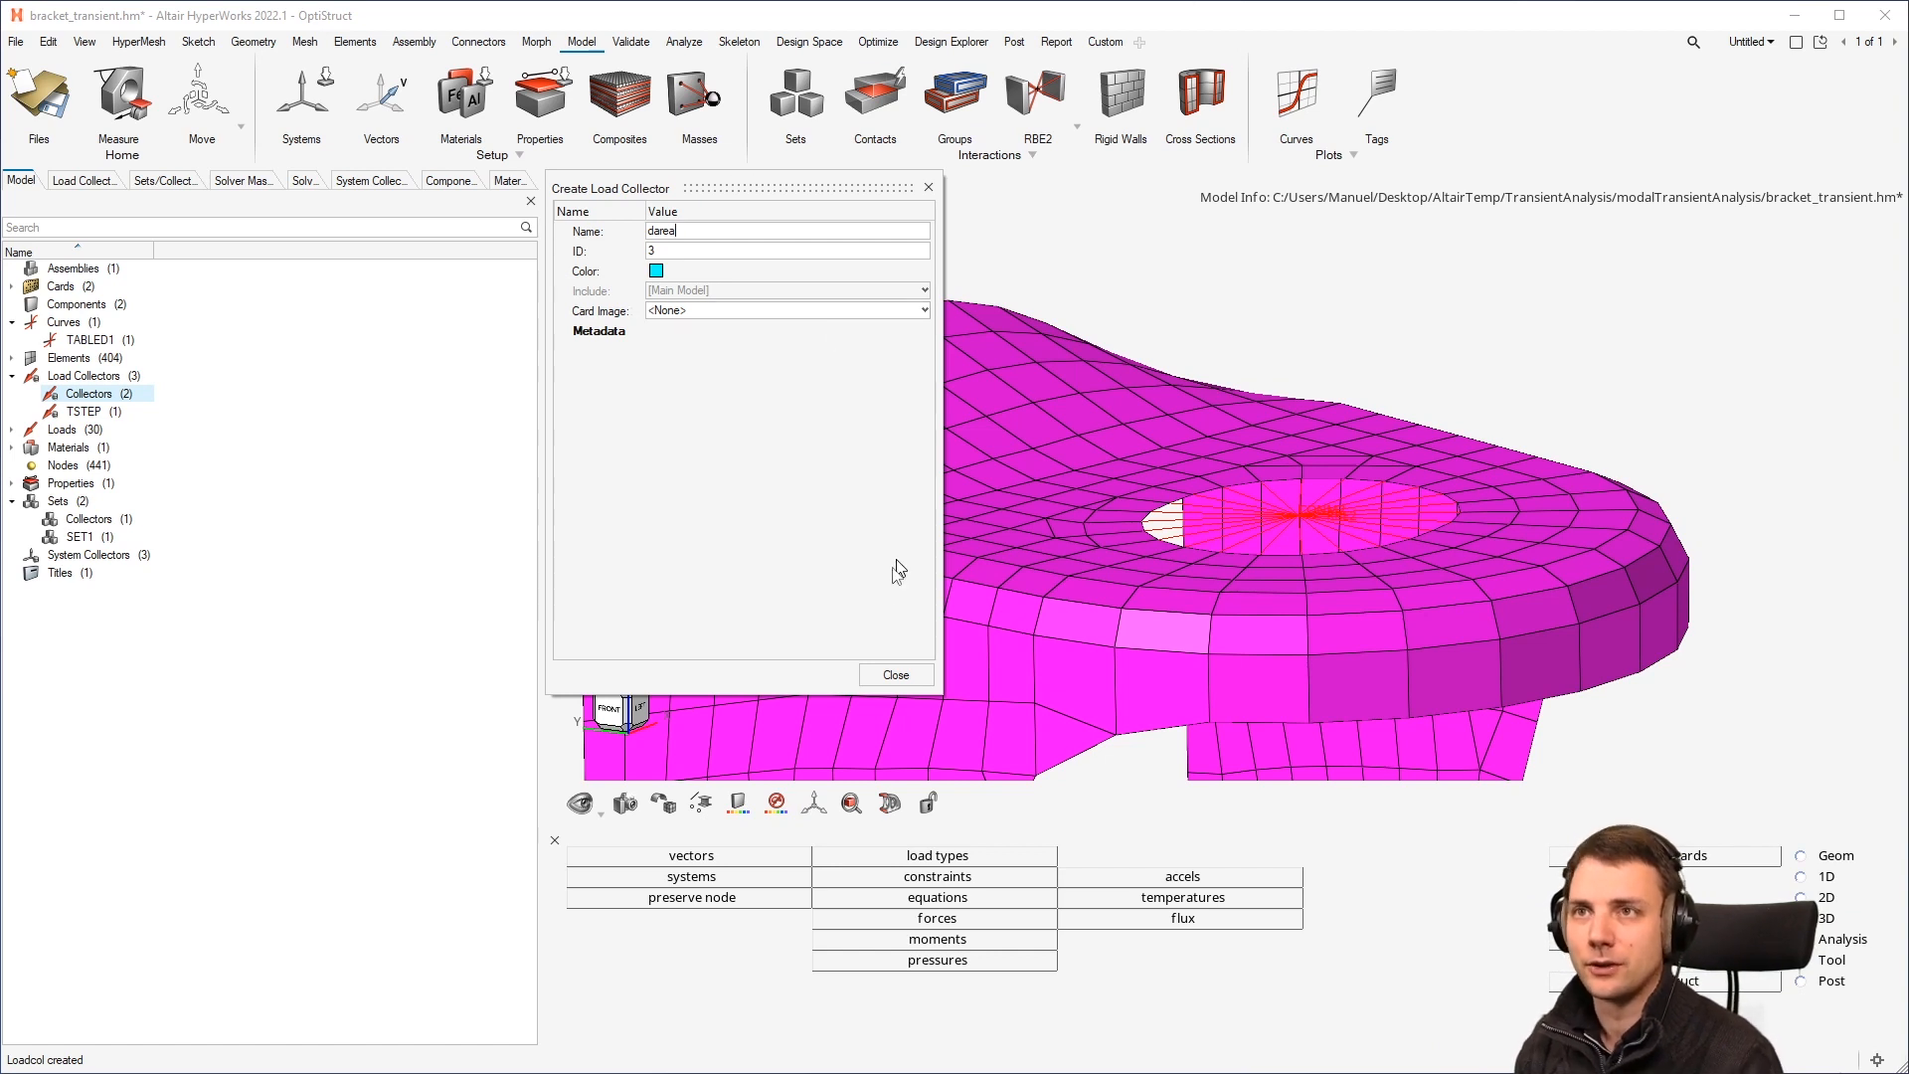
{"action": "left_click", "coordinate": [898, 675]}
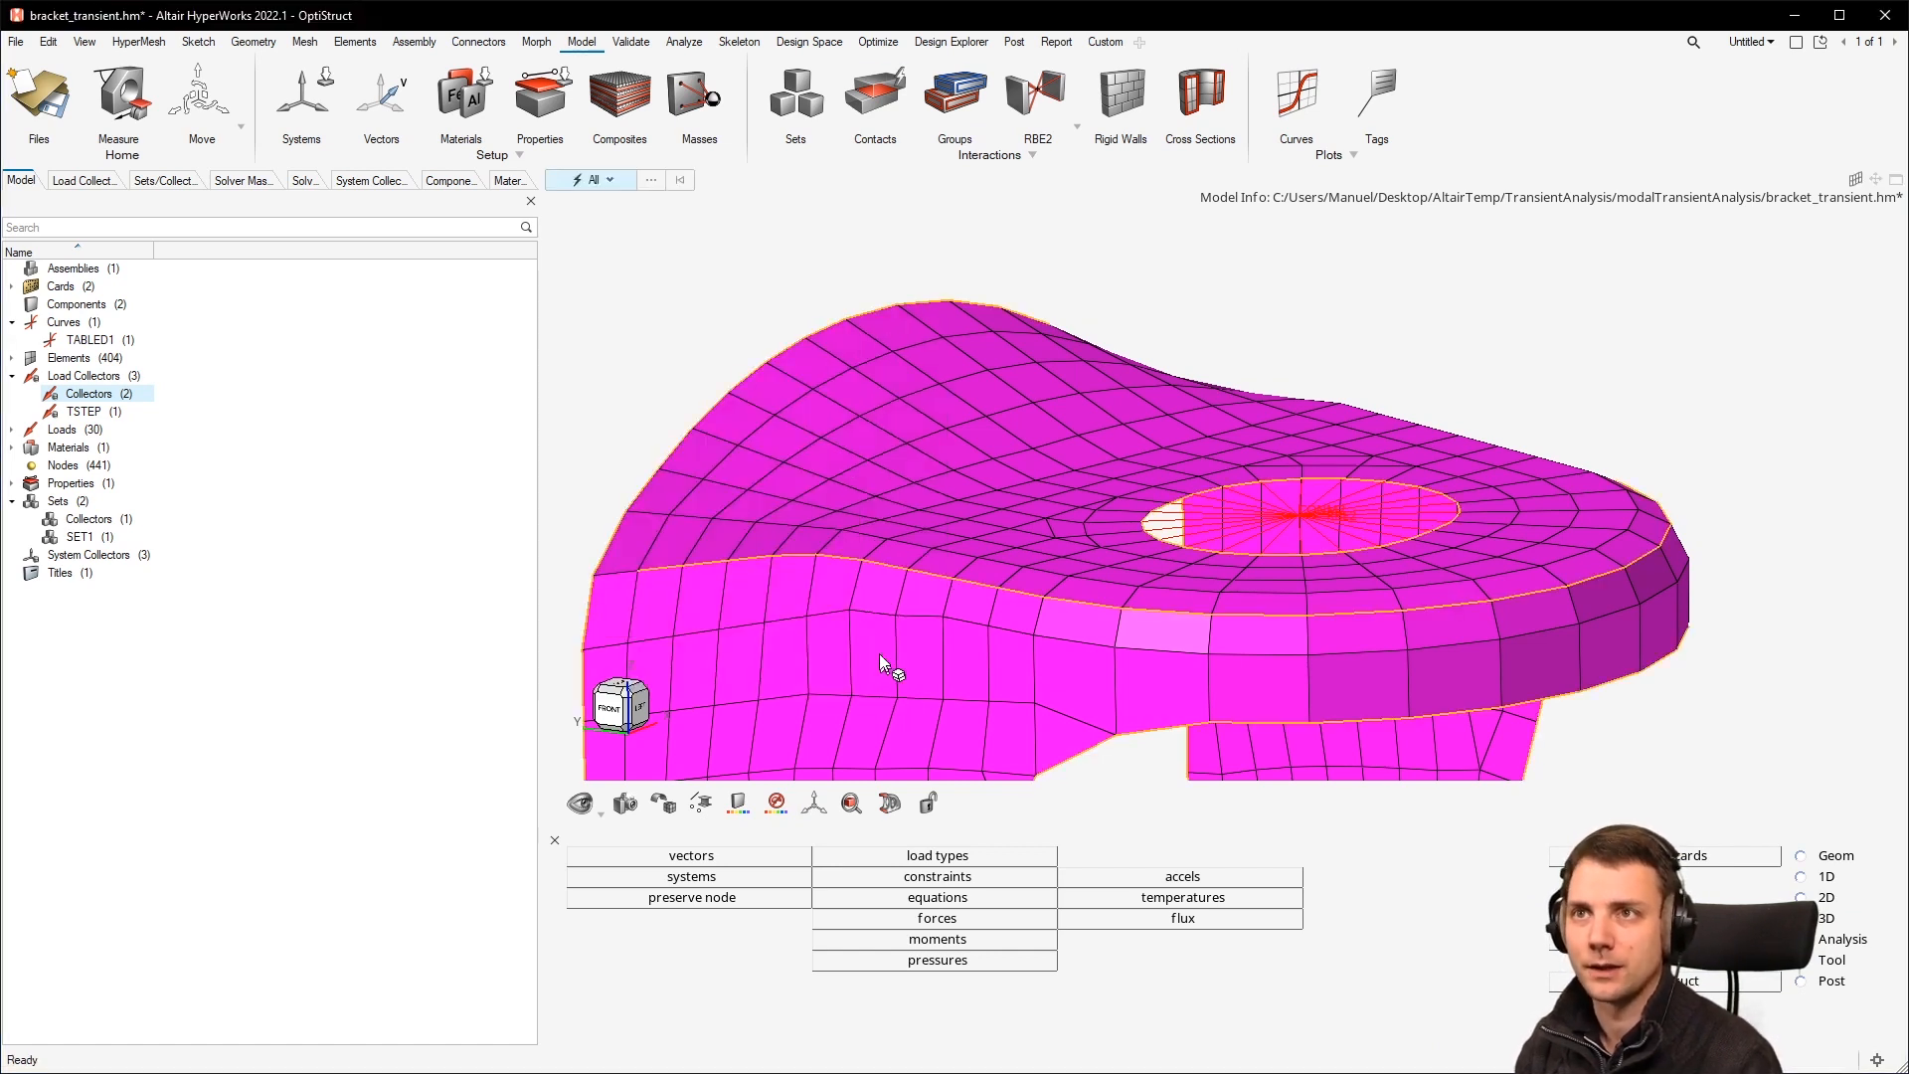
{"action": "double_click", "coordinate": [84, 376]}
{"action": "left_click", "coordinate": [91, 308]}
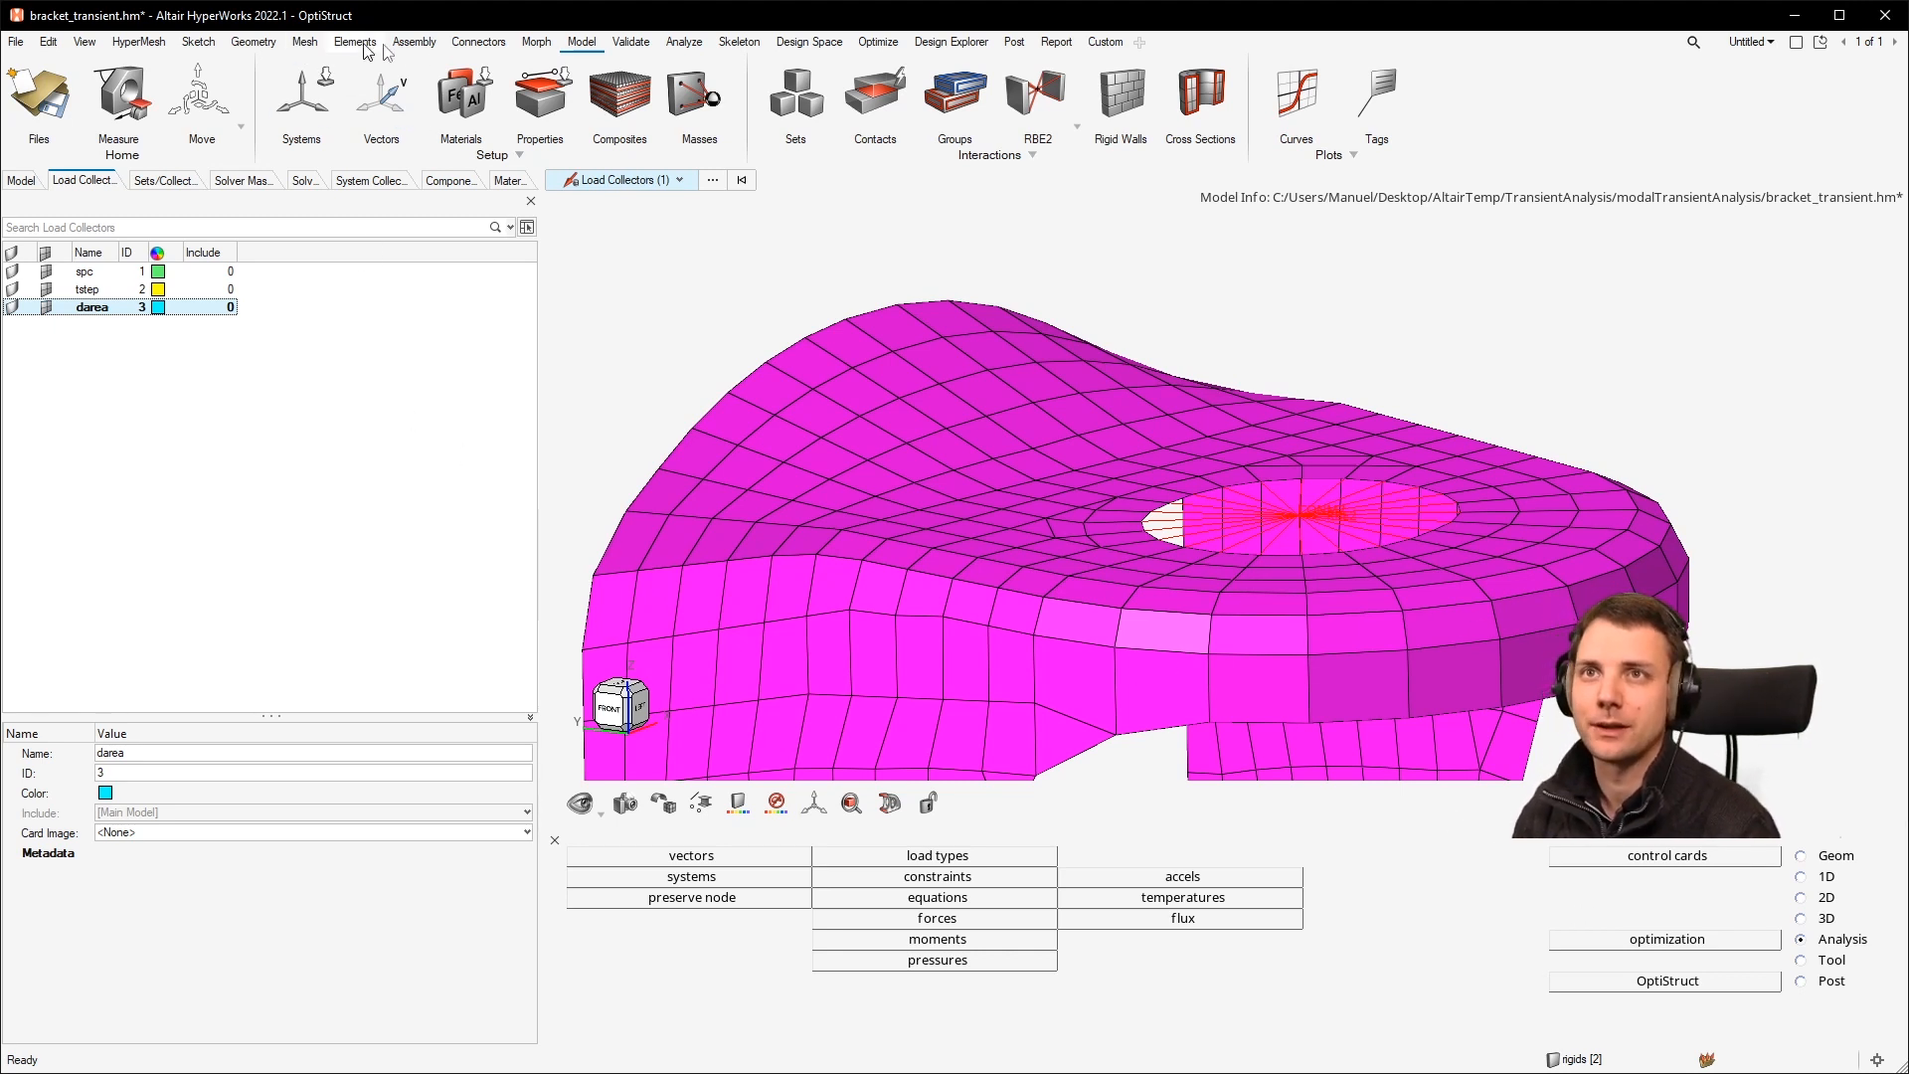
Step: Start constraint creation for the darea collector, with DAREA as the load type and nodes as the entities to constrain
{"action": "left_click", "coordinate": [694, 43]}
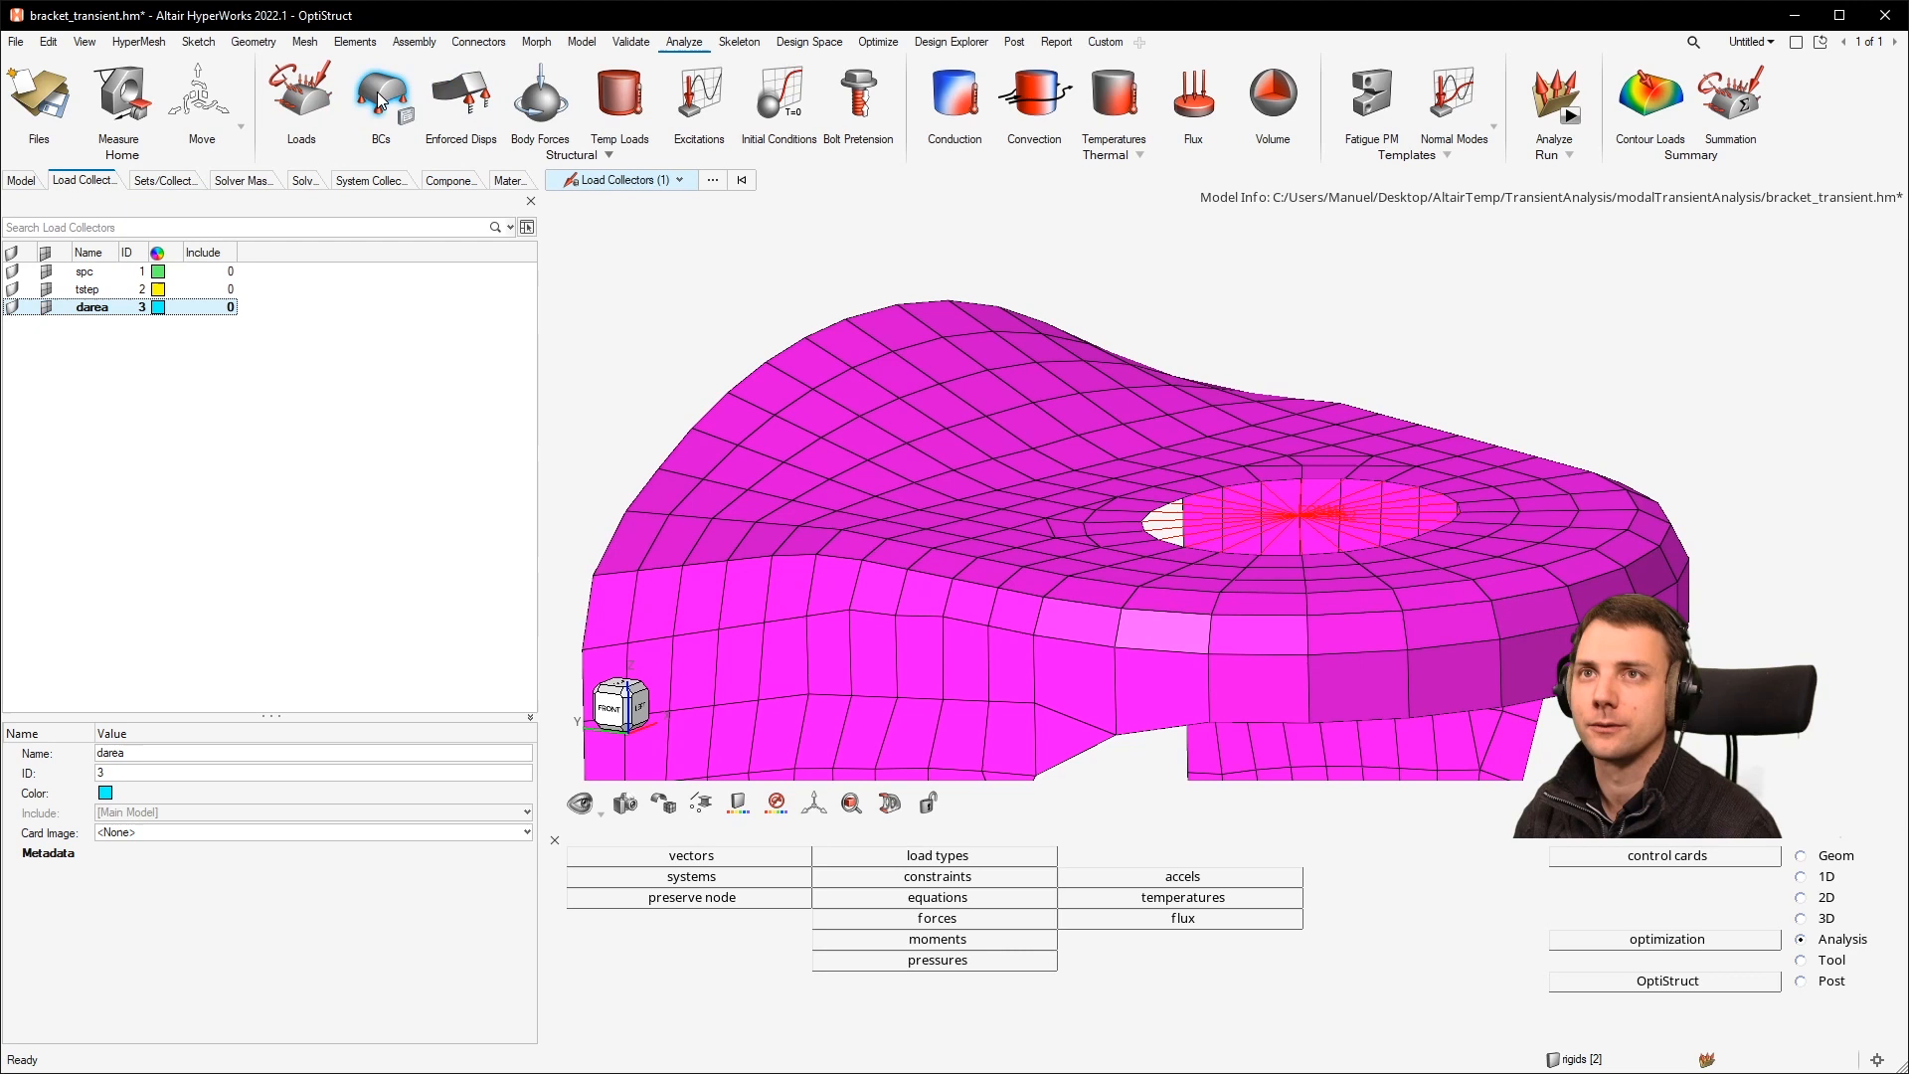
{"action": "mouse_move", "coordinate": [381, 99]}
{"action": "left_click", "coordinate": [573, 193]}
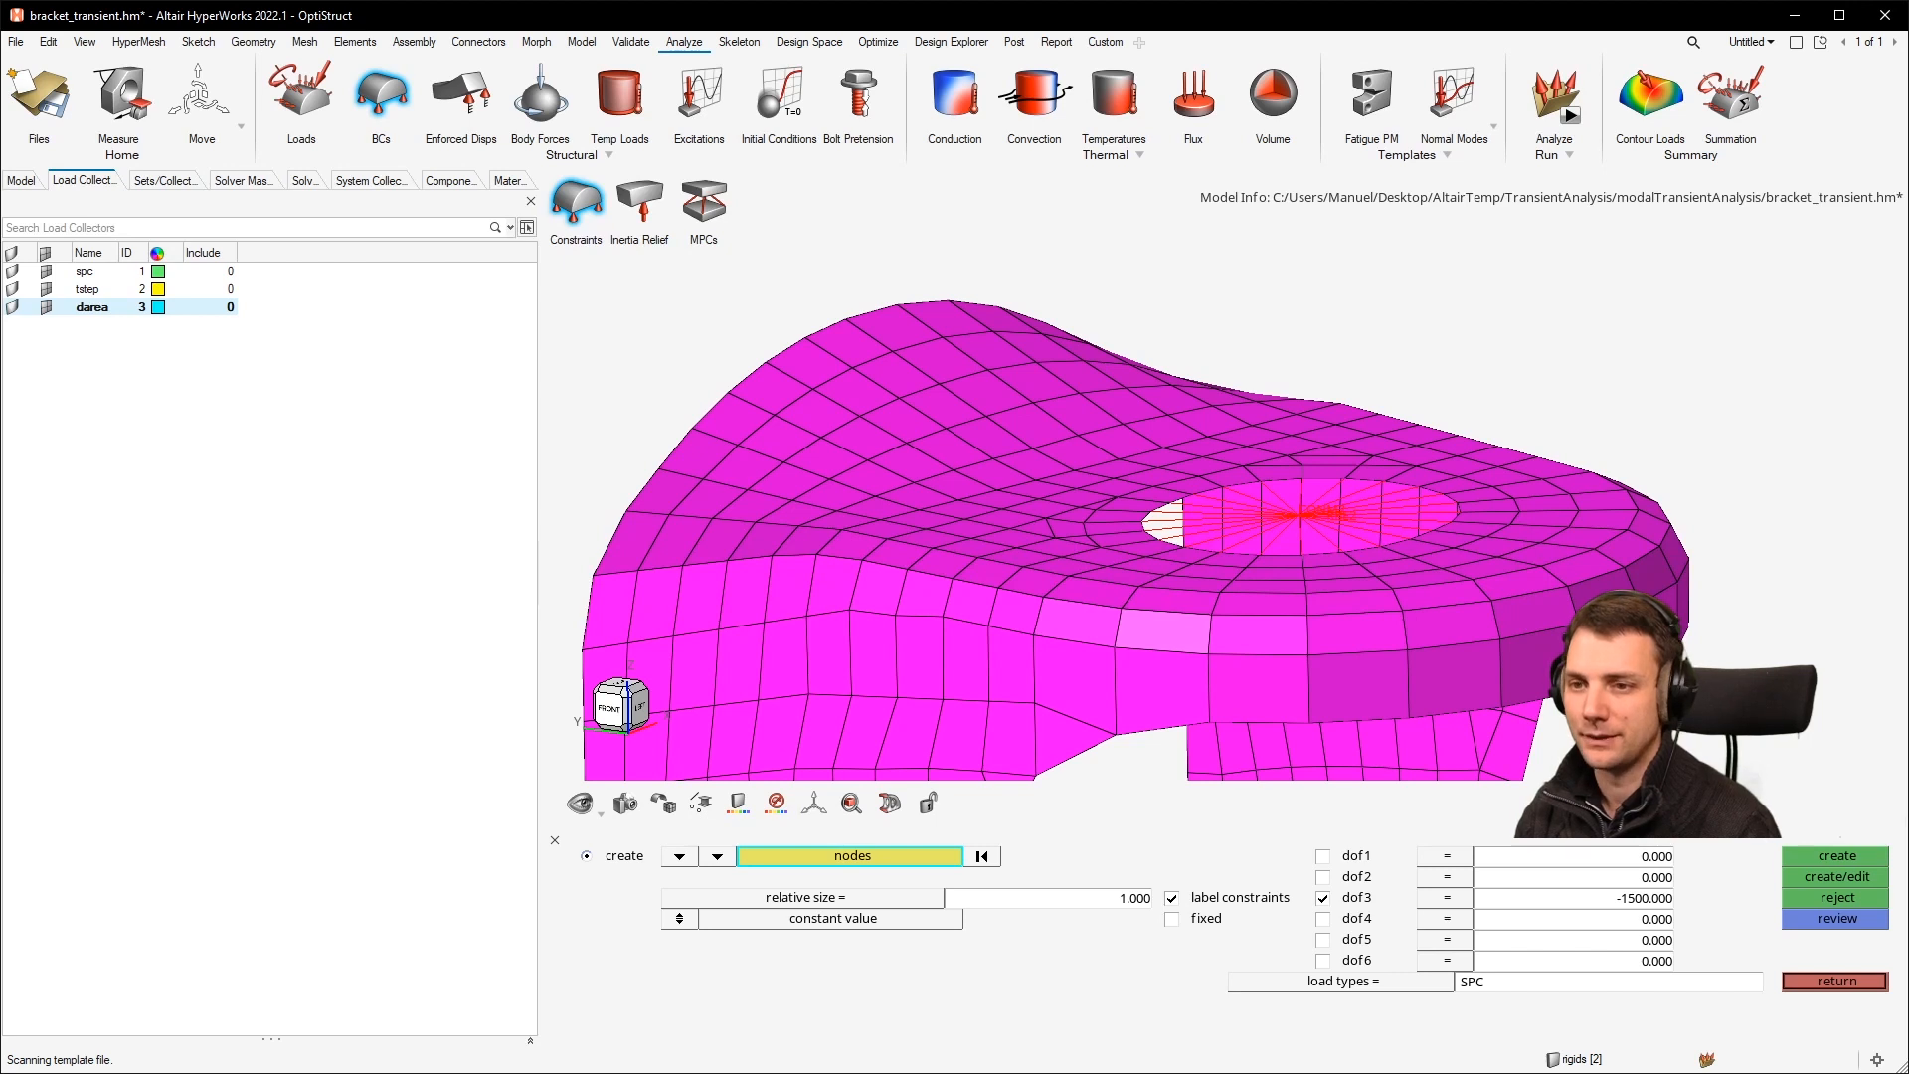
{"action": "left_click", "coordinate": [885, 855]}
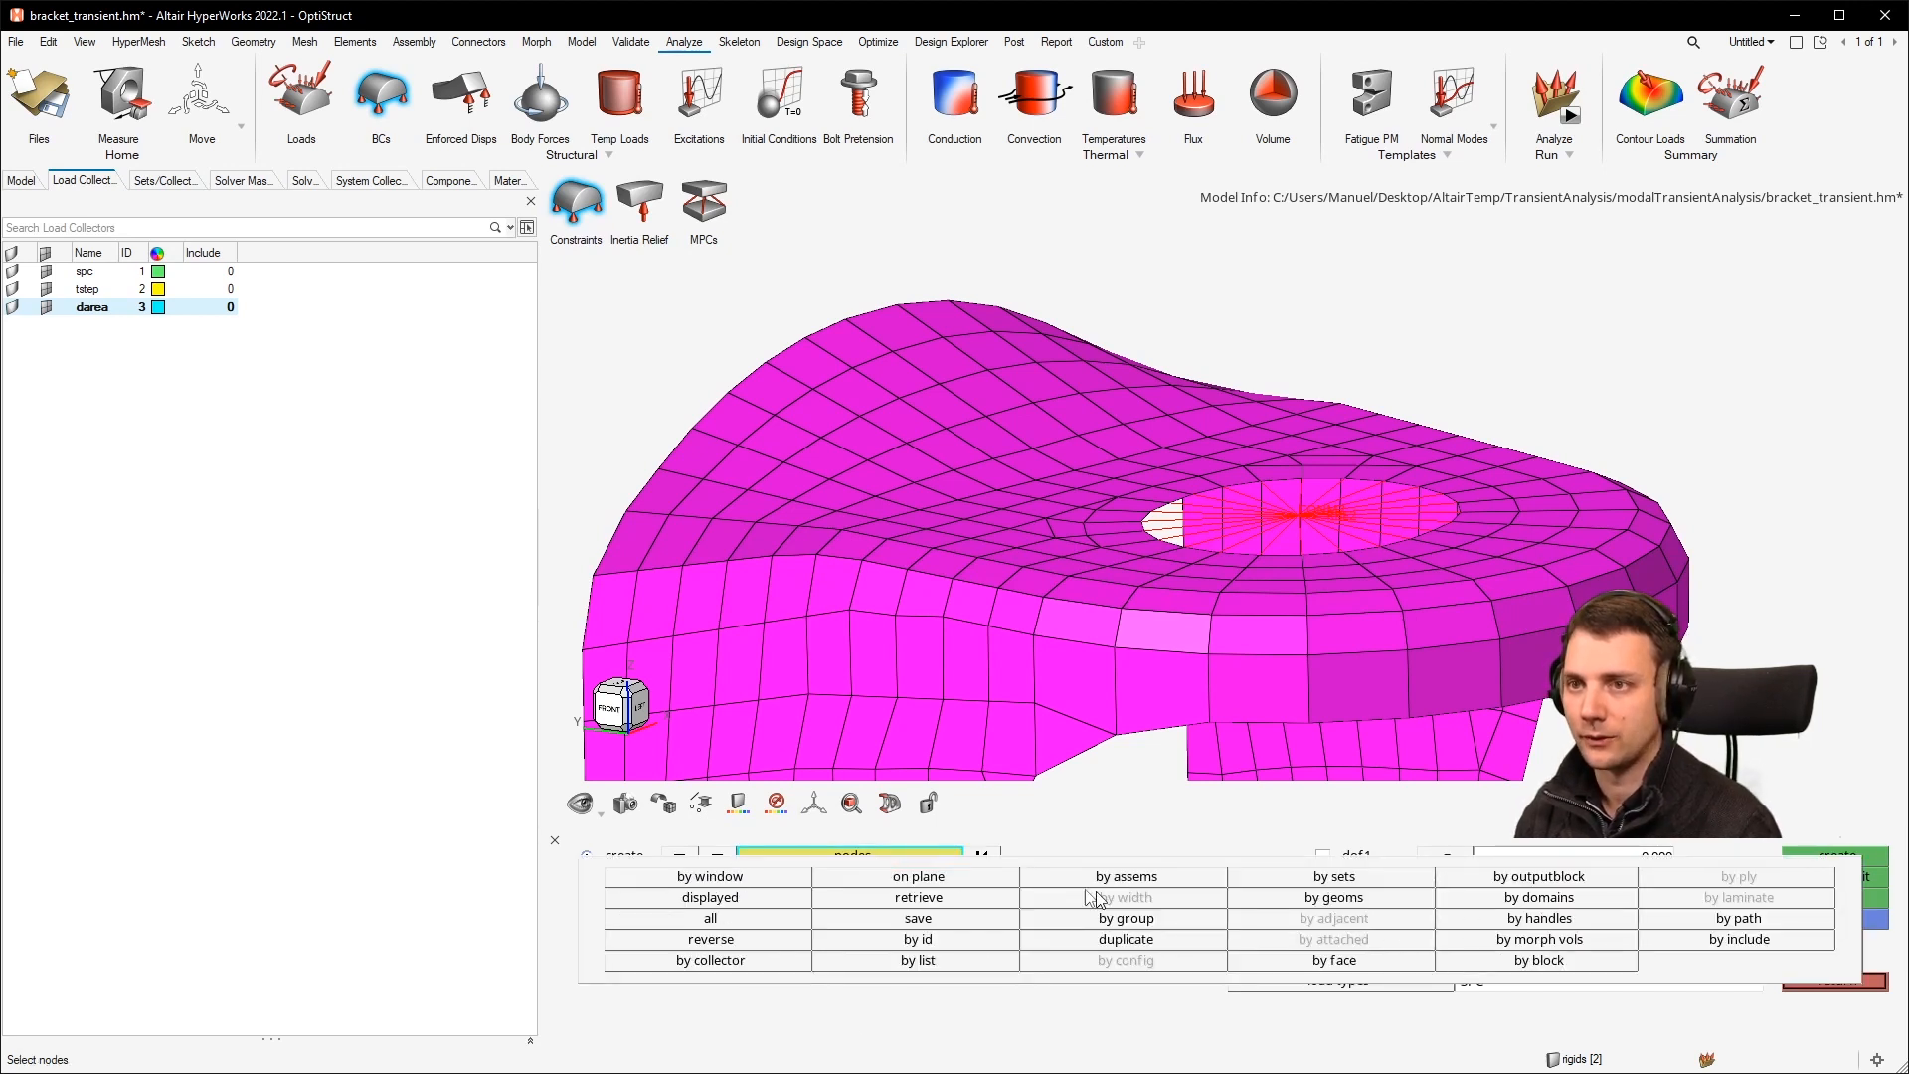
{"action": "left_click", "coordinate": [696, 861]}
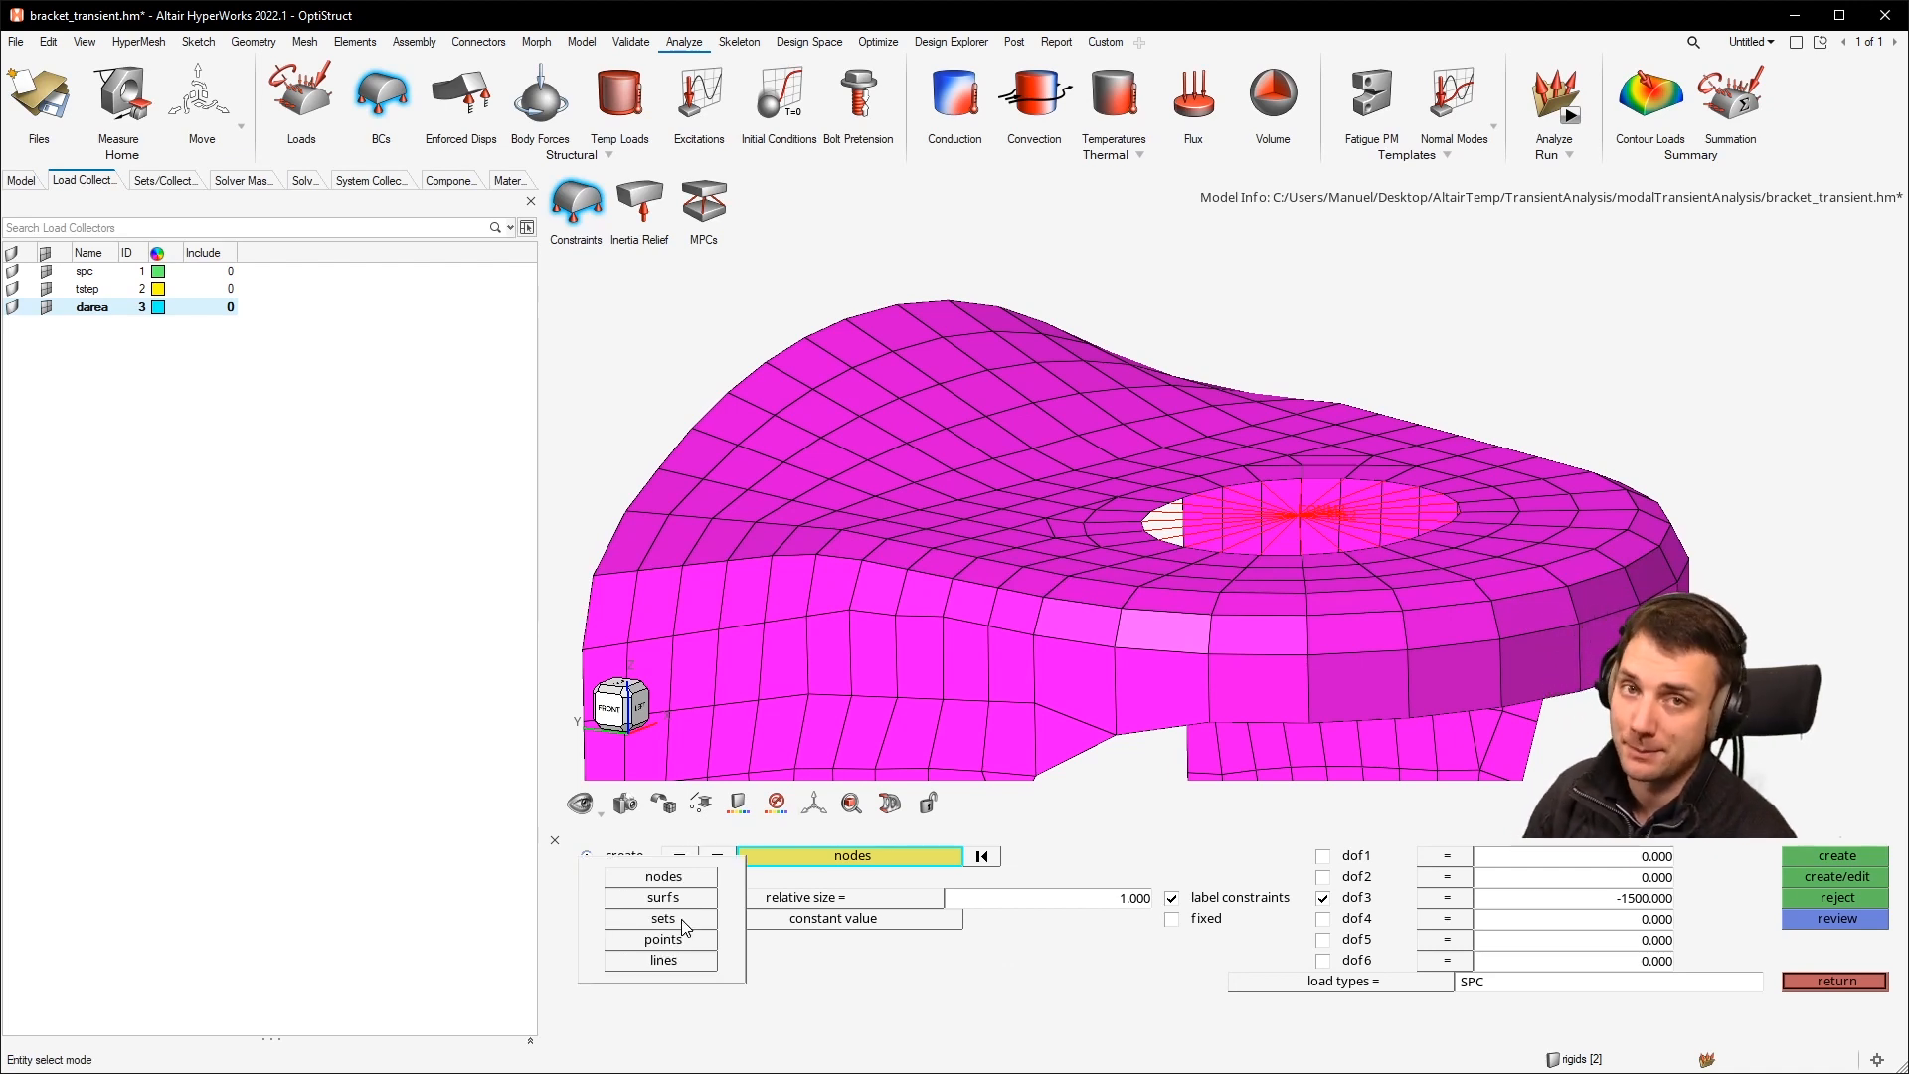
{"action": "left_click", "coordinate": [683, 919]}
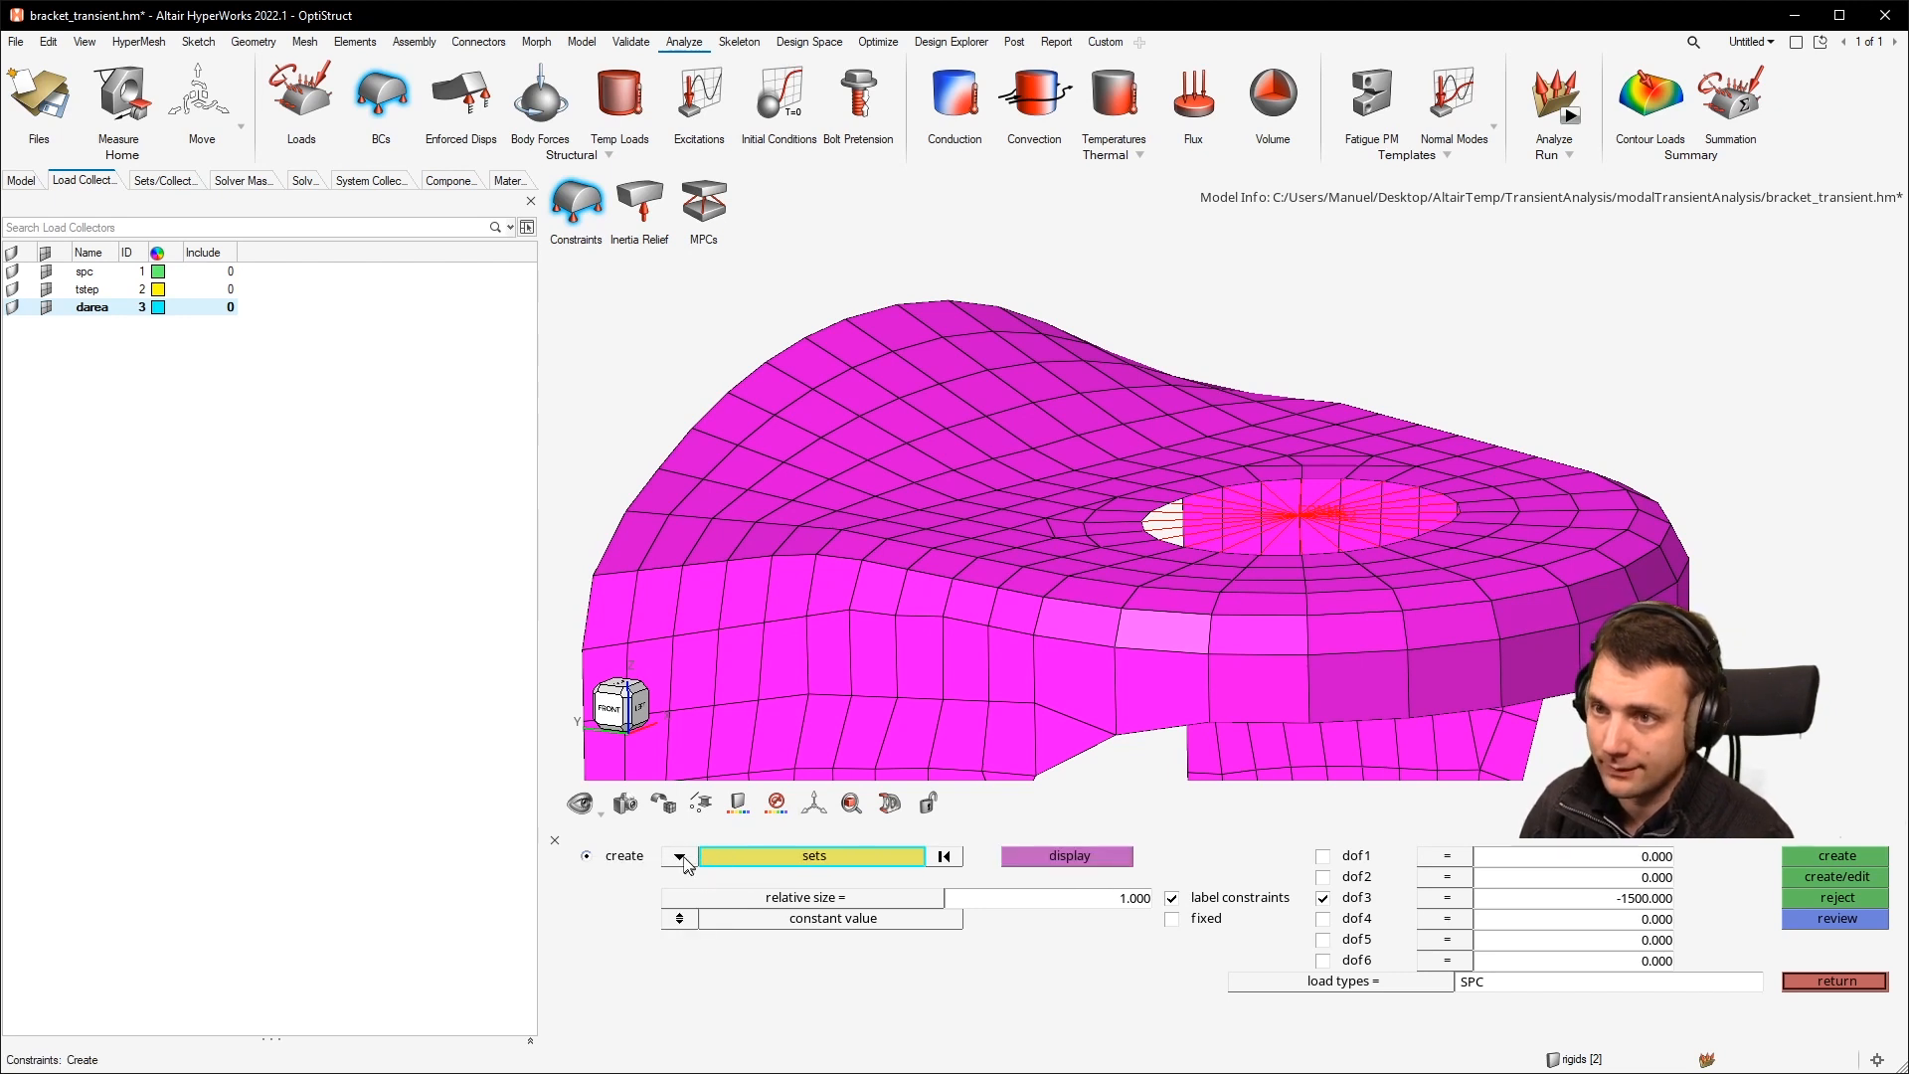
{"action": "left_click", "coordinate": [1320, 980]}
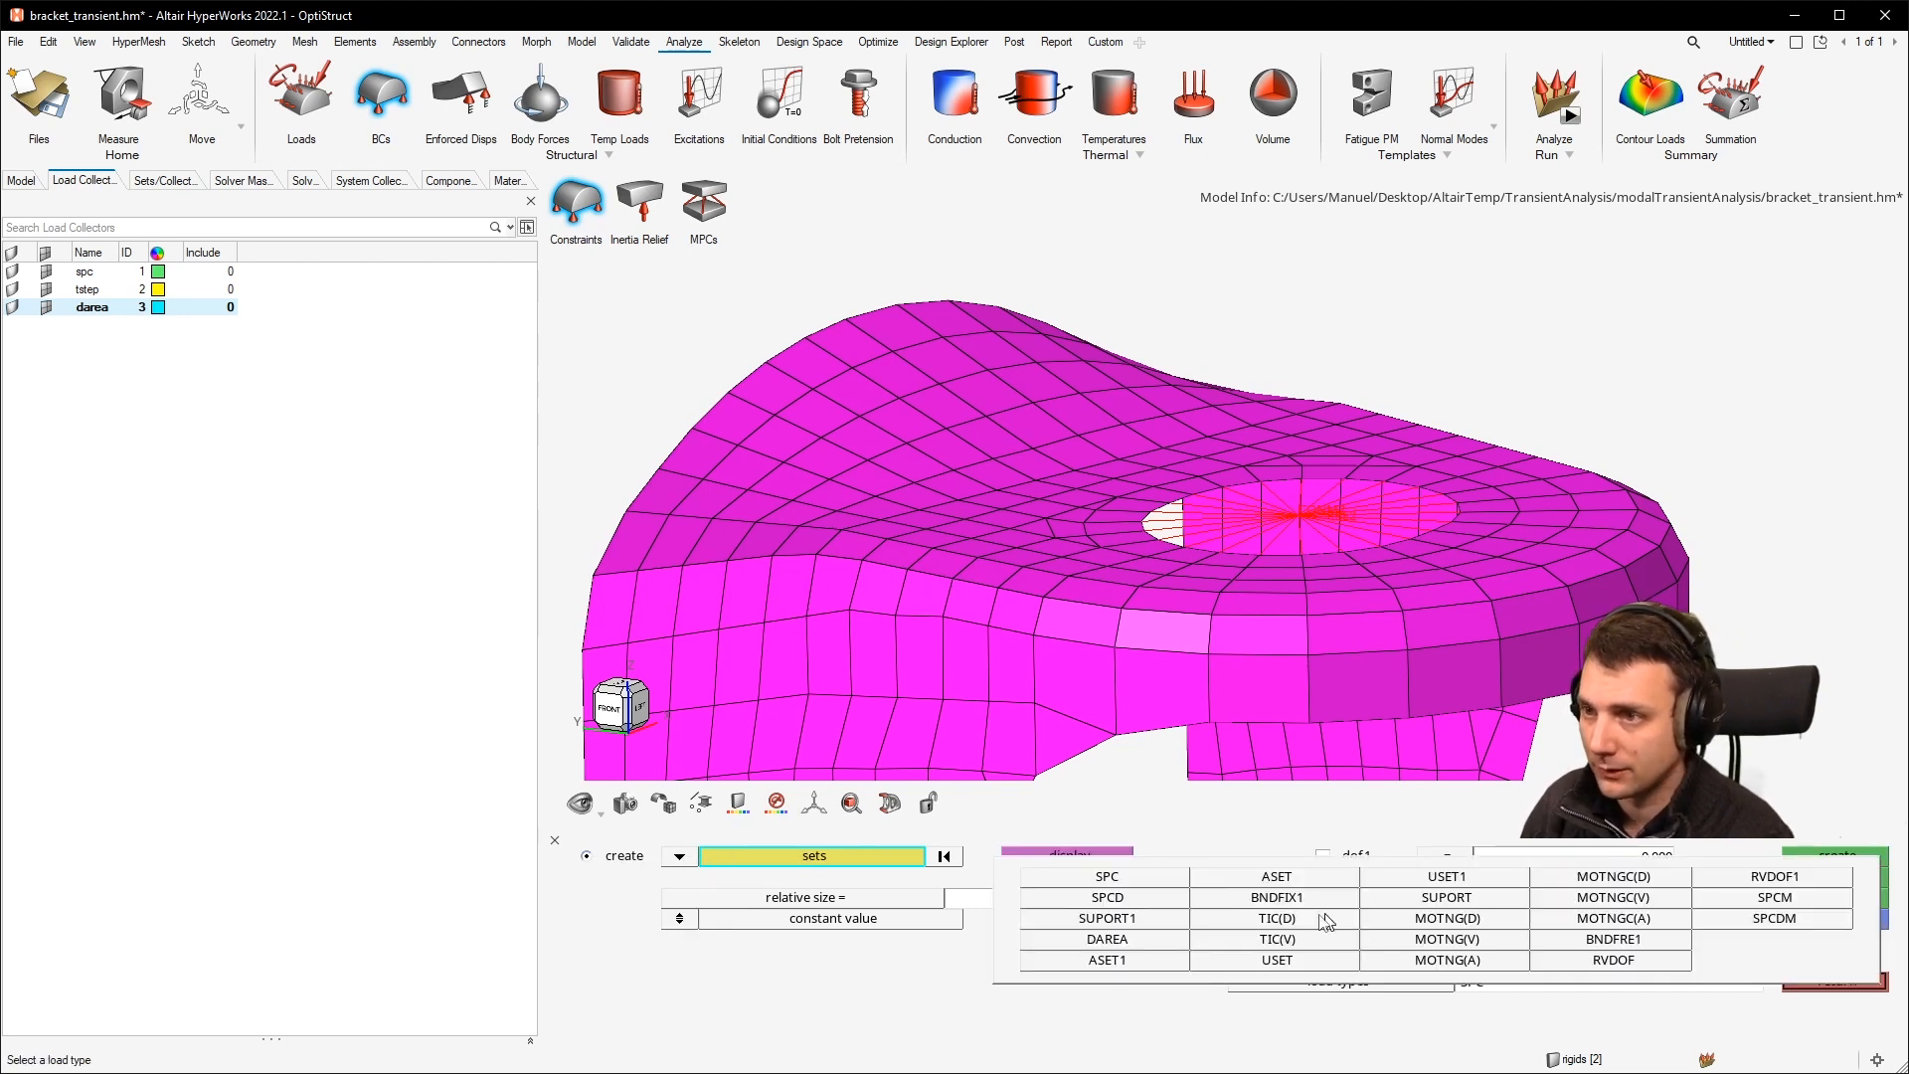
{"action": "left_click", "coordinate": [1148, 944]}
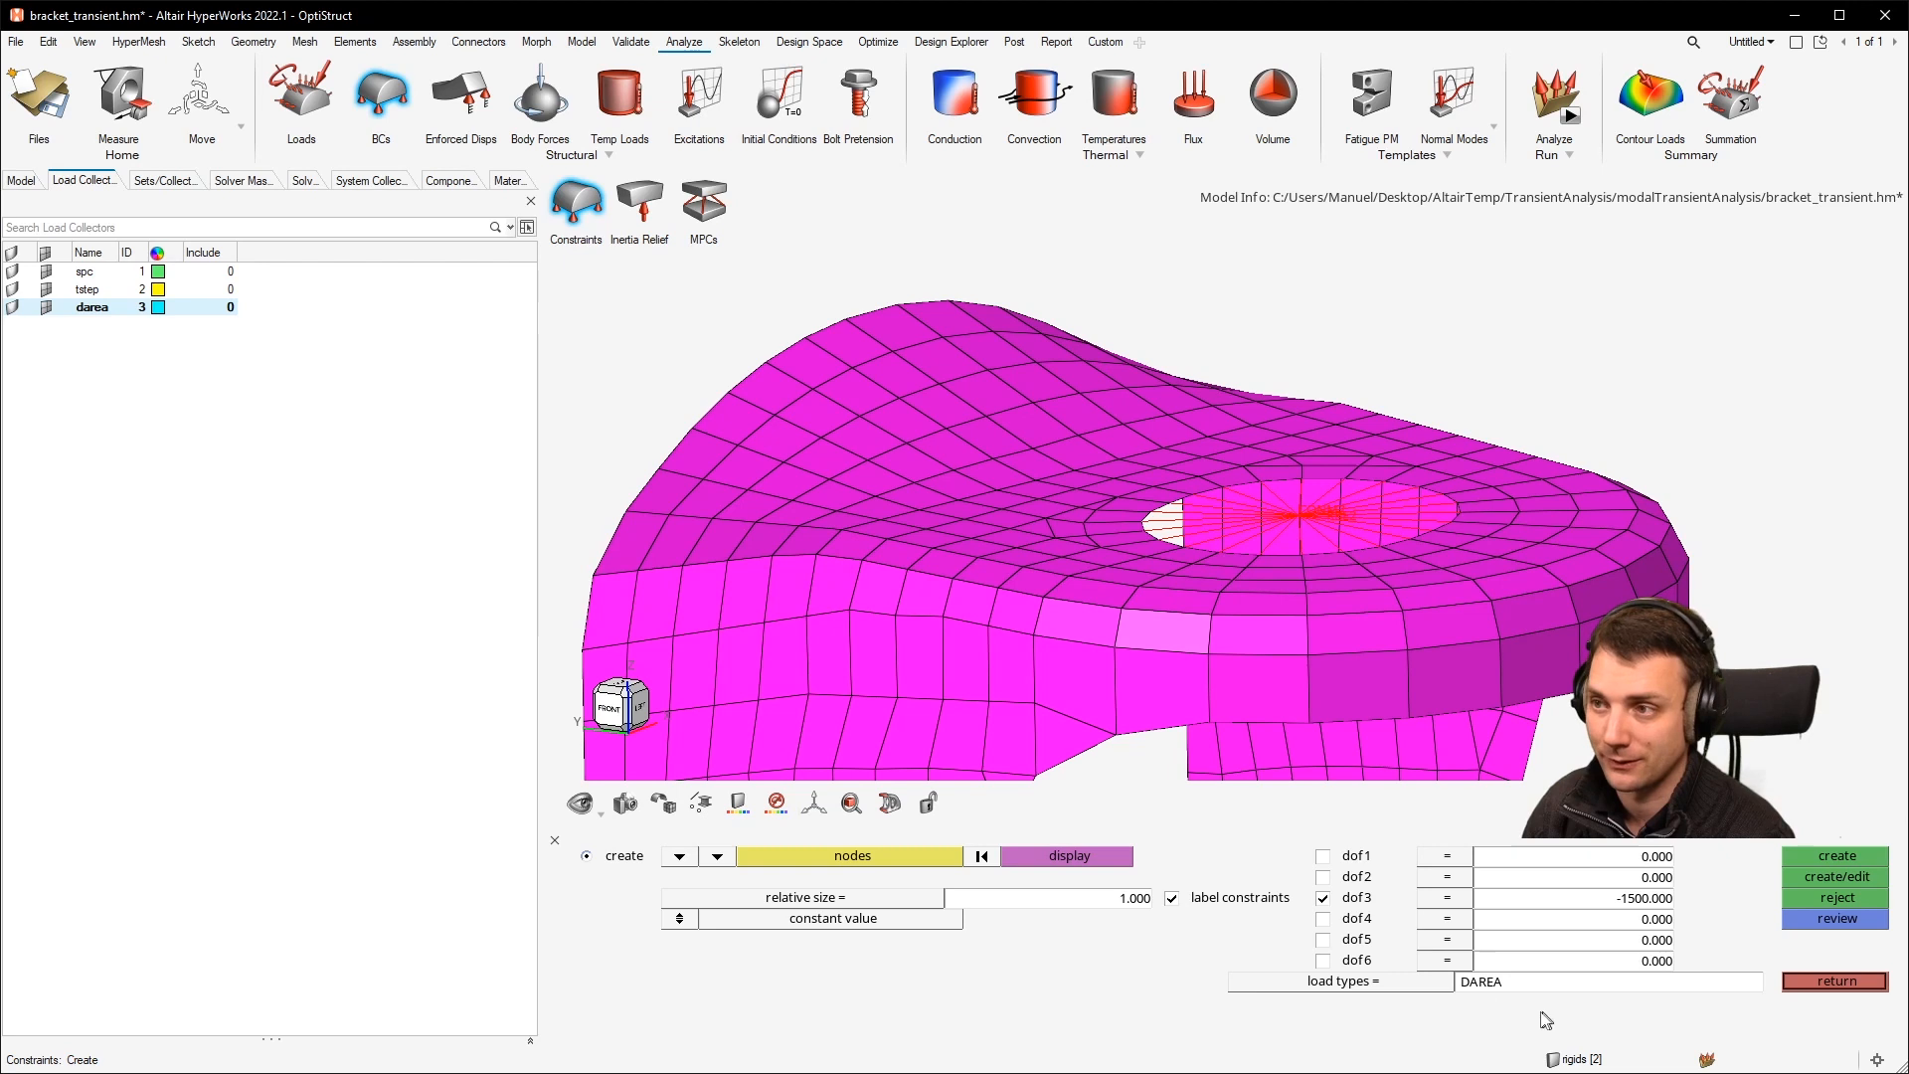
{"action": "left_click", "coordinate": [670, 856]}
{"action": "left_click", "coordinate": [665, 876]}
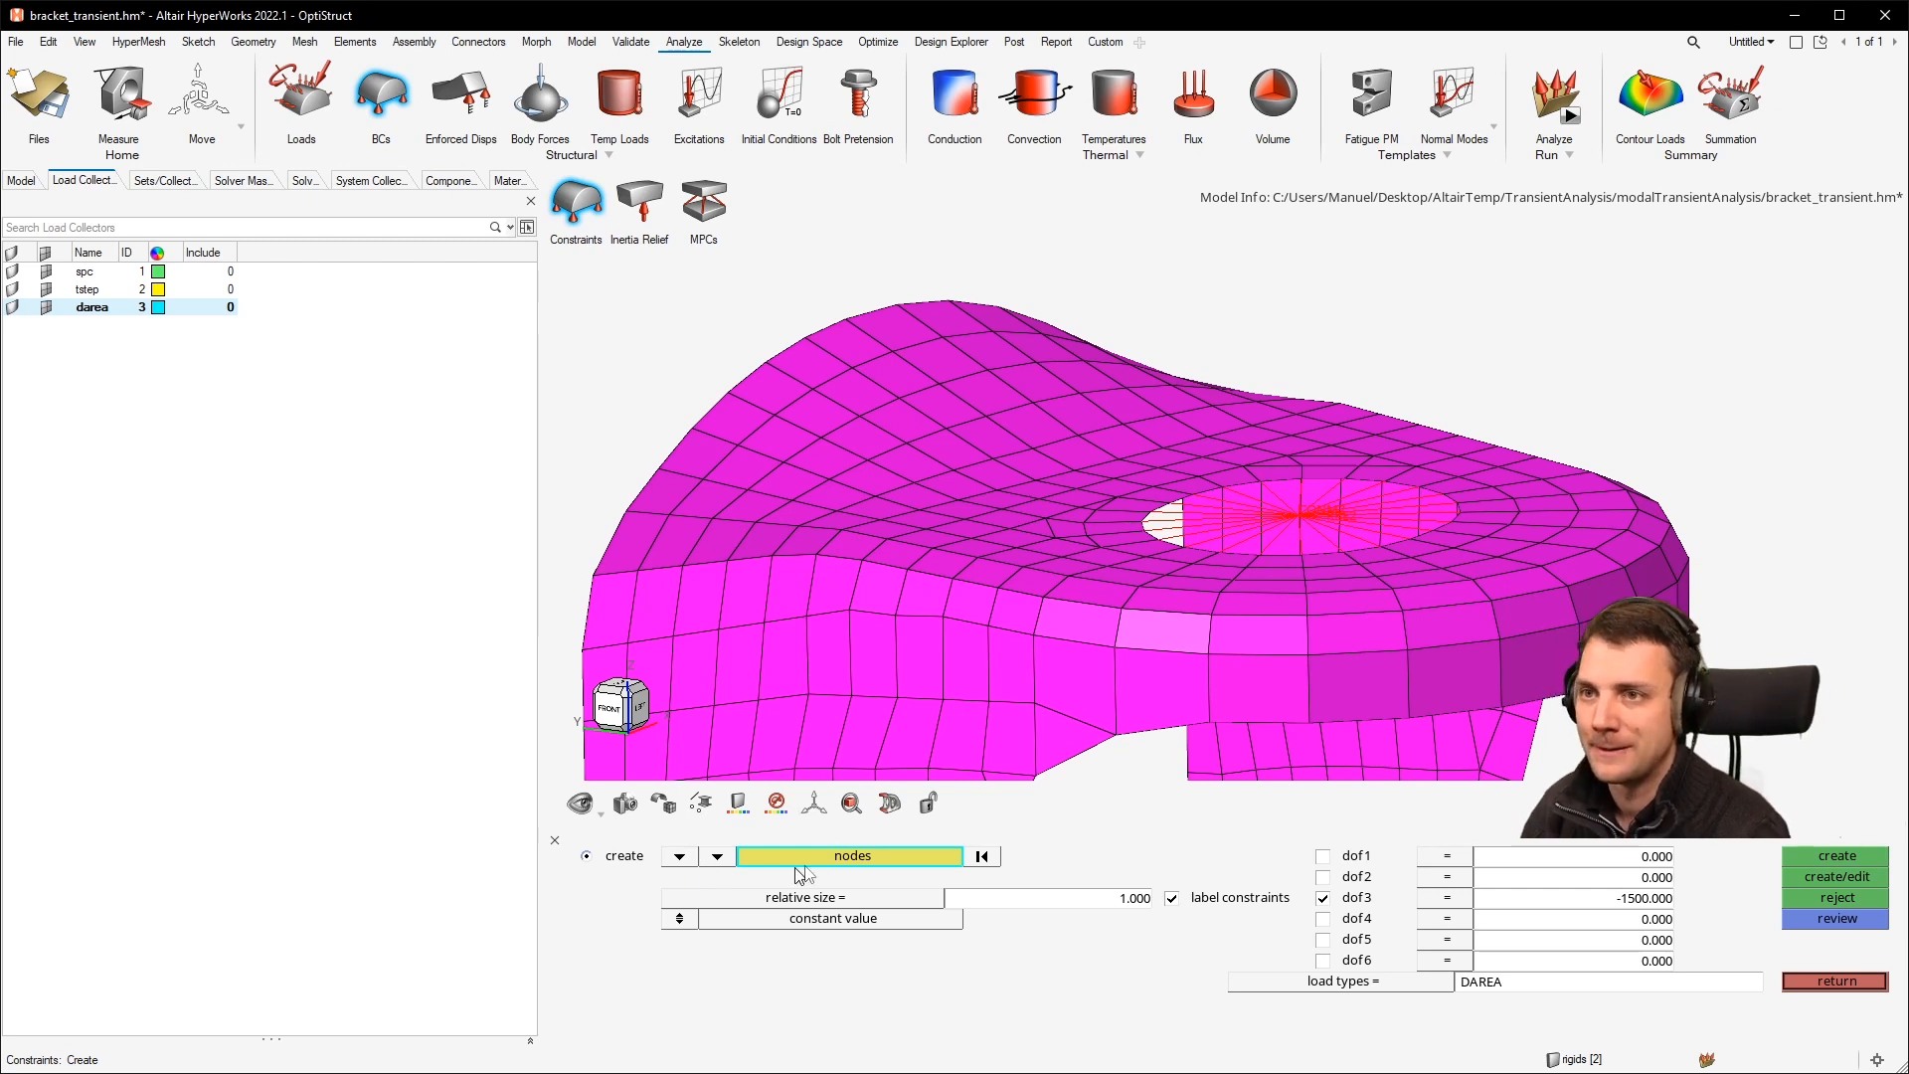
Step: Select the nodes of the force set around the bracket's hole and create DAREA constraints with dof3 at -1500 on them
{"action": "left_click", "coordinate": [850, 855]}
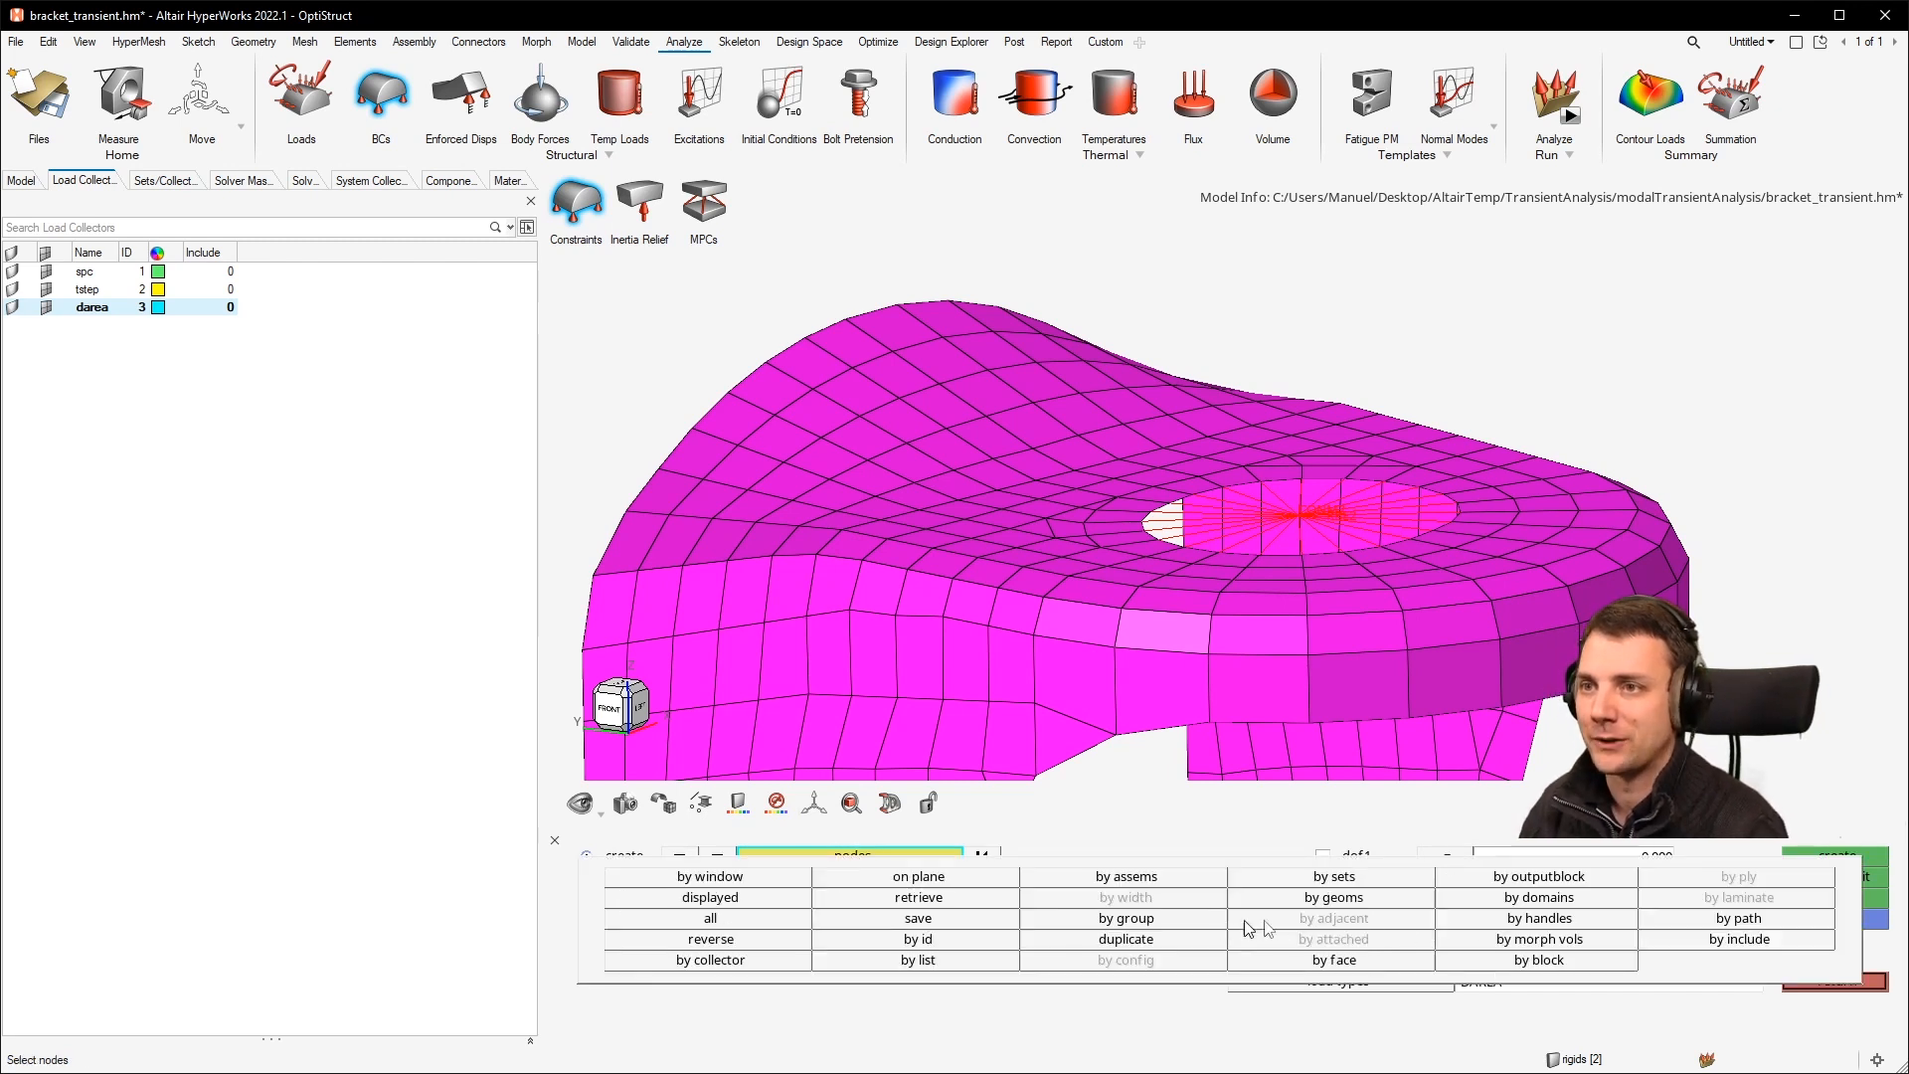
{"action": "left_click", "coordinate": [1369, 877]}
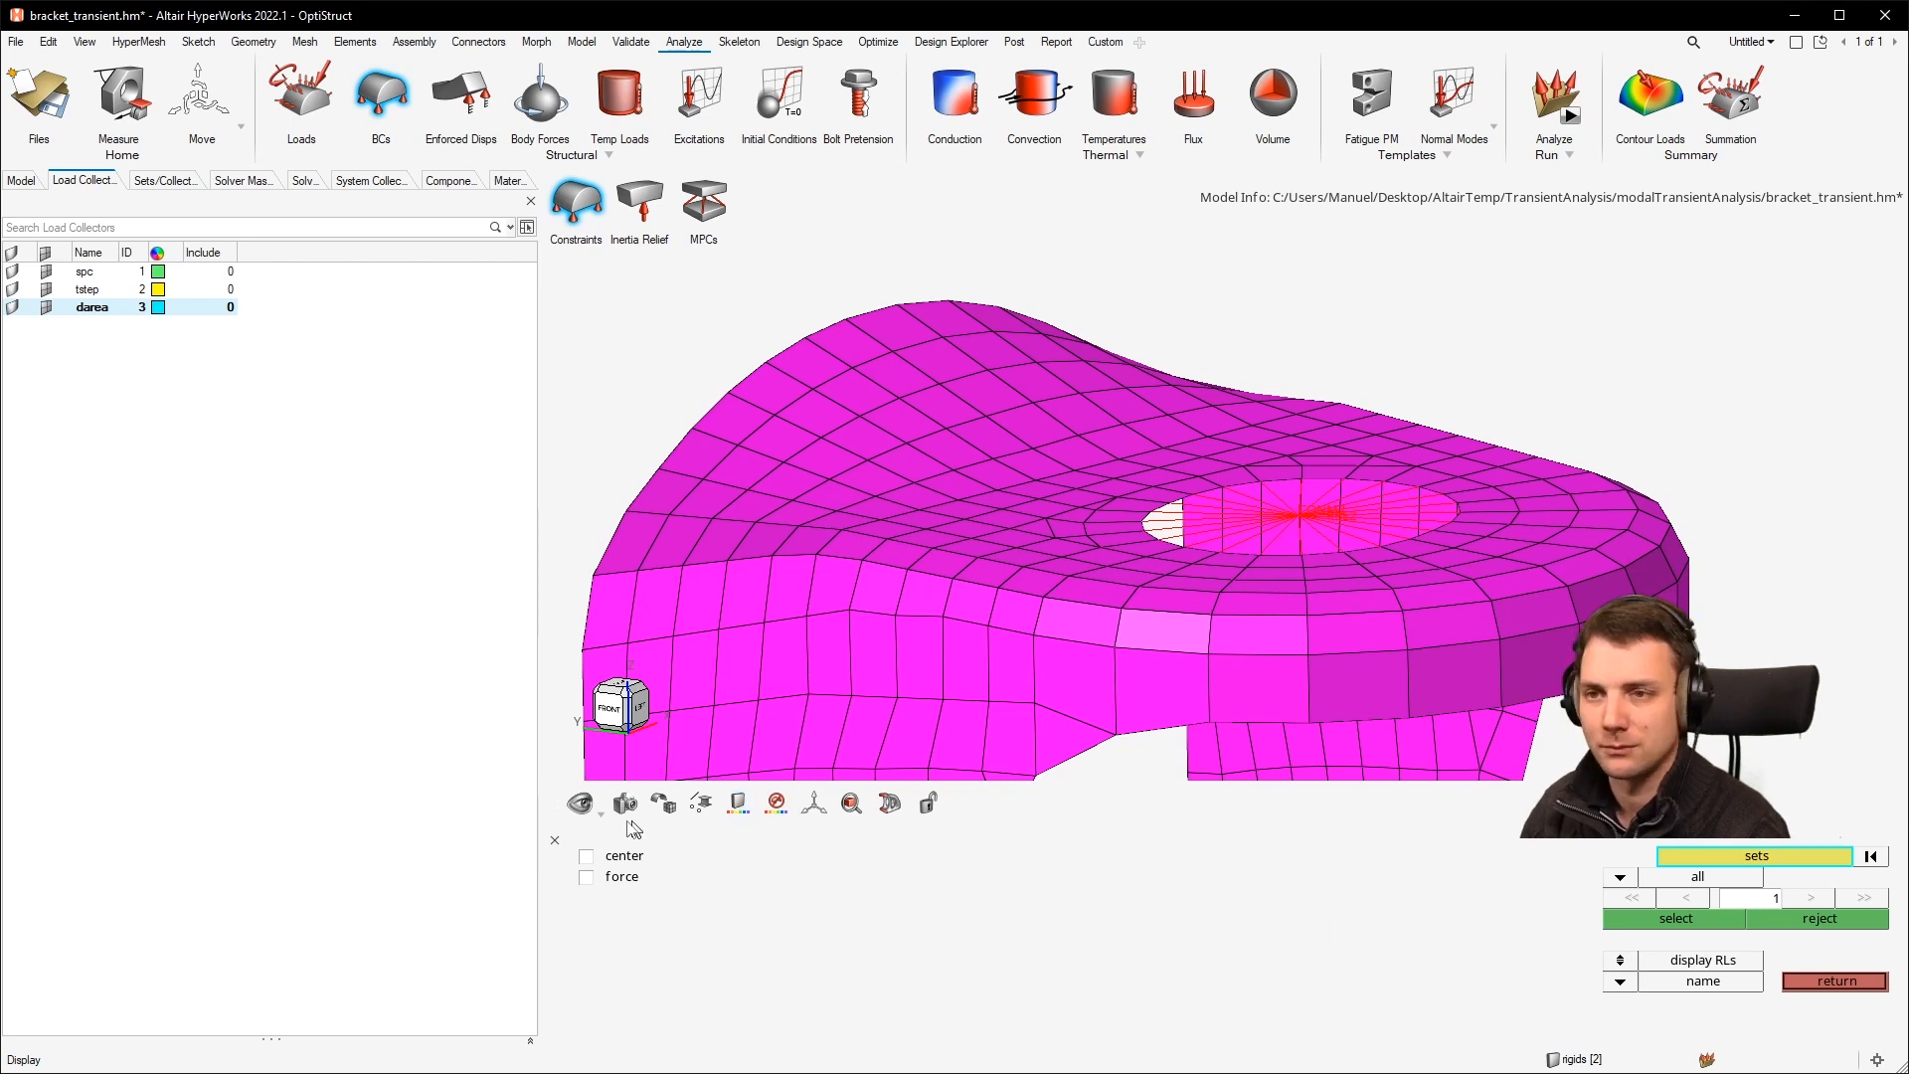
{"action": "left_click", "coordinate": [616, 878]}
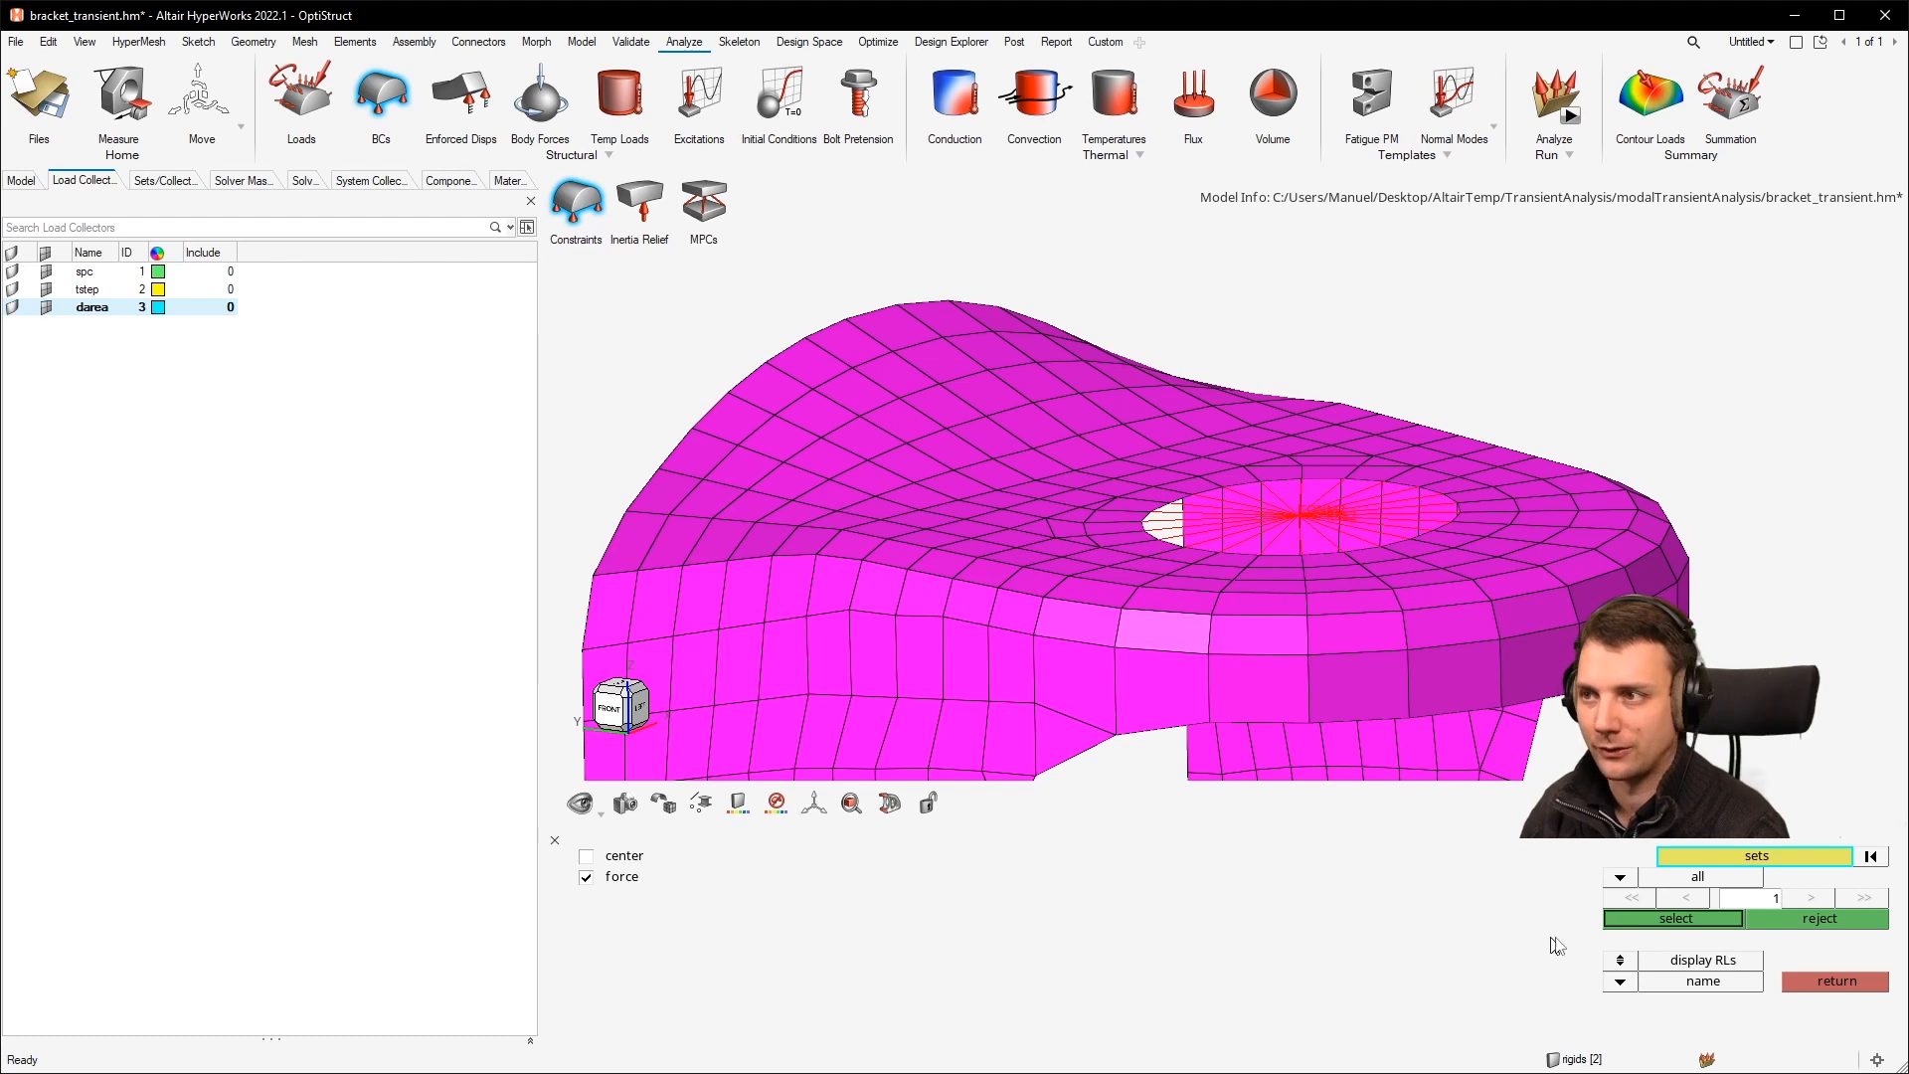
{"action": "left_click", "coordinate": [1690, 917]}
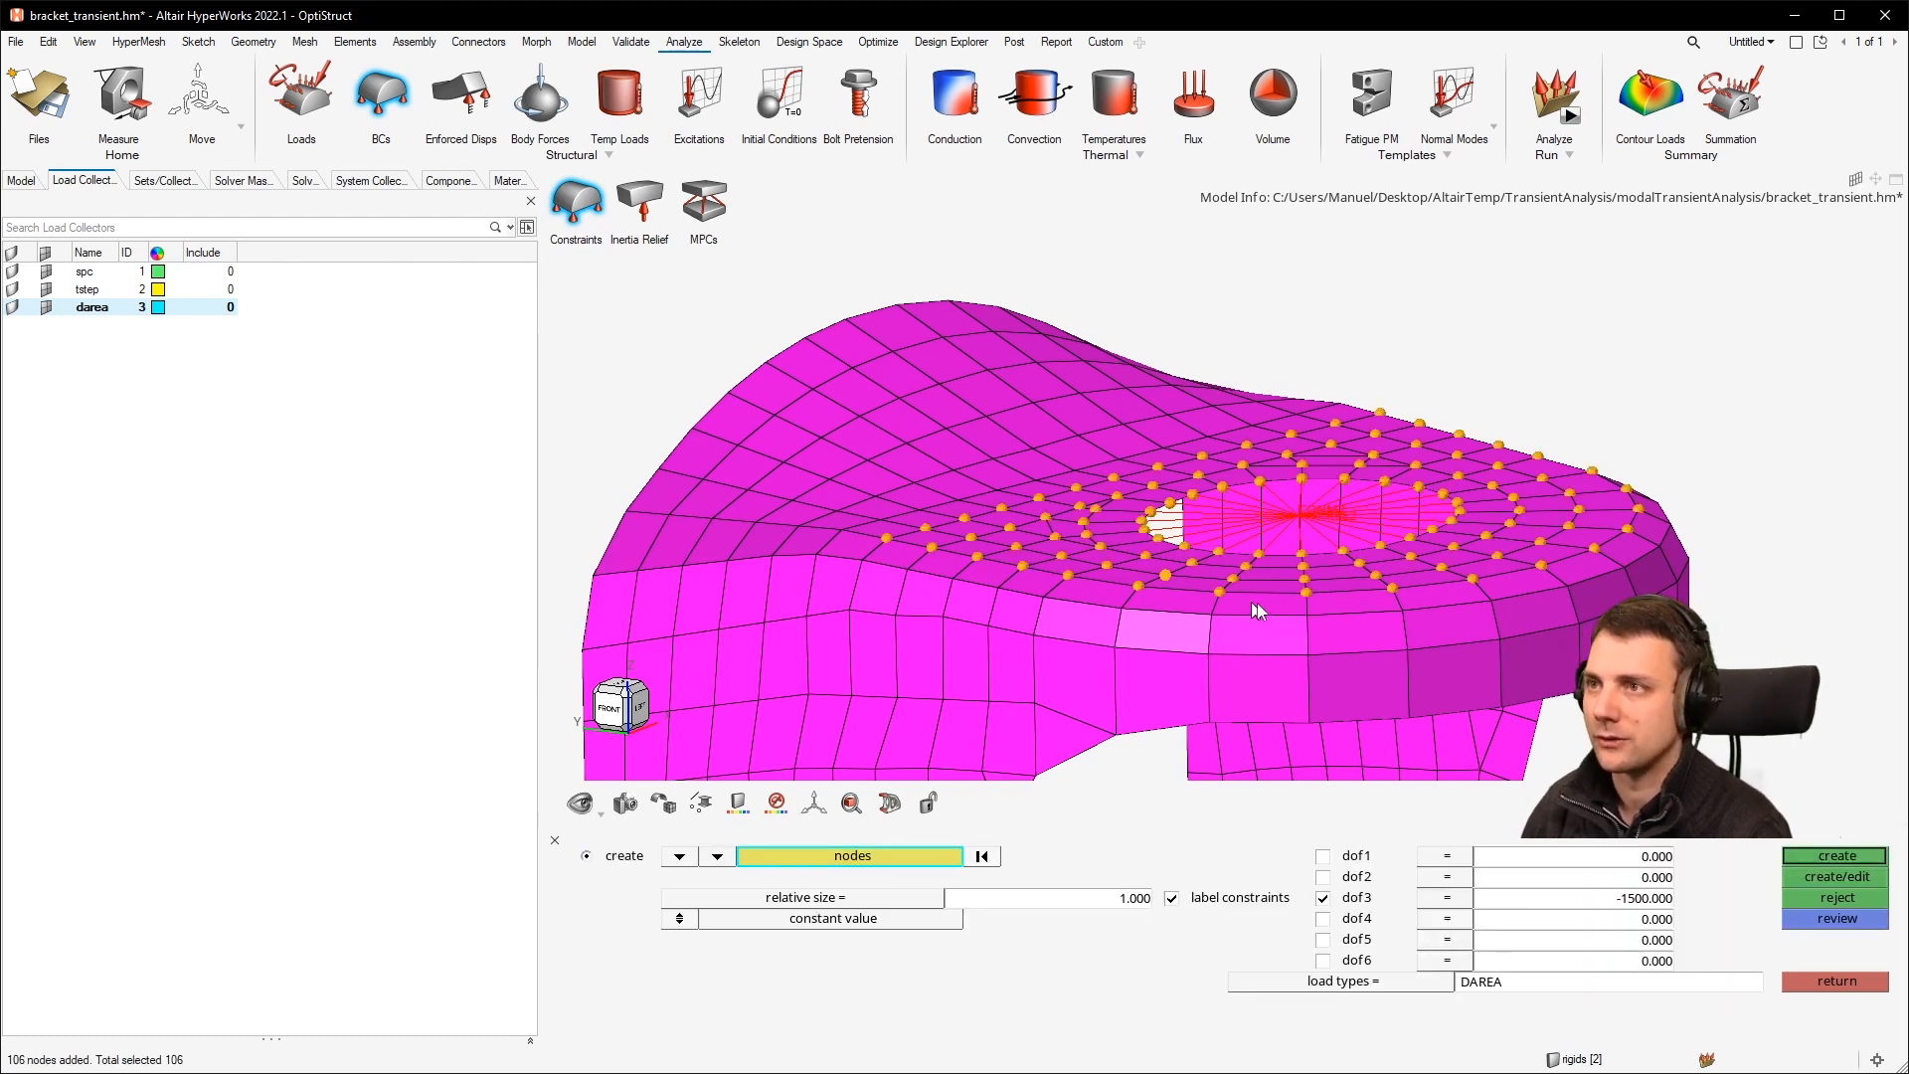
{"action": "left_click_drag", "start_coordinate": [1530, 623], "coordinate": [1449, 796], "text": "ctrl"}
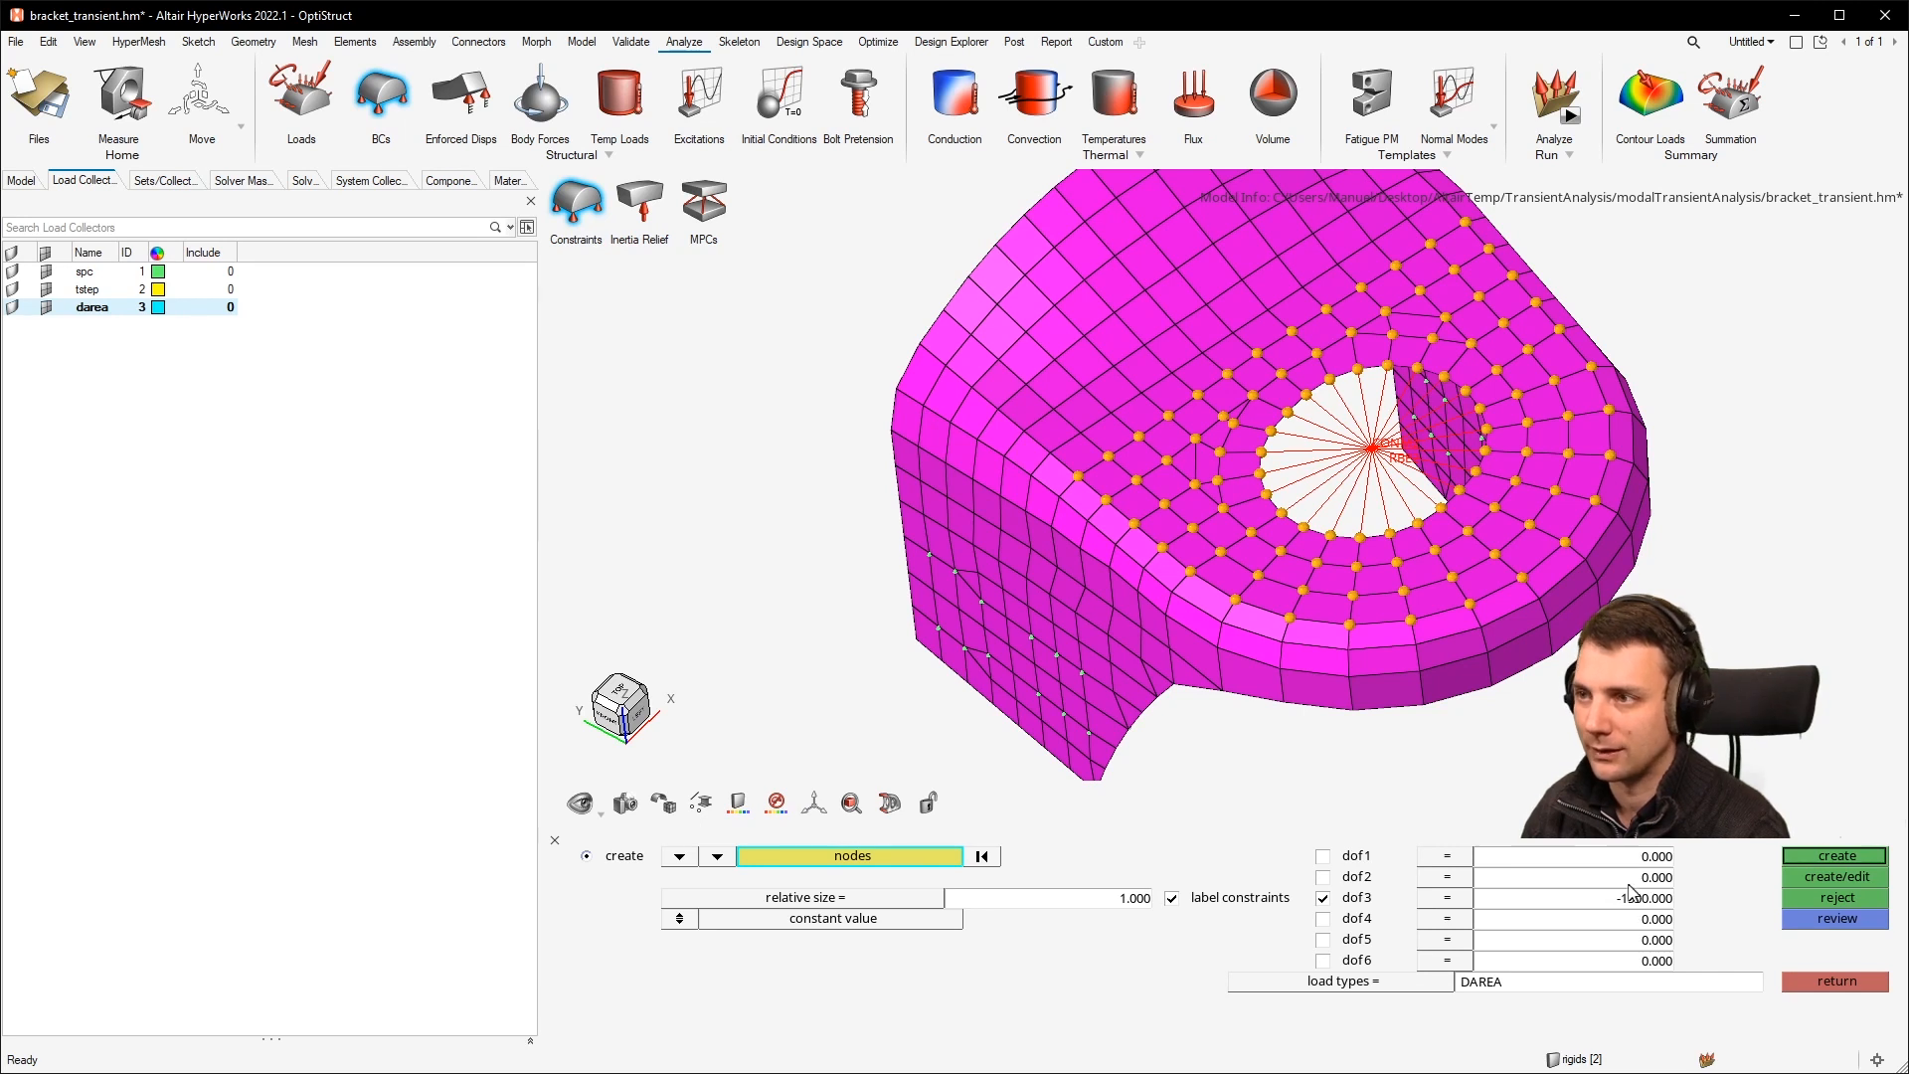
{"action": "middle_click_drag", "start_coordinate": [1279, 582], "coordinate": [1289, 472]}
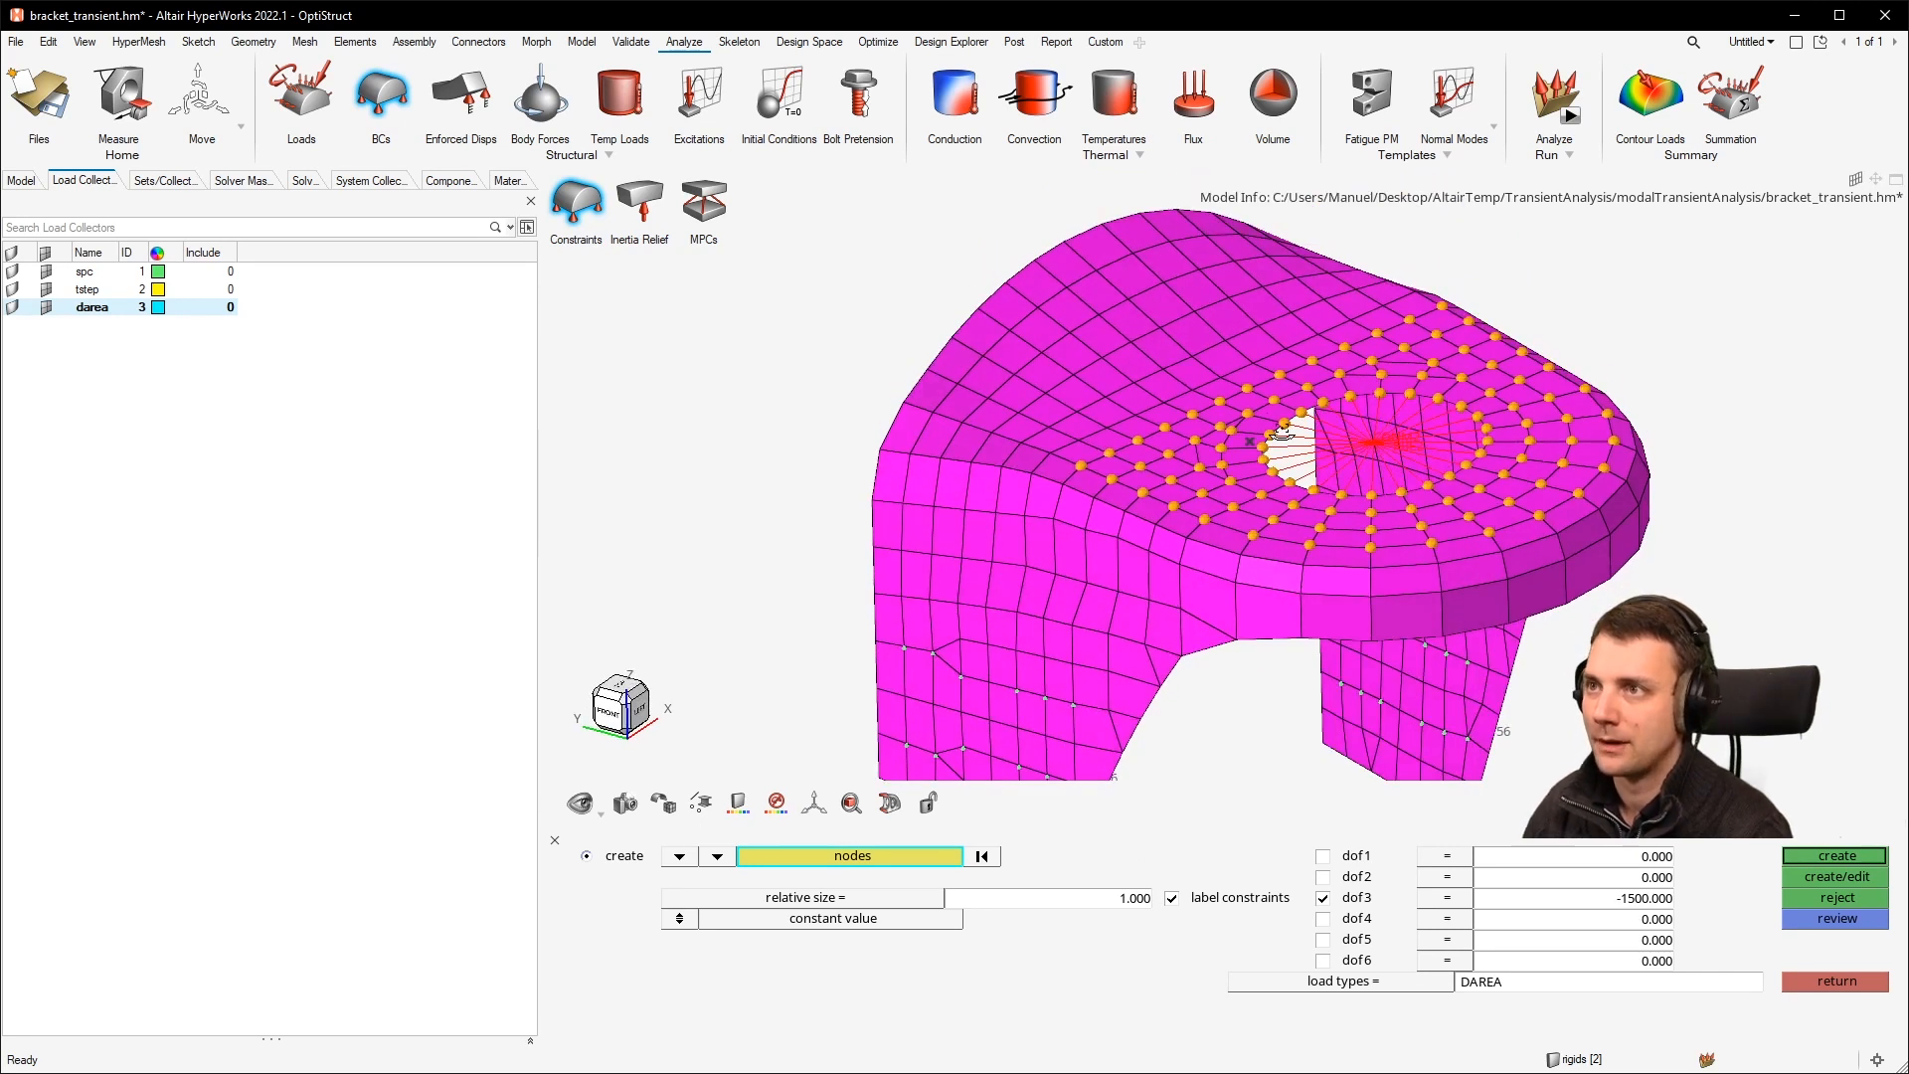
{"action": "scroll", "coordinate": [1290, 472], "scroll_direction": "down", "scroll_amount": 3}
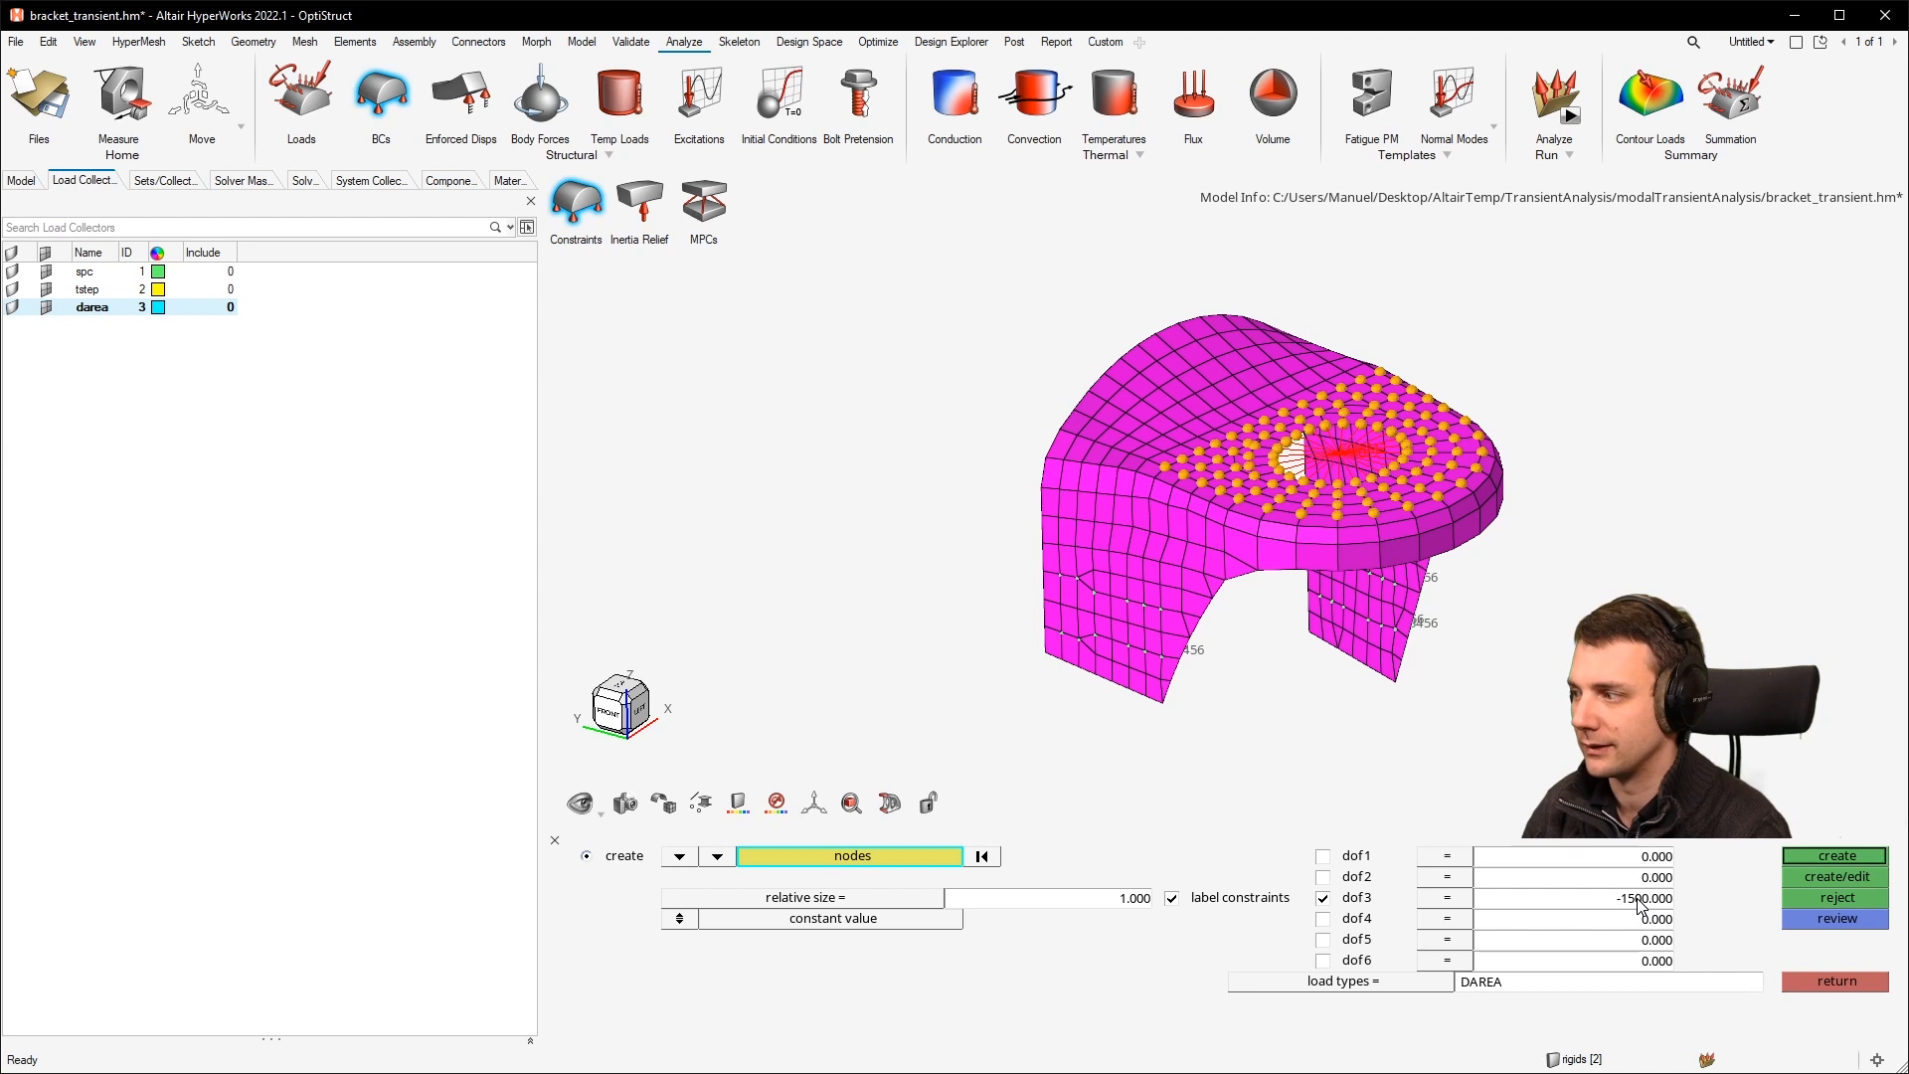
{"action": "left_click", "coordinate": [1837, 855]}
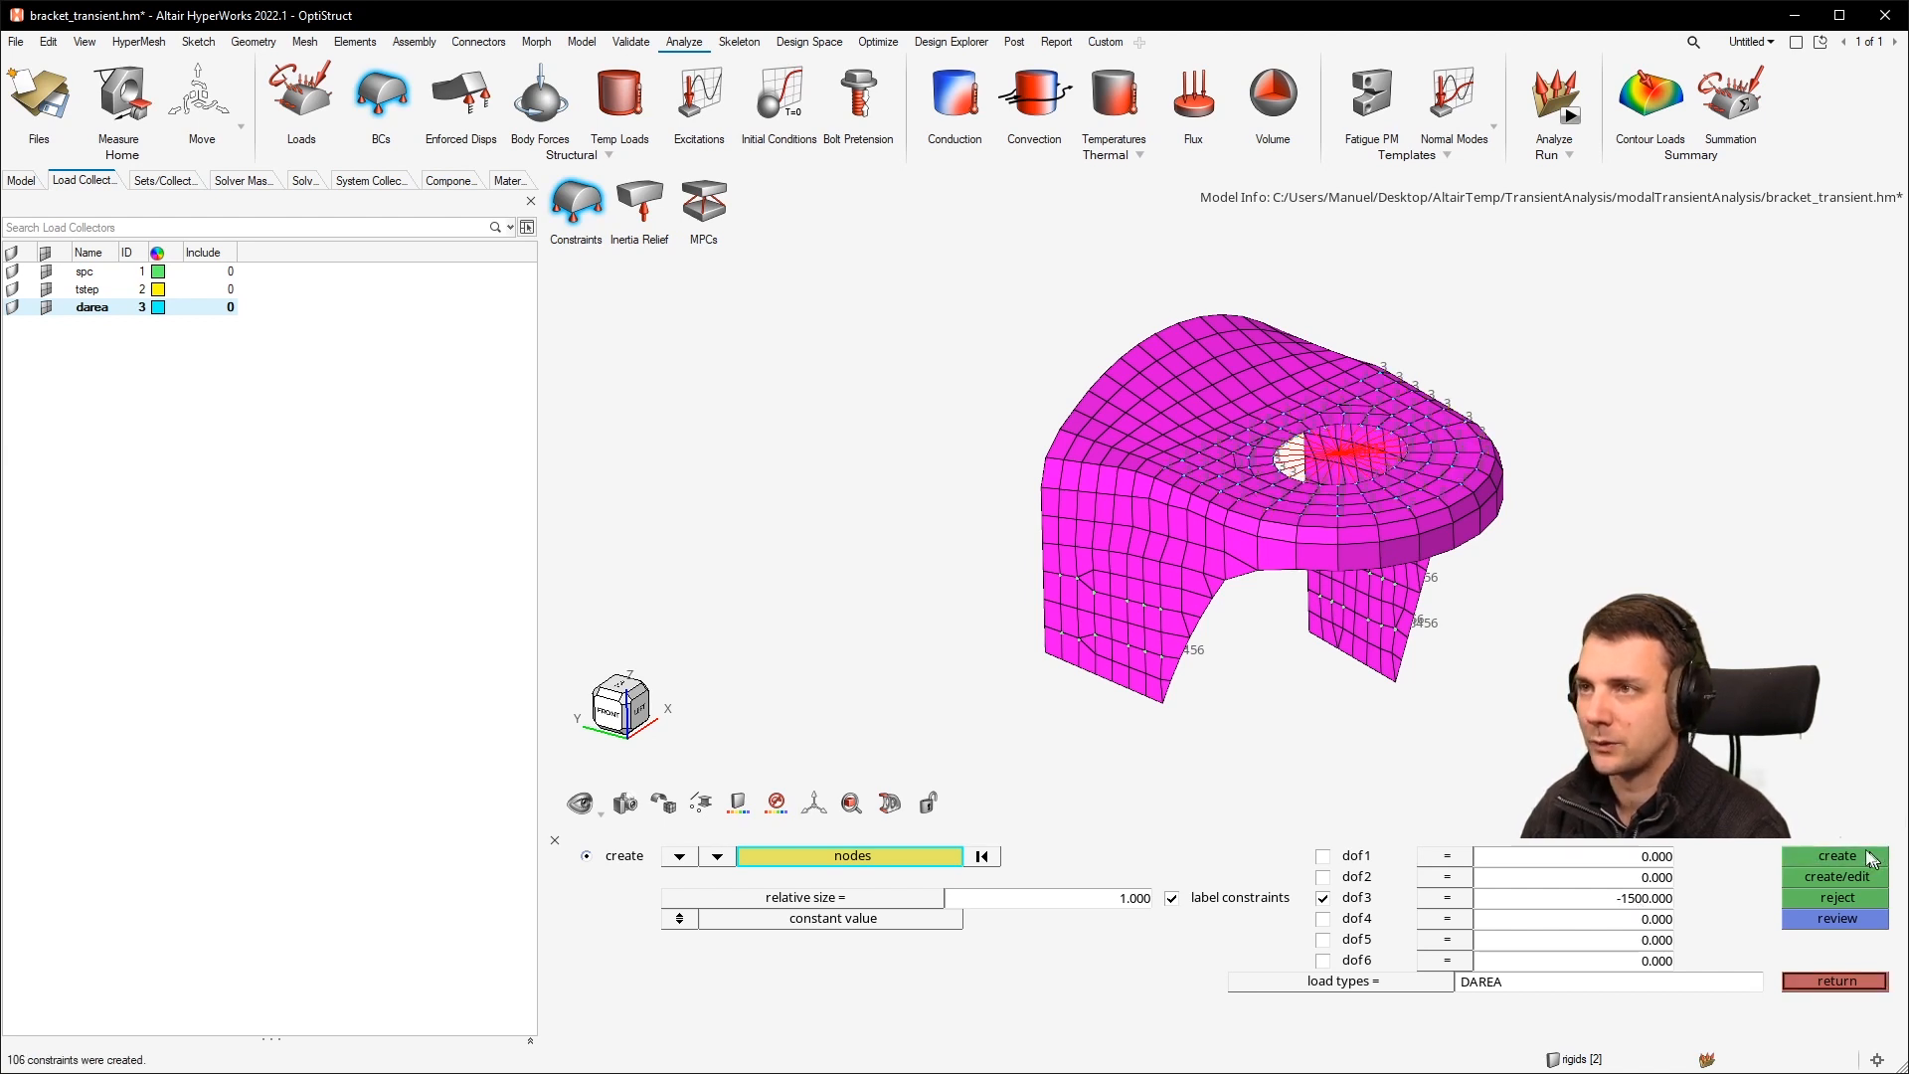
Step: Inspect the created DAREA constraints by temporarily making the bracket mesh transparent, and exit constraint creation
{"action": "scroll", "coordinate": [1280, 556], "scroll_direction": "up", "scroll_amount": 3}
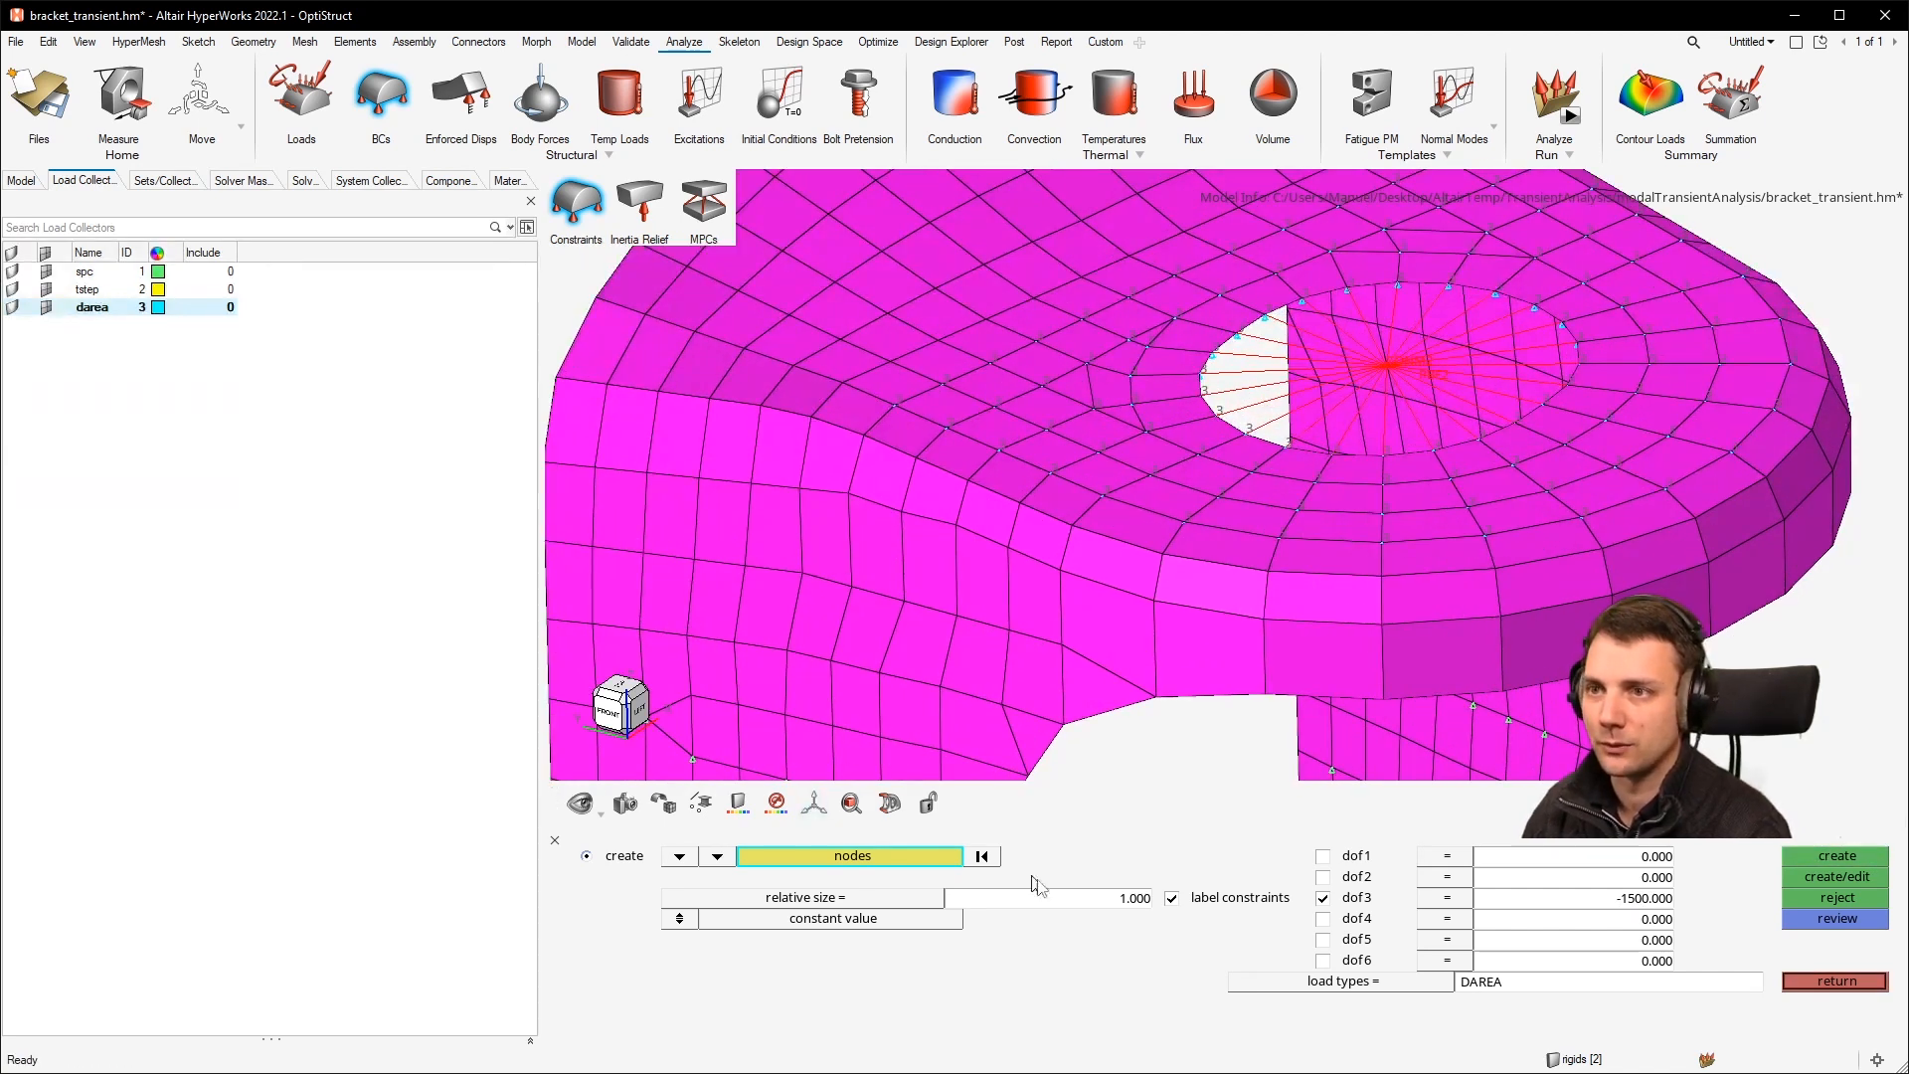
{"action": "scroll", "coordinate": [1168, 684], "scroll_direction": "down", "scroll_amount": 2}
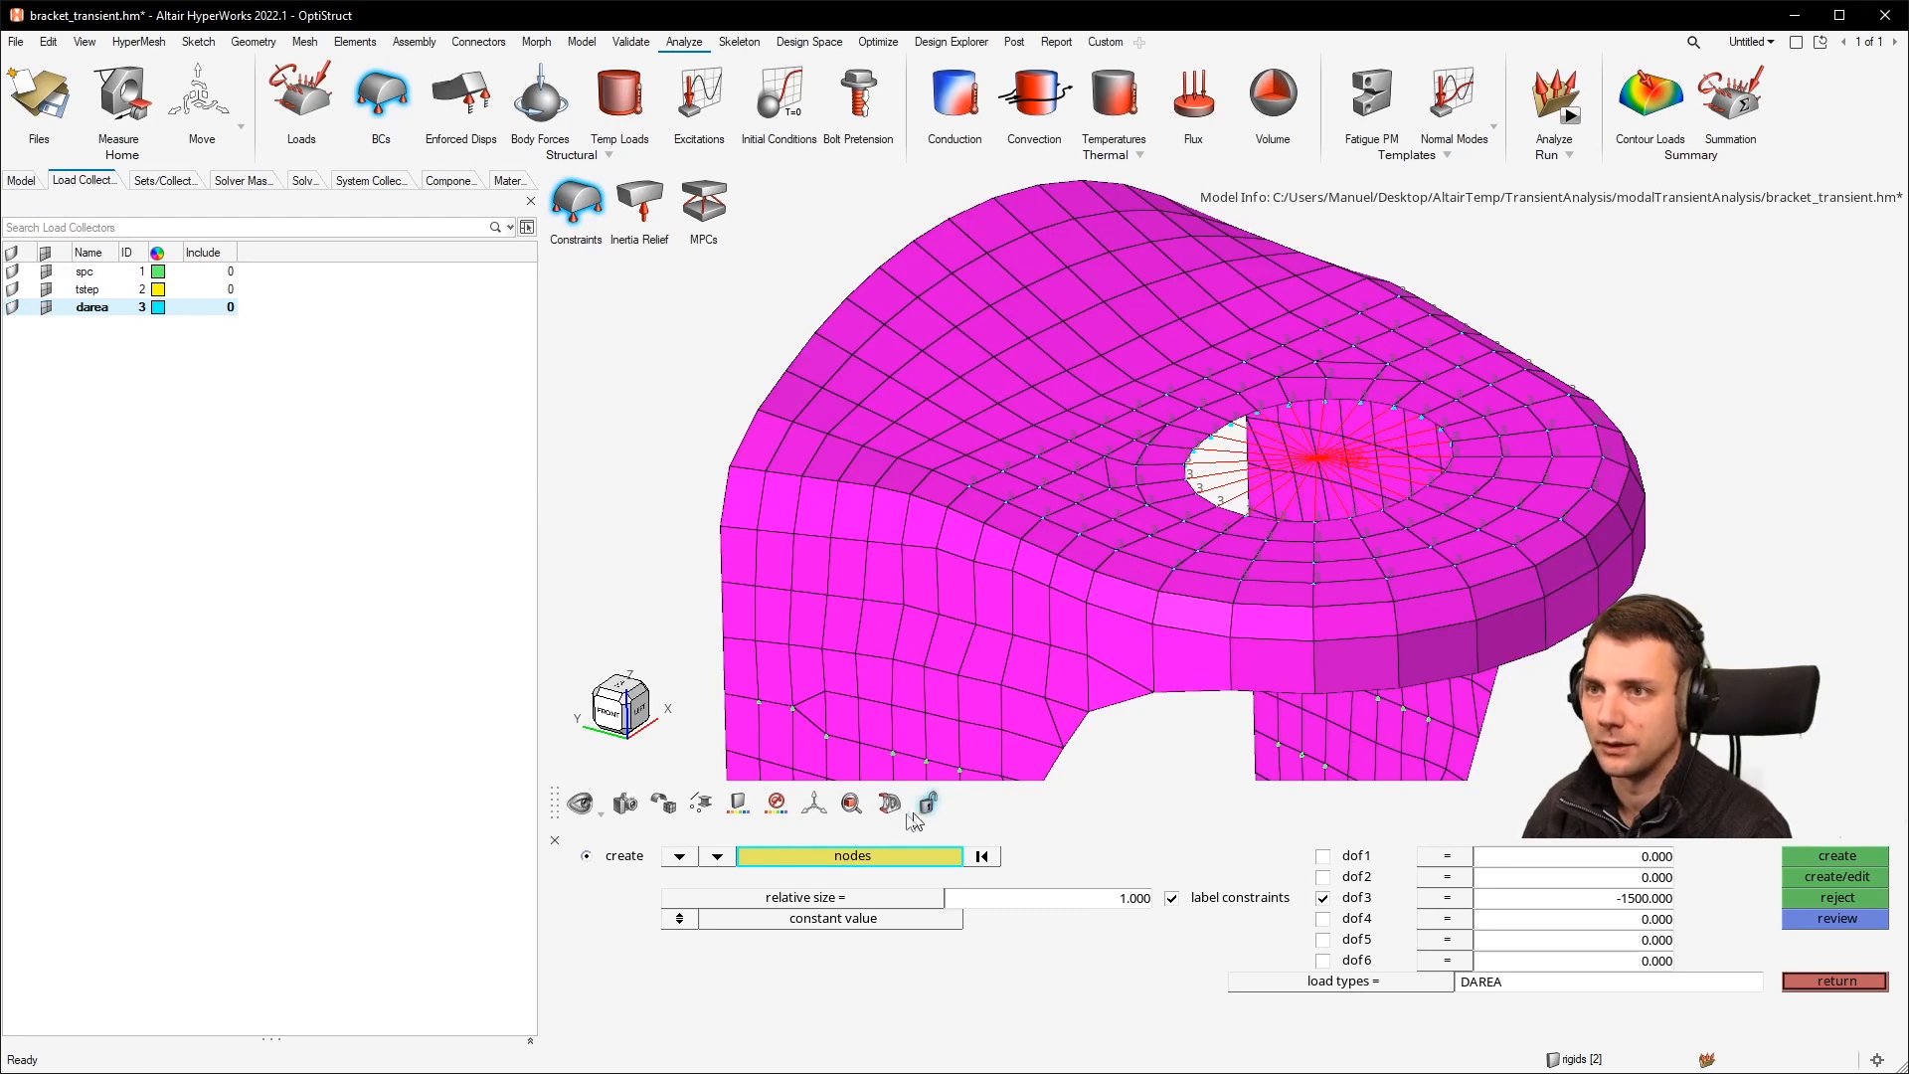
{"action": "mouse_move", "coordinate": [668, 804]}
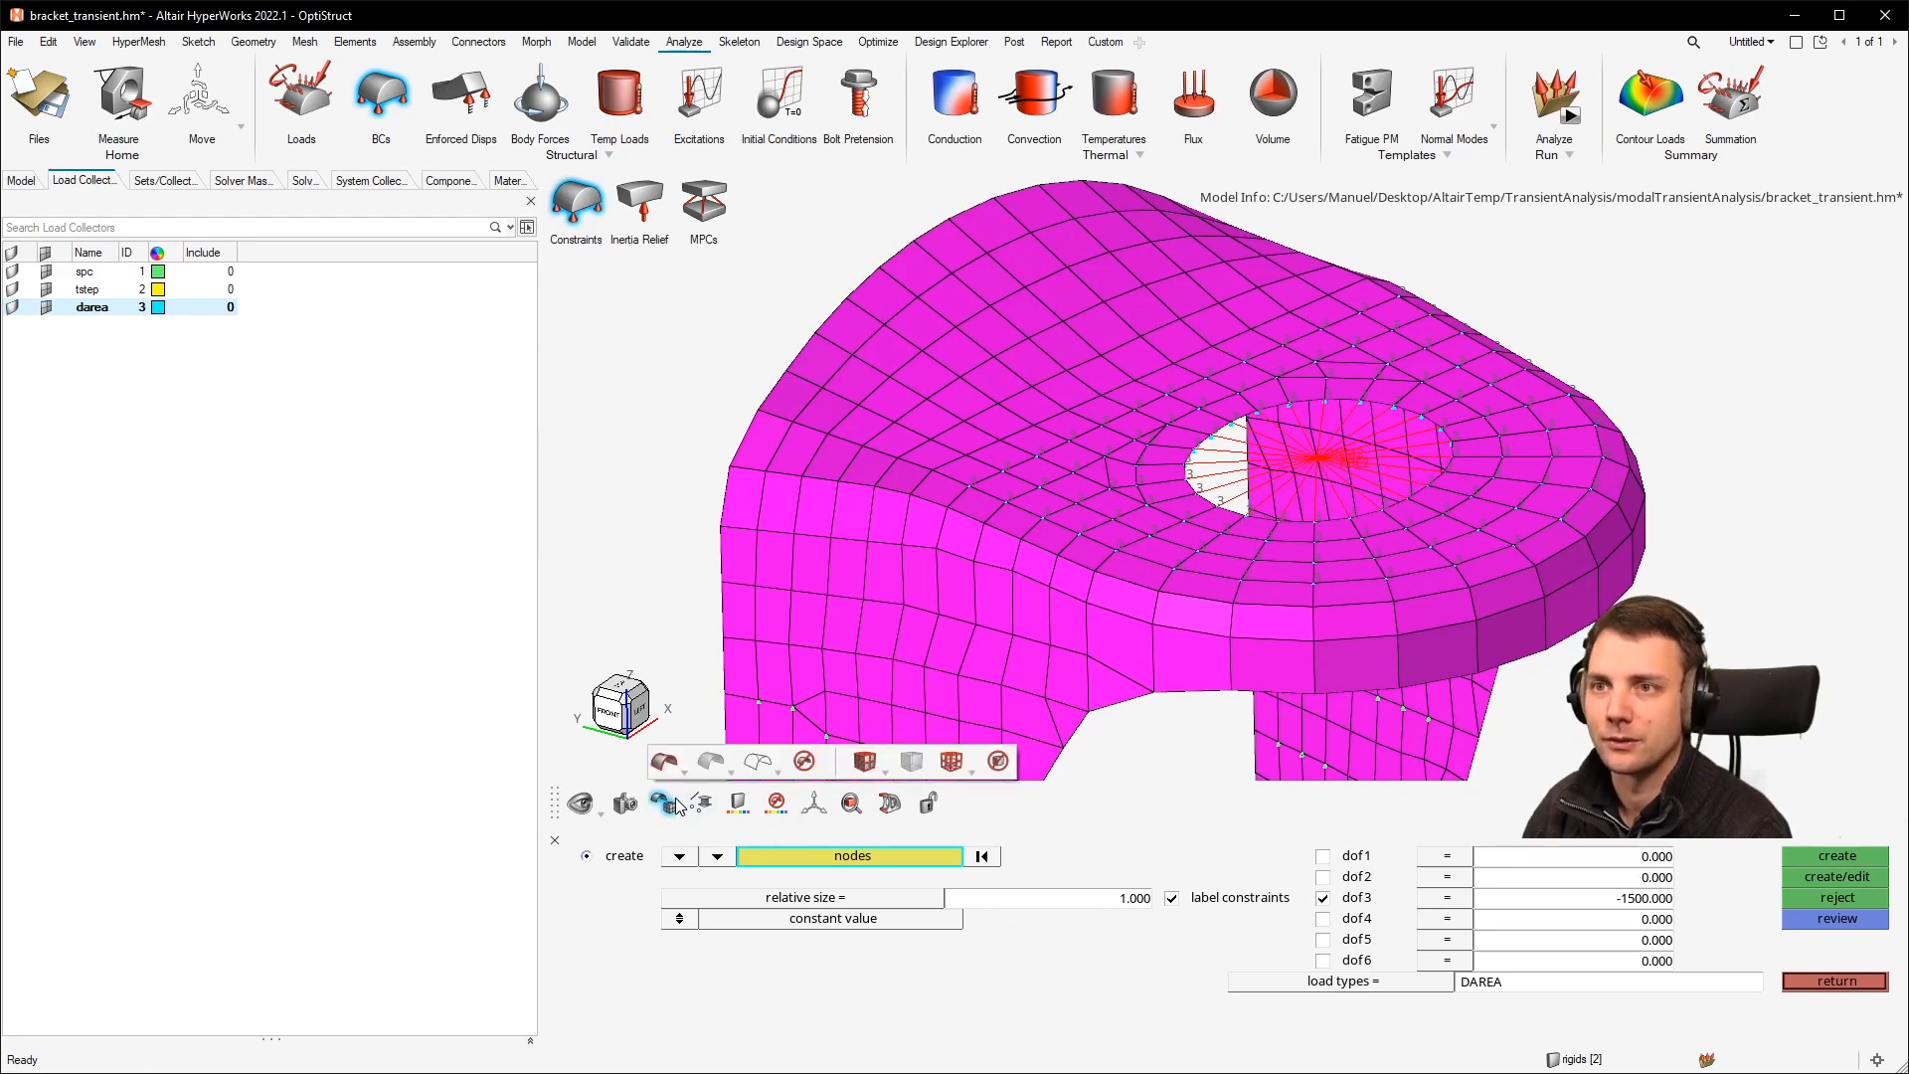
{"action": "left_click", "coordinate": [911, 762]}
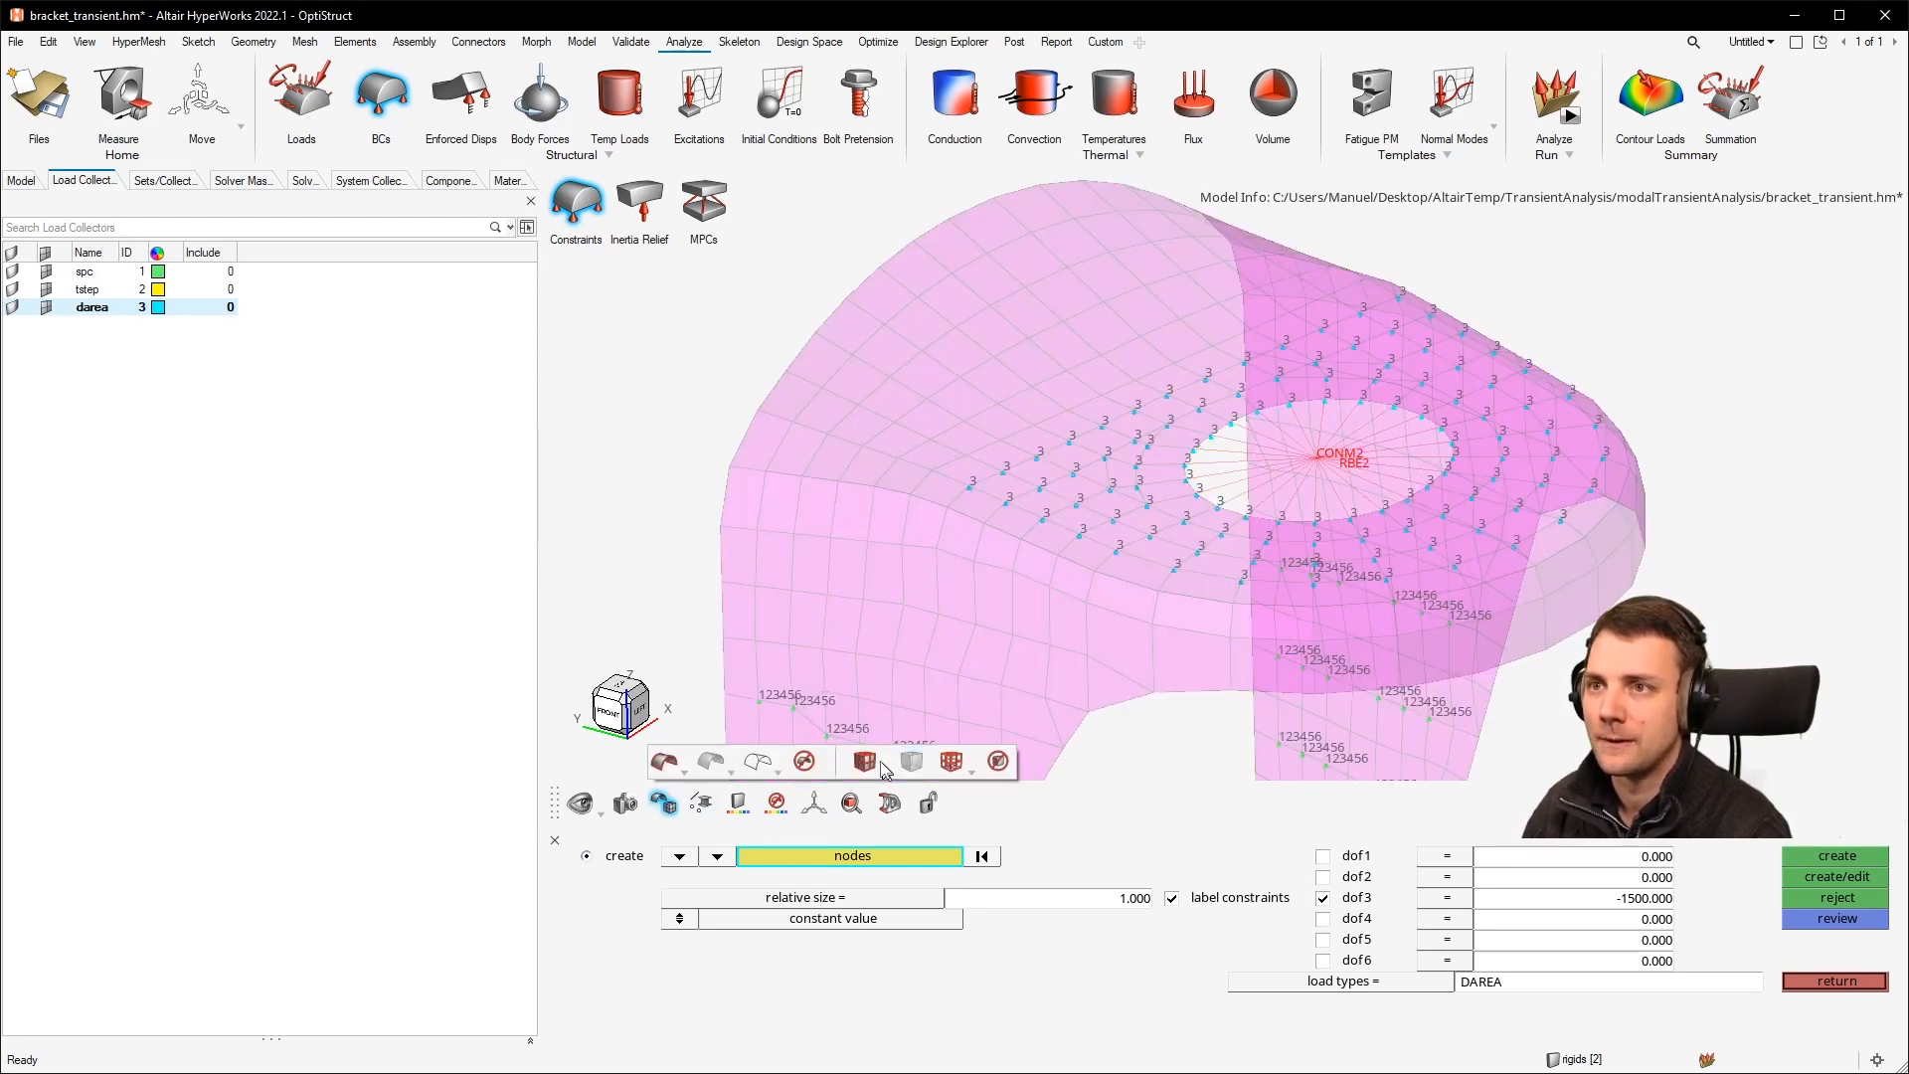
{"action": "left_click", "coordinate": [910, 762]}
{"action": "left_click", "coordinate": [1817, 980]}
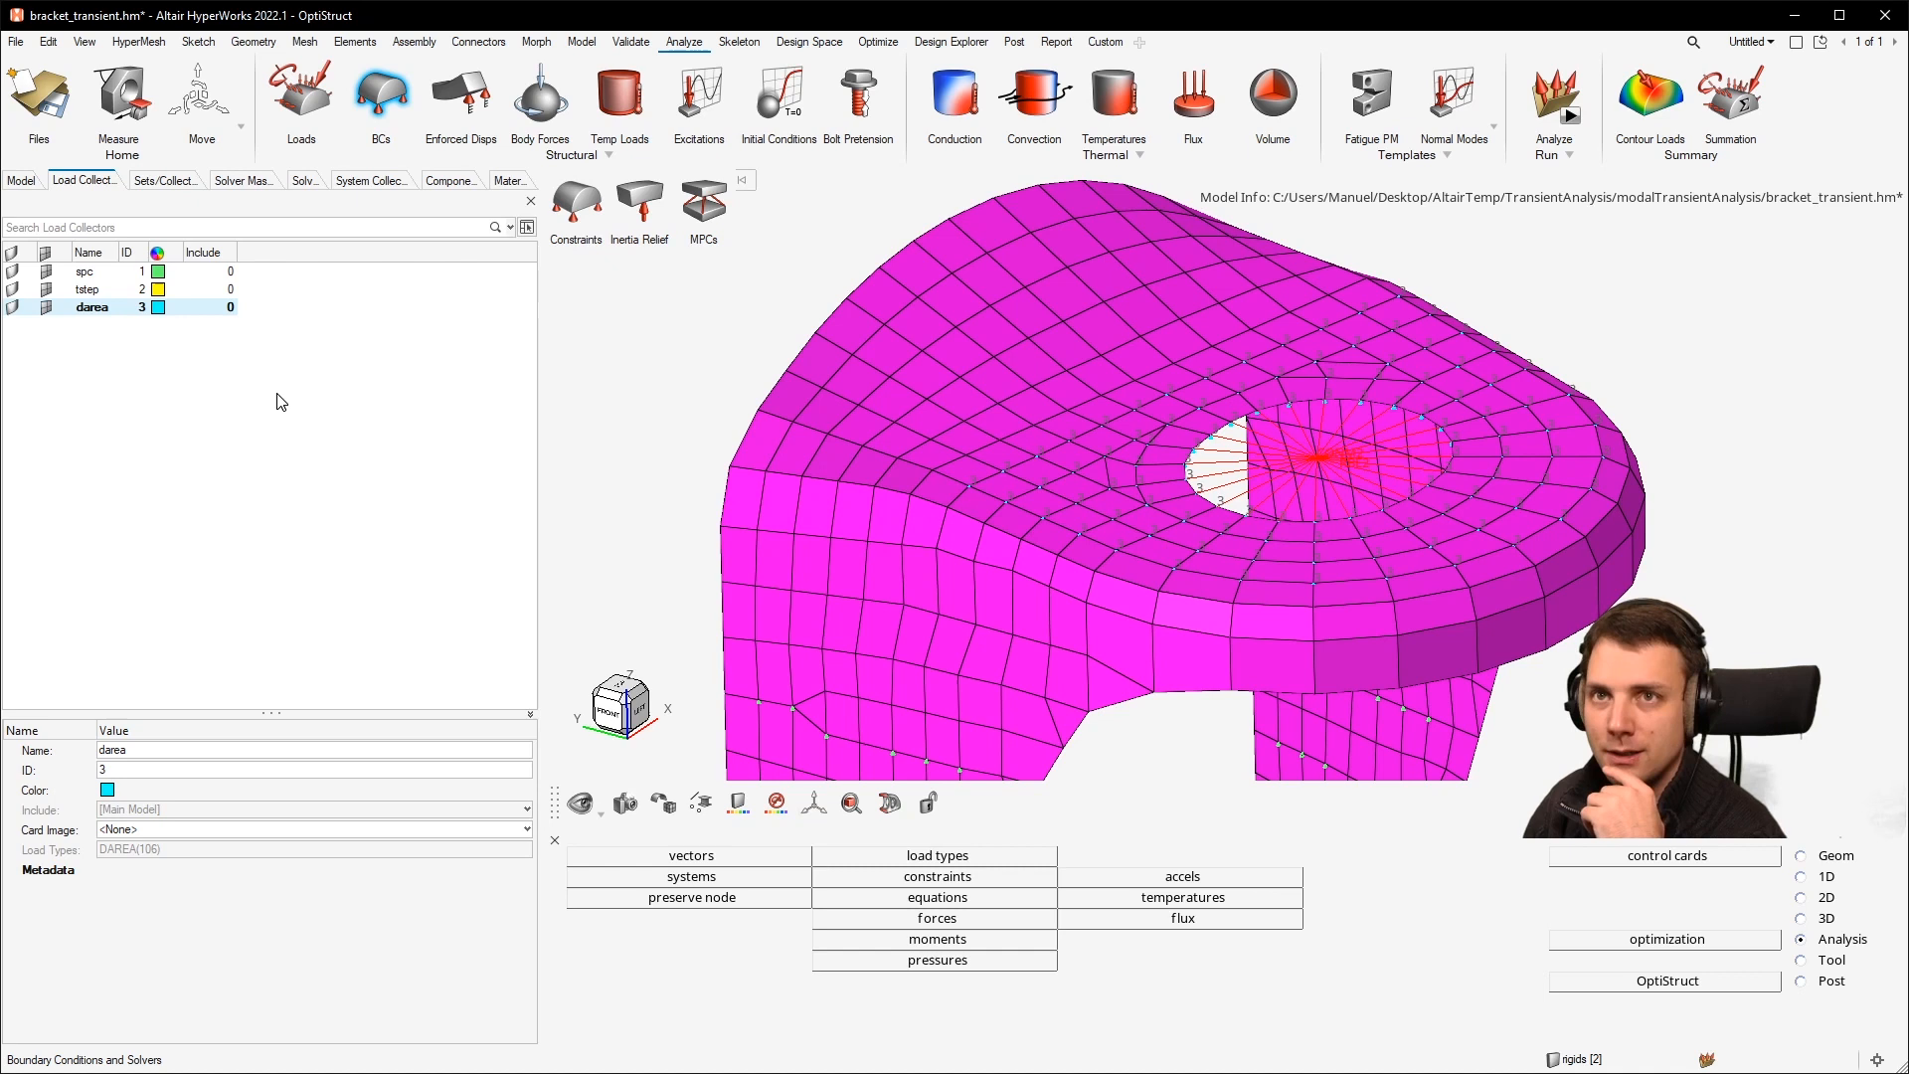
Step: Create a new TABDMP1 curve in the model and name it tabdmp1
{"action": "left_click", "coordinate": [21, 179]}
{"action": "right_click", "coordinate": [304, 352]}
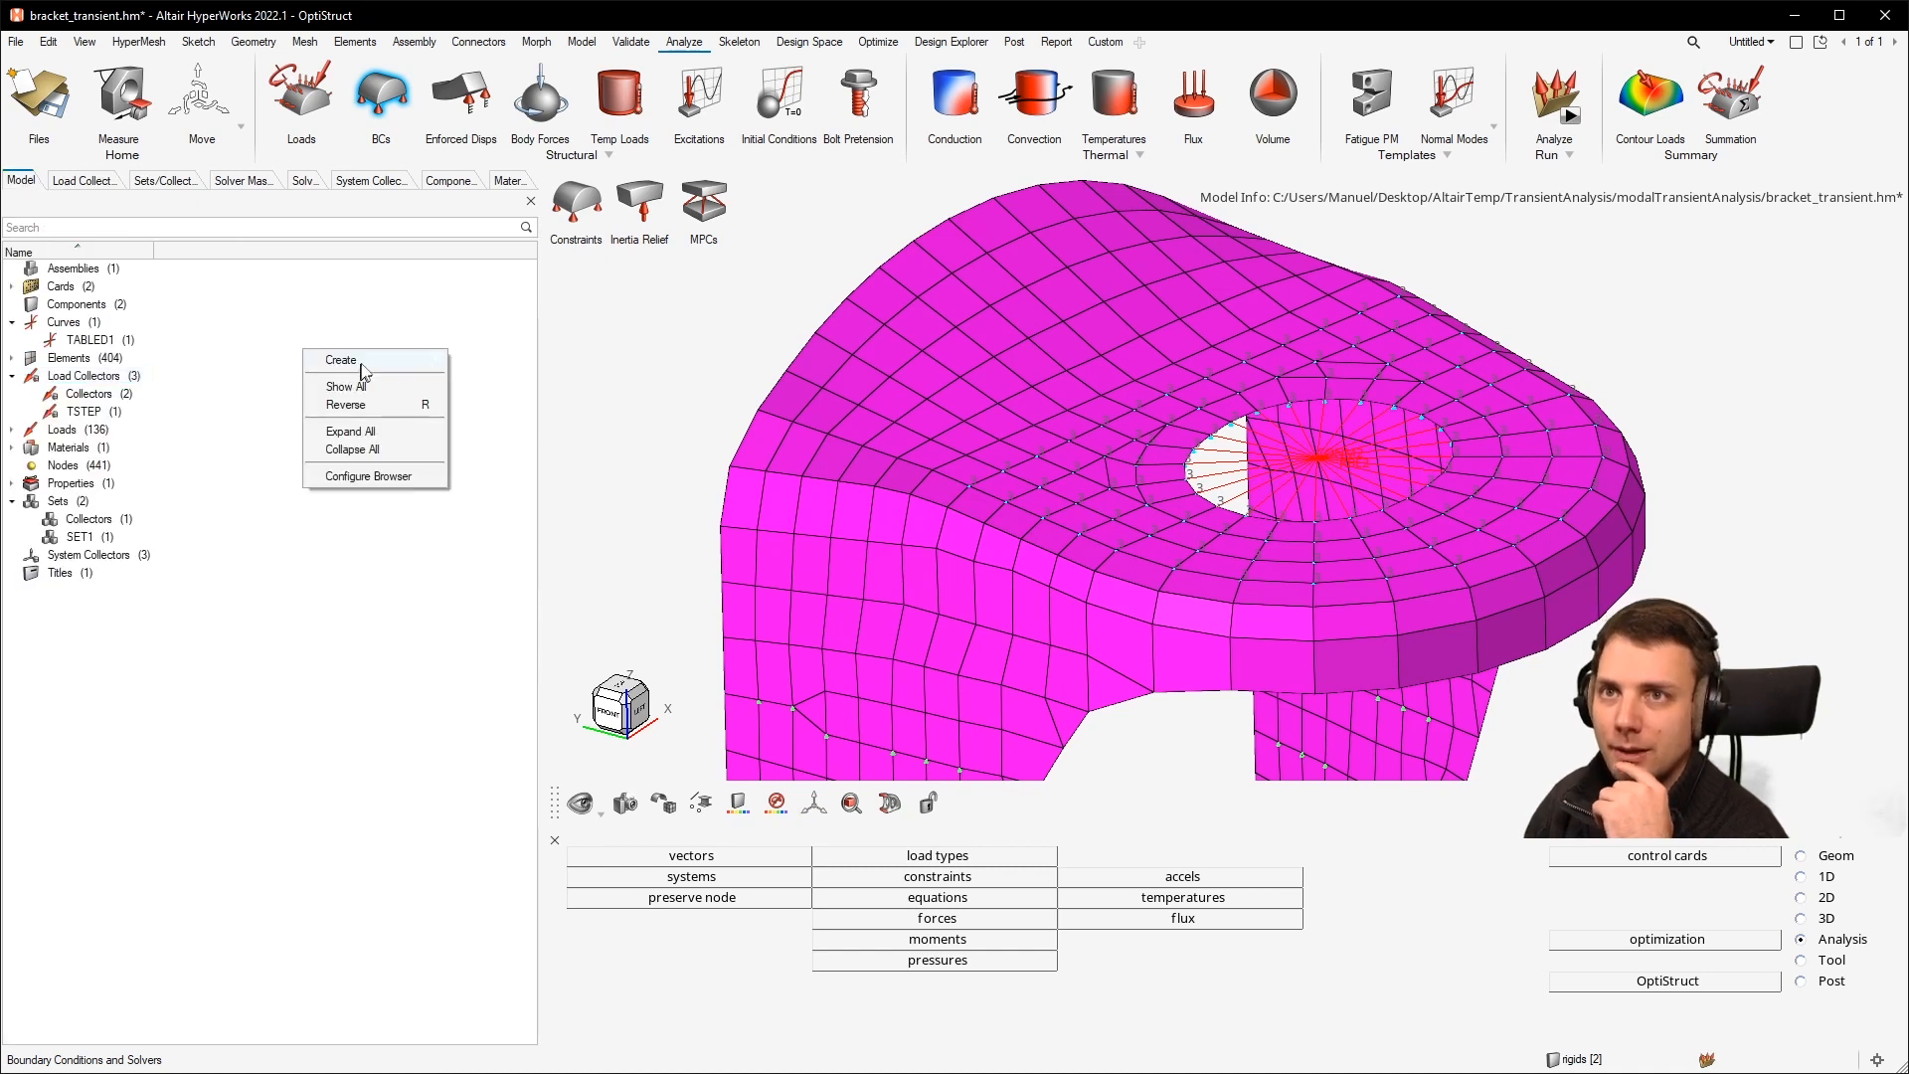
{"action": "mouse_move", "coordinate": [361, 372]}
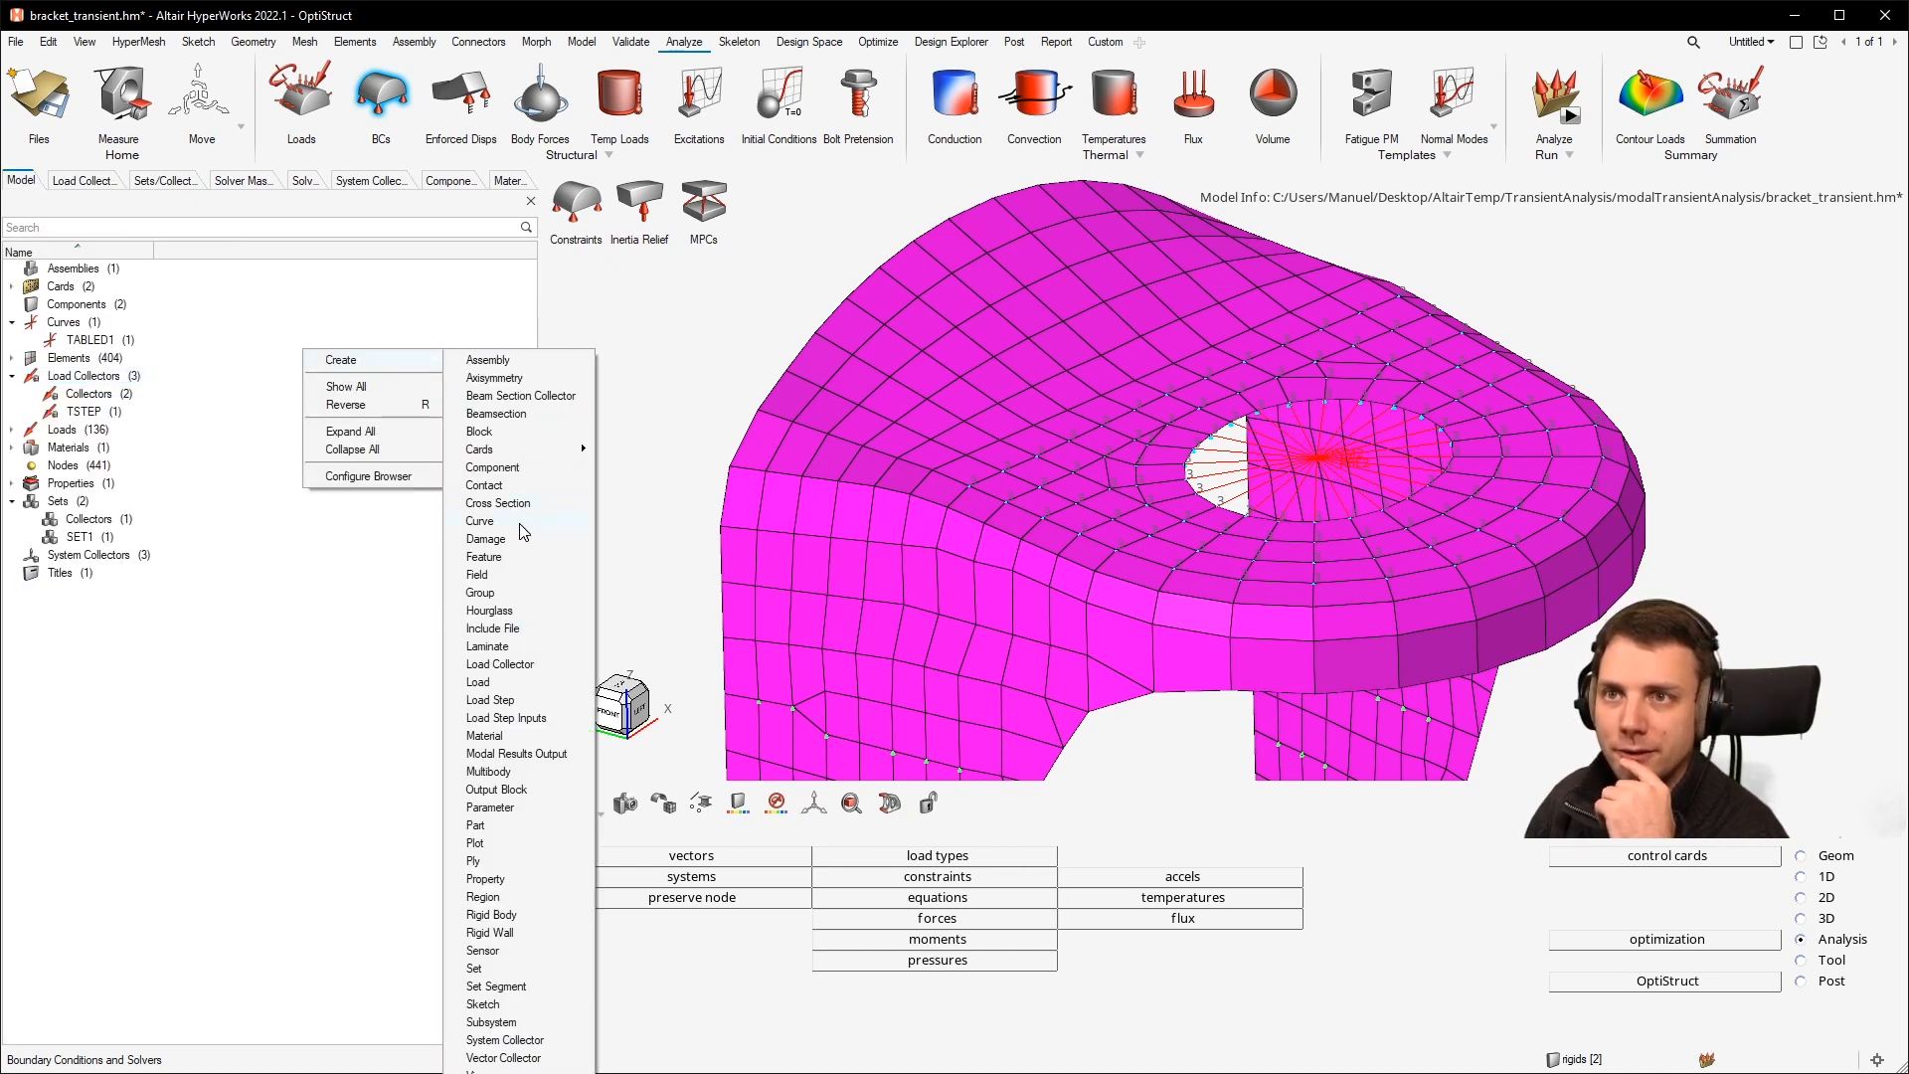
{"action": "left_click", "coordinate": [480, 521]}
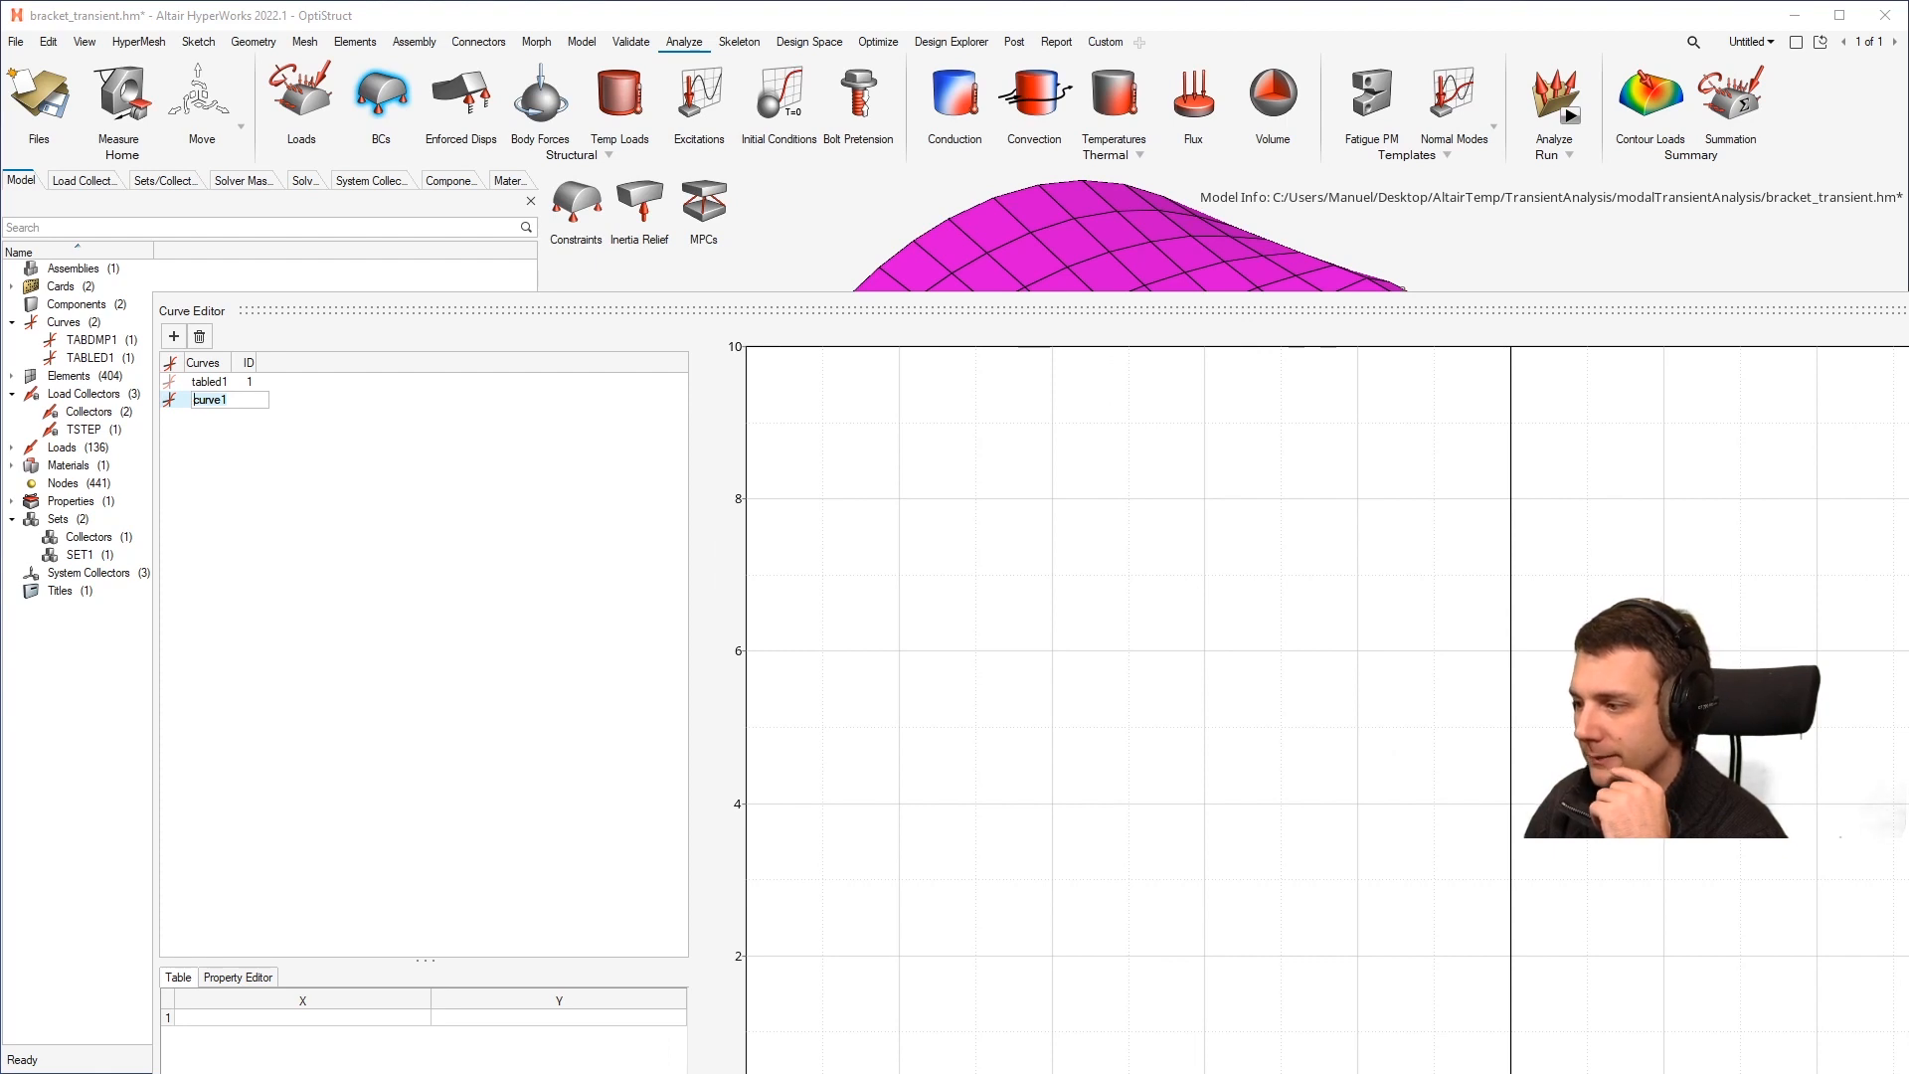
{"action": "key", "text": "Return"}
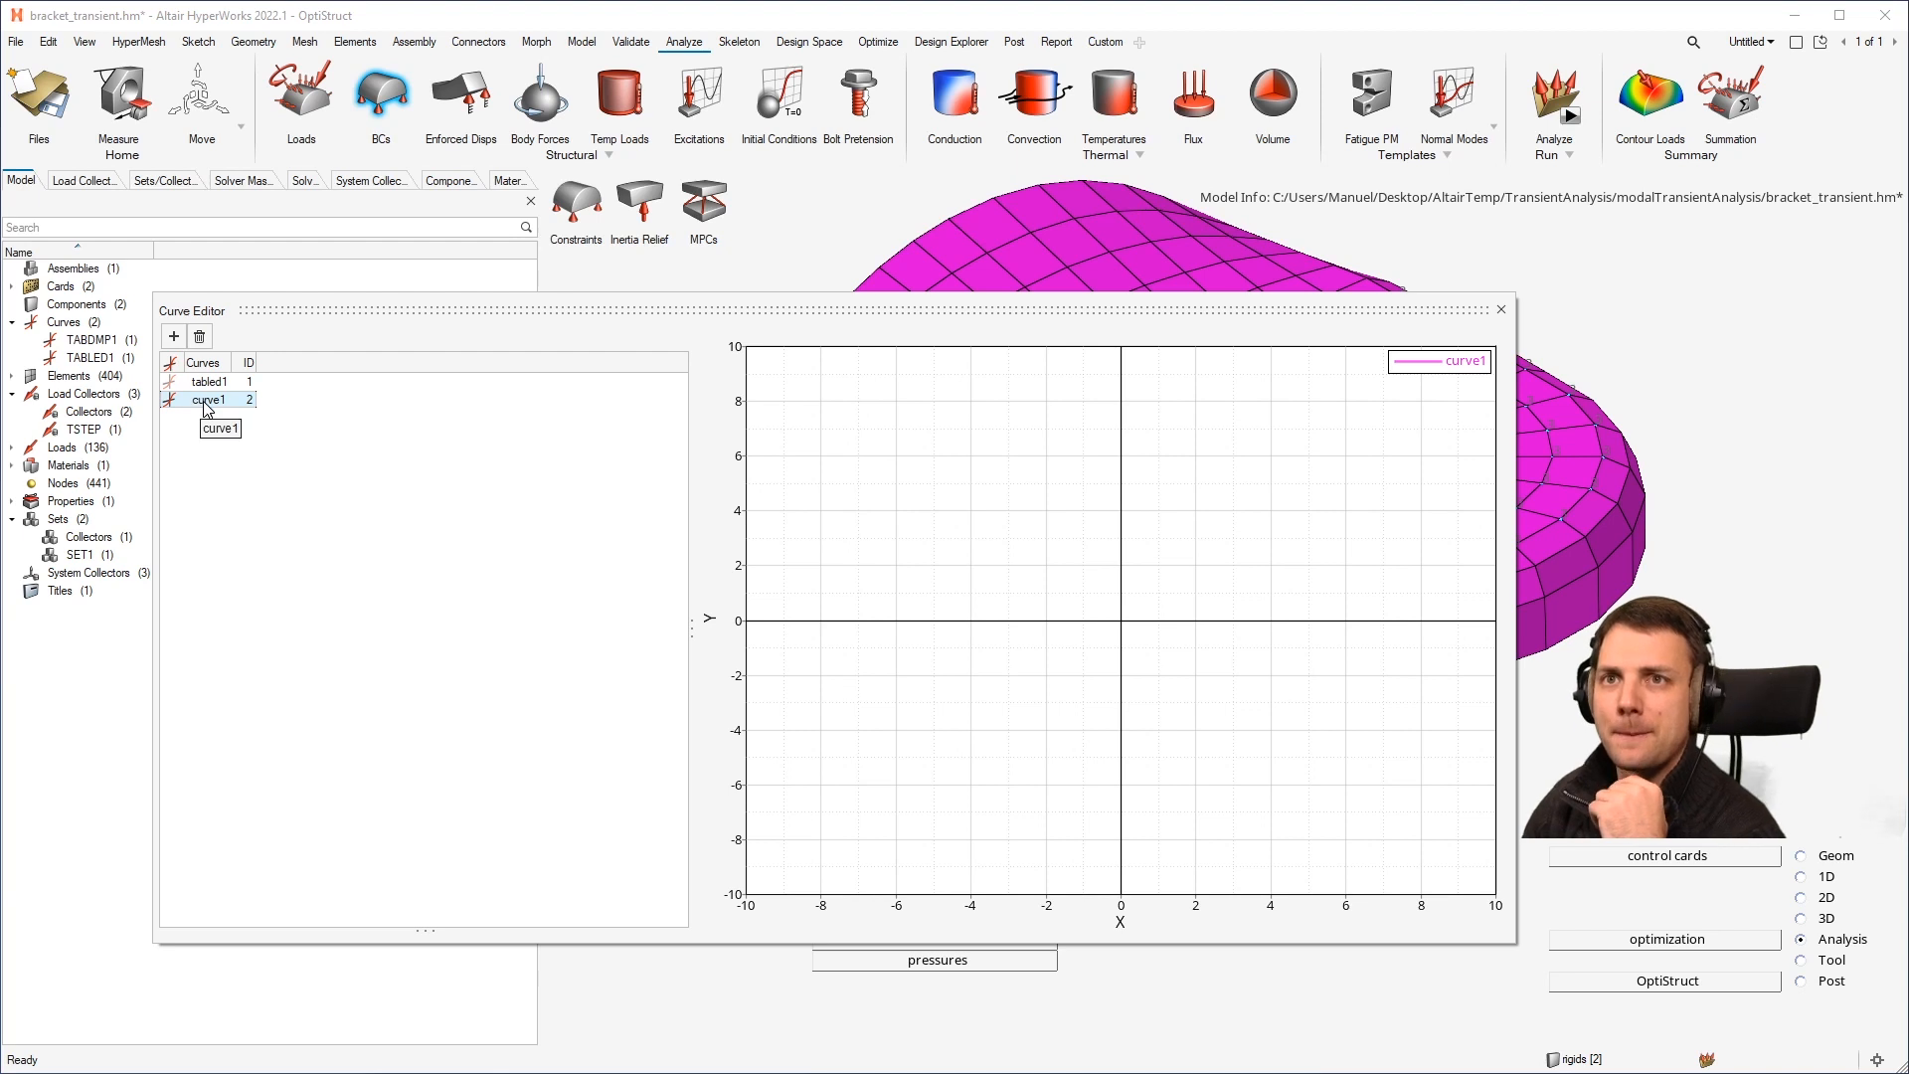
{"action": "double_click", "coordinate": [205, 401]}
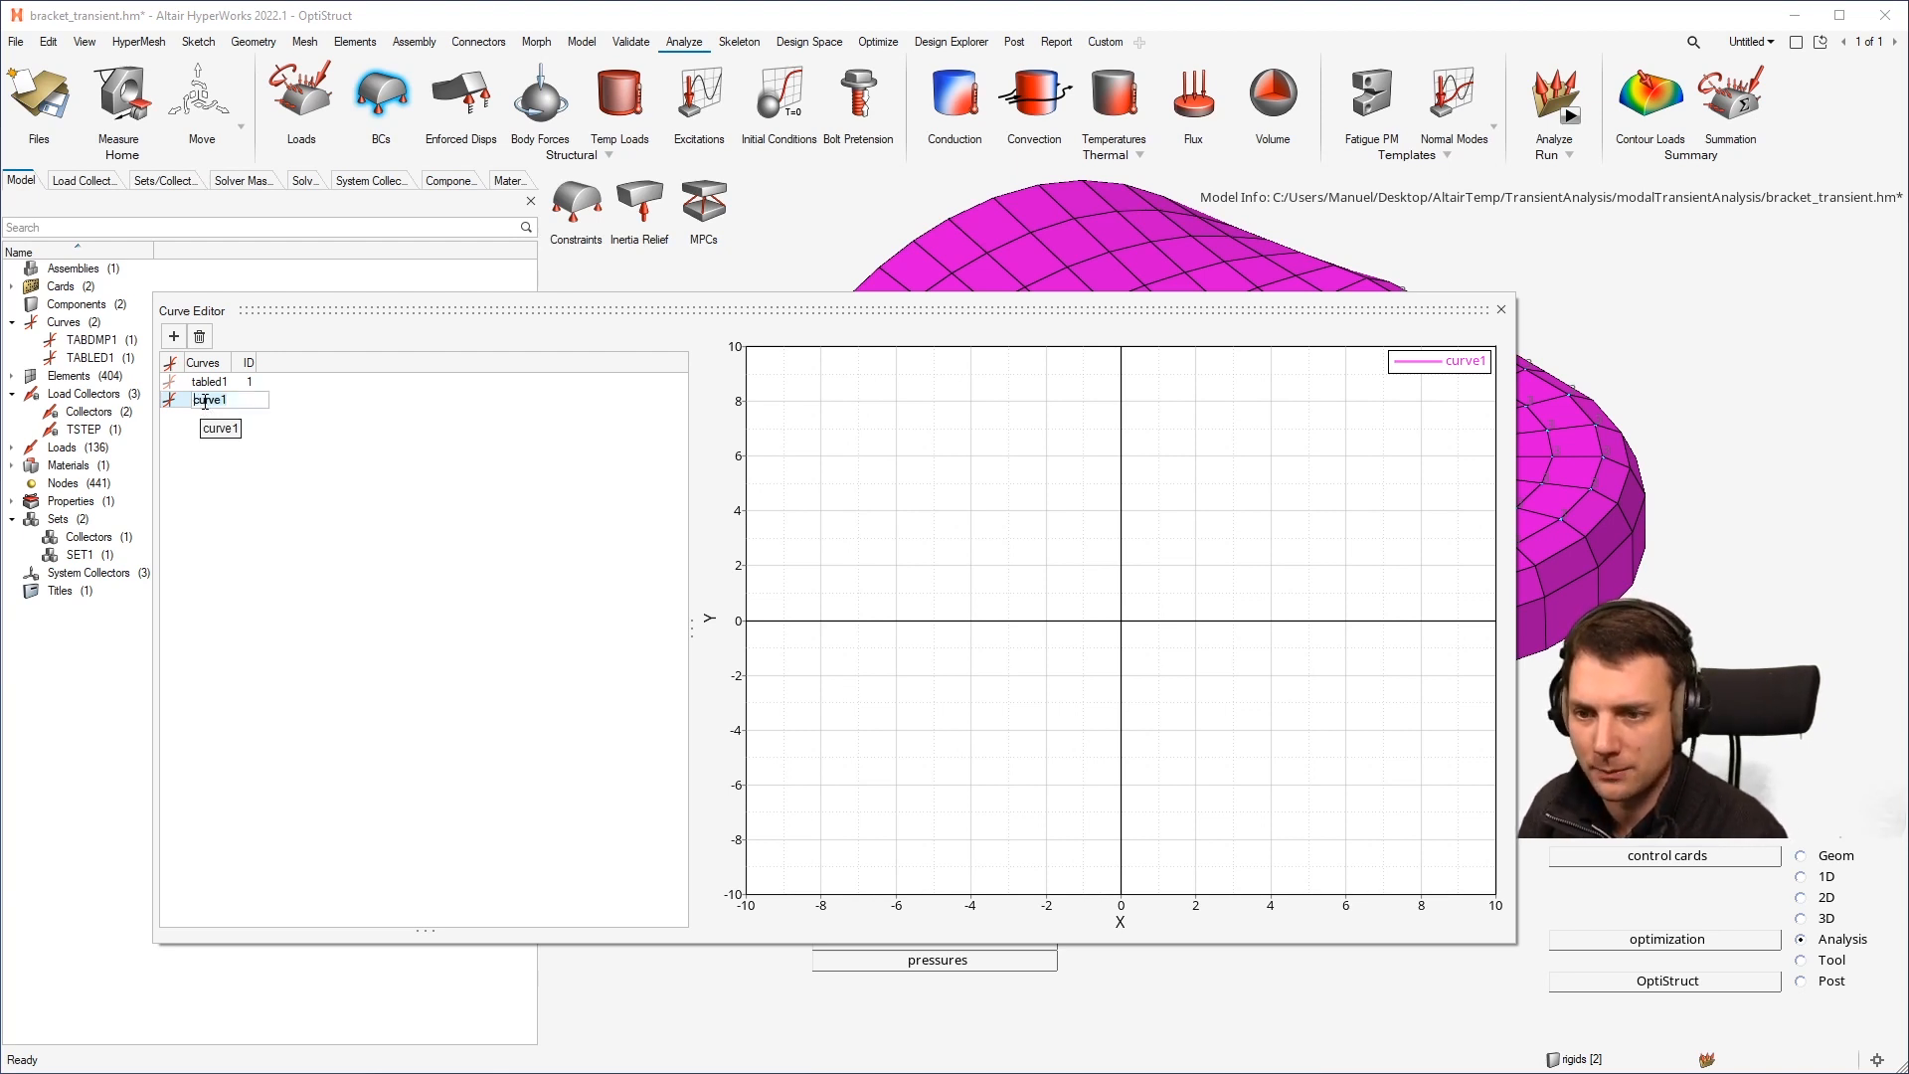
{"action": "type", "text": "tab"}
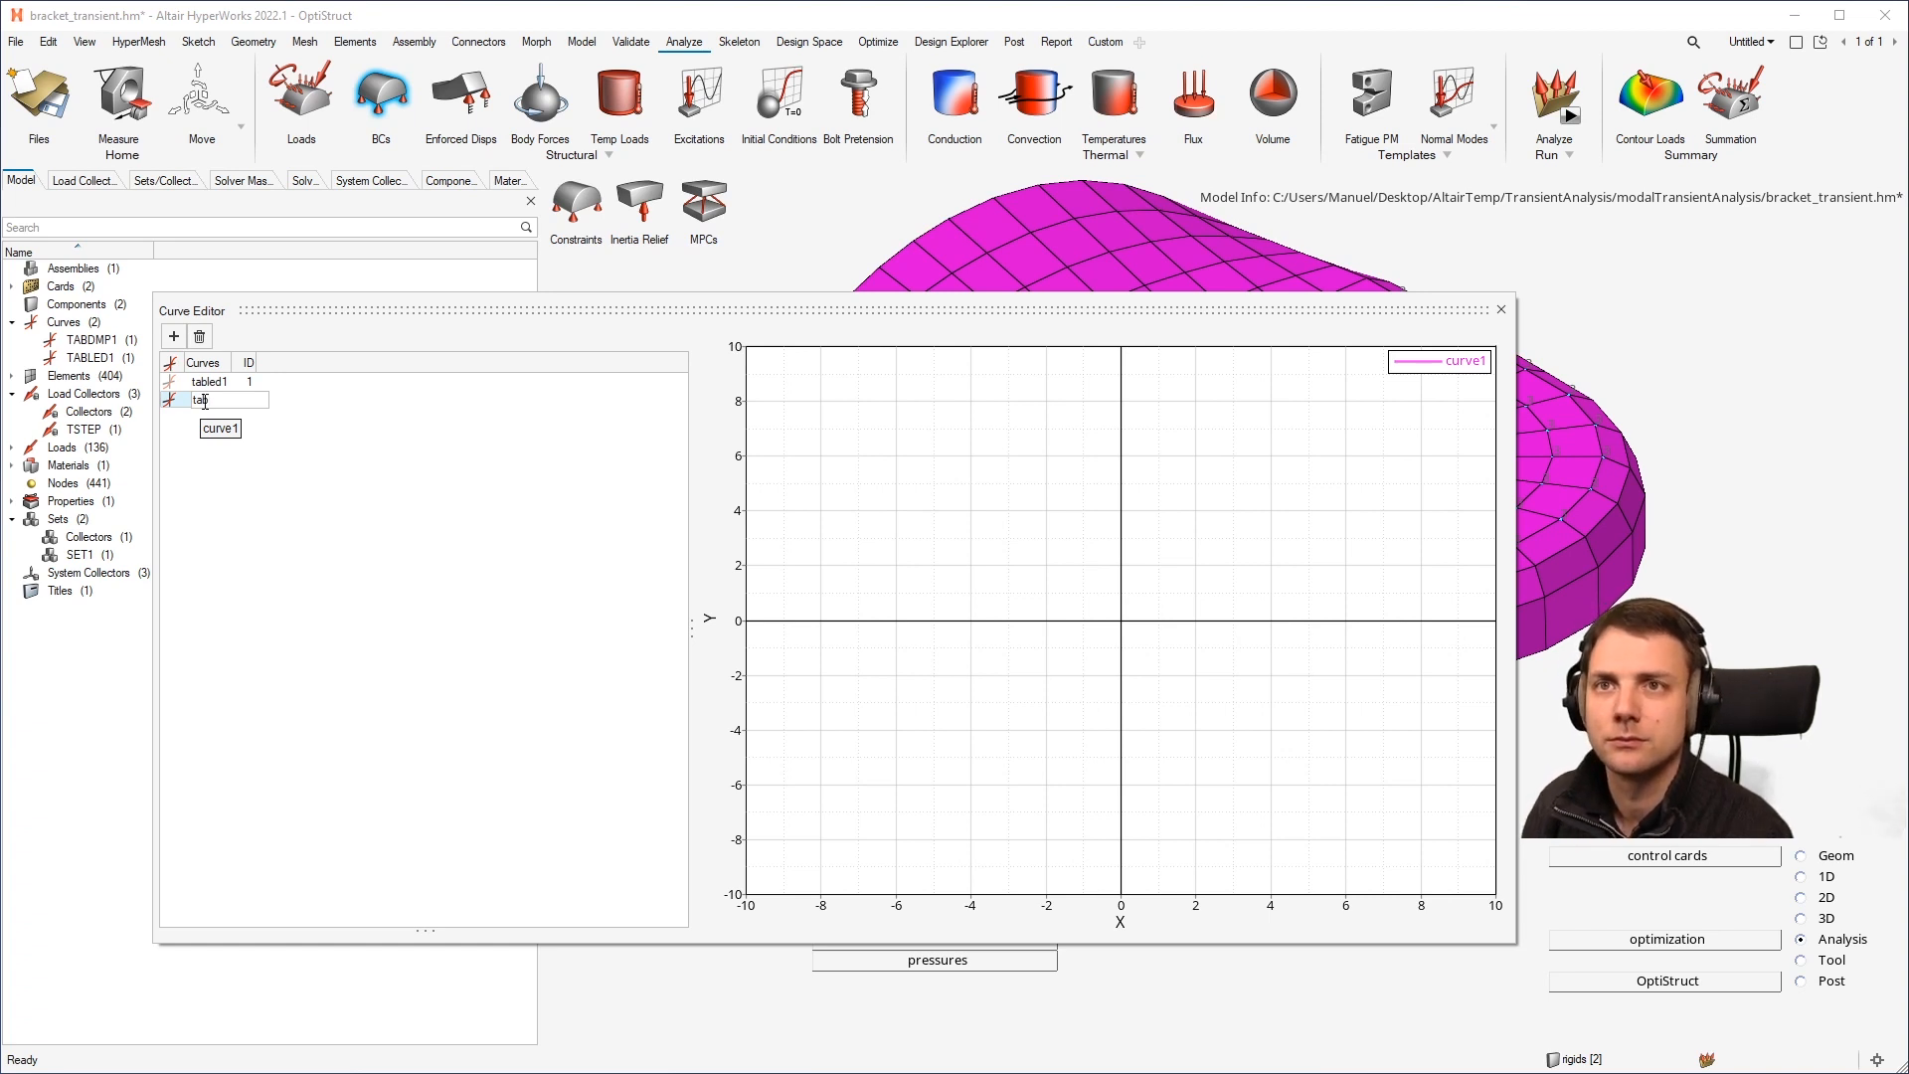
{"action": "type", "text": "dmp1"}
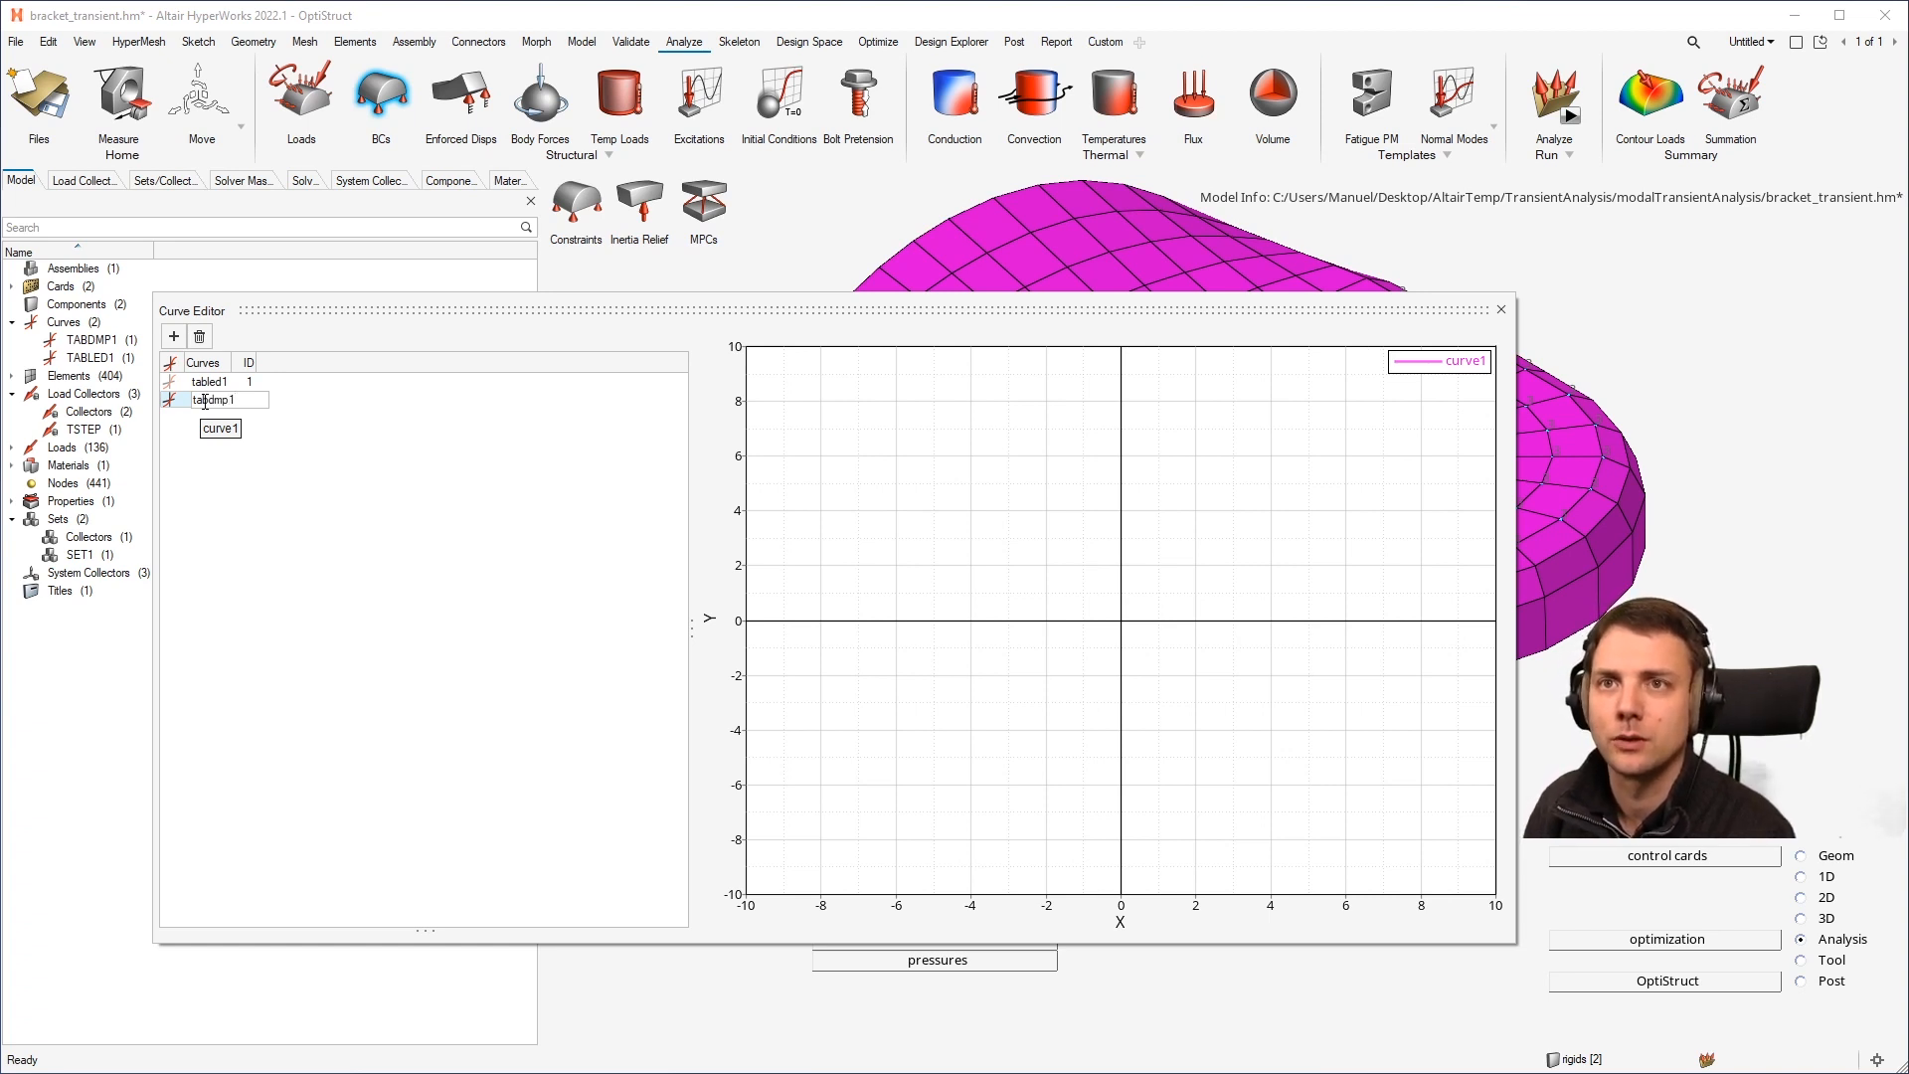
{"action": "key", "text": "Return"}
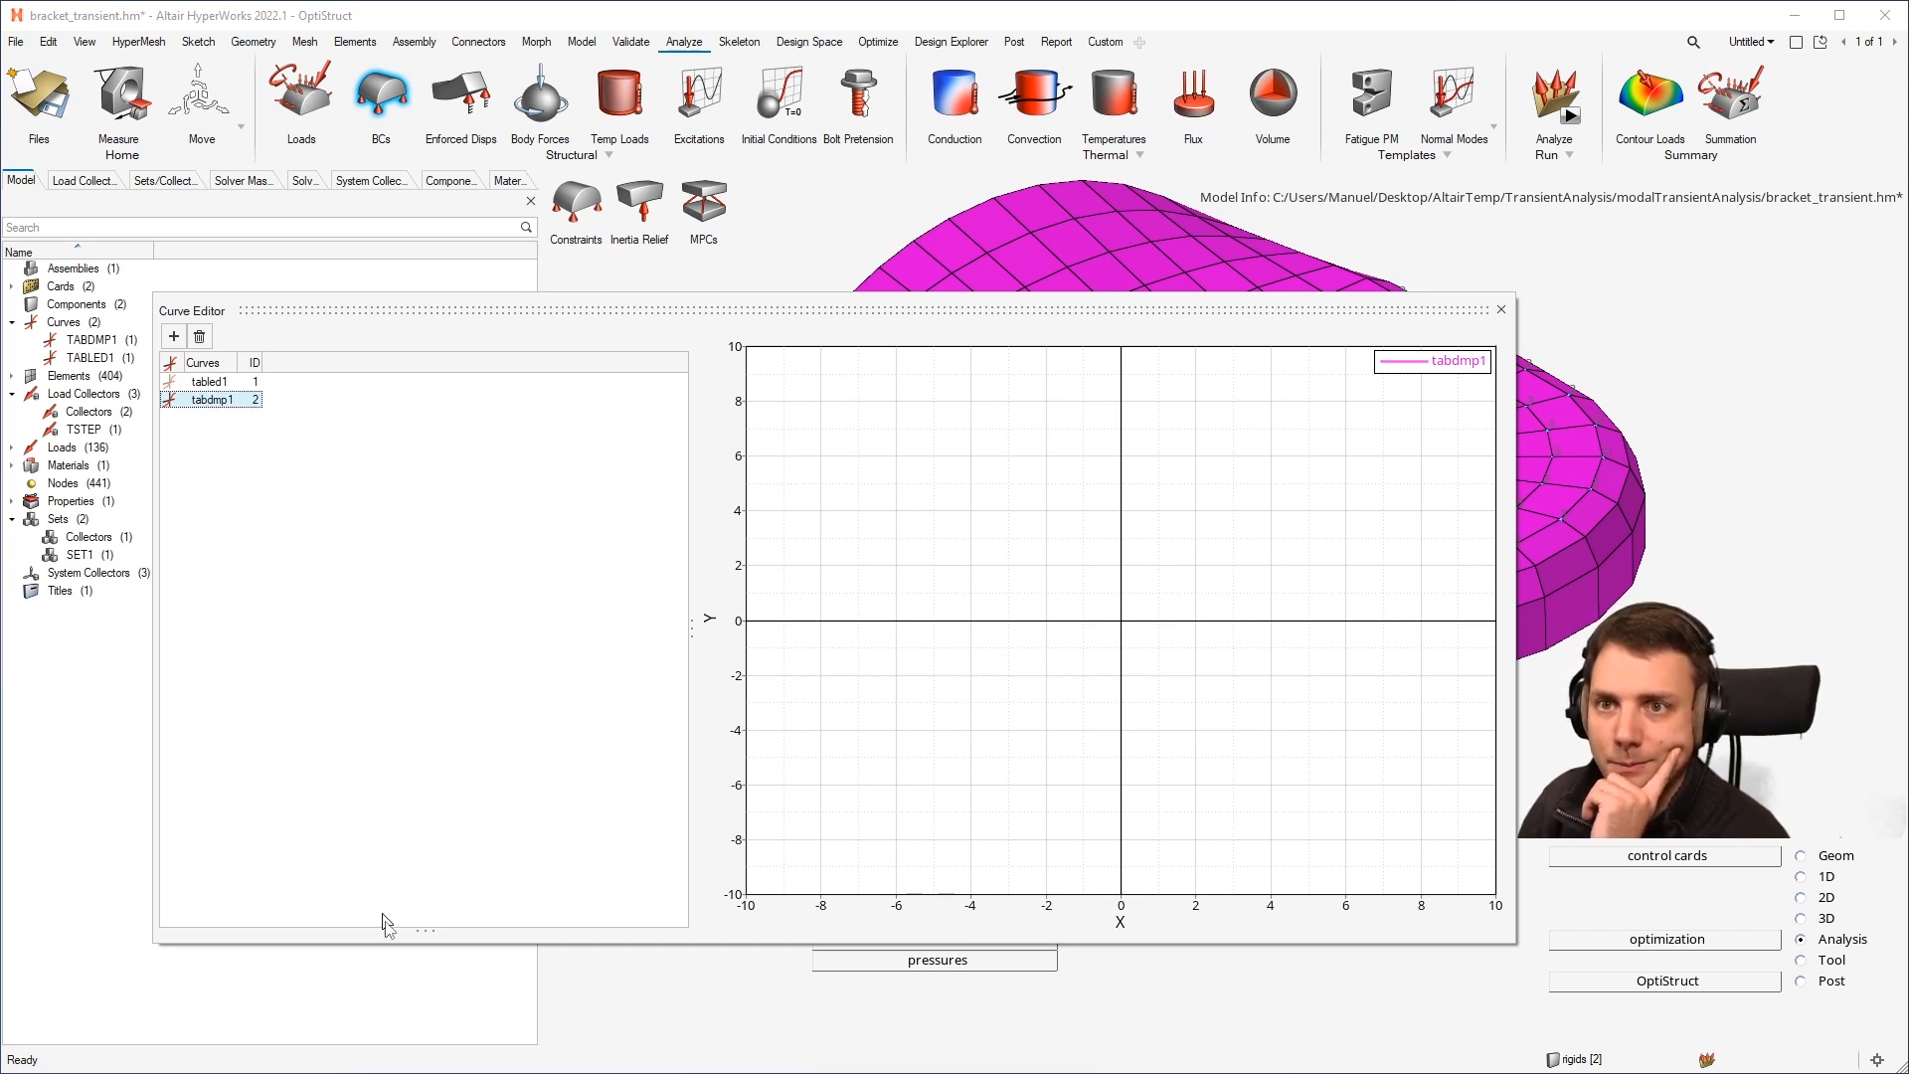
Step: Enter the tabdmp1 curve points (0, 0.02) and (1000, 0.02) in its table and close the curve editor
{"action": "left_click_drag", "start_coordinate": [435, 931], "coordinate": [423, 741]}
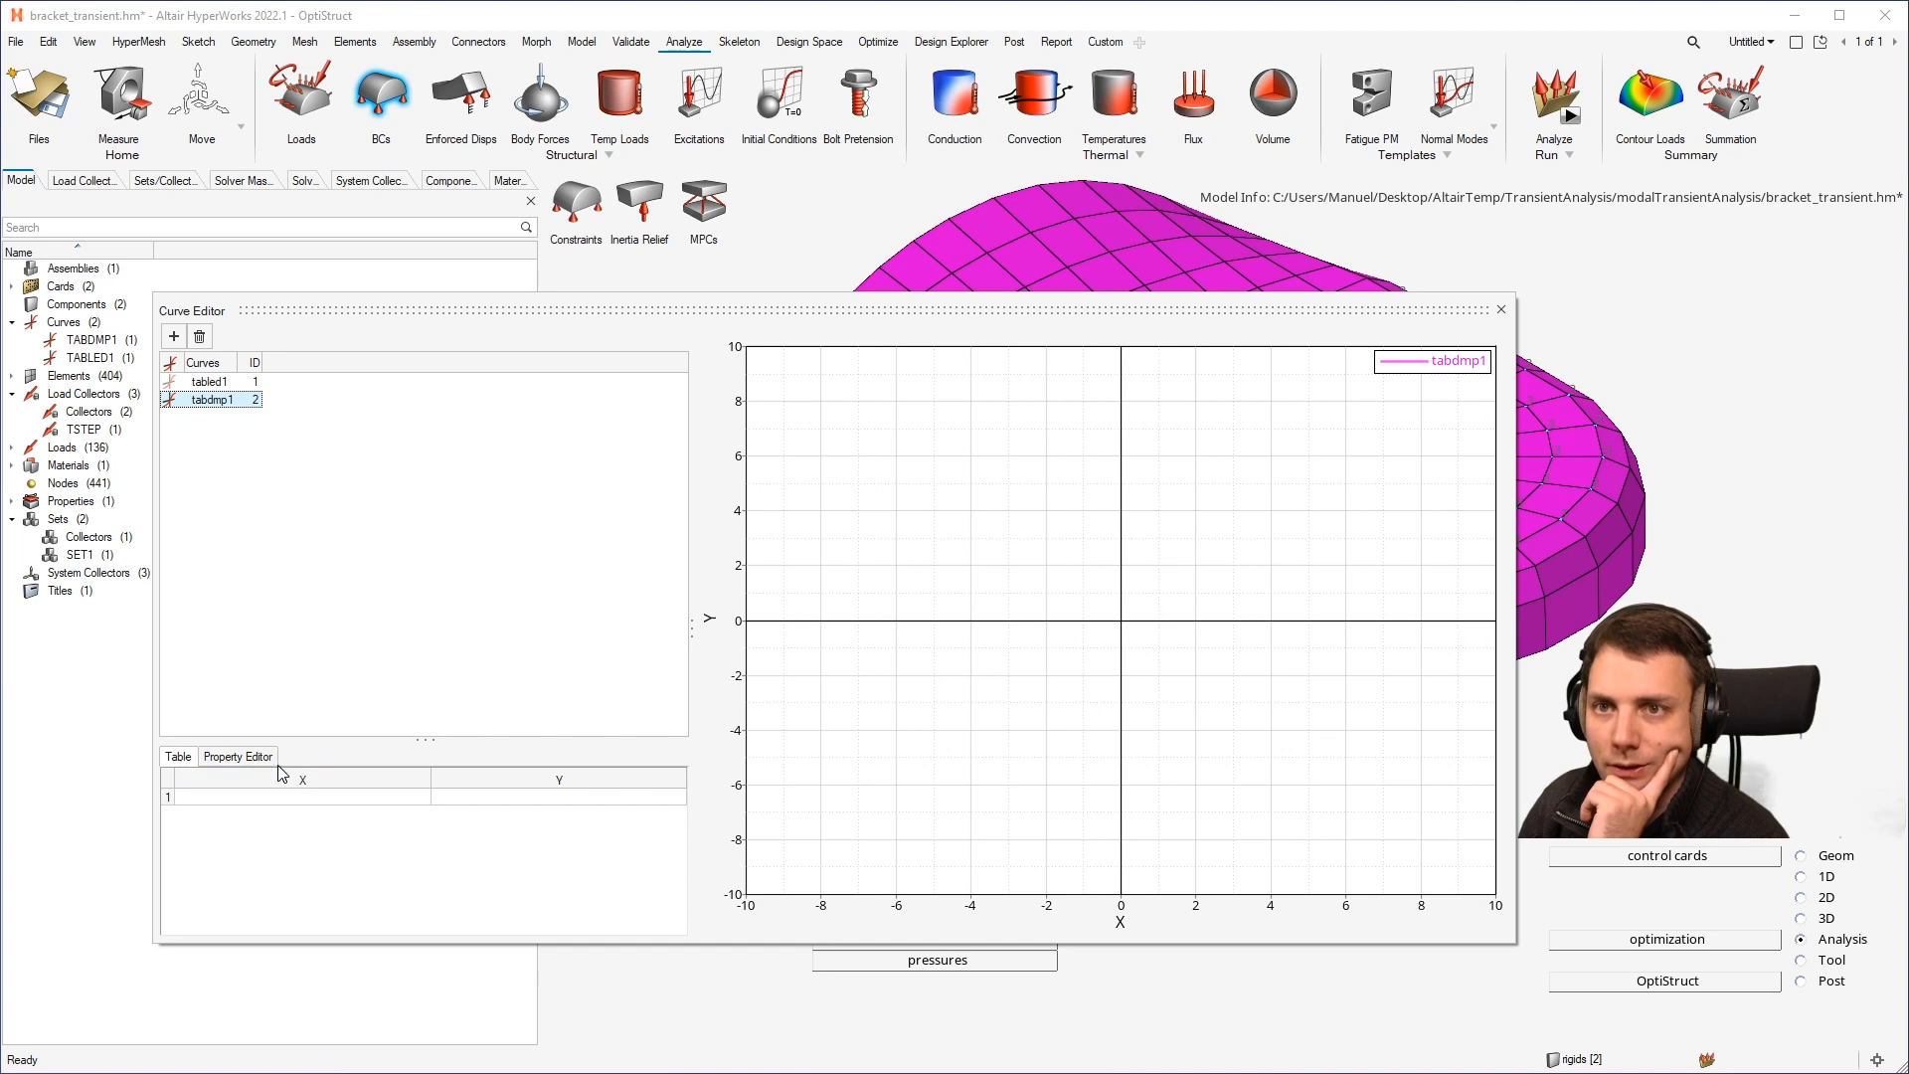
{"action": "left_click", "coordinate": [213, 756]}
{"action": "left_click", "coordinate": [196, 764]}
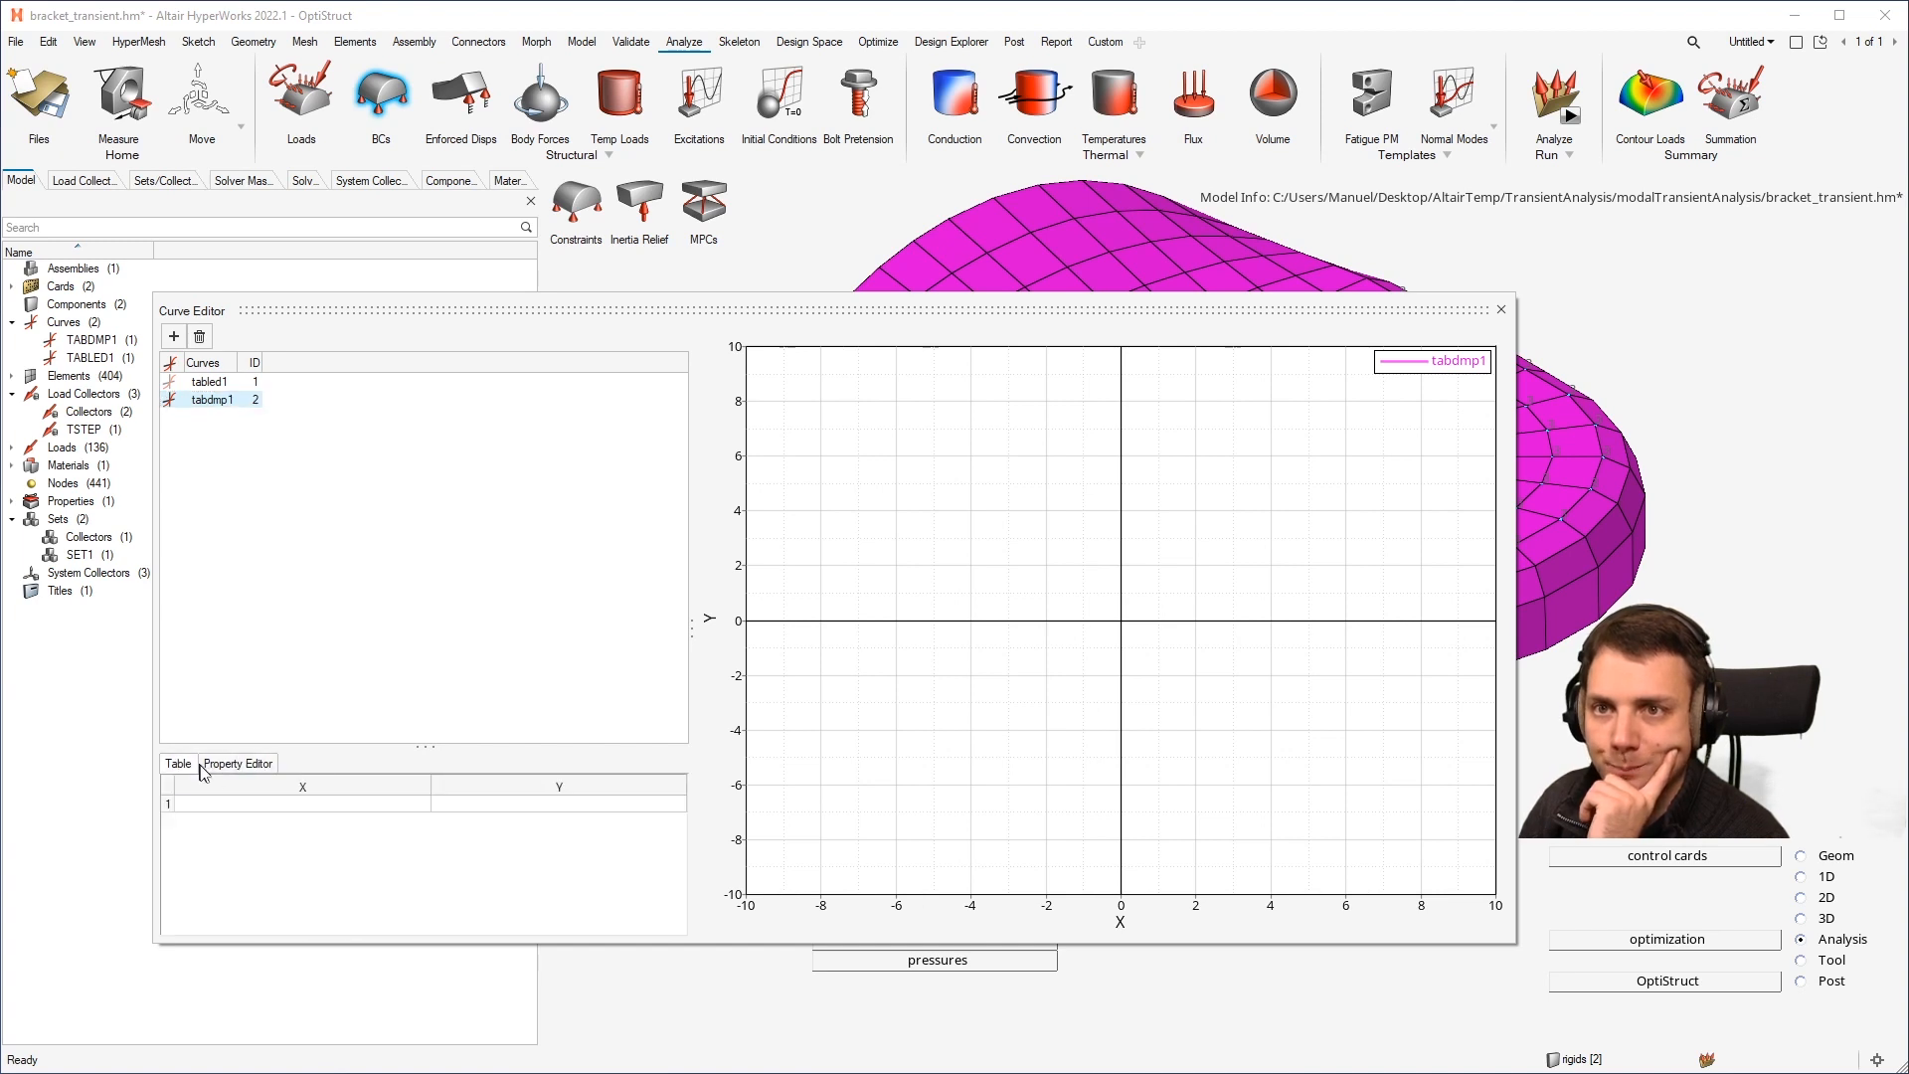
{"action": "double_click", "coordinate": [282, 804]}
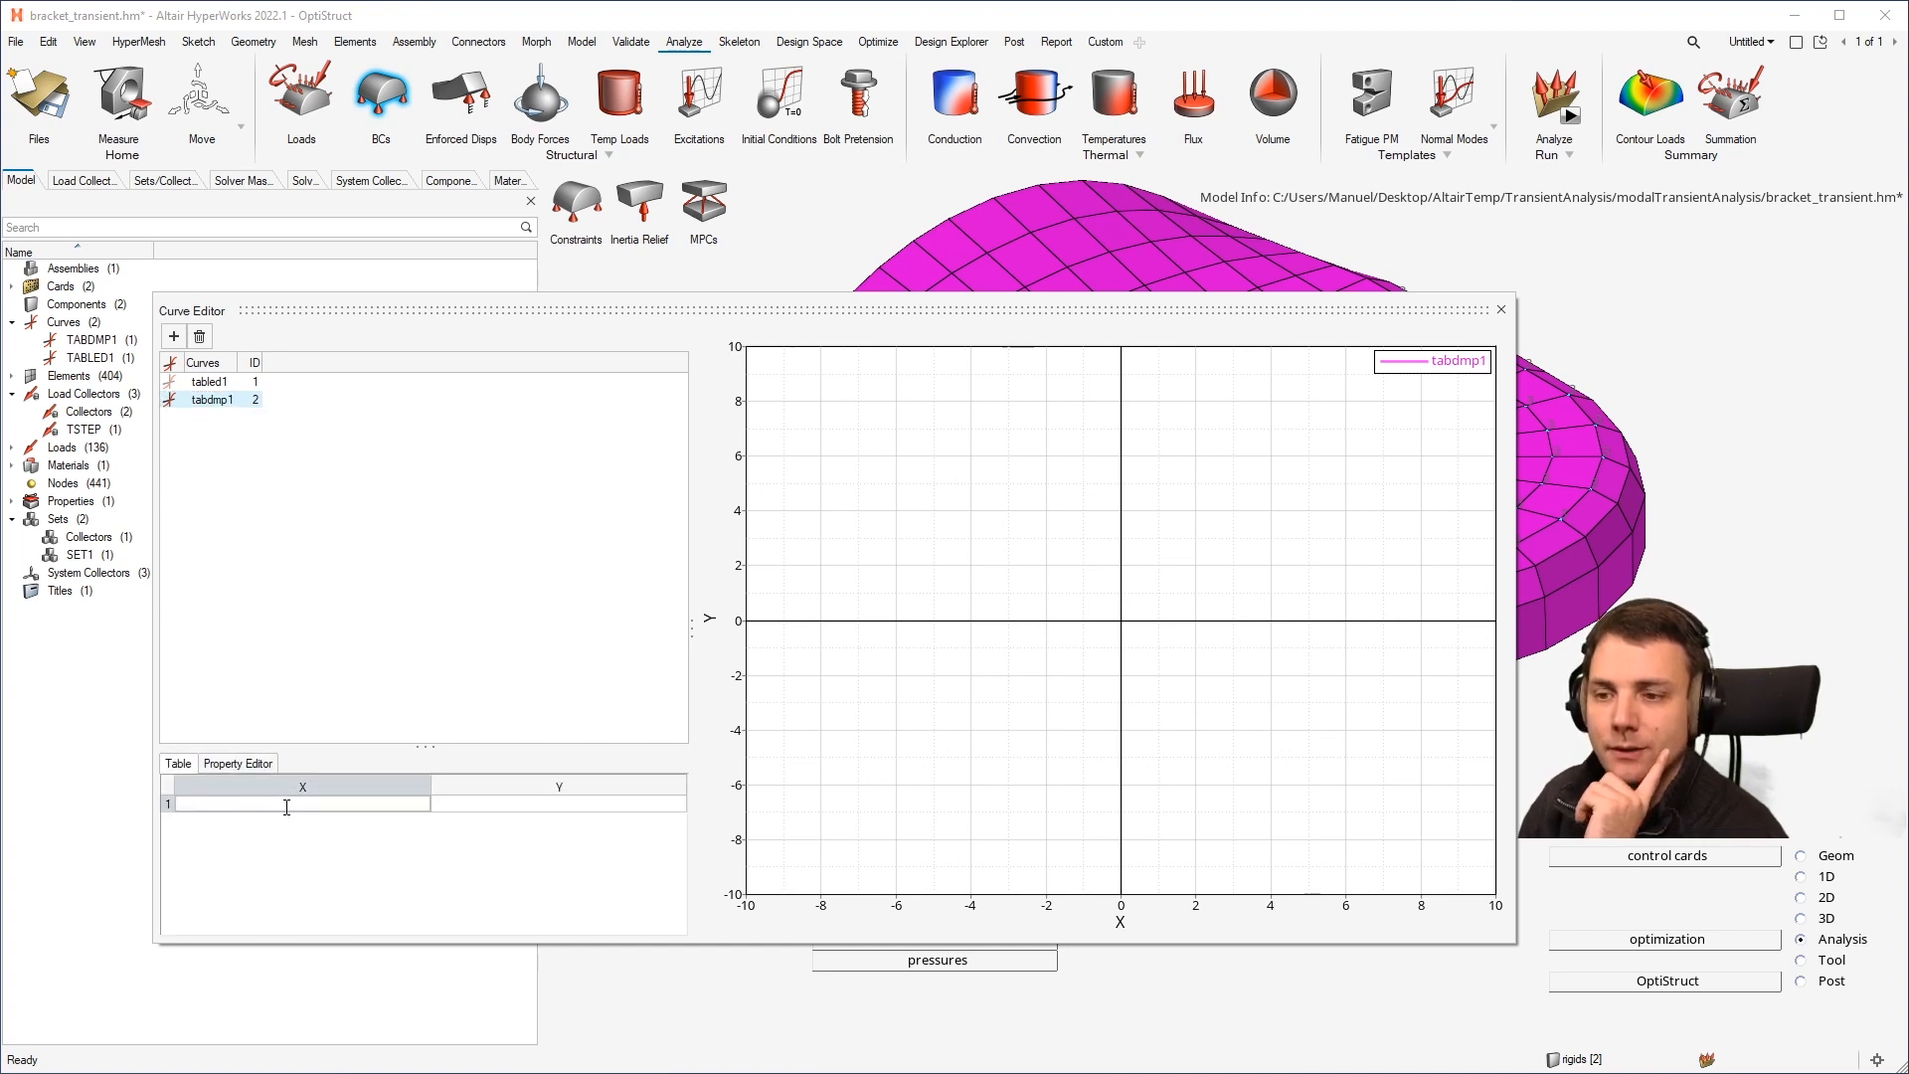
{"action": "type", "text": "0"}
{"action": "key", "text": "Tab"}
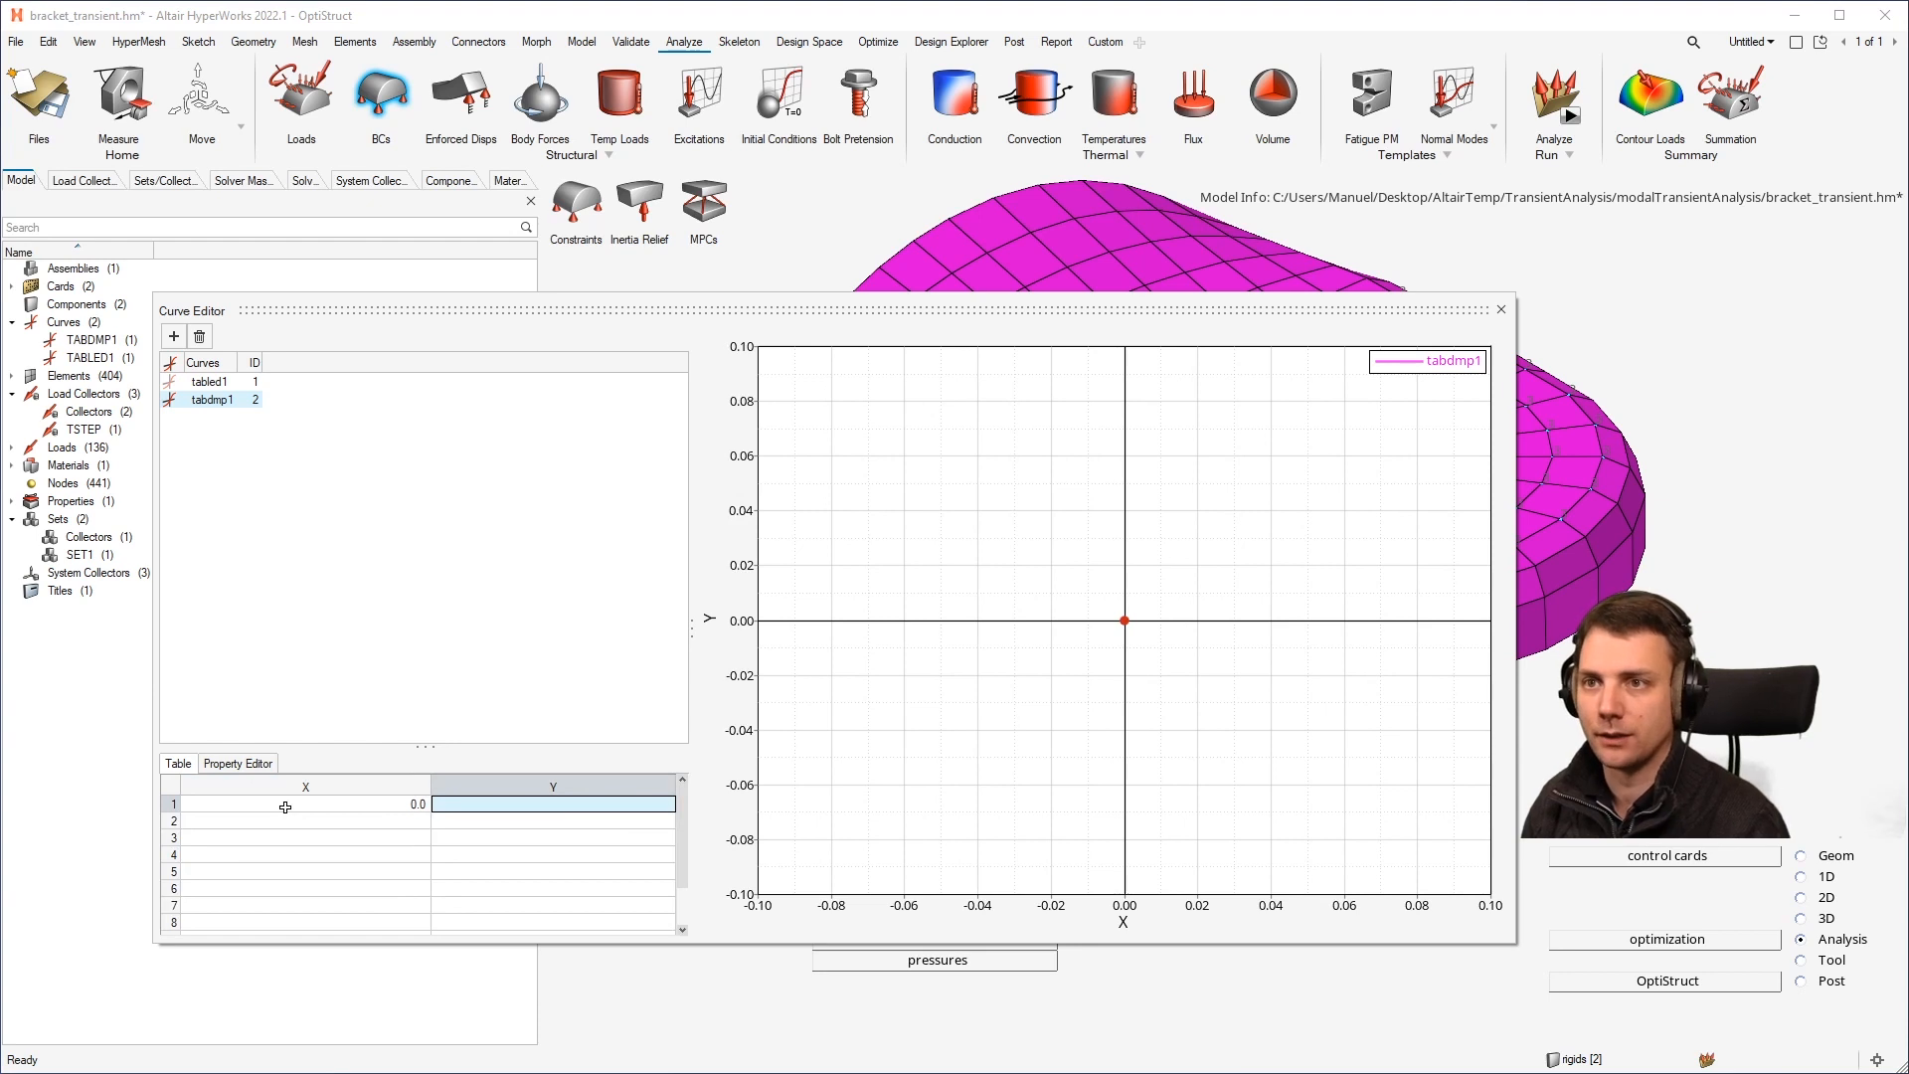
{"action": "type", "text": "0.0"}
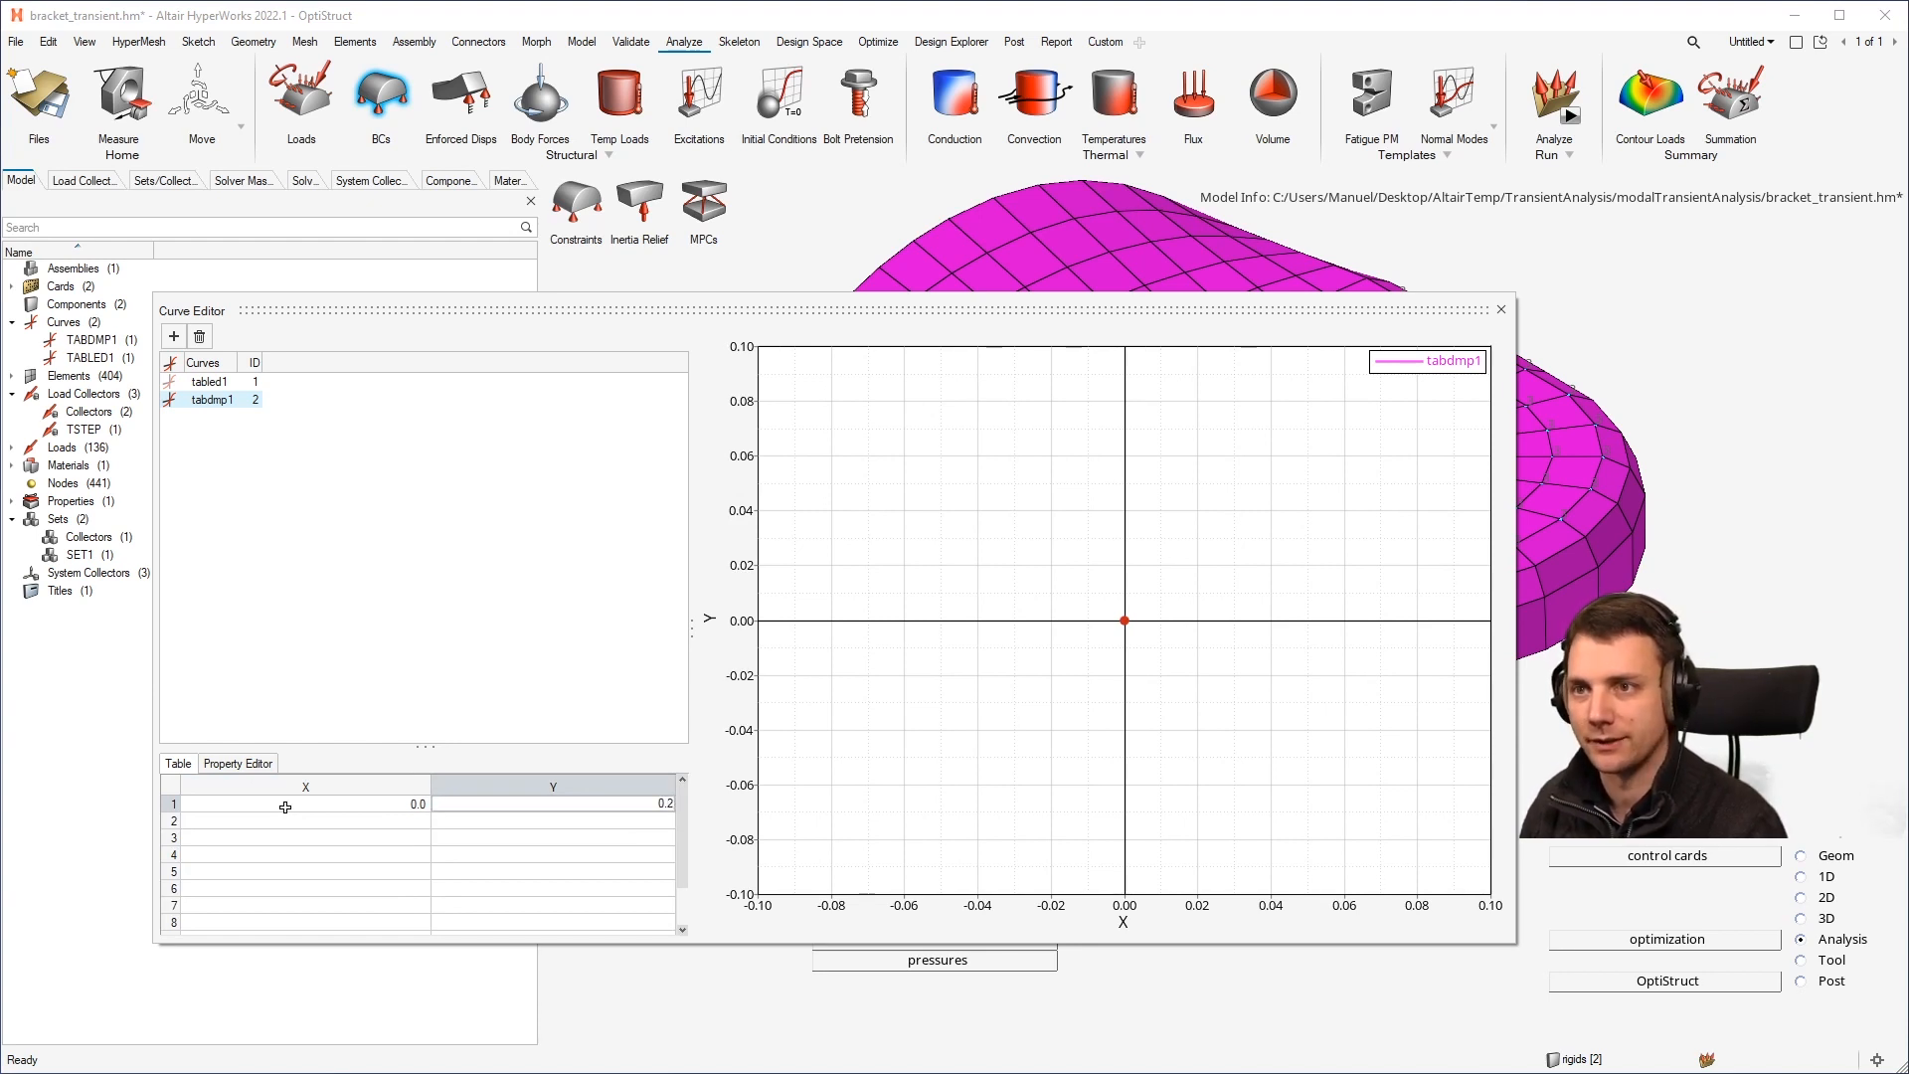
{"action": "type", "text": "2"}
{"action": "key", "text": "Return"}
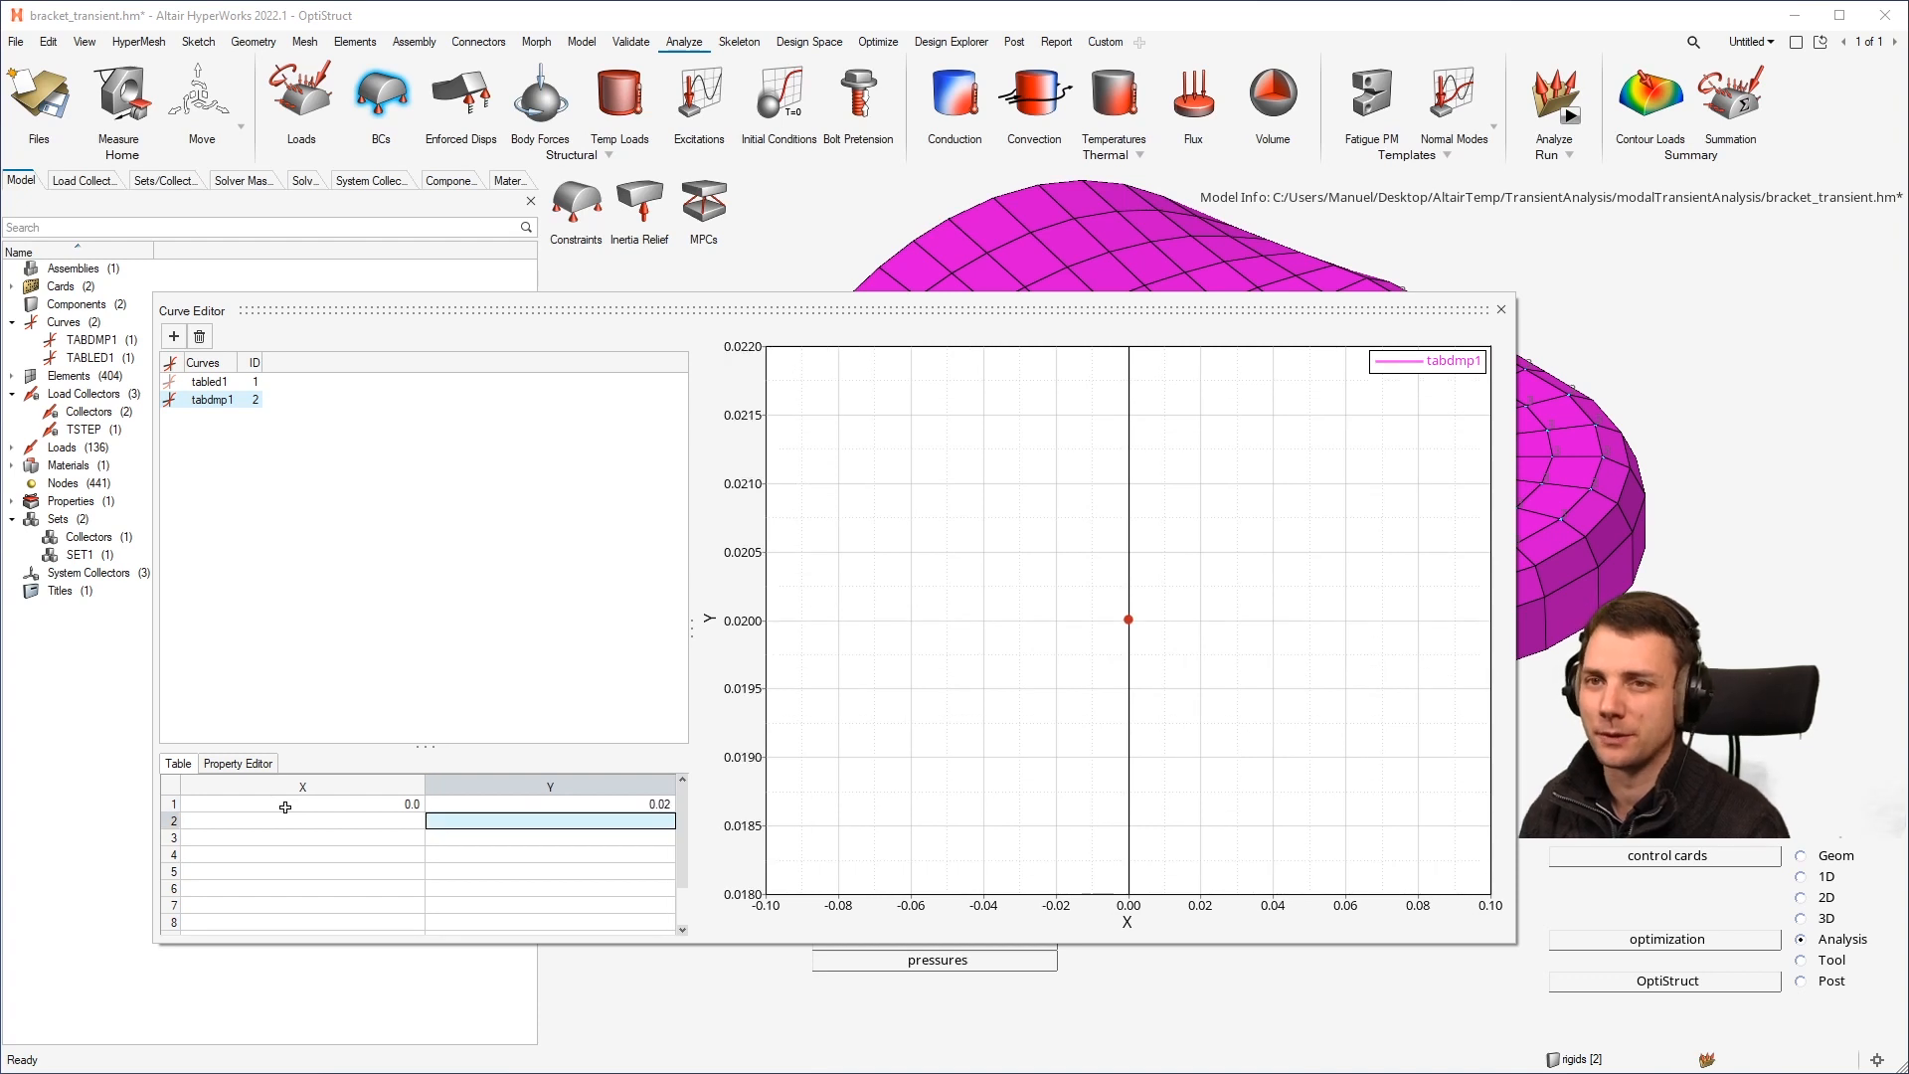
{"action": "left_click", "coordinate": [354, 819]}
{"action": "type", "text": "1000"}
{"action": "key", "text": "Return"}
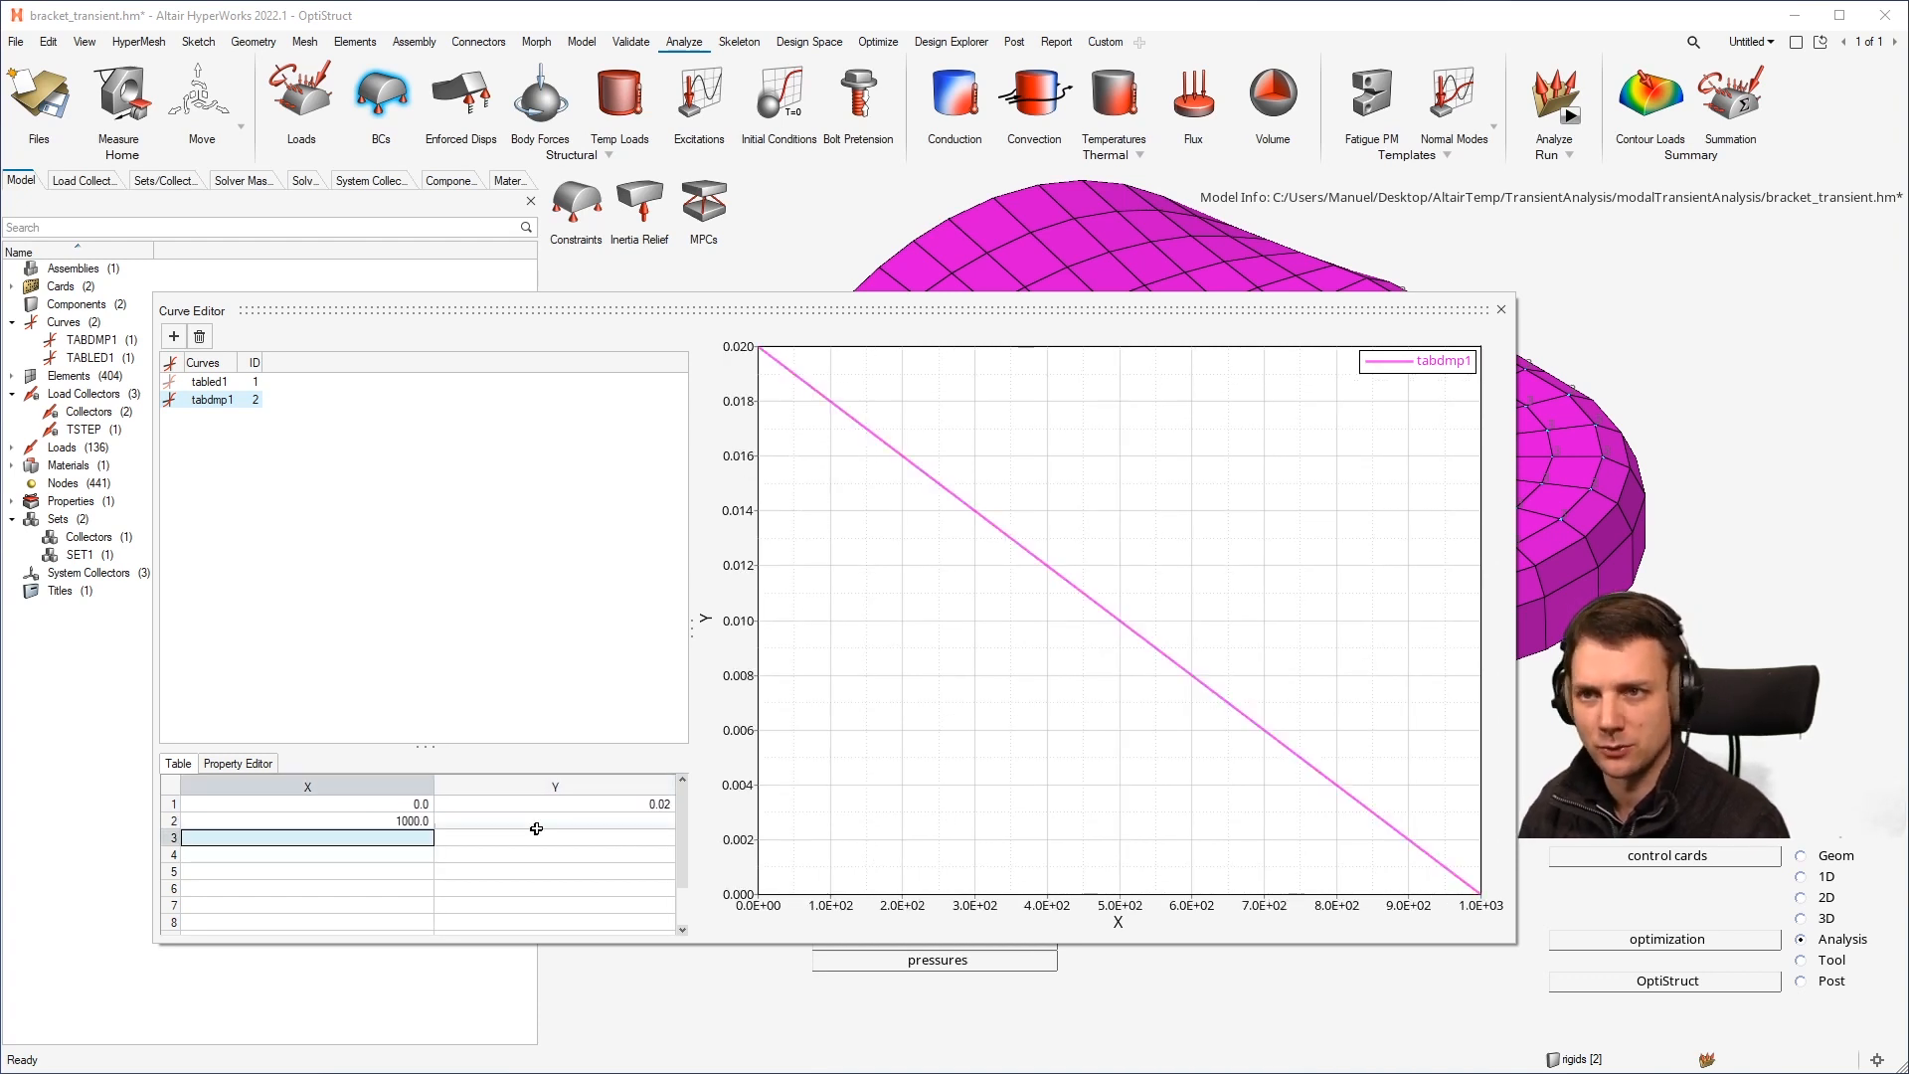
{"action": "left_click", "coordinate": [535, 824]}
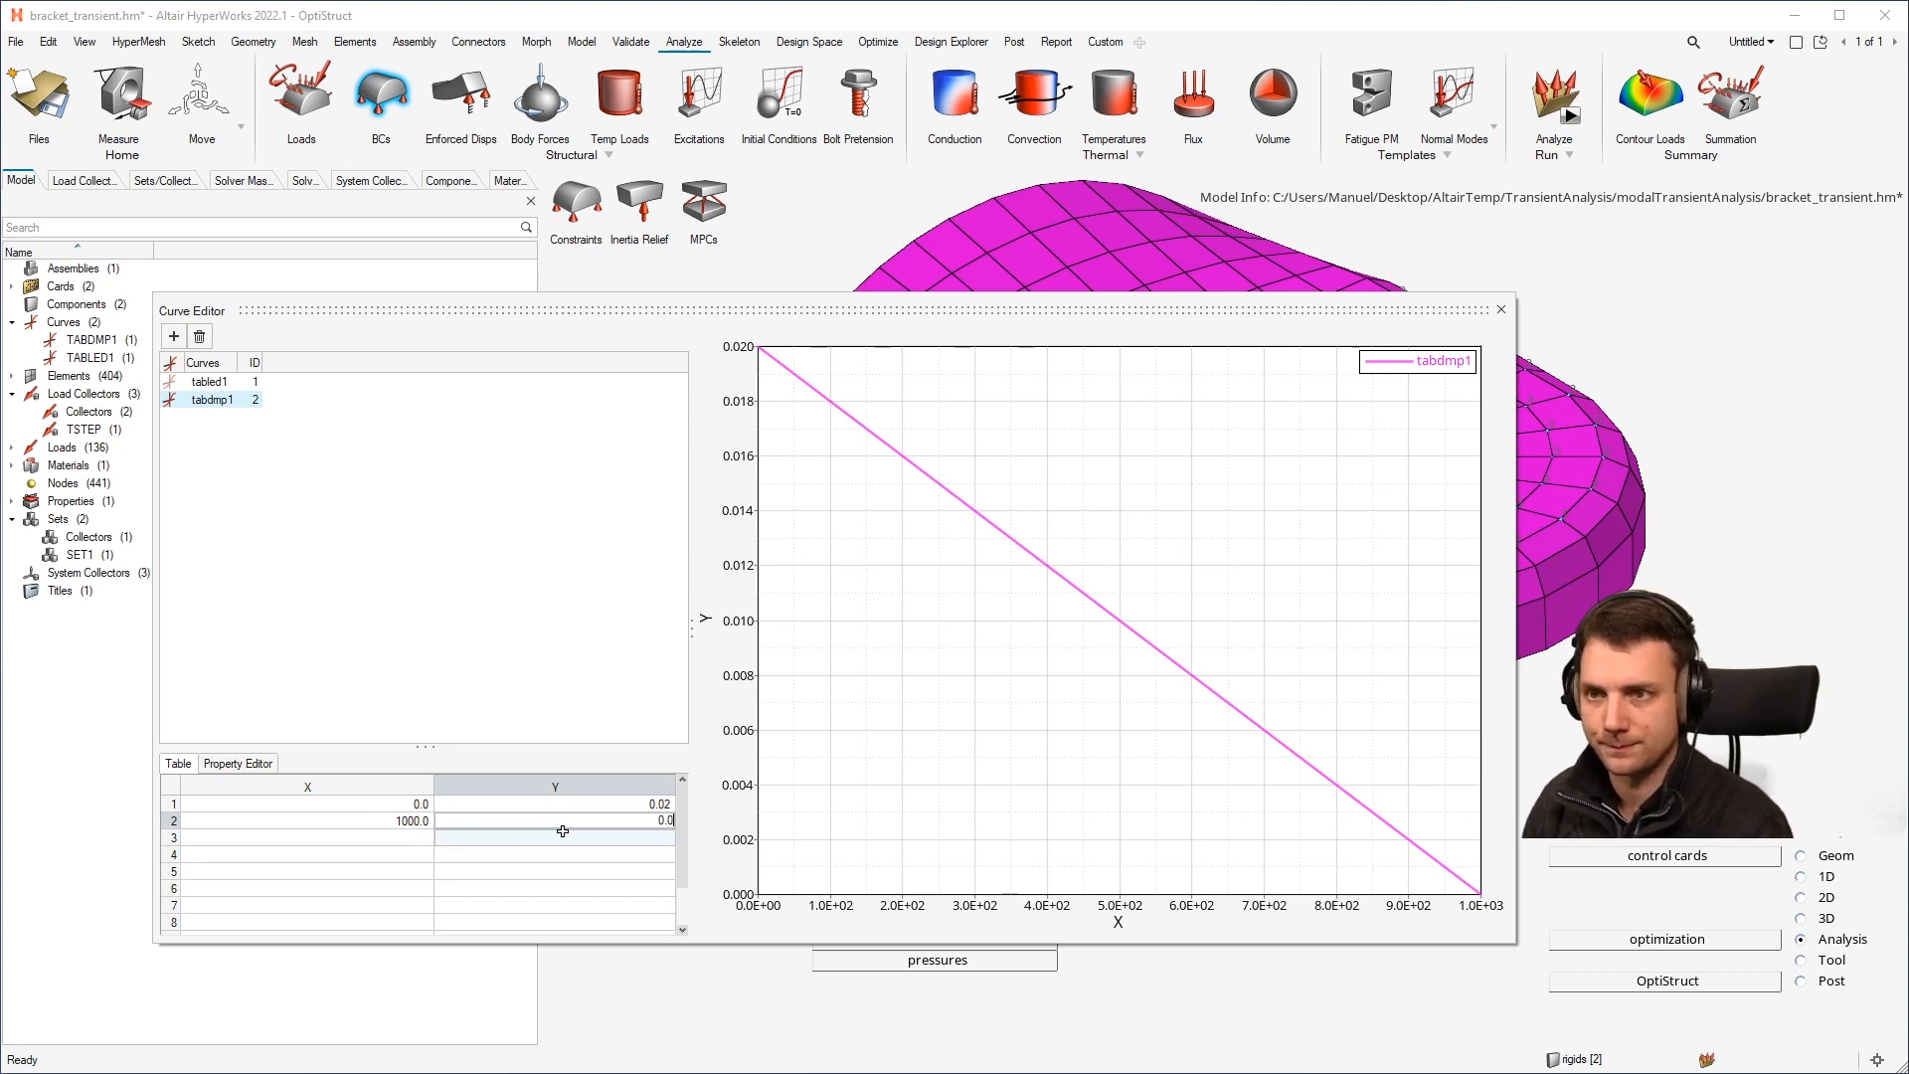
{"action": "key", "text": "Return"}
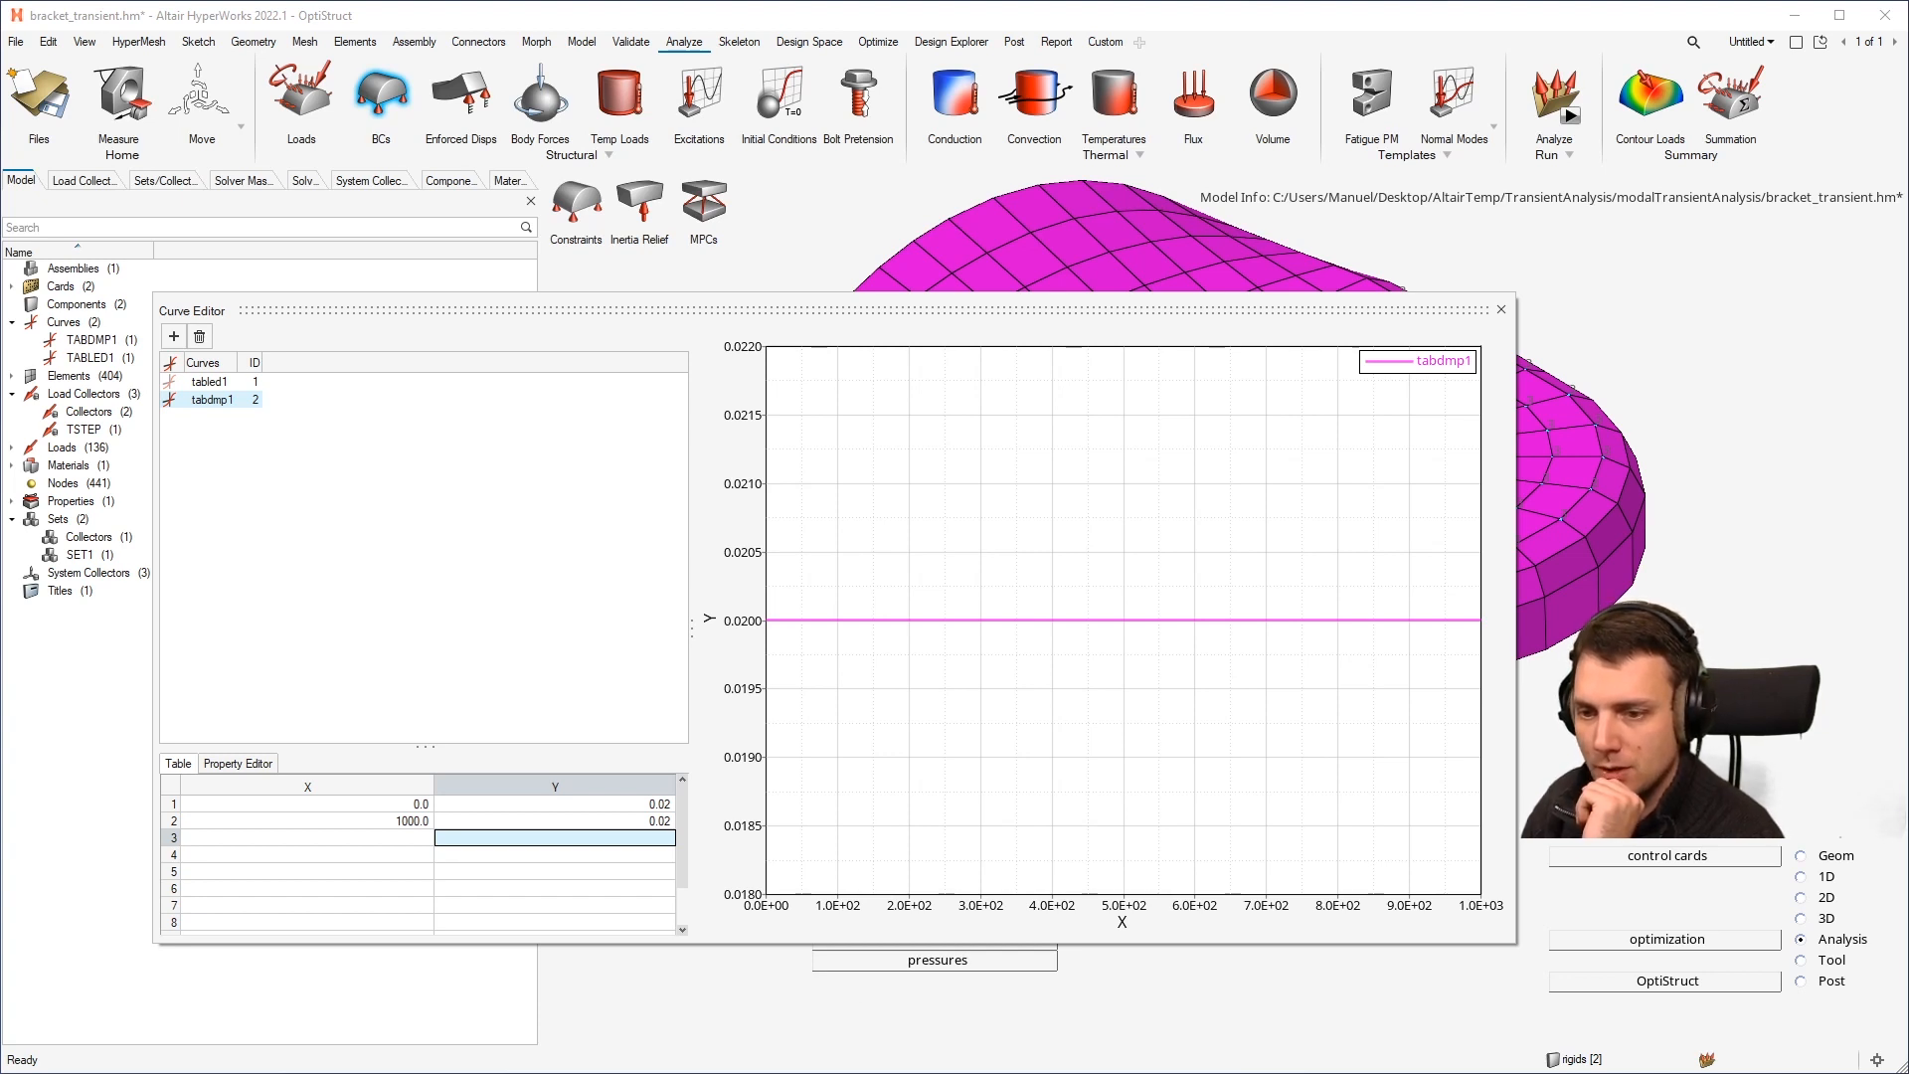
{"action": "left_click", "coordinate": [1501, 310]}
Step: Create a Real Eigen Value Extraction load step input of type EIGRL with V1 at 0 and V2 at 1000
{"action": "right_click", "coordinate": [438, 419]}
{"action": "mouse_move", "coordinate": [533, 430]}
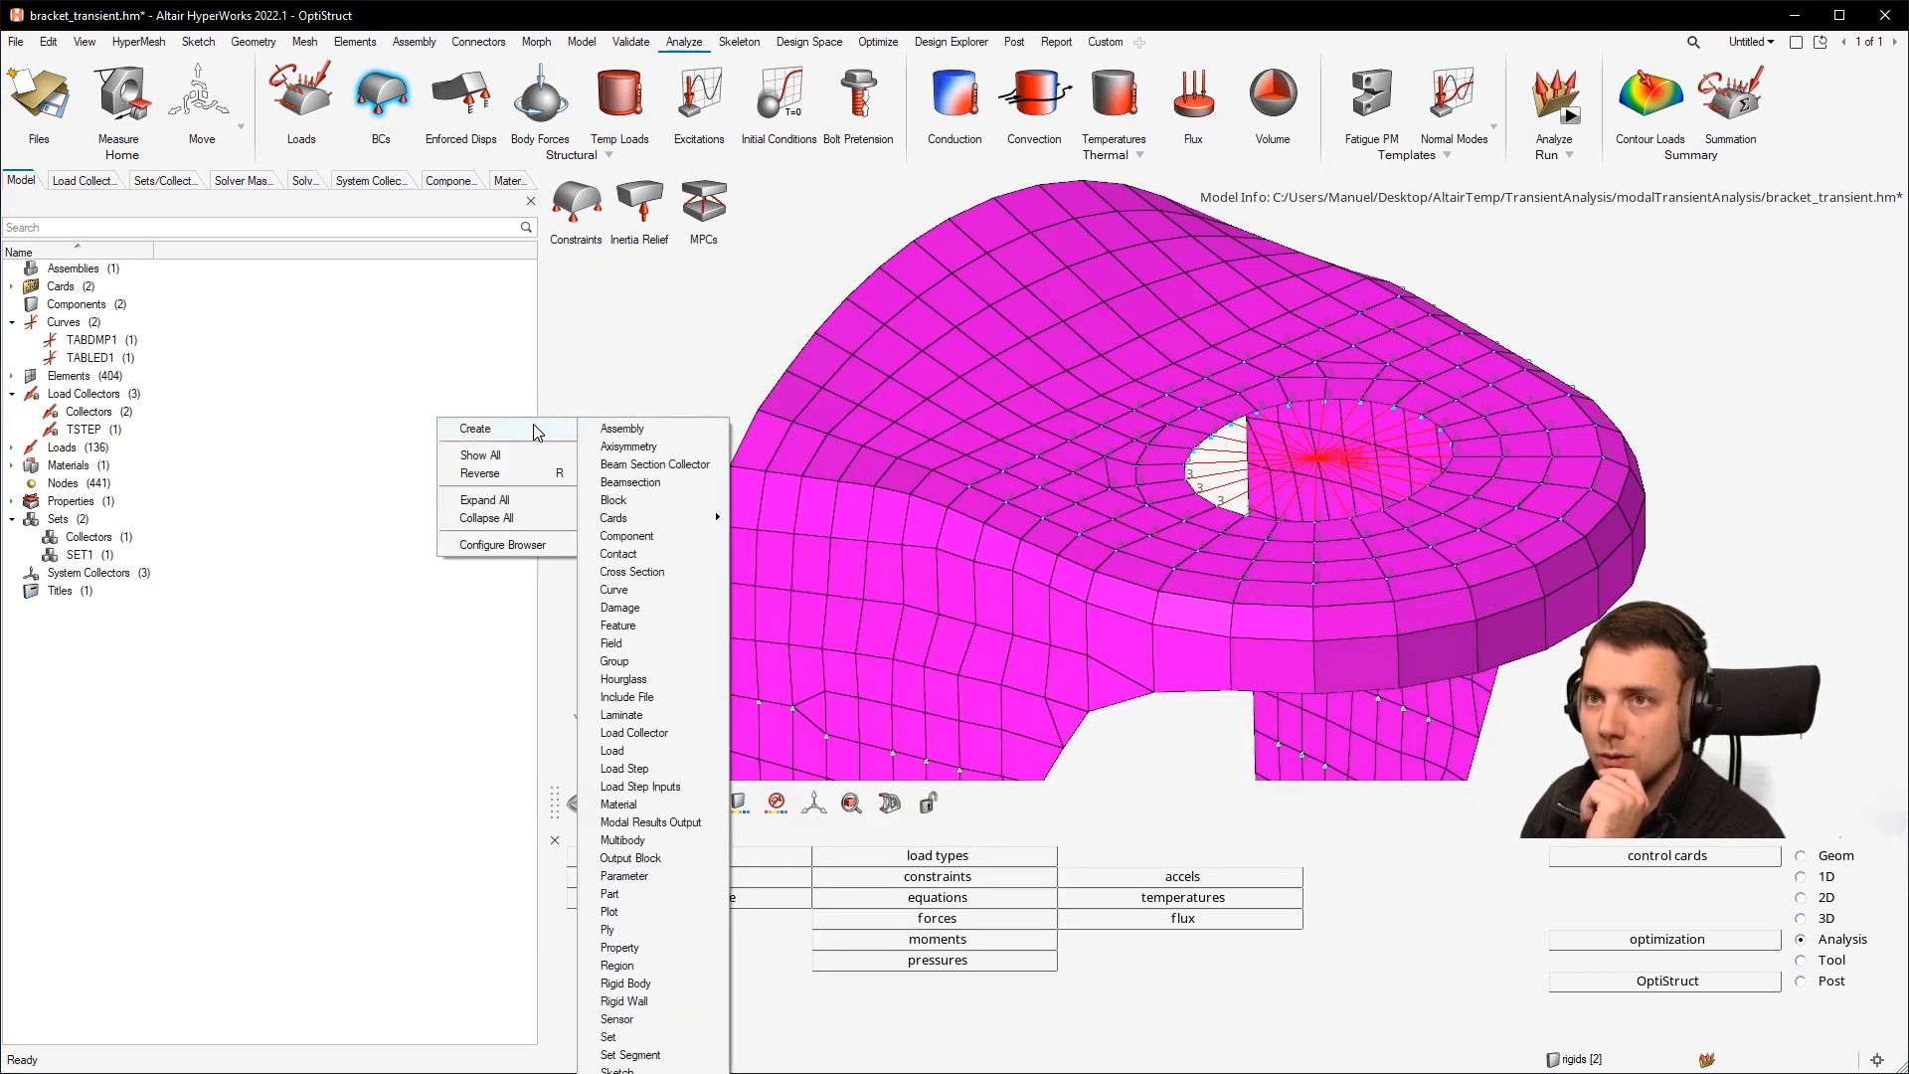
{"action": "left_click", "coordinate": [666, 787]}
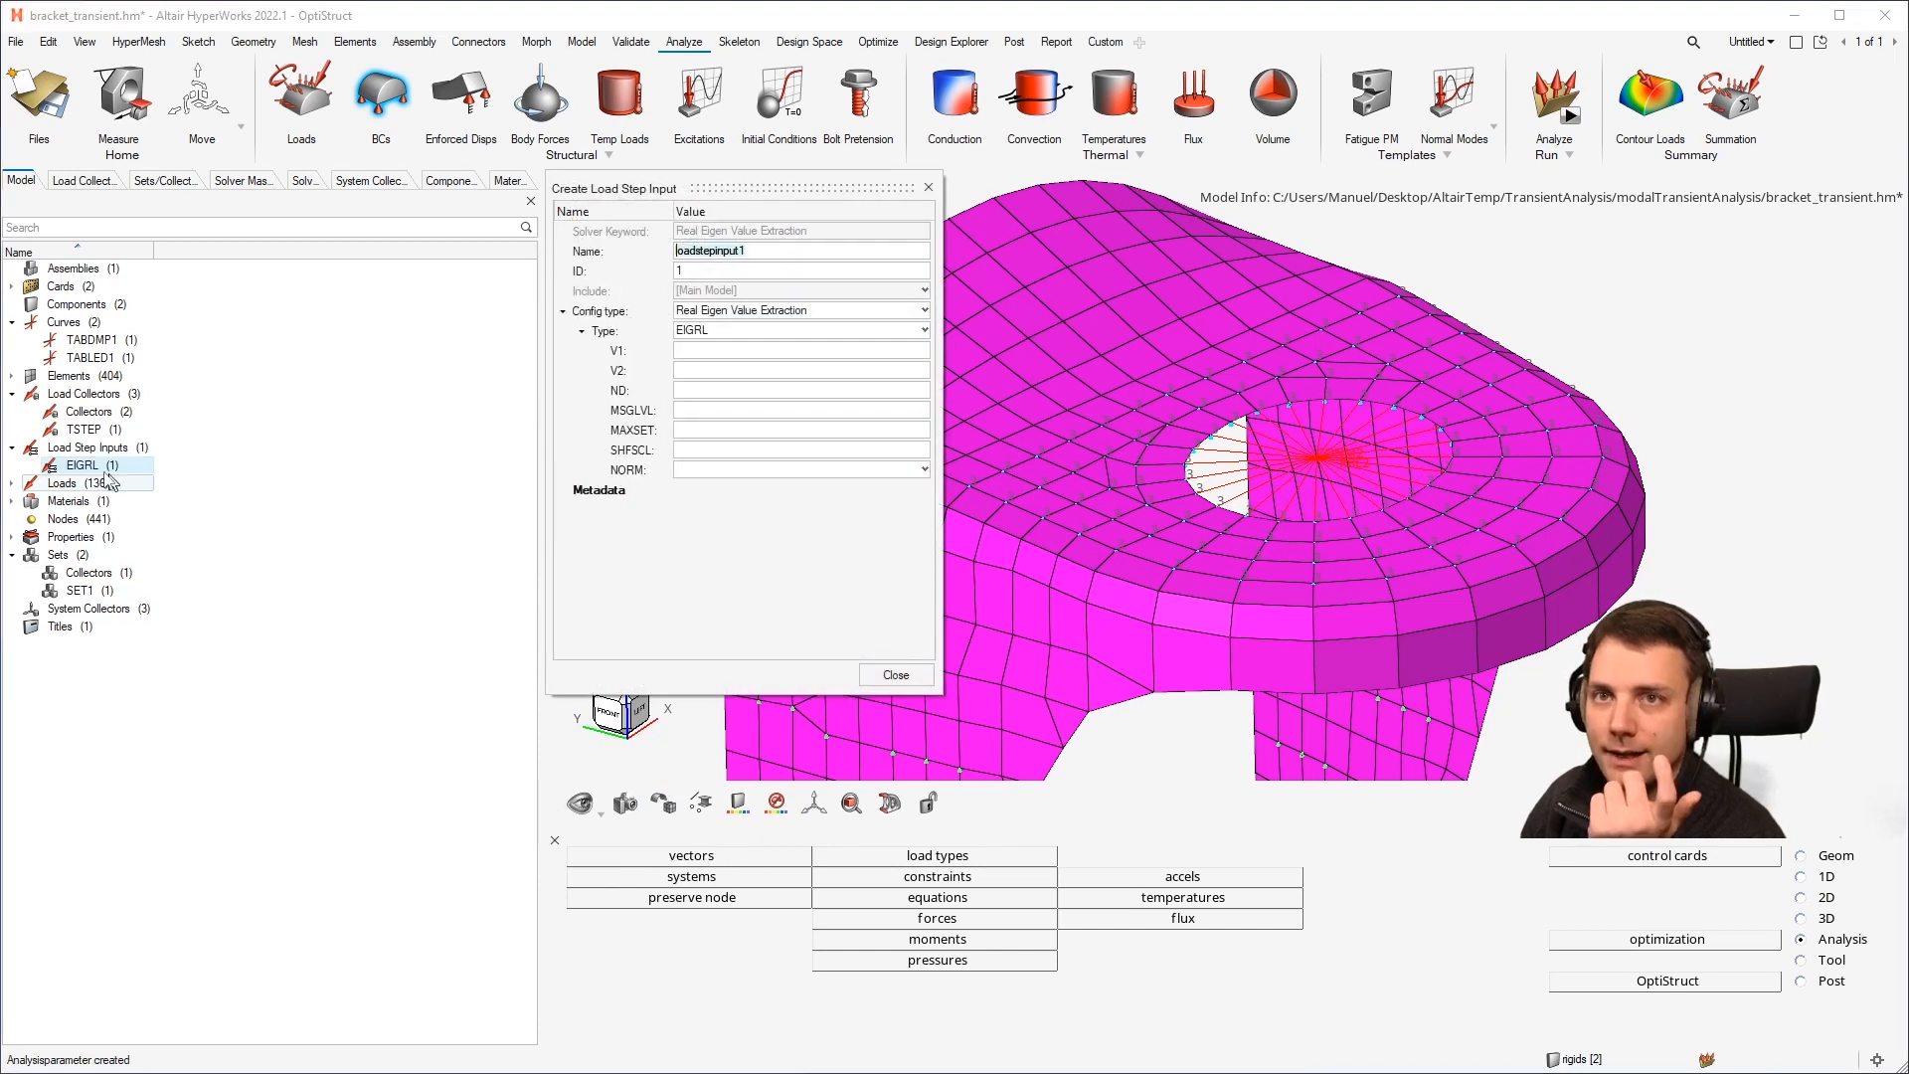
{"action": "left_click", "coordinate": [763, 351]}
{"action": "left_click", "coordinate": [756, 359]}
{"action": "type", "text": "0"}
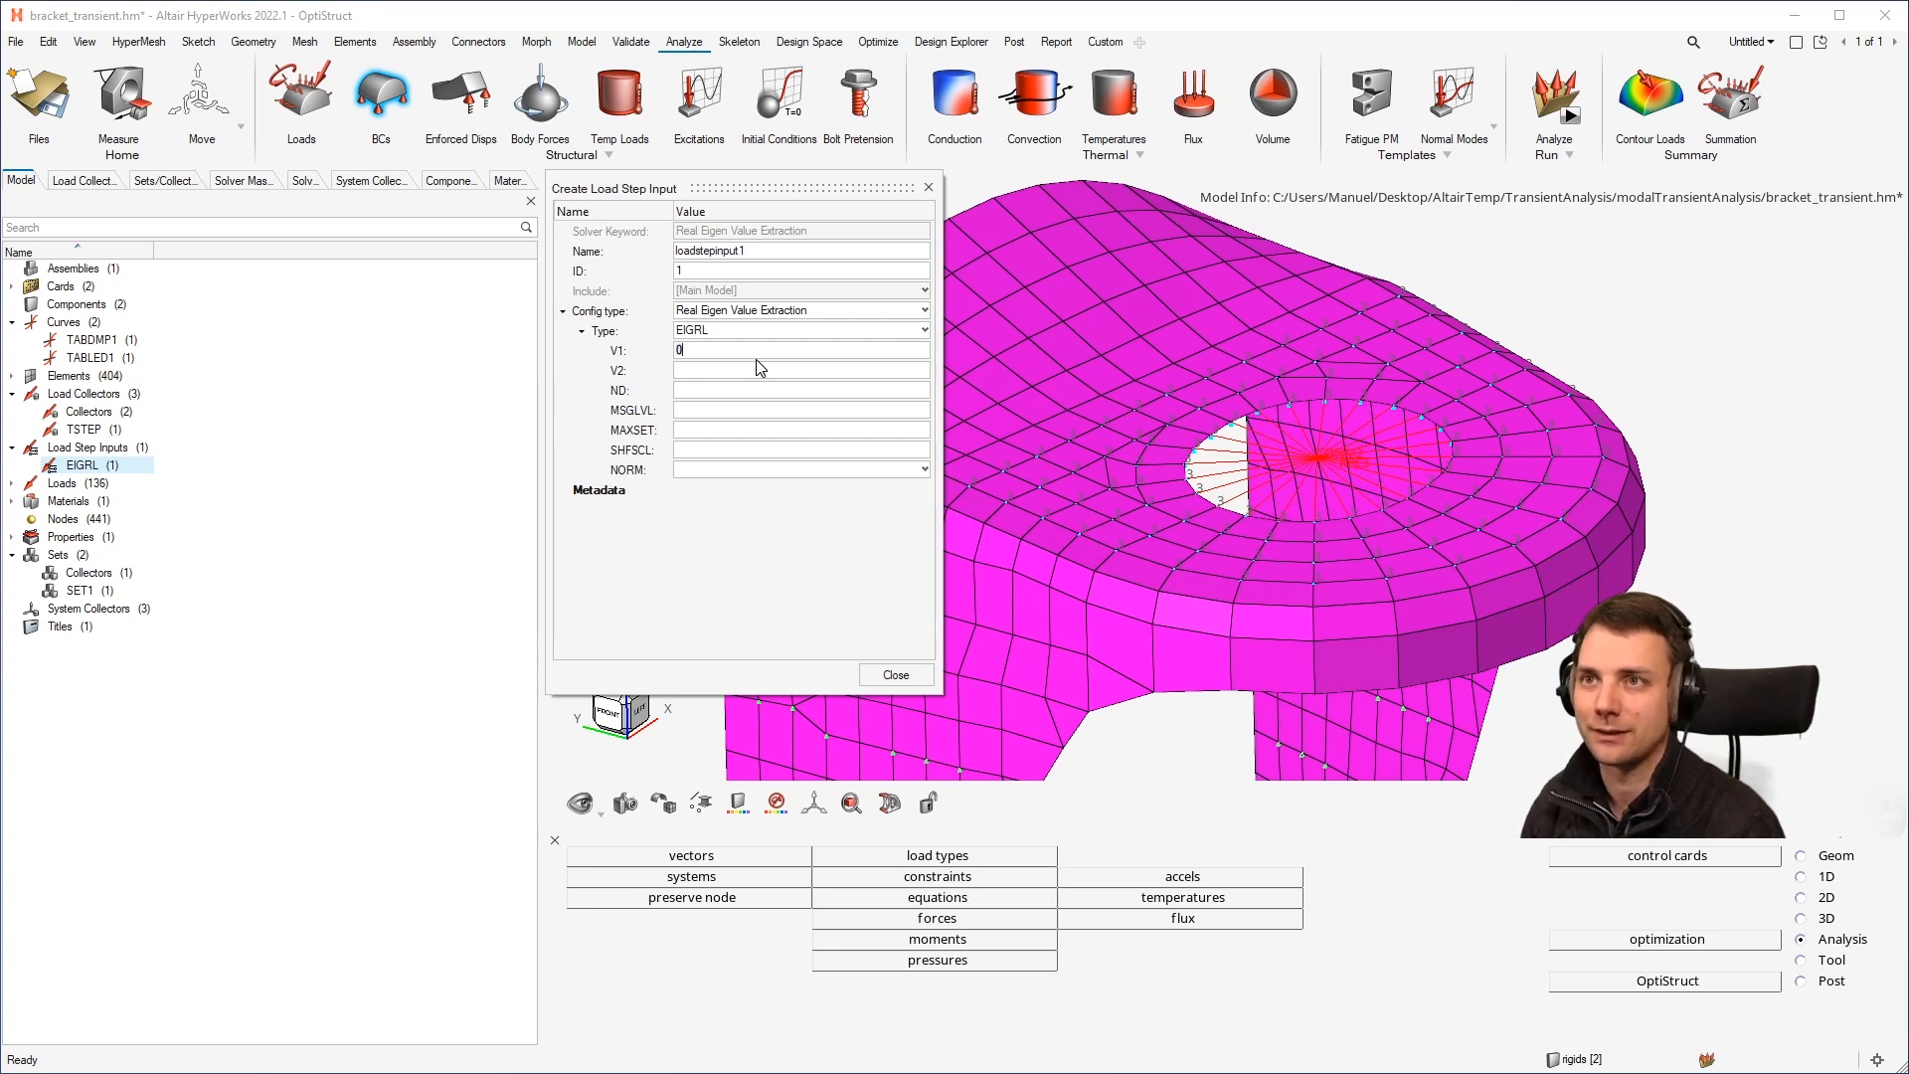
{"action": "key", "text": "Tab"}
{"action": "type", "text": "1"}
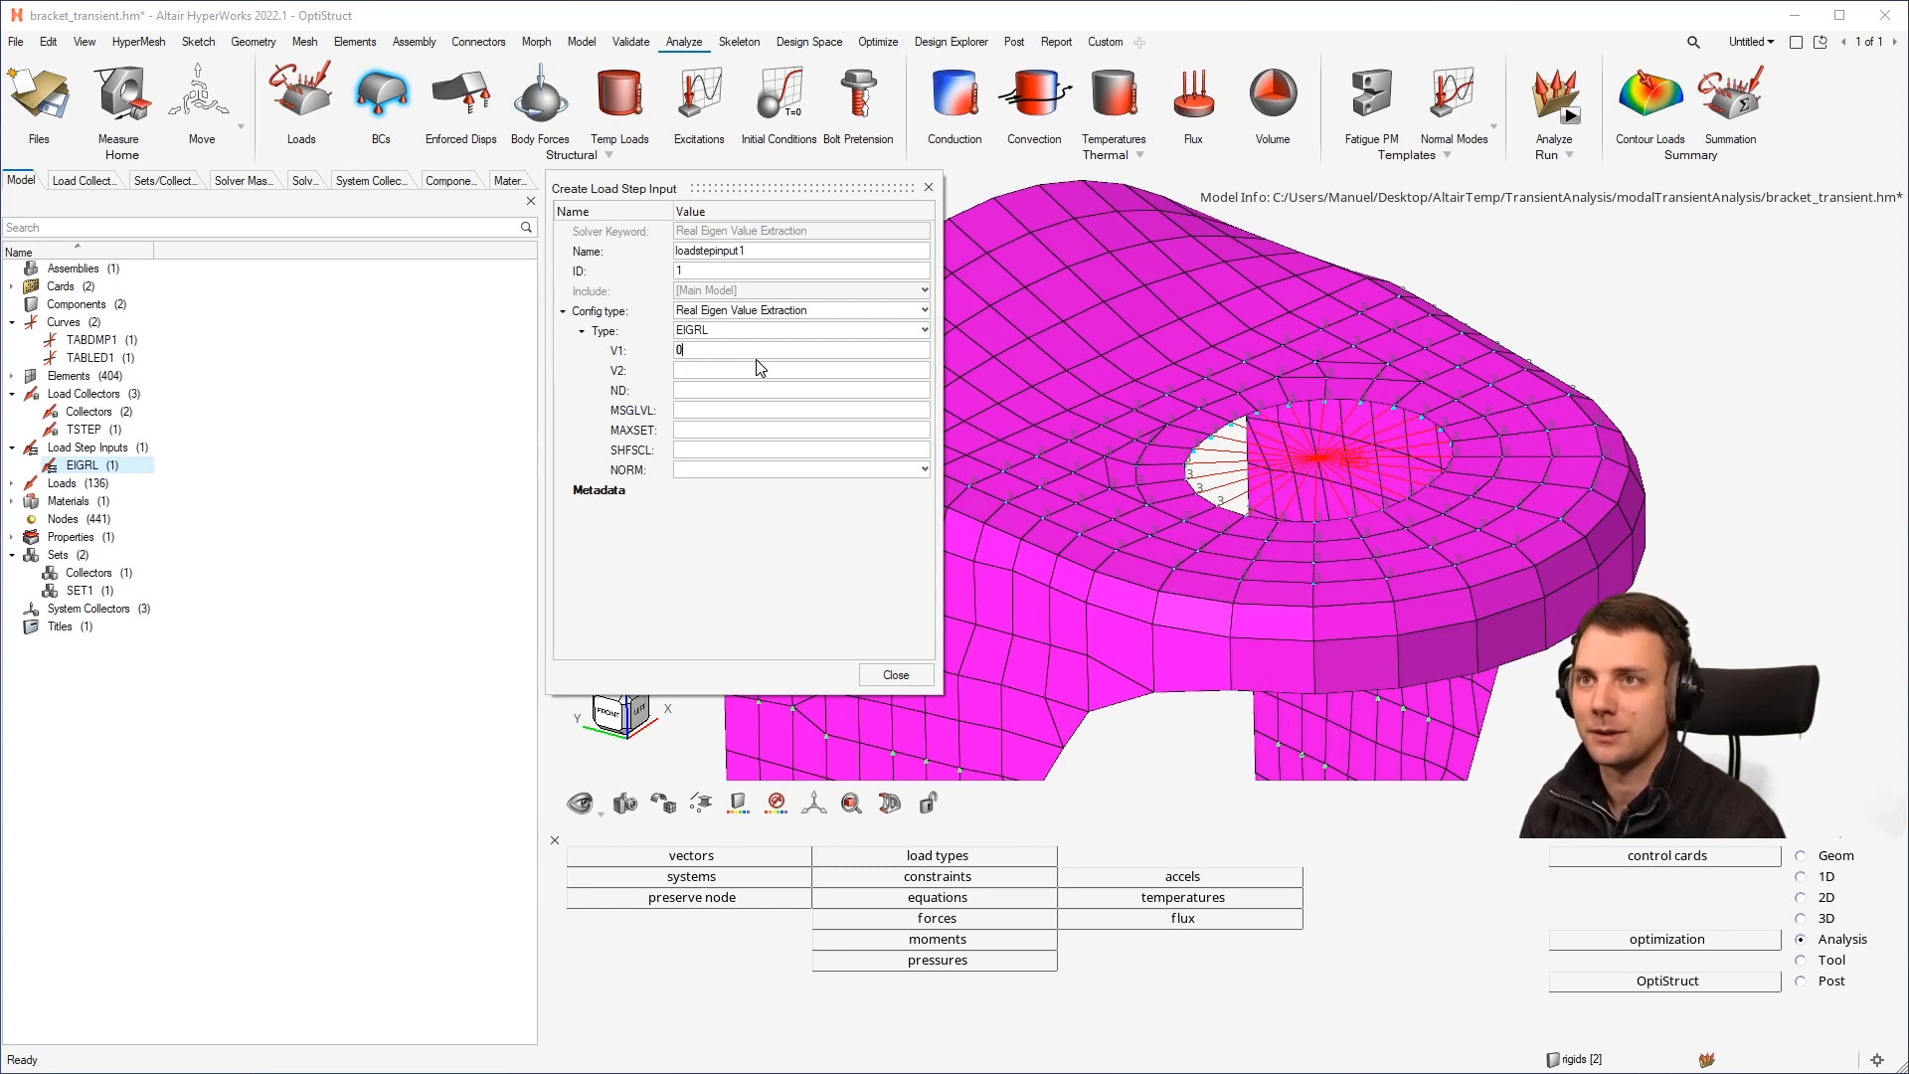
{"action": "type", "text": "000"}
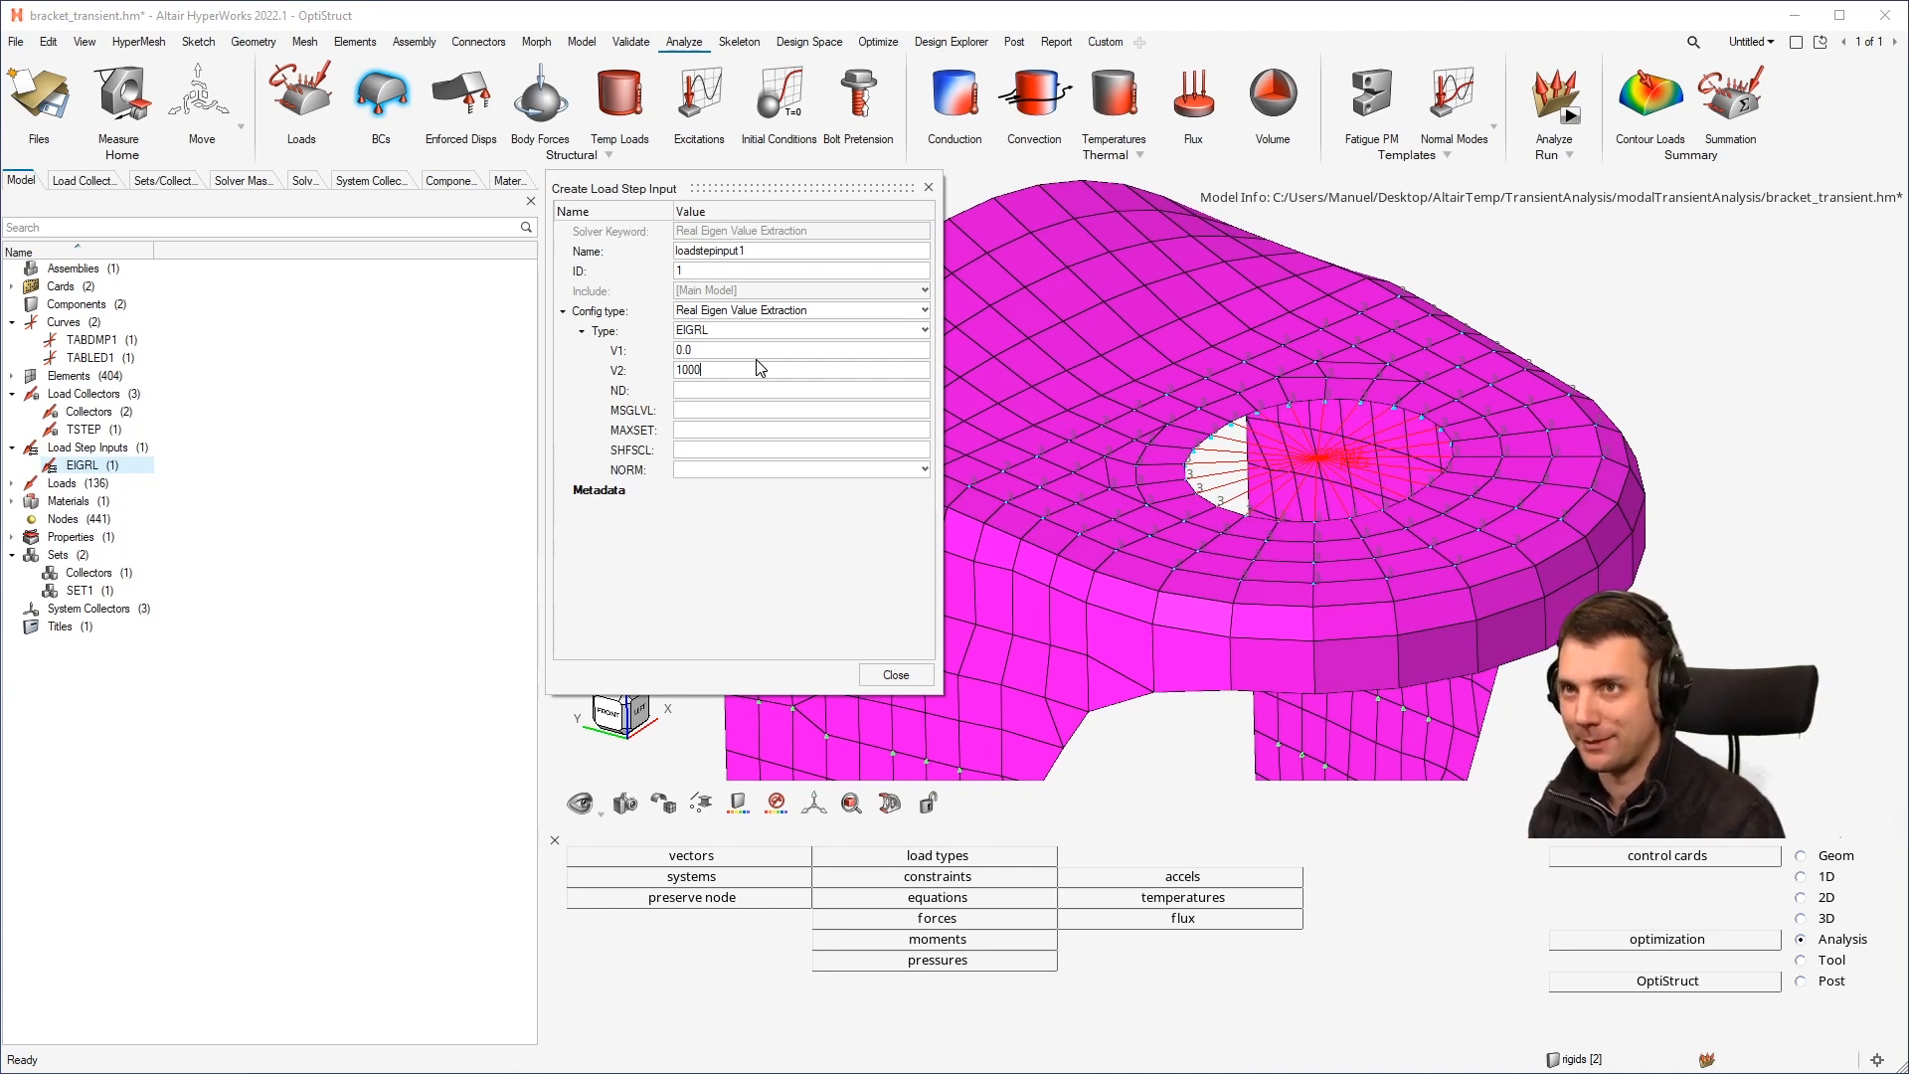
{"action": "key", "text": "Tab"}
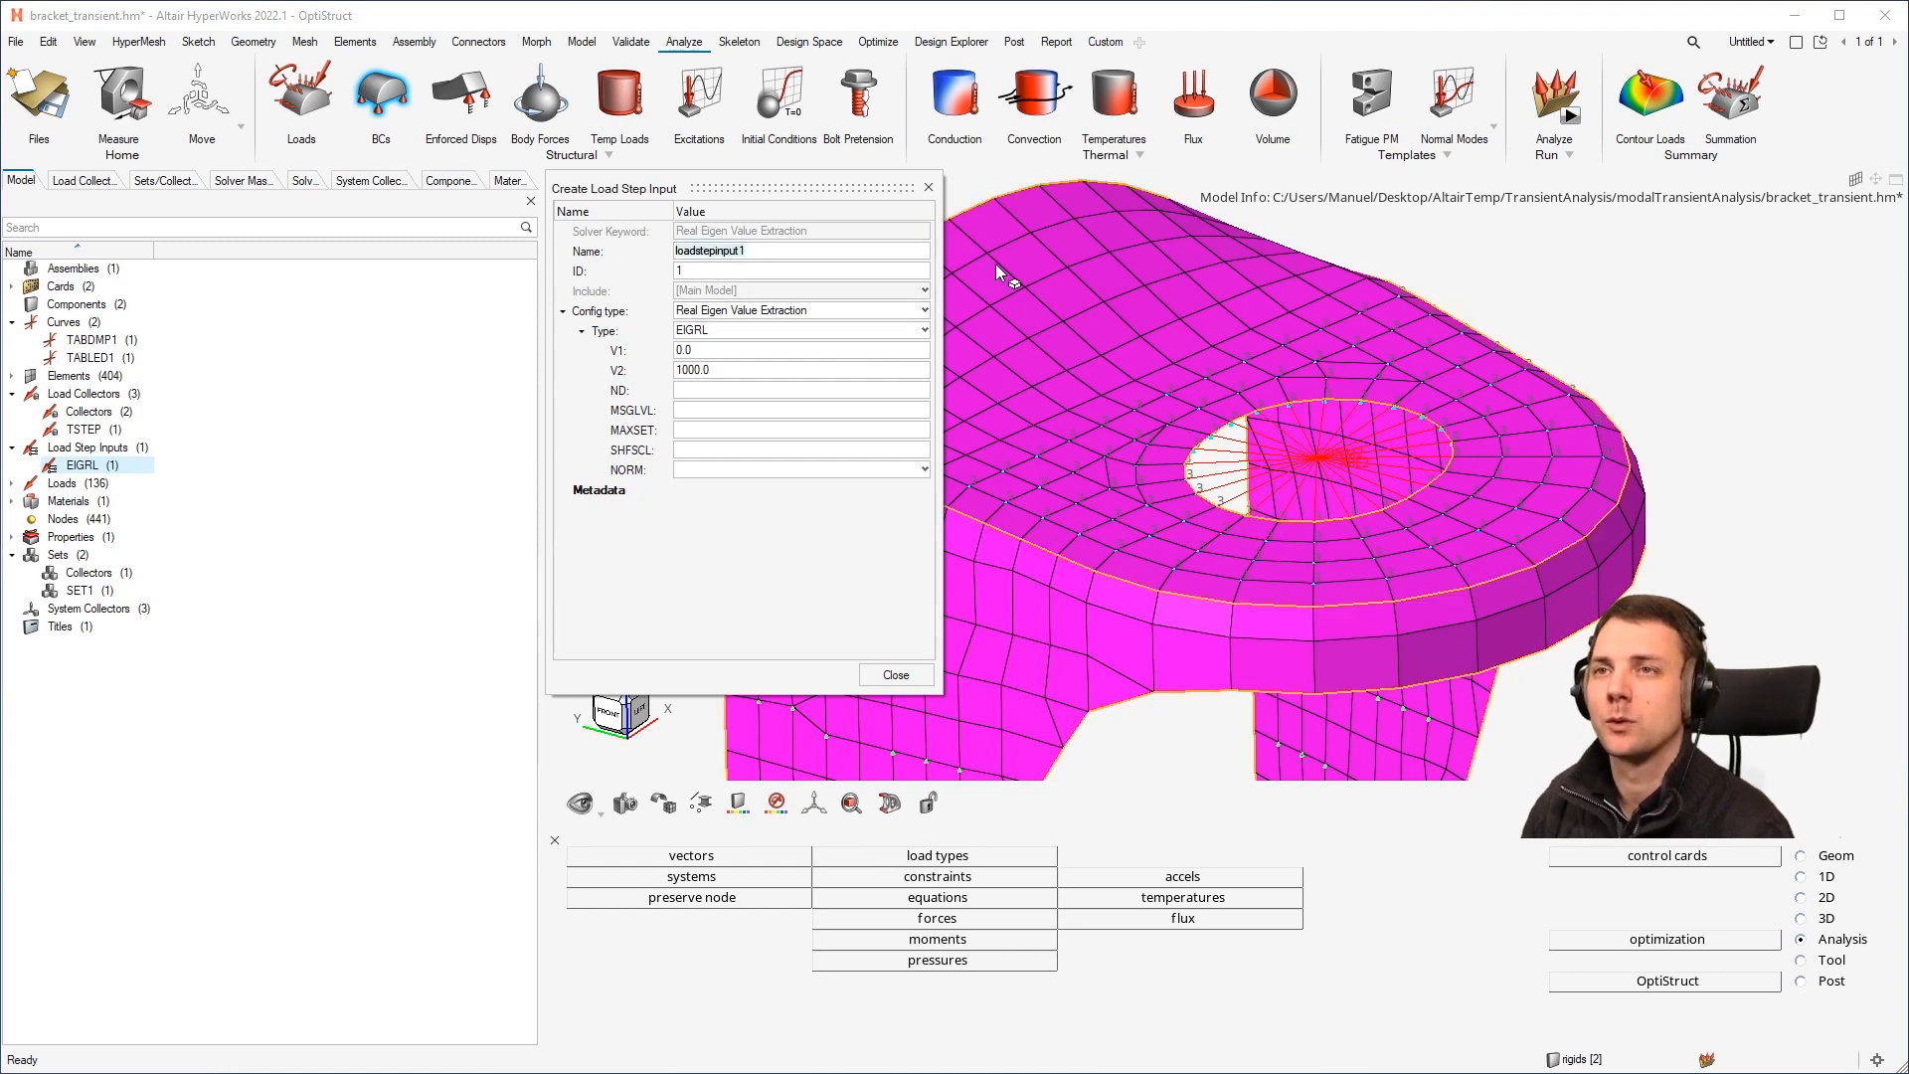
Step: Name the eigenvalue extraction load step input eigrl and finish its creation
{"action": "type", "text": "eigrl"}
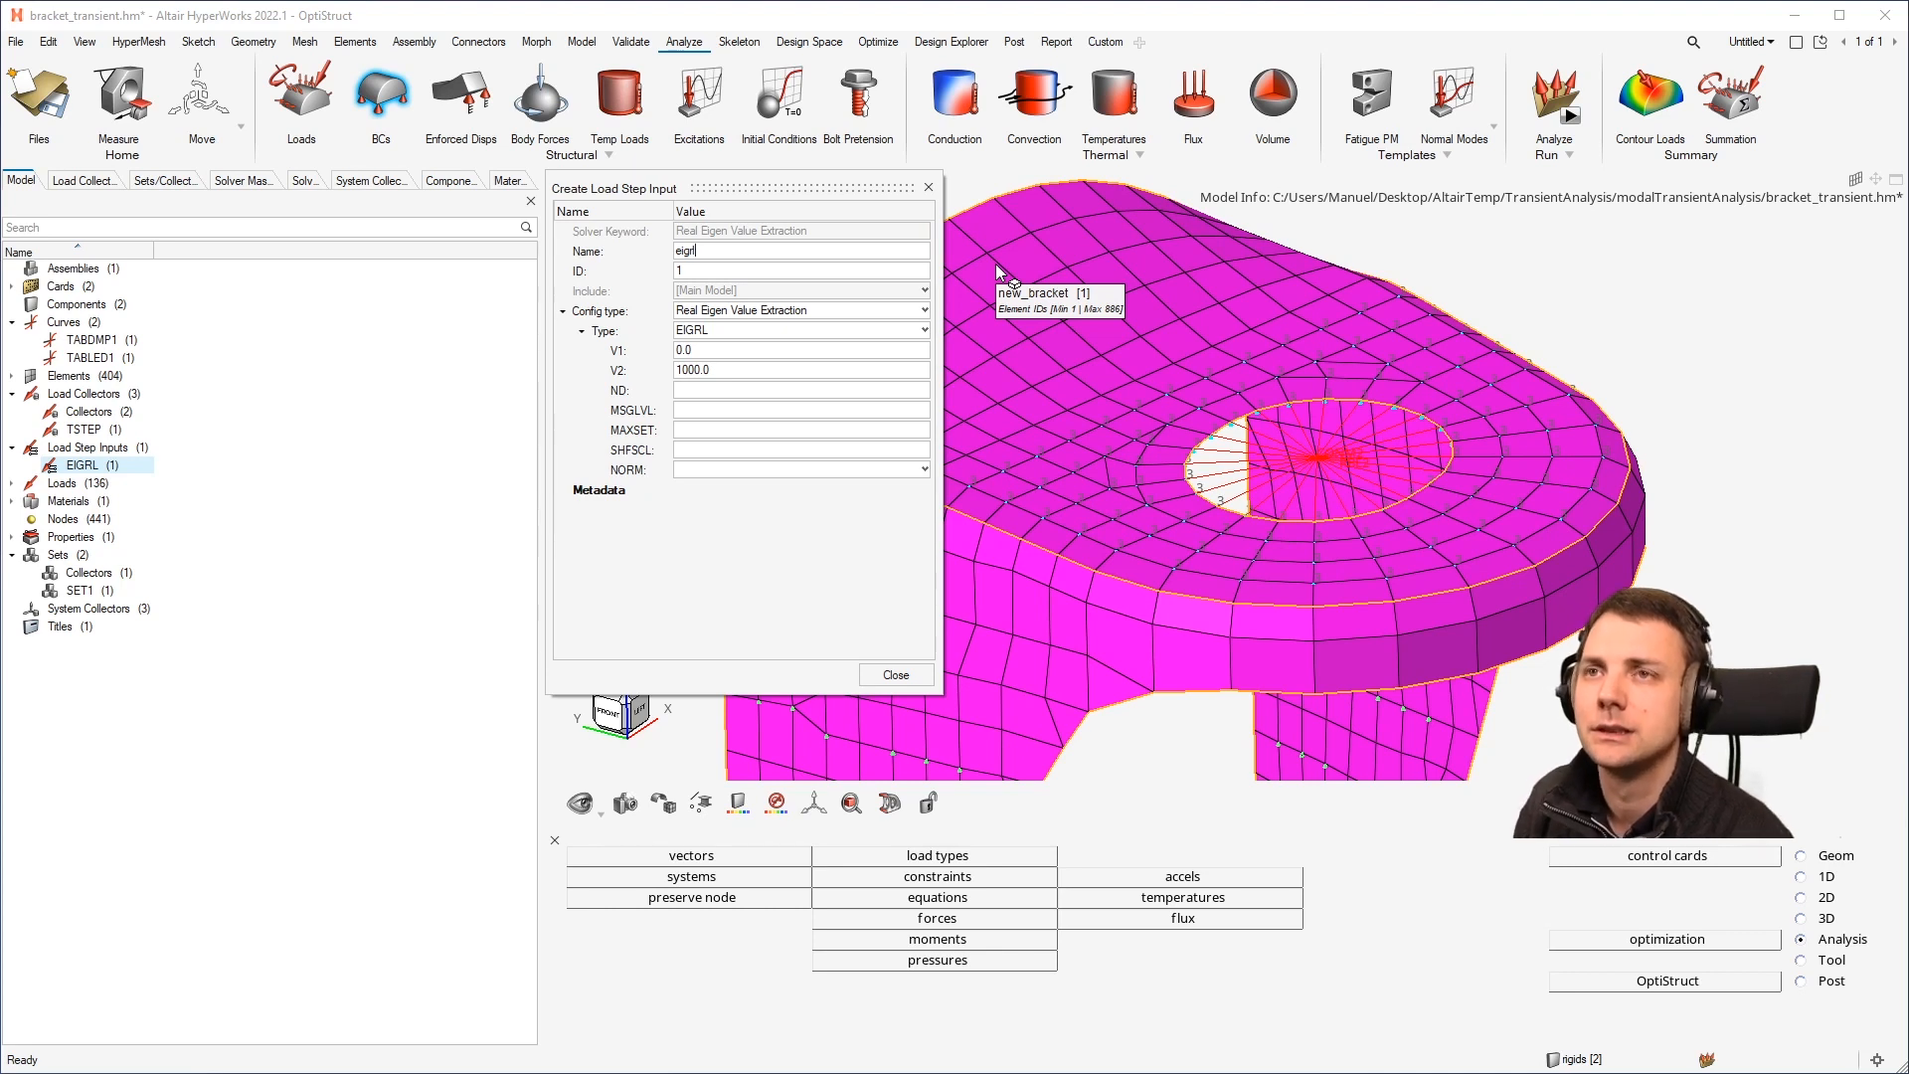
{"action": "left_click", "coordinate": [711, 370]}
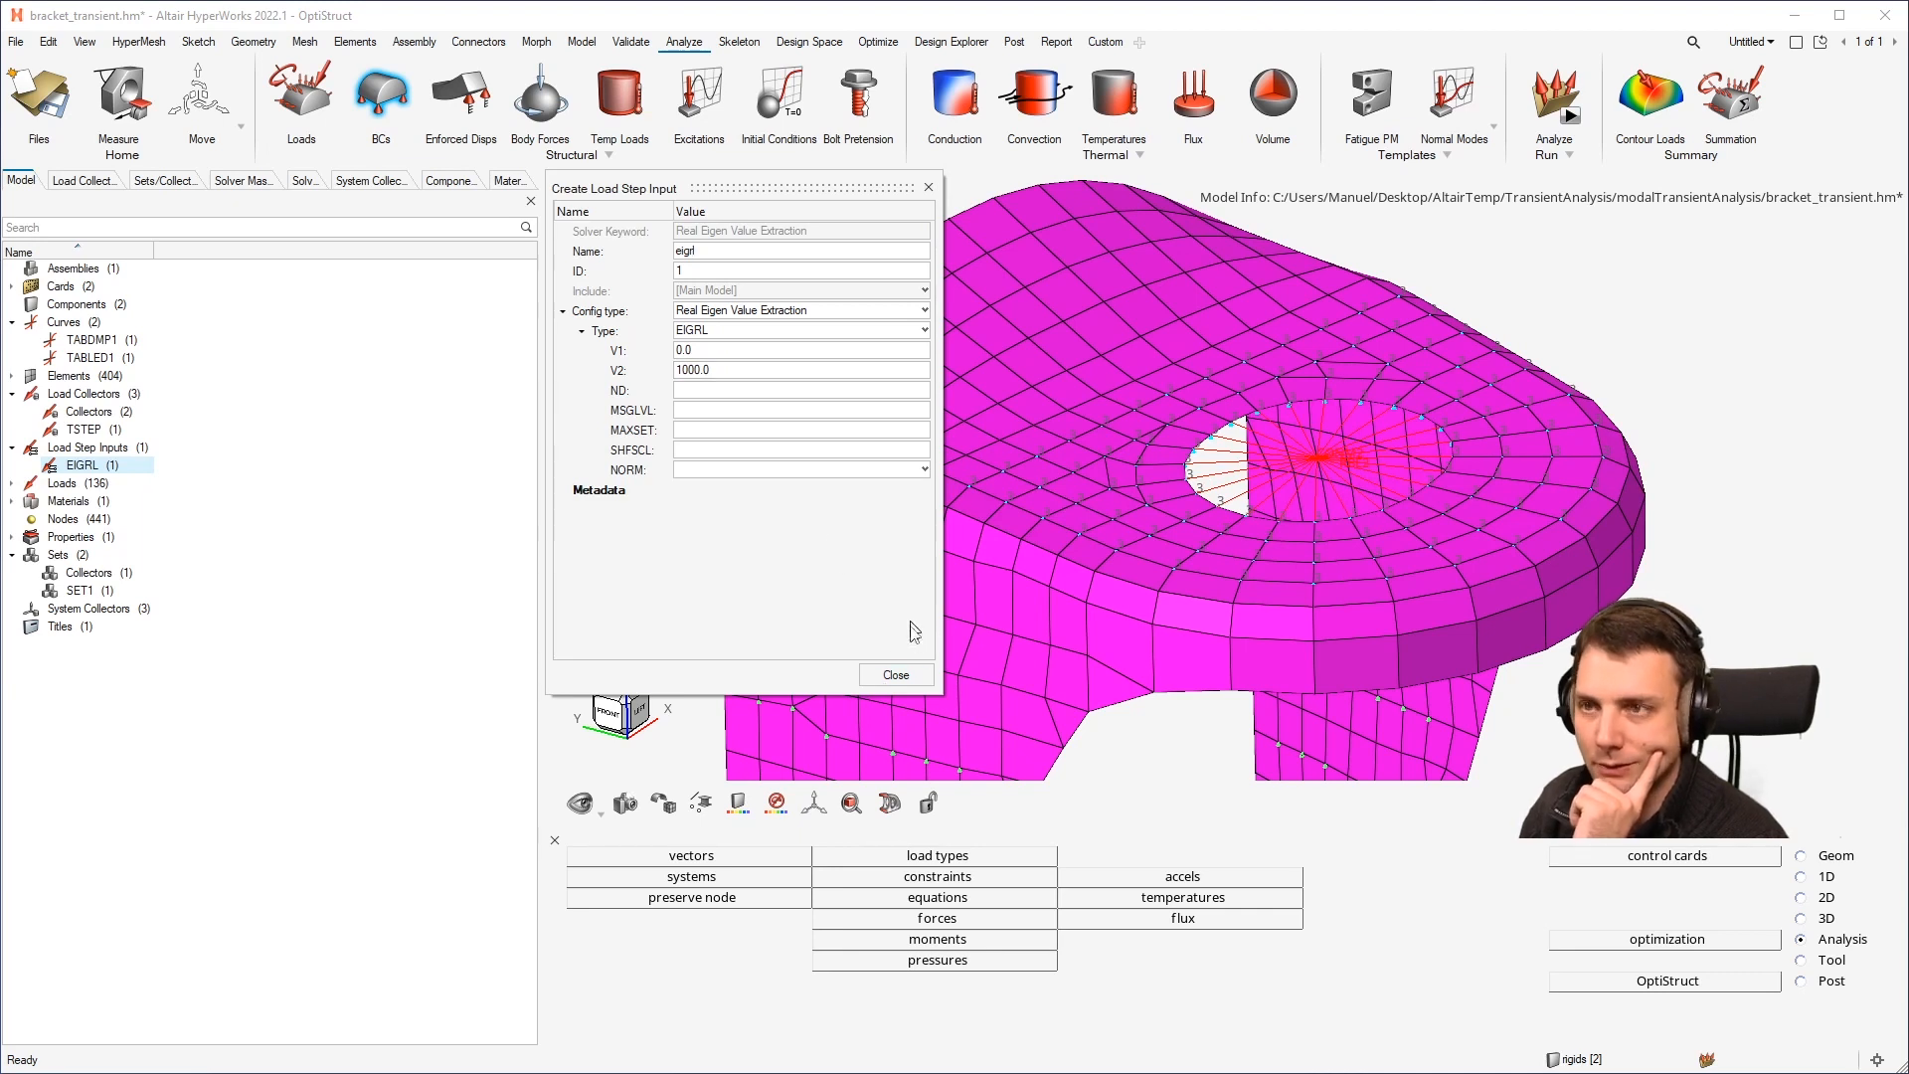
{"action": "left_click", "coordinate": [895, 673]}
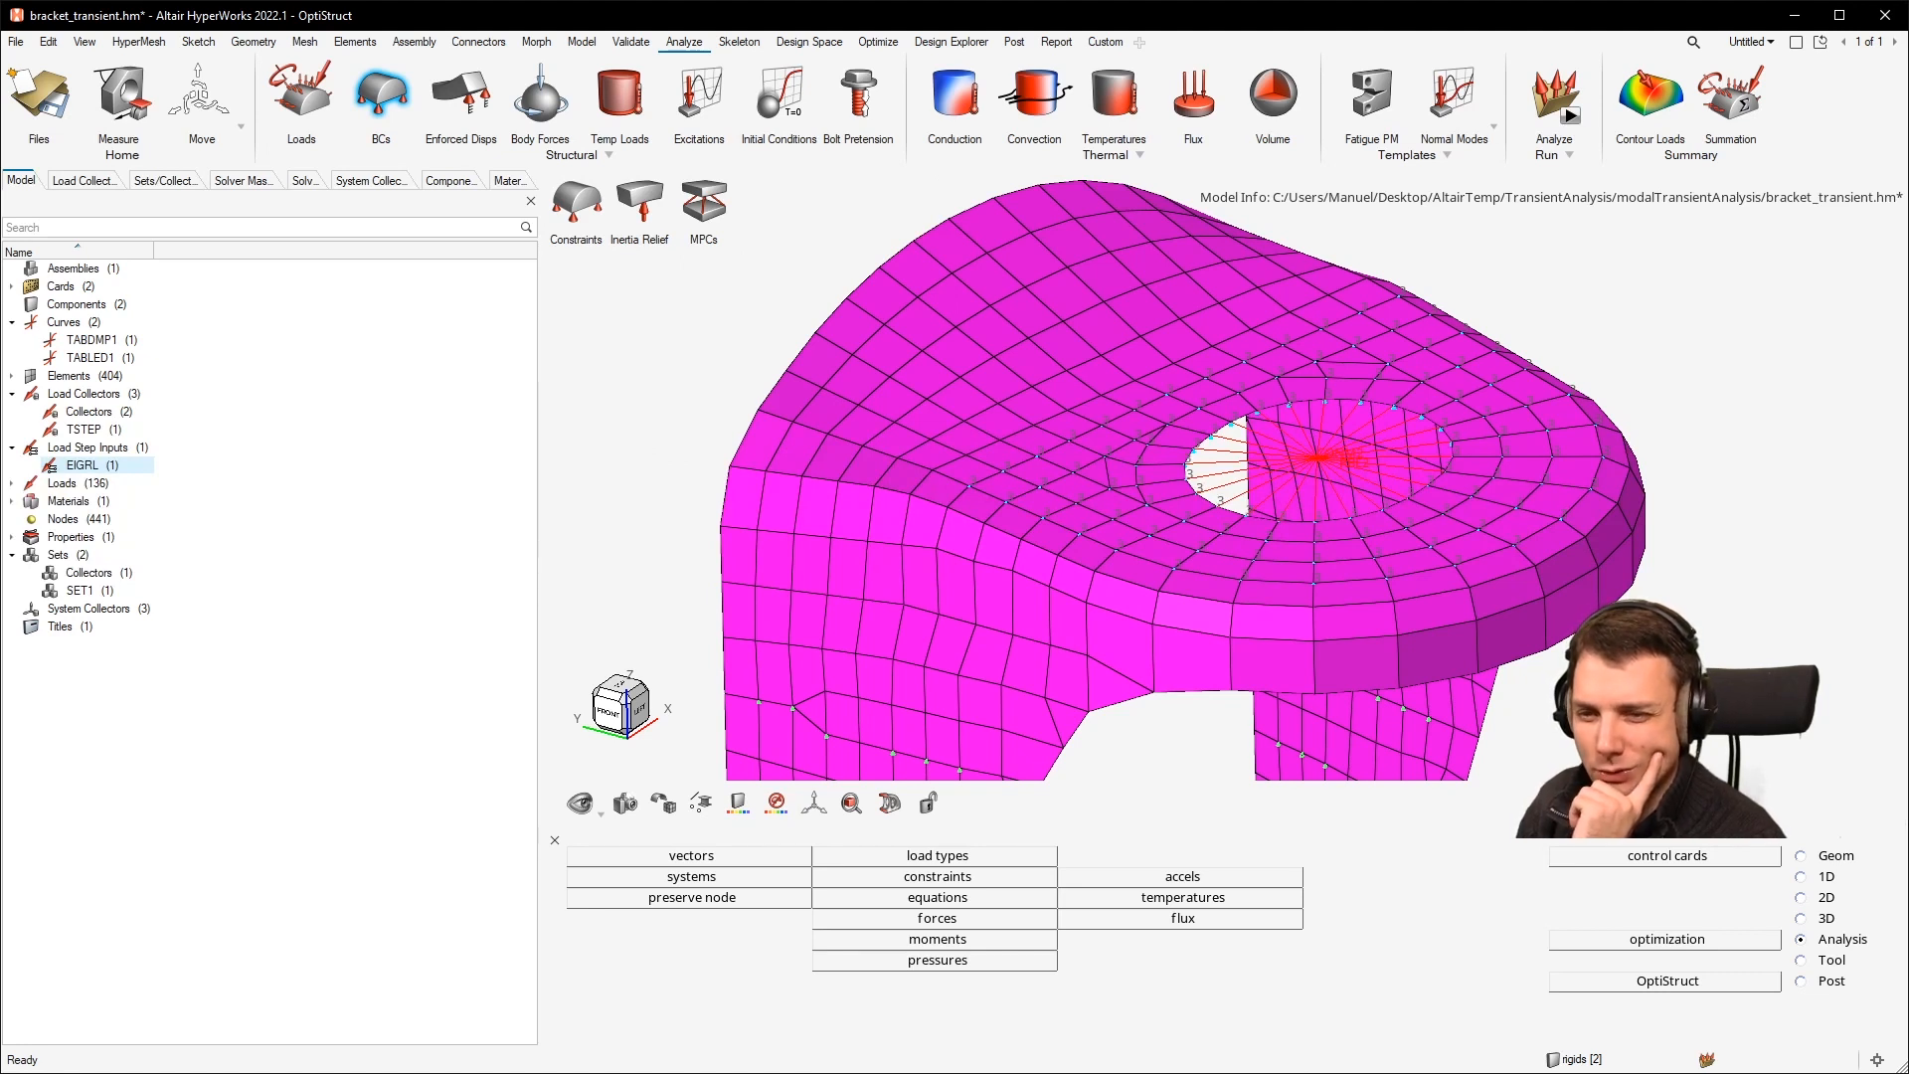
Step: Create a second load step input with the config type Dynamic Load - Time Dependent
{"action": "right_click", "coordinate": [369, 476]}
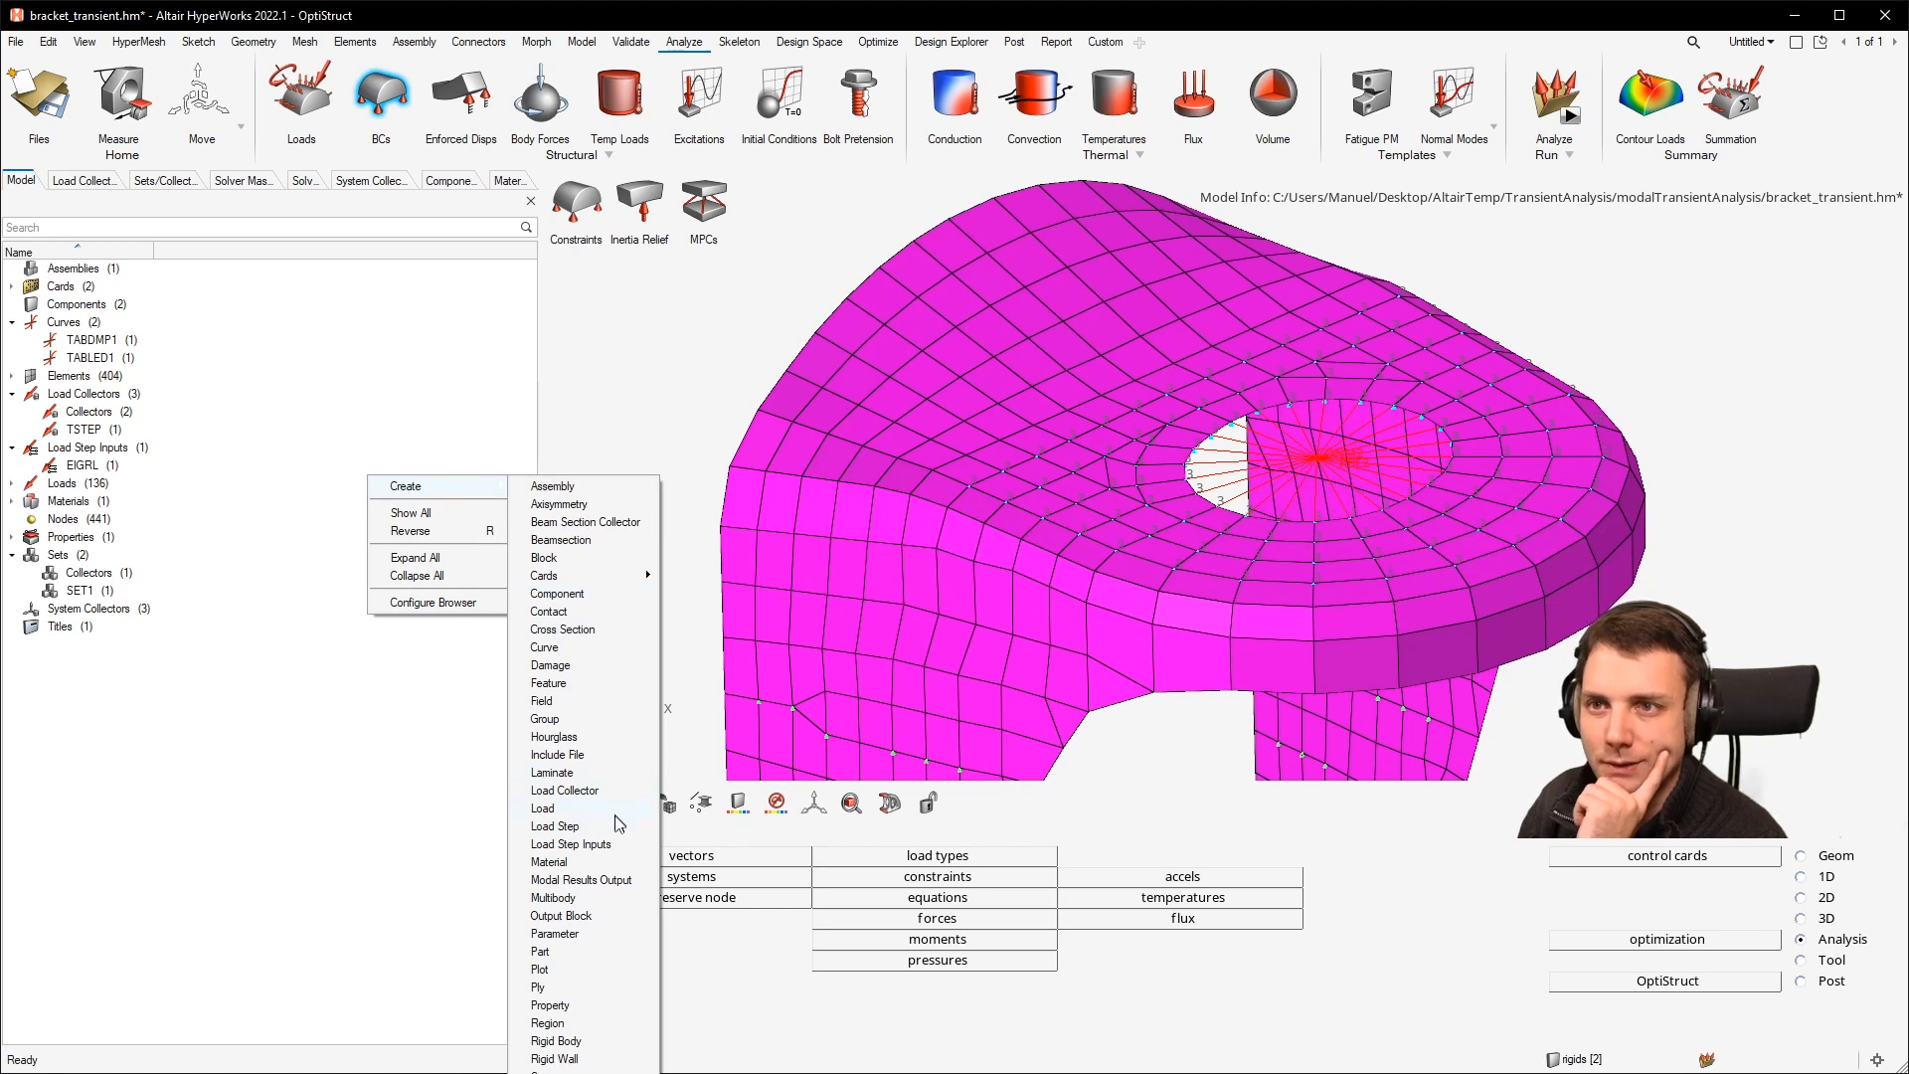
{"action": "left_click", "coordinate": [618, 845]}
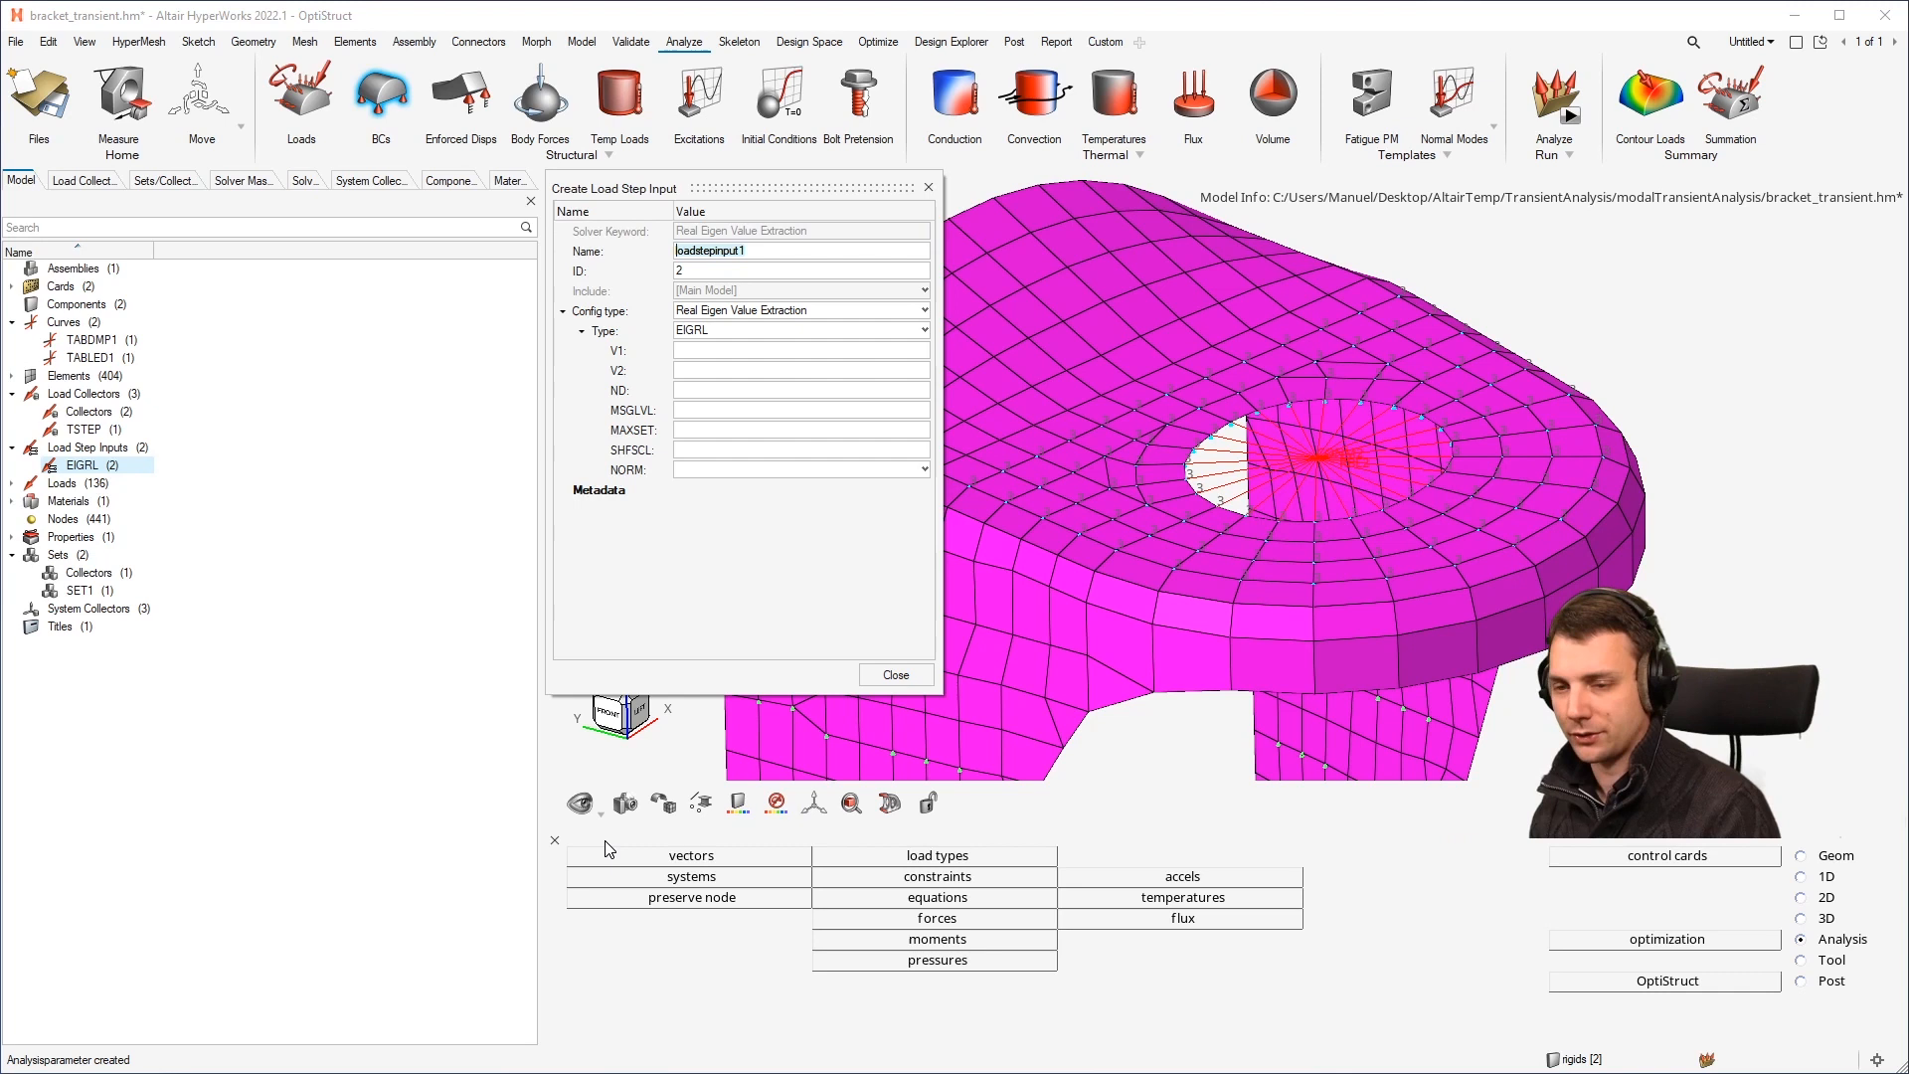
{"action": "left_click", "coordinate": [747, 312]}
{"action": "scroll", "coordinate": [756, 353], "scroll_direction": "down", "scroll_amount": 2}
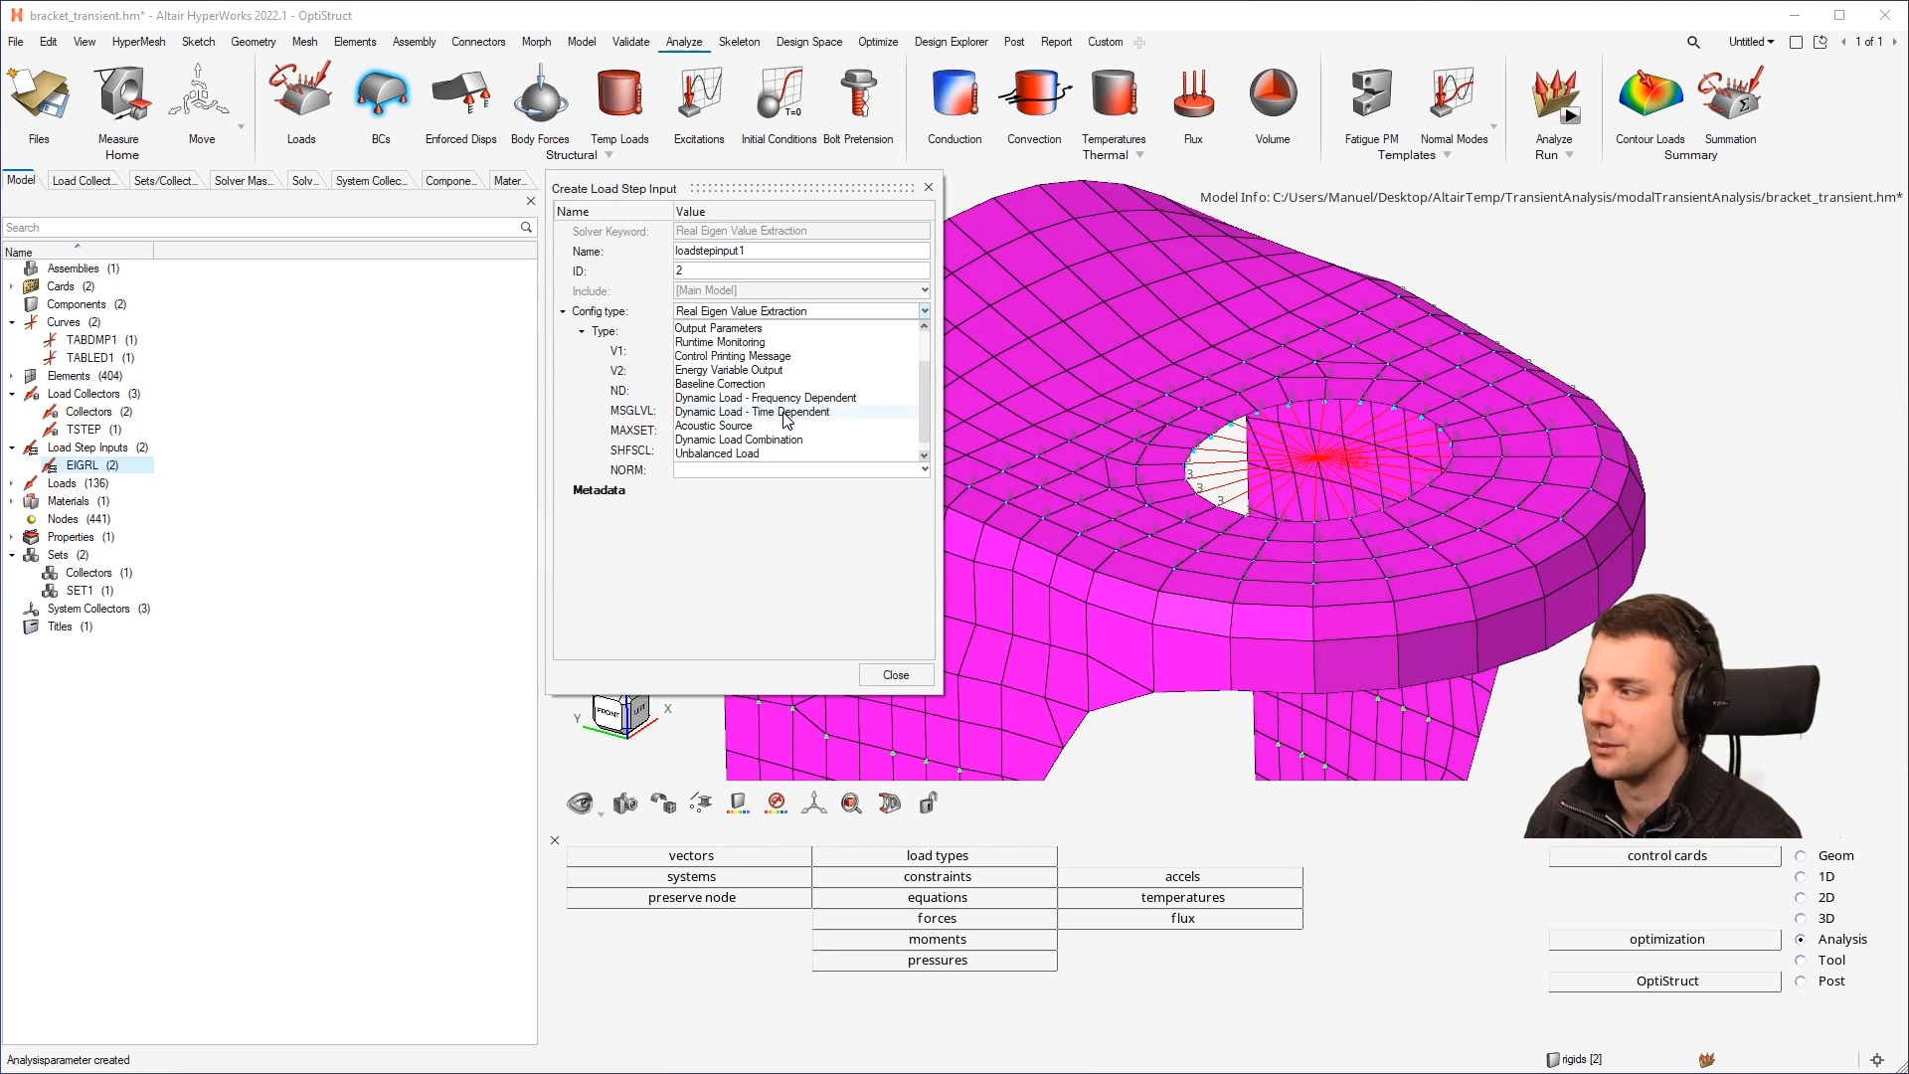
{"action": "left_click", "coordinate": [784, 411]}
Step: Assign the darea load collector as the excitation (Exciteid) of the TLOAD1 load step input
{"action": "left_click", "coordinate": [769, 354]}
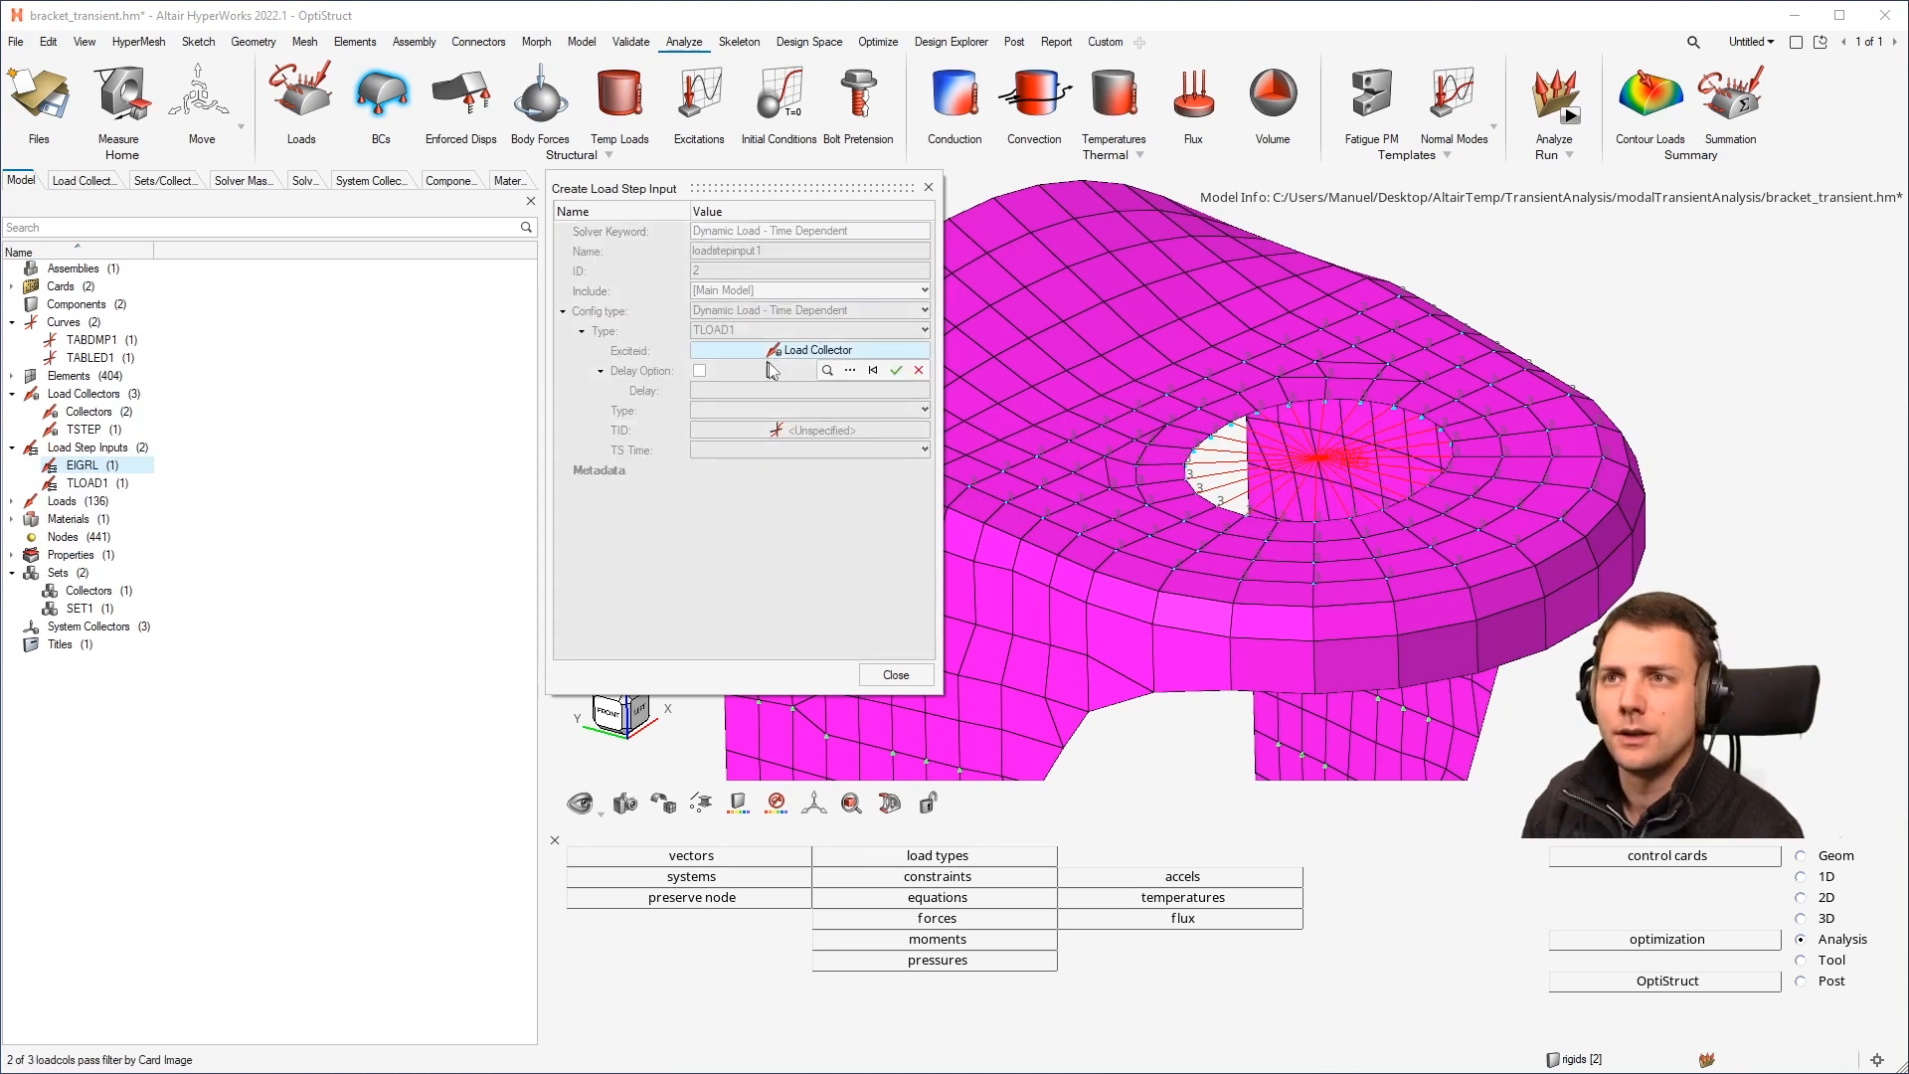
{"action": "left_click", "coordinate": [850, 369]}
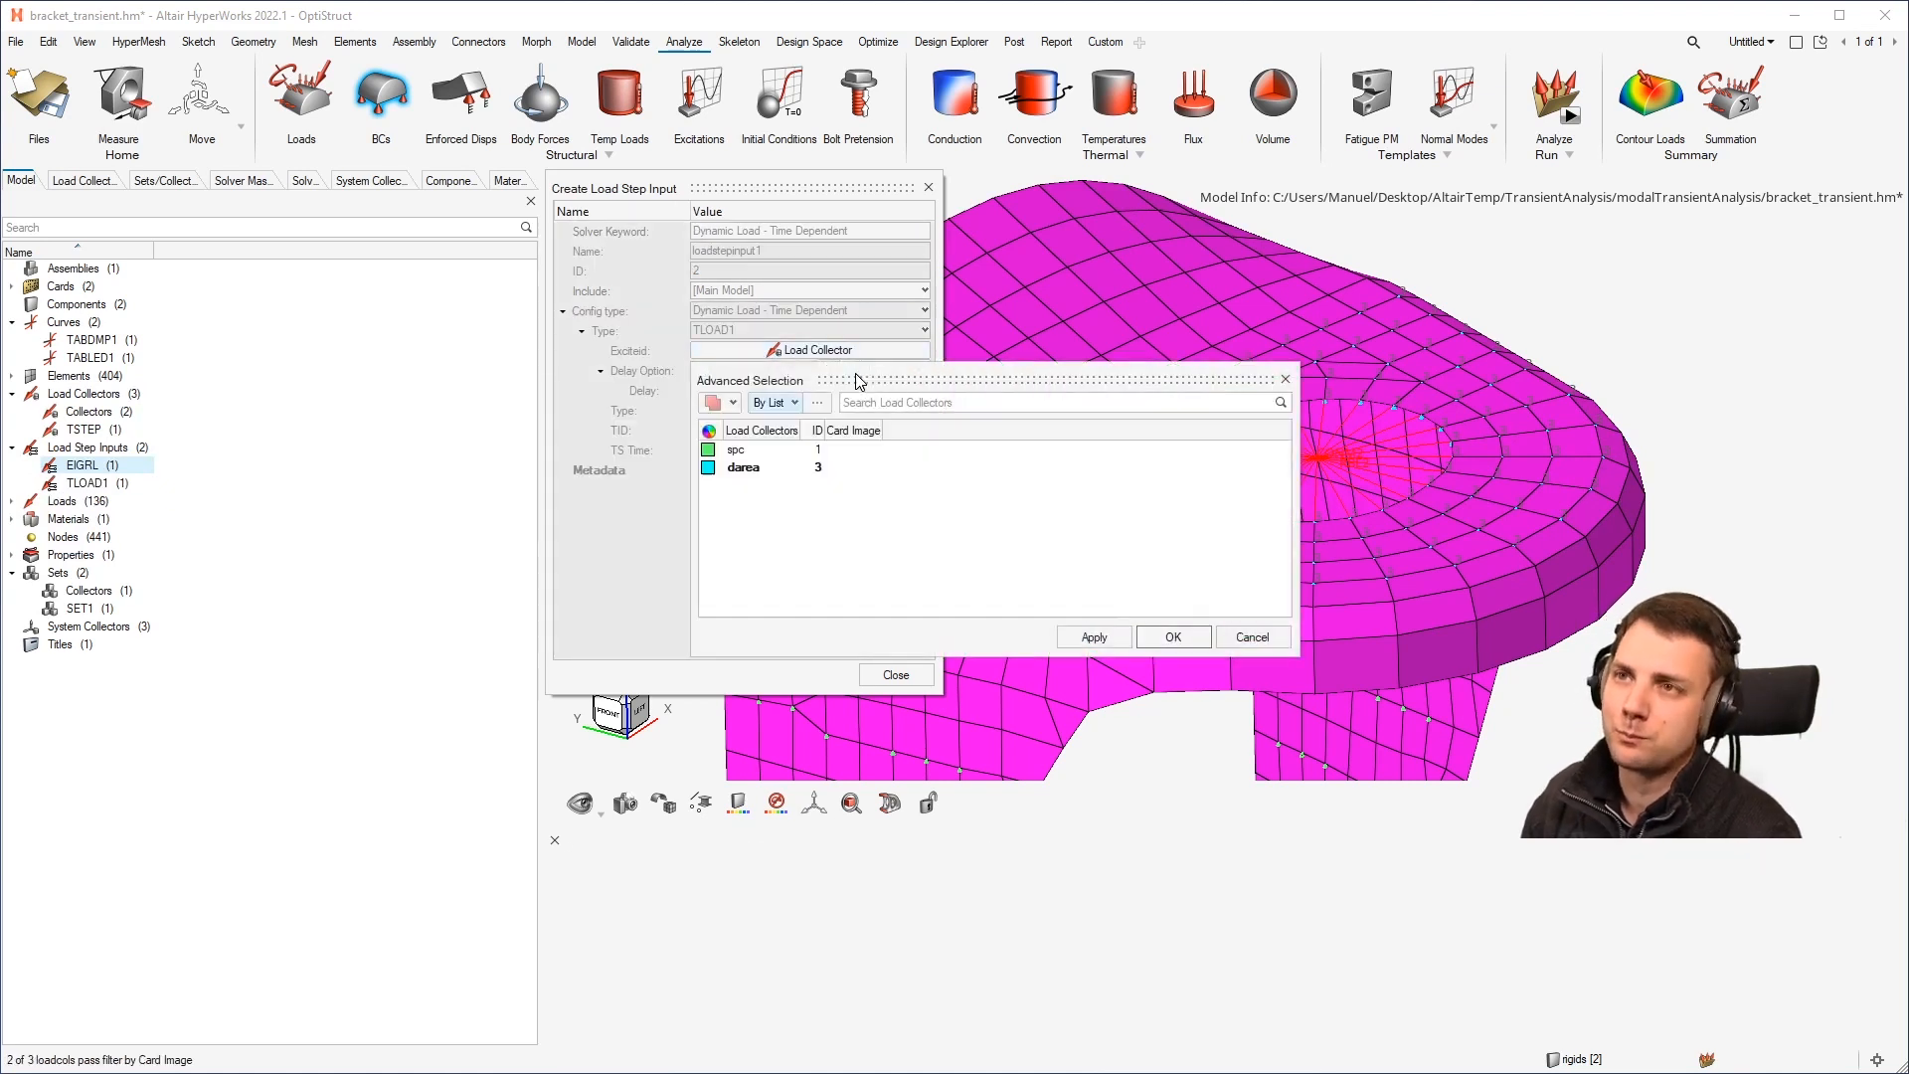
{"action": "left_click", "coordinate": [766, 470]}
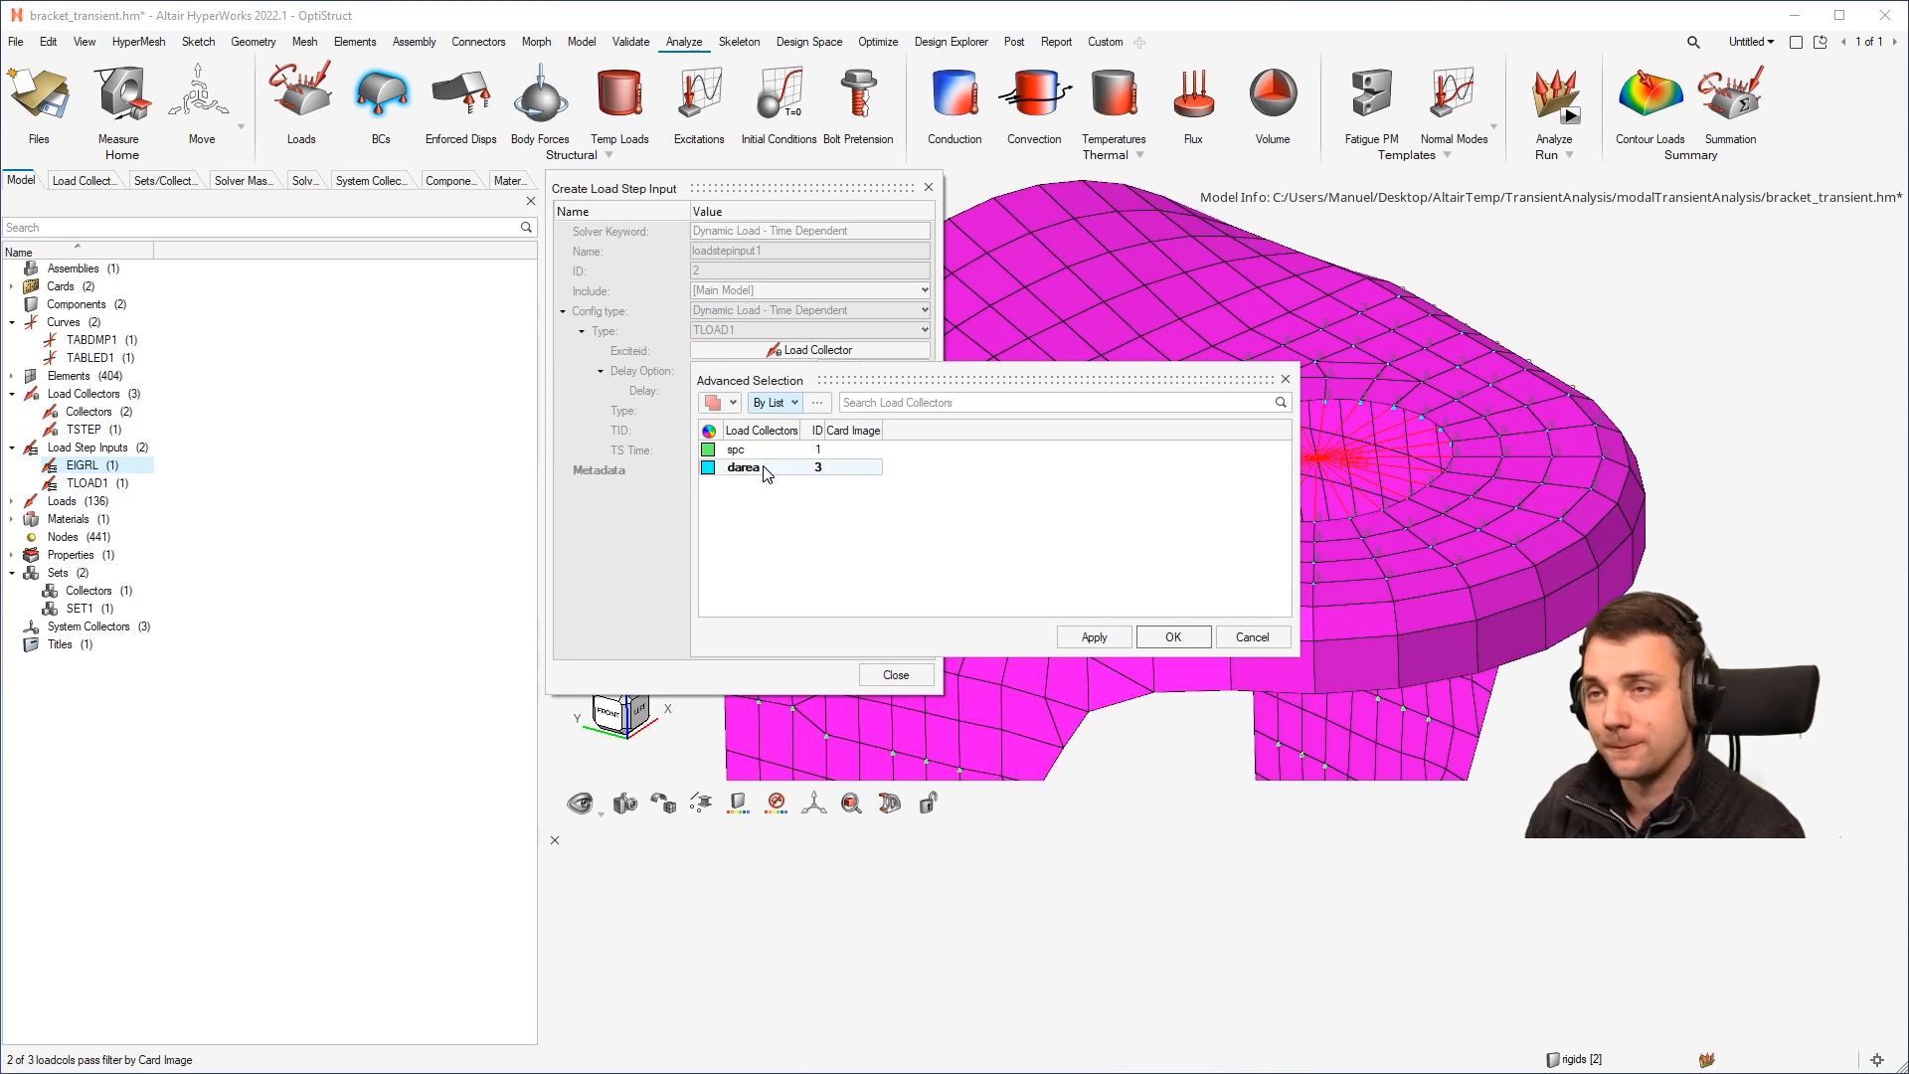
{"action": "left_click", "coordinate": [1173, 636]}
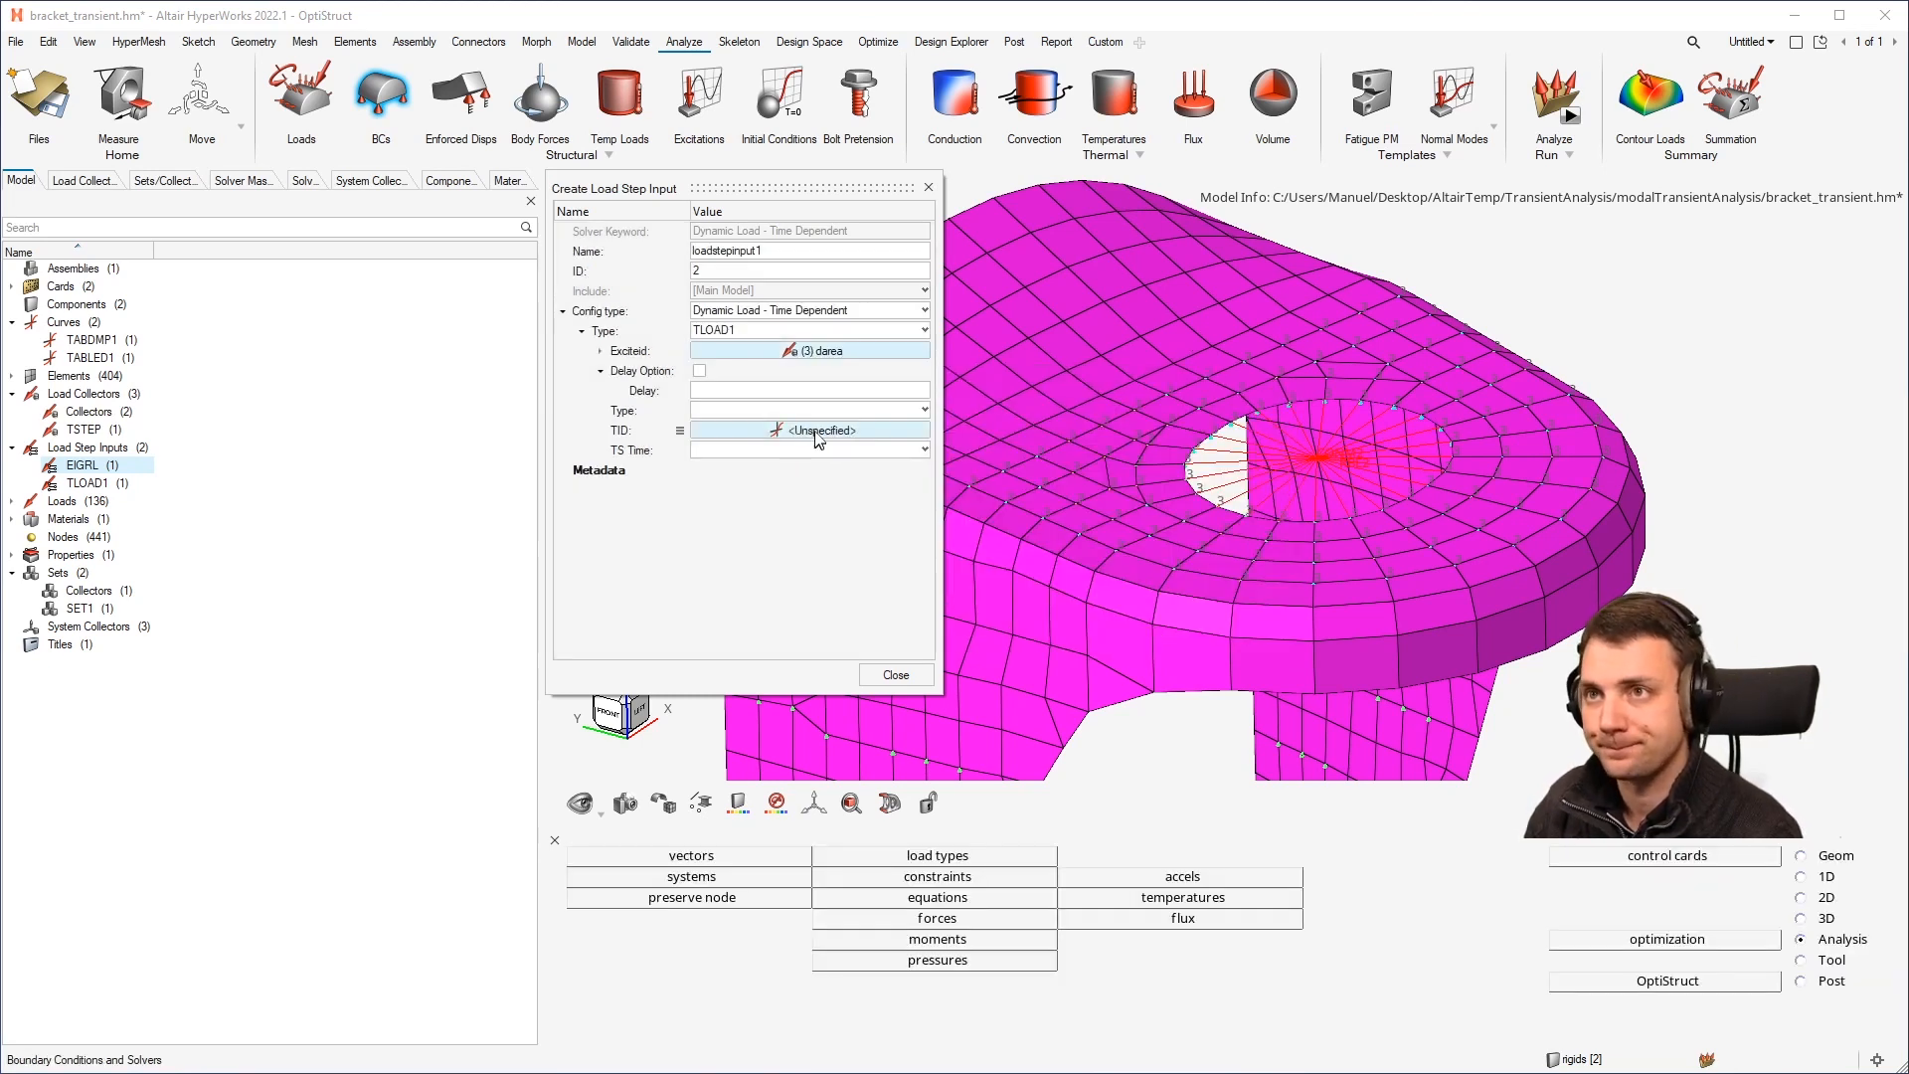
Step: Assign the tabled1 curve as TID of the TLOAD1 load step input, and review the TABDMP1 help page in the browser
{"action": "left_click", "coordinate": [768, 430]}
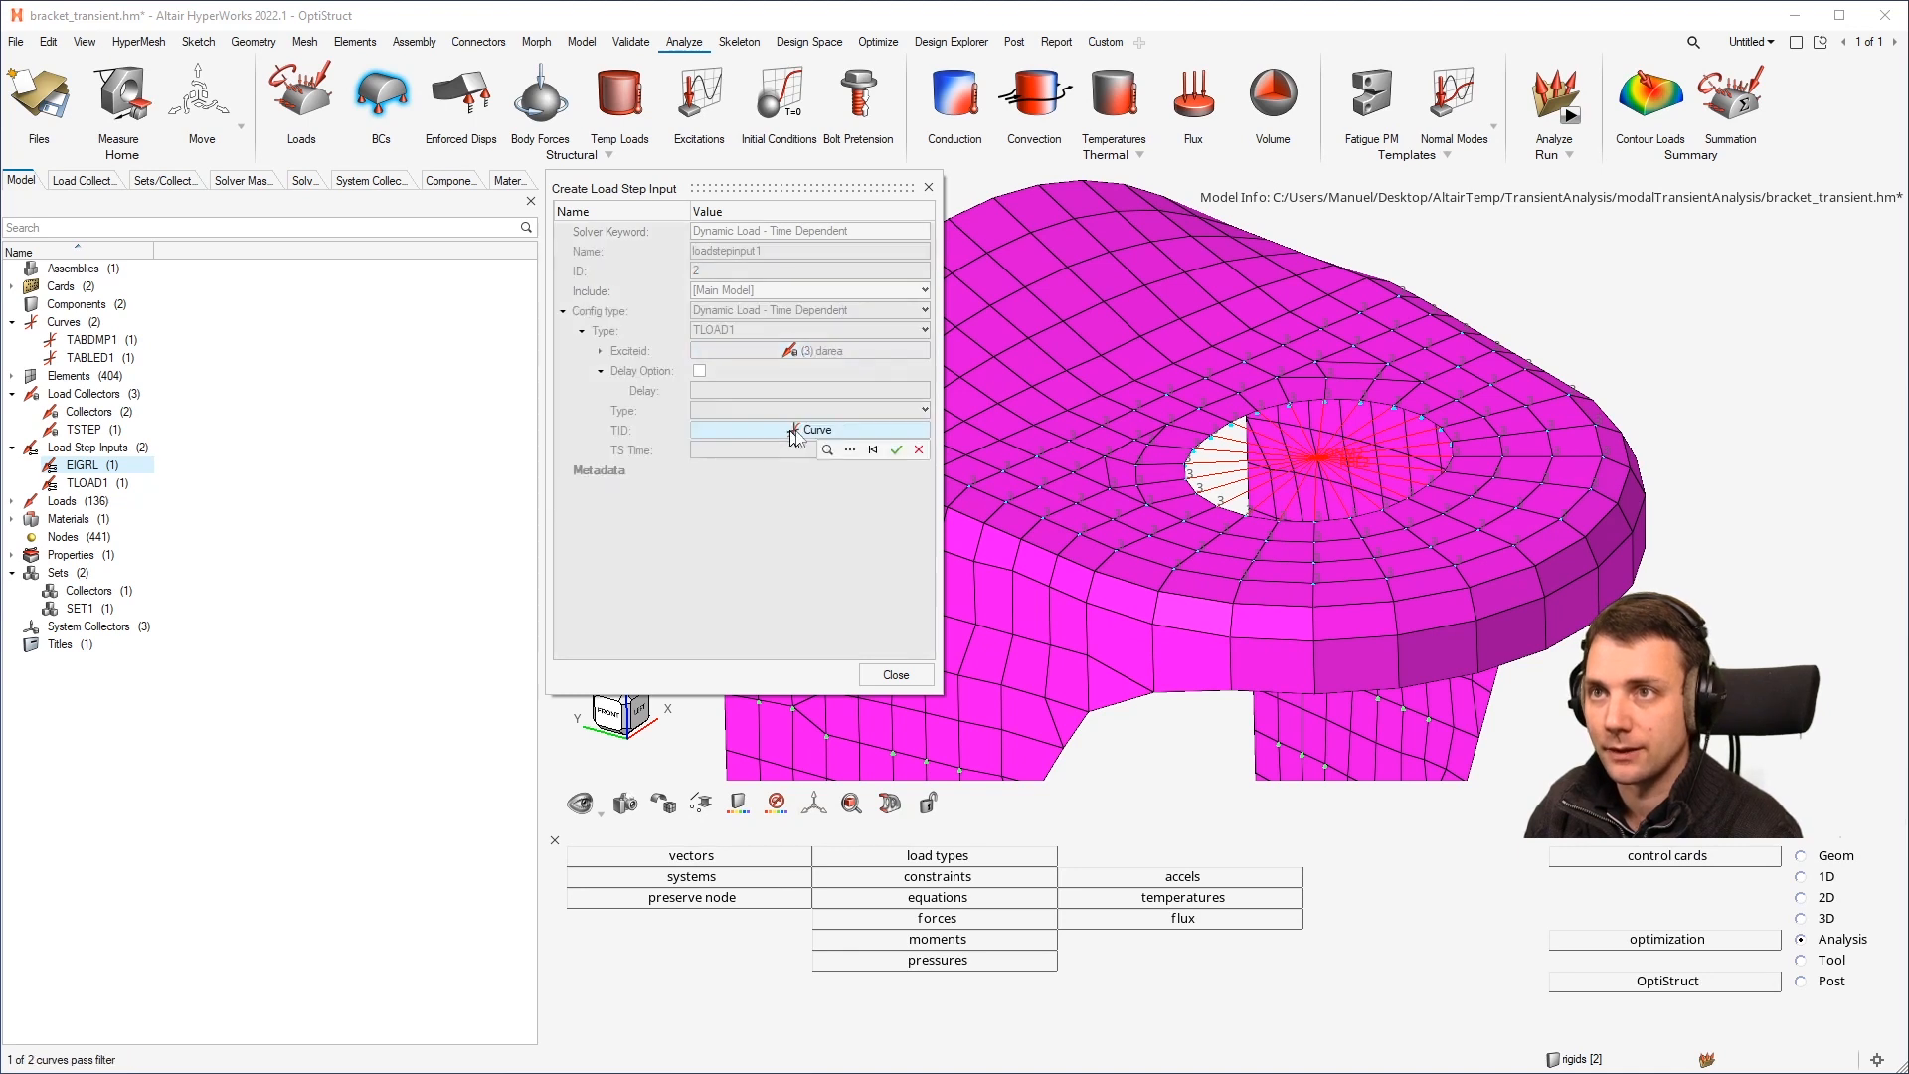
{"action": "left_click", "coordinate": [850, 449]}
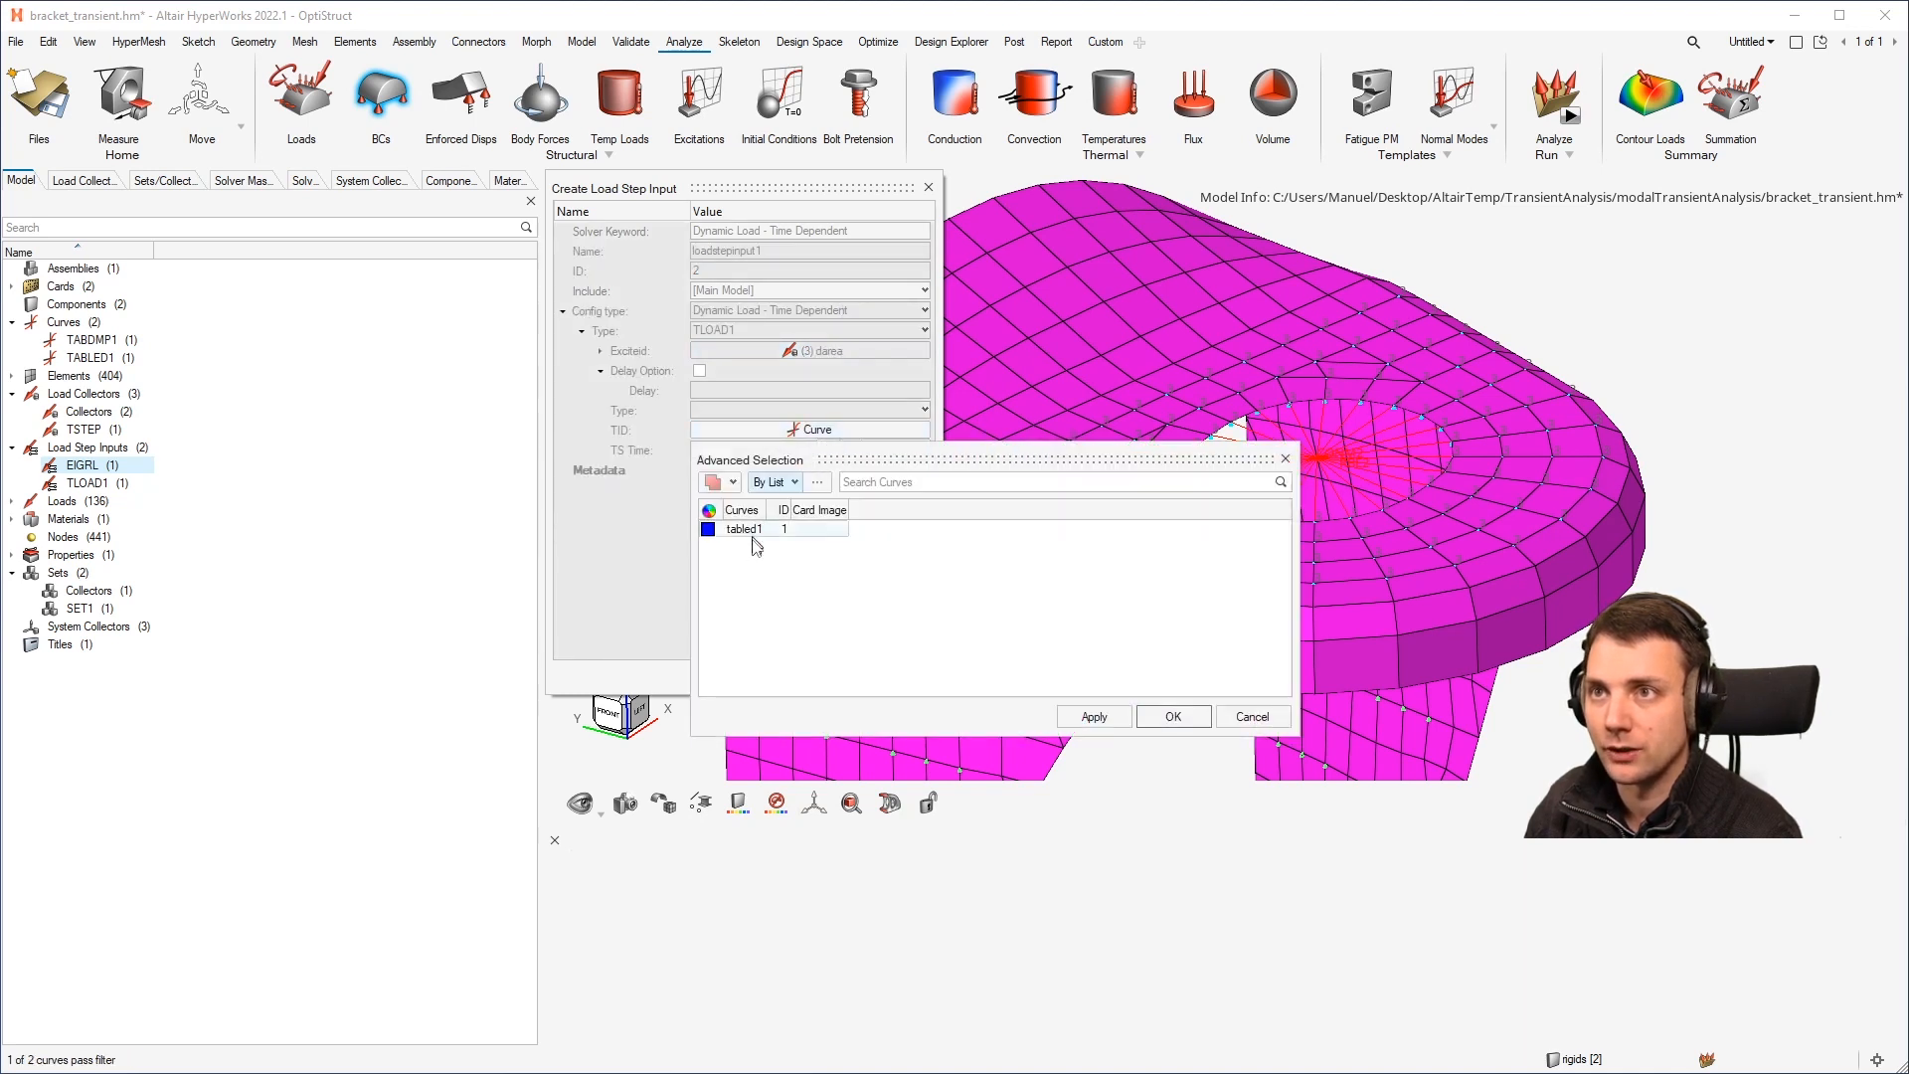
{"action": "left_click", "coordinate": [1155, 720]}
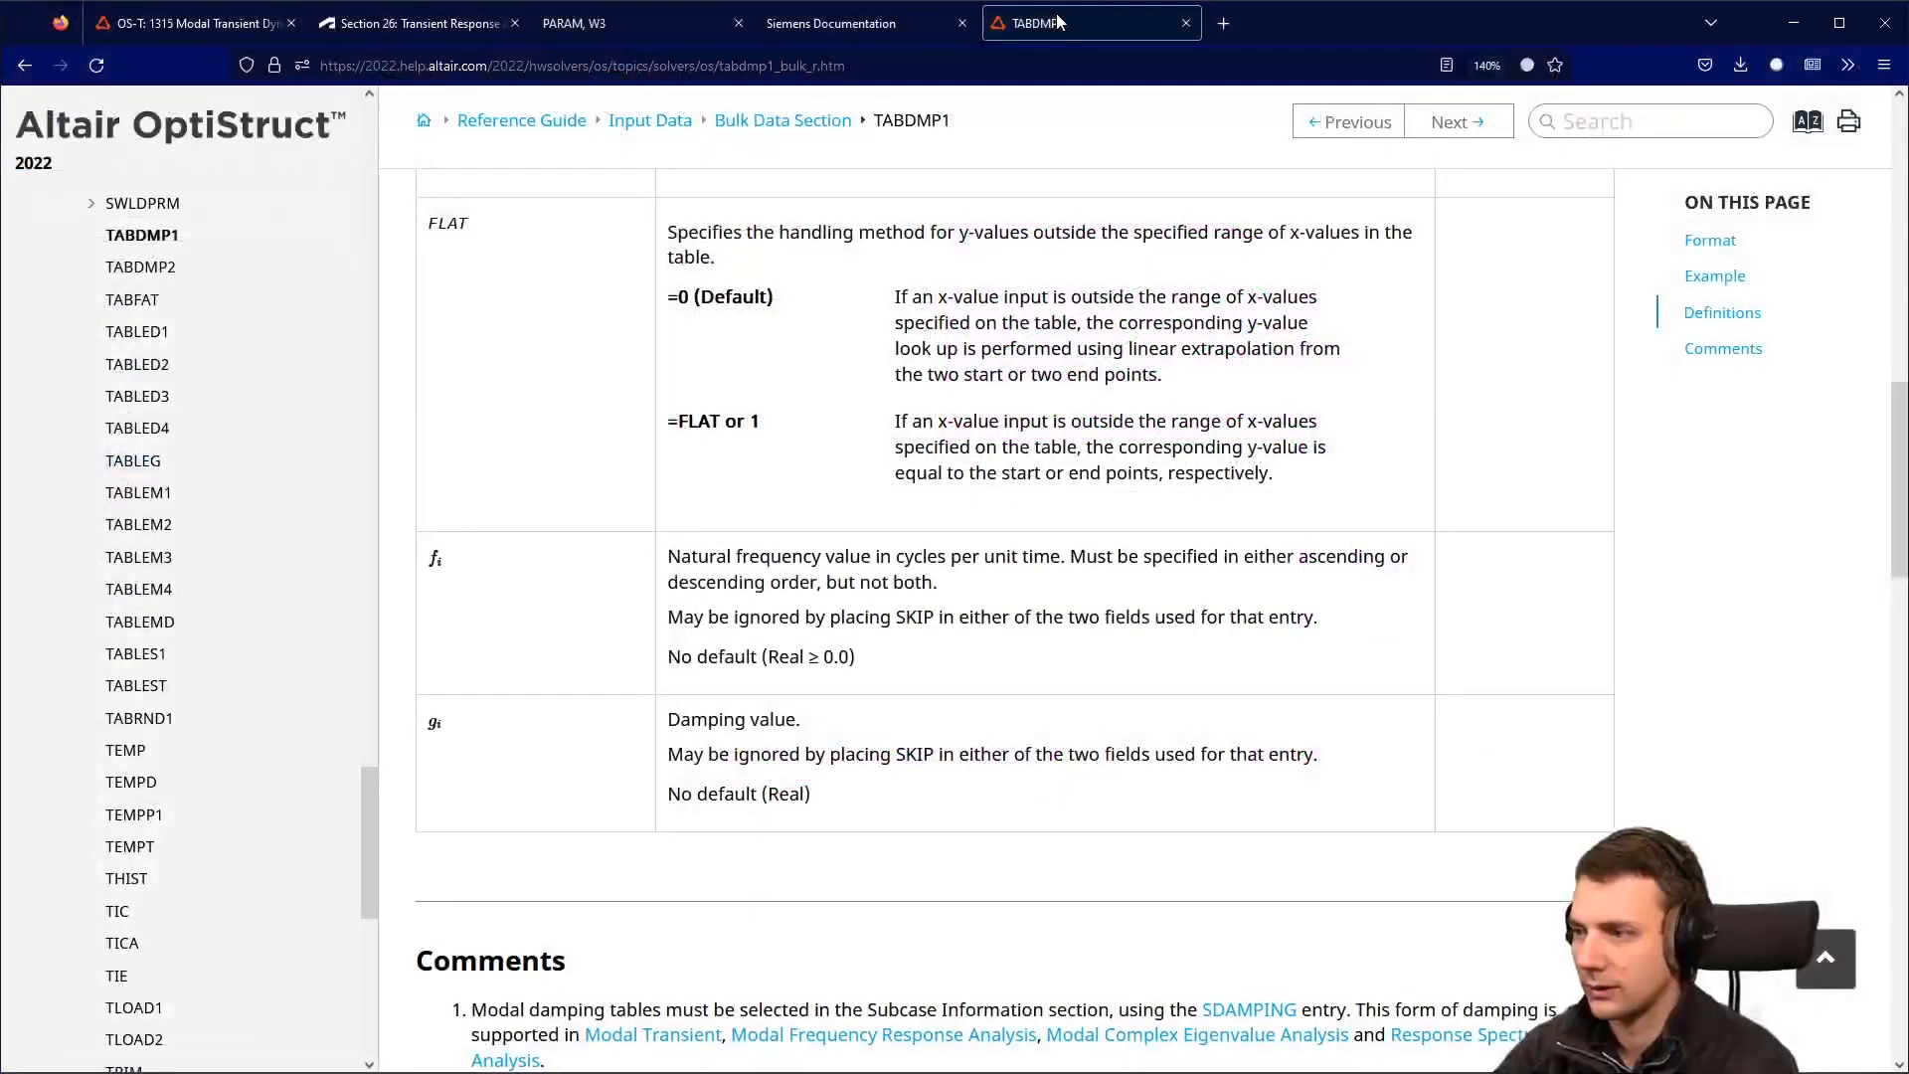
{"action": "scroll", "coordinate": [1198, 447], "scroll_direction": "up", "scroll_amount": 12}
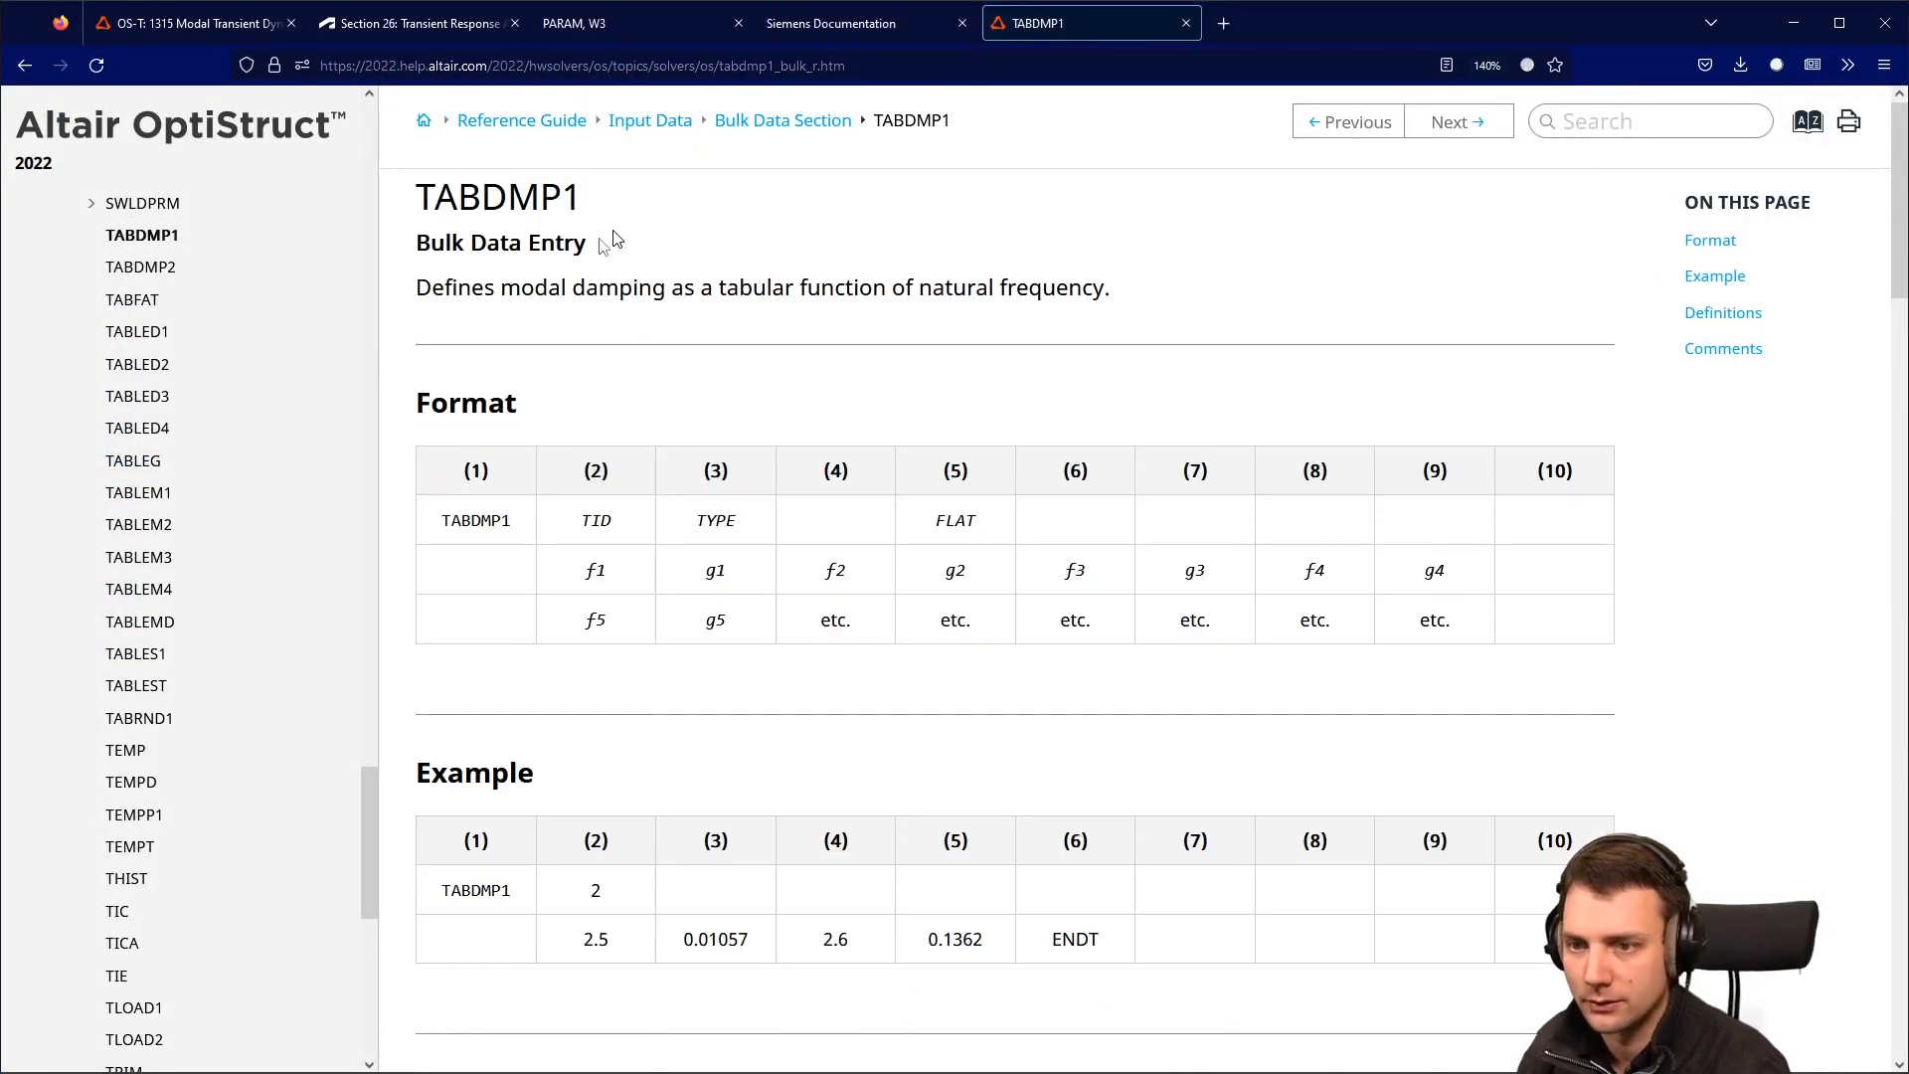
{"action": "left_click_drag", "start_coordinate": [464, 279], "coordinate": [430, 244]}
{"action": "left_click", "coordinate": [790, 242]}
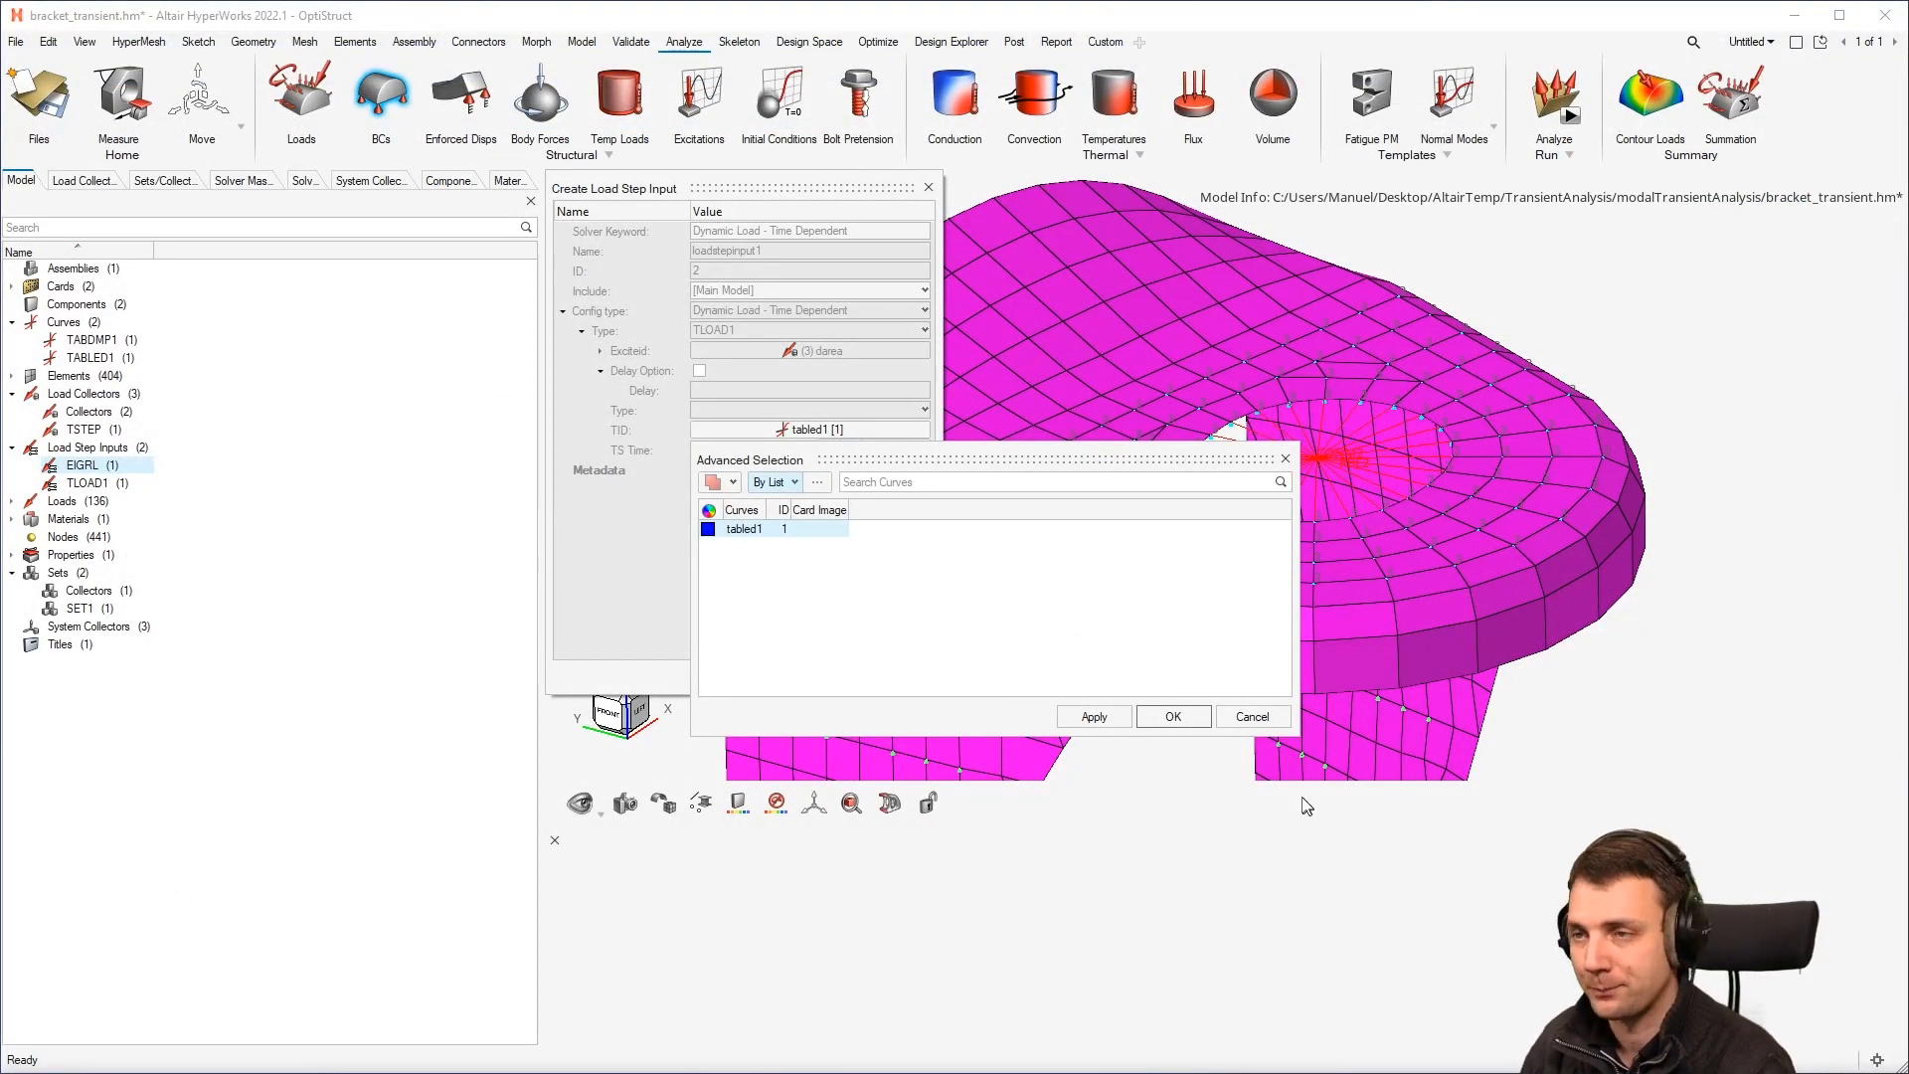
{"action": "left_click", "coordinate": [1173, 717]}
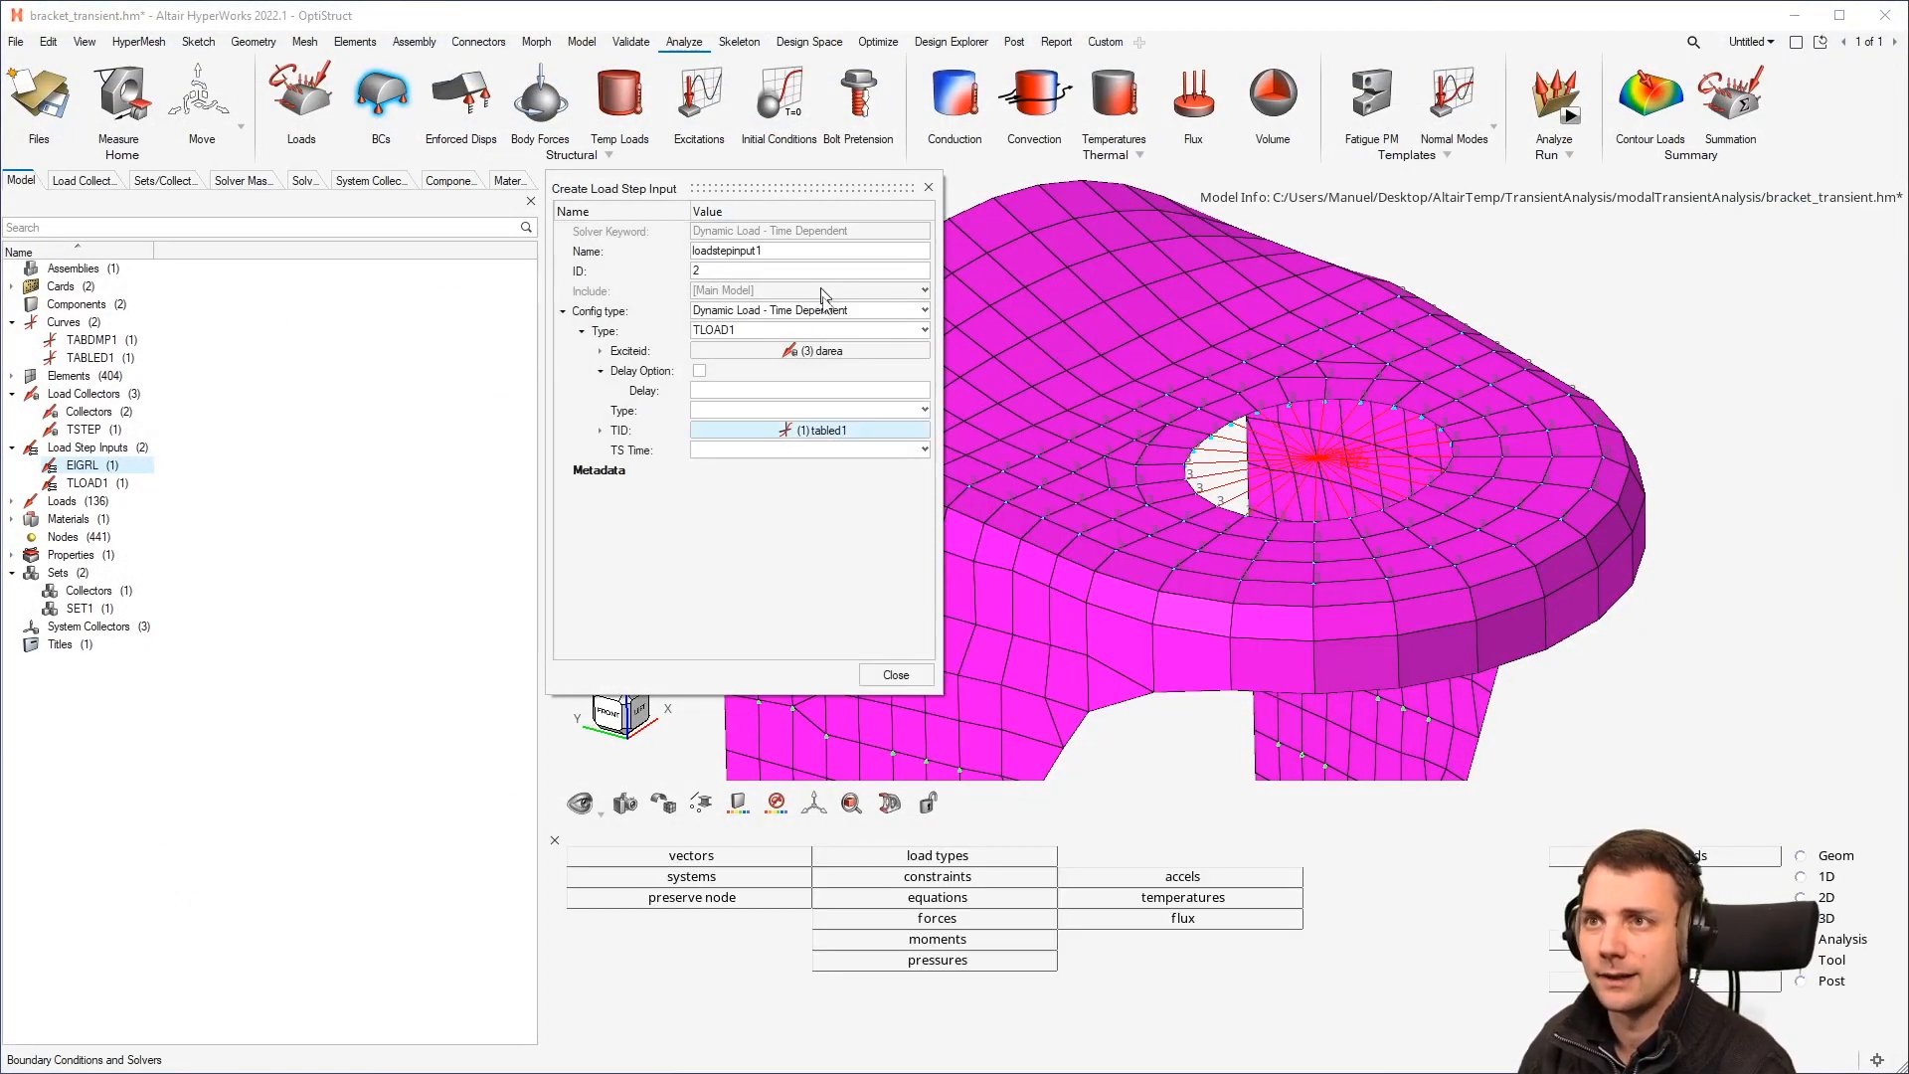
Step: Try the LOAD option as the excitation Type of the TLOAD1 load step input
{"action": "left_click", "coordinate": [781, 409]}
{"action": "left_click", "coordinate": [783, 411]}
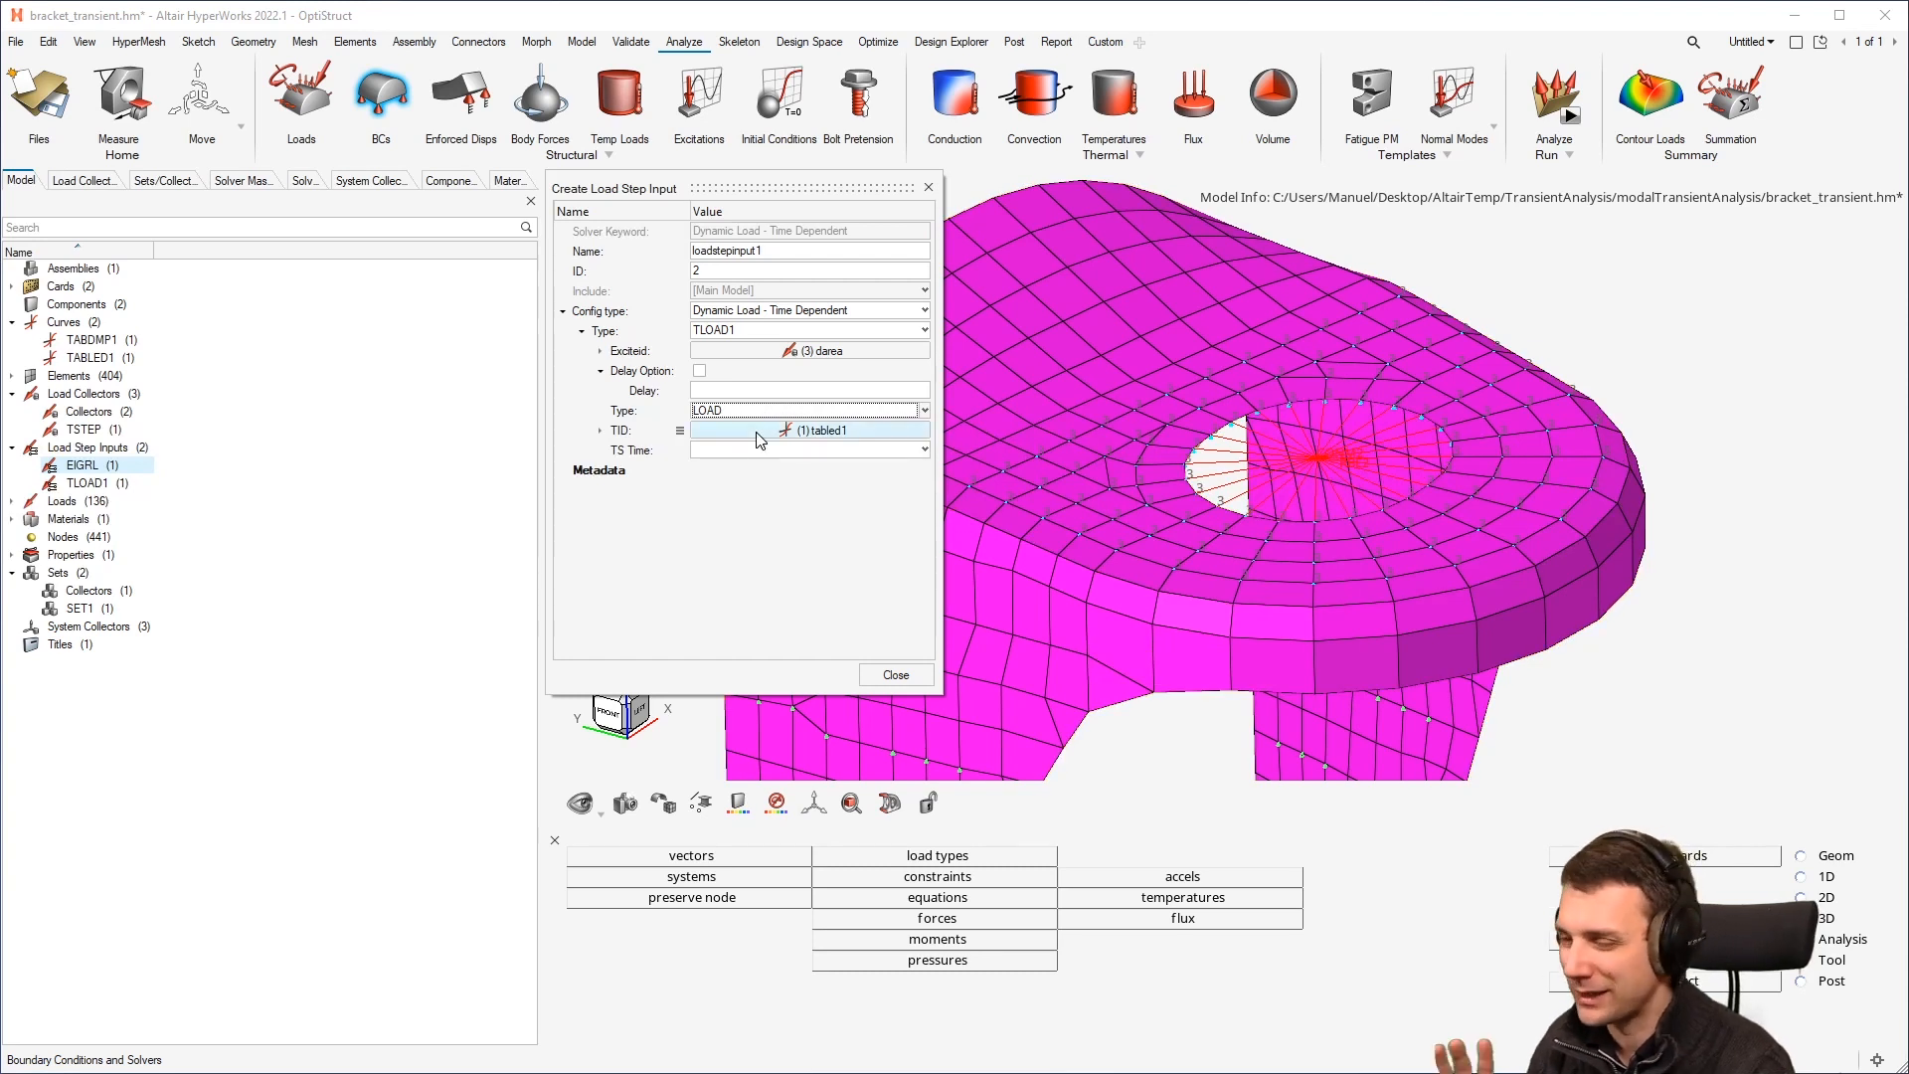
{"action": "left_click", "coordinate": [695, 391]}
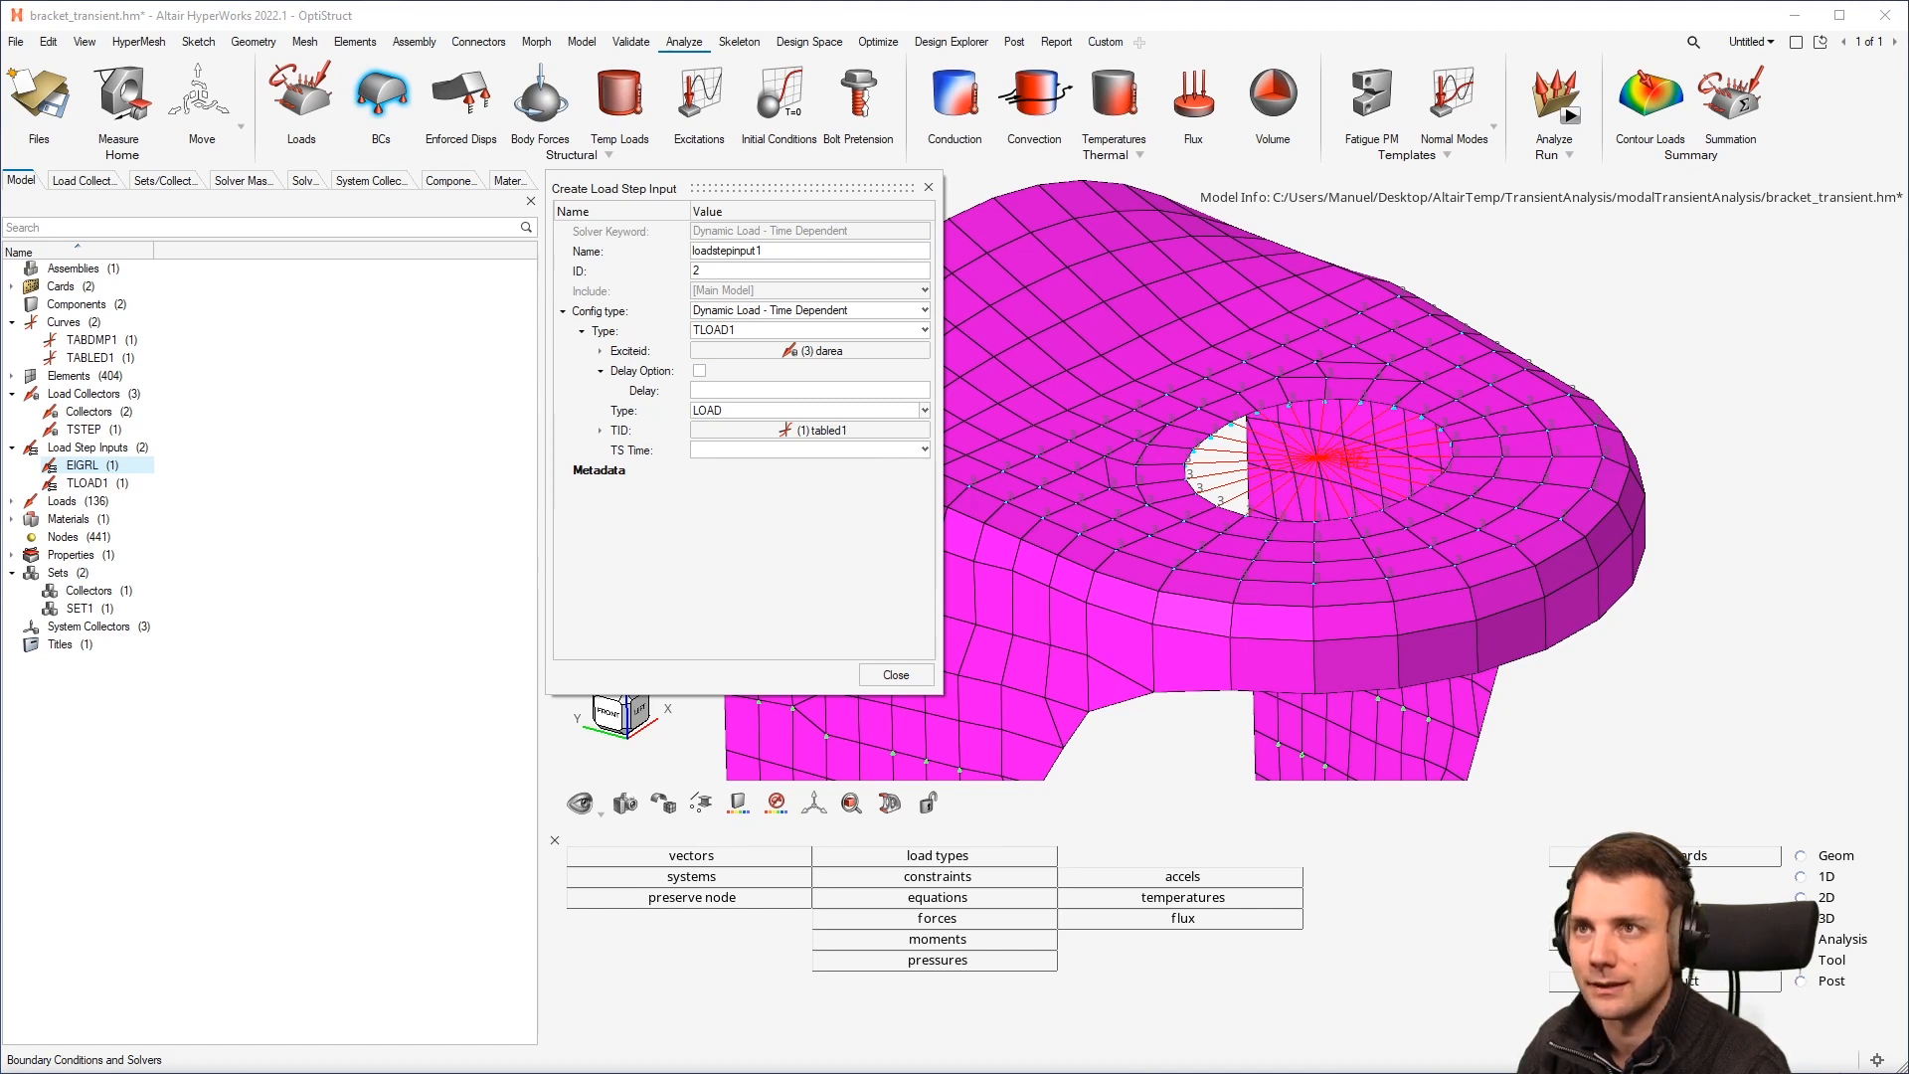
Step: Name the time-dependent dynamic load step input tload and finish its creation
{"action": "left_click_drag", "start_coordinate": [795, 254], "coordinate": [642, 251]}
{"action": "left_click", "coordinate": [768, 250]}
{"action": "left_click_drag", "start_coordinate": [768, 250], "coordinate": [656, 260]}
{"action": "type", "text": "tload"}
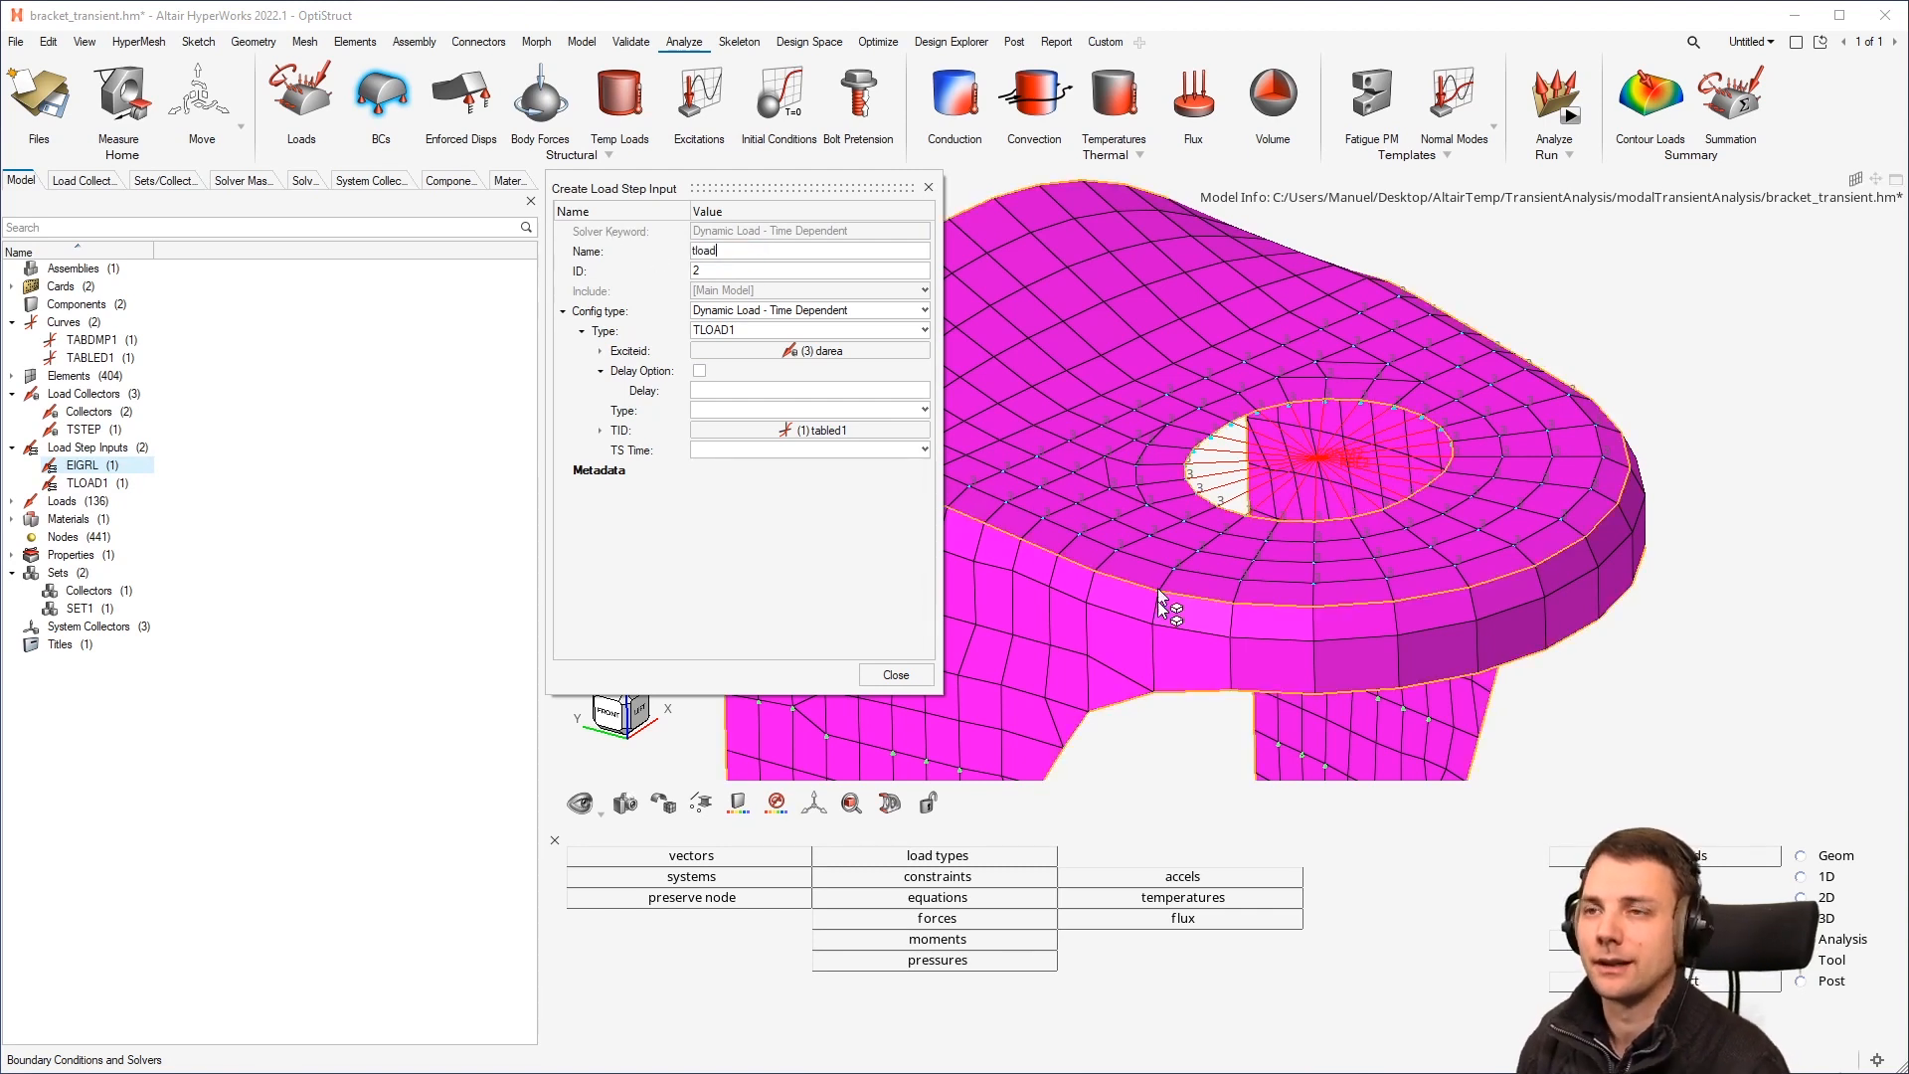
{"action": "left_click", "coordinate": [895, 674]}
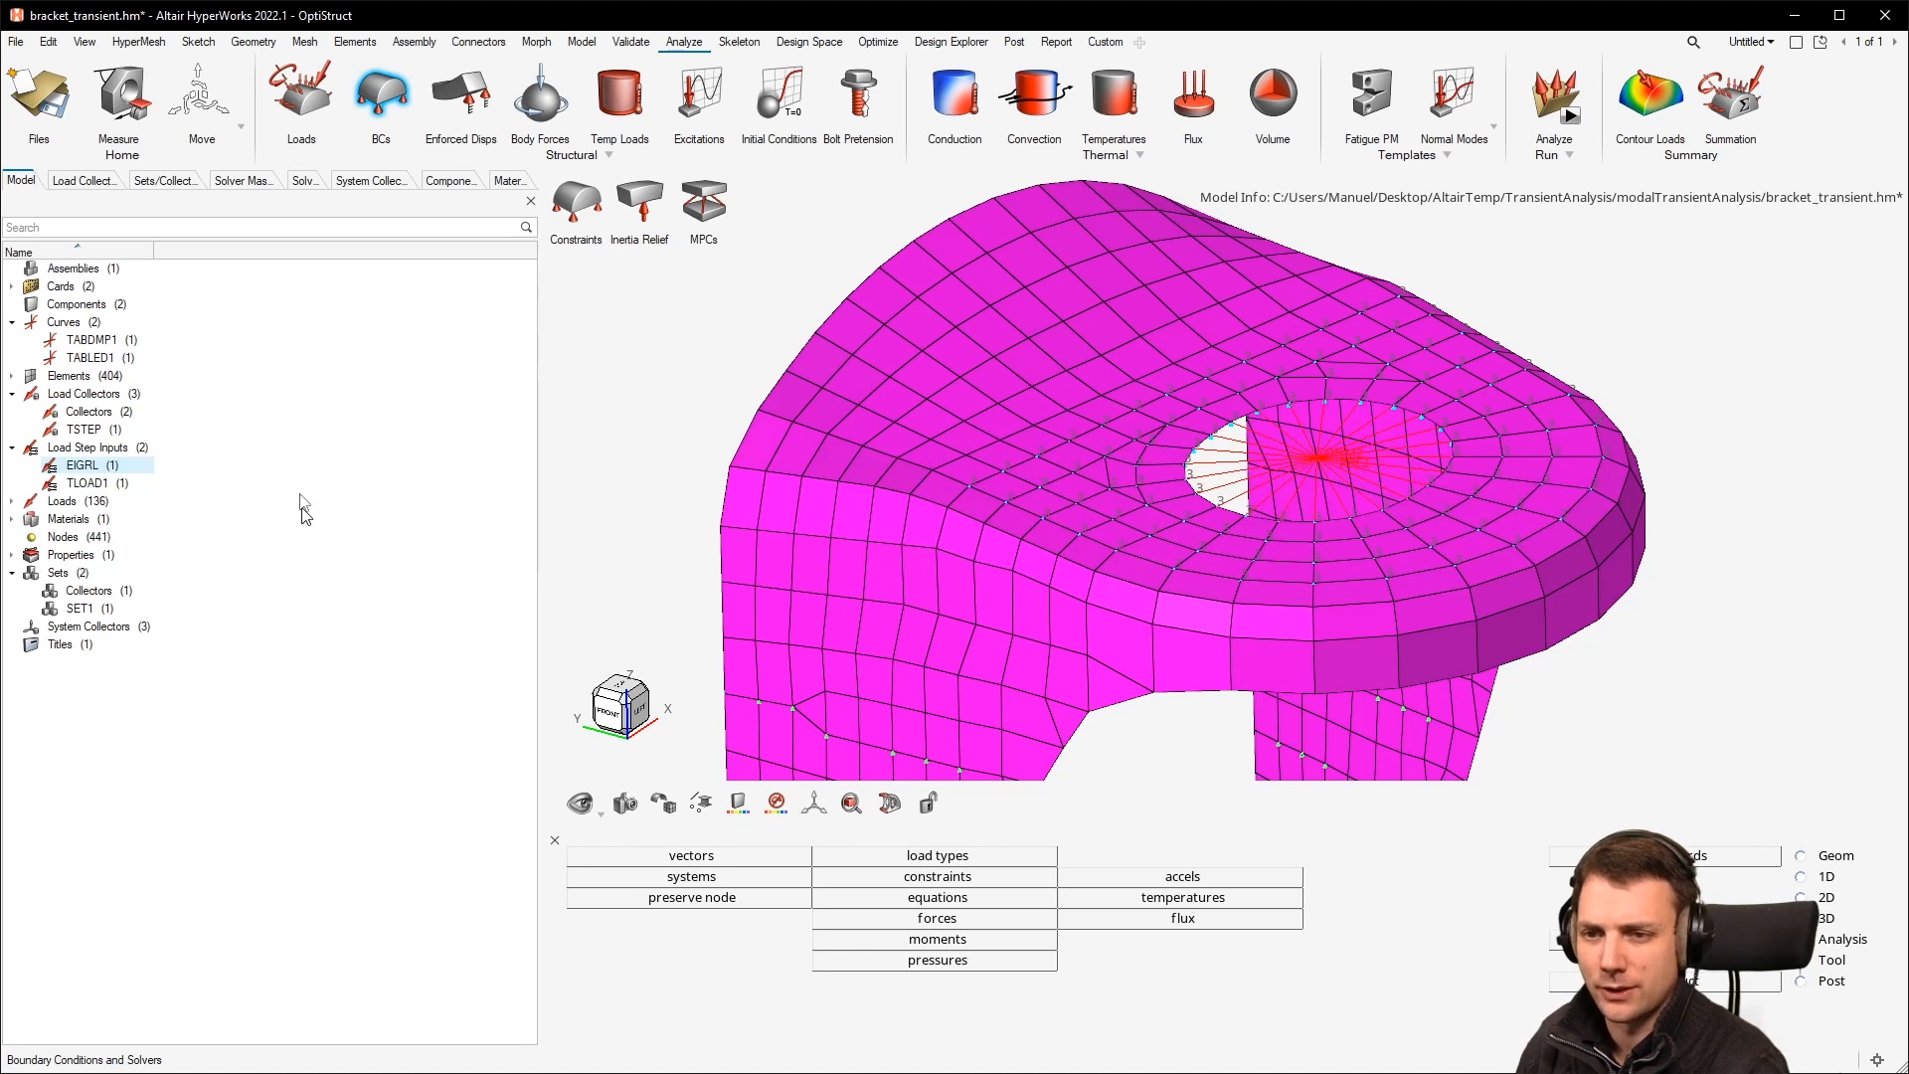
Step: Create a new load step with the analysis type Transient (modal)
{"action": "right_click", "coordinate": [315, 403]}
{"action": "left_click", "coordinate": [611, 645]}
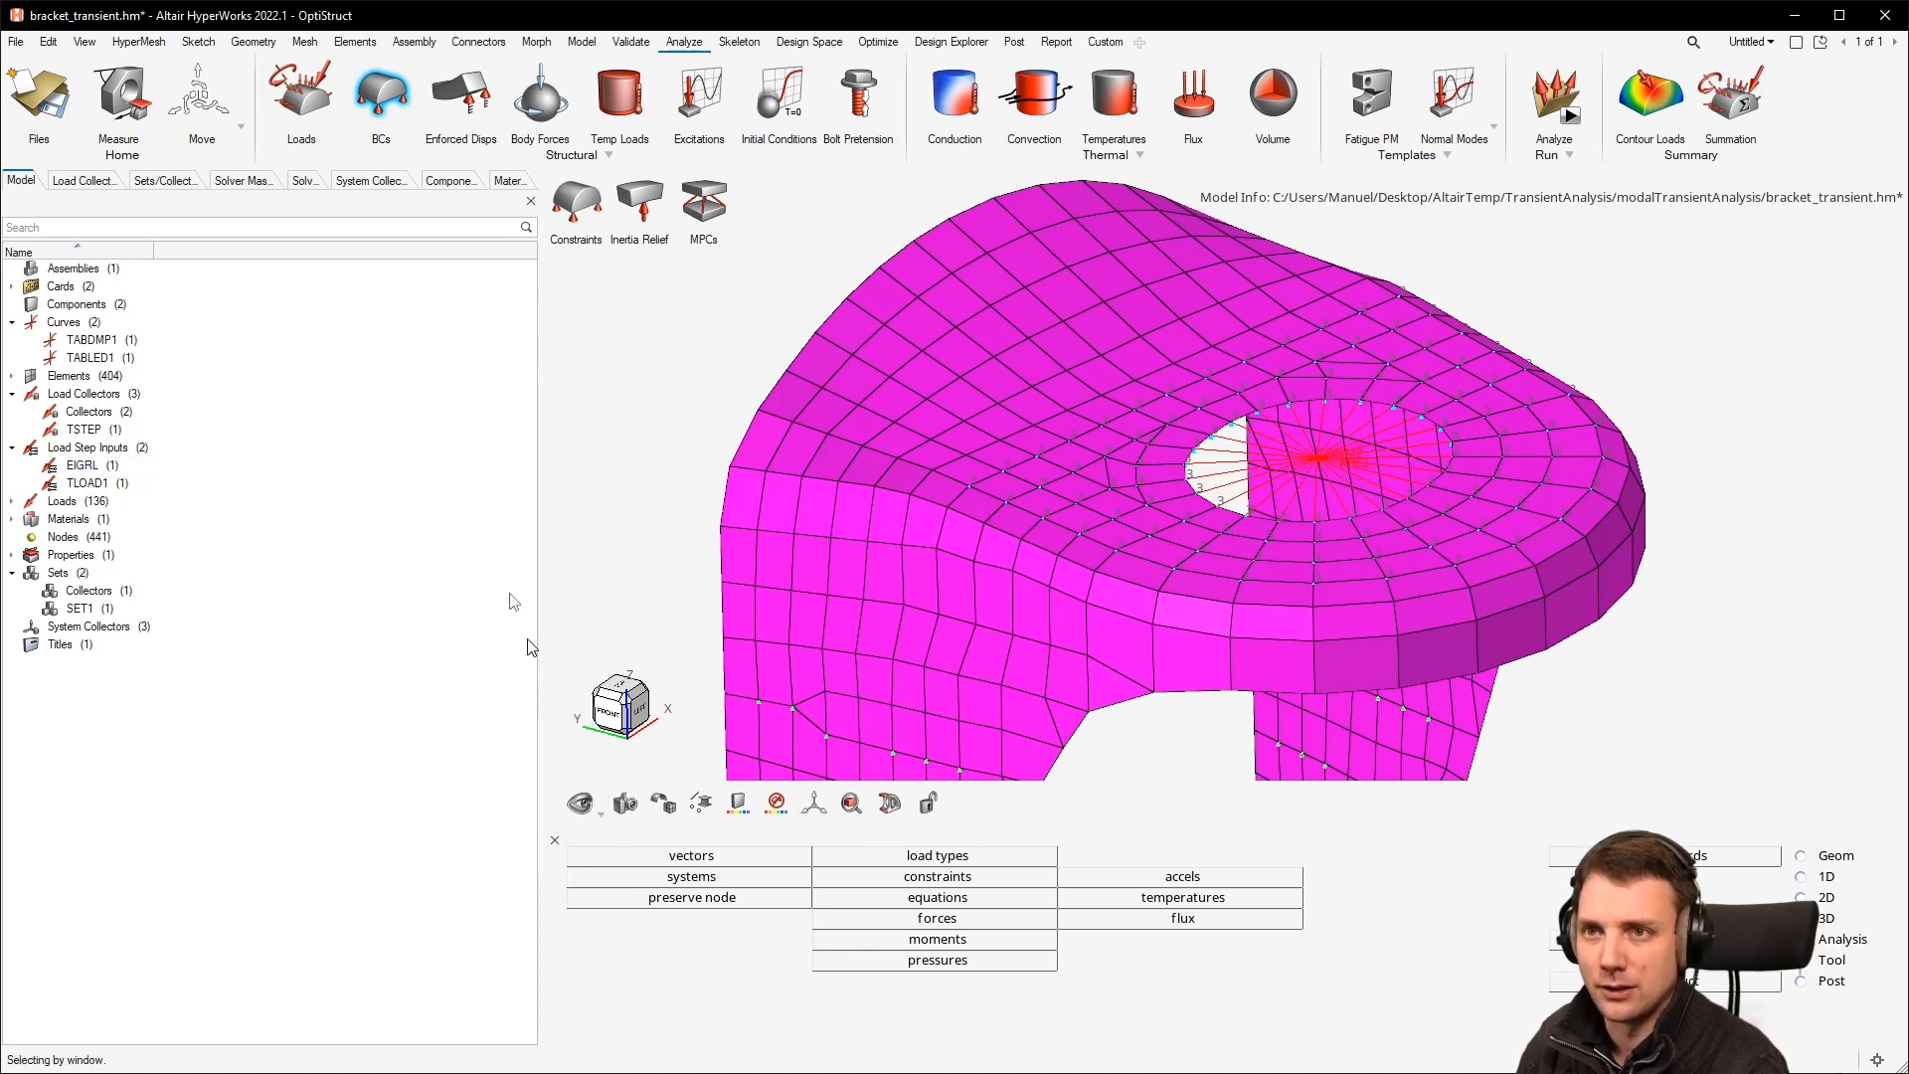
{"action": "right_click", "coordinate": [420, 435]}
{"action": "mouse_move", "coordinate": [522, 444]}
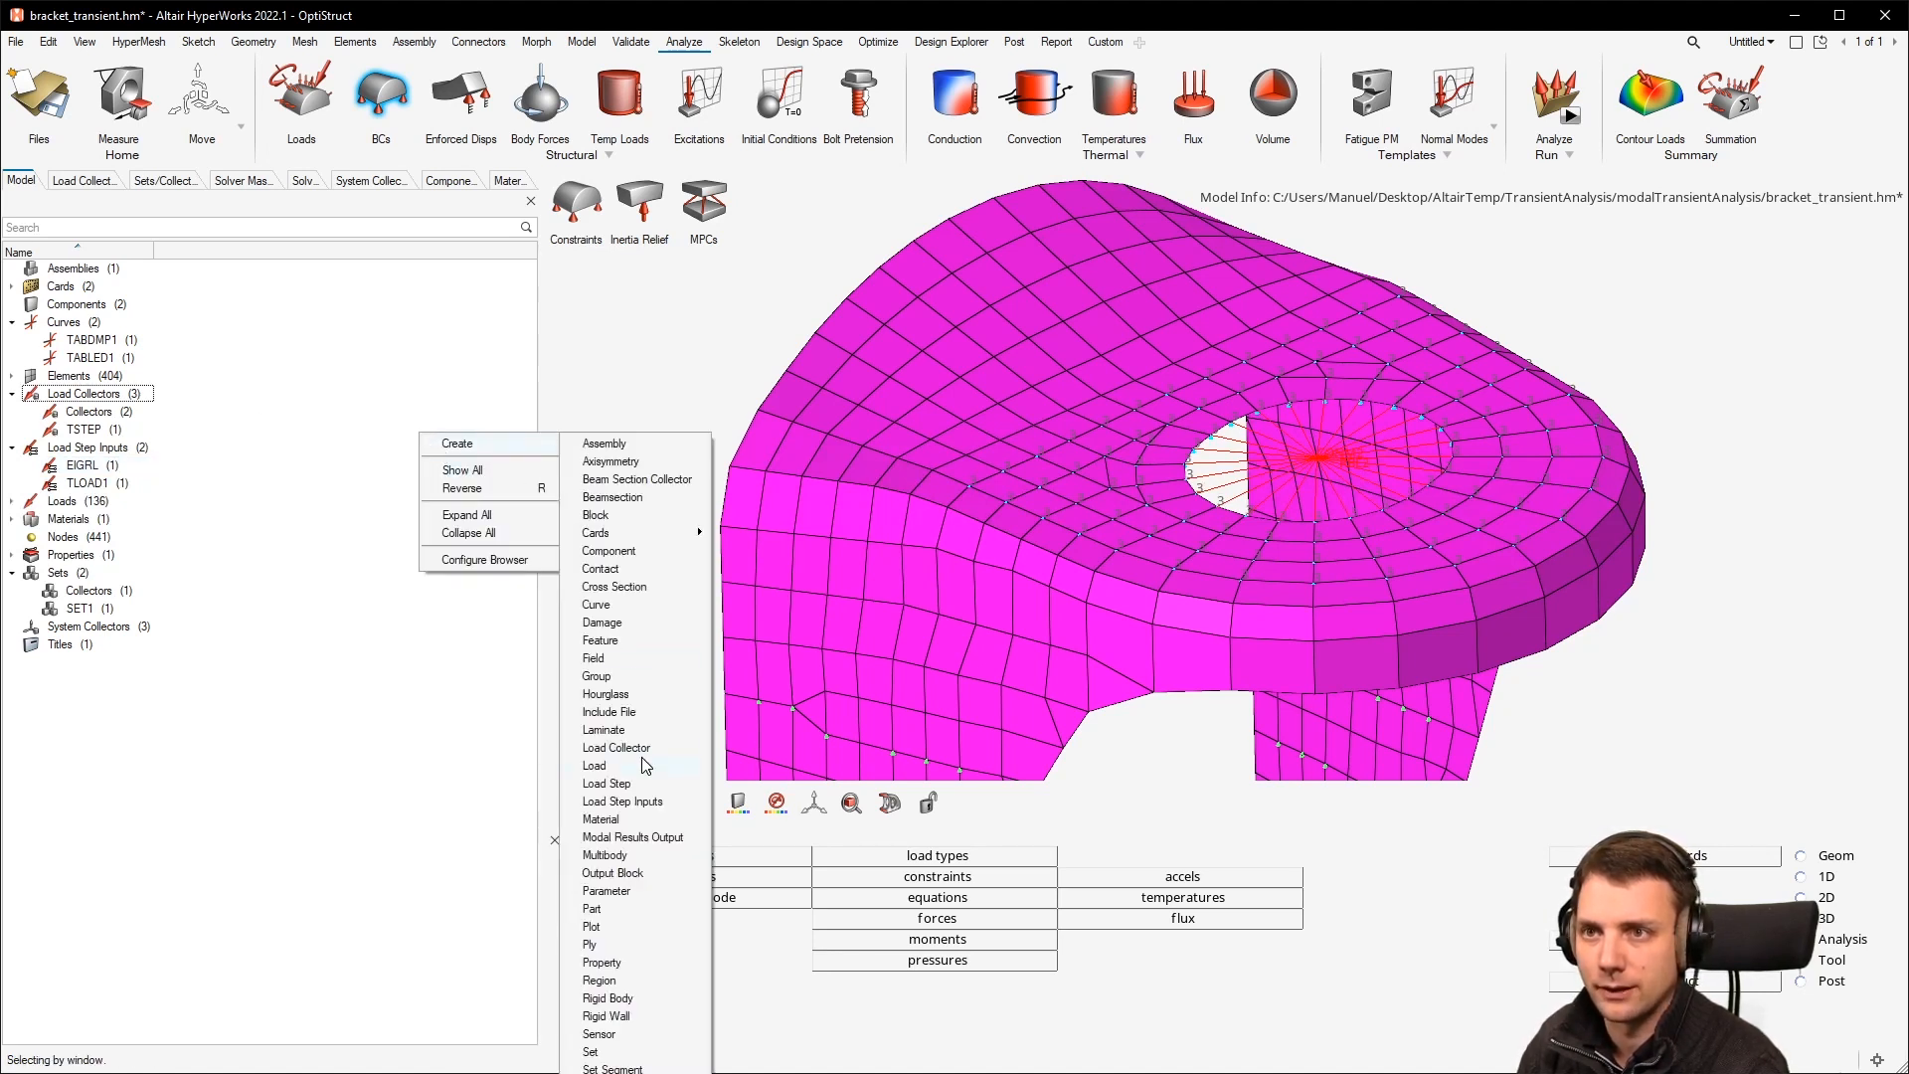
{"action": "left_click", "coordinate": [606, 783]}
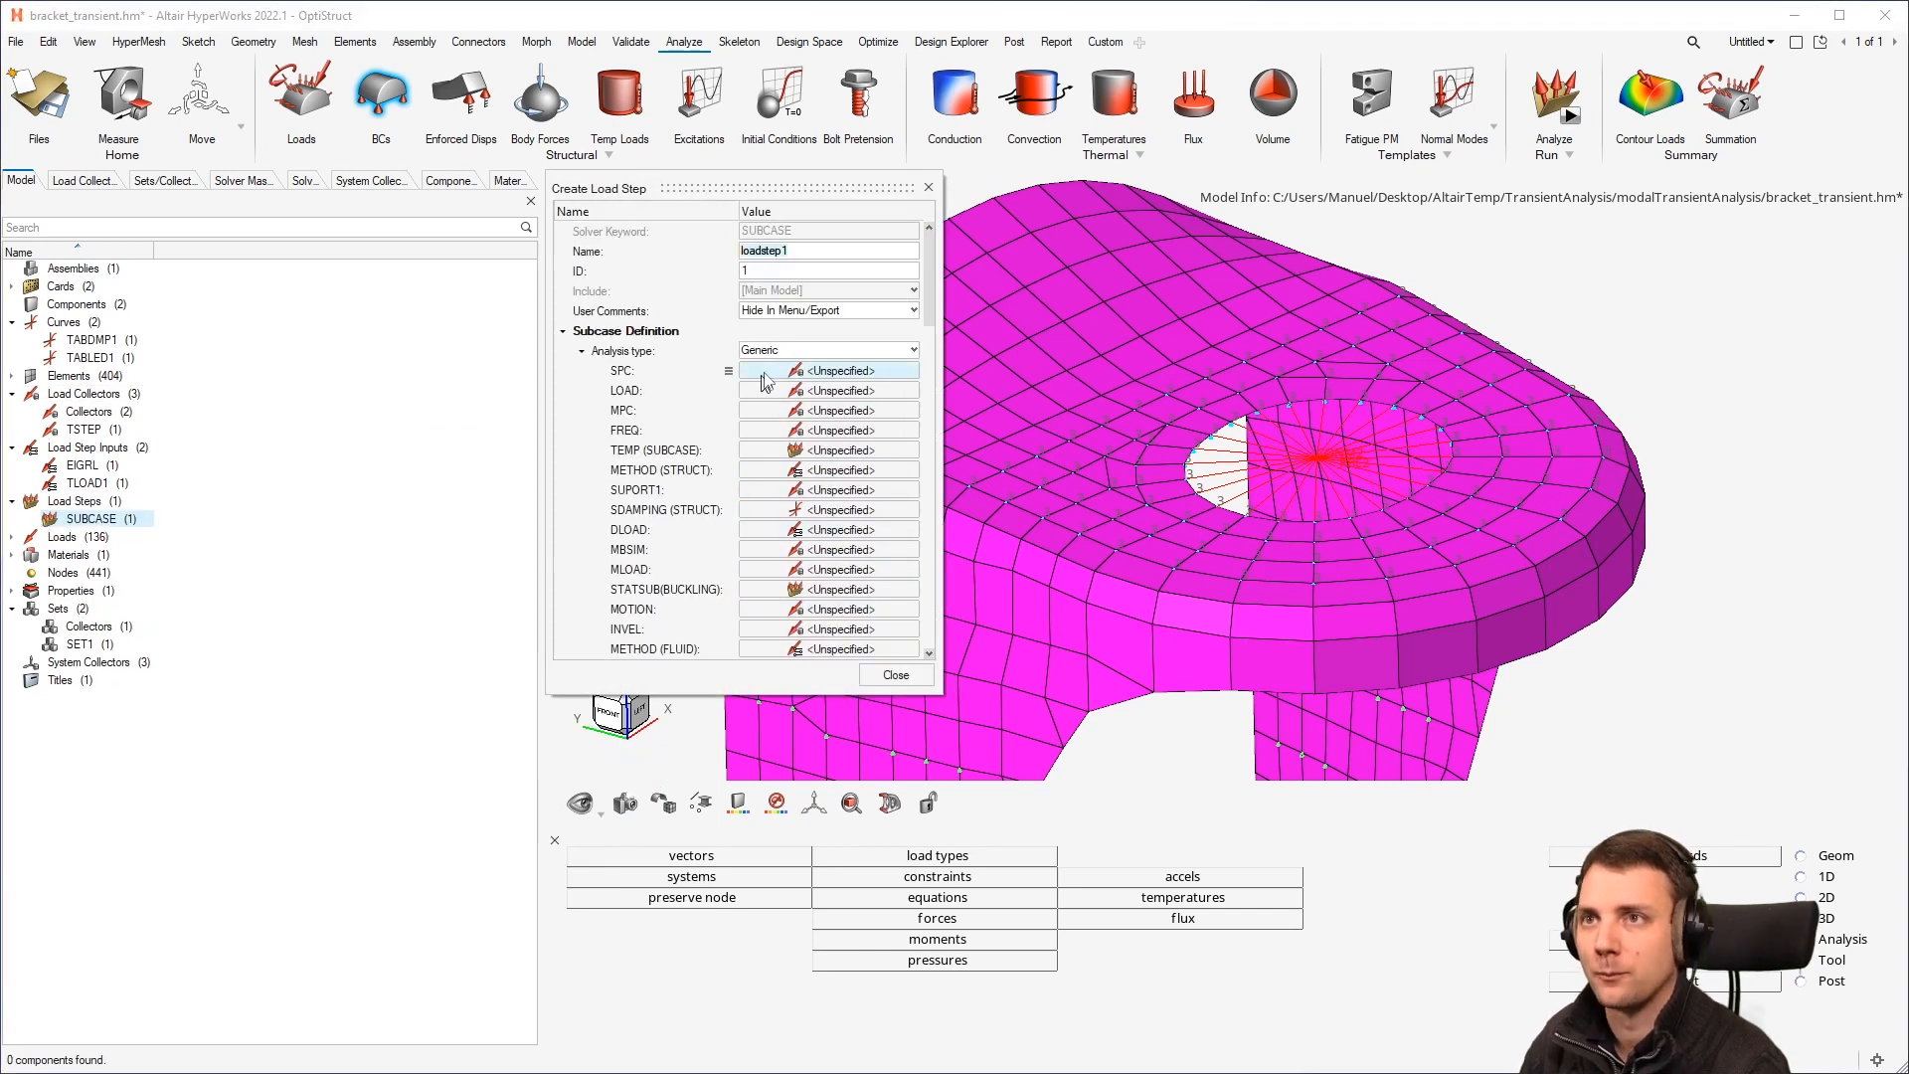
{"action": "left_click", "coordinate": [821, 353]}
{"action": "scroll", "coordinate": [821, 363], "scroll_direction": "up", "scroll_amount": 5}
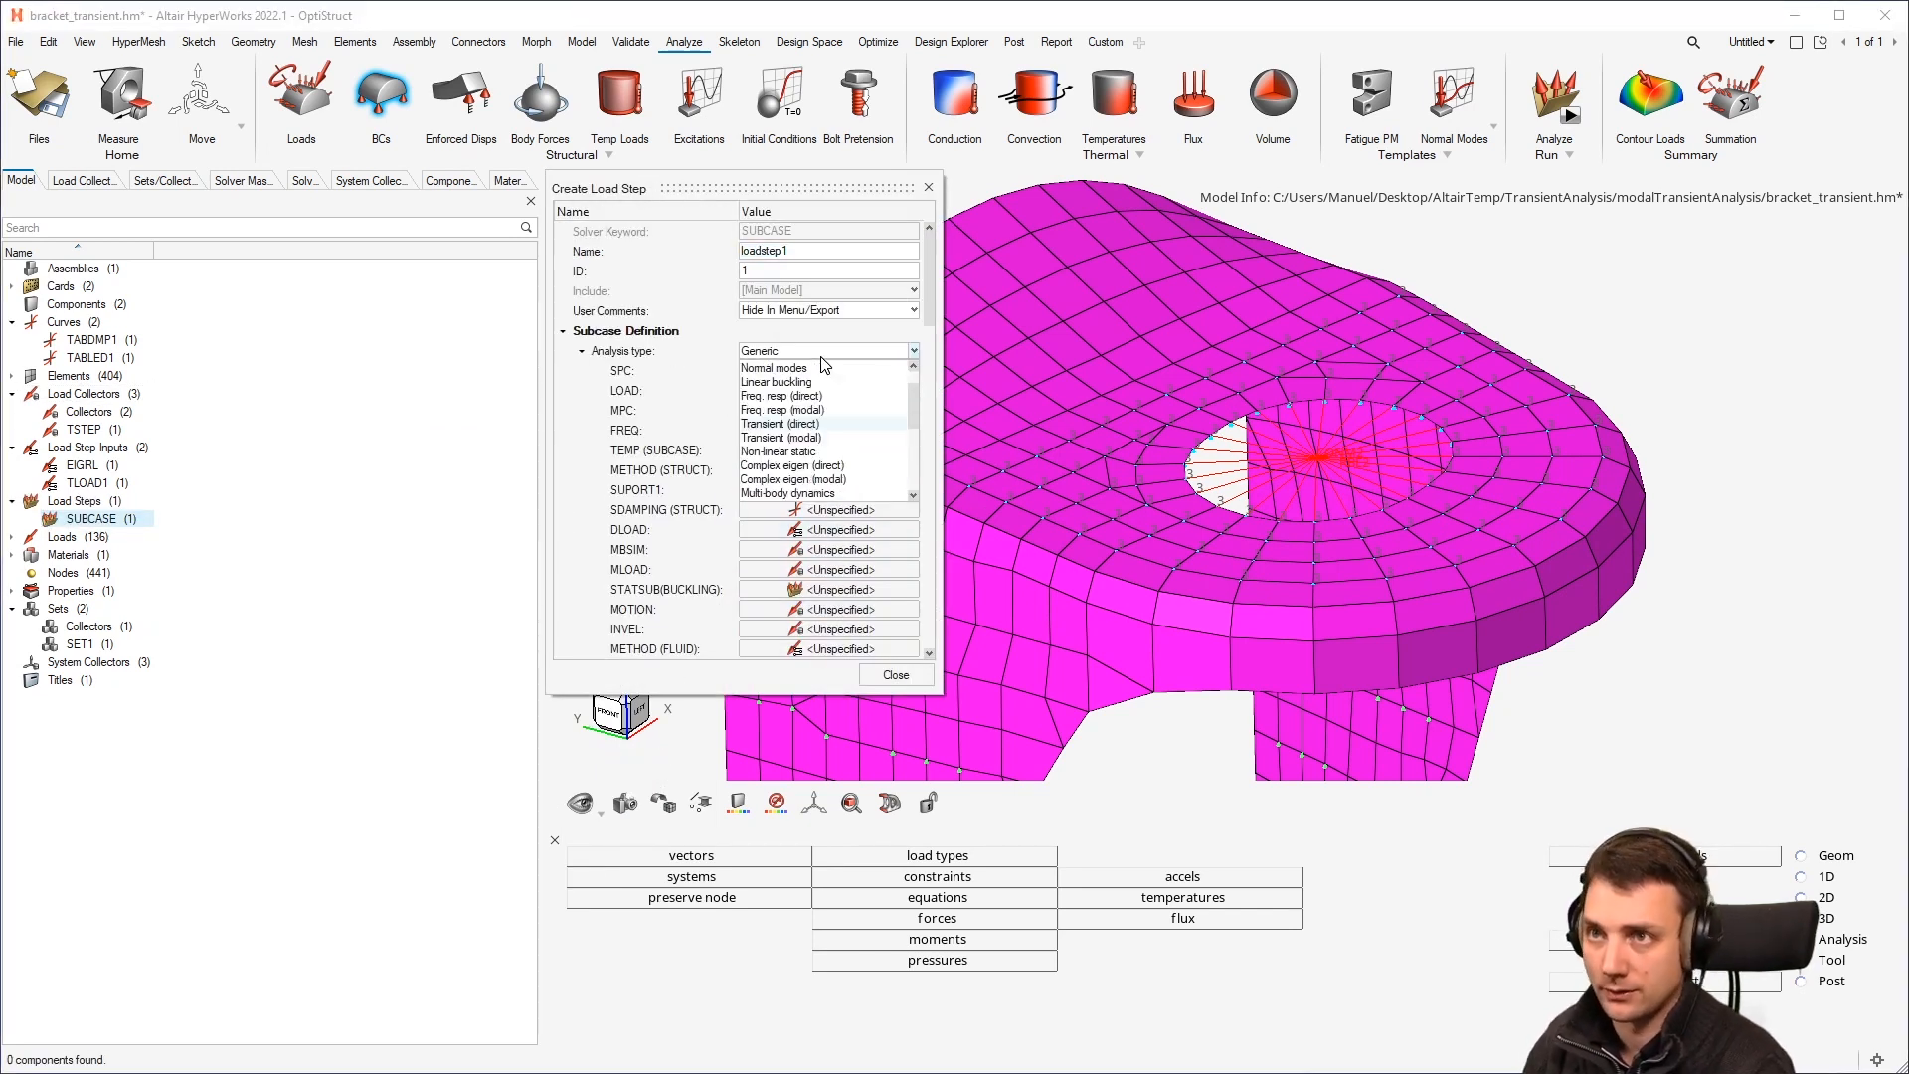
{"action": "left_click", "coordinate": [831, 438]}
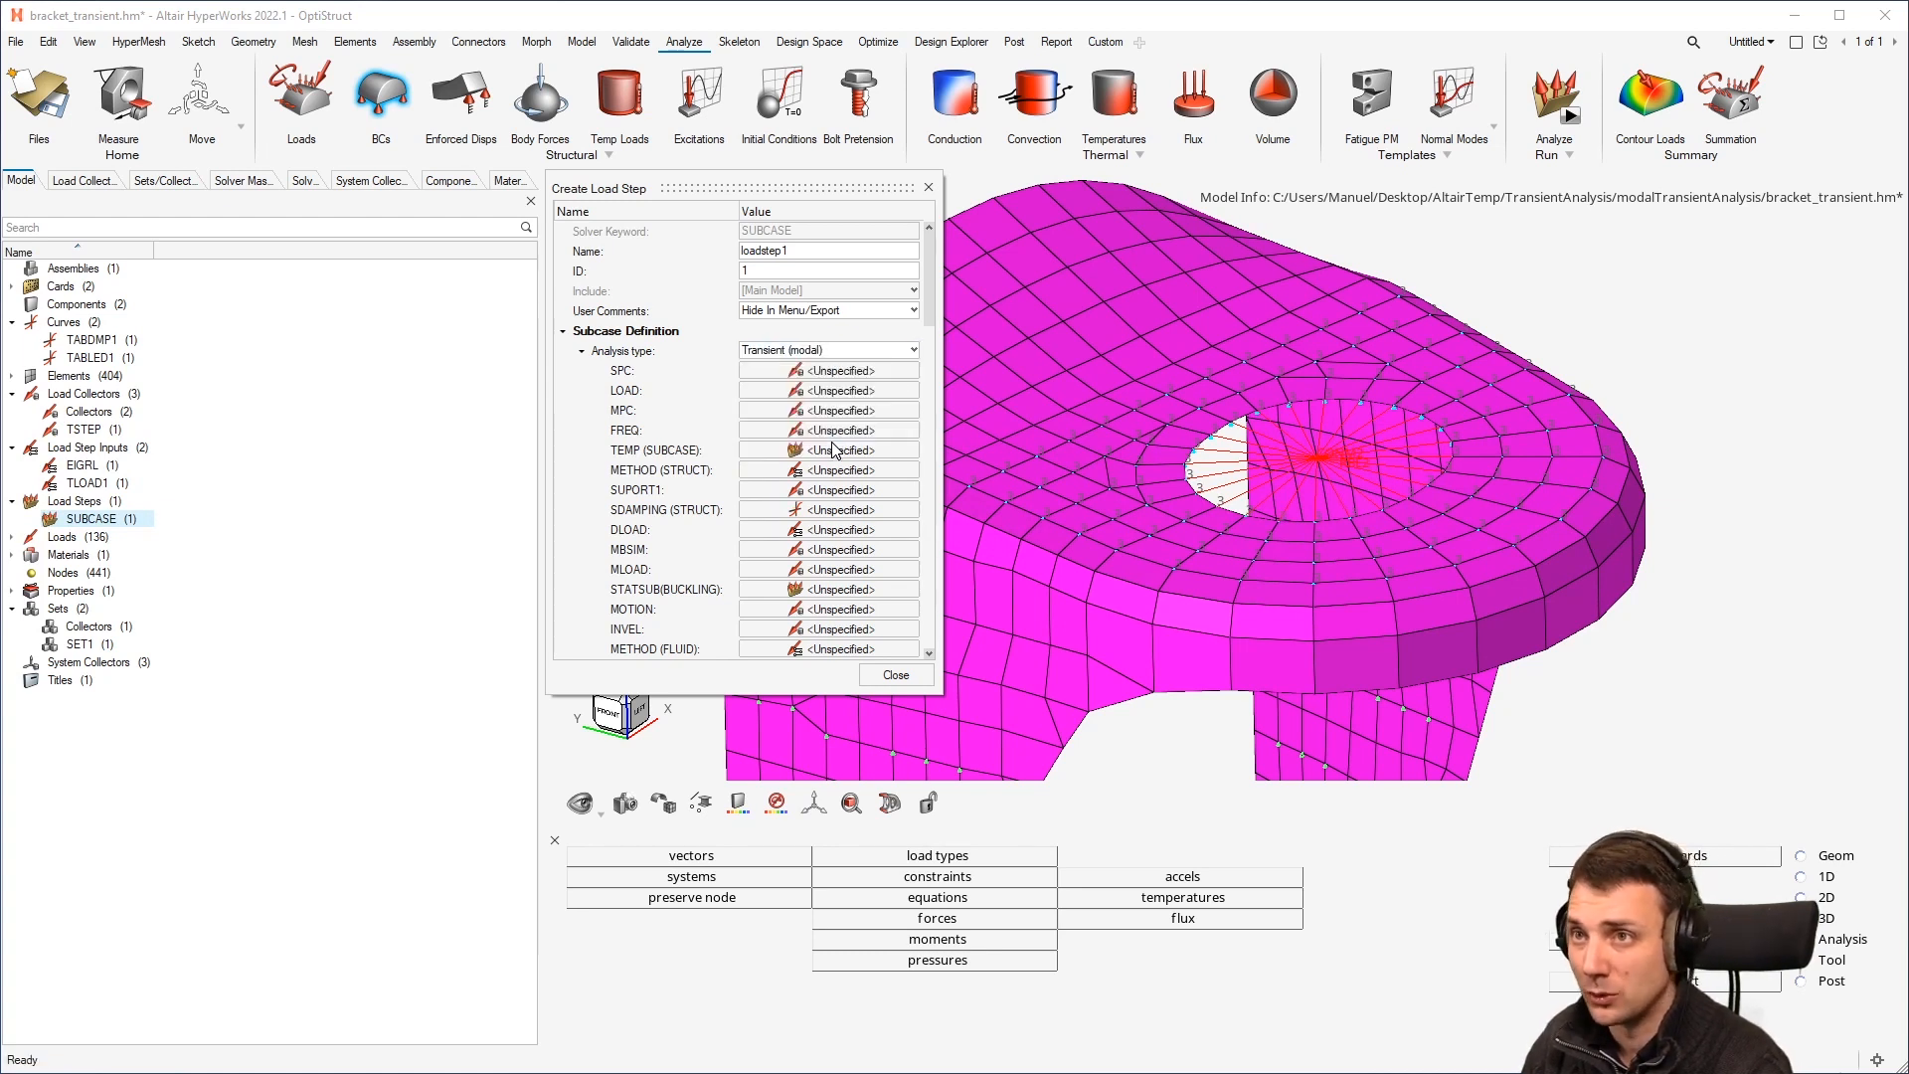
Step: Assign the spc load collector as the SPC of the modal transient load step
{"action": "left_click", "coordinate": [813, 372]}
{"action": "left_click", "coordinate": [841, 390]}
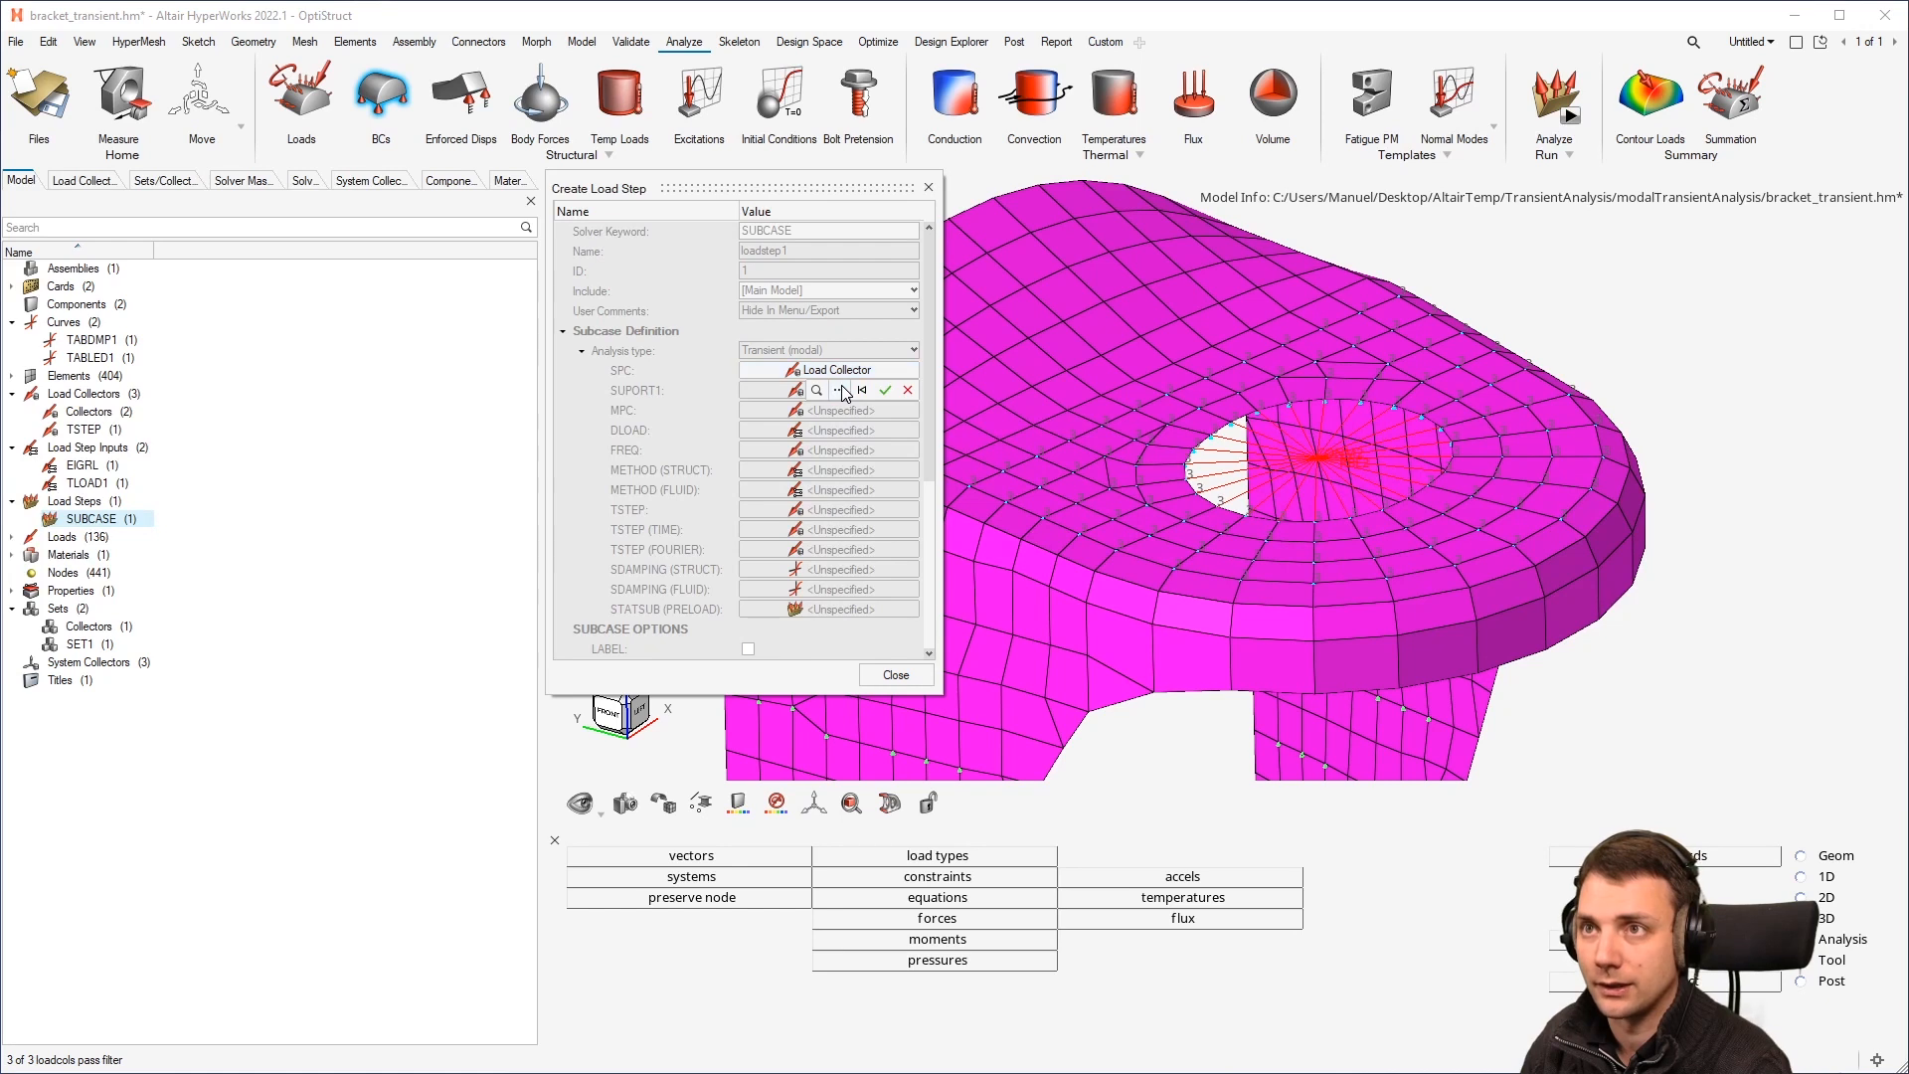
{"action": "left_click", "coordinate": [795, 468]}
{"action": "left_click", "coordinate": [1221, 656]}
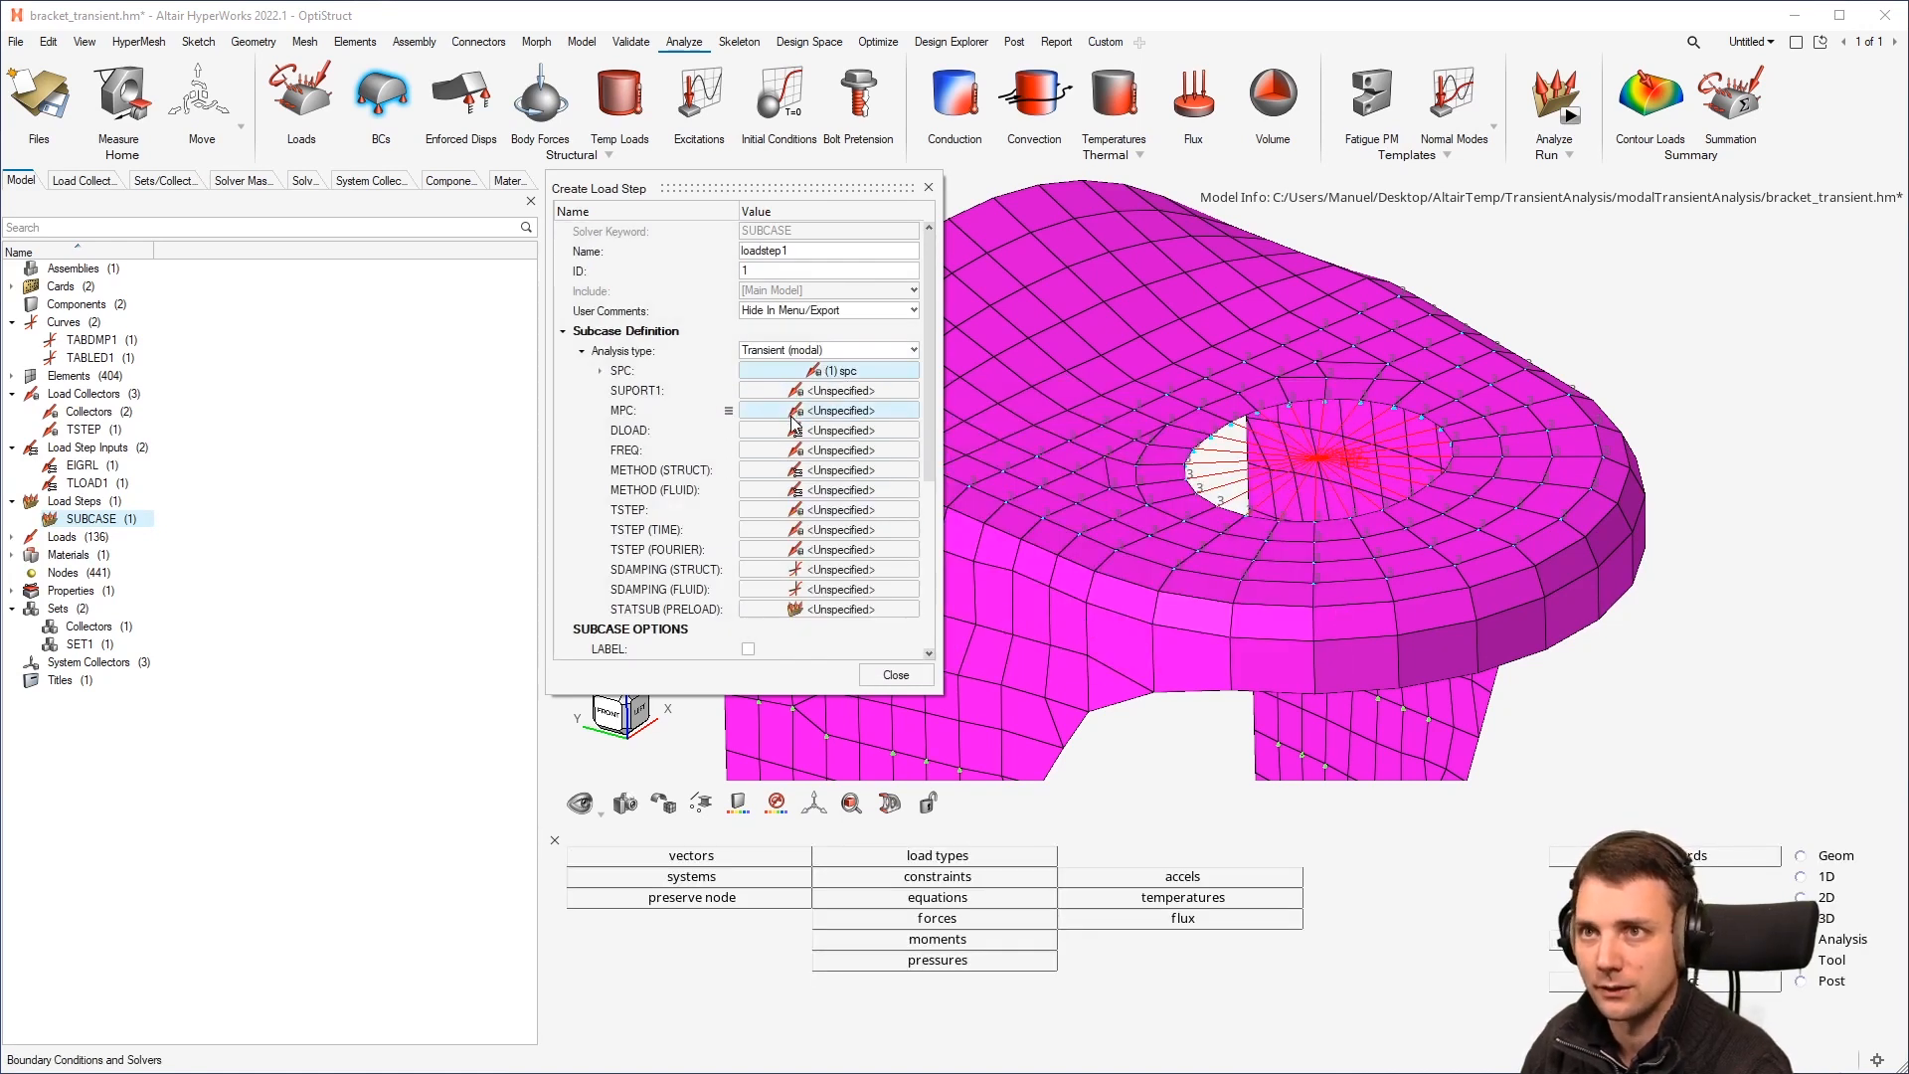
Step: Assign the tload load step input as the DLOAD of the modal transient load step
{"action": "left_click", "coordinate": [797, 430]}
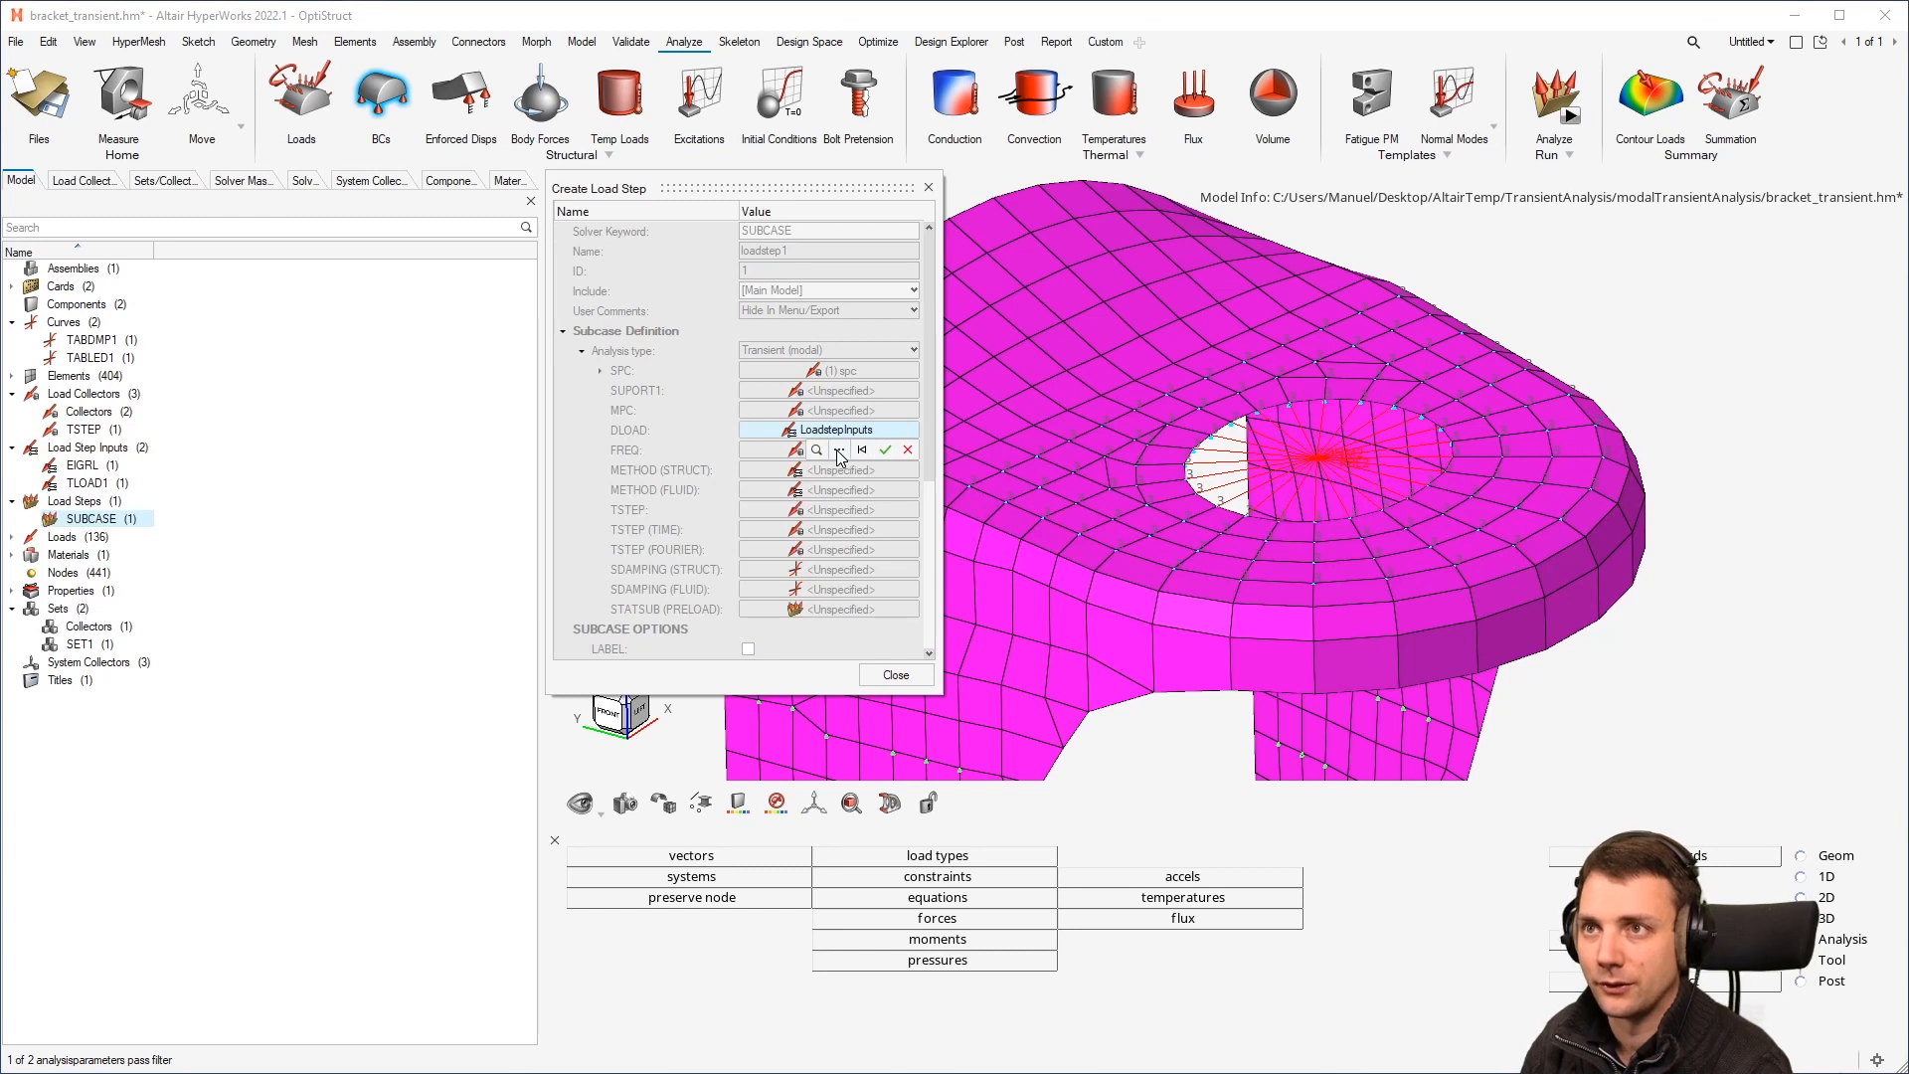
{"action": "left_click", "coordinate": [839, 450]}
{"action": "left_click", "coordinate": [803, 535]}
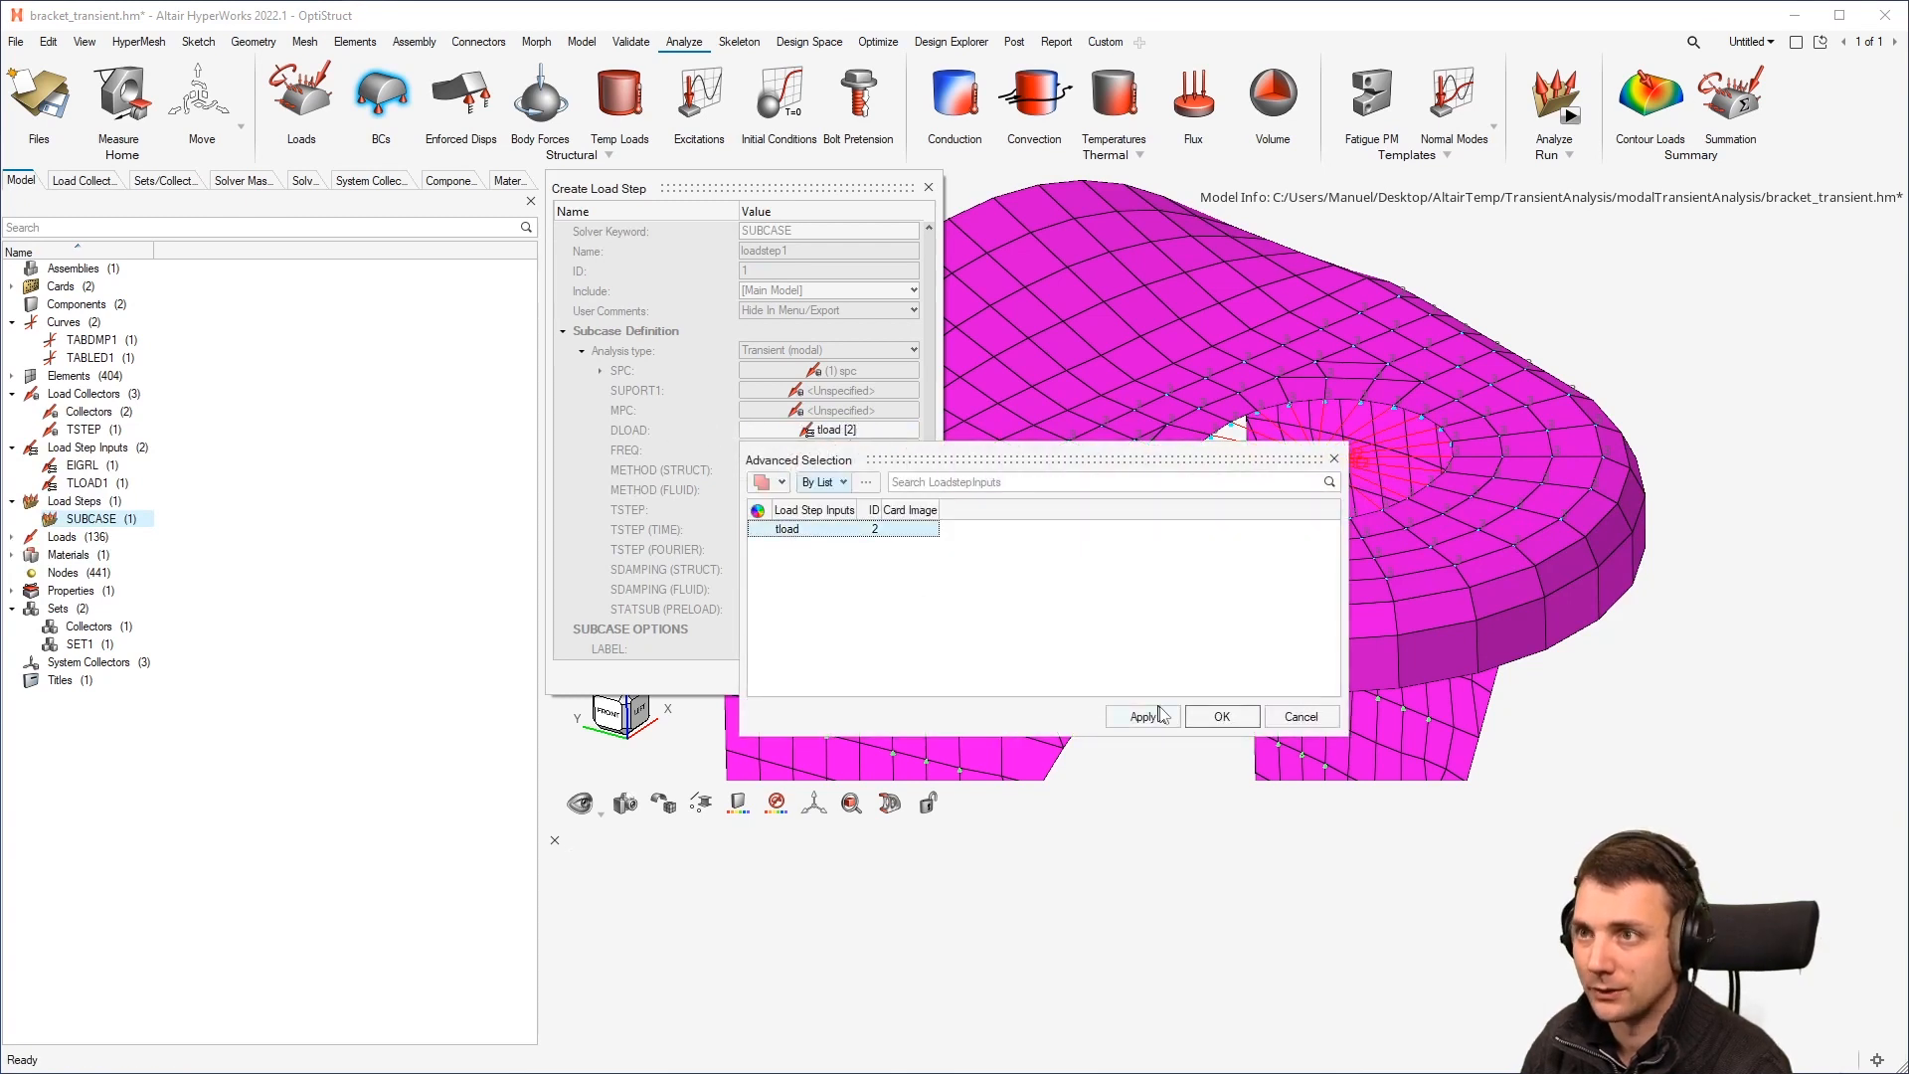
{"action": "left_click", "coordinate": [1220, 717]}
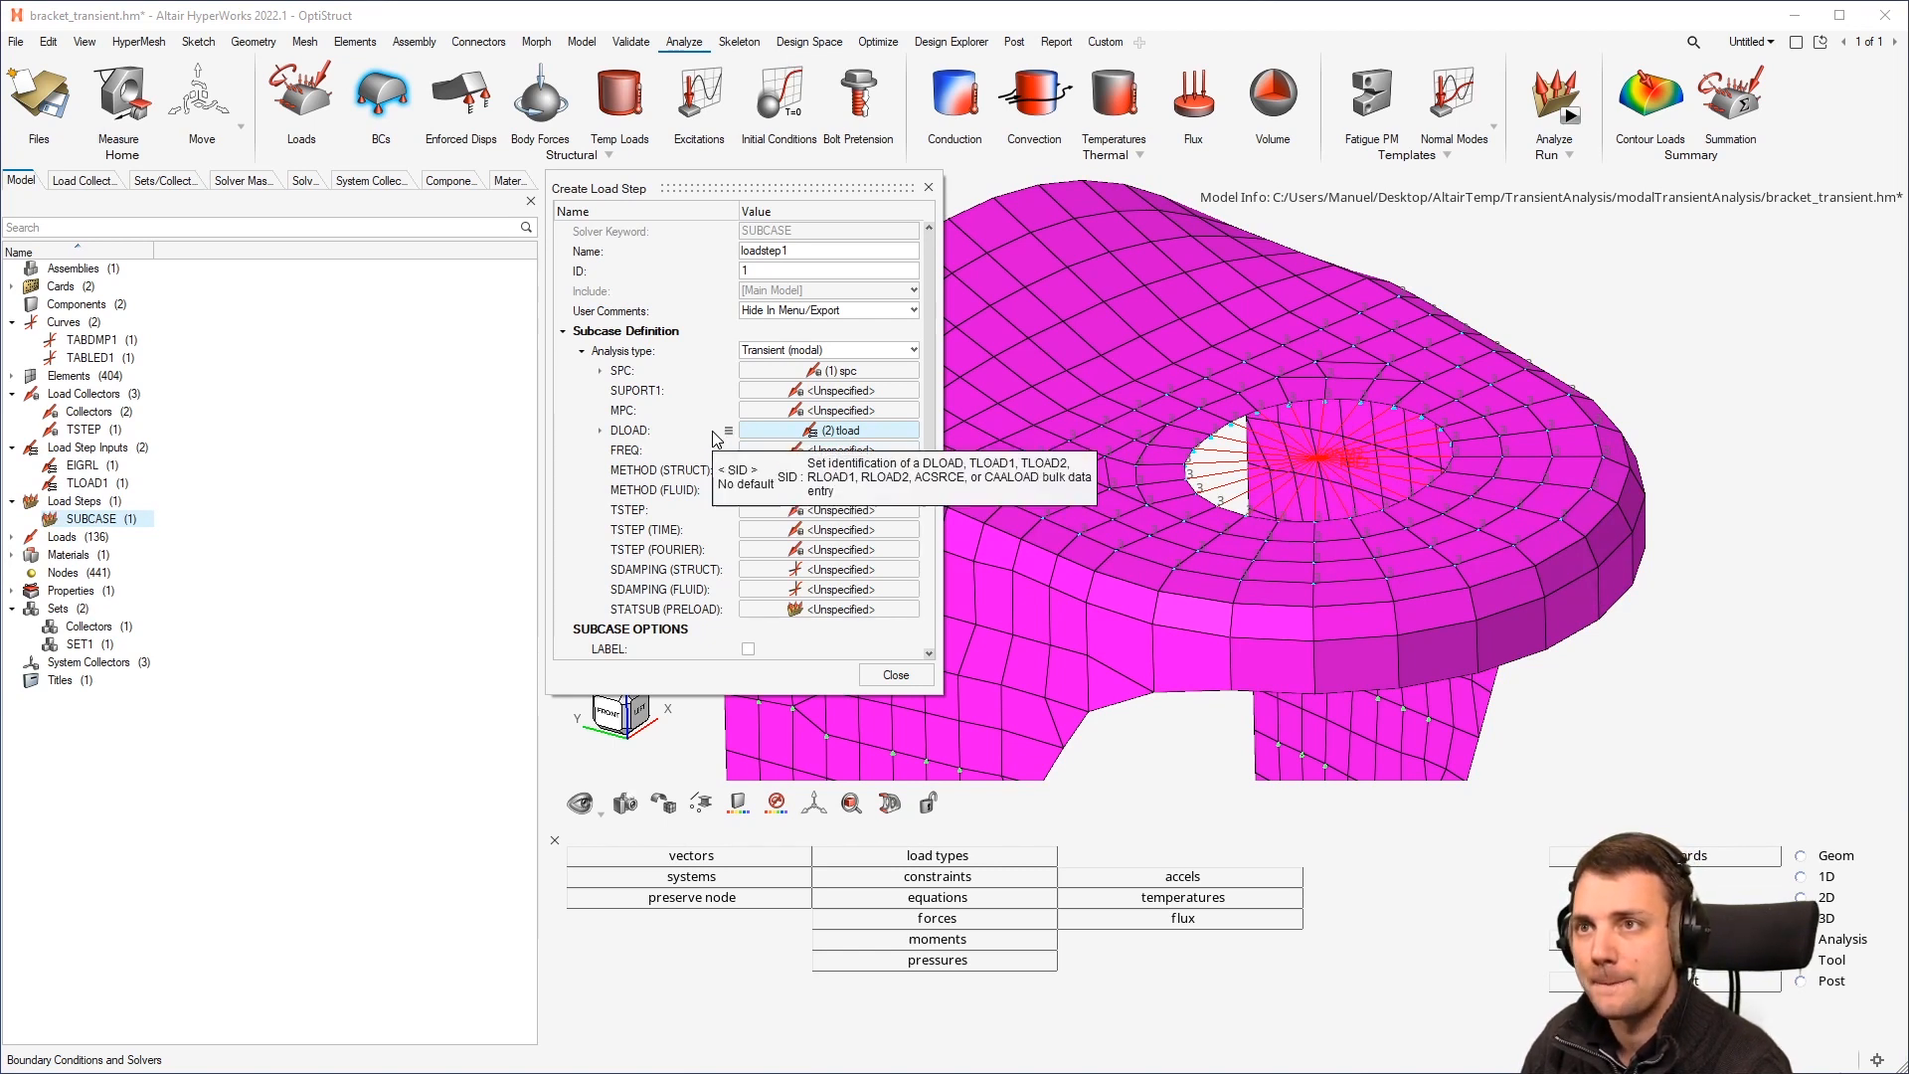
Step: Assign the eigrl load step input as METHOD (STRUCT) of the modal transient load step
{"action": "left_click", "coordinate": [831, 472]}
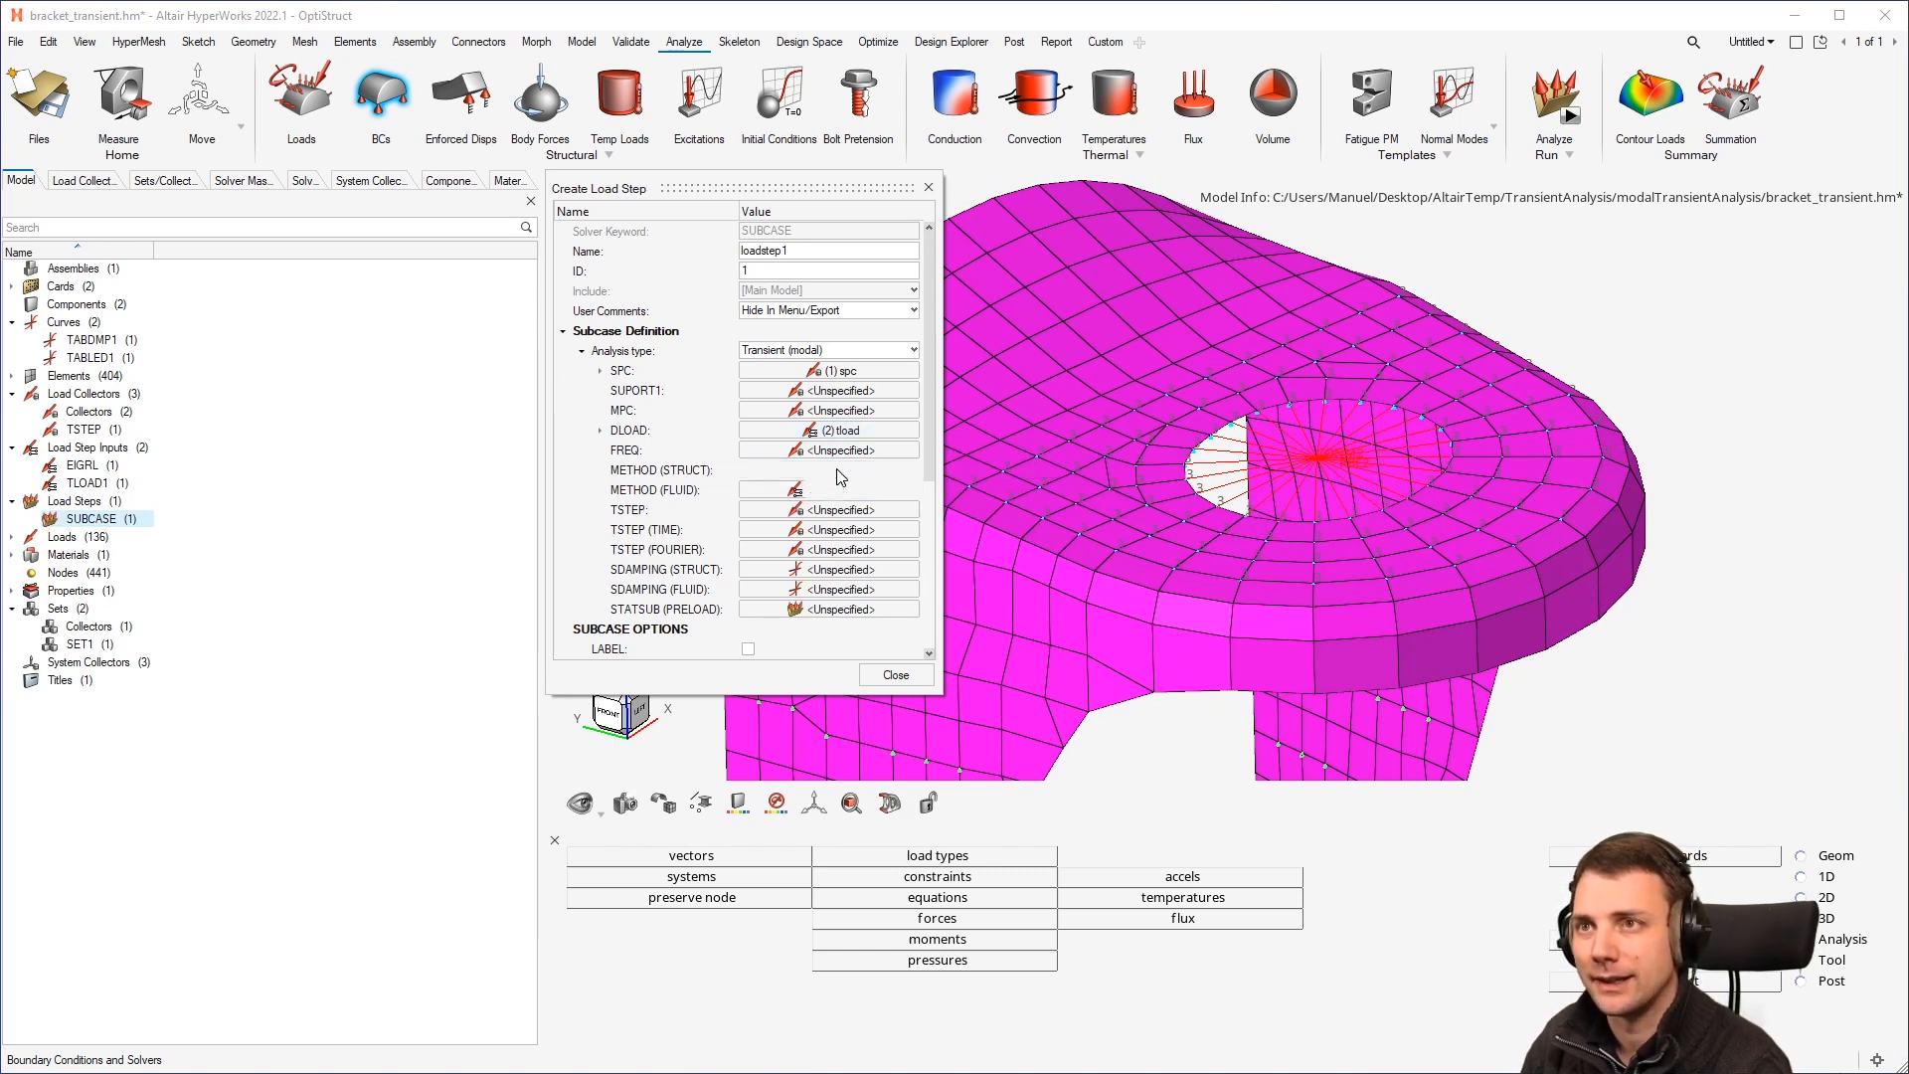
{"action": "left_click", "coordinate": [840, 490]}
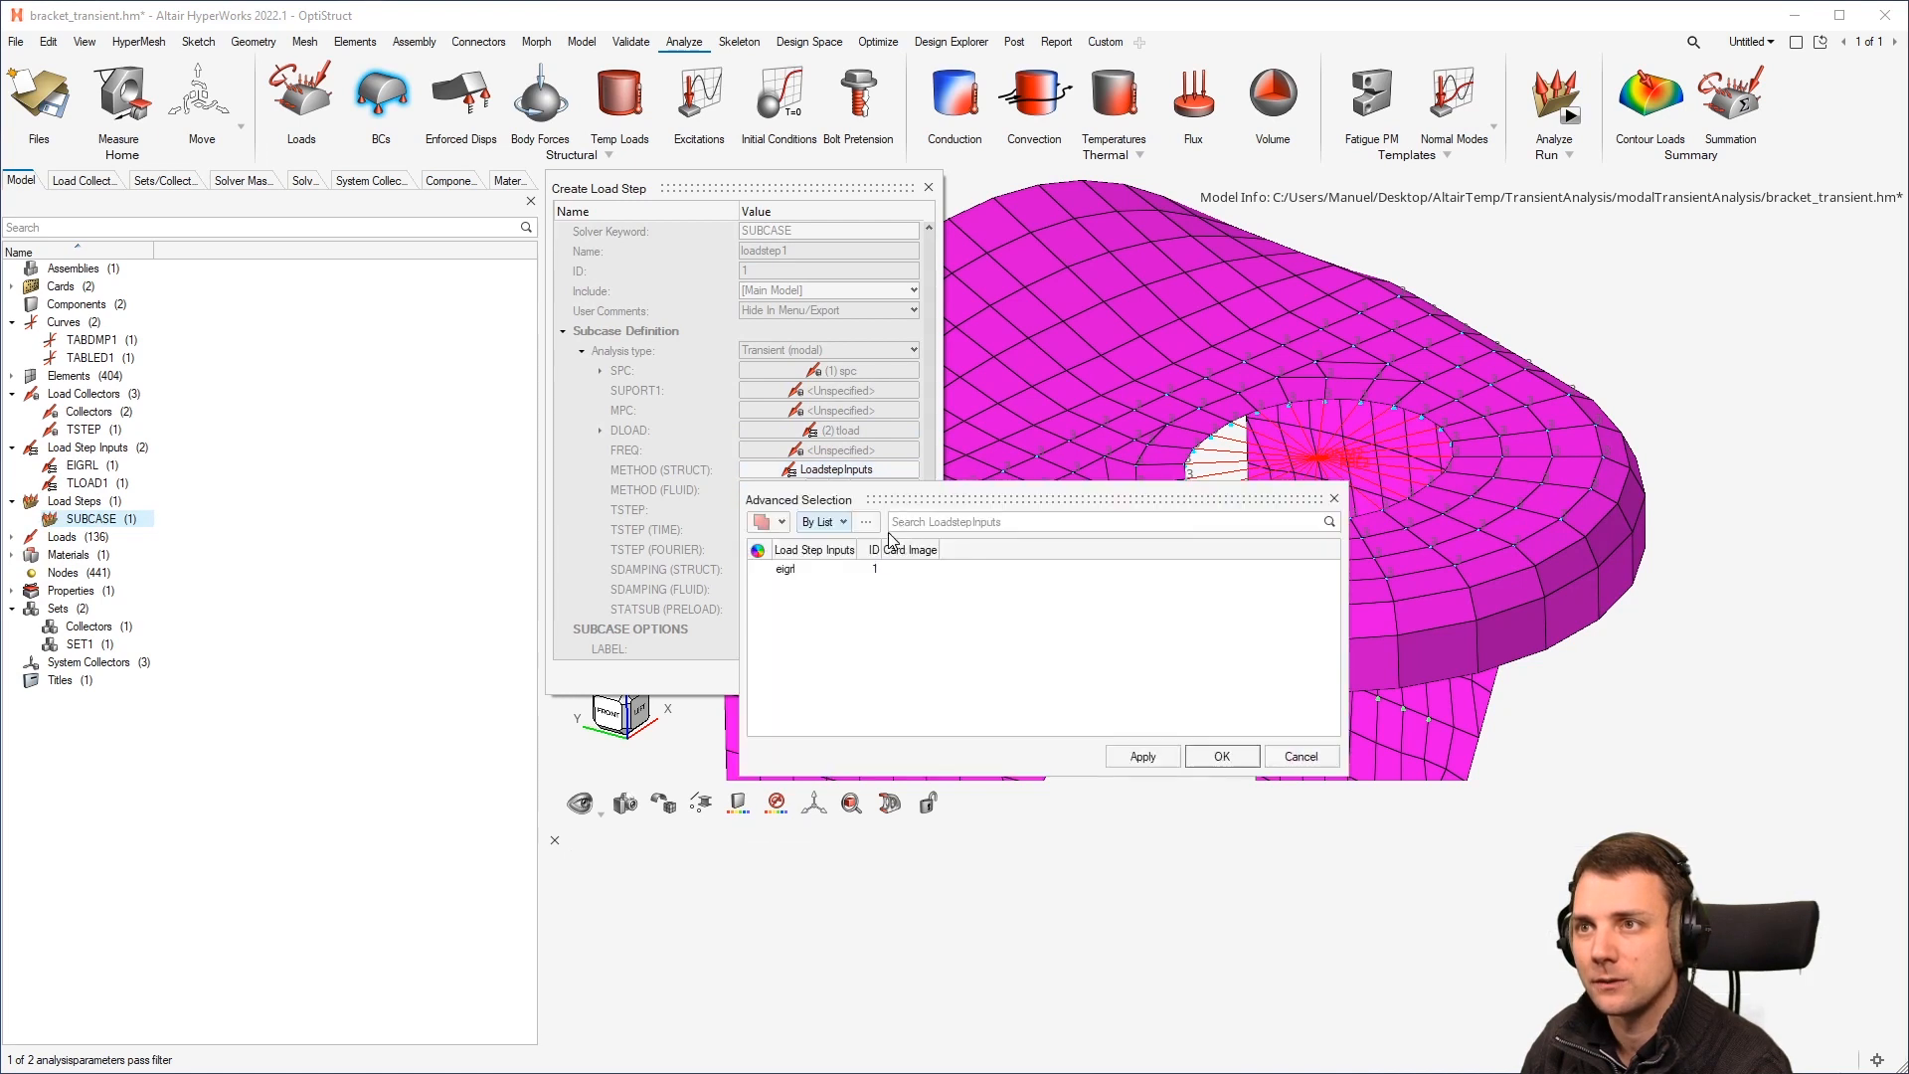
{"action": "left_click", "coordinate": [810, 568]}
{"action": "left_click", "coordinate": [1222, 757]}
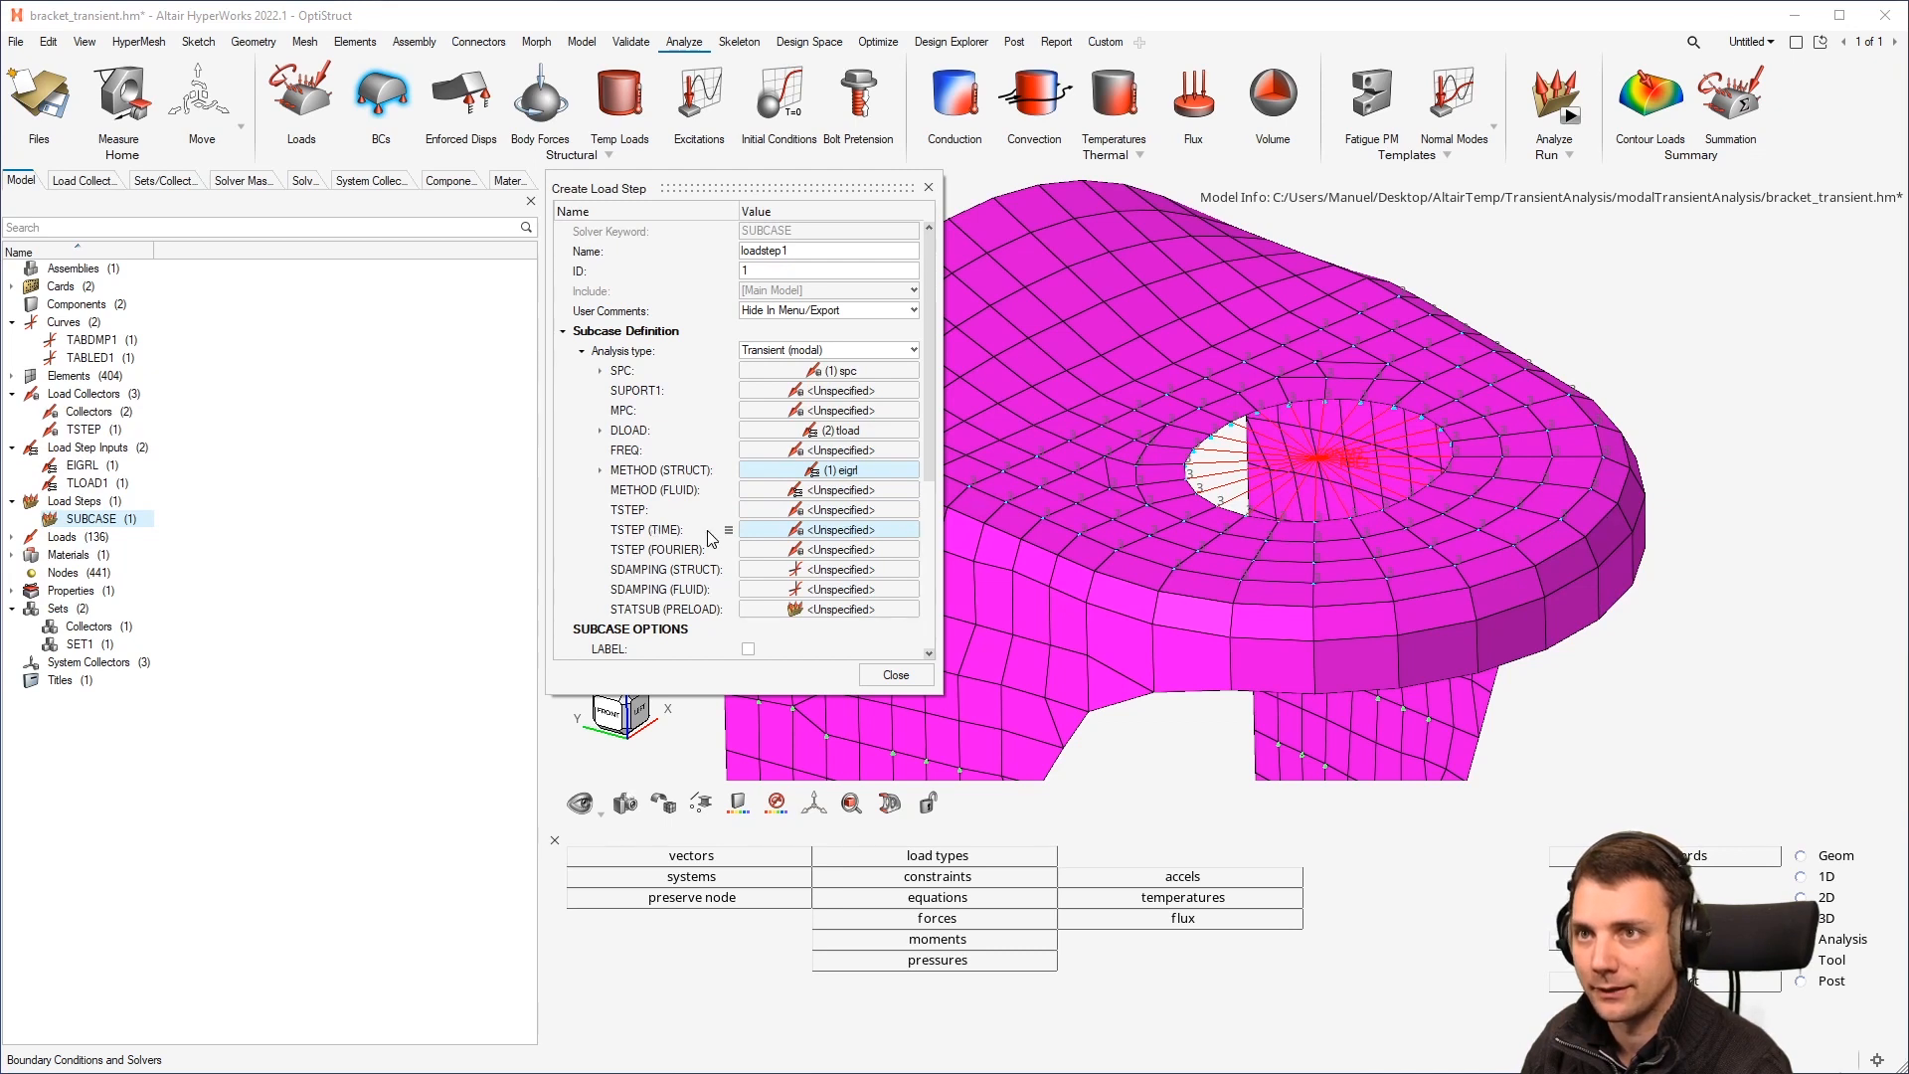
Step: Assign the tstep load collector as TSTEP (TIME) of the modal transient load step
{"action": "left_click", "coordinate": [803, 533]}
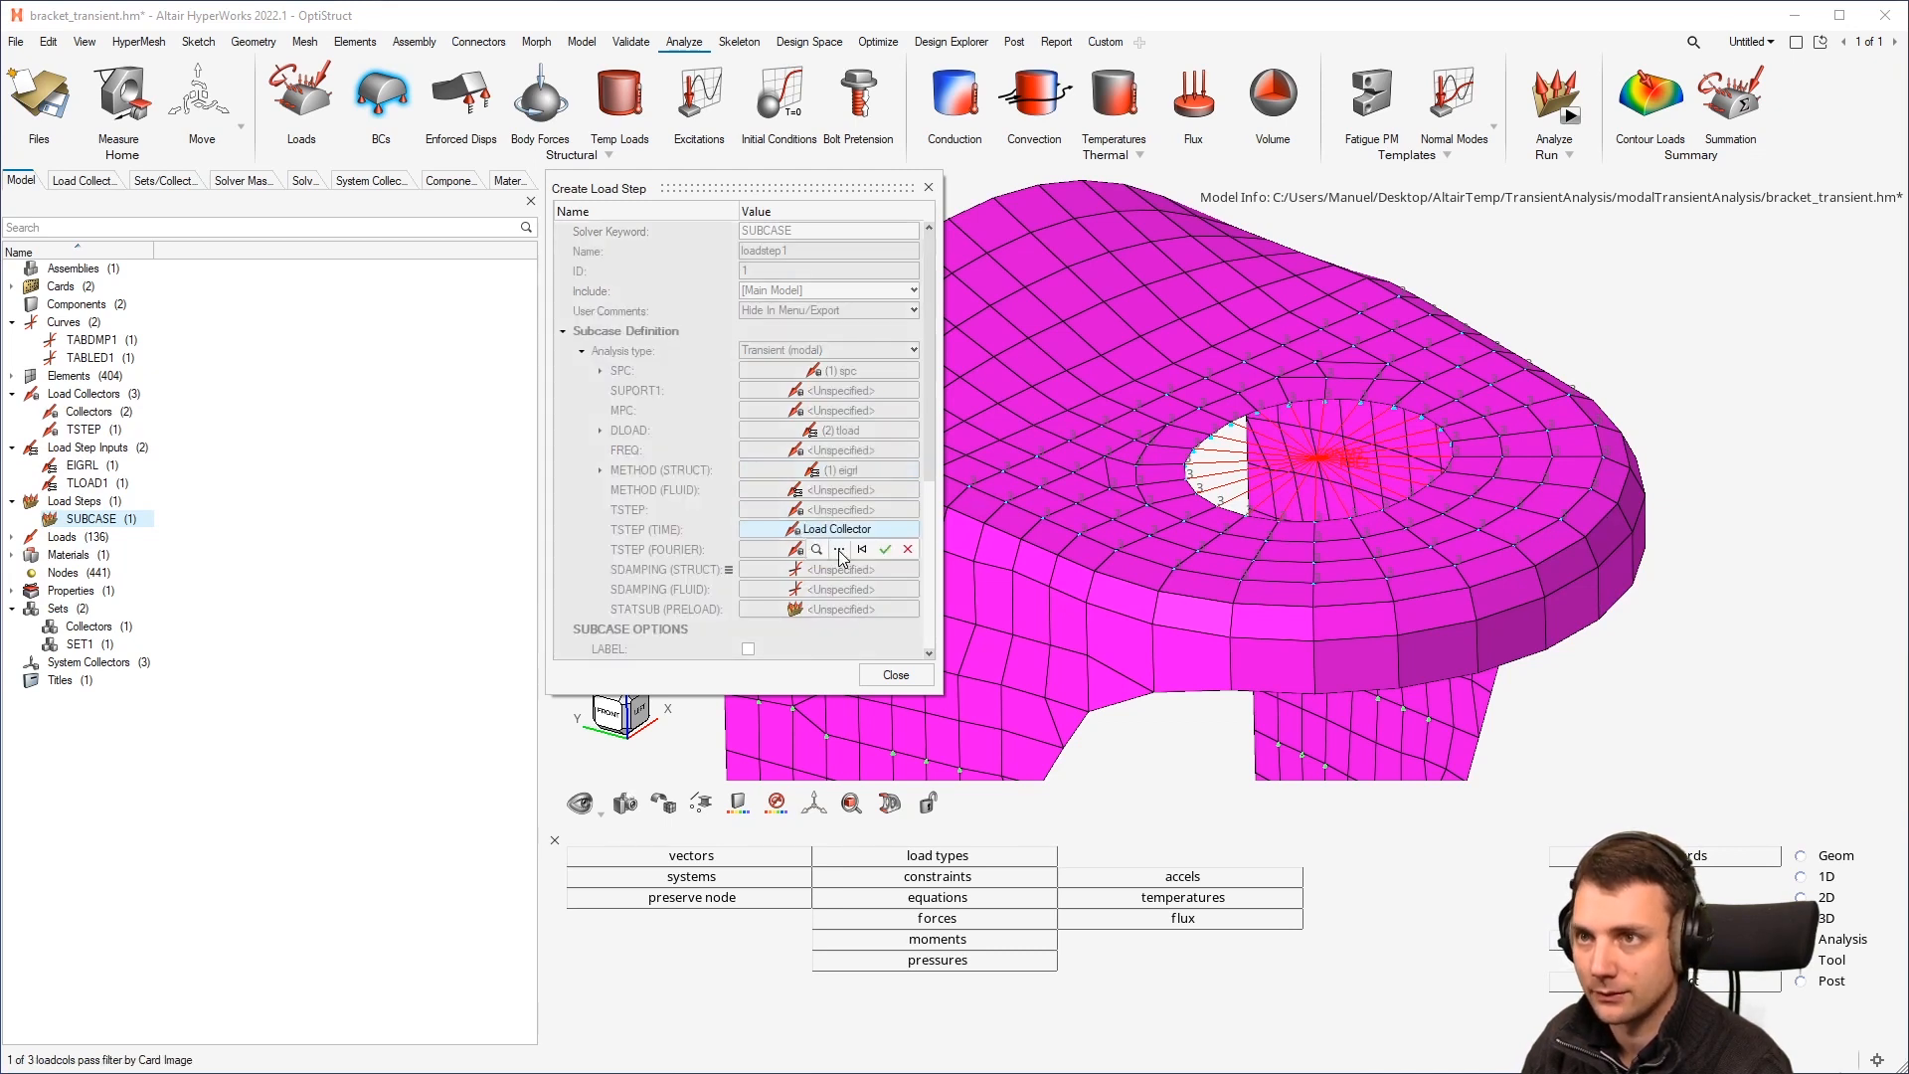
{"action": "left_click", "coordinate": [838, 549]}
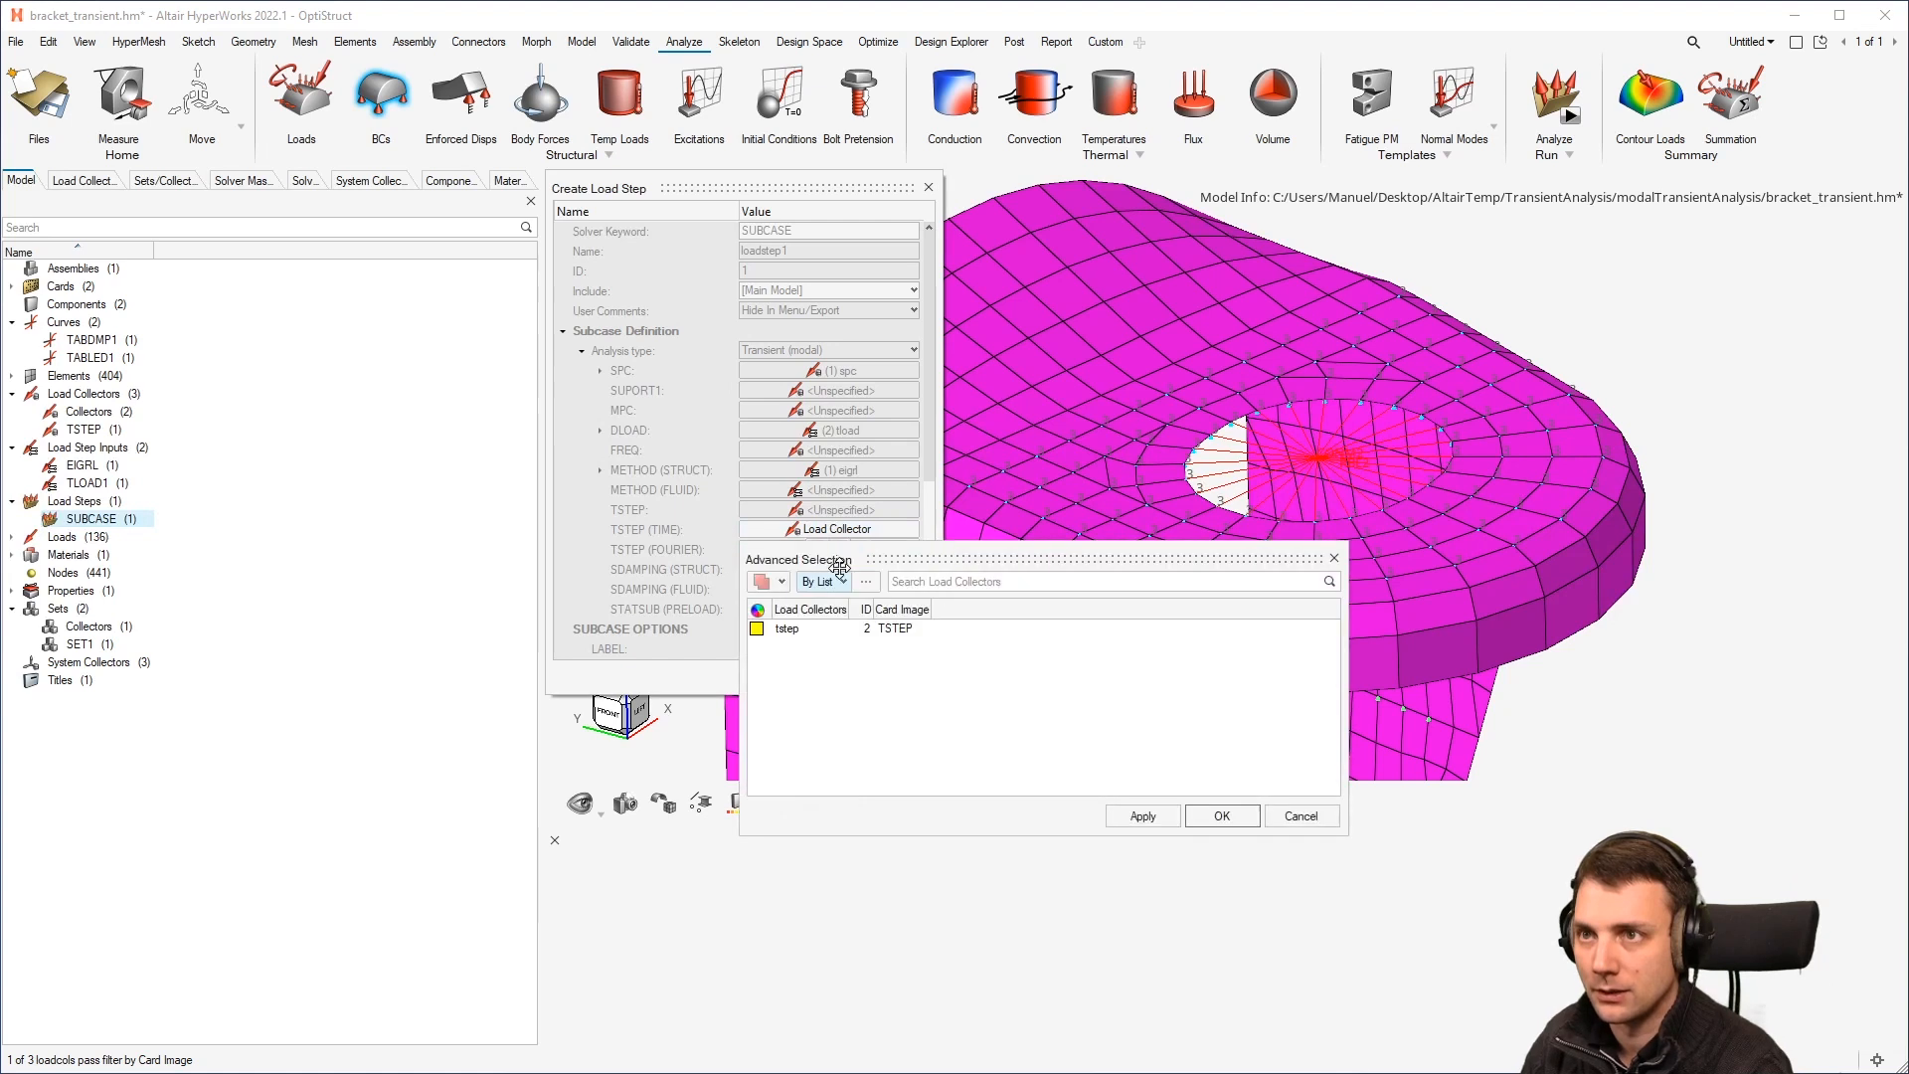
{"action": "left_click", "coordinate": [790, 627]}
{"action": "left_click", "coordinate": [1222, 816]}
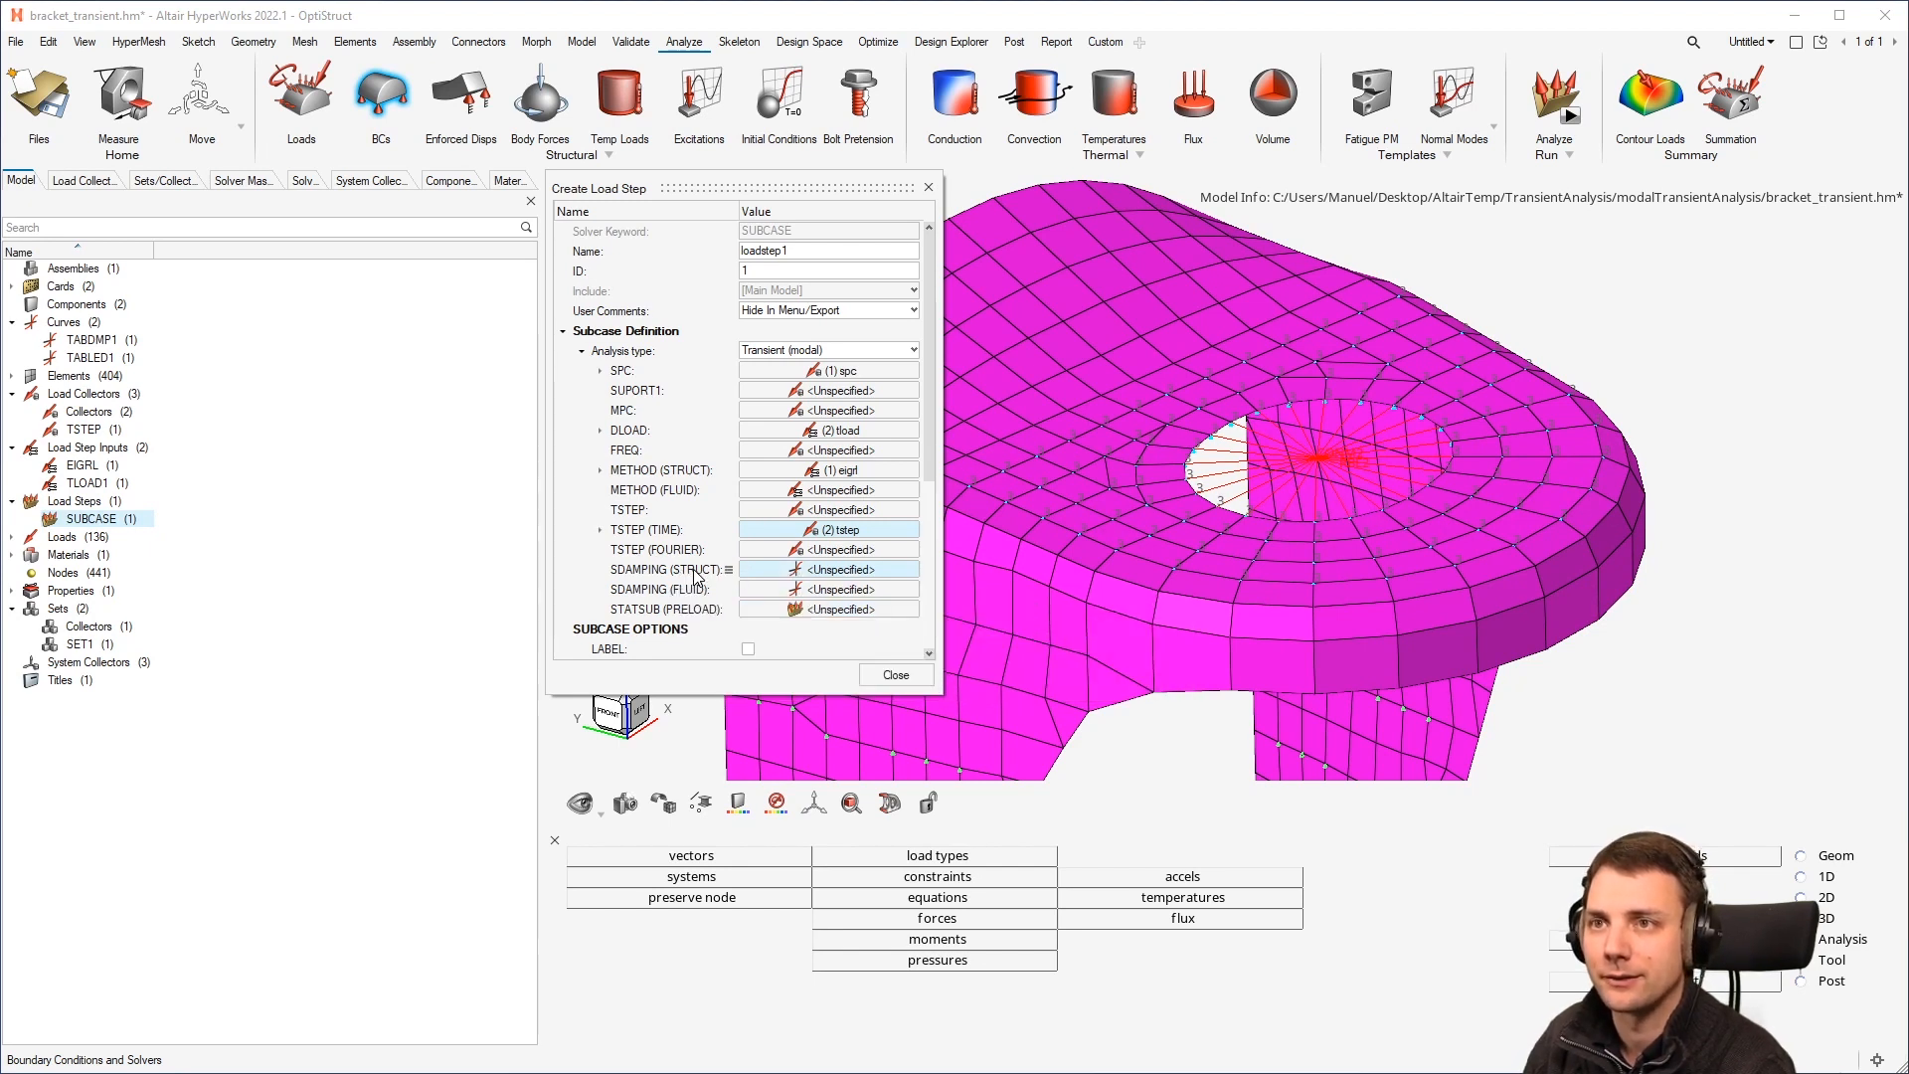
Step: Assign the tabdmp1 curve as SDAMPING (STRUCT) of the load step and finish creating the load step
{"action": "left_click", "coordinate": [853, 576]}
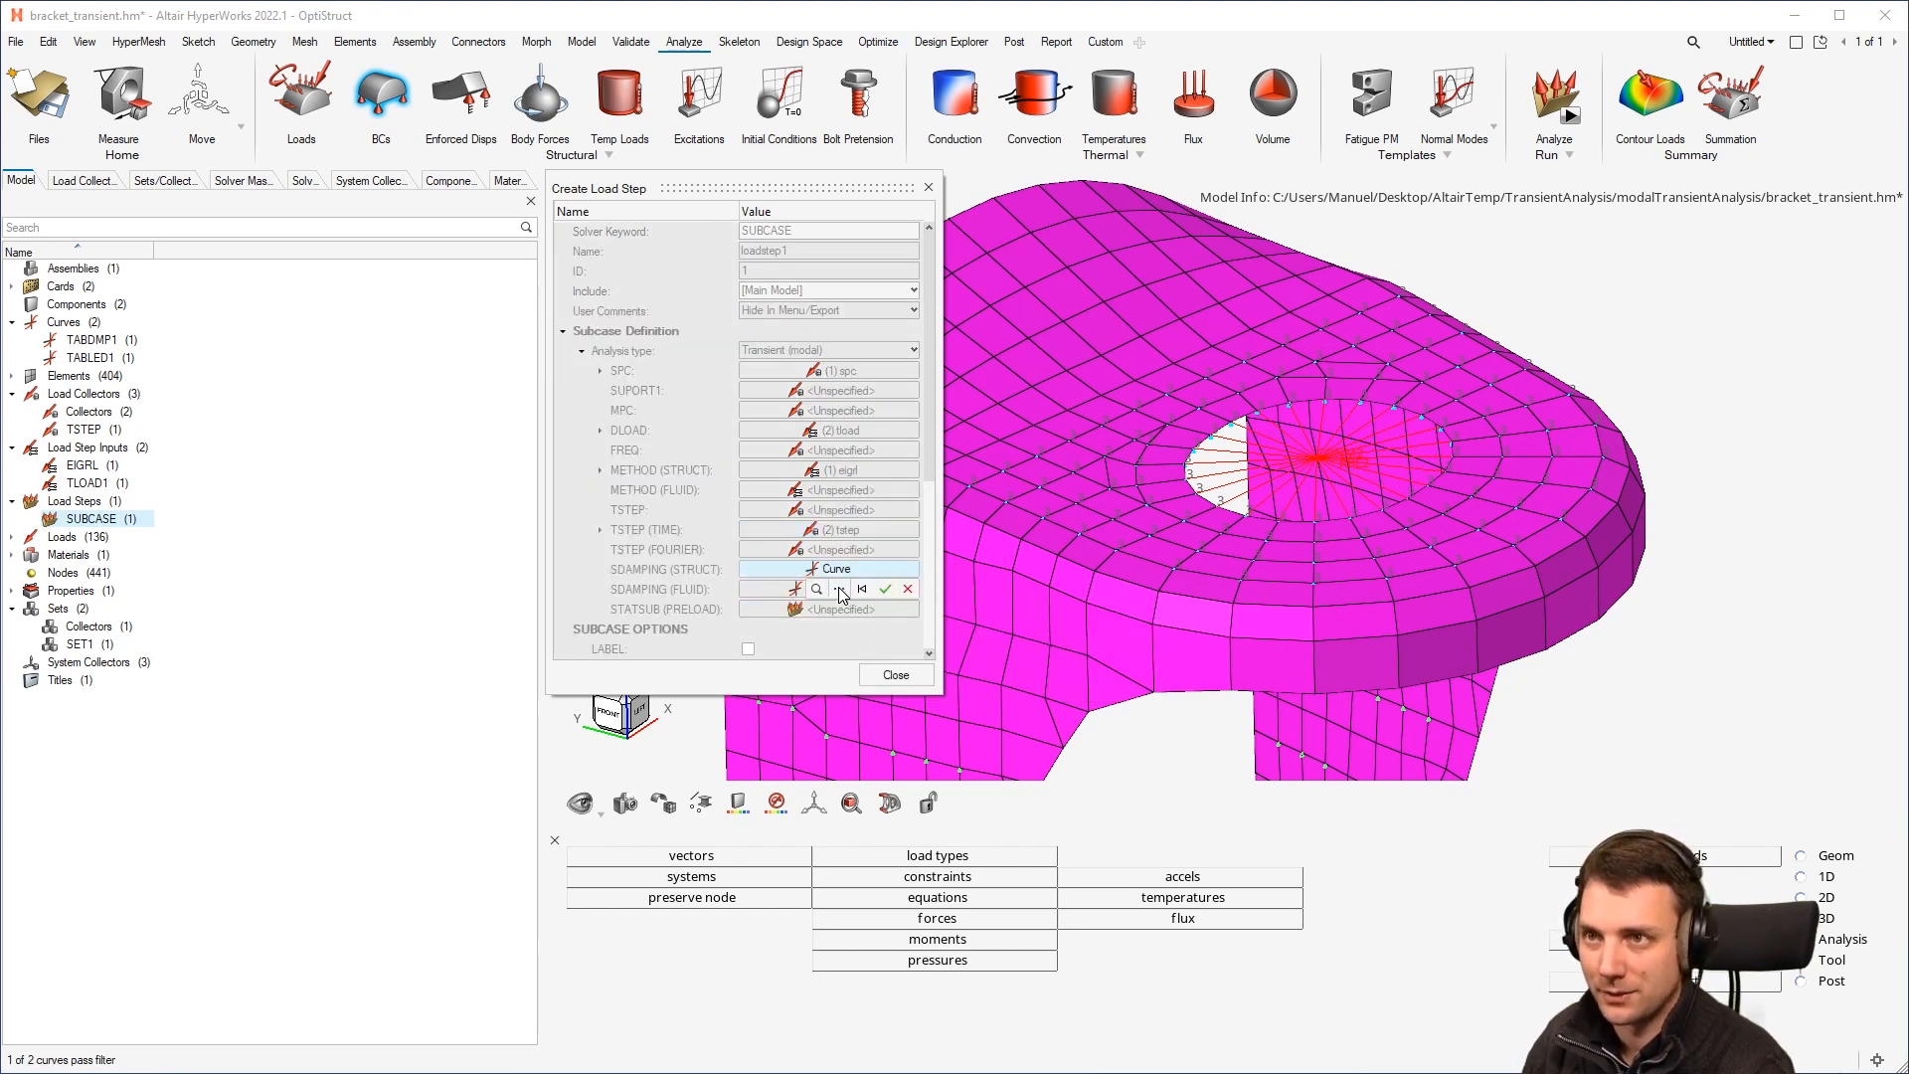
{"action": "left_click", "coordinate": [841, 591]}
{"action": "left_click", "coordinate": [795, 668]}
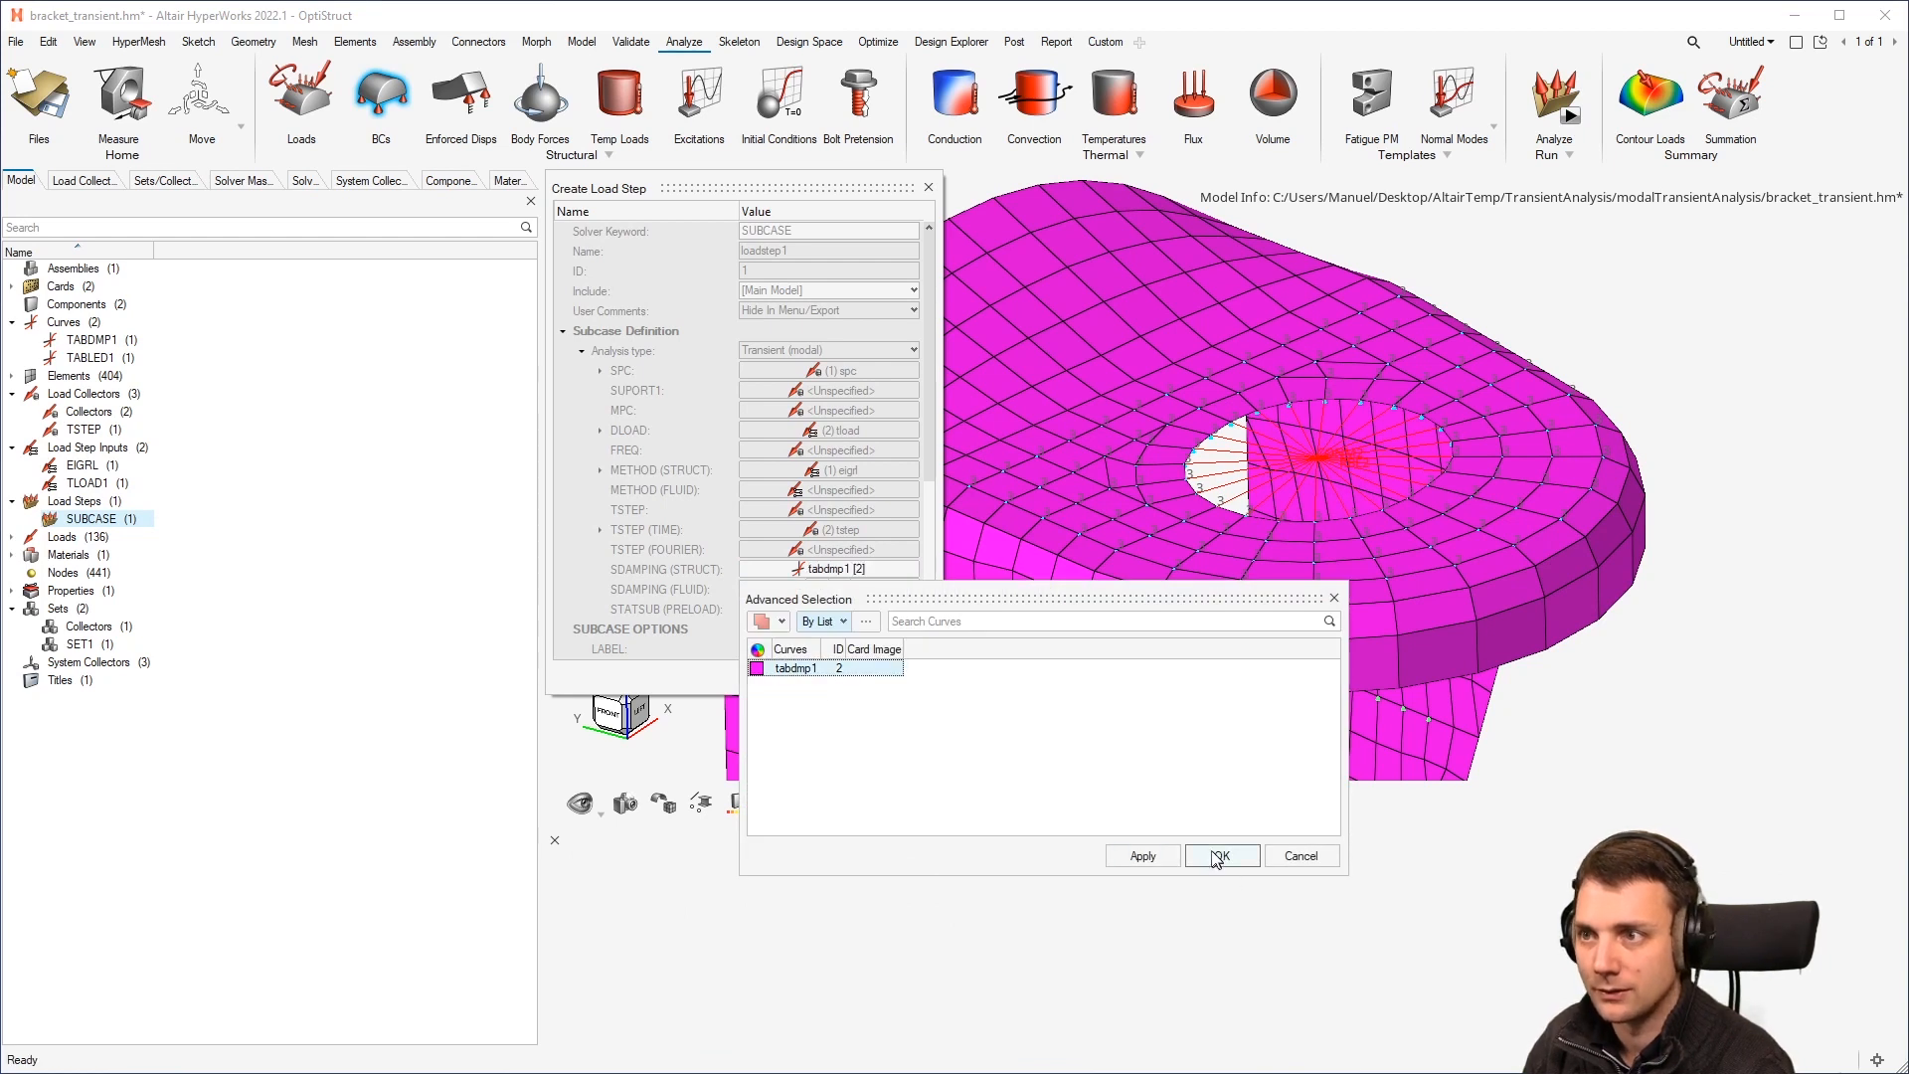
{"action": "left_click", "coordinate": [1219, 856]}
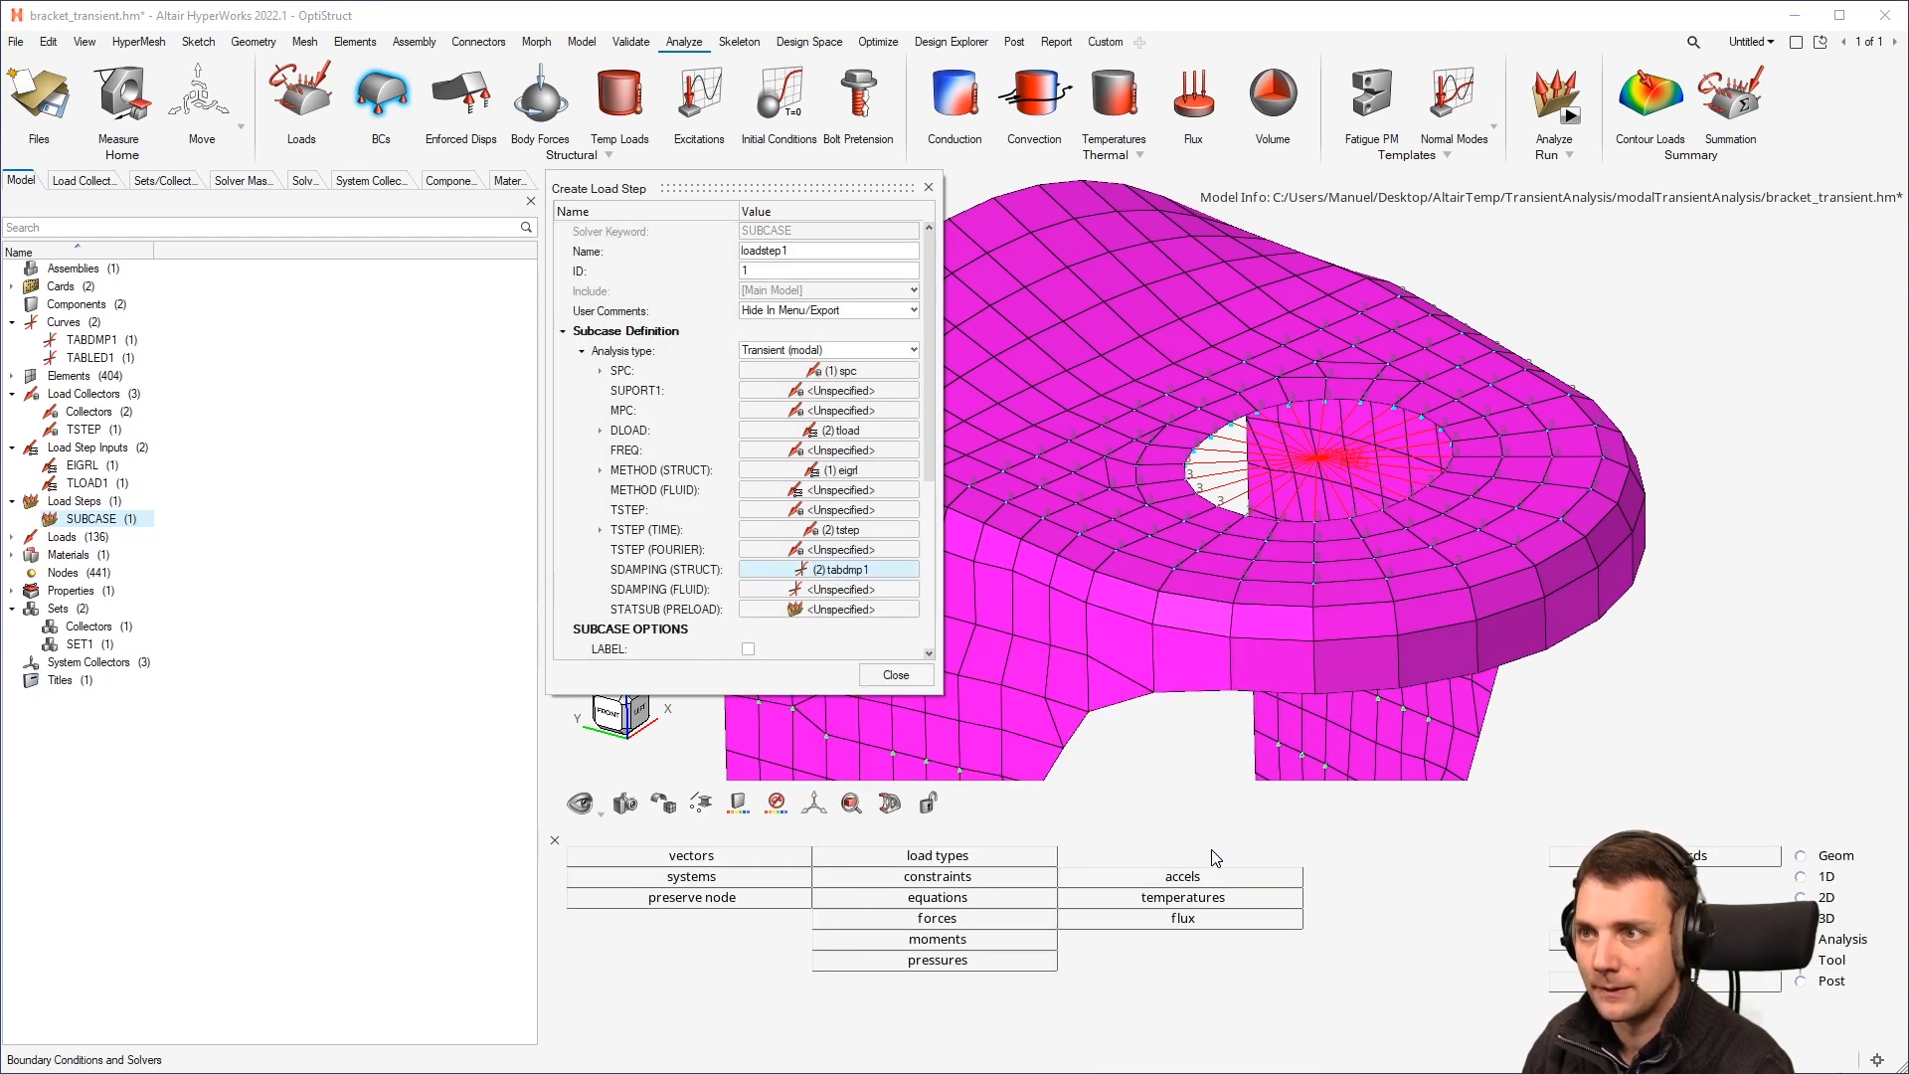
{"action": "left_click", "coordinate": [895, 674]}
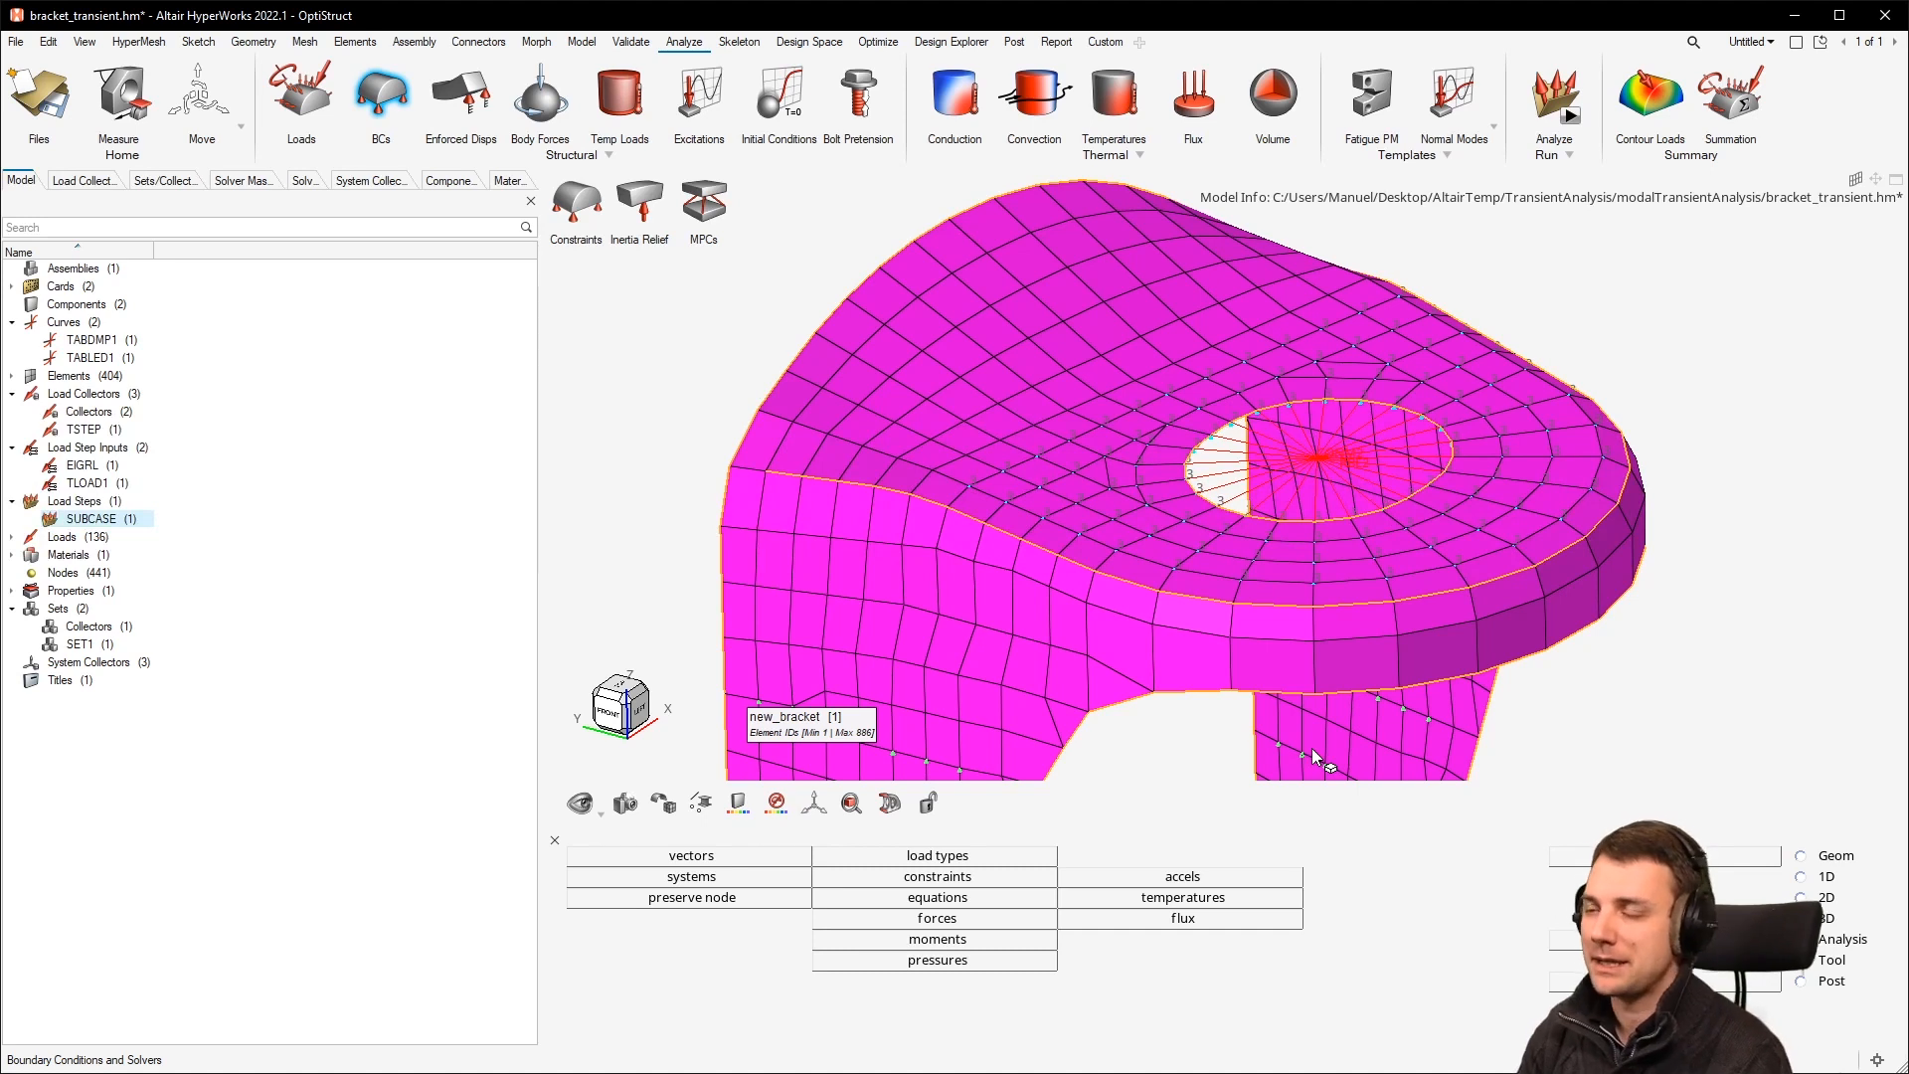
Step: Enable DISPLACEMENT in the GLOBAL_OUTPUT_REQUEST control card and set its FORM(1) to BOTH
{"action": "left_click", "coordinate": [1712, 869]}
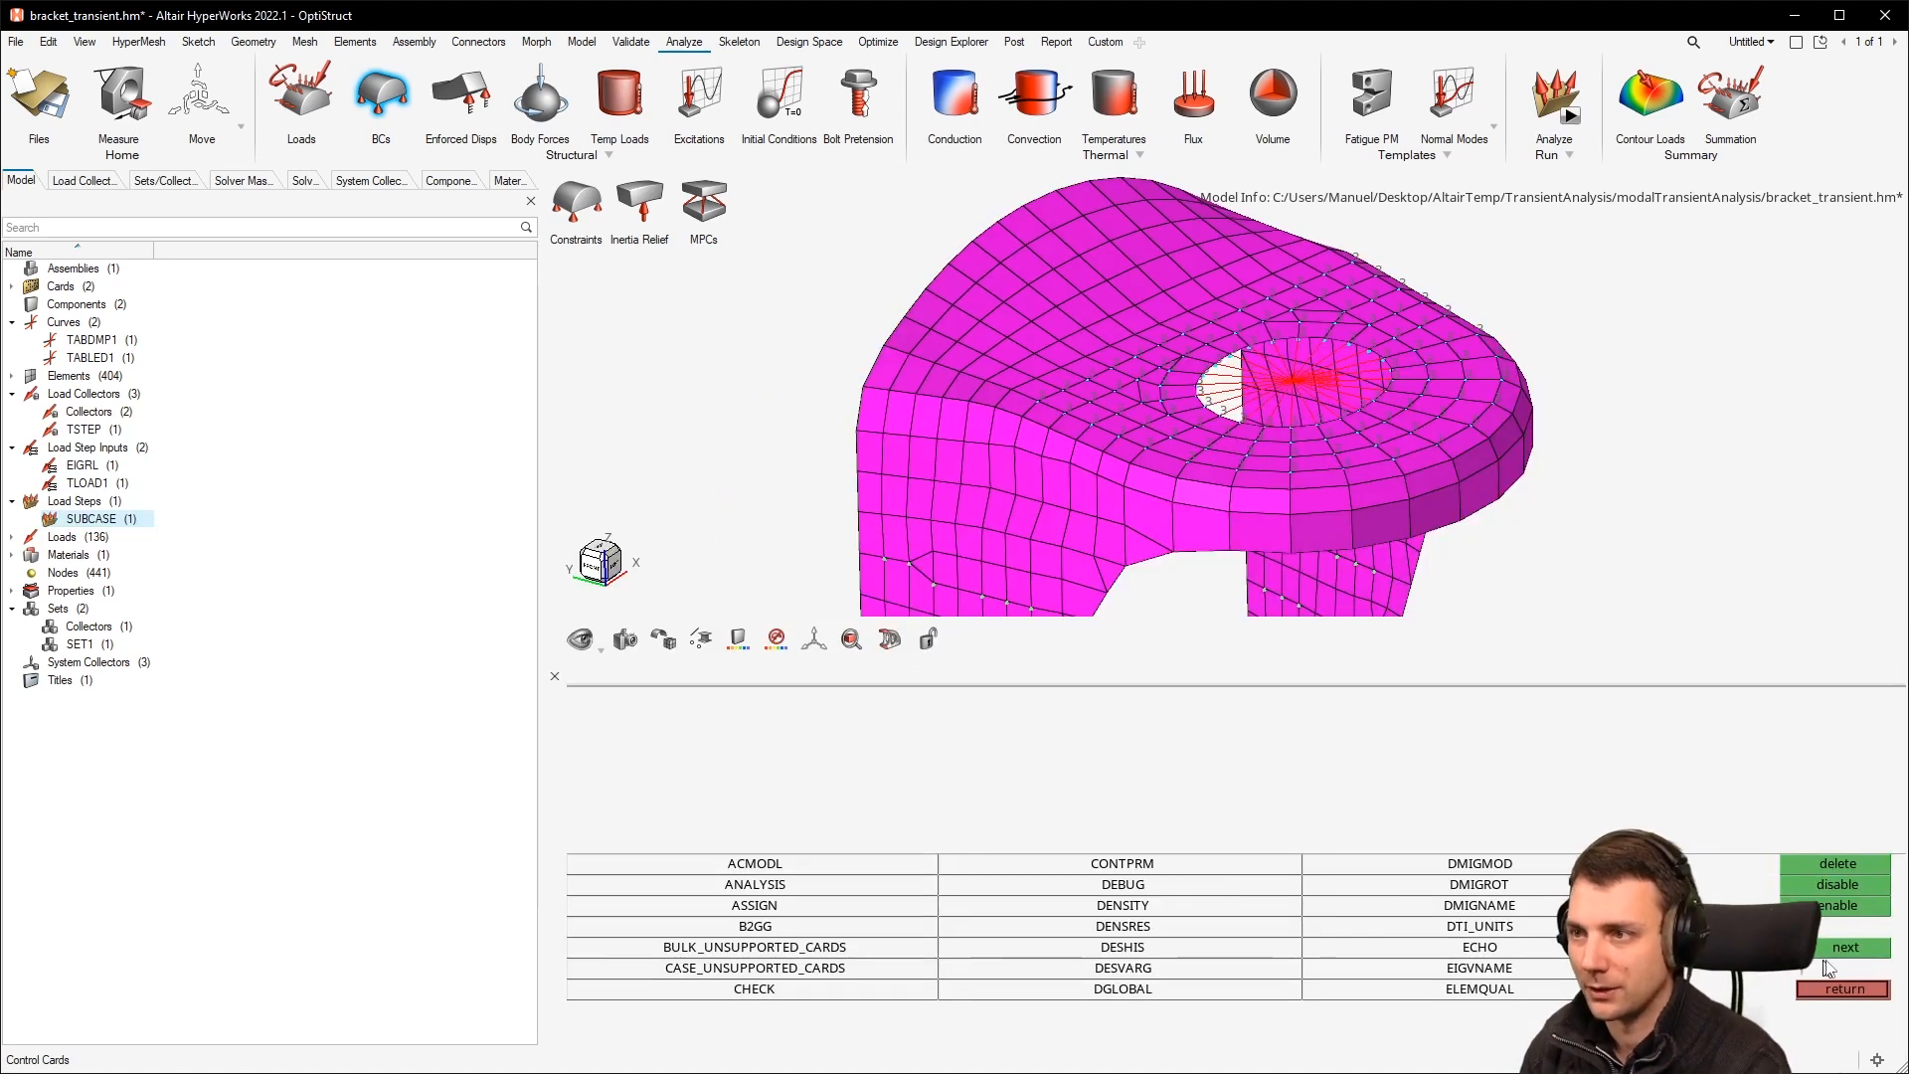
{"action": "left_click", "coordinate": [1863, 947]}
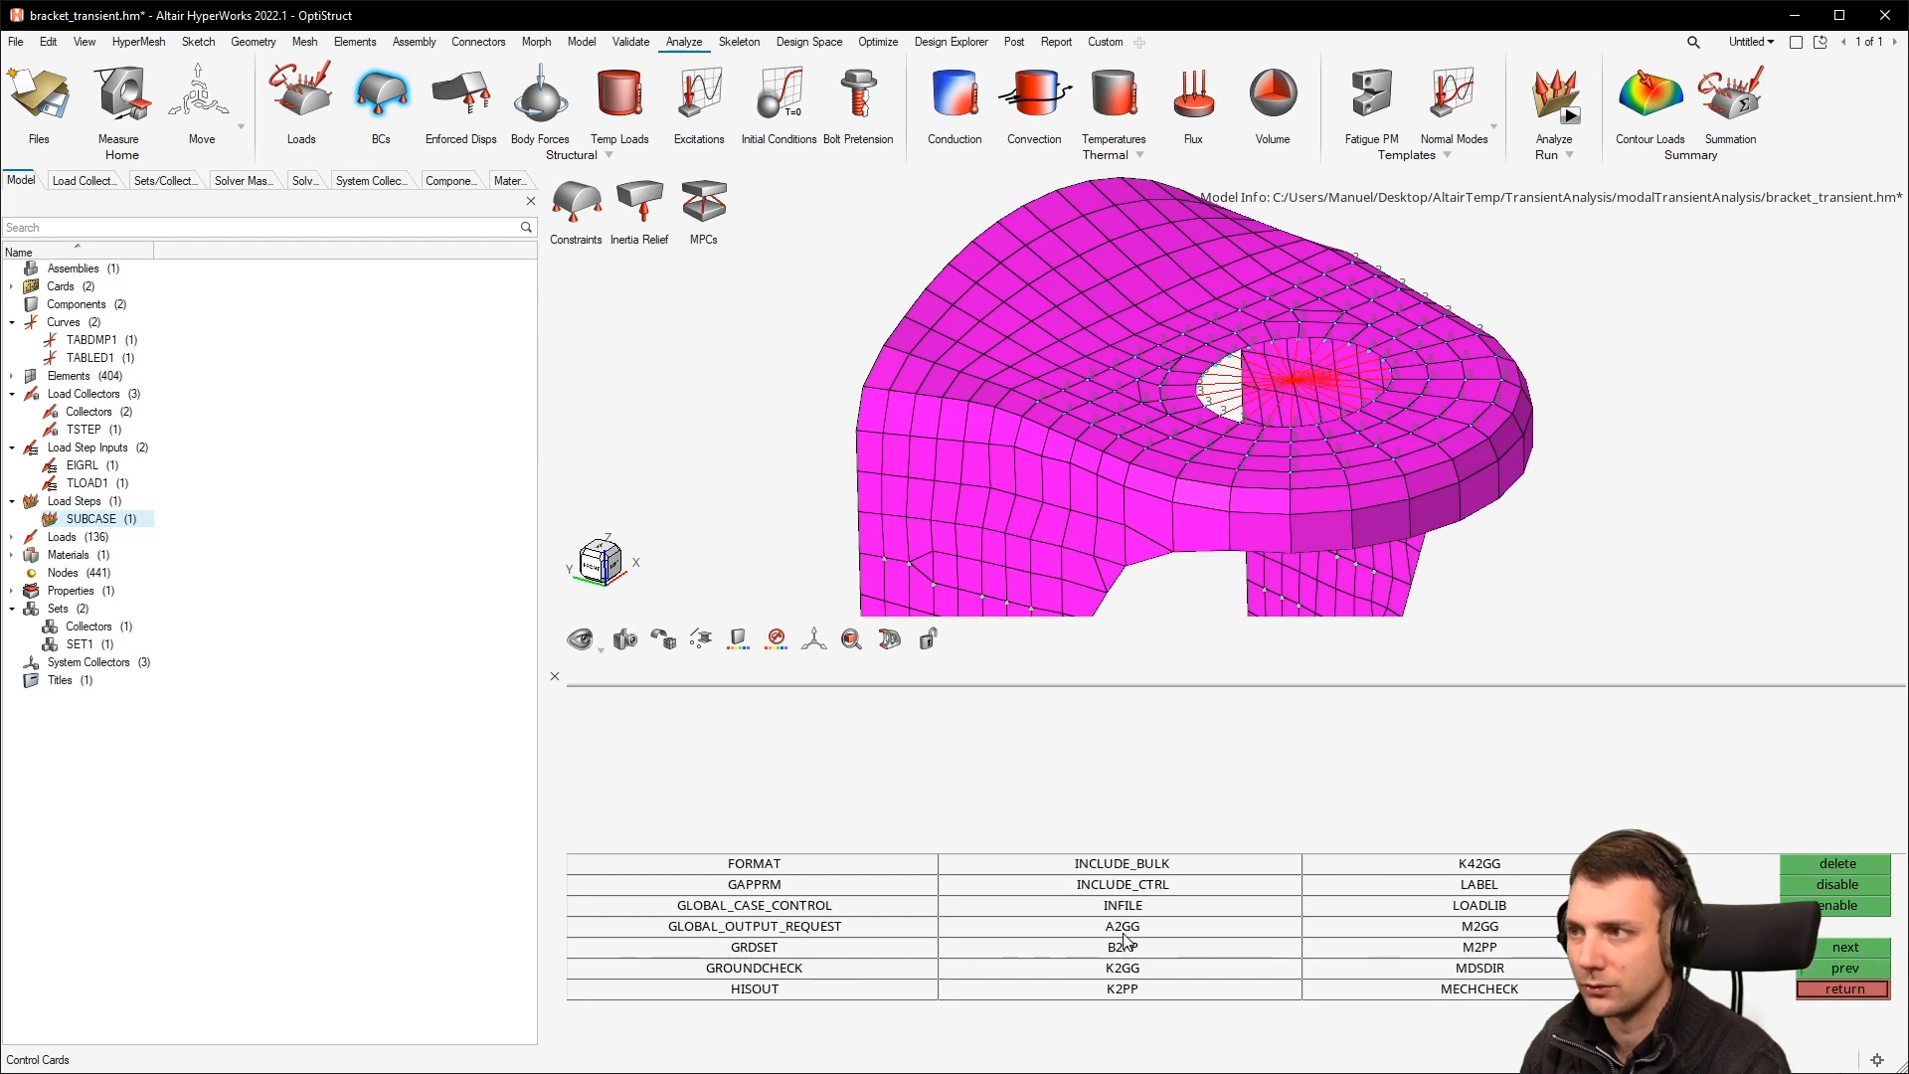
{"action": "left_click", "coordinate": [726, 925]}
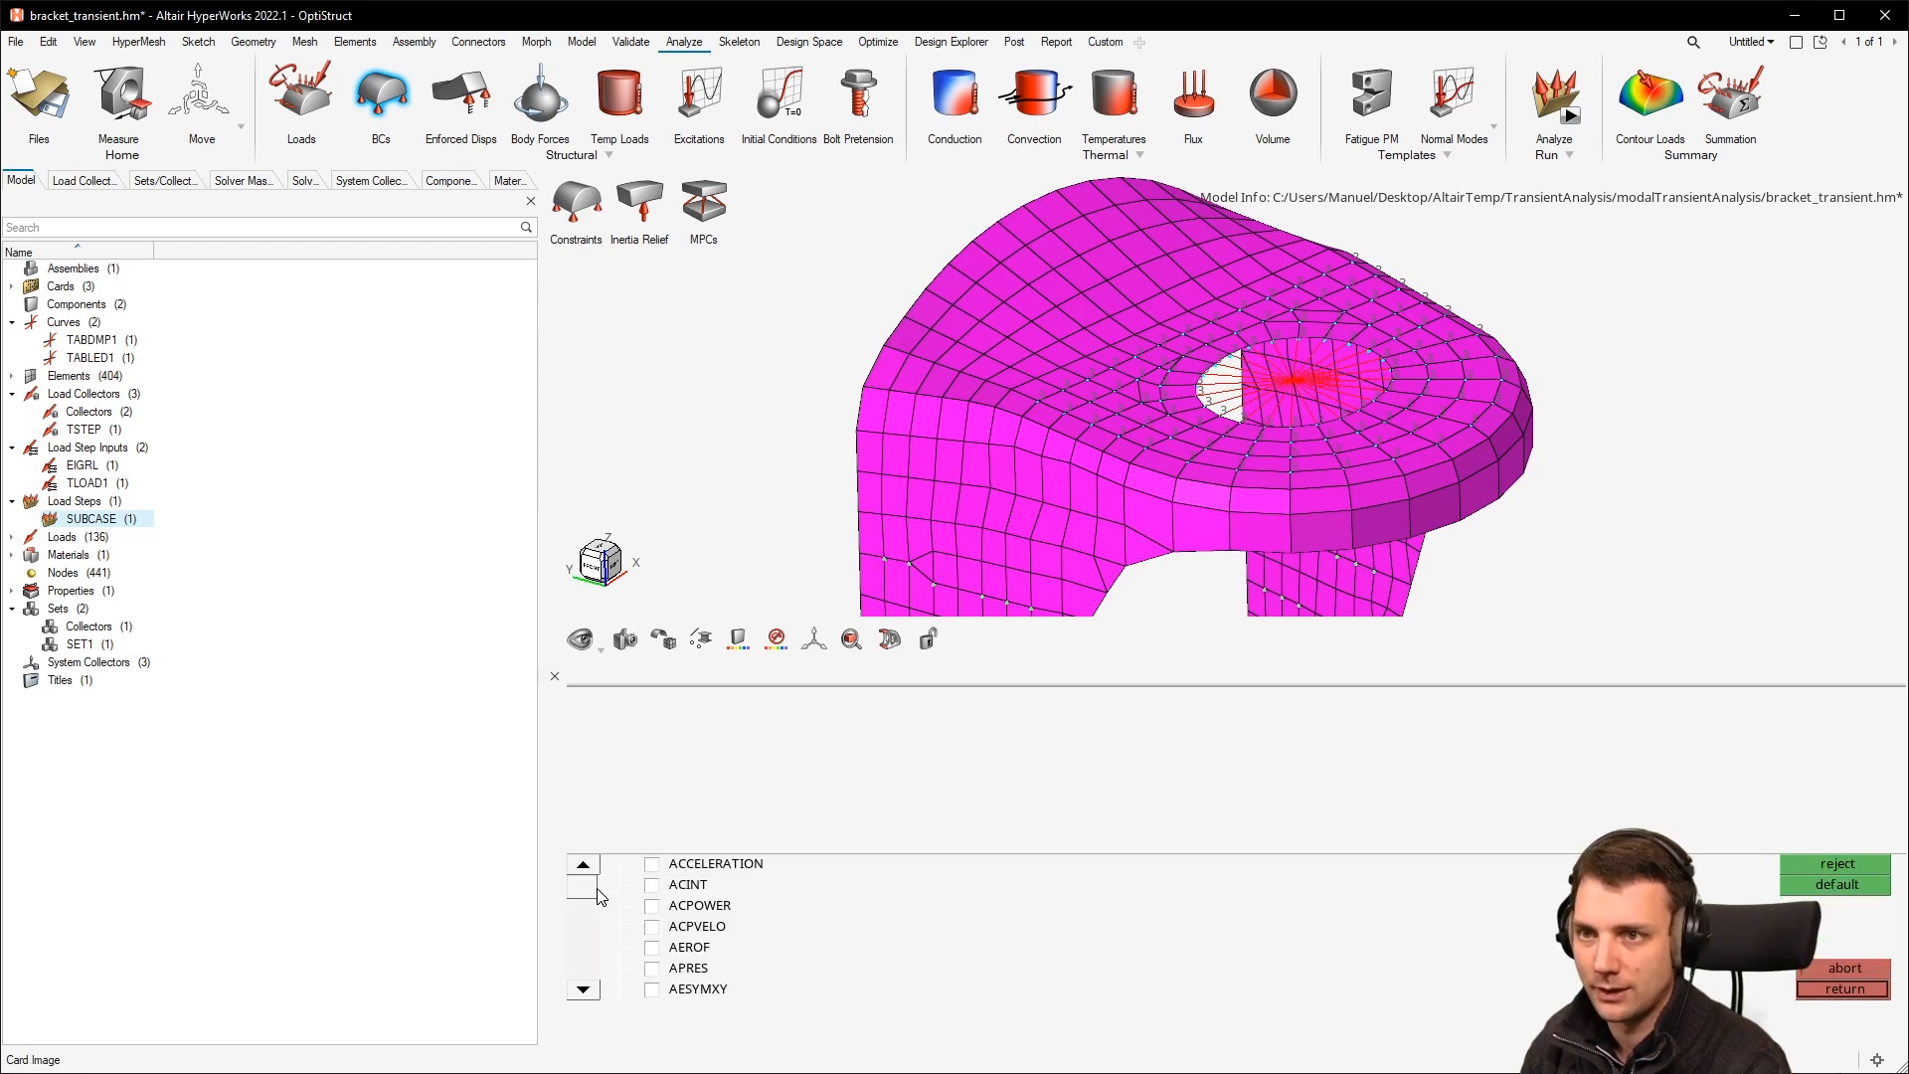
{"action": "left_click", "coordinate": [584, 992]}
{"action": "left_click", "coordinate": [584, 992]}
{"action": "left_click", "coordinate": [584, 992]}
{"action": "left_click", "coordinate": [584, 992]}
{"action": "left_click", "coordinate": [584, 992]}
{"action": "left_click", "coordinate": [714, 926]}
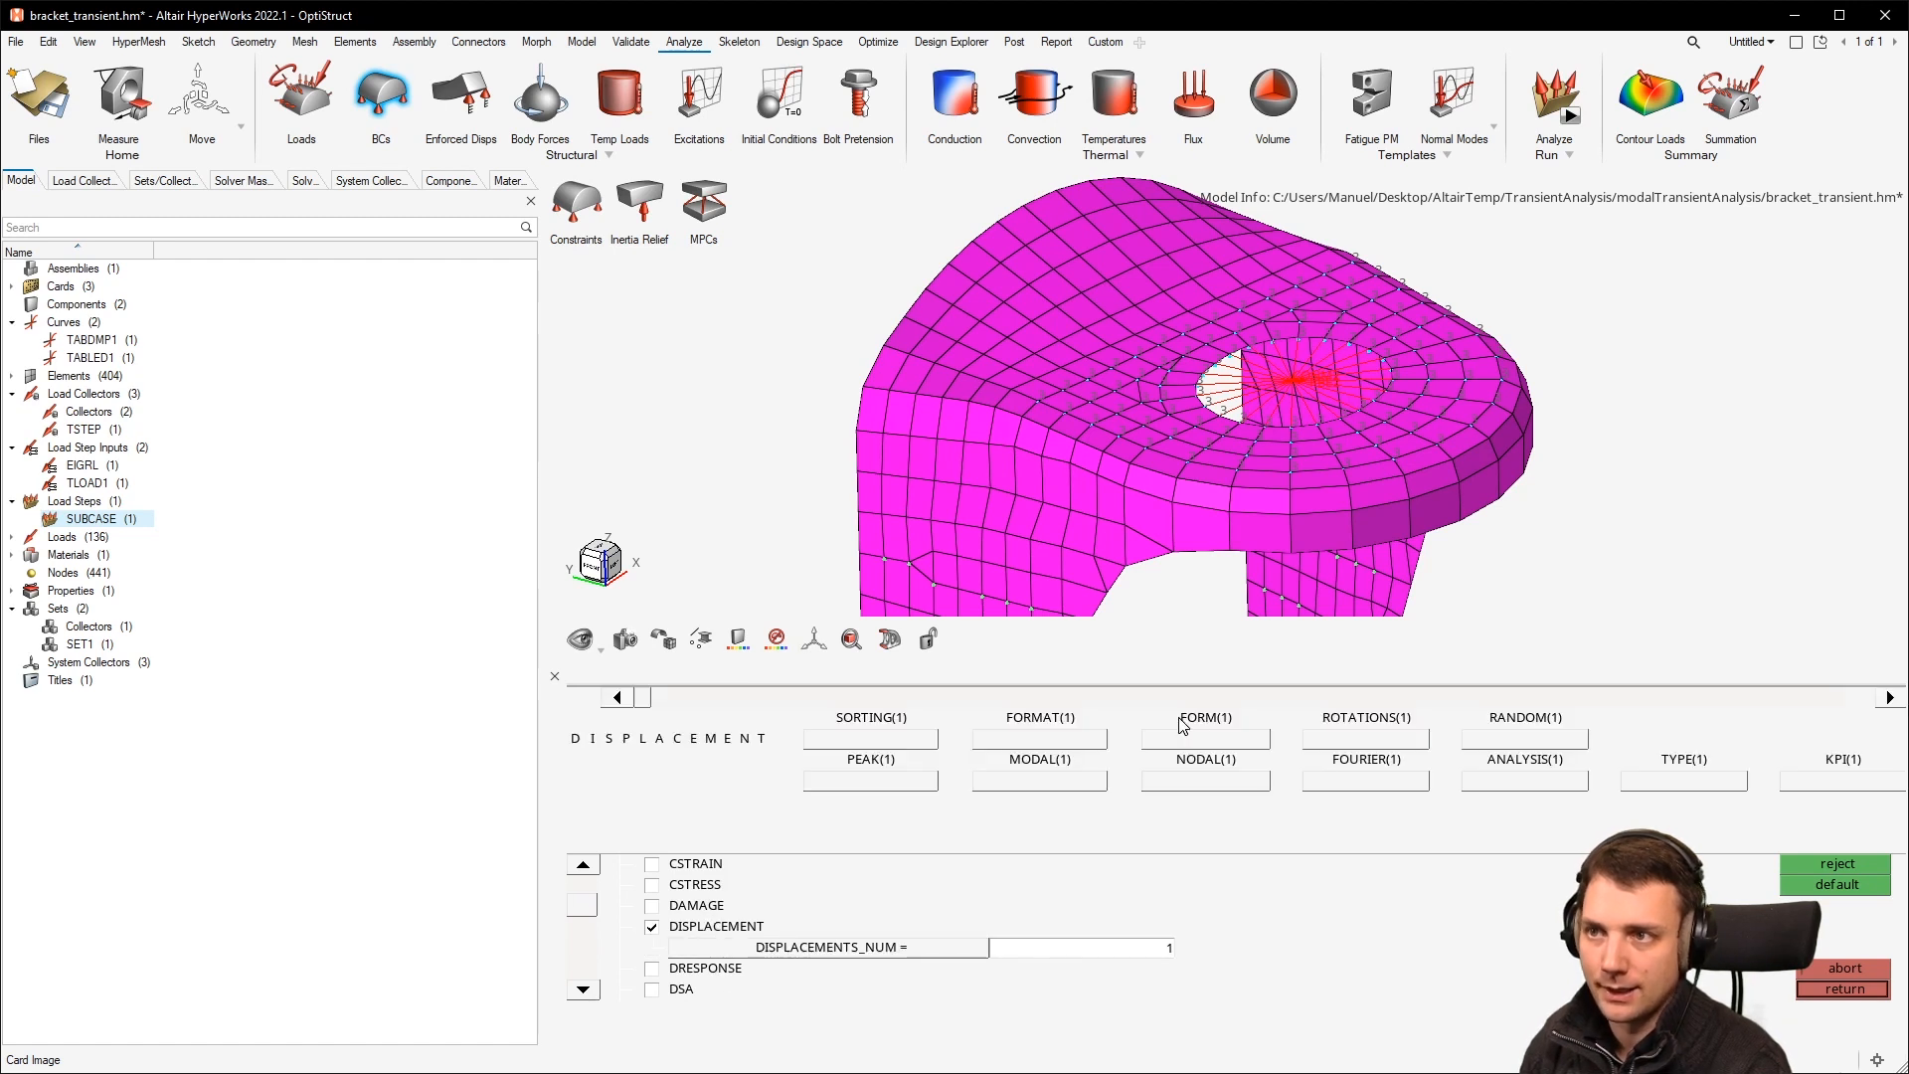
{"action": "left_click", "coordinate": [1232, 741]}
{"action": "left_click", "coordinate": [1143, 810]}
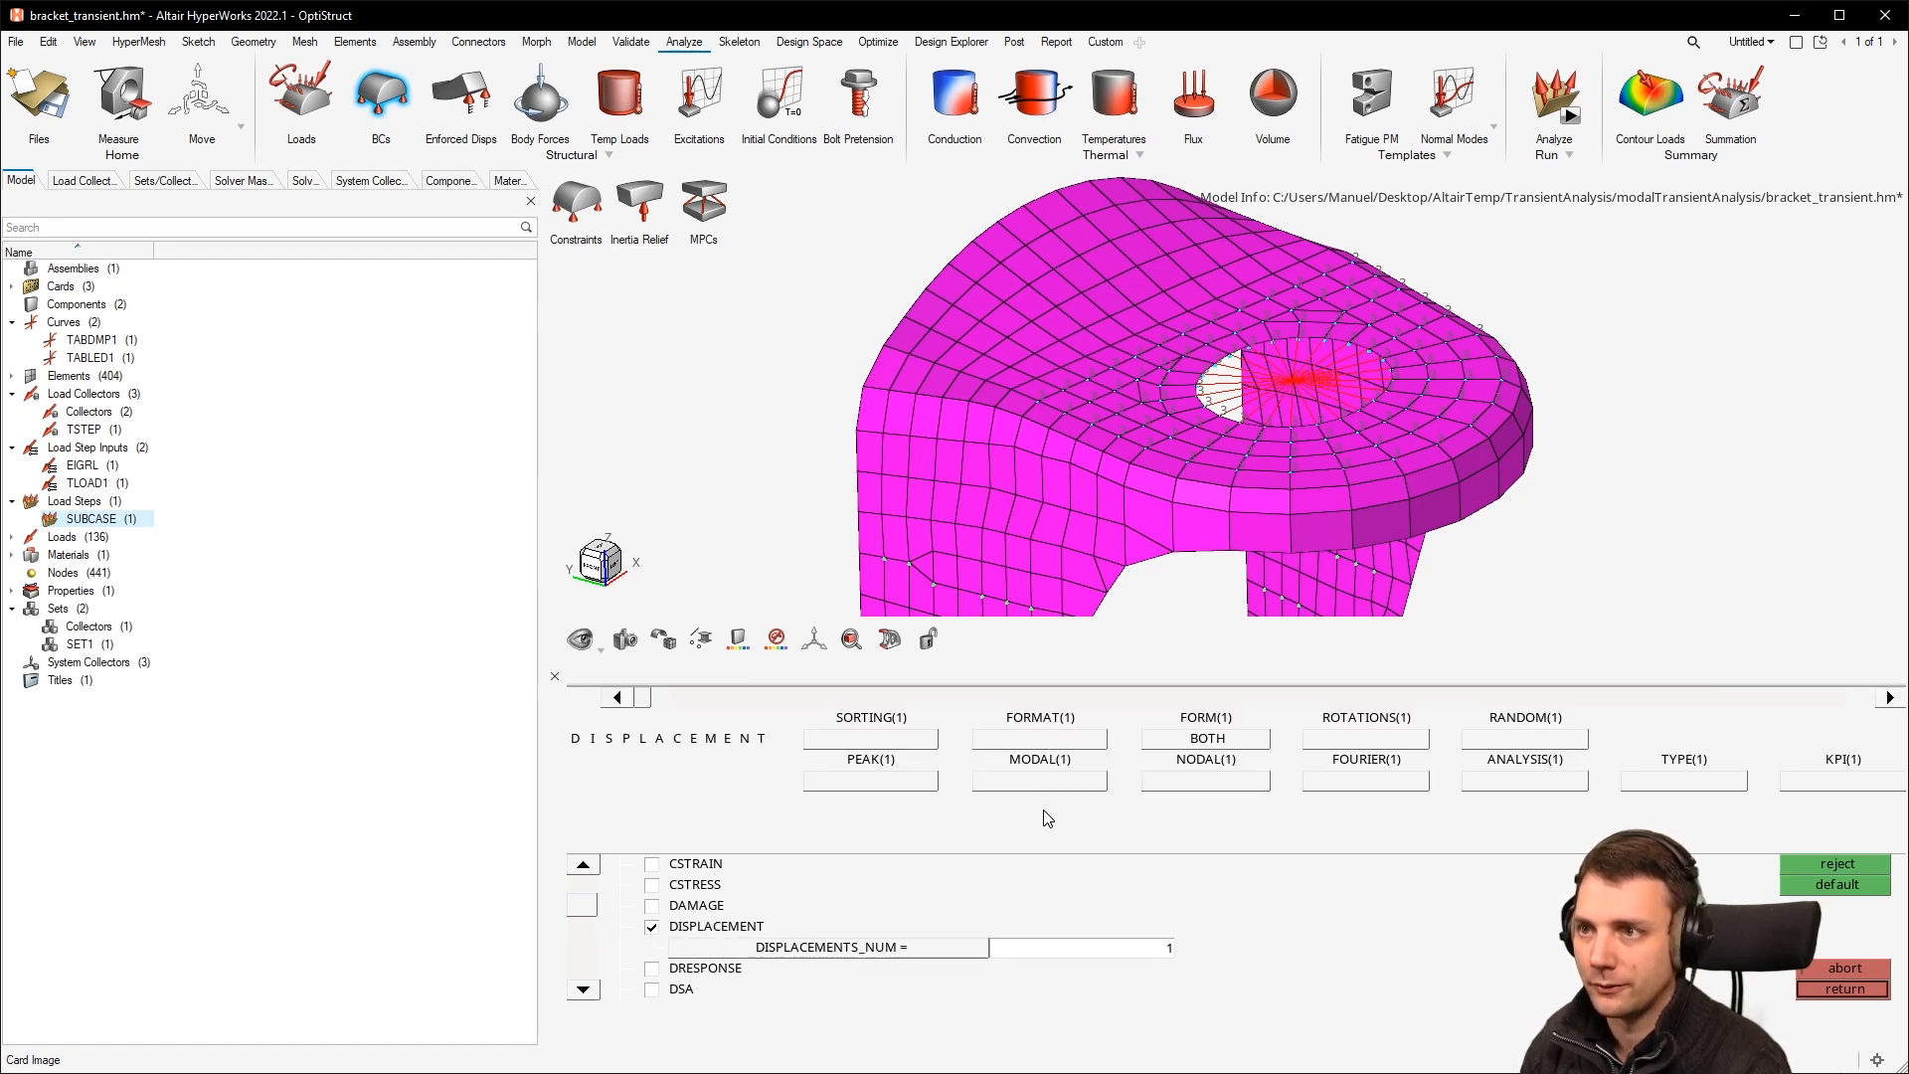
Step: Set the displacement request's OPTION(1) to SID and assign the center set as SID(1) in GLOBAL_OUTPUT_REQUEST
{"action": "left_click_drag", "start_coordinate": [669, 696], "coordinate": [1837, 704]}
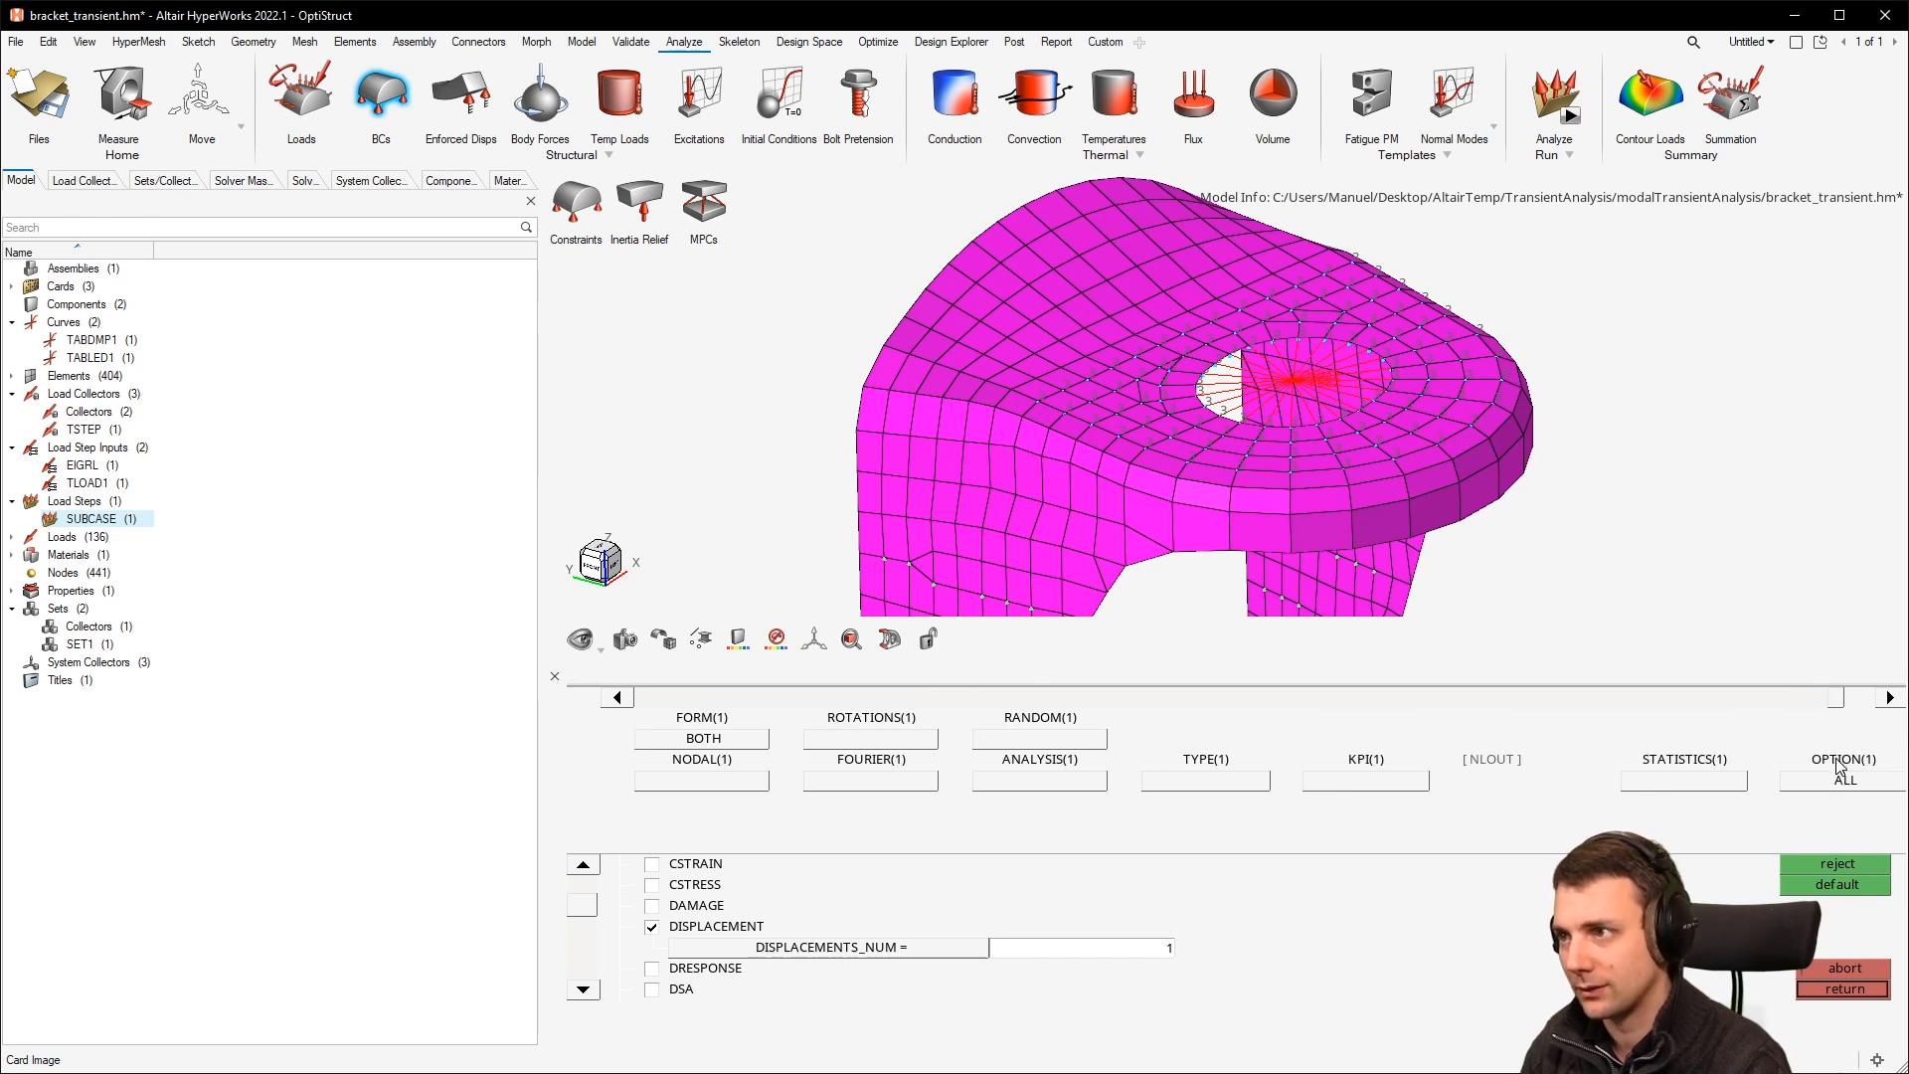
{"action": "left_click", "coordinate": [1842, 782]}
{"action": "left_click", "coordinate": [1818, 783]}
{"action": "left_click", "coordinate": [1777, 801]}
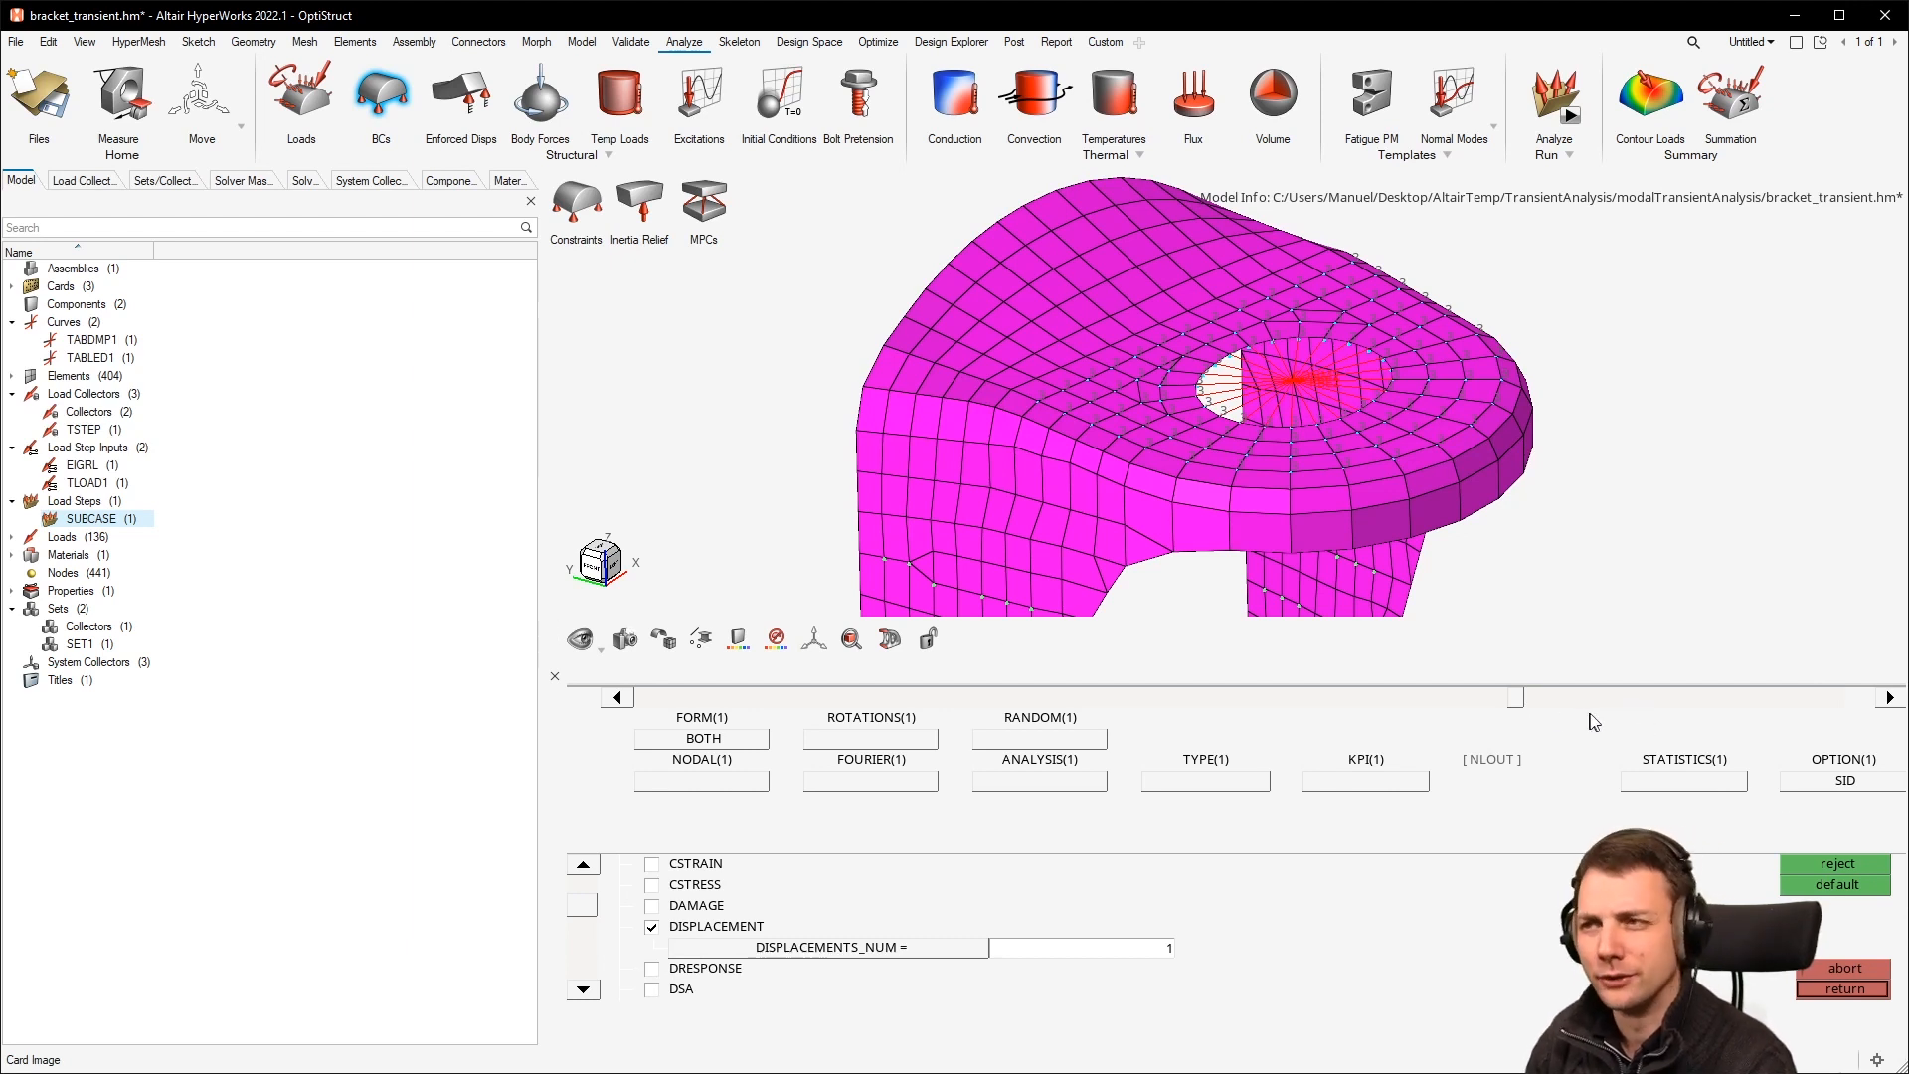
{"action": "left_click_drag", "start_coordinate": [1819, 697], "coordinate": [1834, 699]}
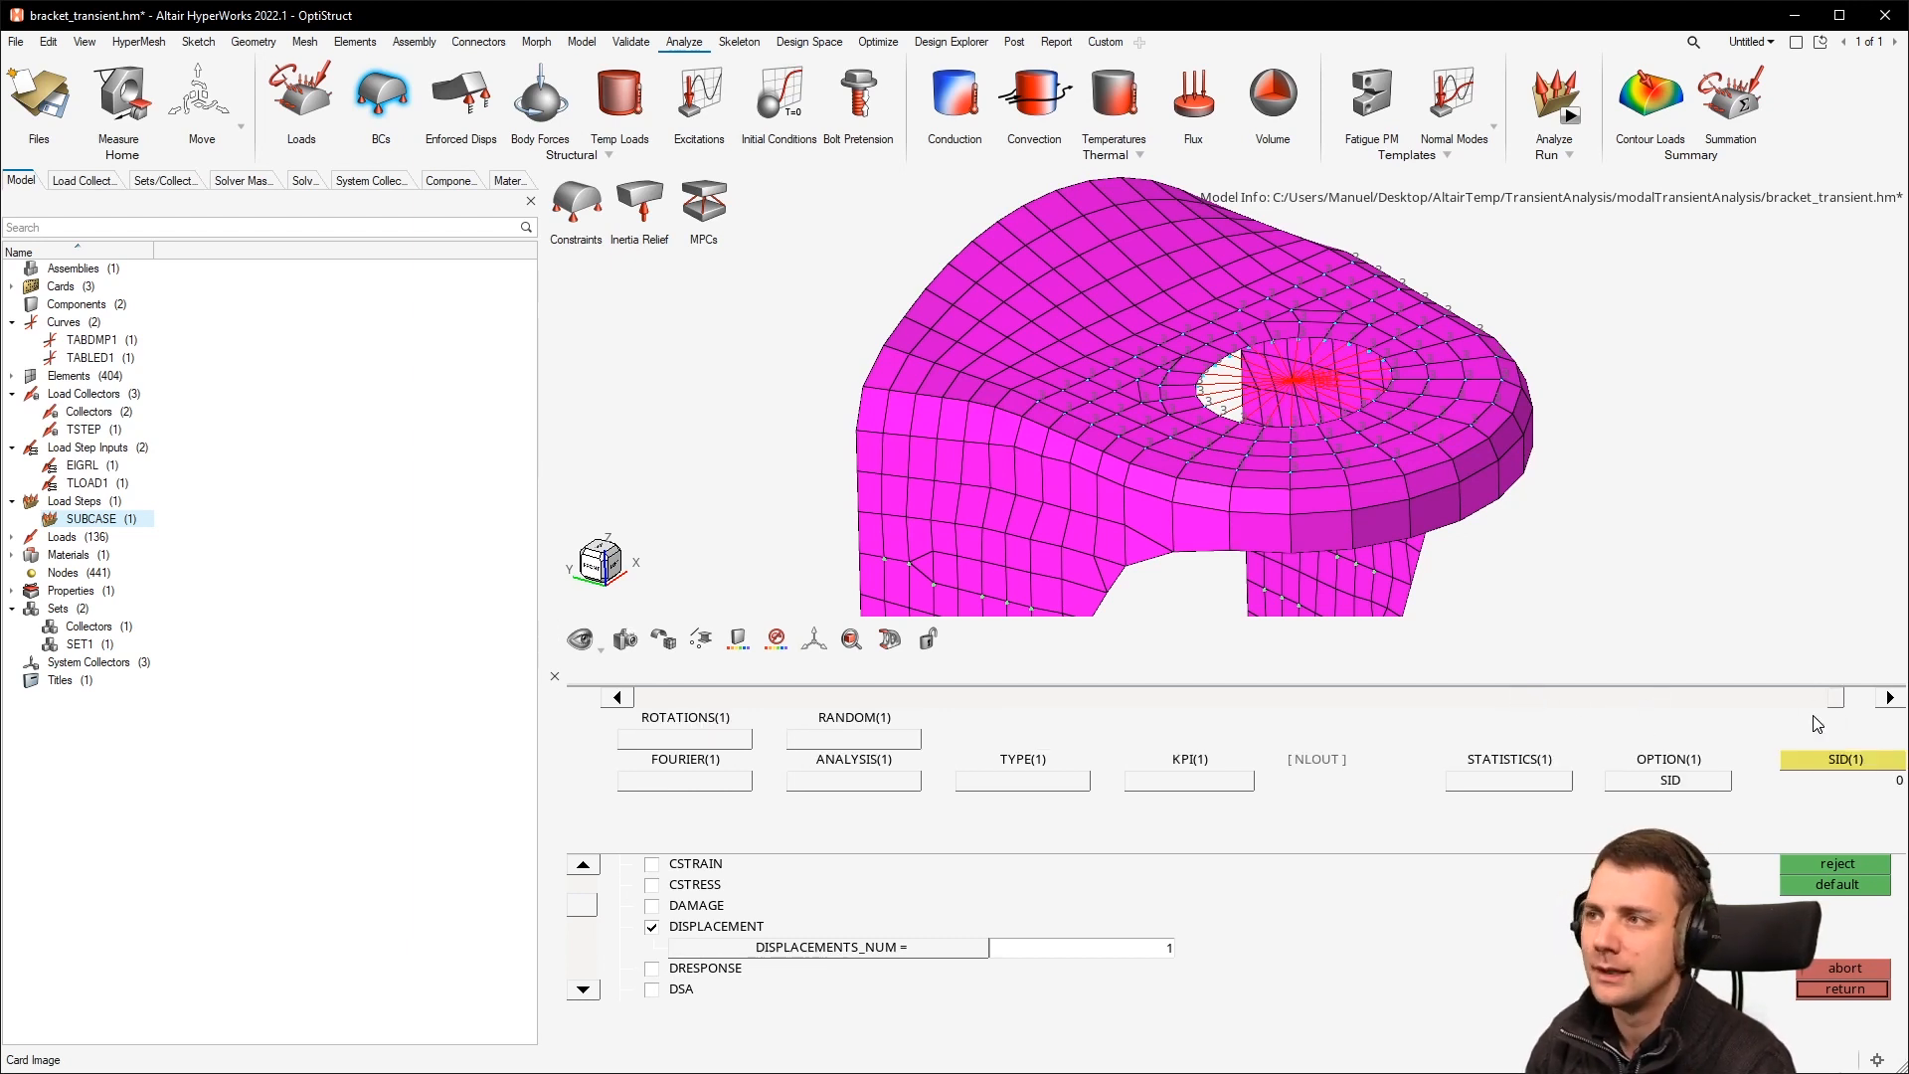
{"action": "left_click", "coordinate": [1847, 763]}
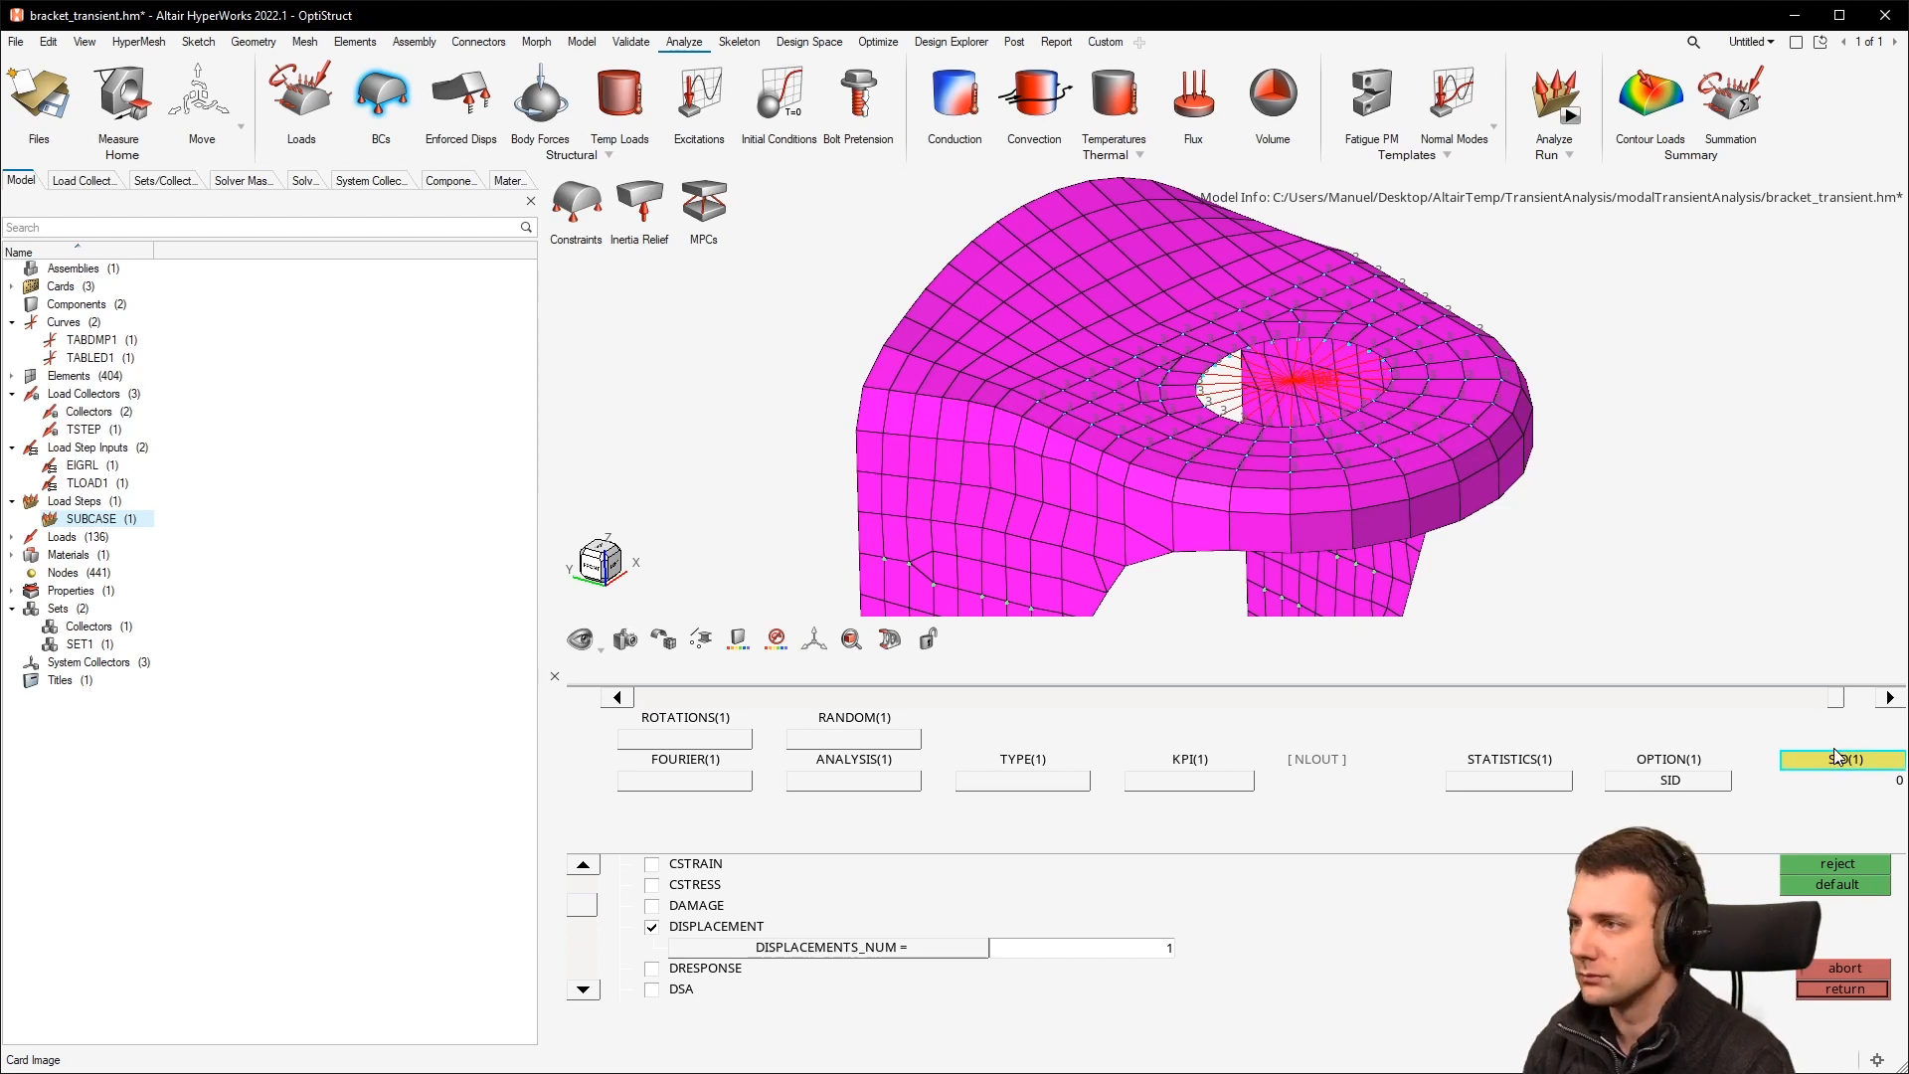
{"action": "left_click", "coordinate": [1842, 761]}
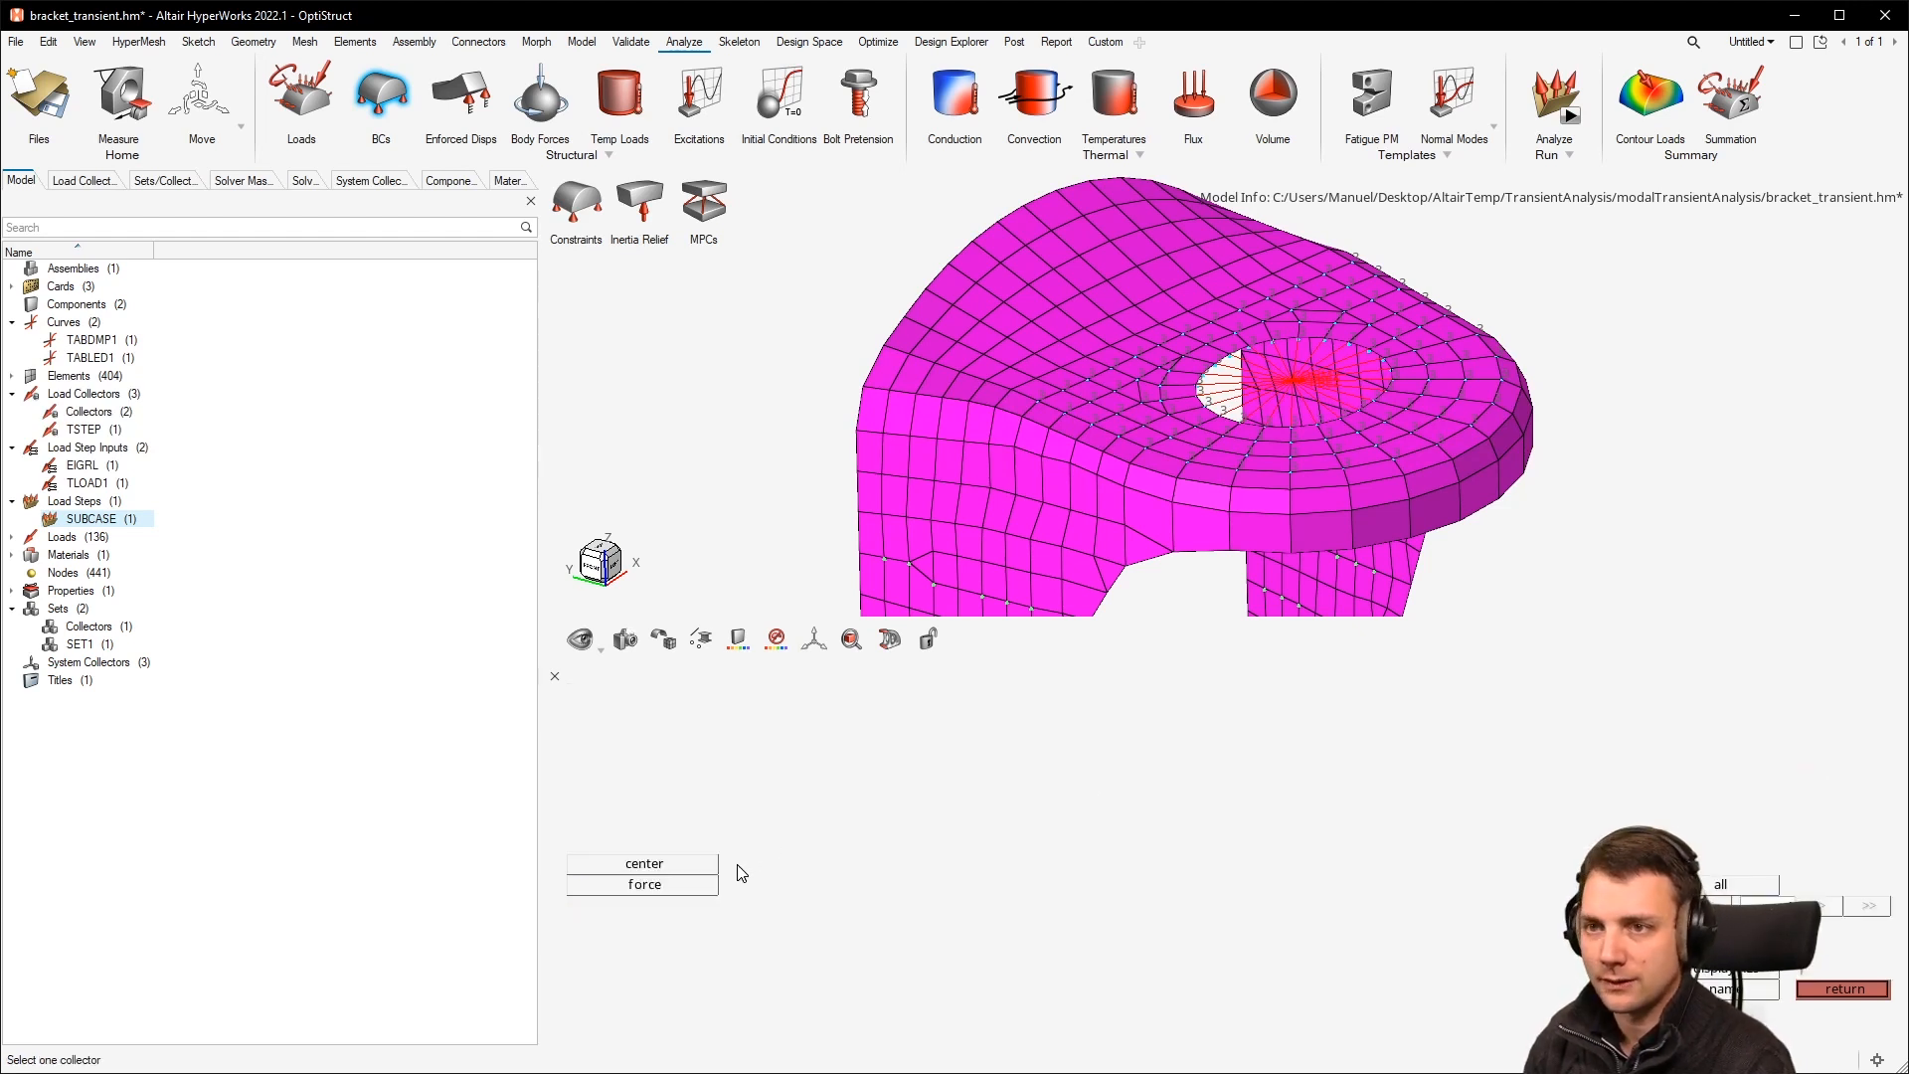
{"action": "left_click", "coordinate": [691, 864]}
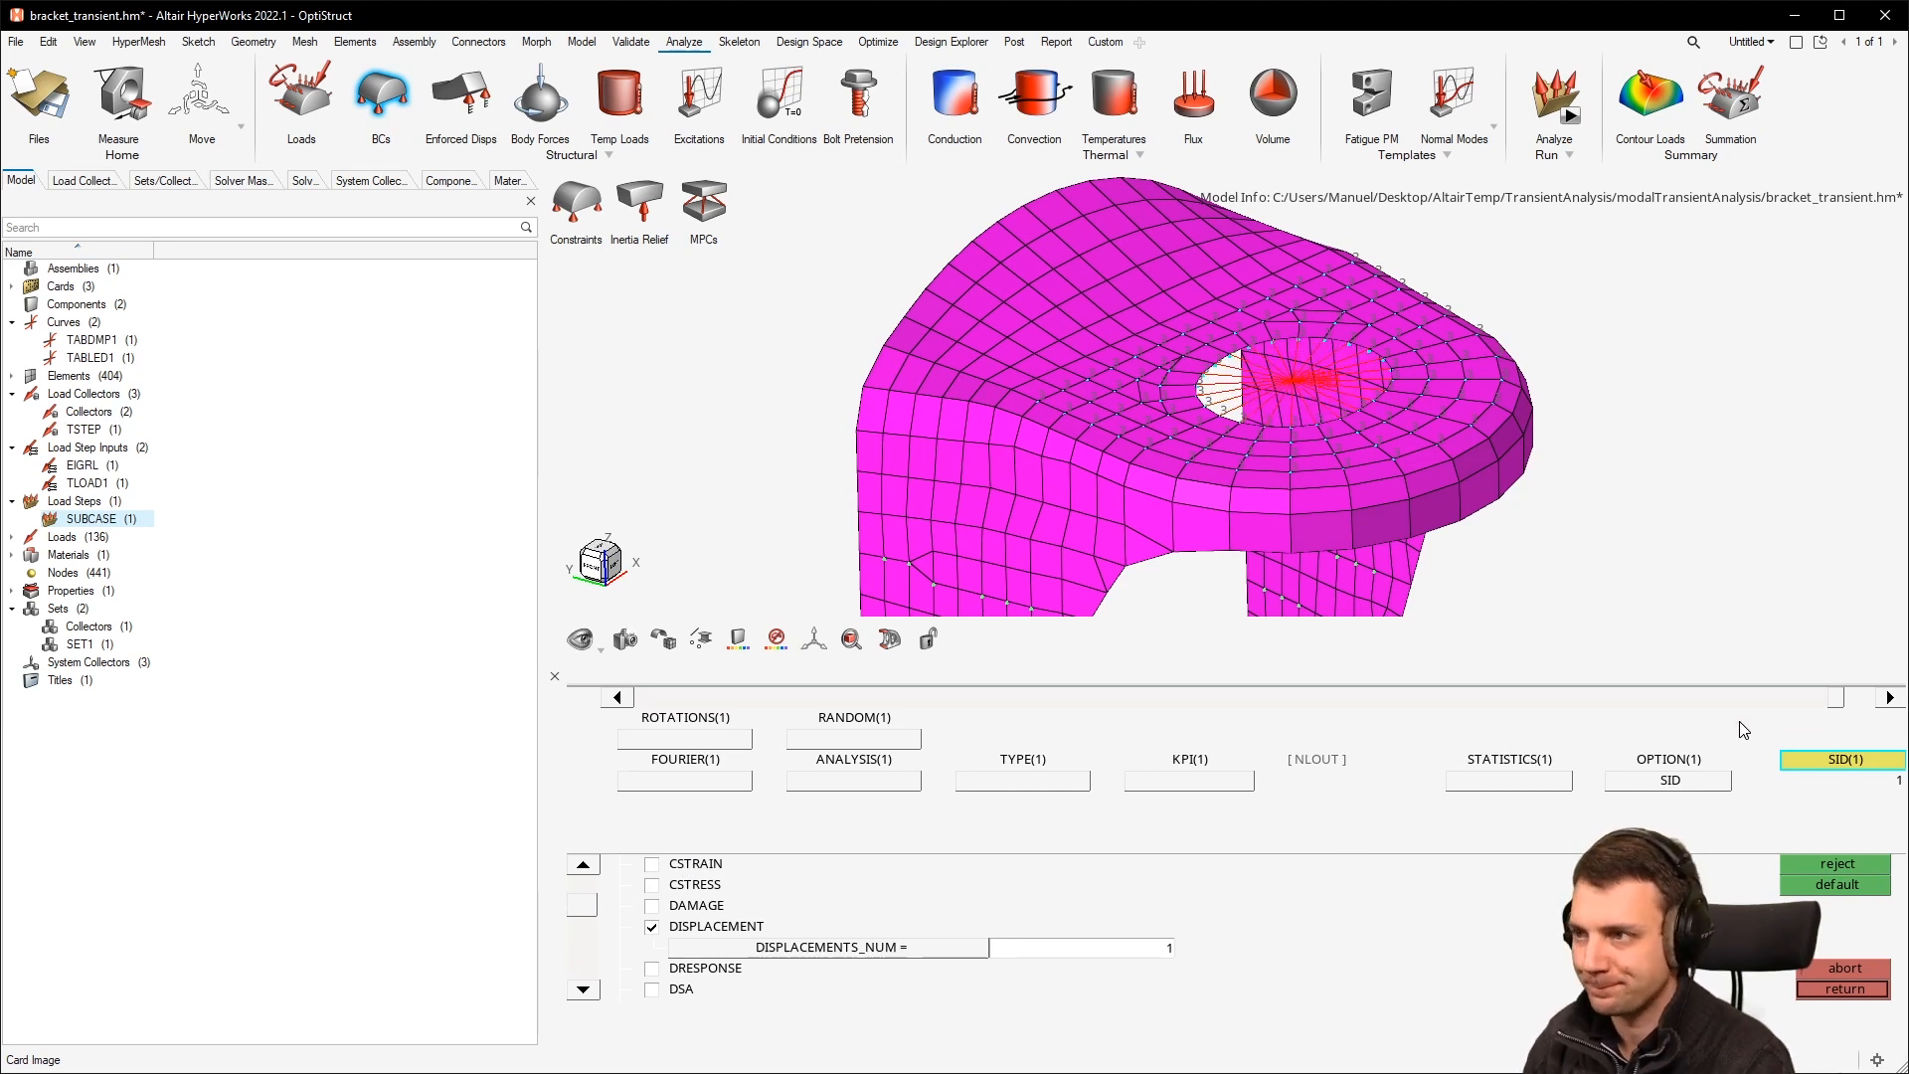
{"action": "left_click", "coordinate": [1829, 990]}
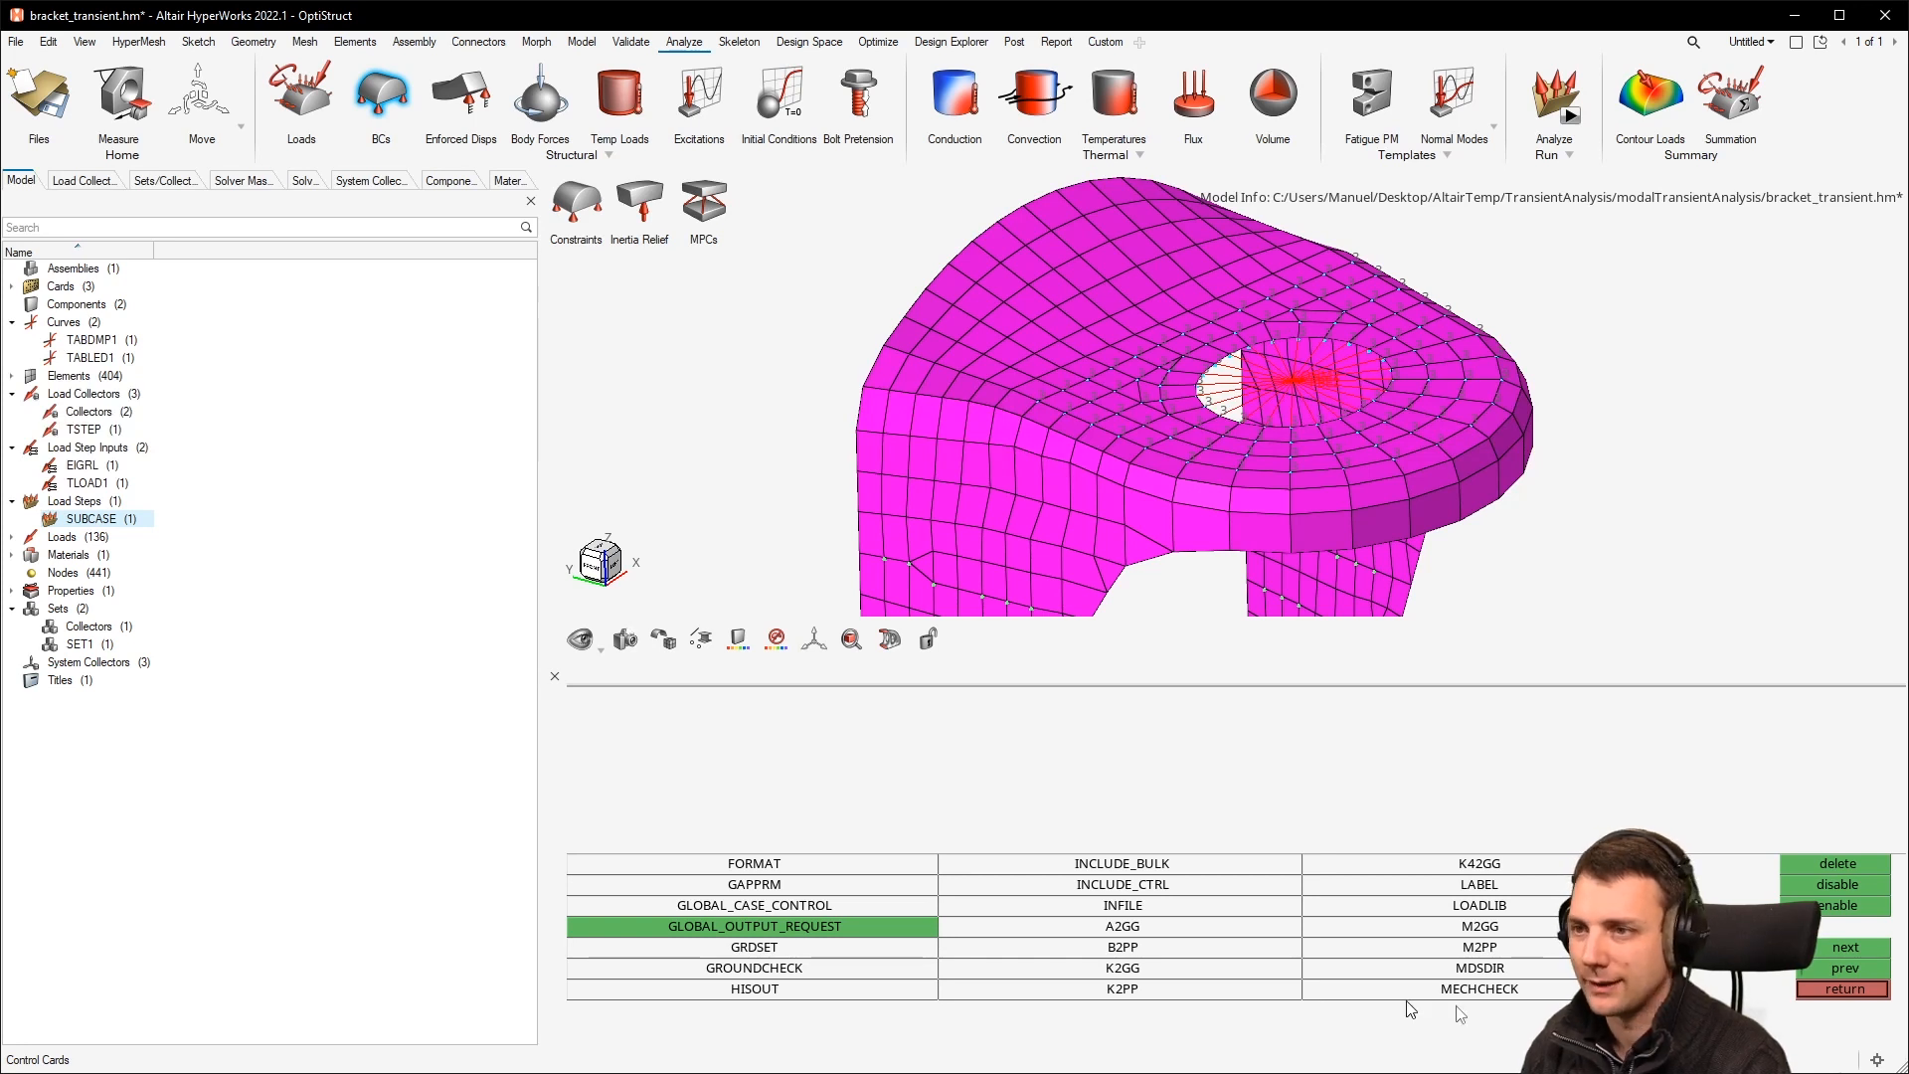
Step: Add the OUTPUT control card with number_of_outputs 2 and set the first output to H3D with FREQ ALL
{"action": "left_click", "coordinate": [1841, 951]}
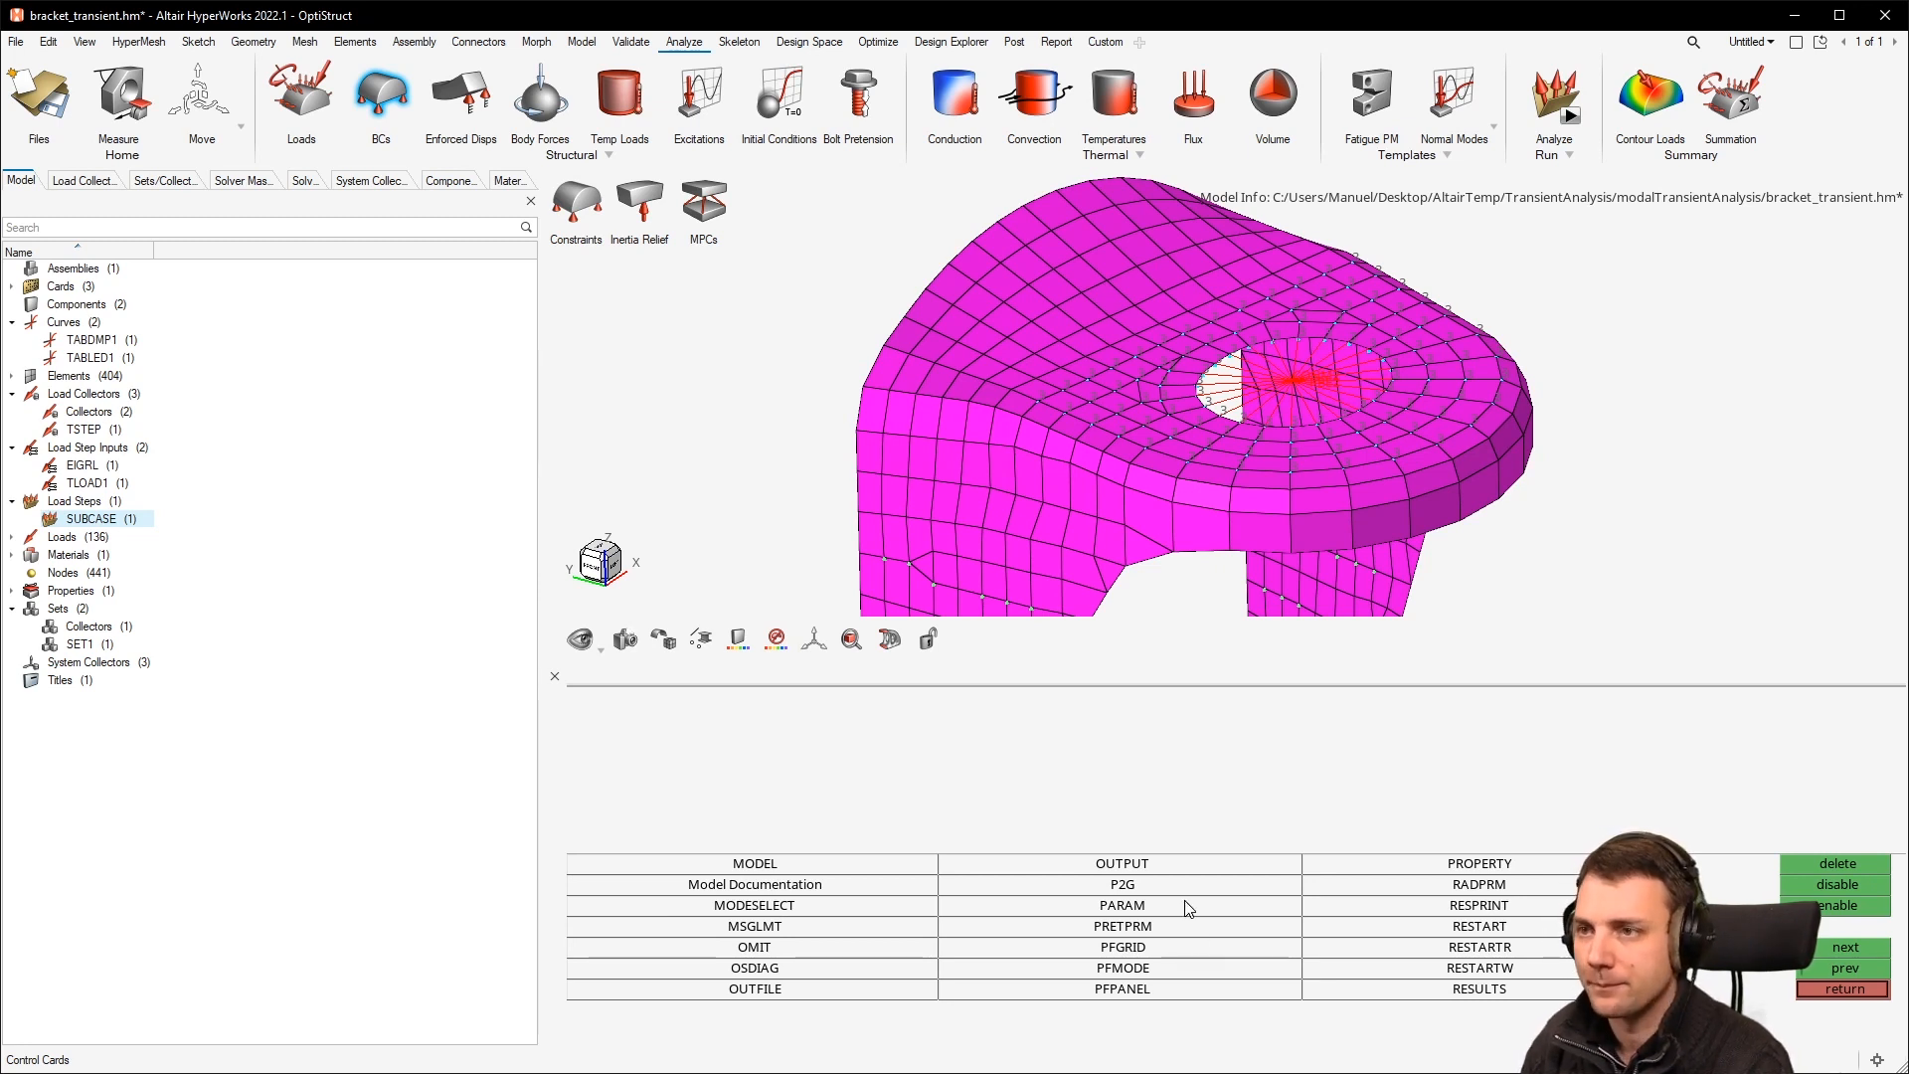
{"action": "left_click", "coordinate": [1191, 867]}
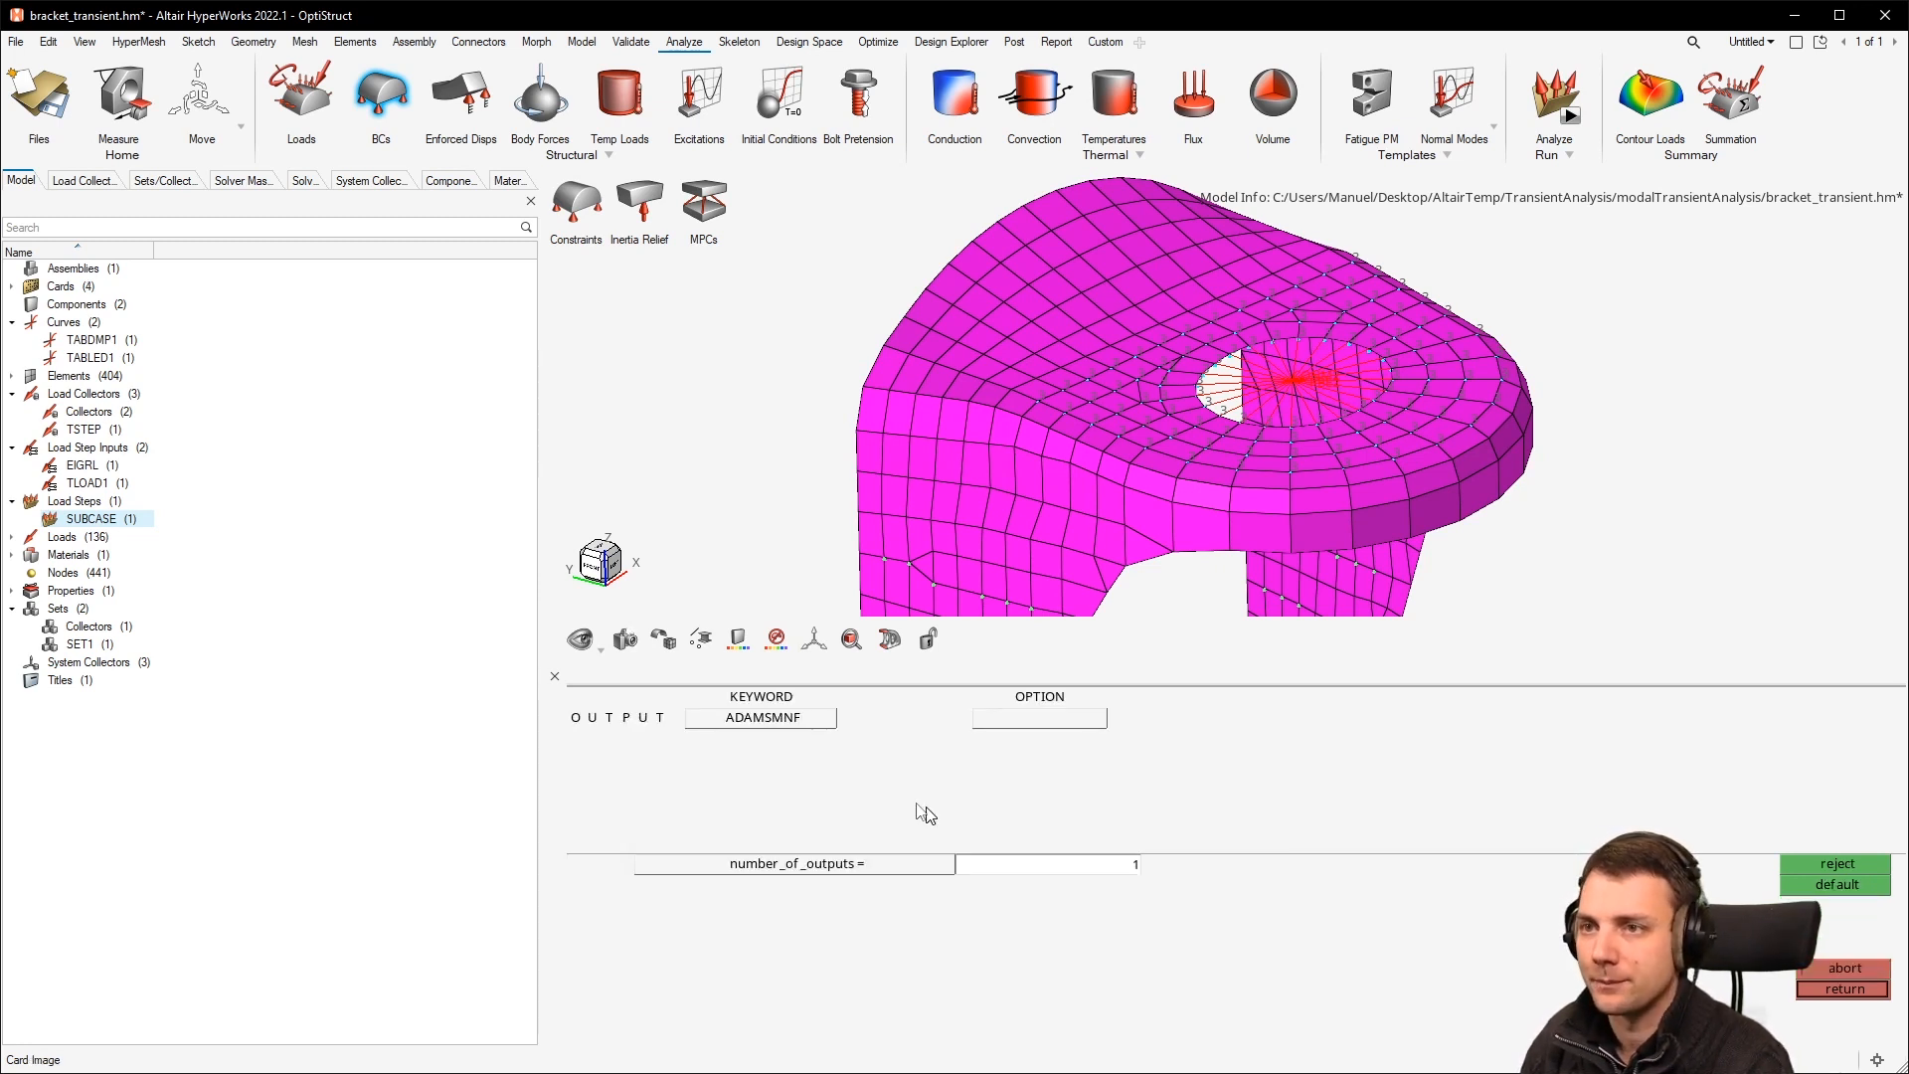
{"action": "left_click", "coordinate": [1135, 864]}
{"action": "type", "text": "2"}
{"action": "key", "text": "Return"}
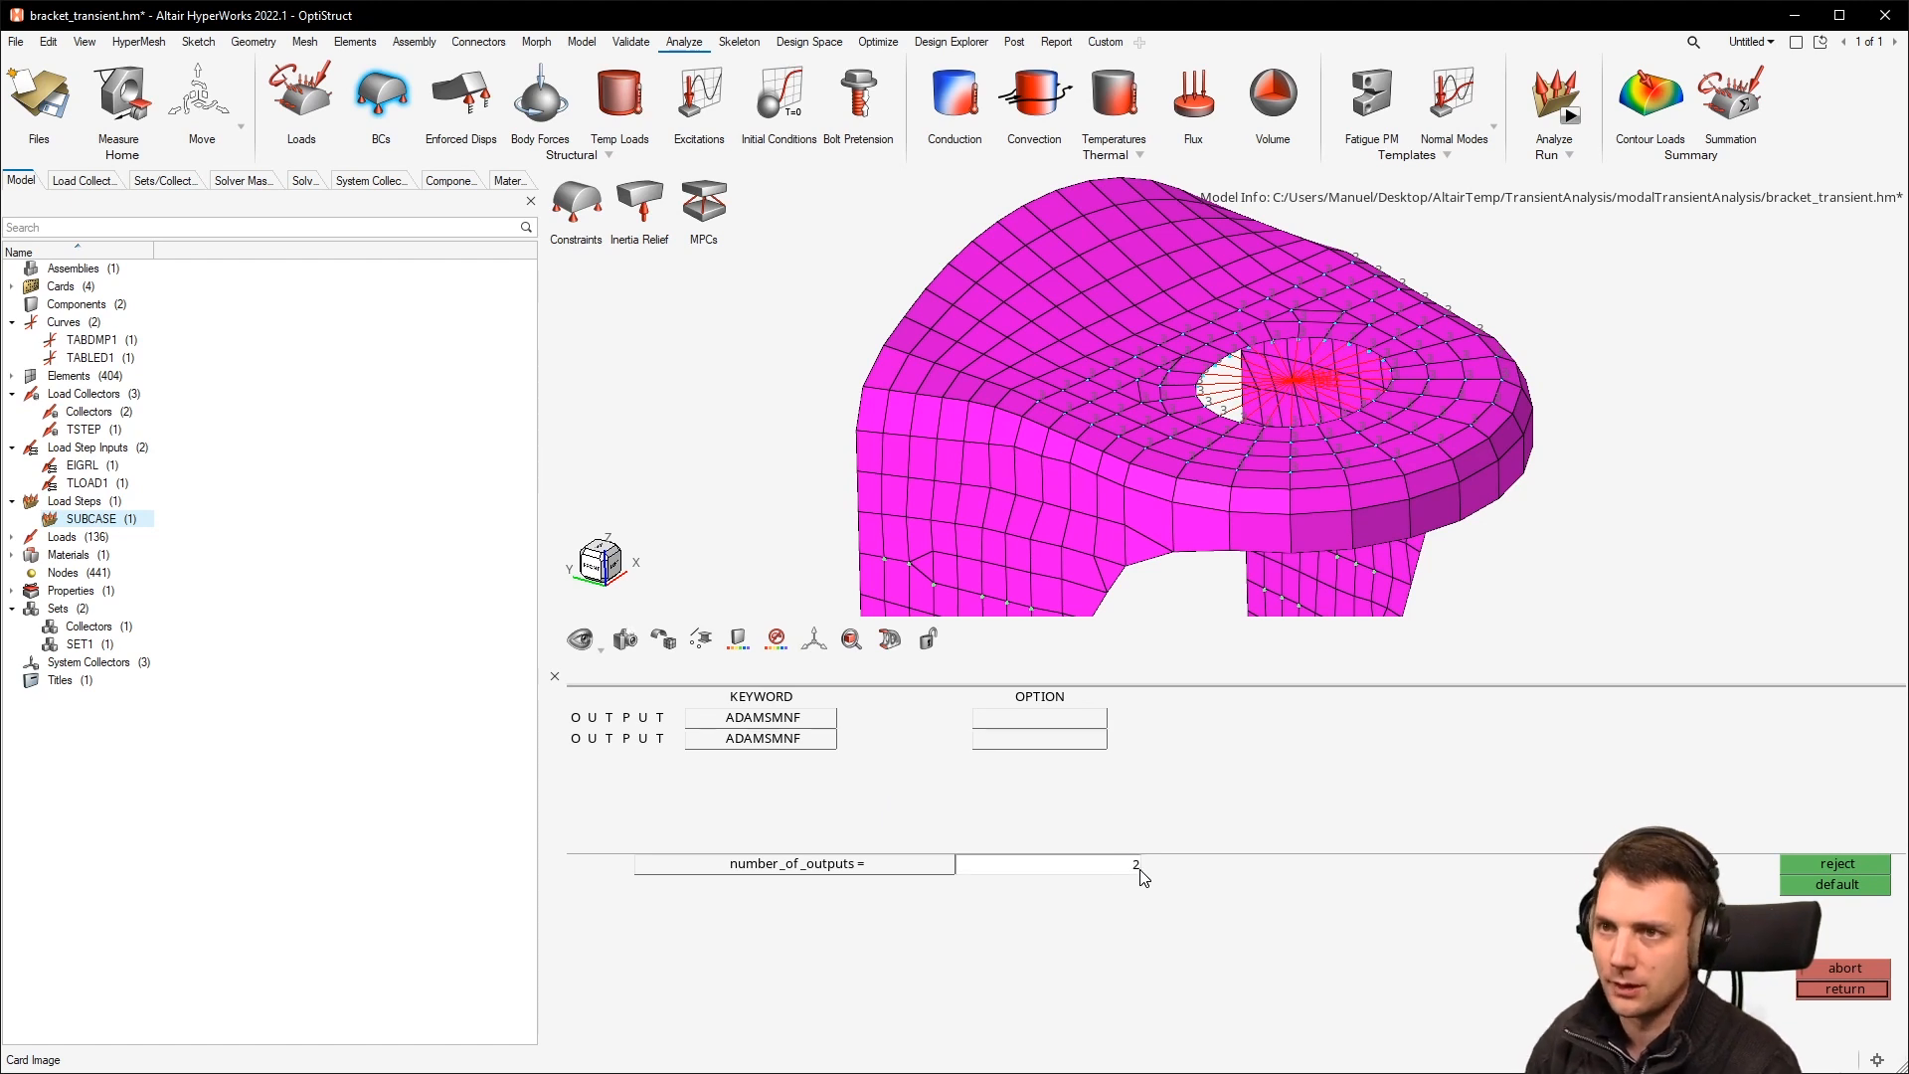
{"action": "left_click", "coordinate": [735, 724]}
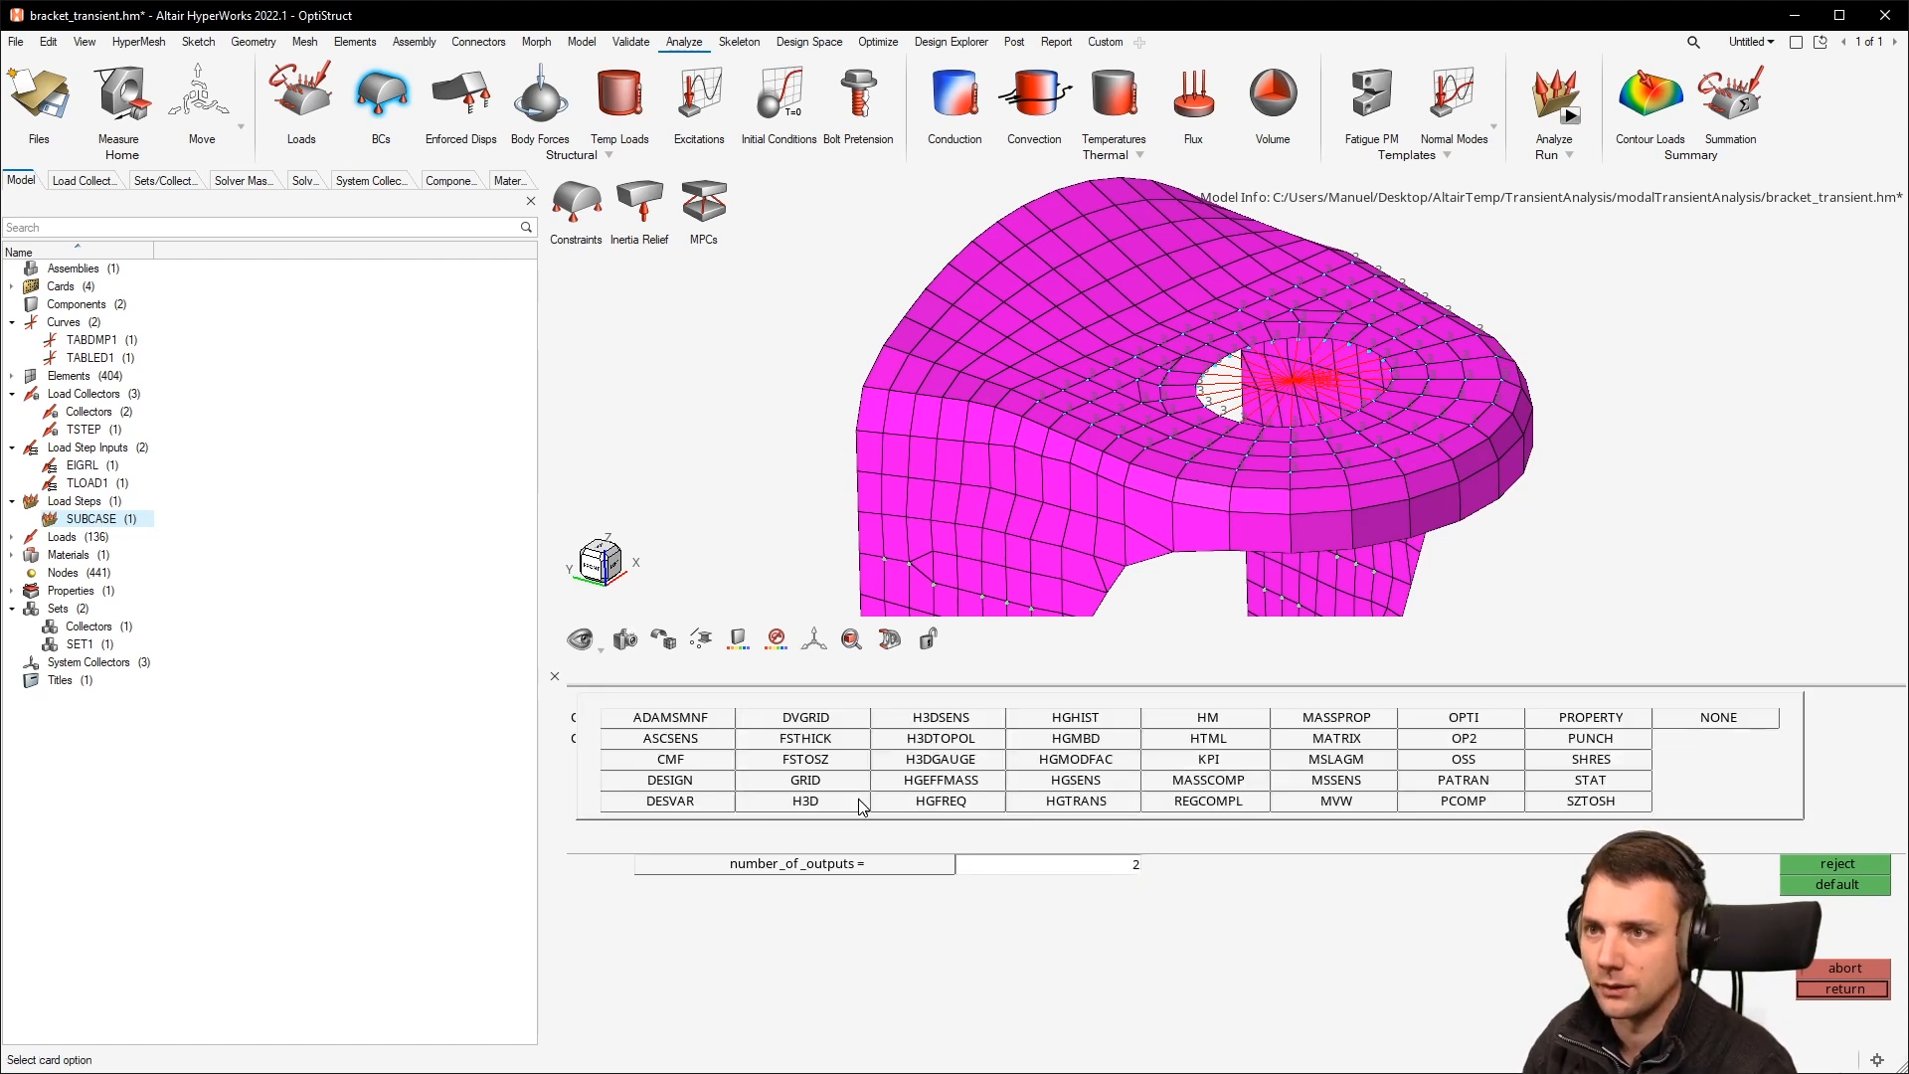
{"action": "left_click", "coordinate": [863, 801]}
{"action": "left_click", "coordinate": [891, 722]}
{"action": "left_click", "coordinate": [777, 778]}
Step: Set the second output's keyword to HGTRANS with FREQ ALL and leave the control cards
{"action": "left_click", "coordinate": [773, 739]}
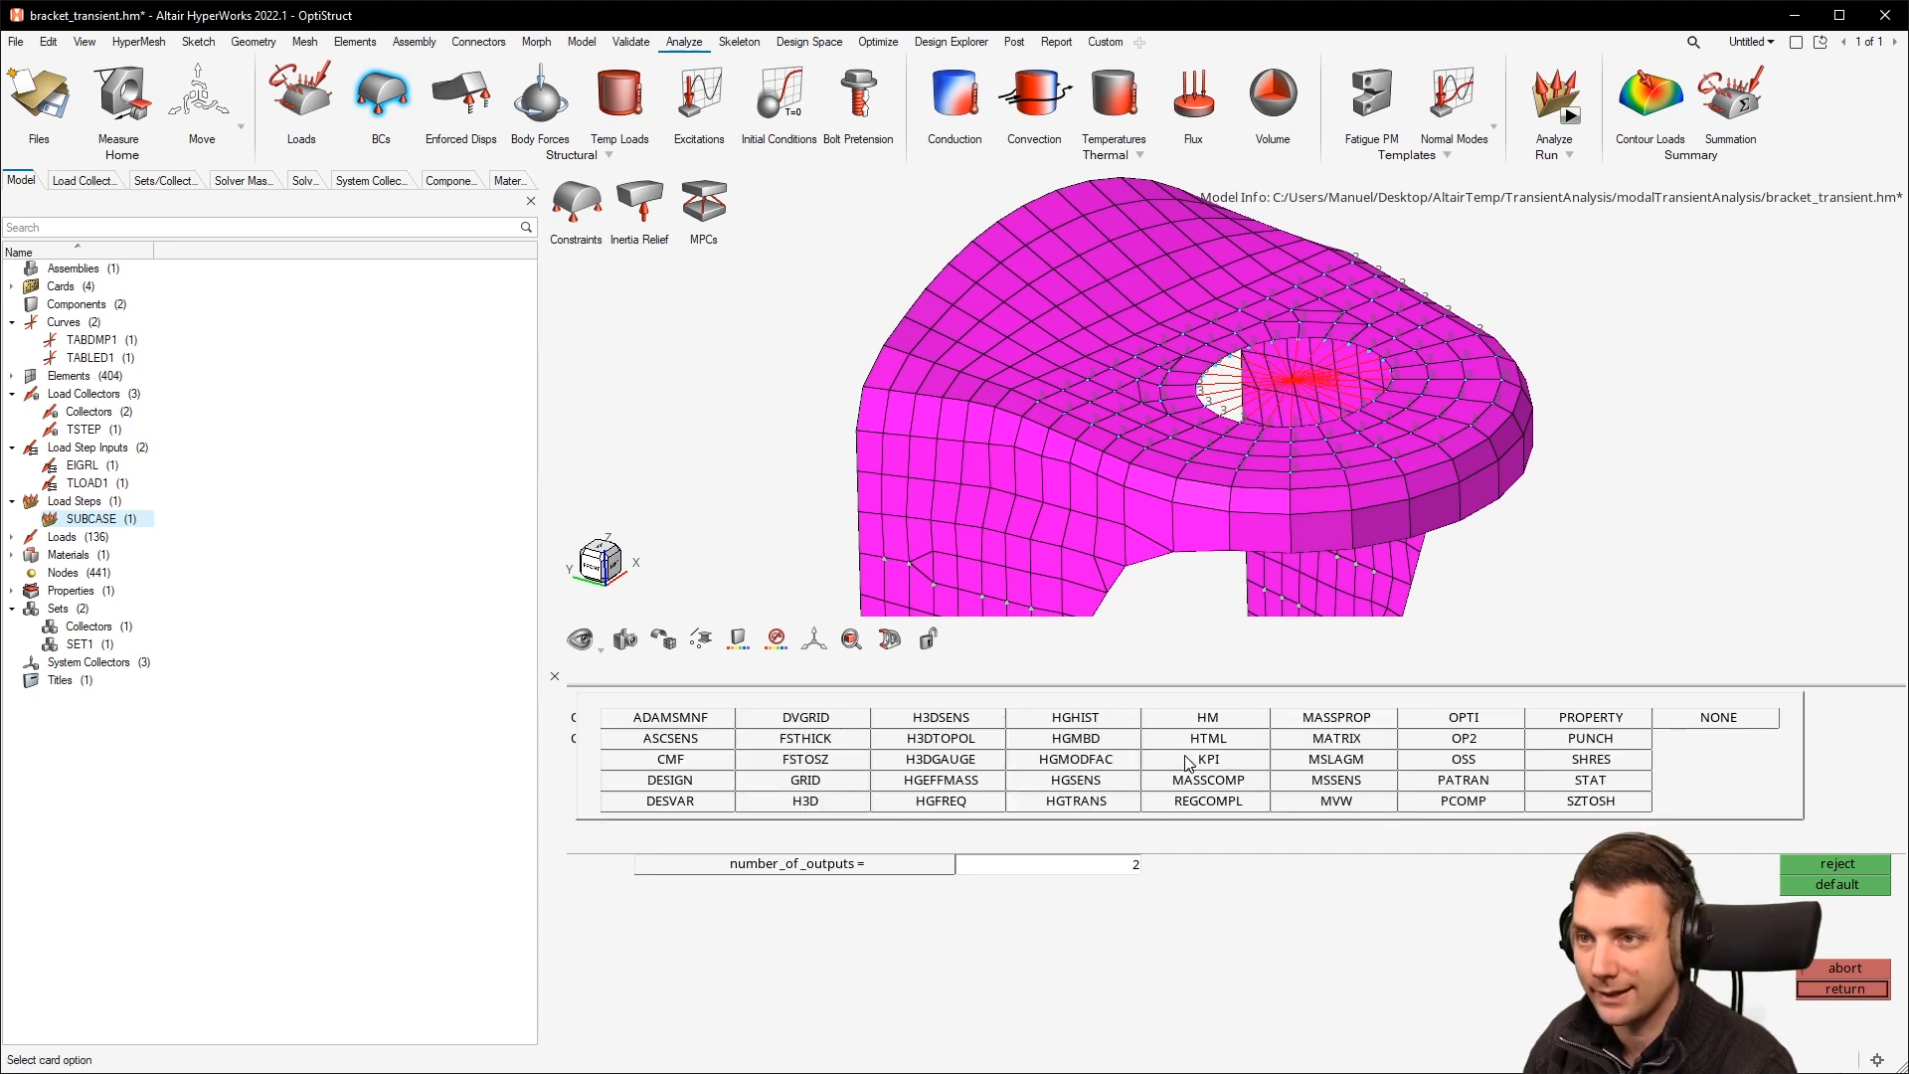
{"action": "left_click", "coordinate": [1112, 802]}
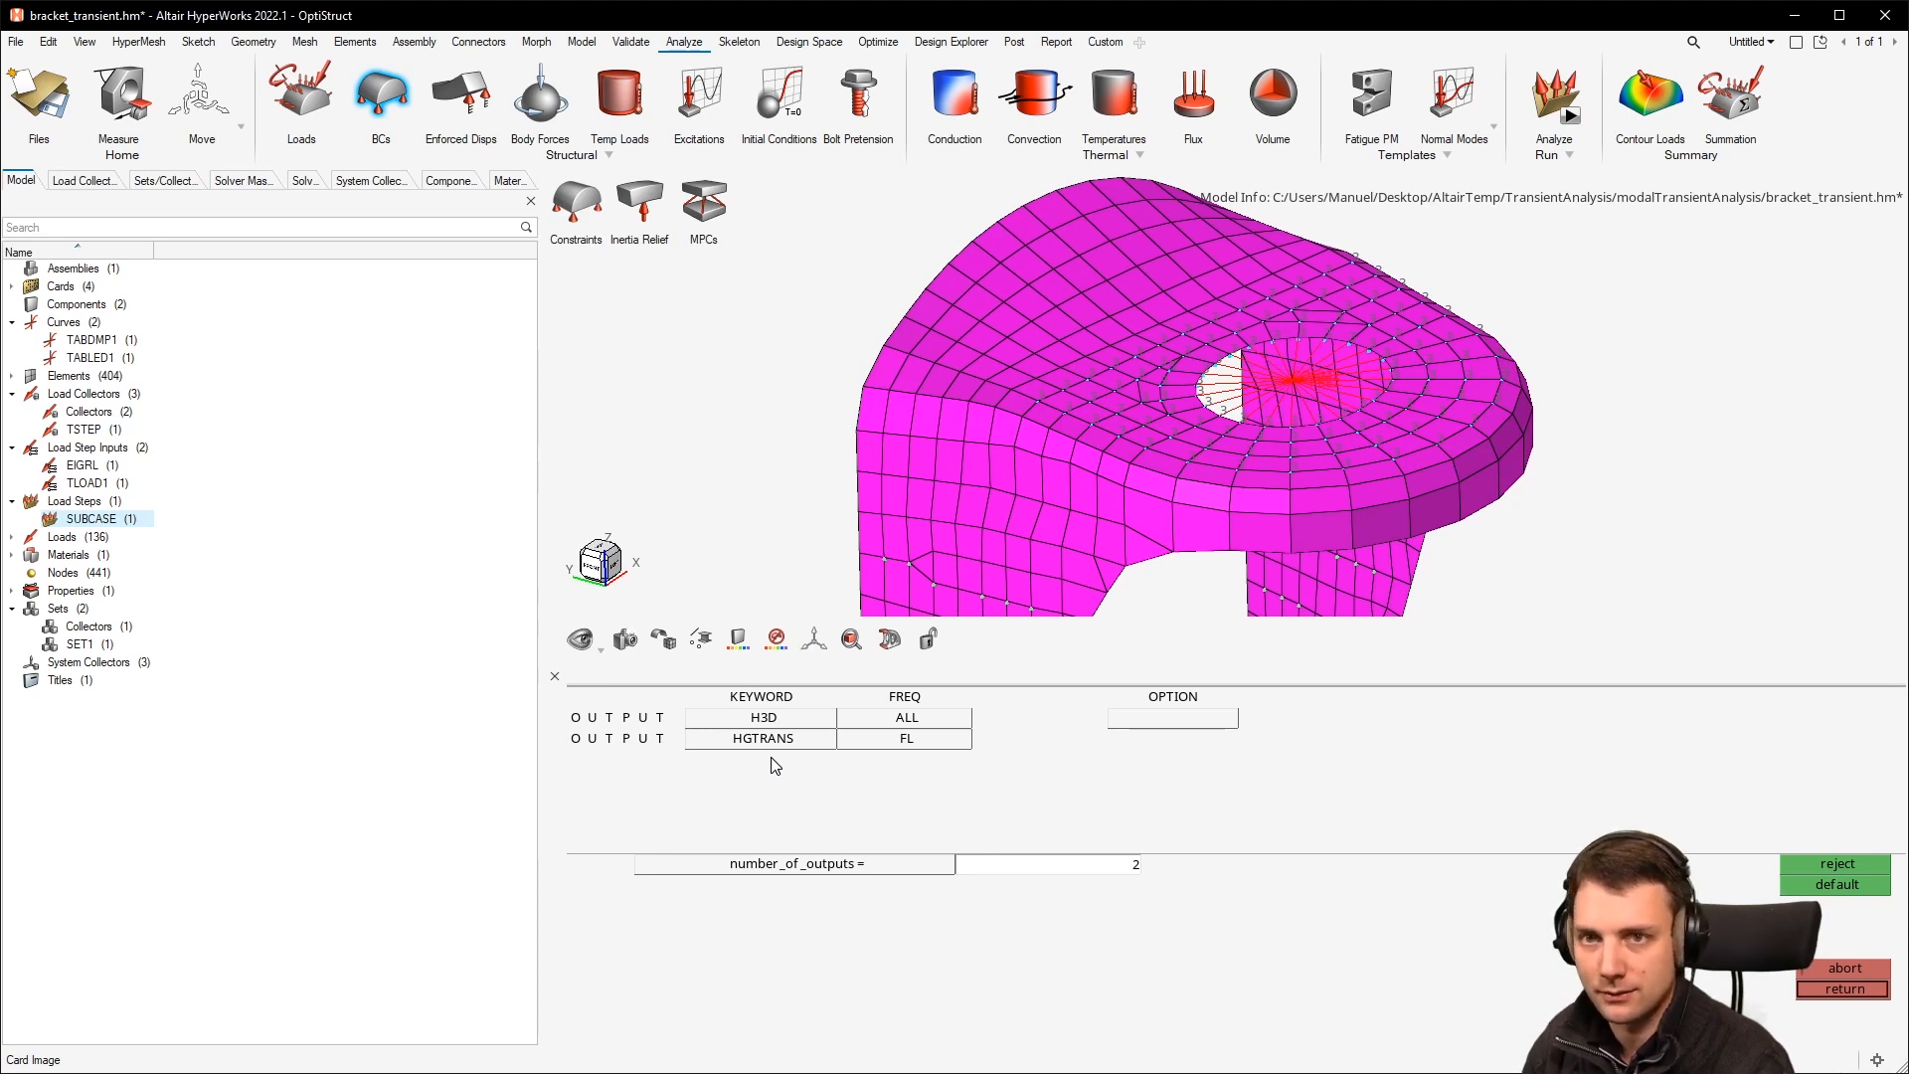
{"action": "left_click", "coordinate": [917, 733]}
{"action": "left_click", "coordinate": [785, 798]}
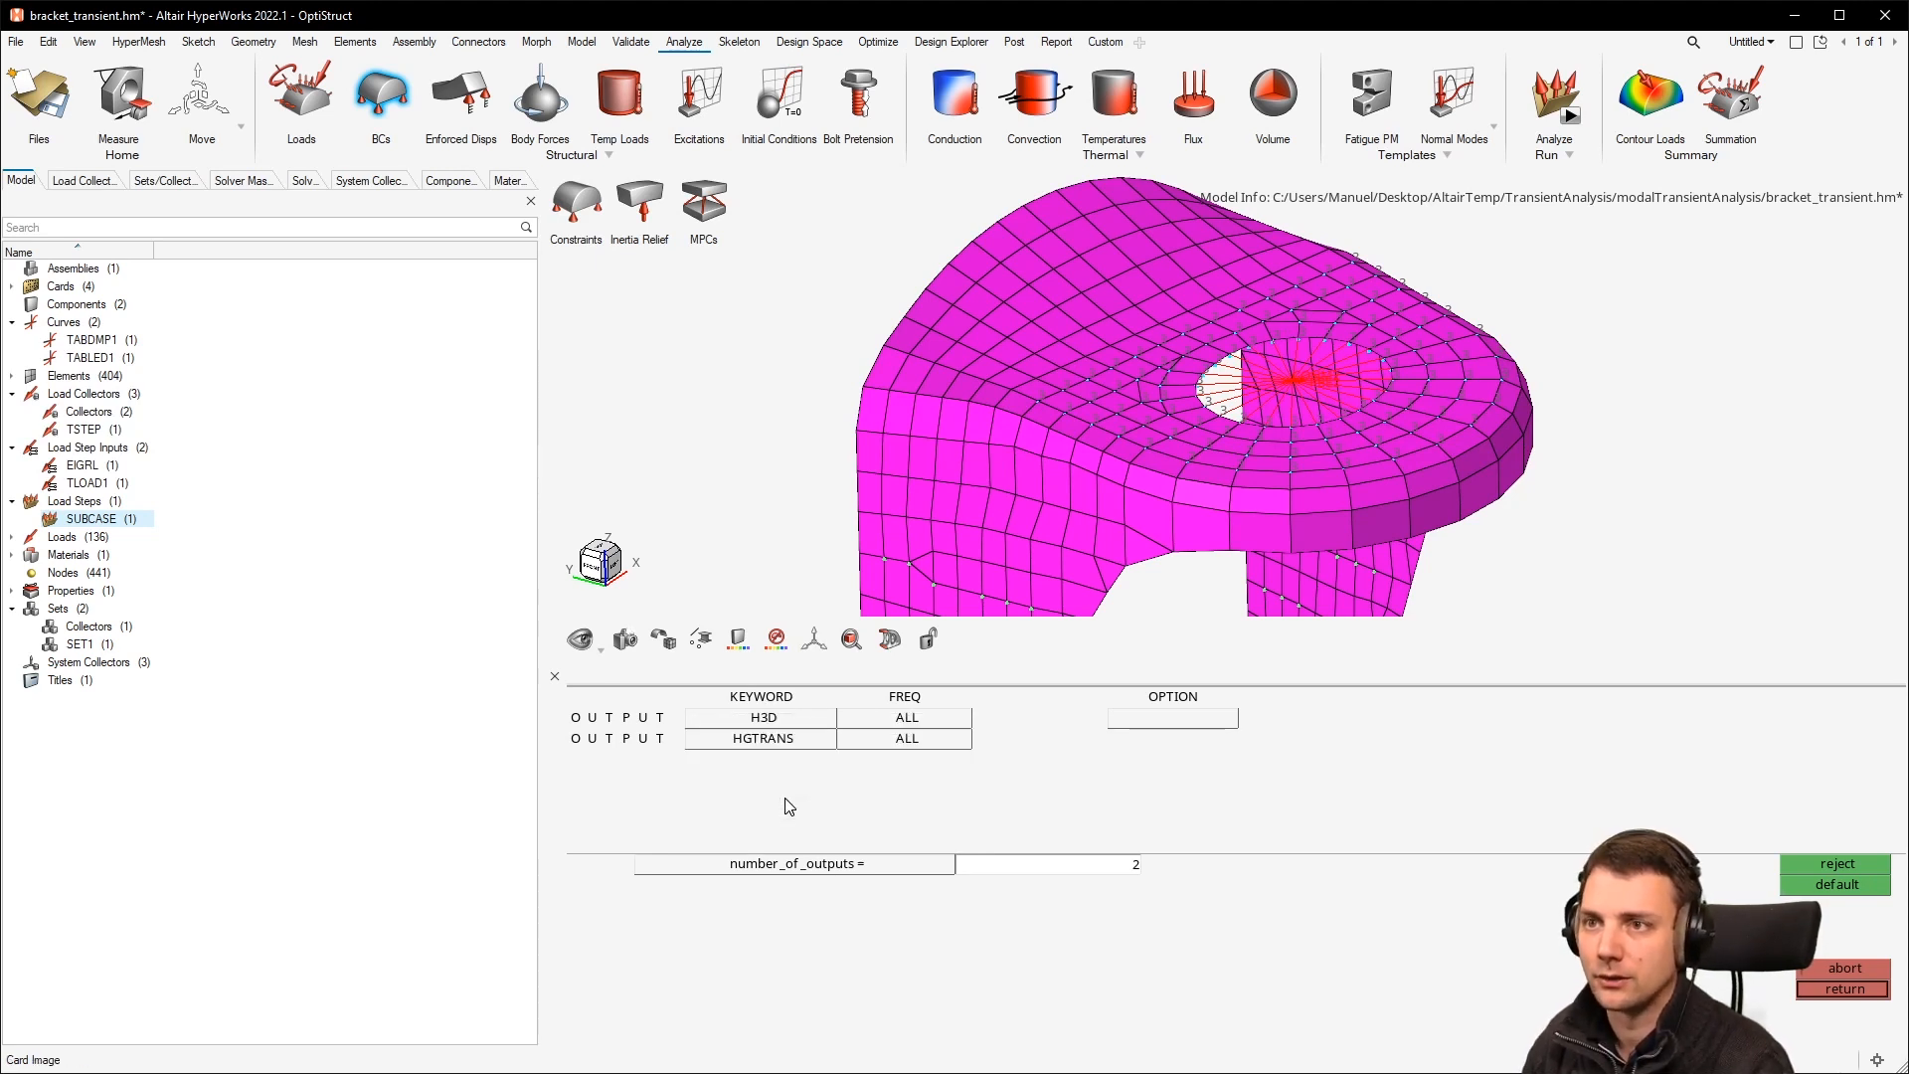
{"action": "left_click", "coordinate": [1847, 990]}
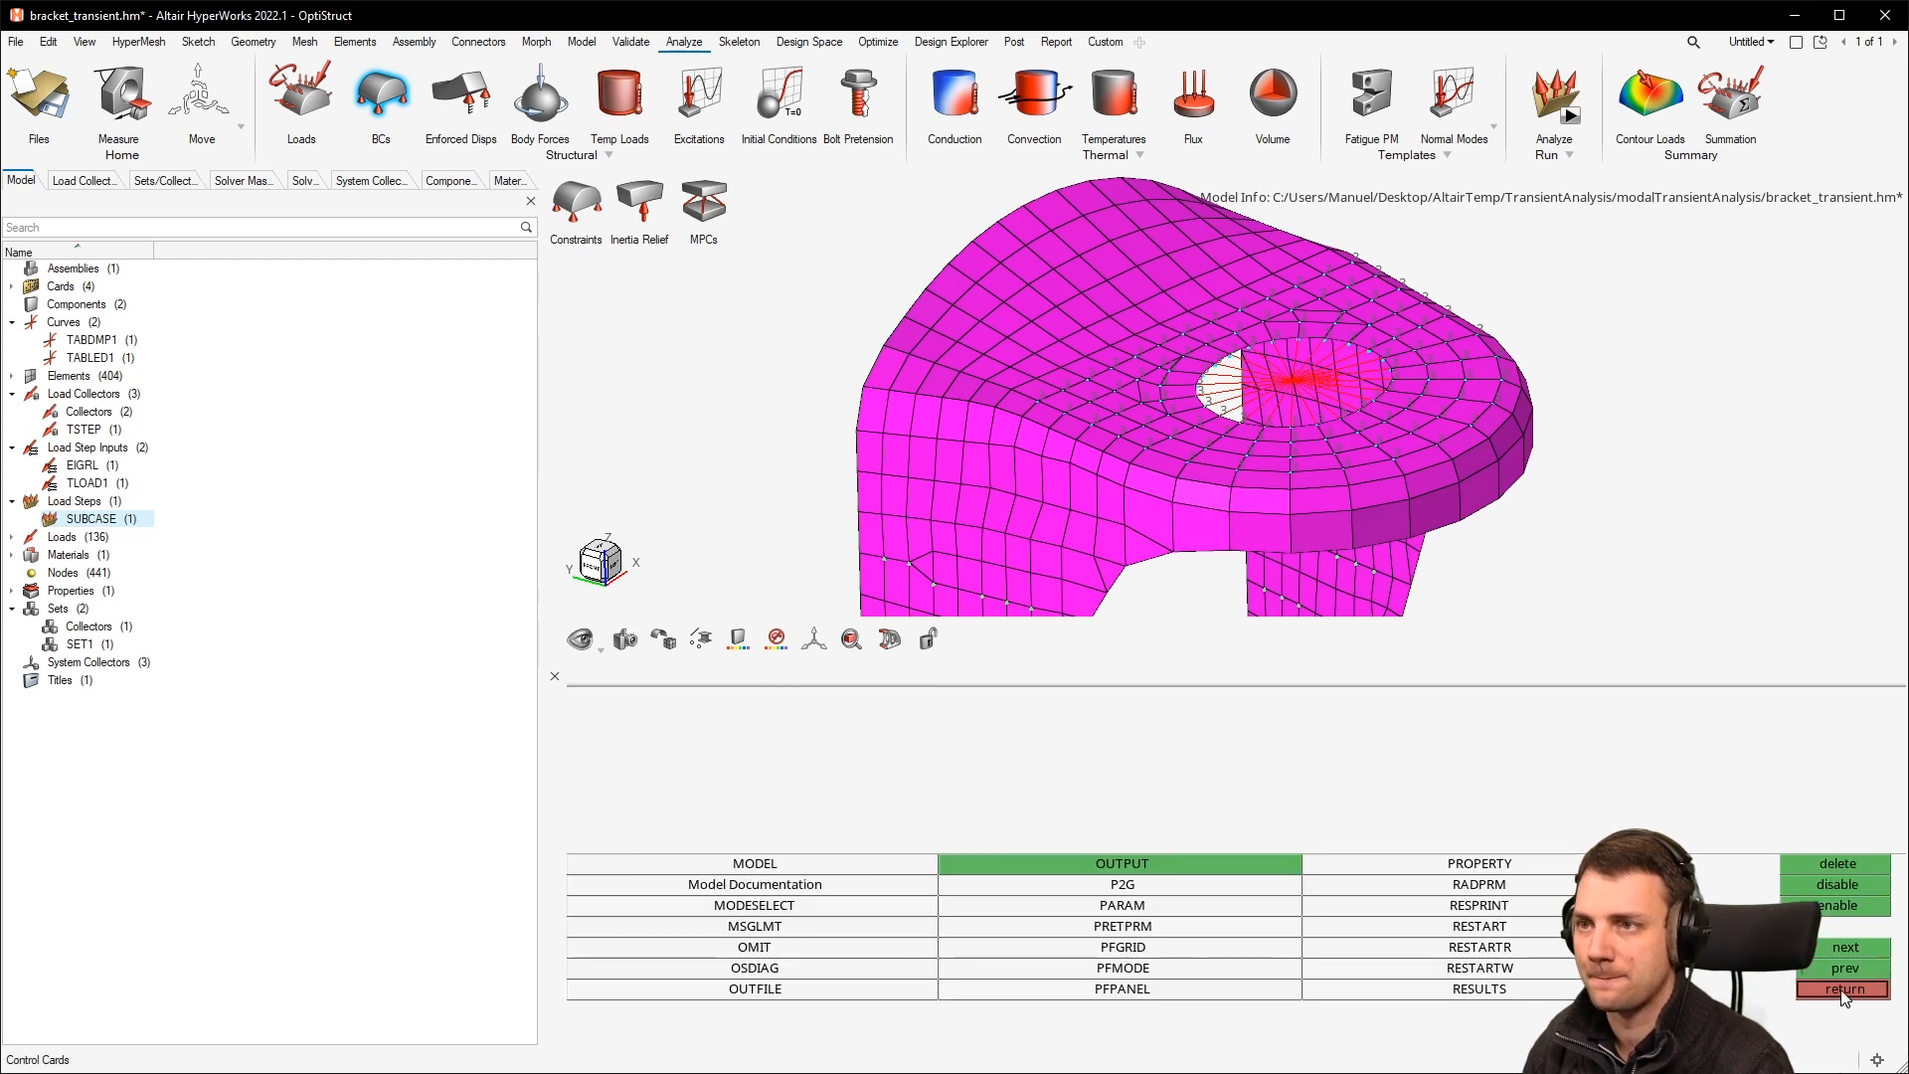
{"action": "left_click", "coordinate": [1869, 989]}
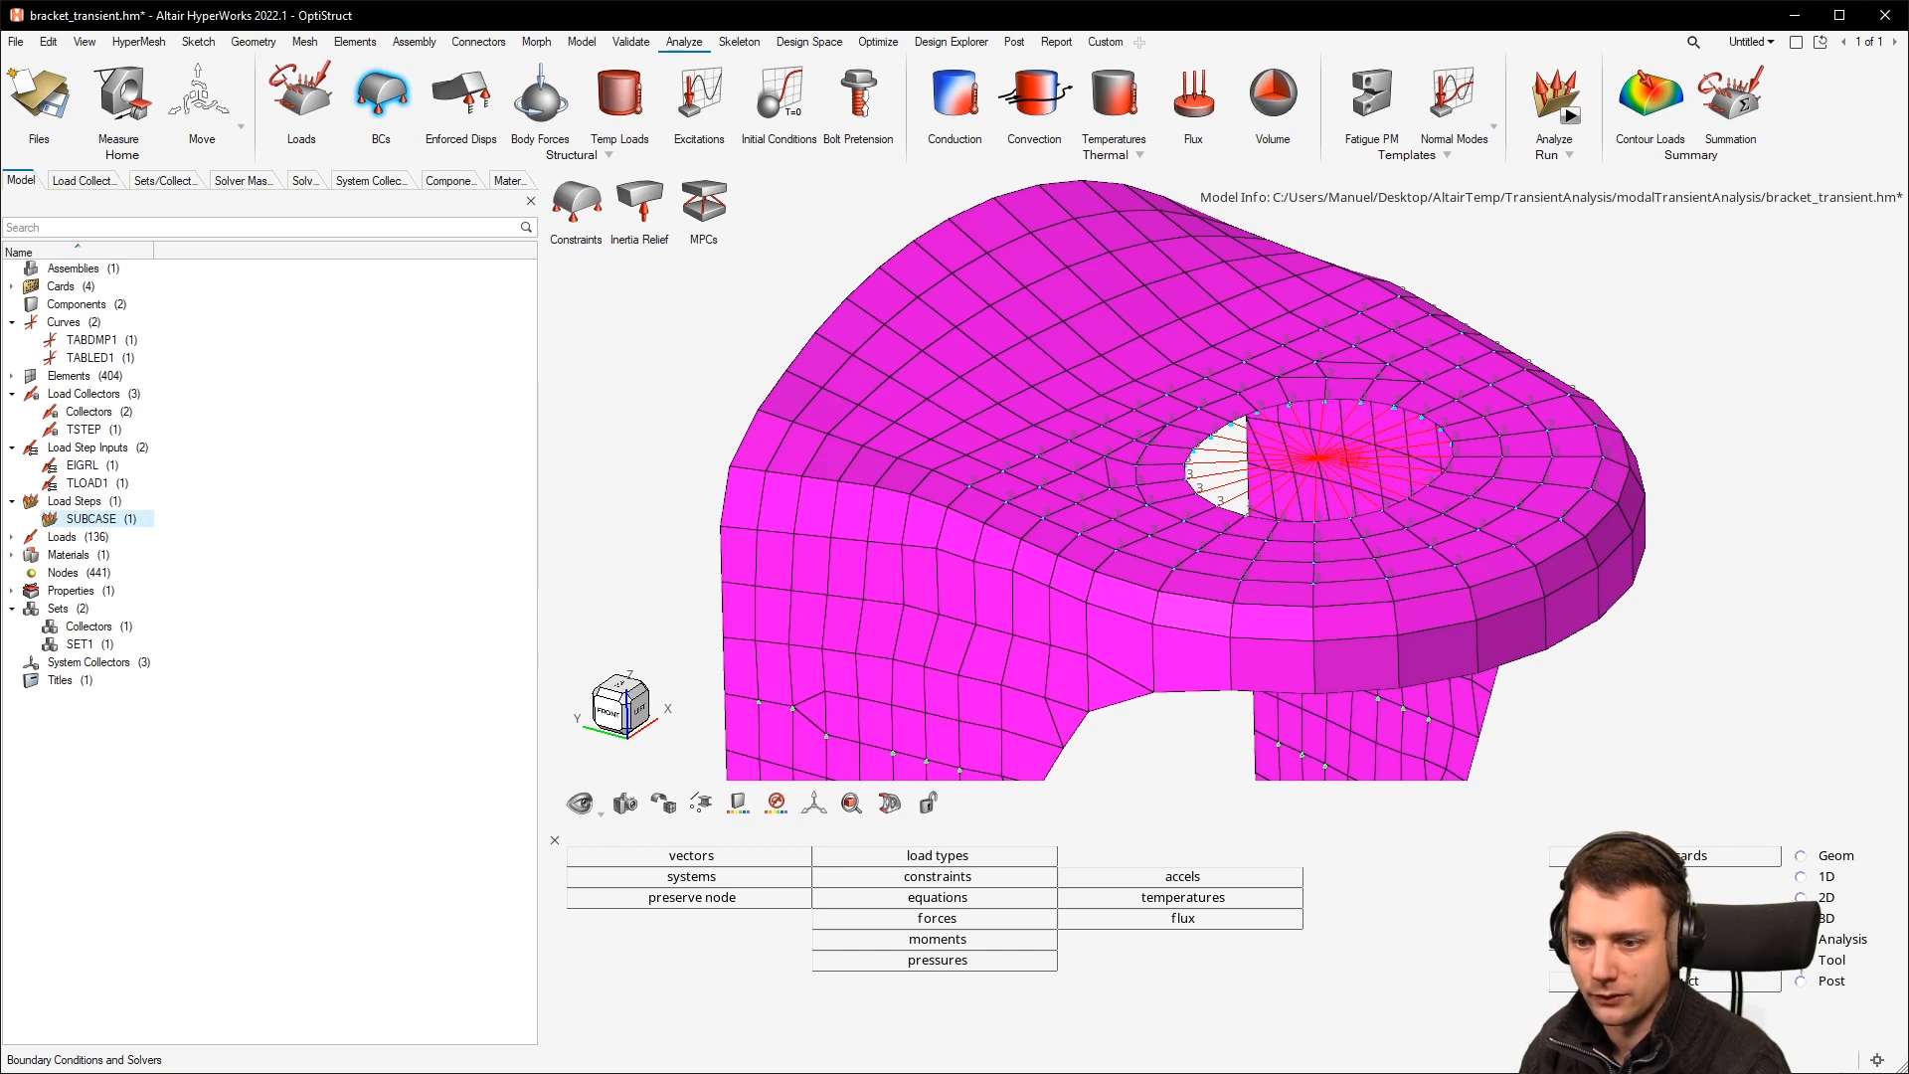
Step: Save the model under the new name bracket_transient2.hm in the modalTransientAnalysis folder
{"action": "left_click", "coordinate": [15, 41]}
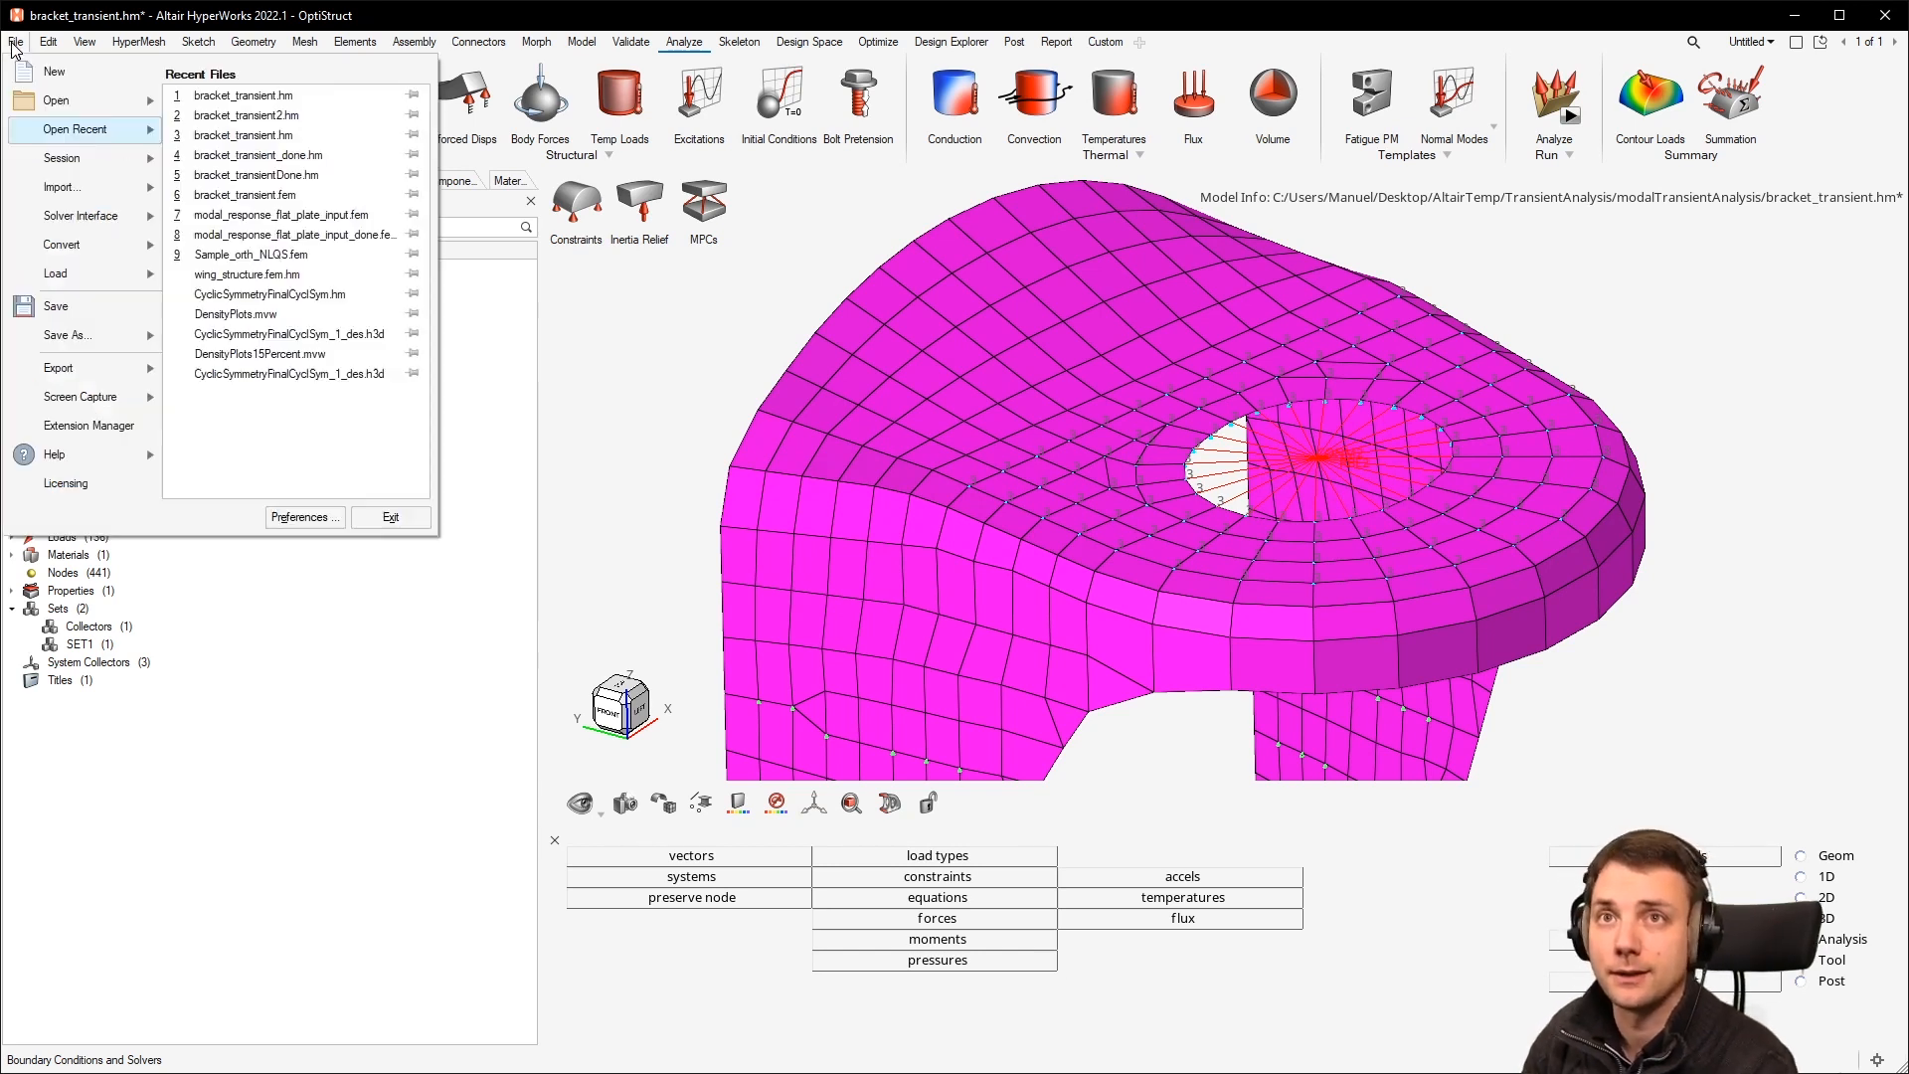
{"action": "mouse_move", "coordinate": [112, 337]}
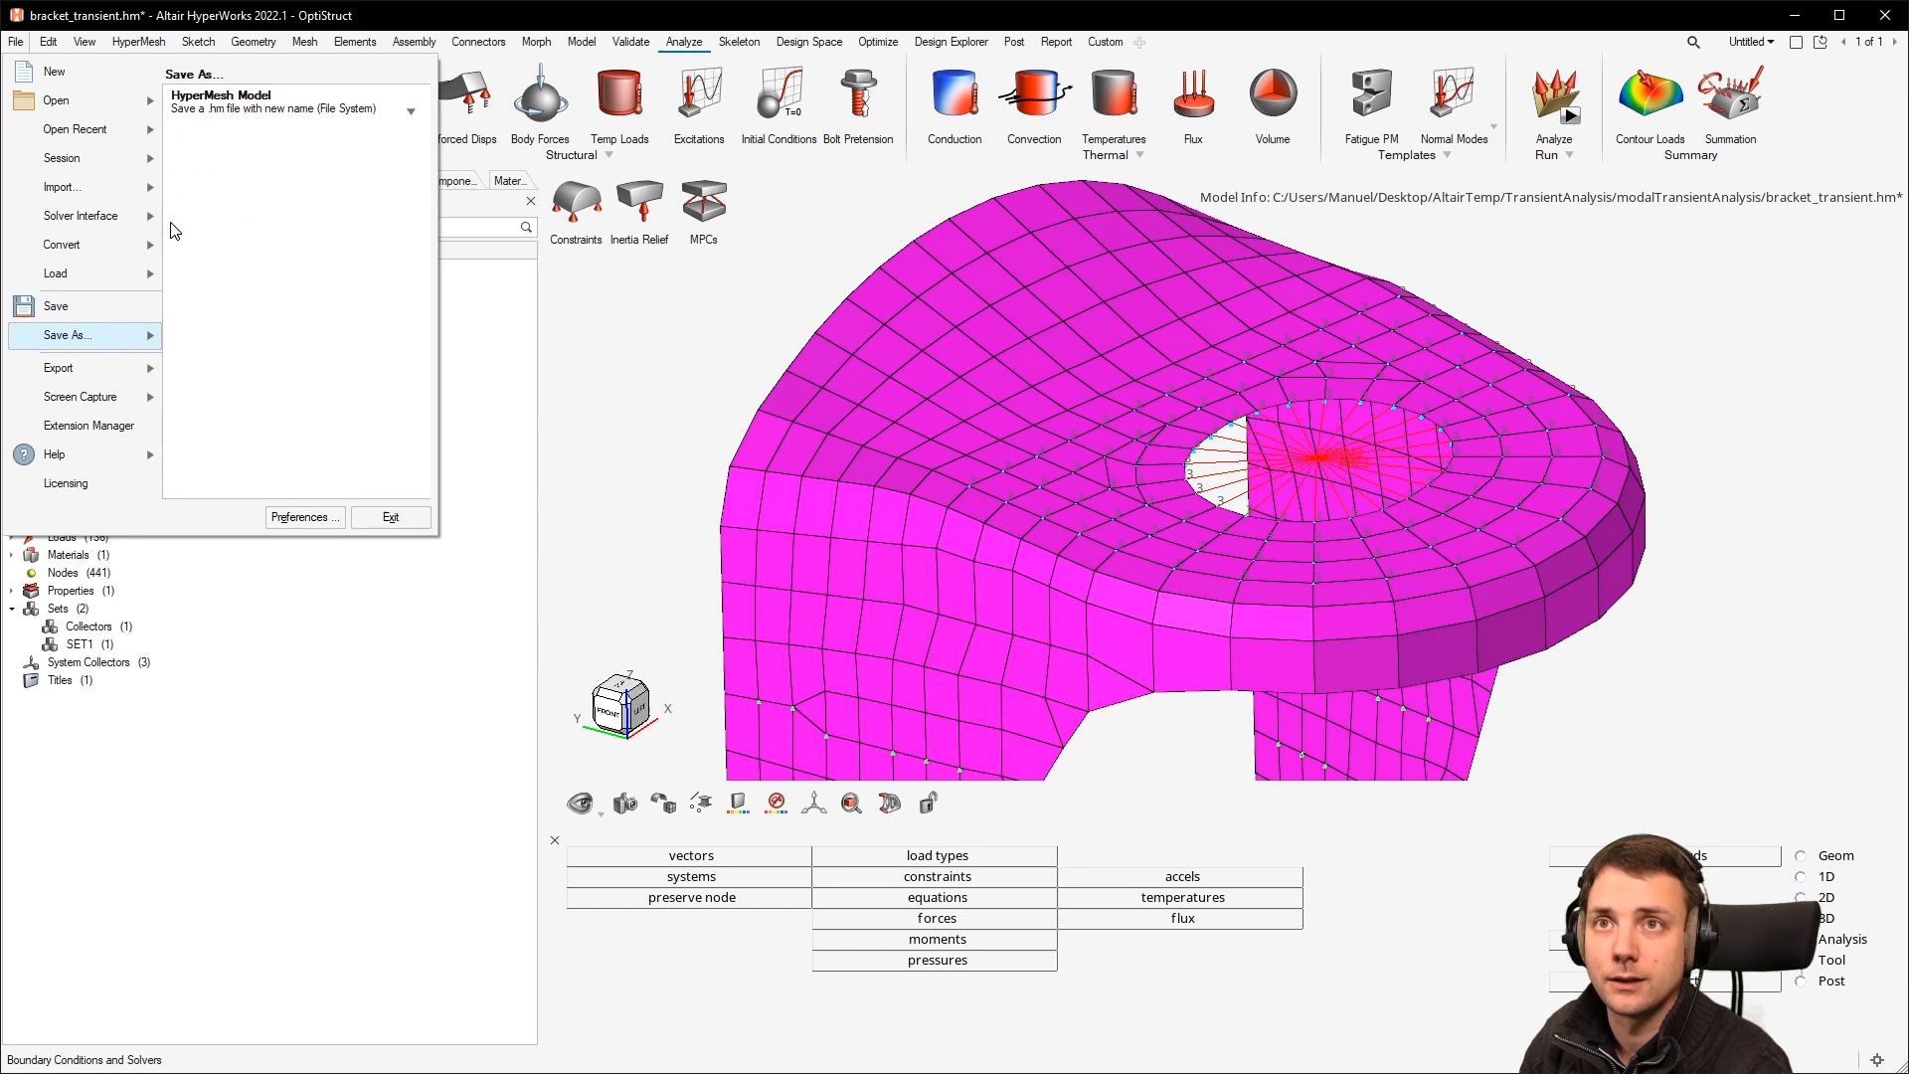
{"action": "left_click", "coordinate": [253, 109]}
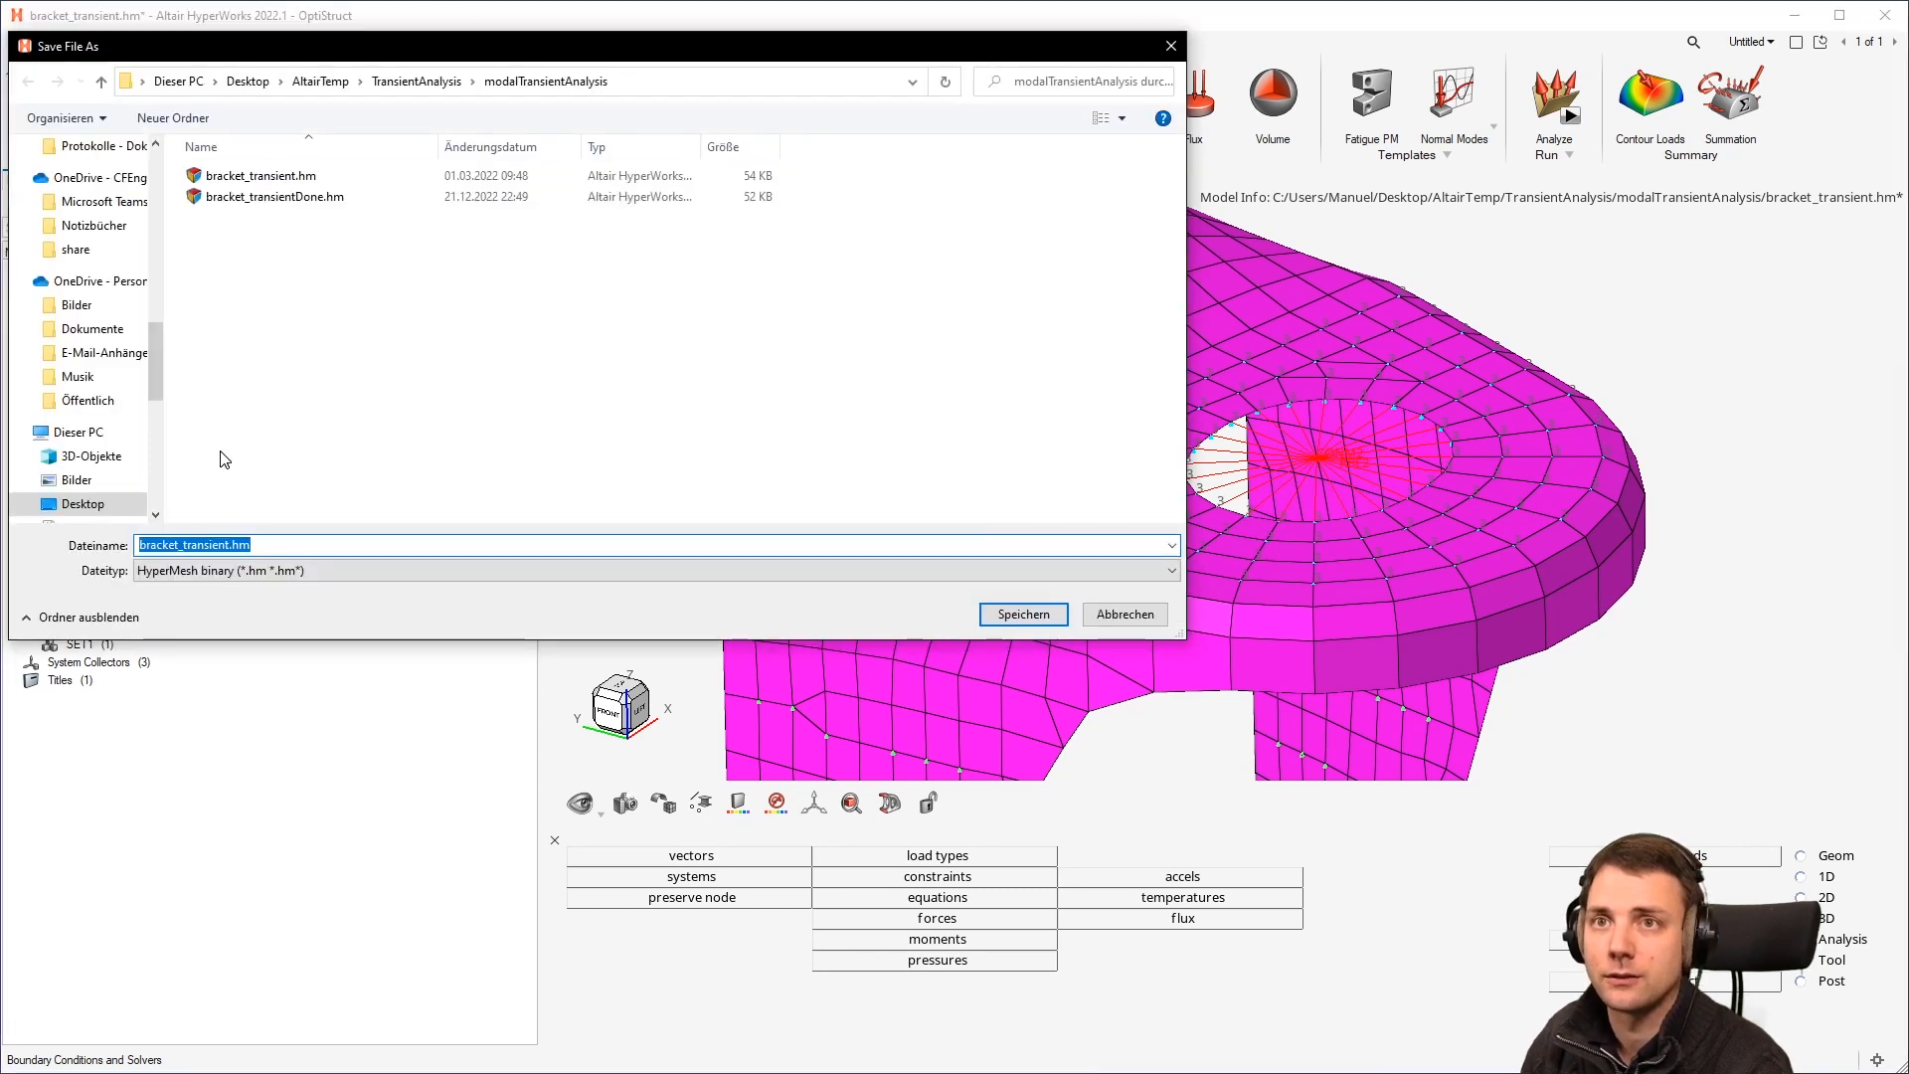
{"action": "left_click", "coordinate": [227, 545]}
{"action": "key", "text": "Right"}
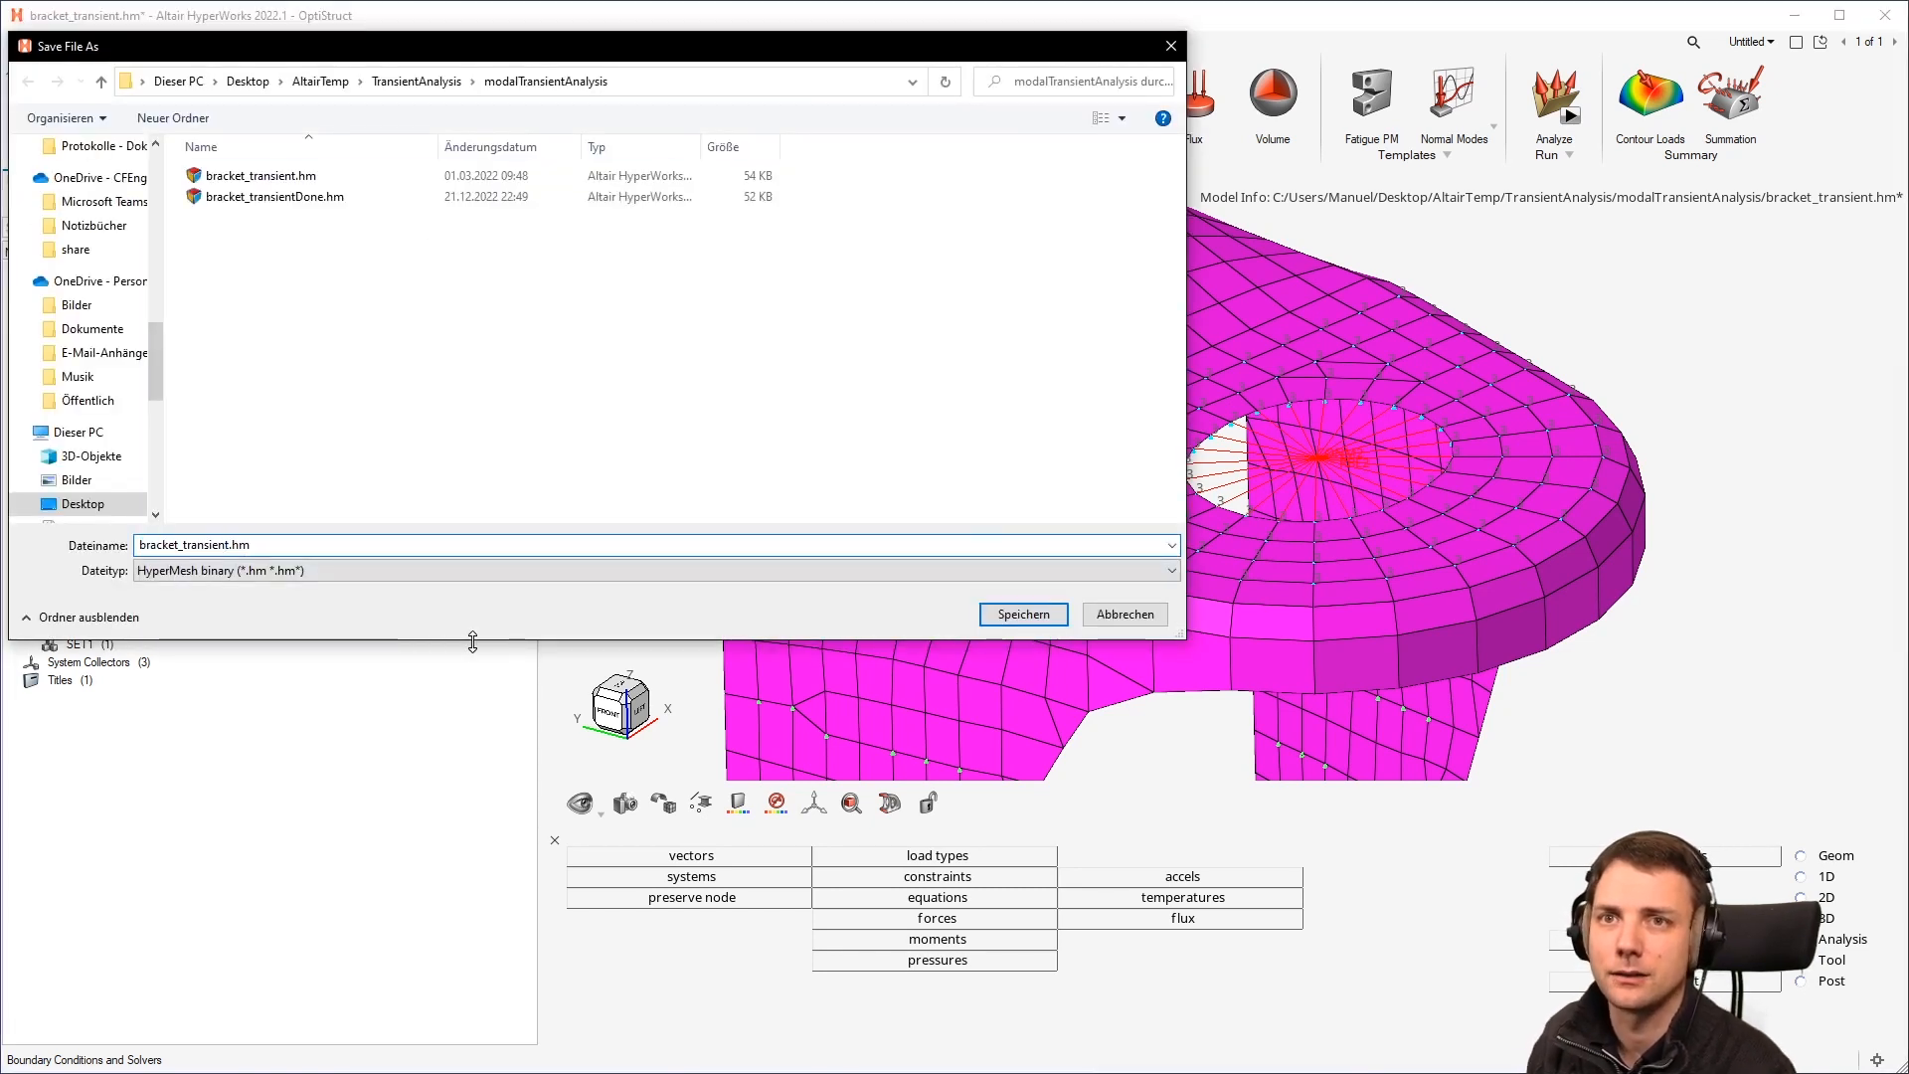
{"action": "type", "text": "2"}
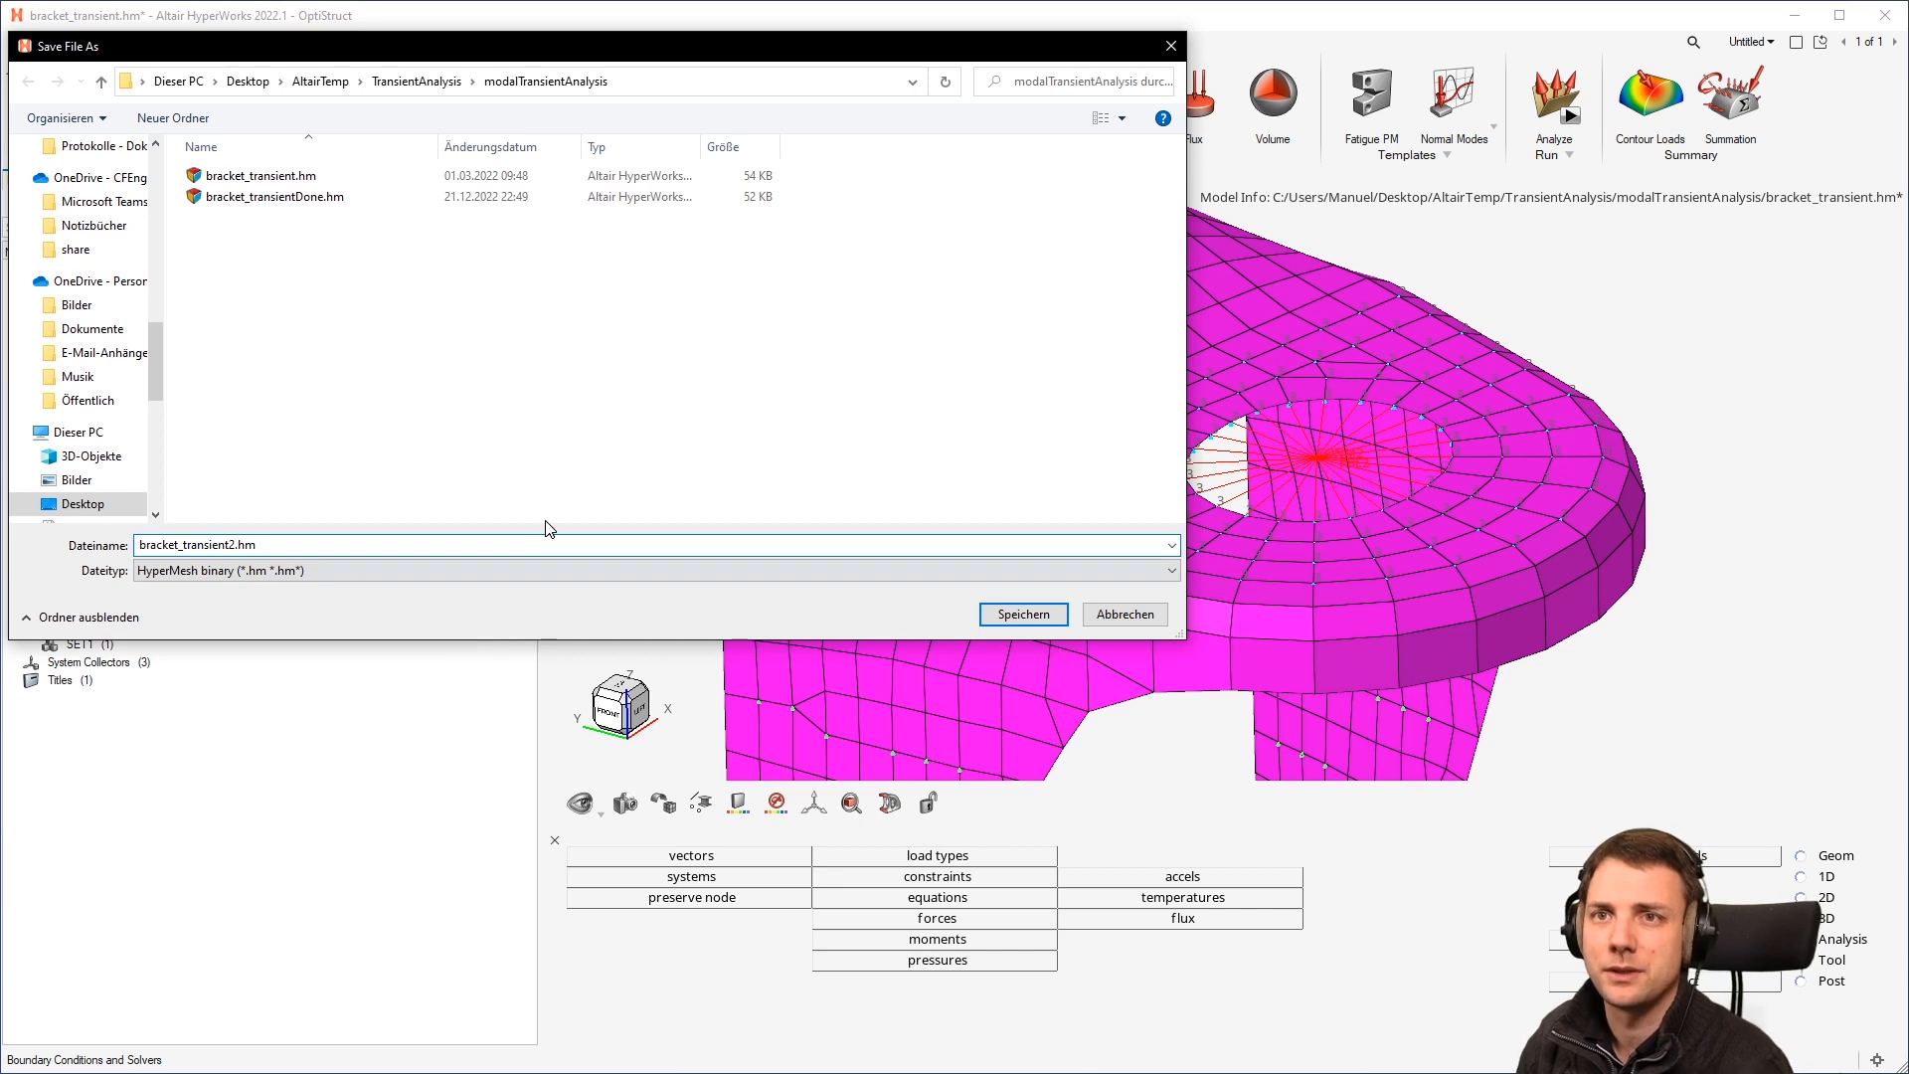
{"action": "left_click", "coordinate": [1035, 615]}
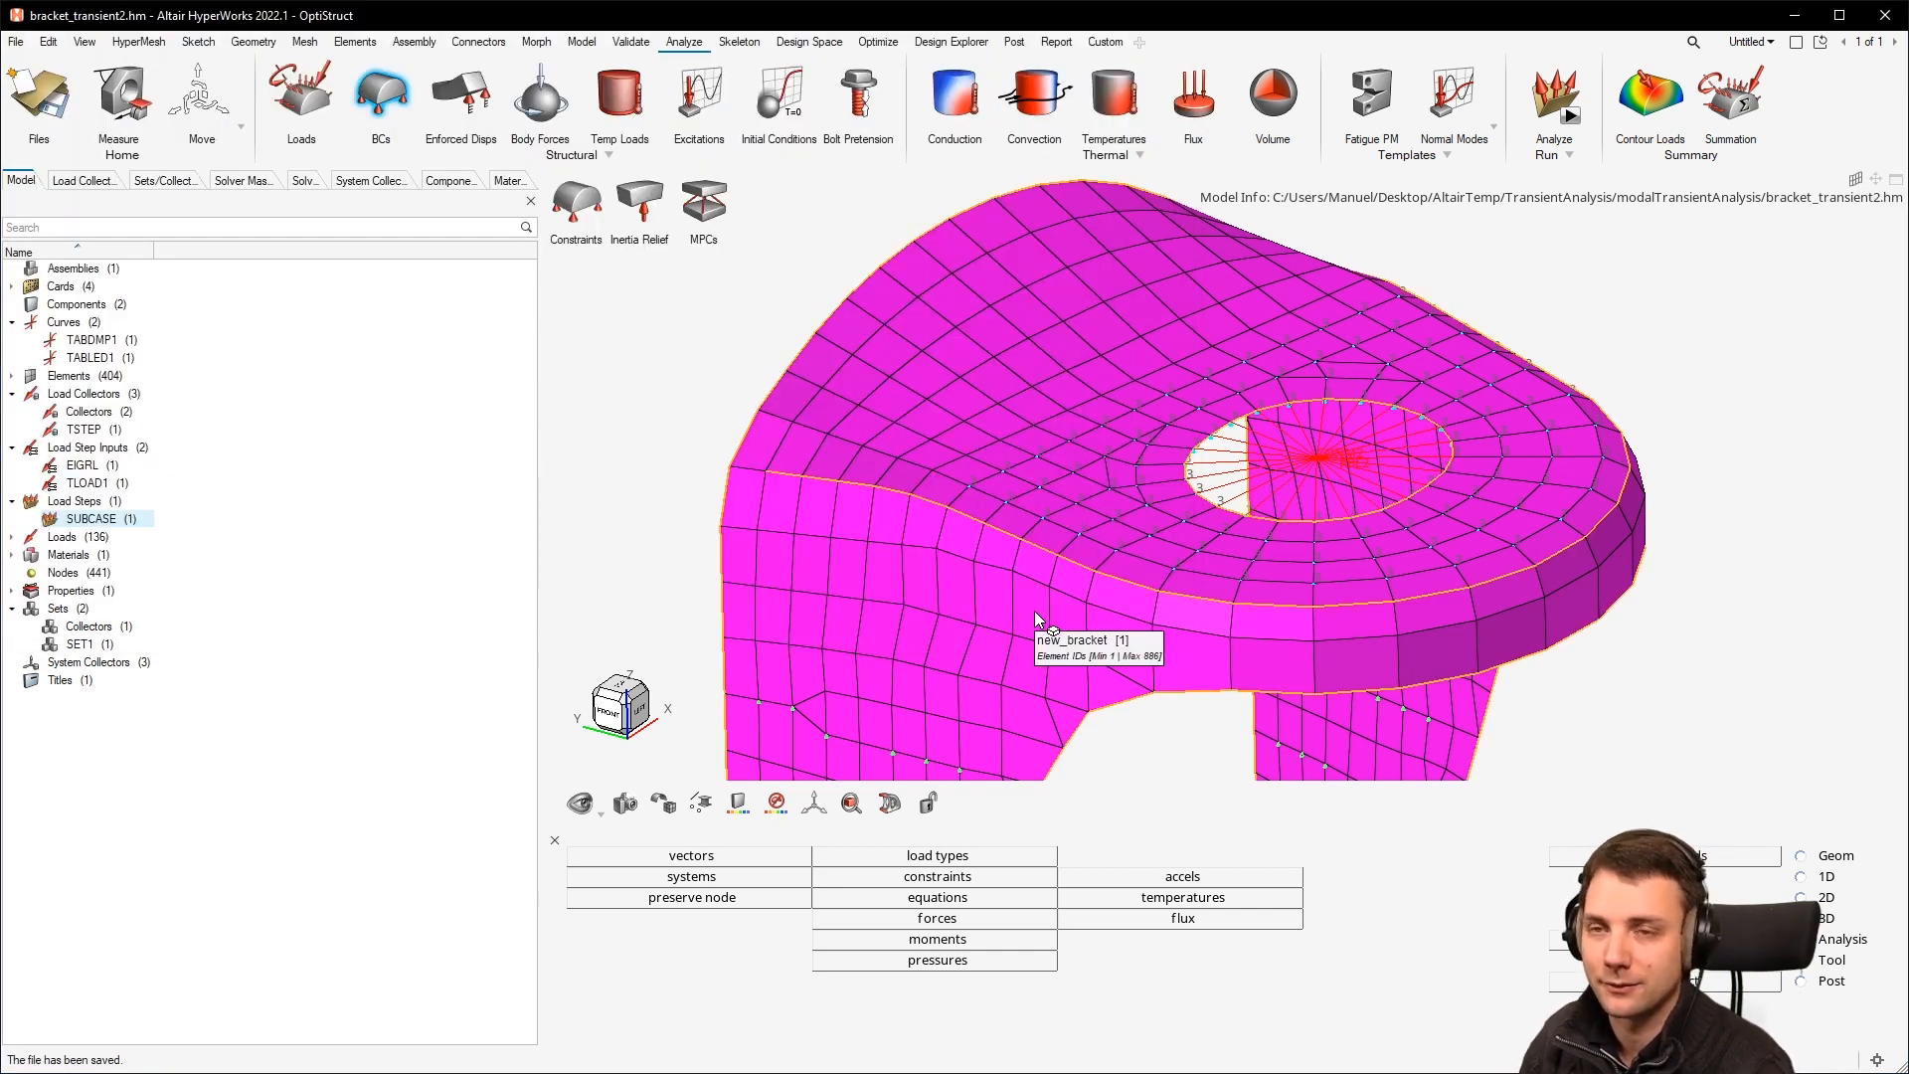
Step: Run the OptiStruct analysis of bracket_transient2.fem and open its results in HyperView
{"action": "scroll", "coordinate": [1409, 370], "scroll_direction": "down", "scroll_amount": 5}
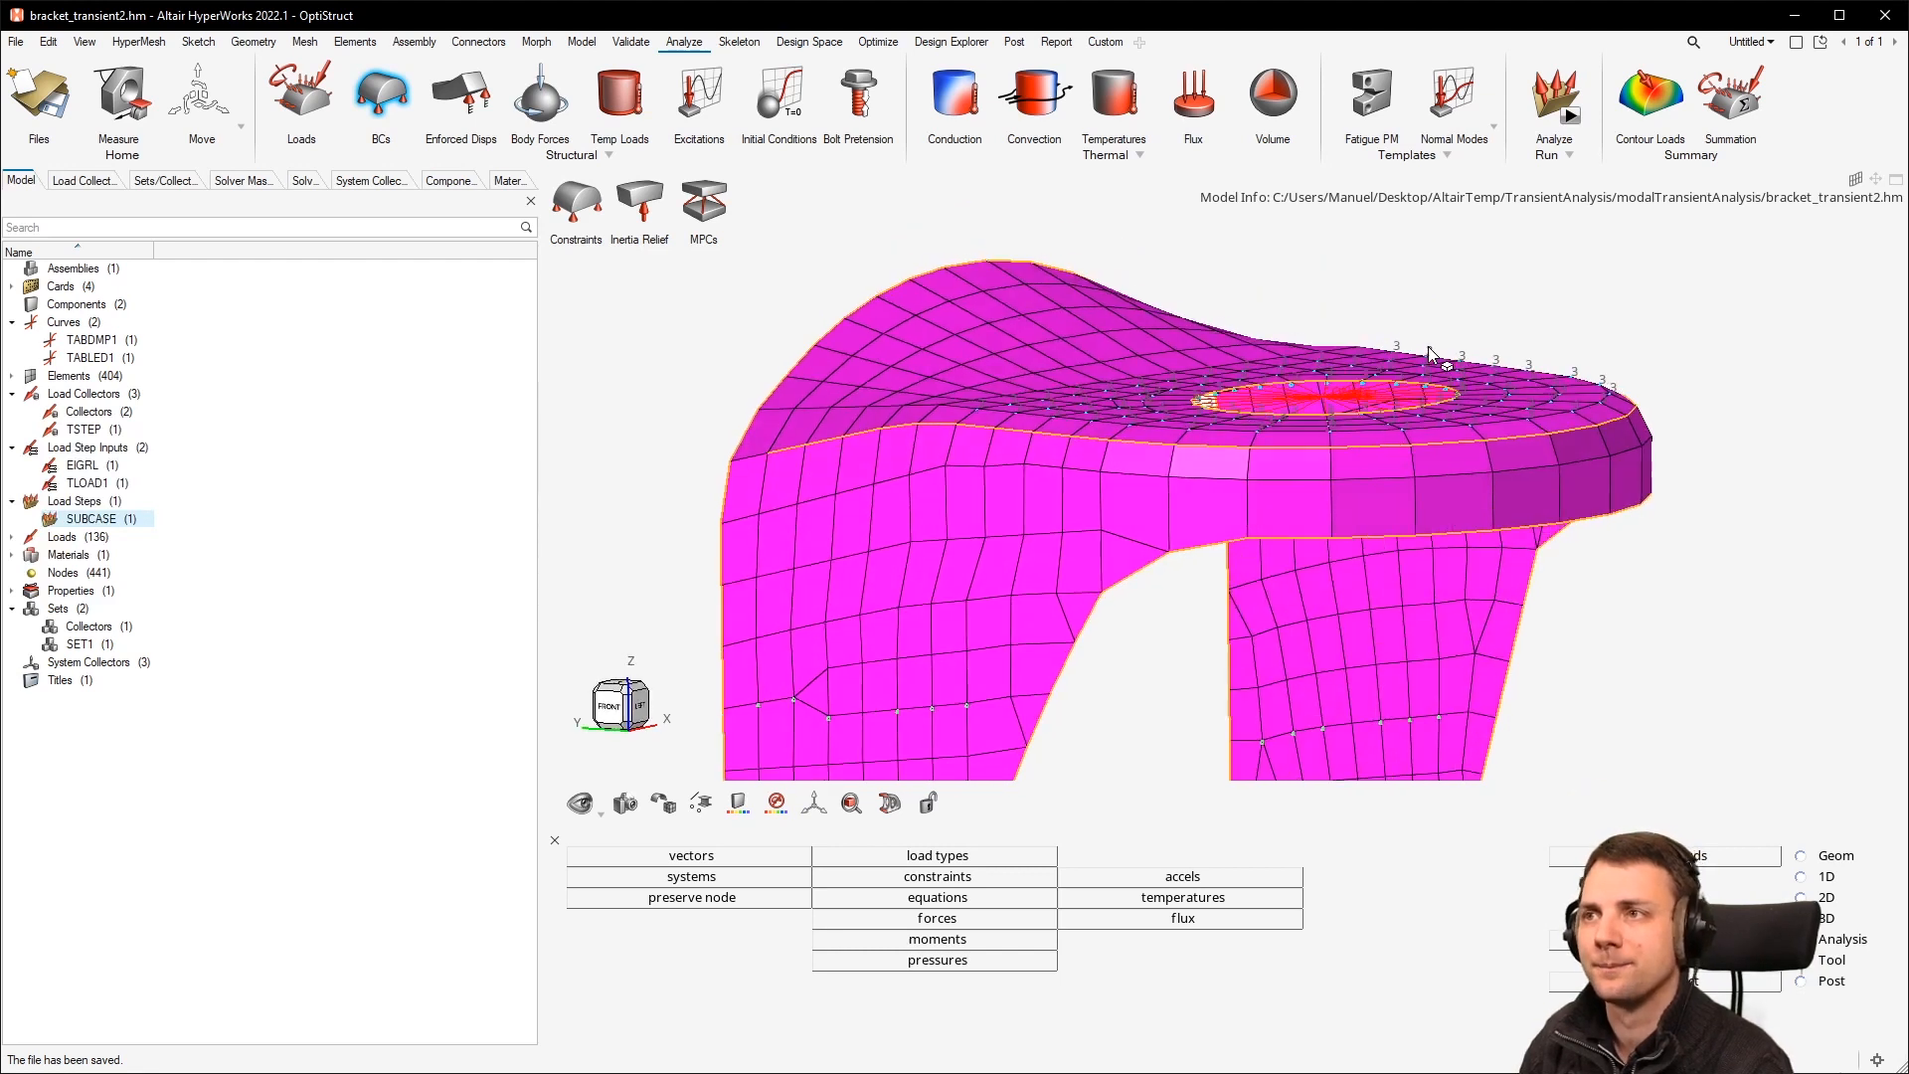
{"action": "scroll", "coordinate": [1298, 395], "scroll_direction": "down", "scroll_amount": 2}
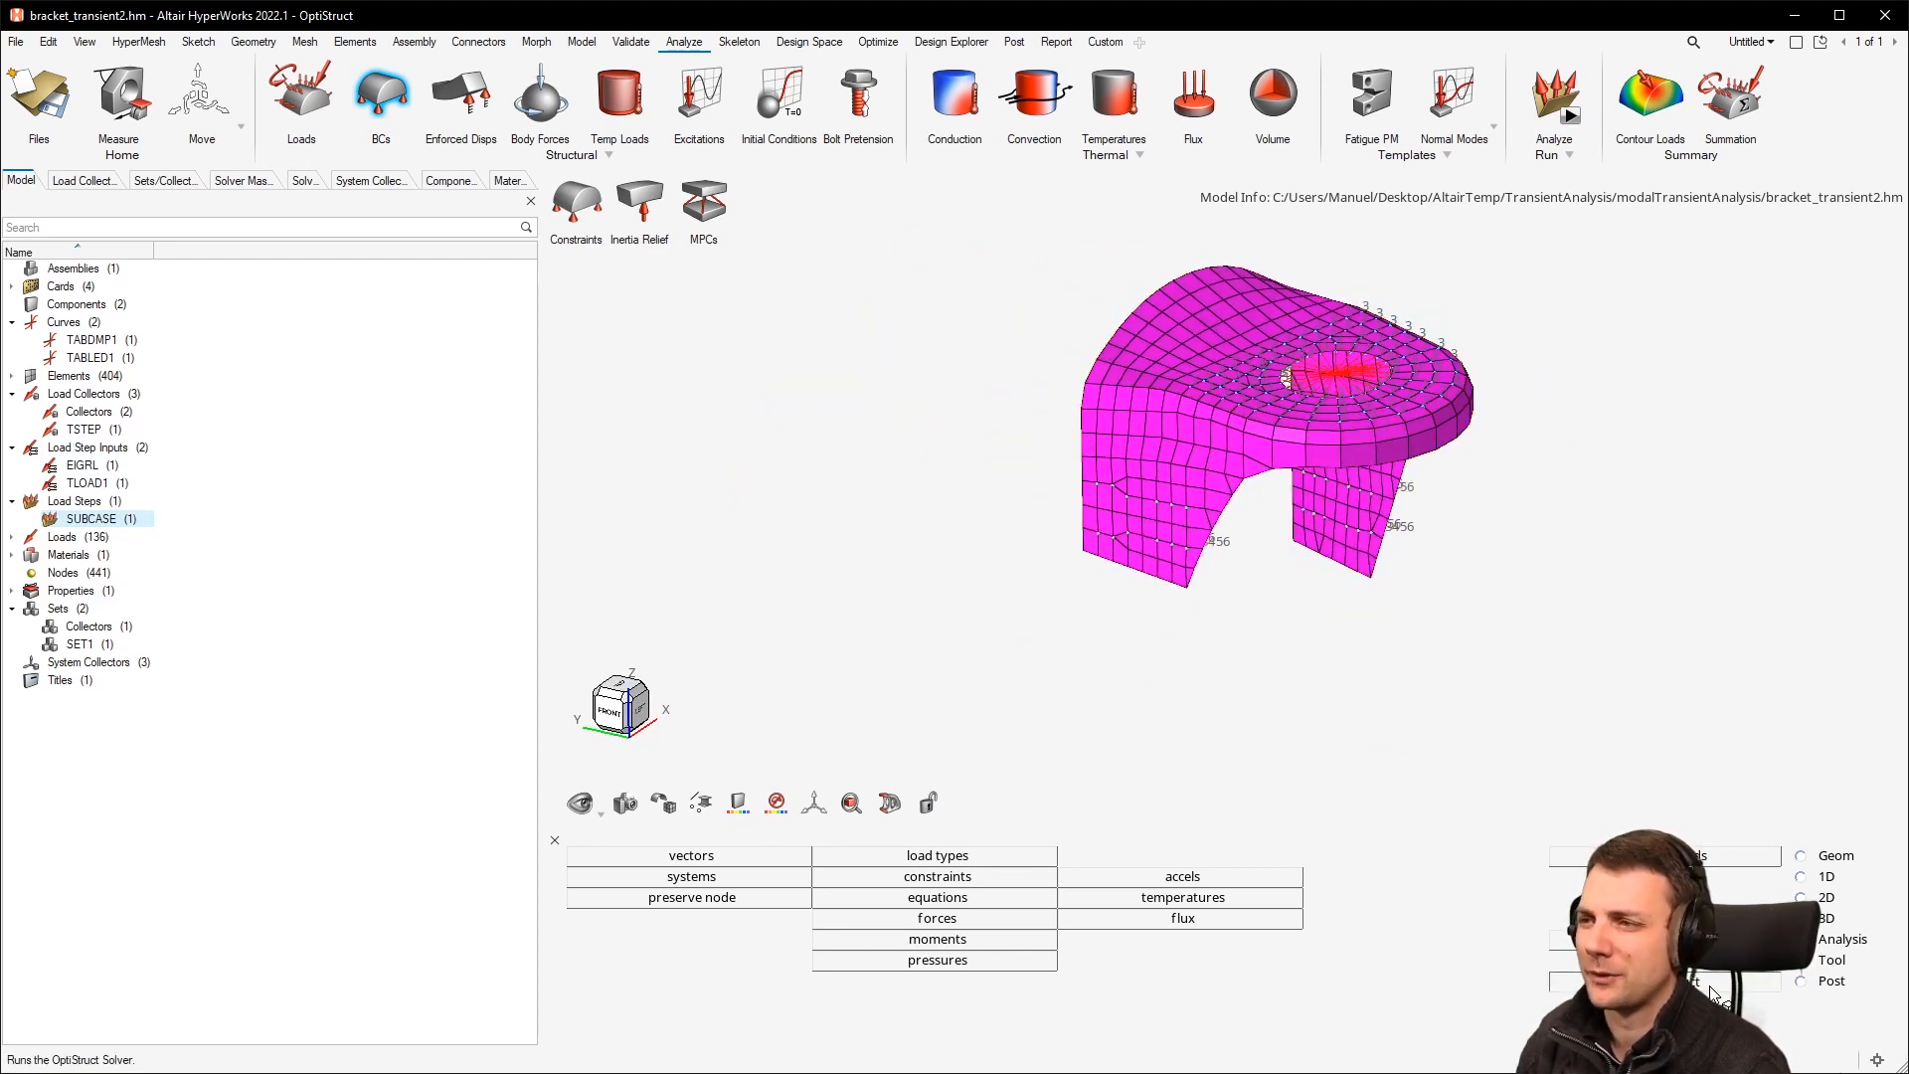
{"action": "left_click", "coordinate": [1680, 981]}
{"action": "left_click", "coordinate": [1797, 860]}
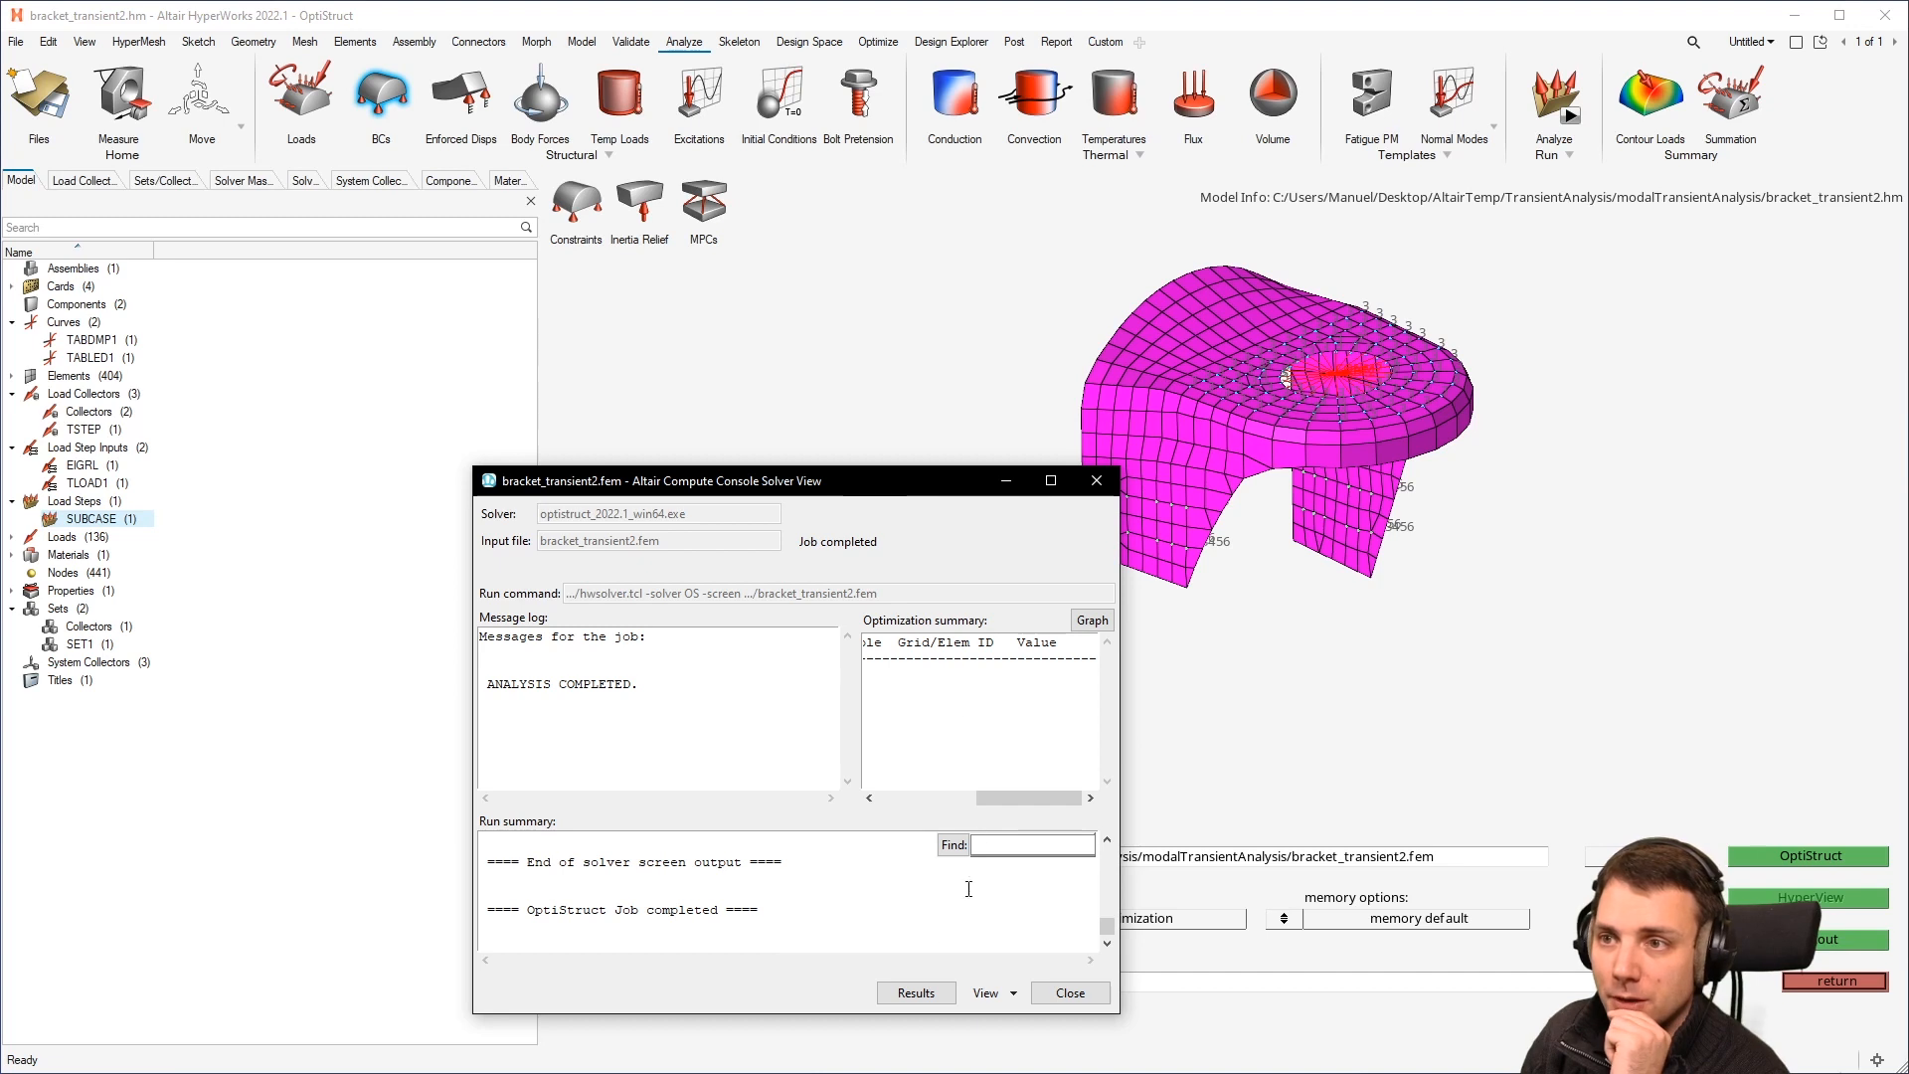
{"action": "left_click", "coordinate": [916, 992]}
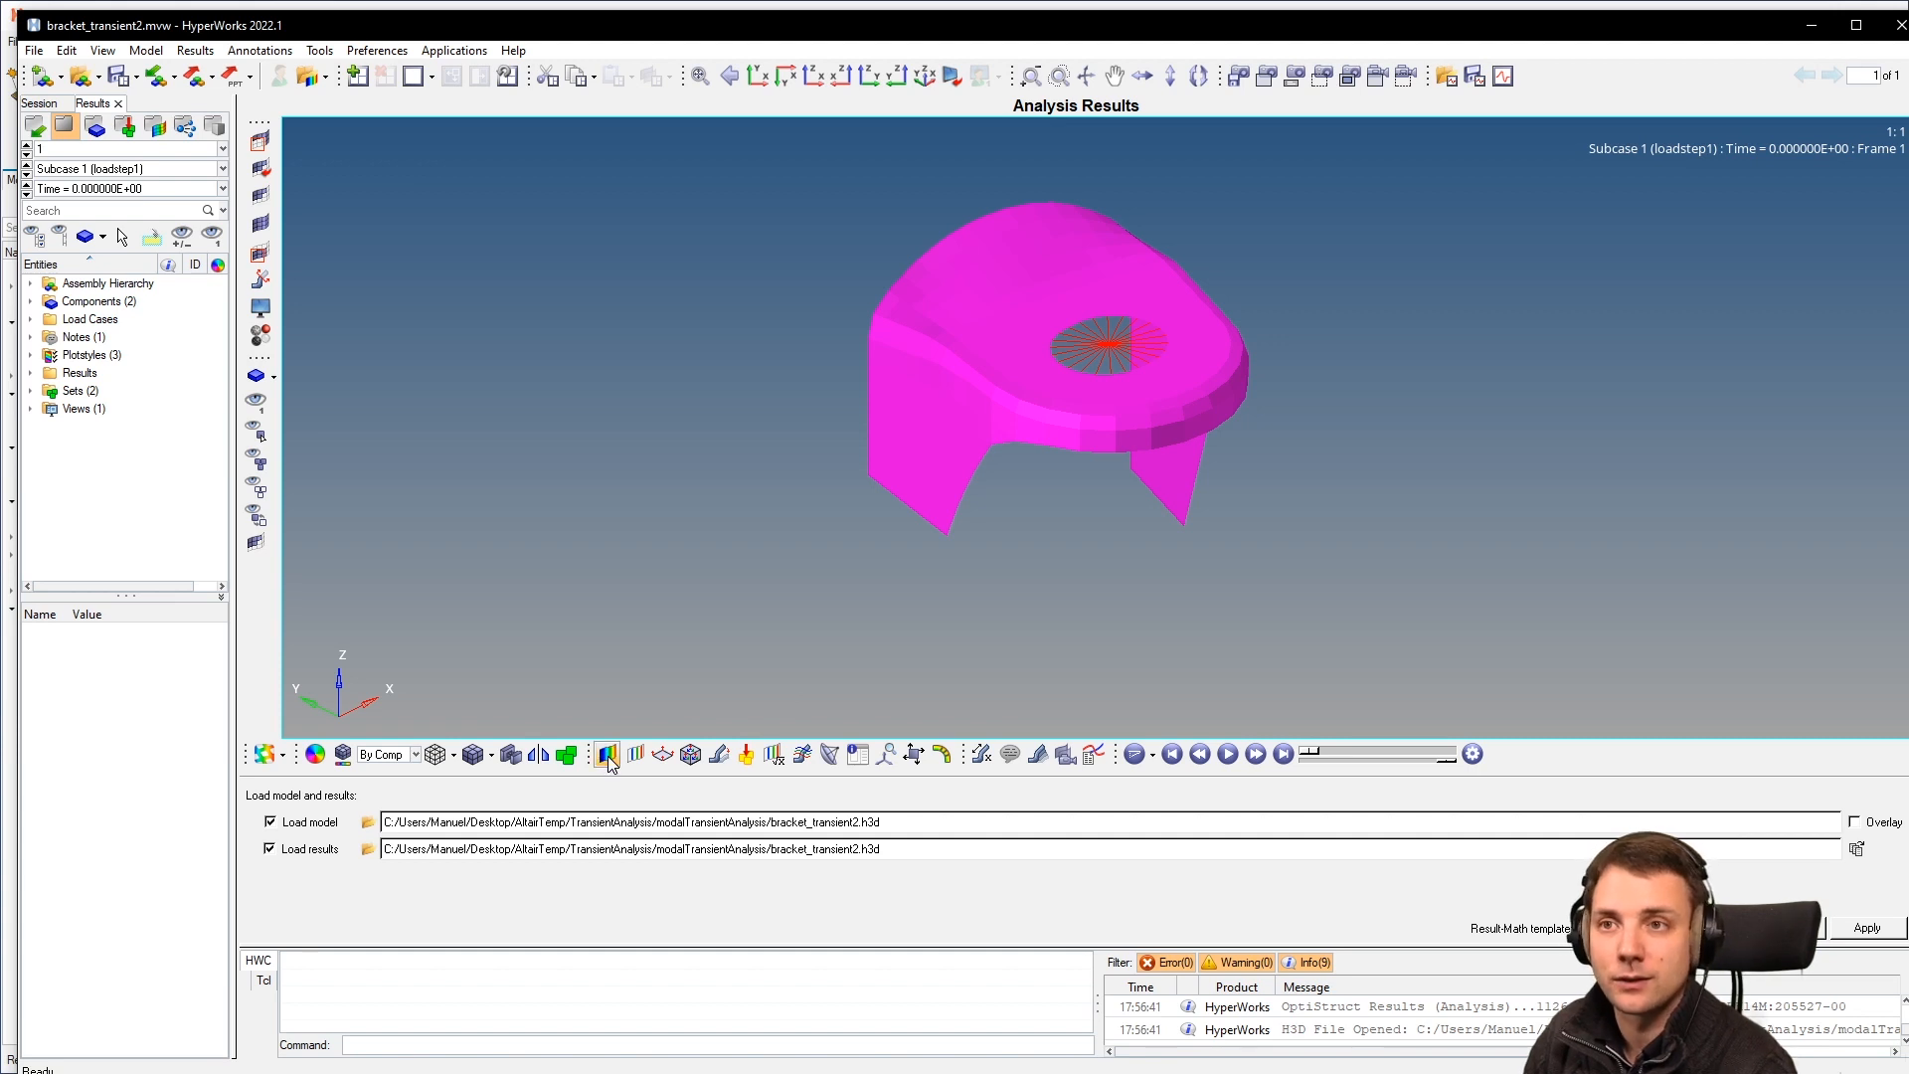
Step: Apply a Displacement (Mag) contour and set the deformed shape's uniform scale factor to 1000
{"action": "left_click", "coordinate": [607, 754]}
{"action": "left_click", "coordinate": [805, 926]}
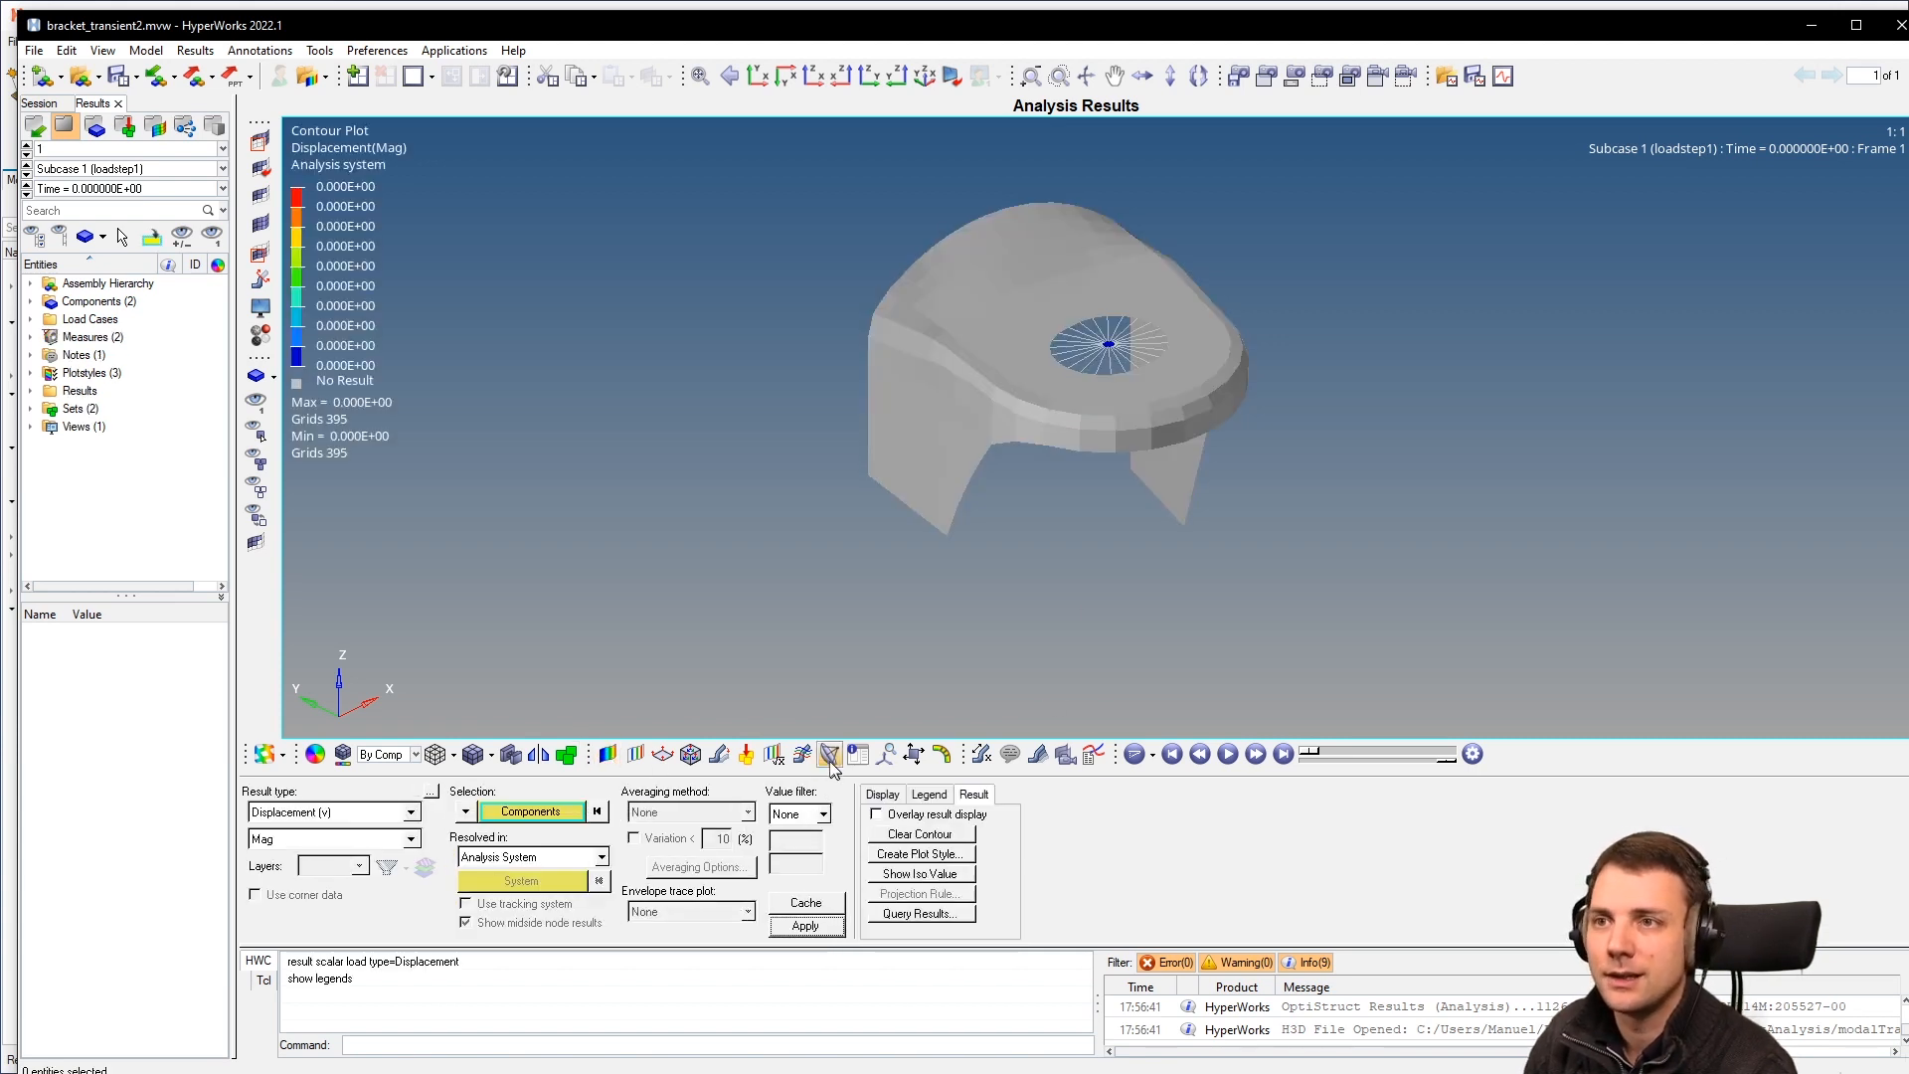
{"action": "left_click", "coordinate": [719, 754]}
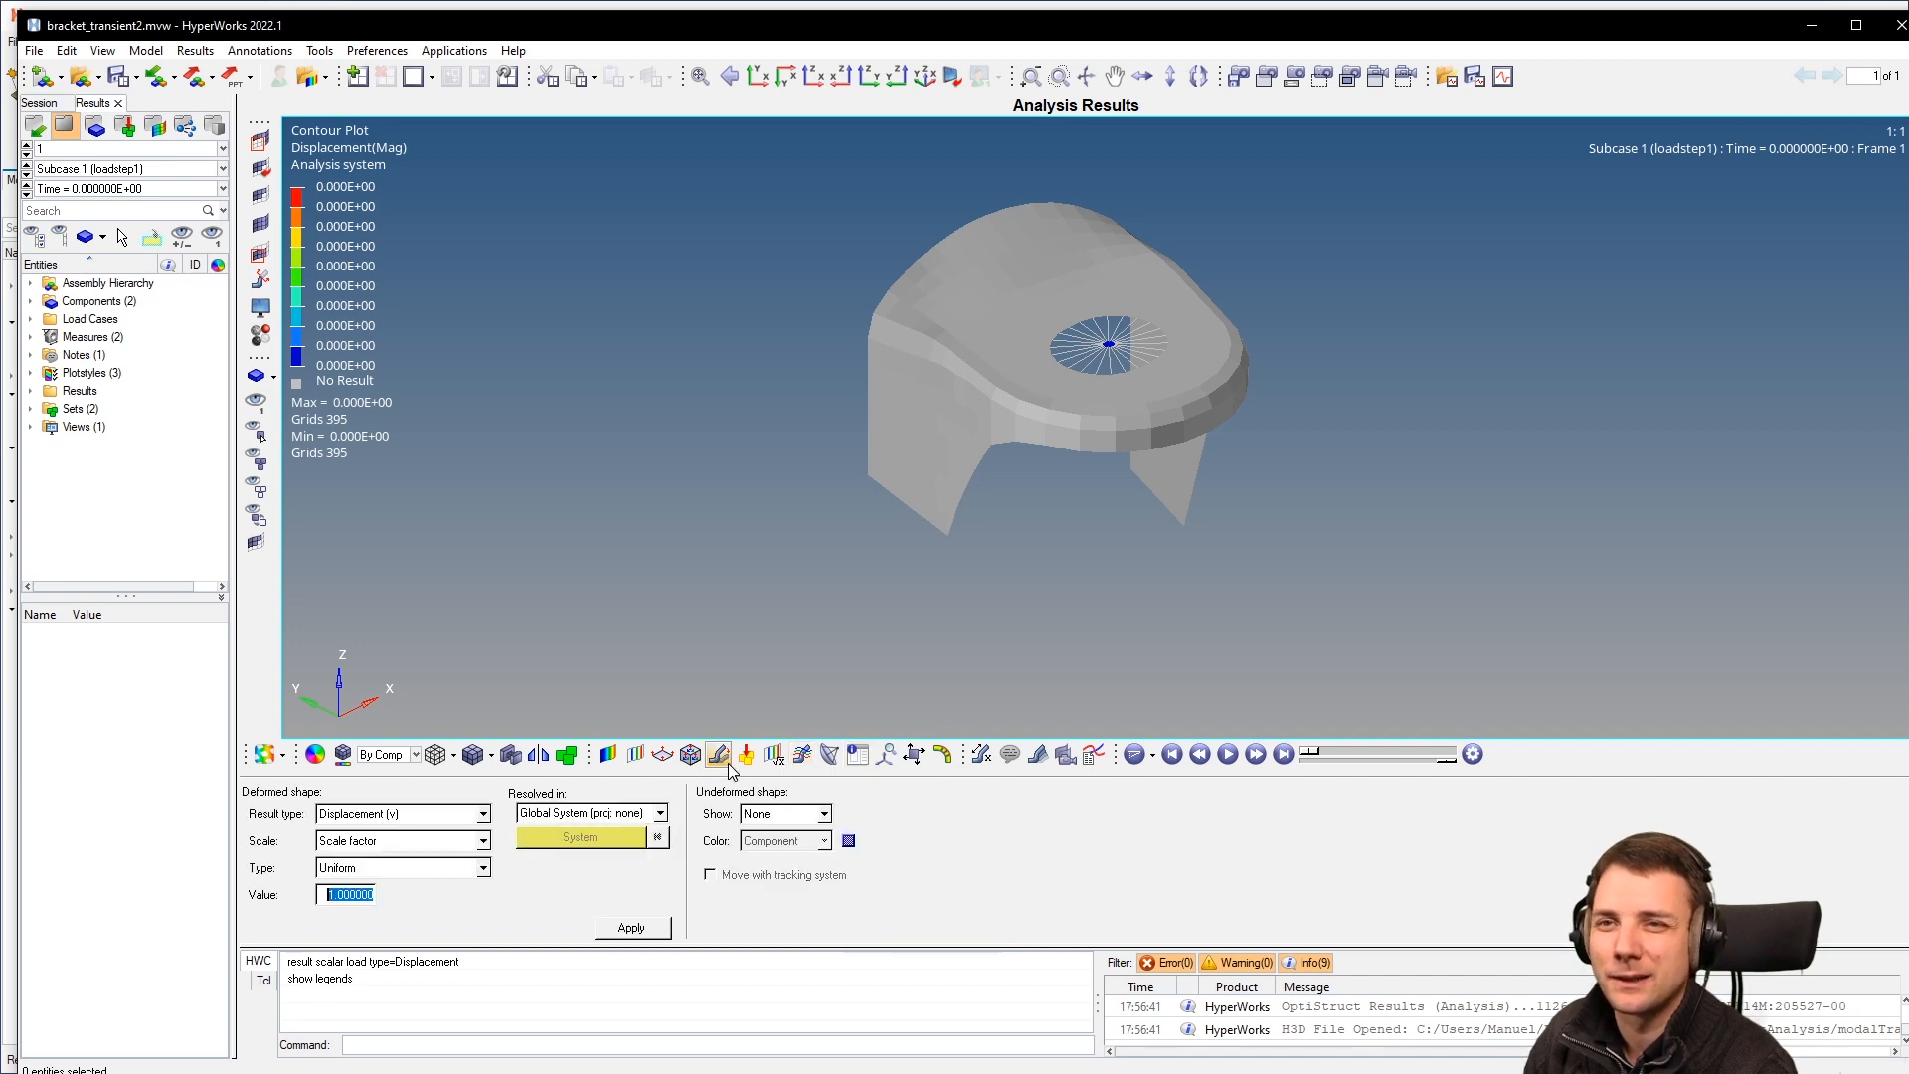
{"action": "type", "text": "10"}
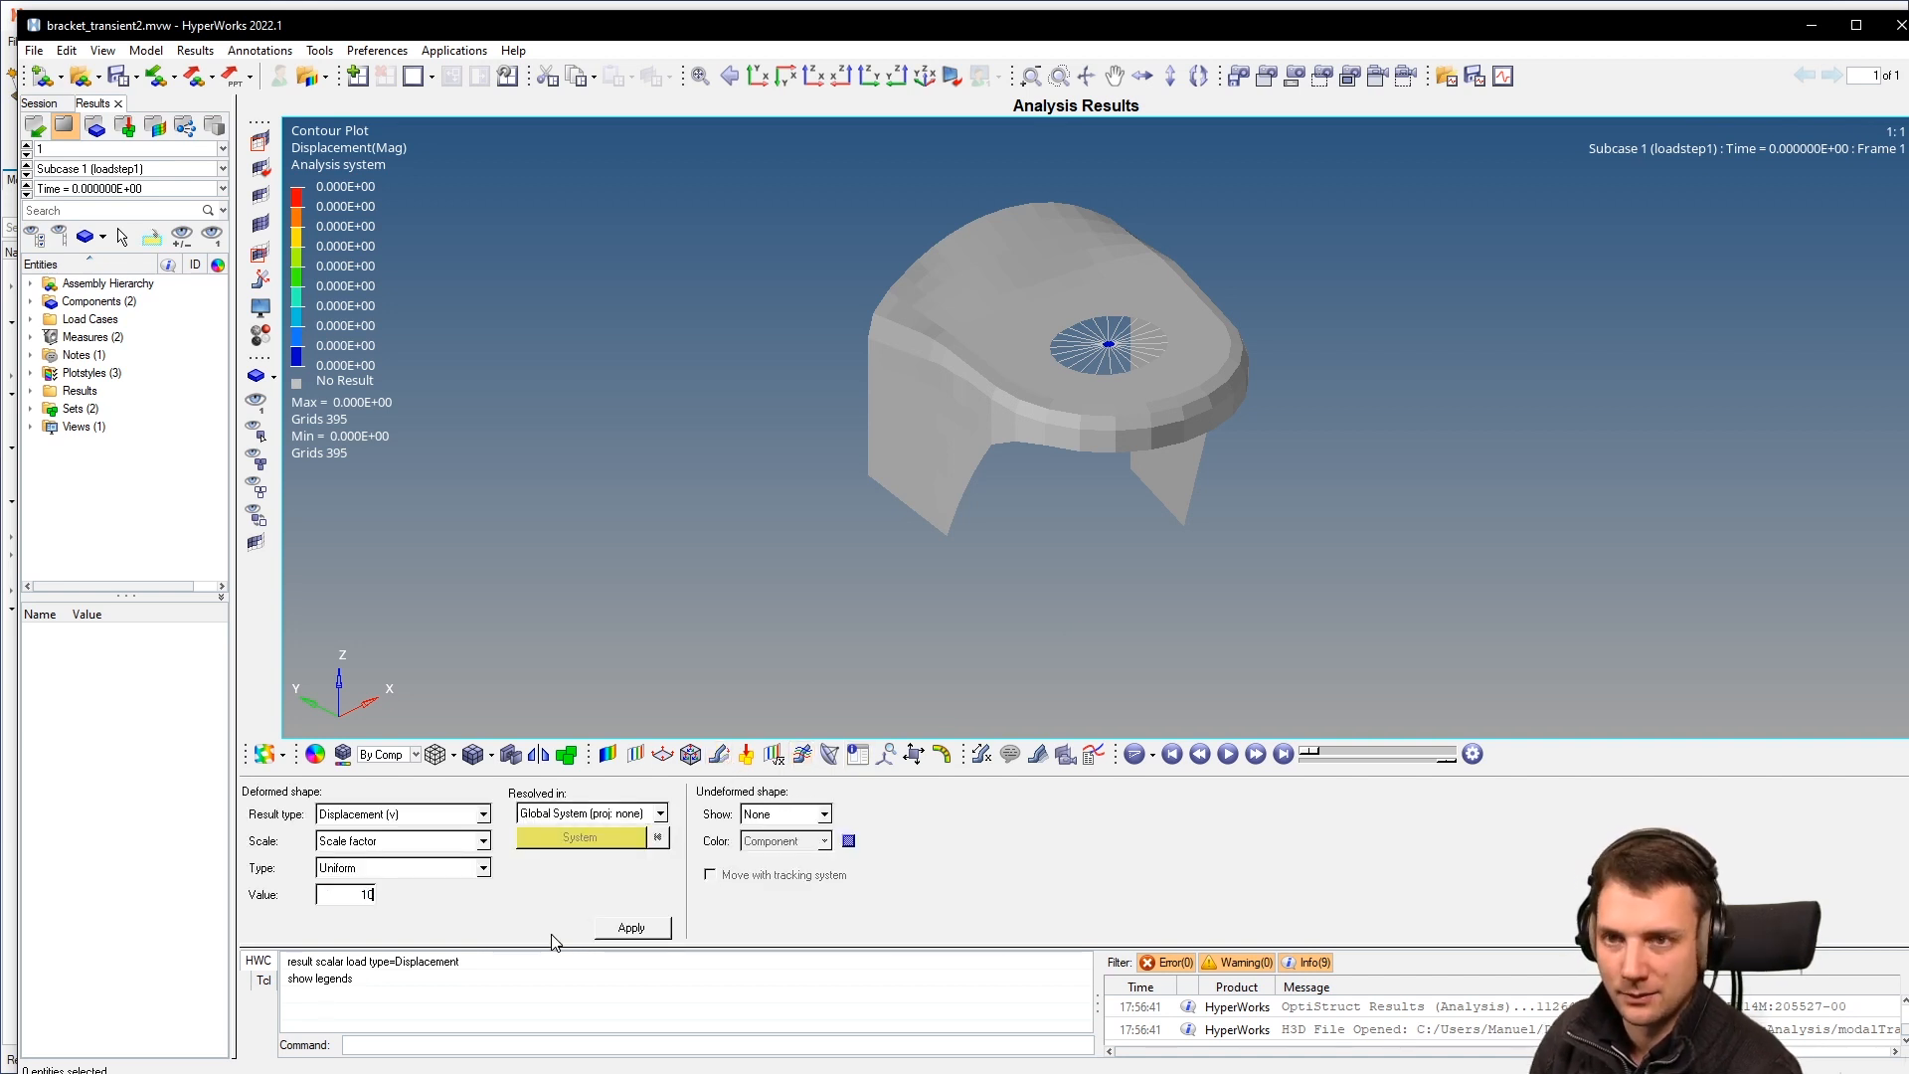
{"action": "left_click", "coordinate": [633, 927]}
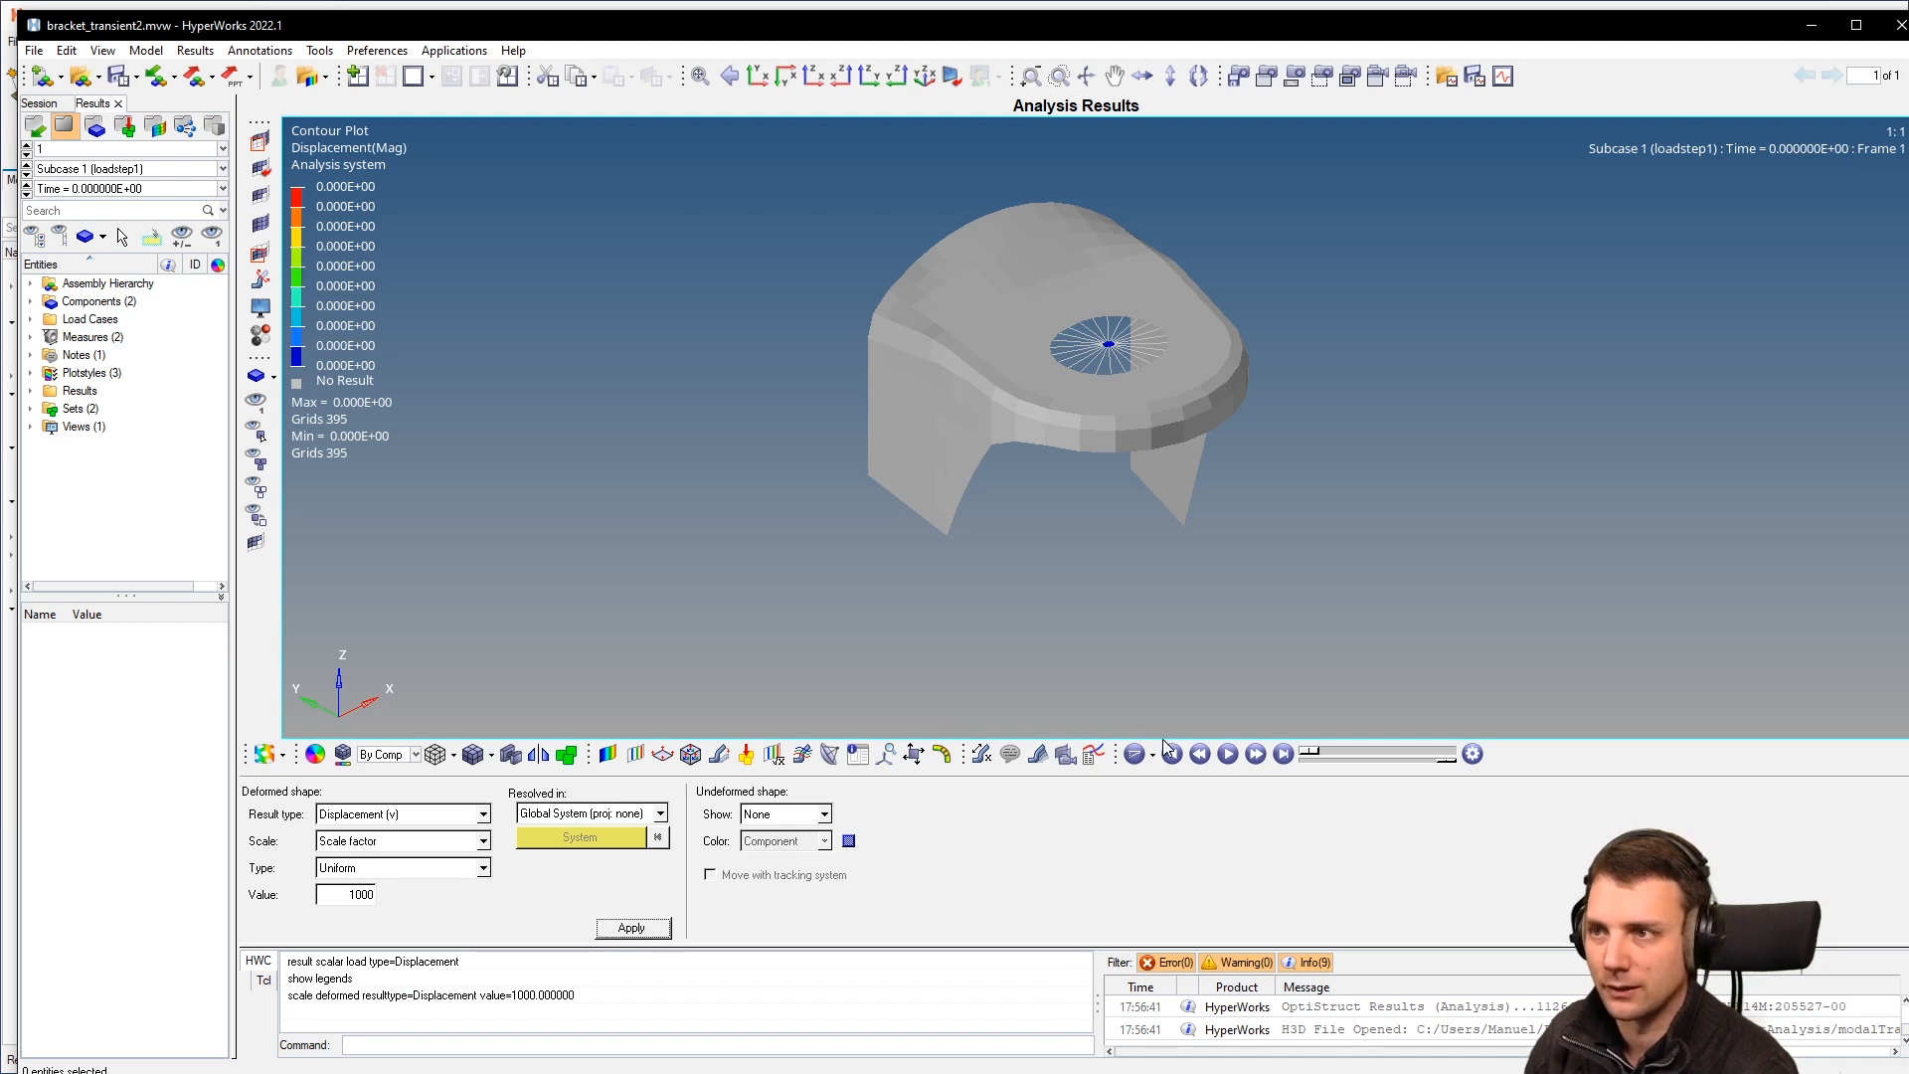
Step: Play the transient displacement animation of the bracket and stop it
{"action": "left_click", "coordinate": [1228, 754]}
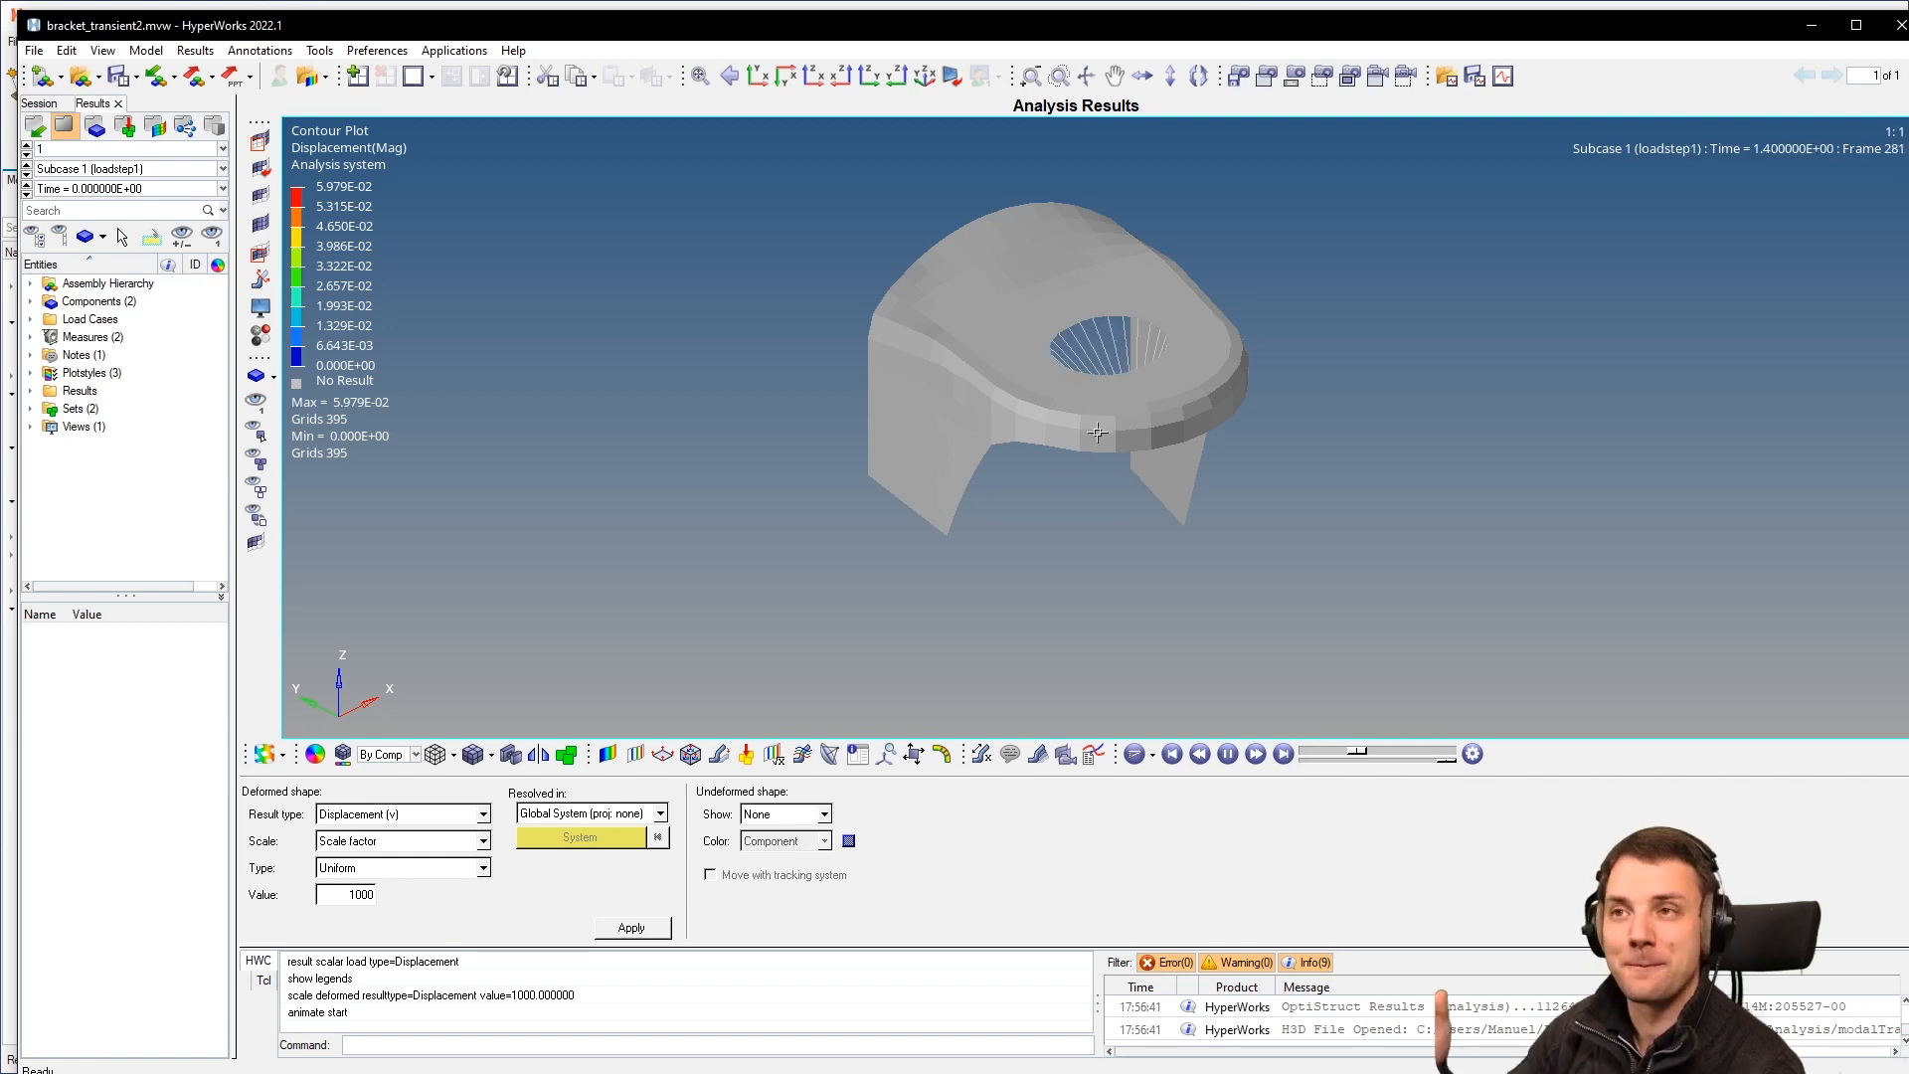
{"action": "left_click", "coordinate": [1230, 756]}
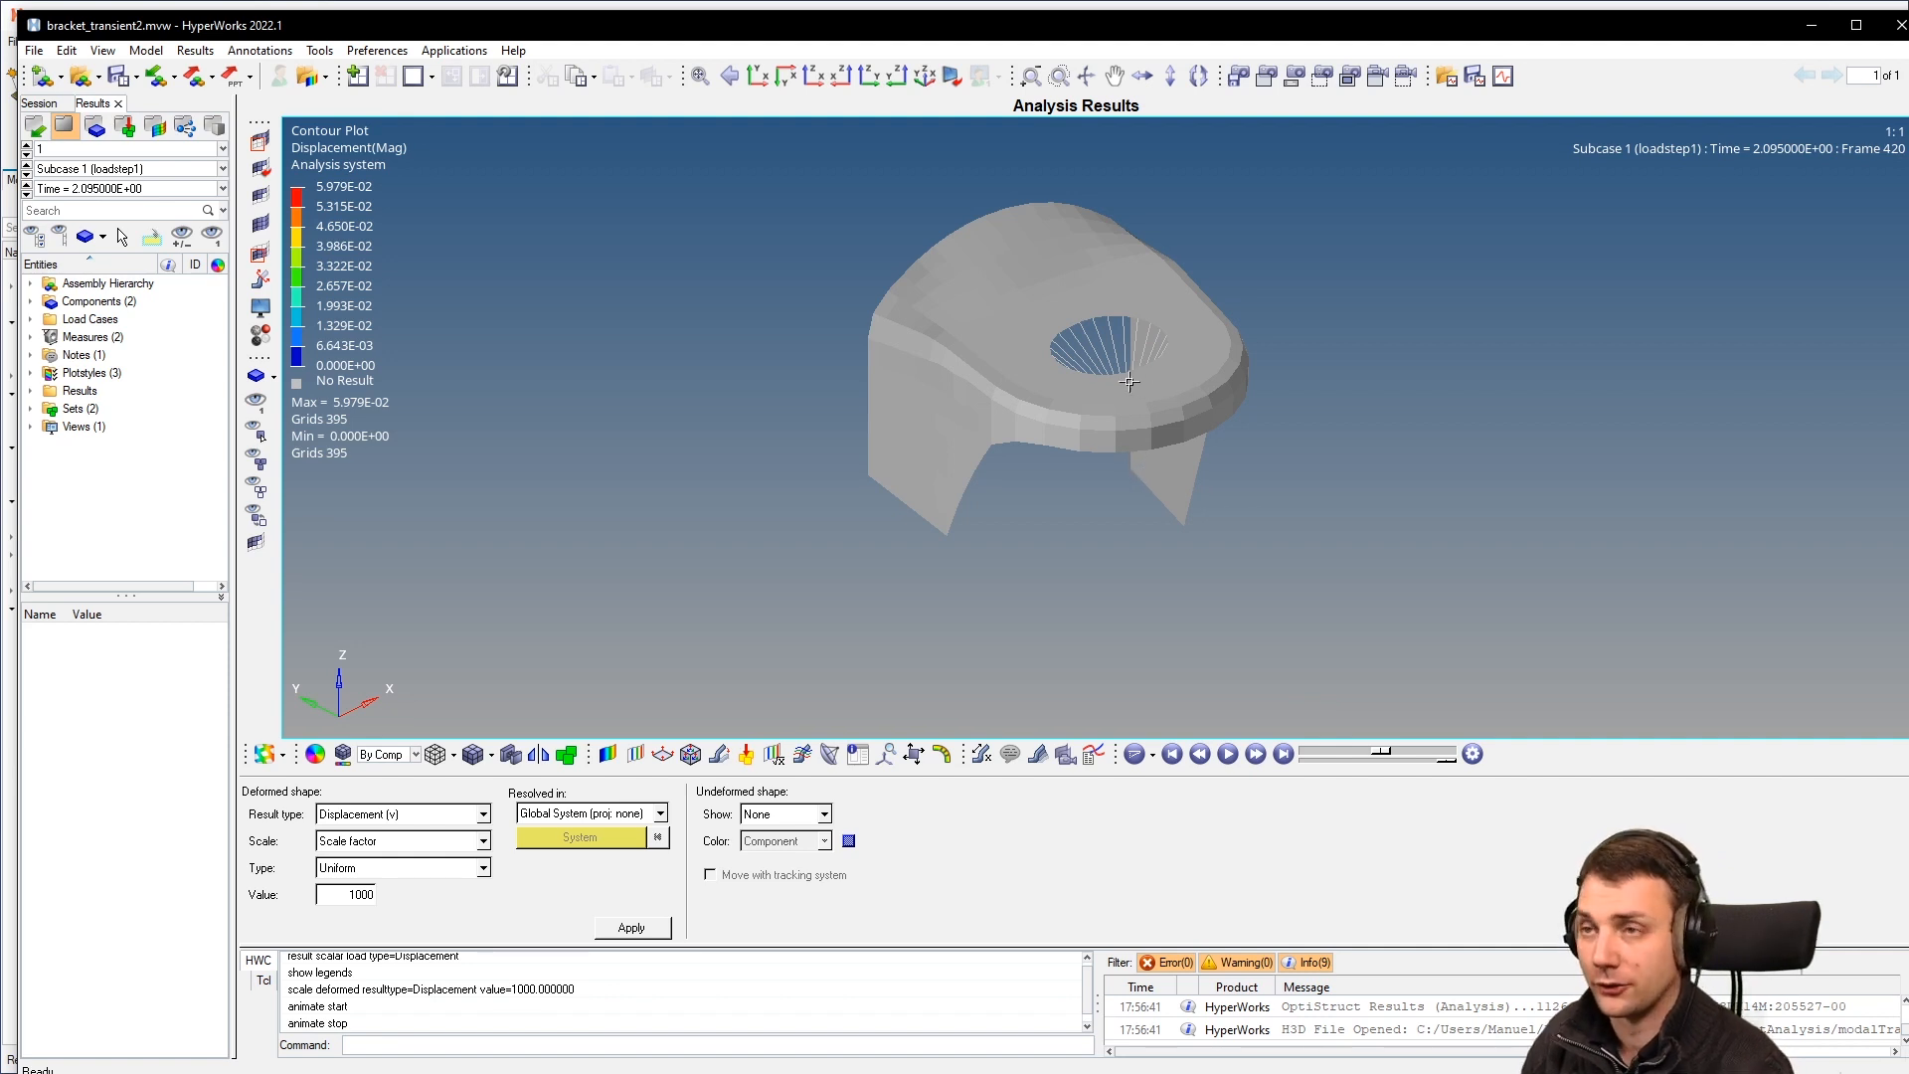
{"action": "scroll", "coordinate": [1141, 385], "scroll_direction": "down", "scroll_amount": 1}
{"action": "right_click", "coordinate": [1045, 304]}
{"action": "left_click", "coordinate": [1049, 276]}
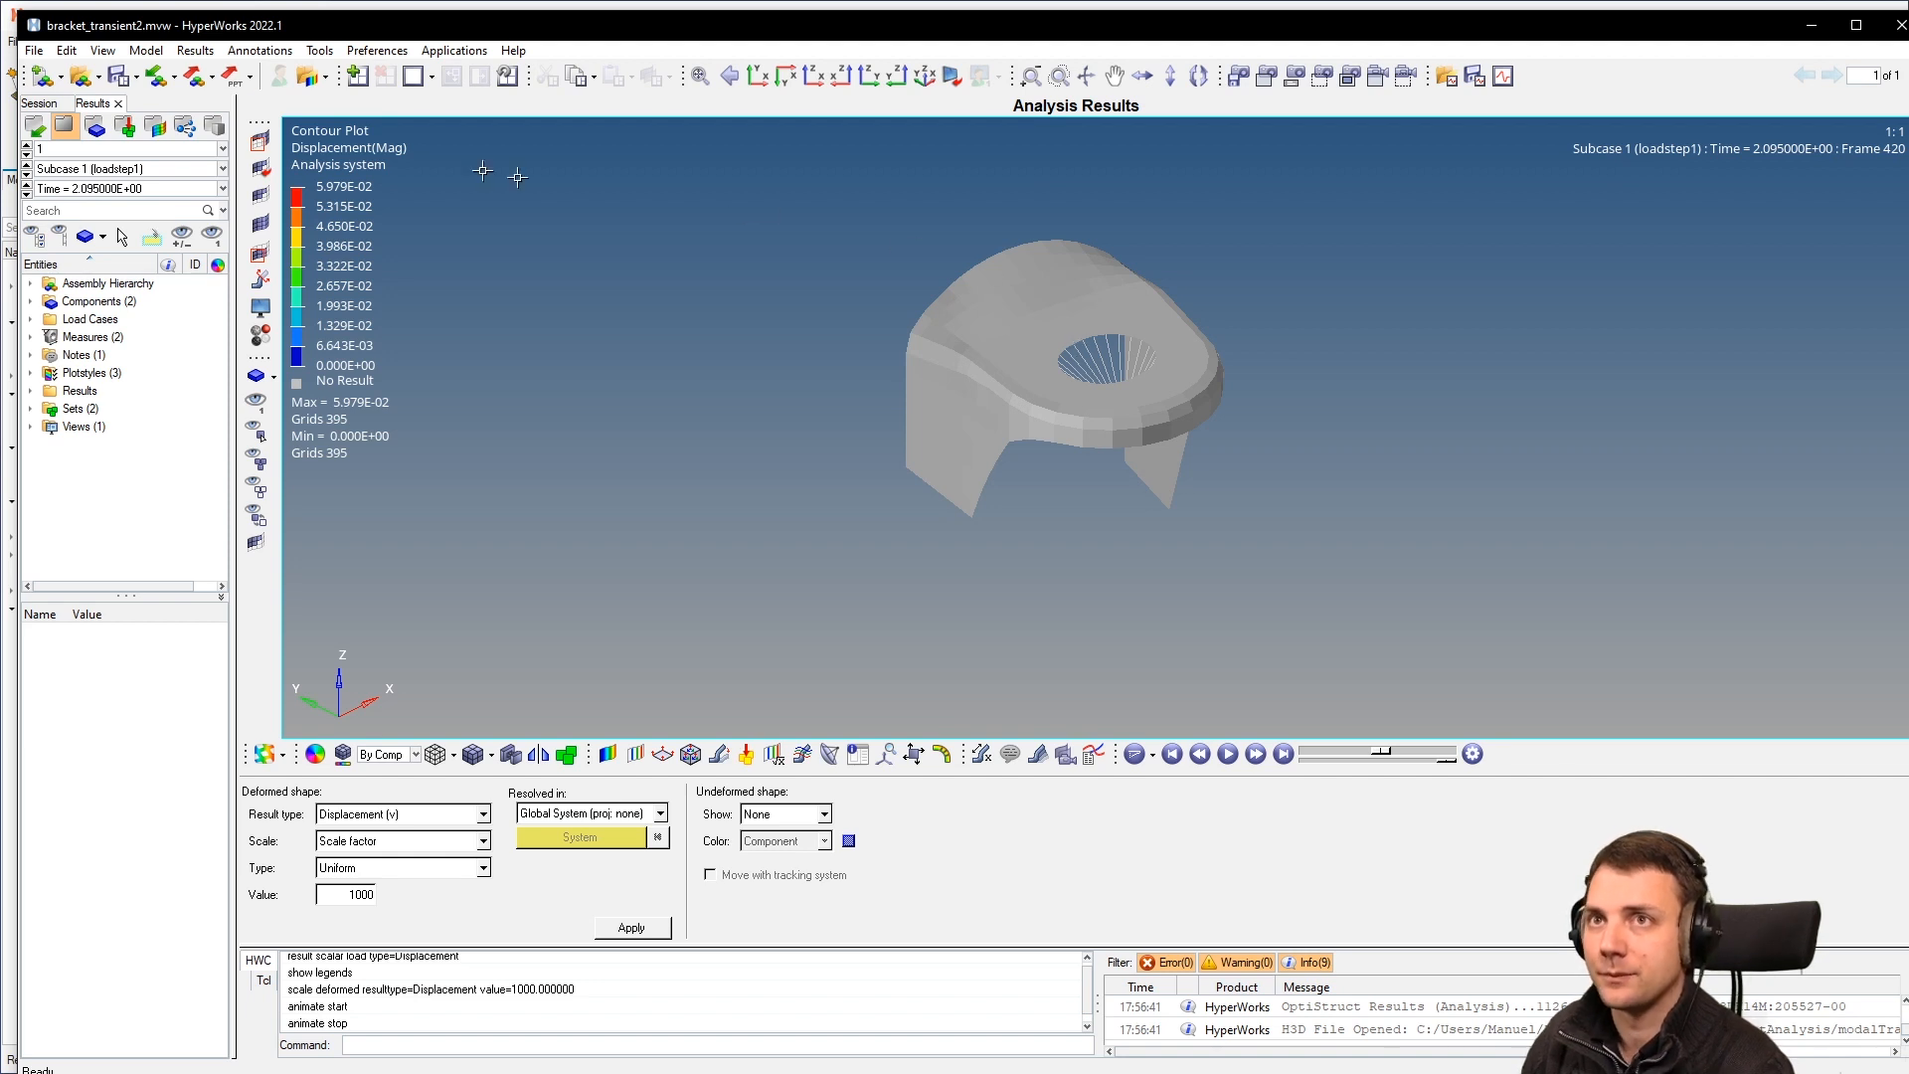
Step: Open the session bracket_transient2_tran.mvw to plot the displacement of grid 395 over time
{"action": "left_click", "coordinate": [81, 75]}
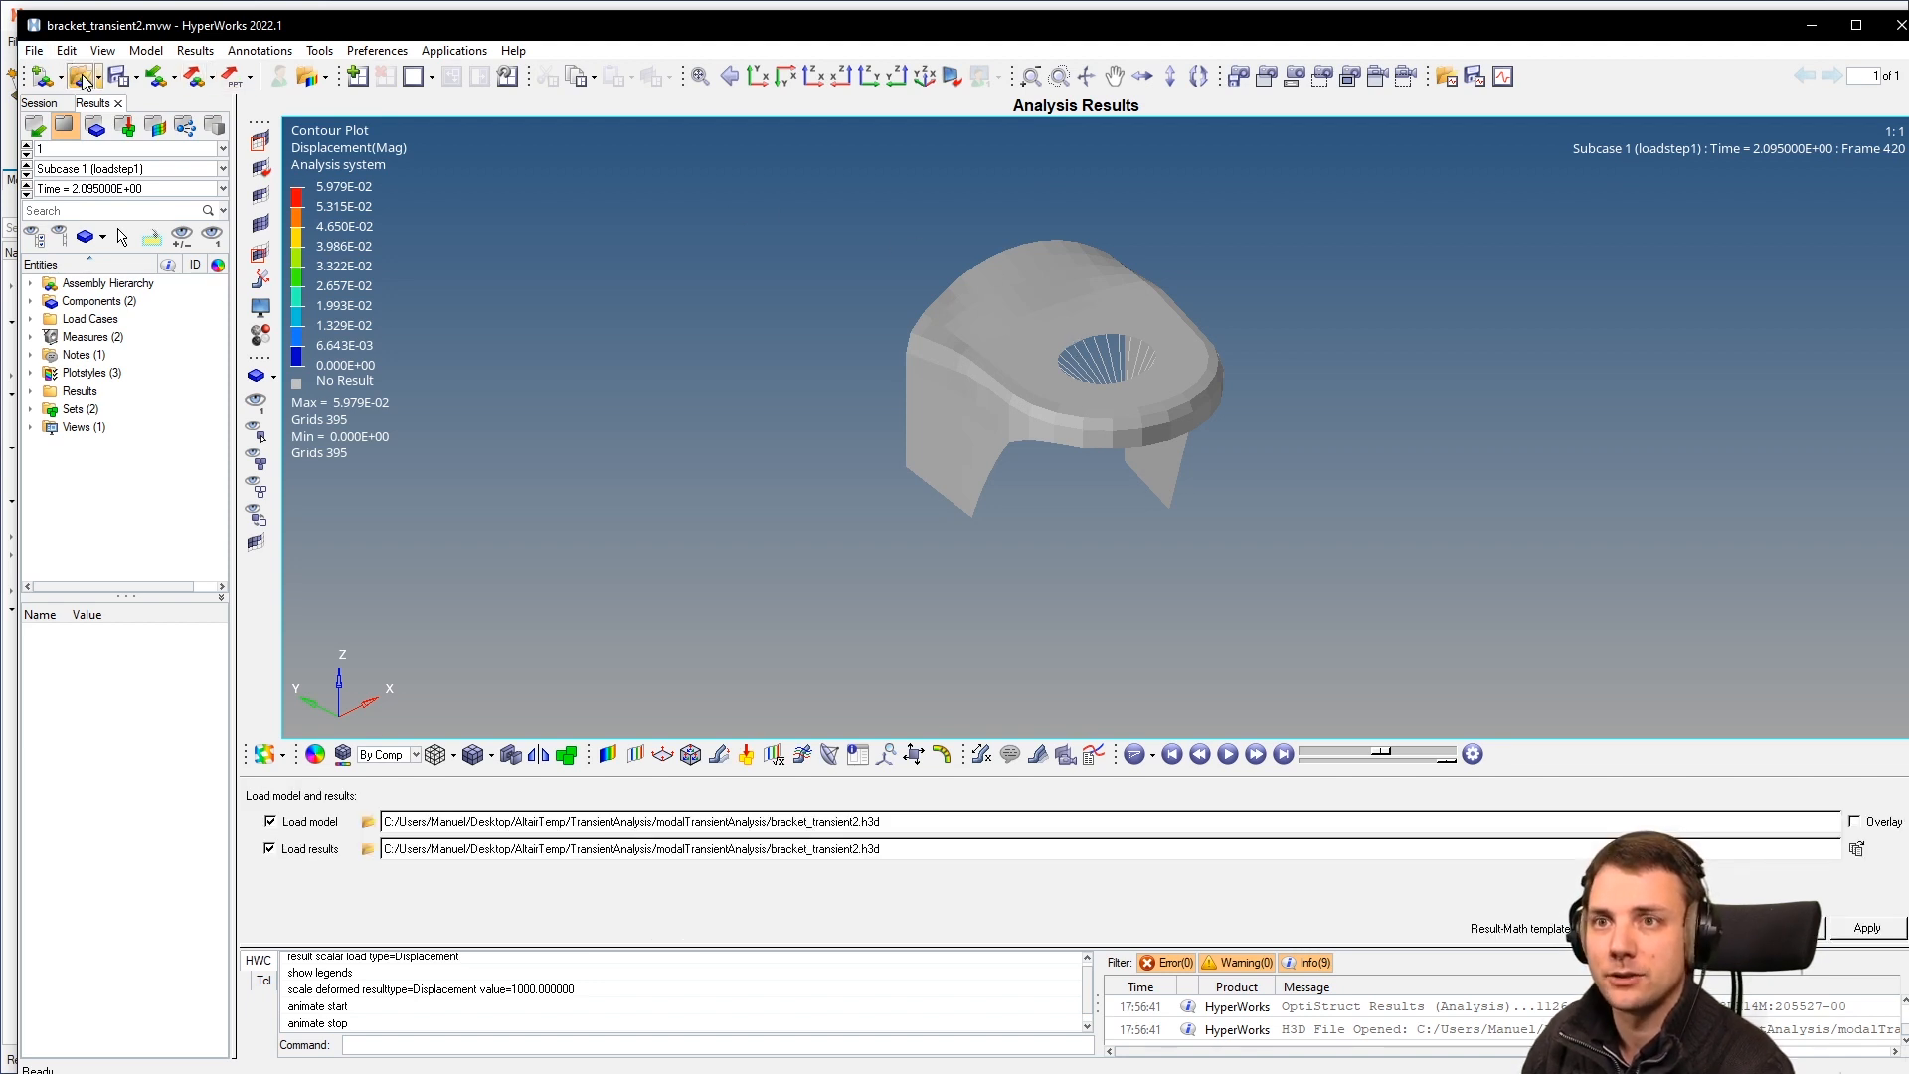
{"action": "left_click", "coordinate": [98, 76]}
{"action": "left_click", "coordinate": [147, 123]}
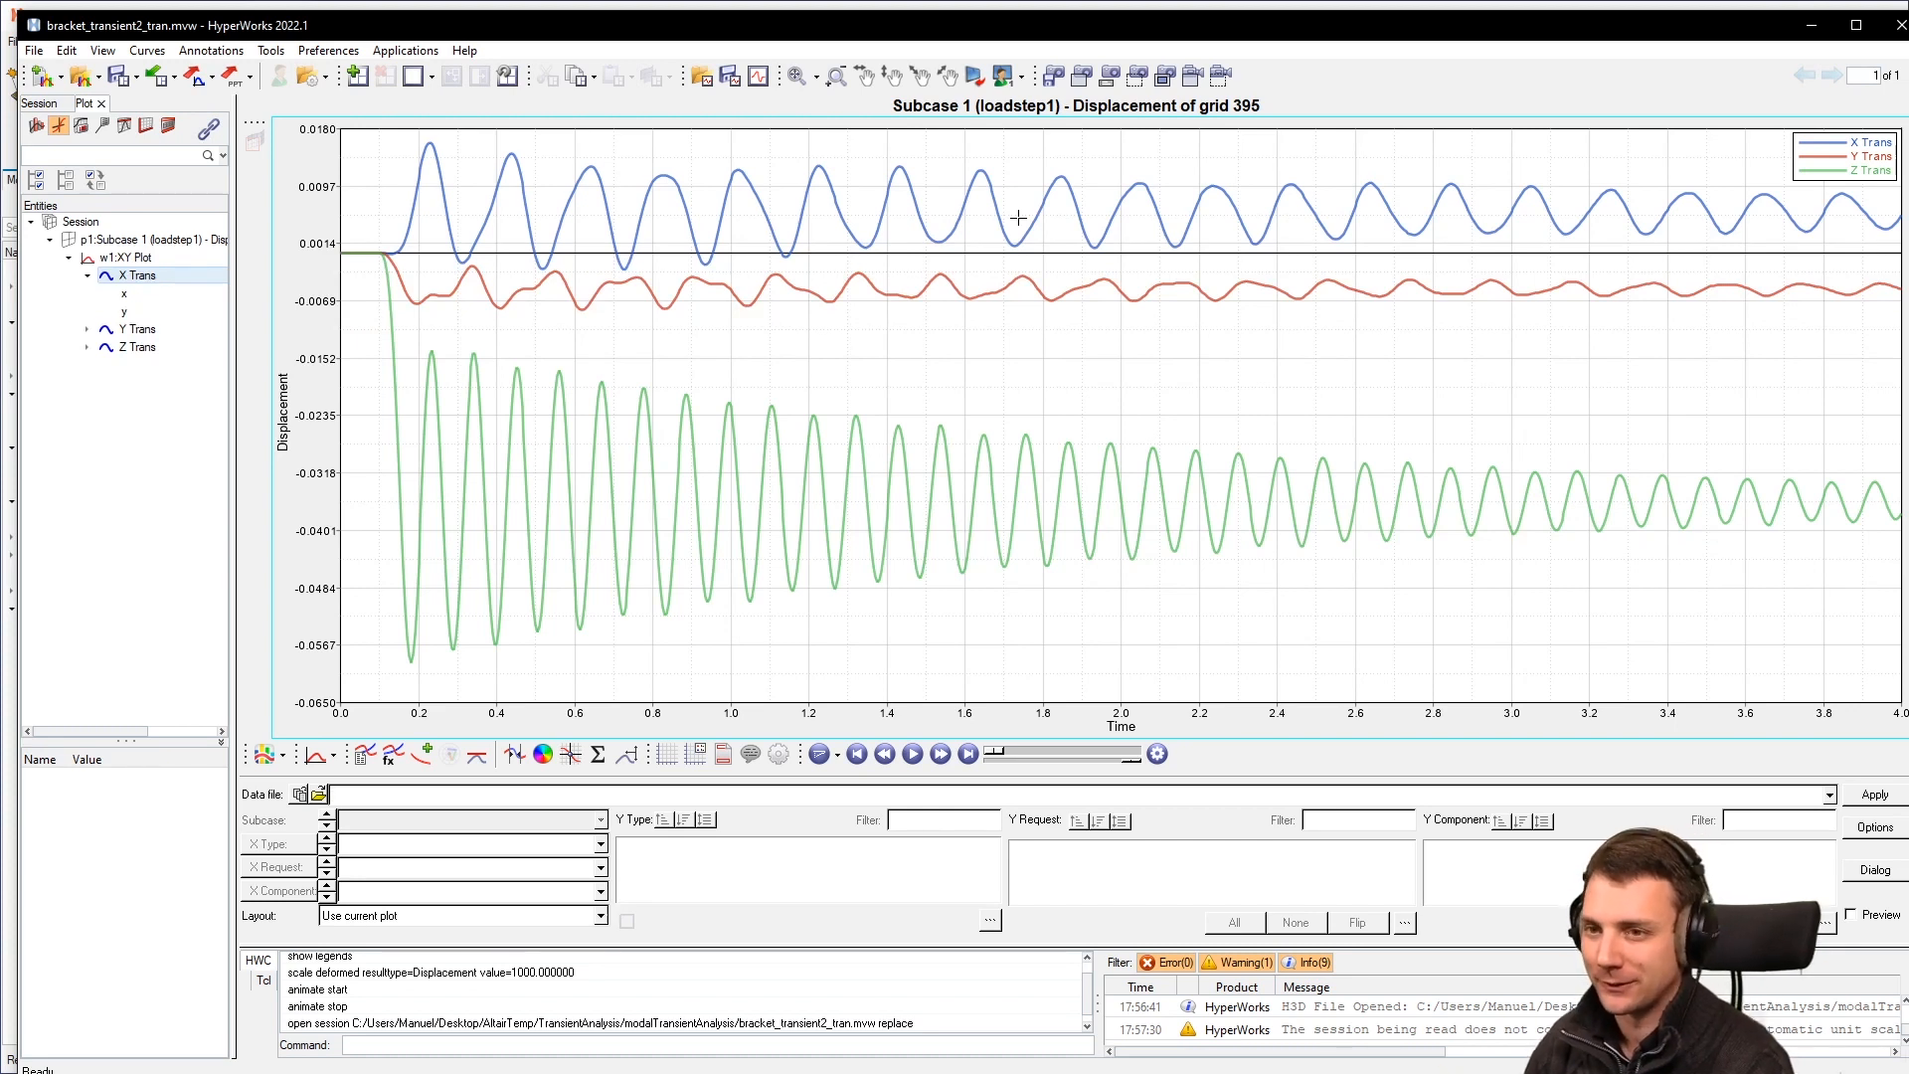
{"action": "left_click", "coordinate": [835, 79]}
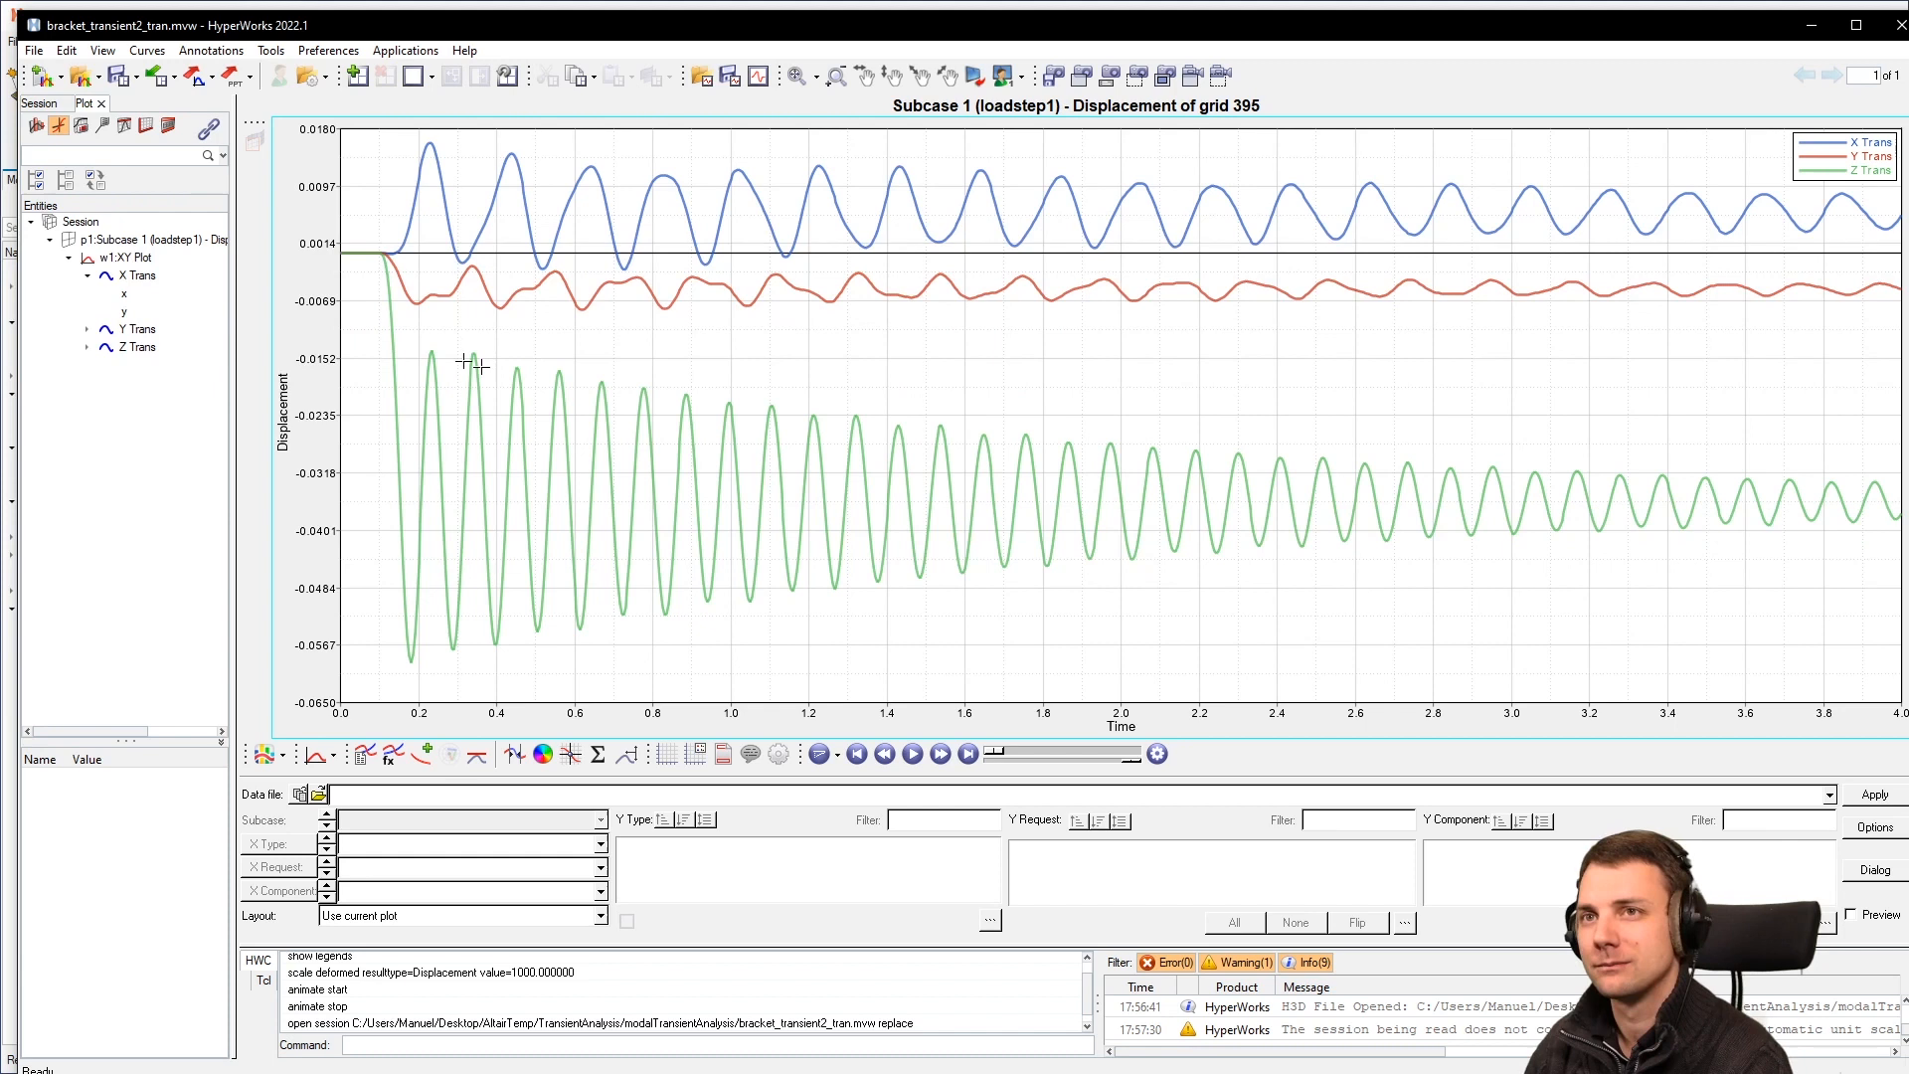
Step: Turn off the X Trans and Y Trans curves and fit the plot to the Z Trans curve
{"action": "left_click", "coordinate": [549, 758]}
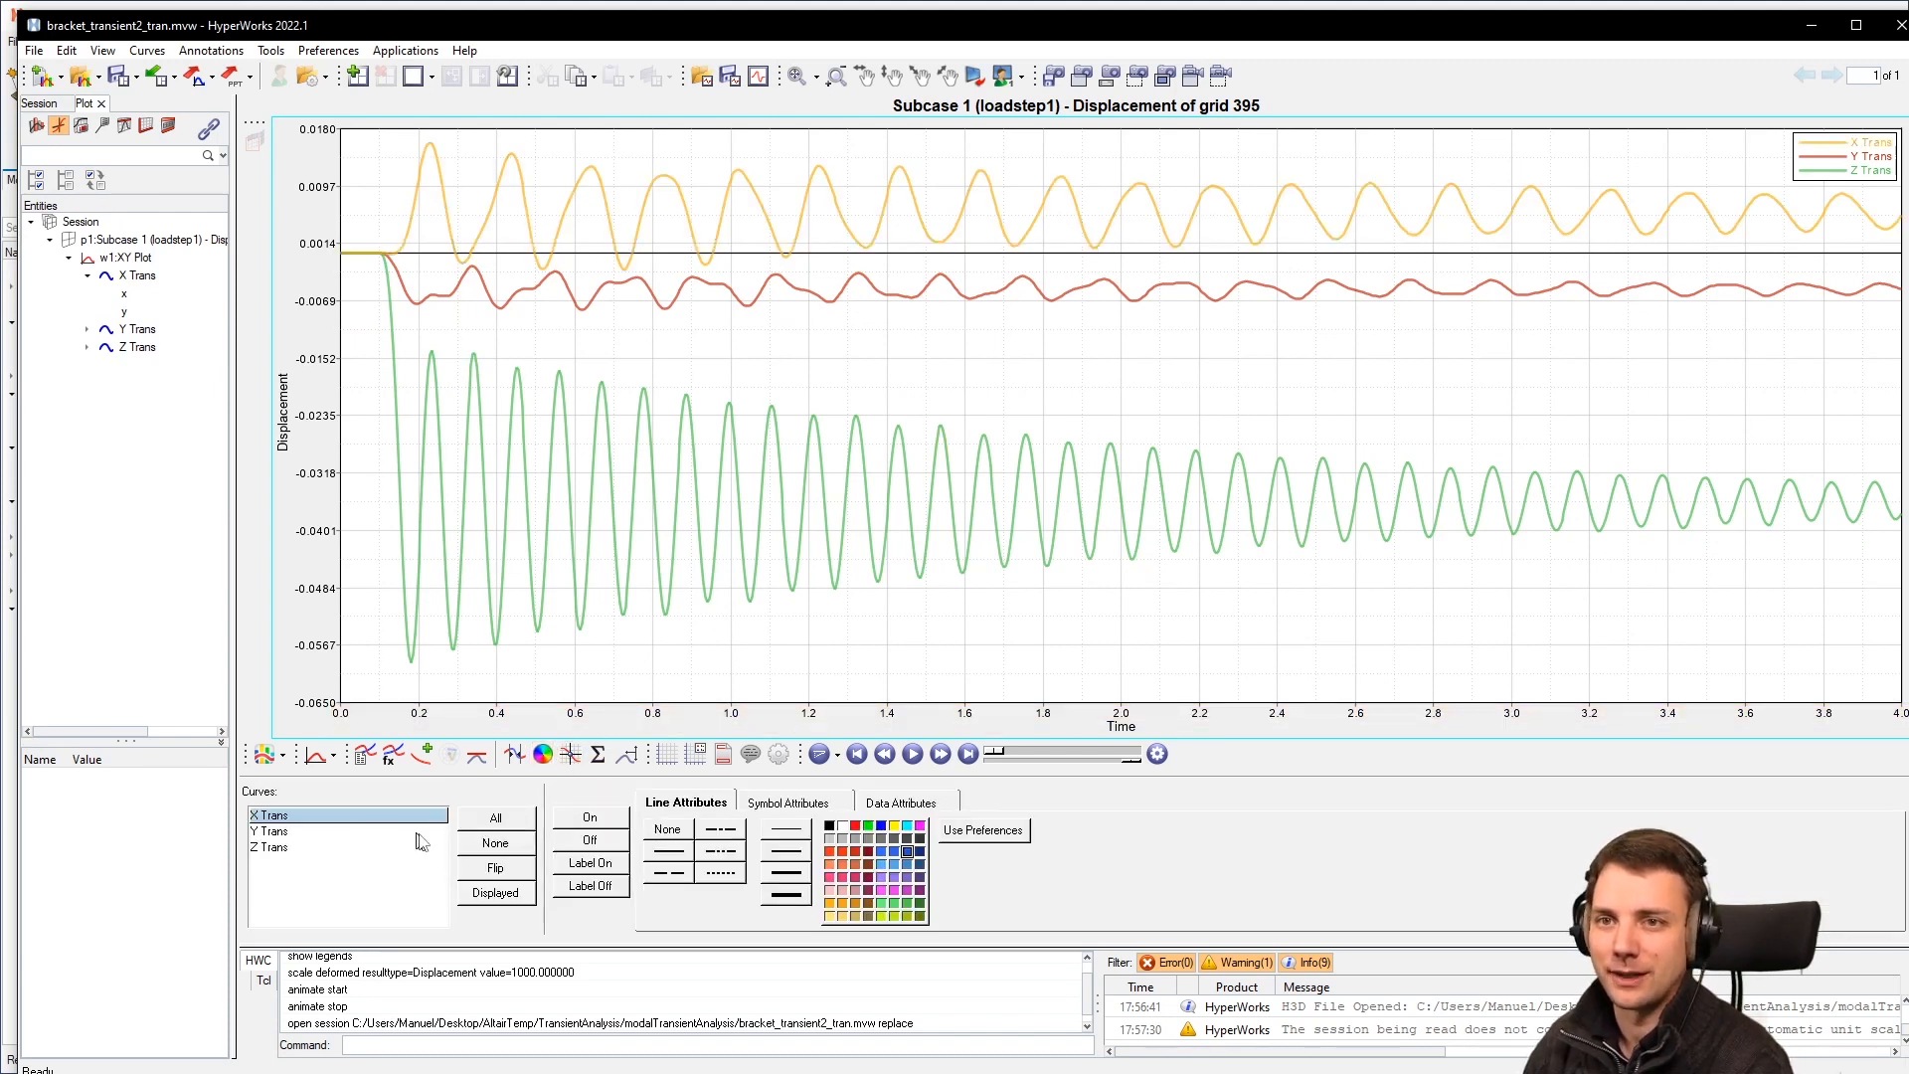
{"action": "left_click", "coordinate": [590, 843]}
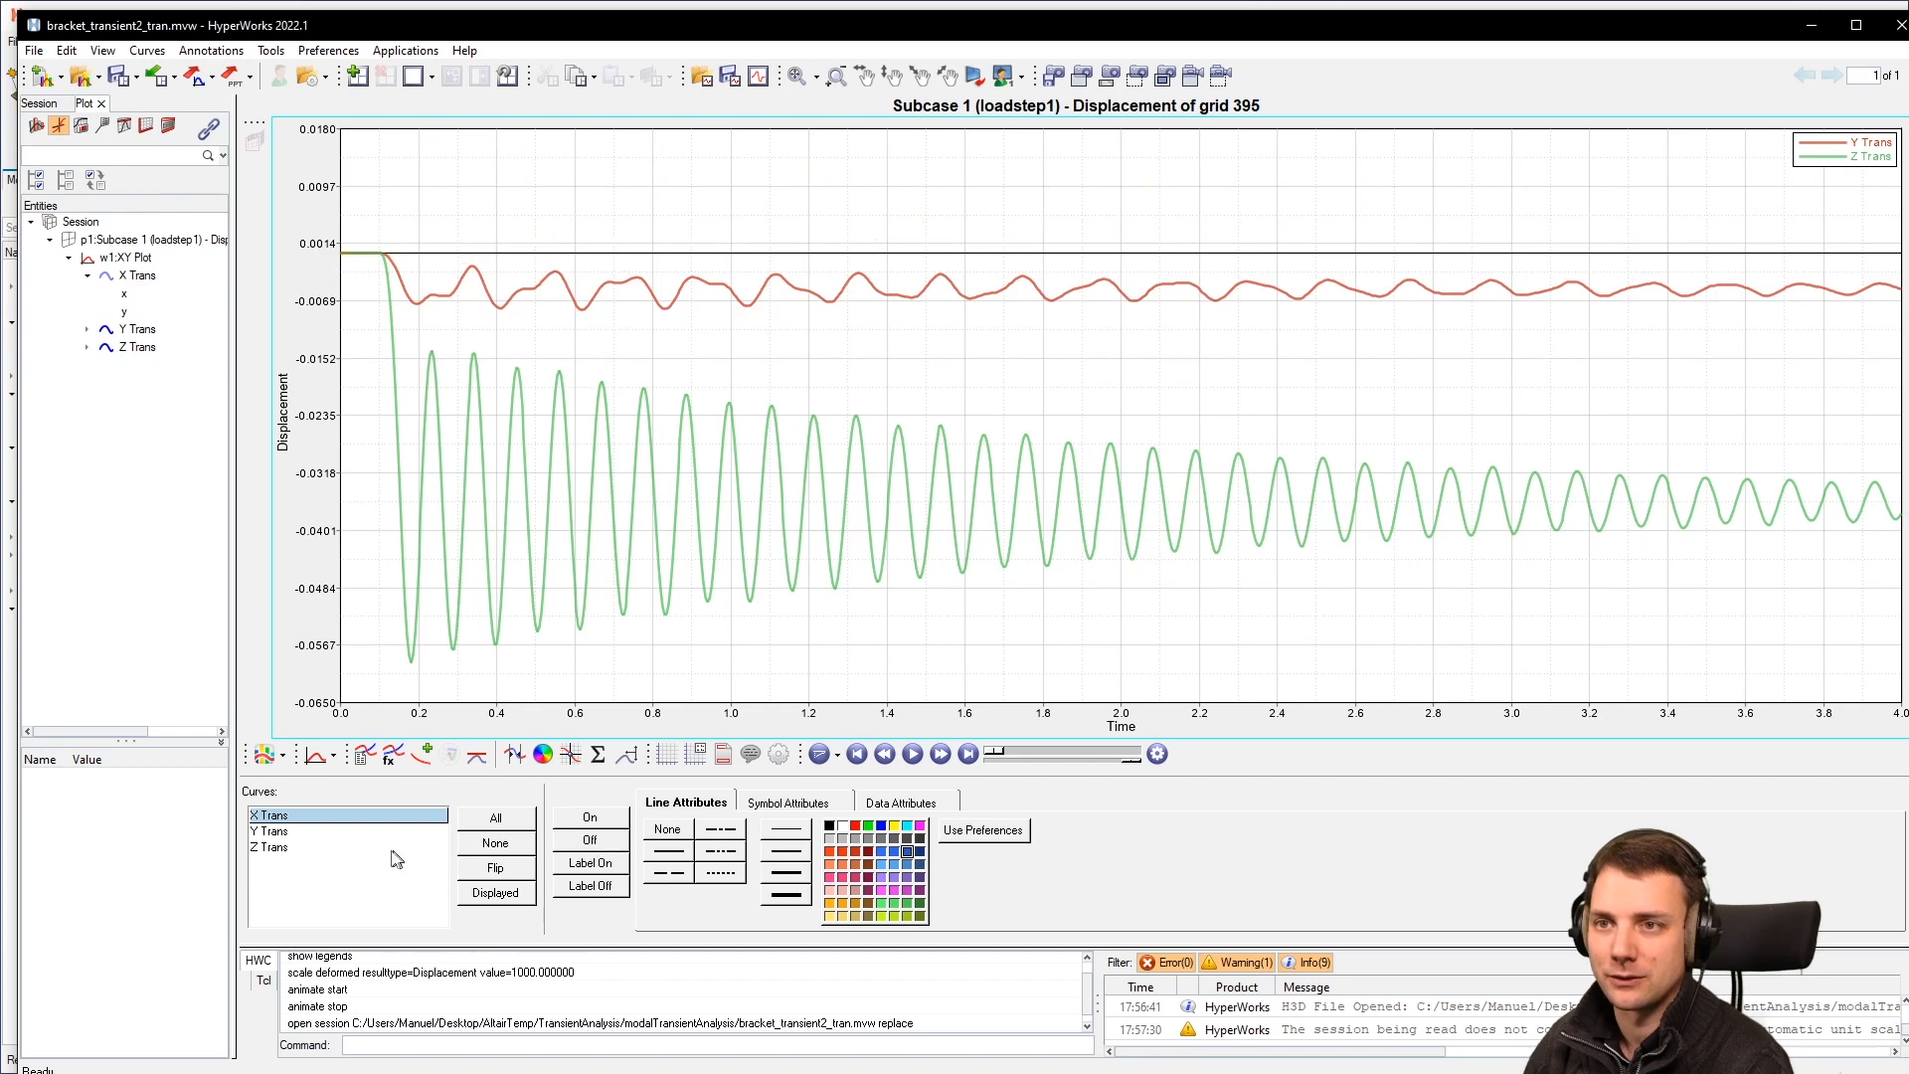
{"action": "left_click", "coordinate": [426, 833]}
{"action": "left_click", "coordinate": [588, 842]}
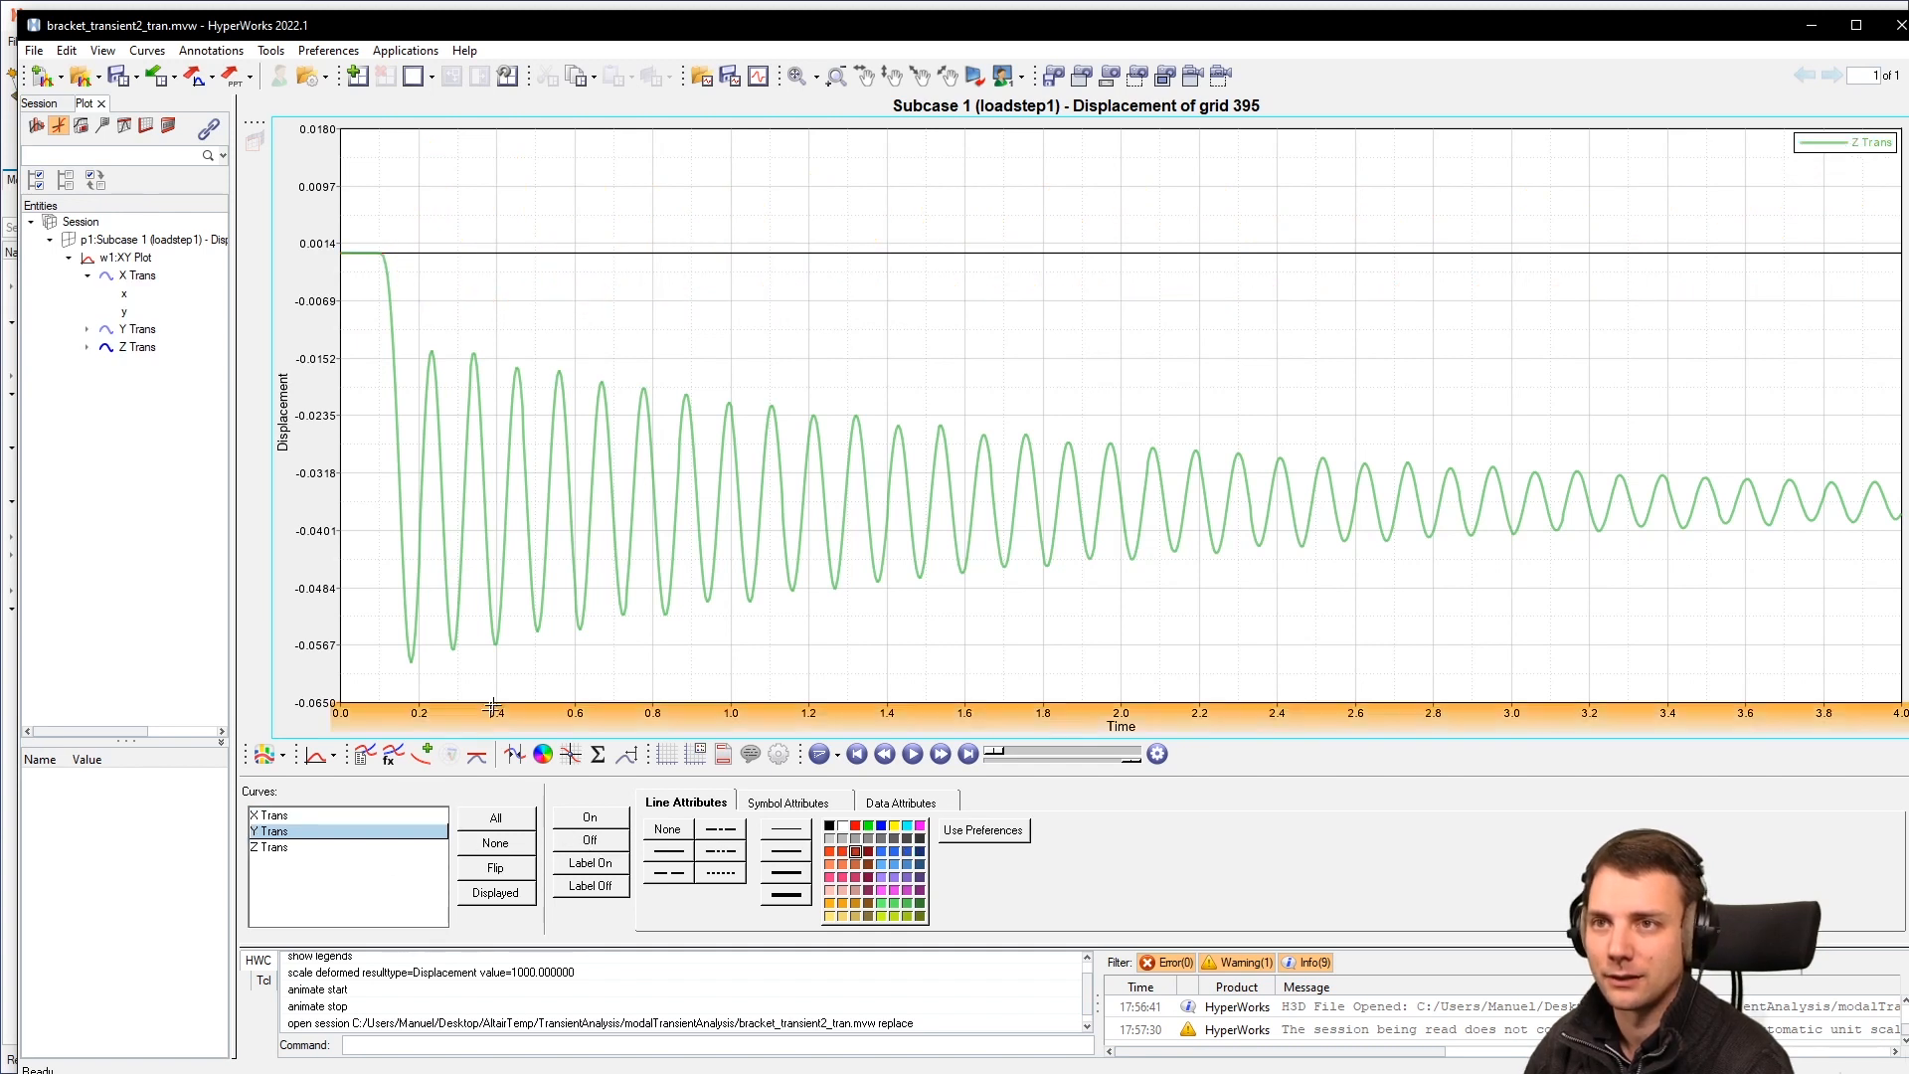
{"action": "left_click", "coordinate": [806, 82]}
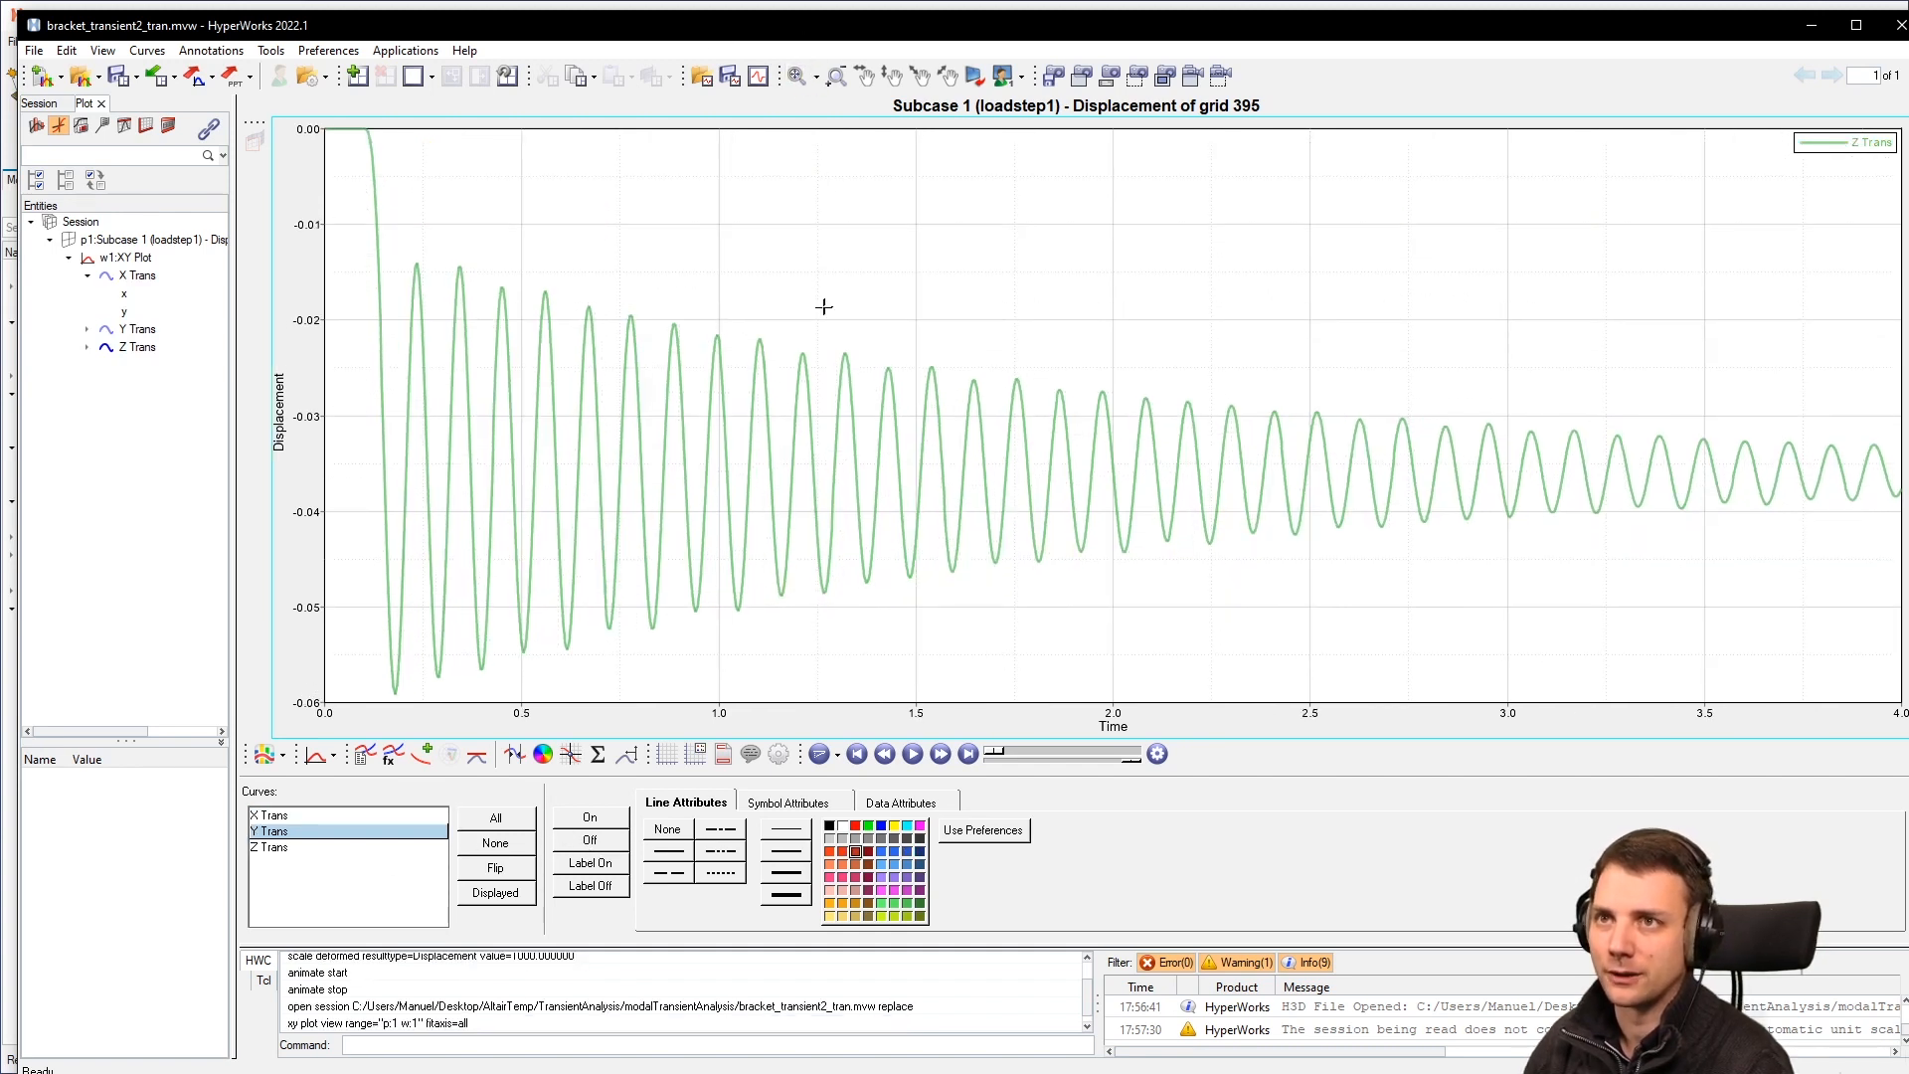